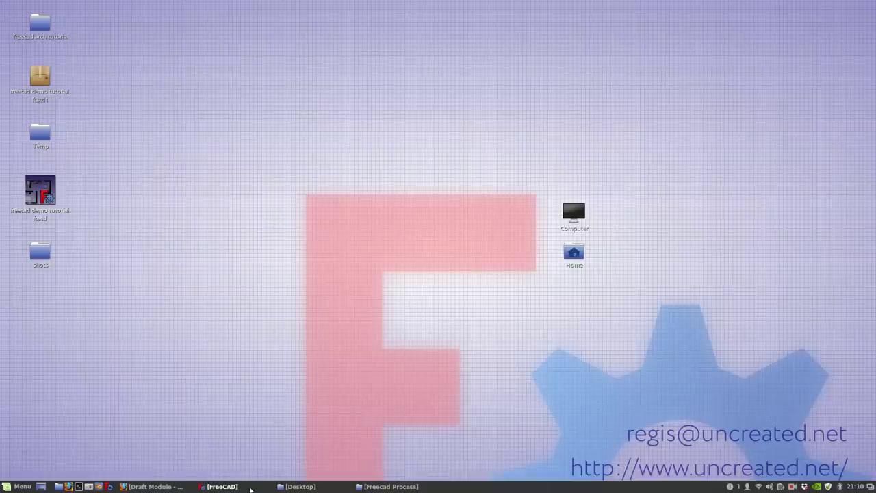
Step: Switch to FreeCAD and show the freecad demo tutorial floor plan in top view
click(219, 486)
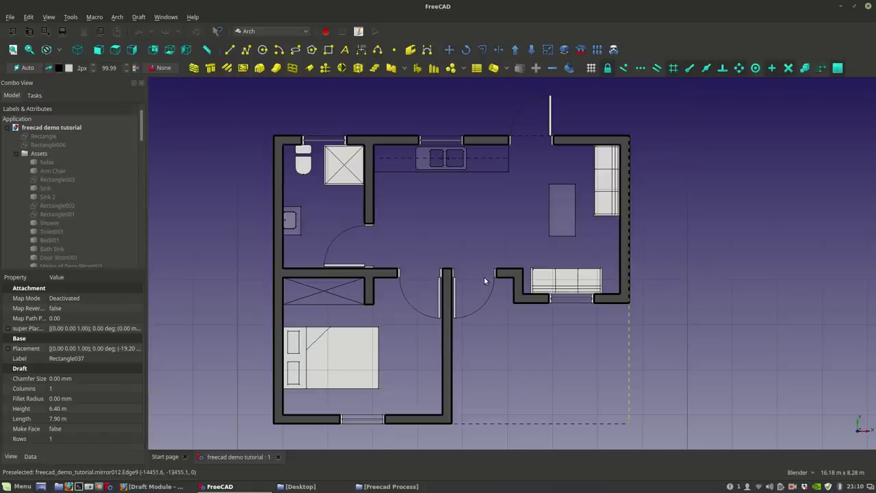
scroll(515, 353, up, 2)
scroll(515, 351, down, 2)
shift+middle_drag(516, 411, 514, 352)
mouse_move(510, 299)
middle_down()
mouse_move(514, 315)
mouse_move(506, 297)
middle_up()
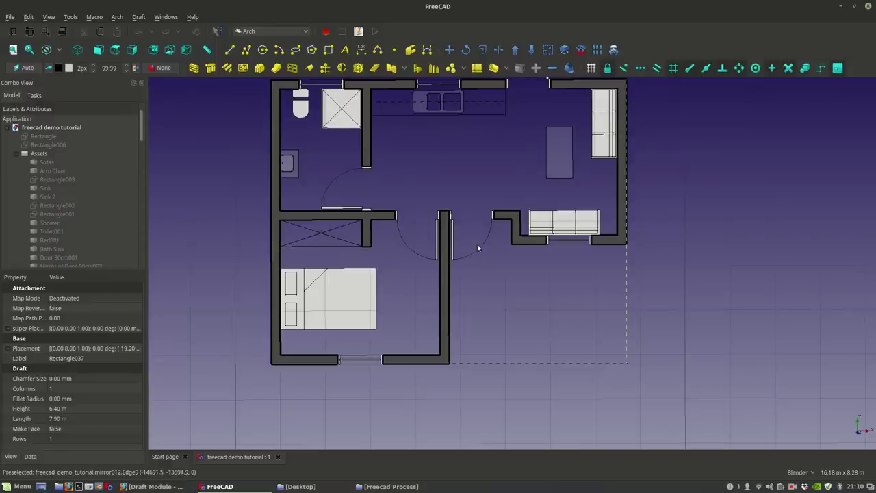
shift+middle_drag(466, 251, 465, 294)
click(112, 55)
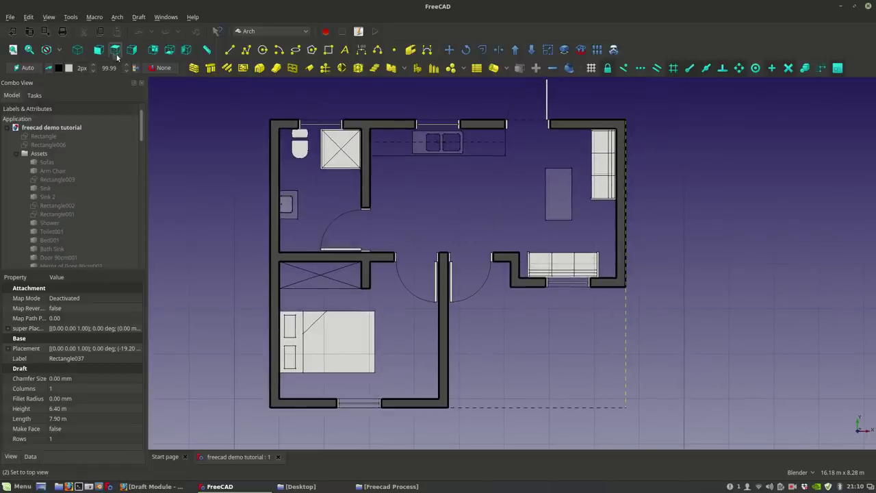
Step: Set the 3D view's navigation style to CAD and reposition the floor plan
right_click(480, 186)
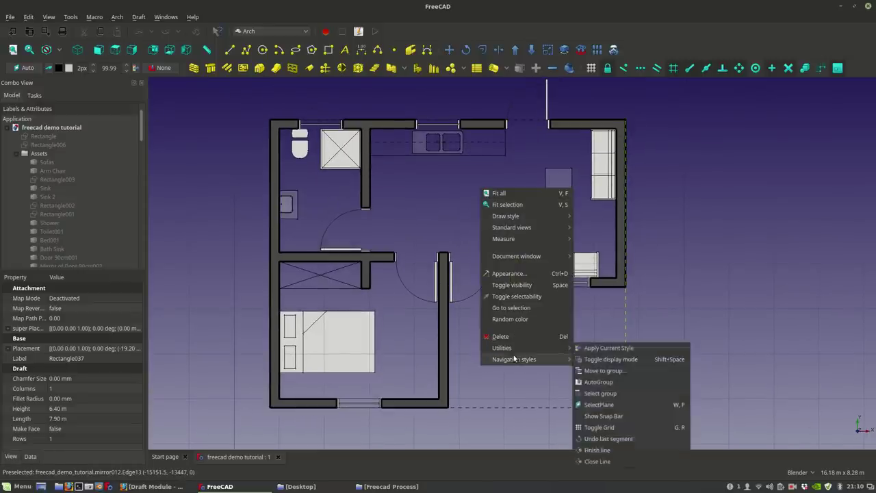
click(581, 290)
shift+middle_drag(579, 289, 541, 304)
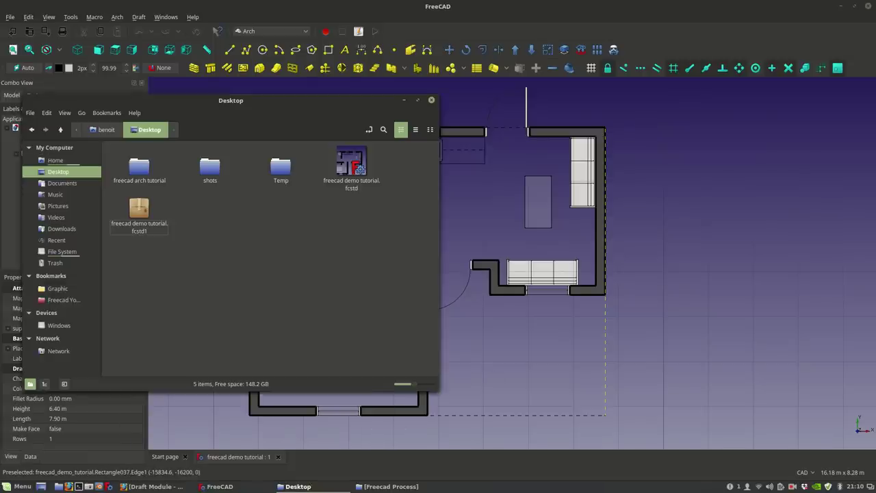
double_click(212, 171)
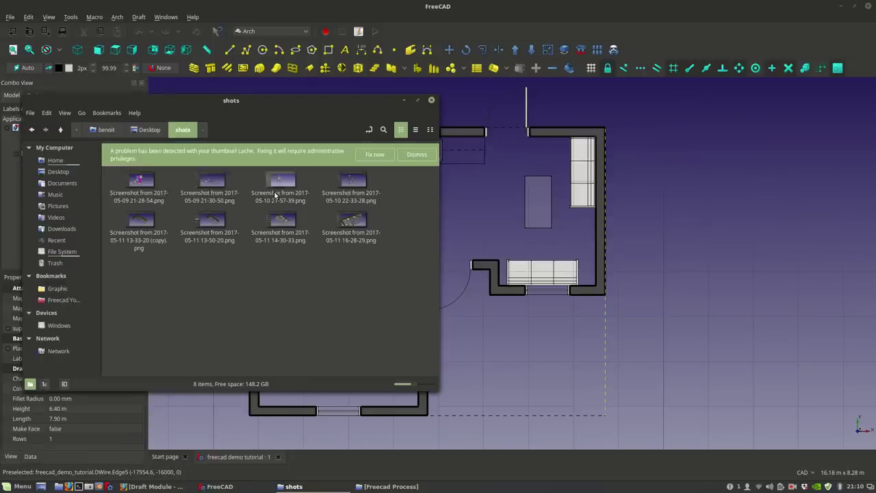
double_click(140, 180)
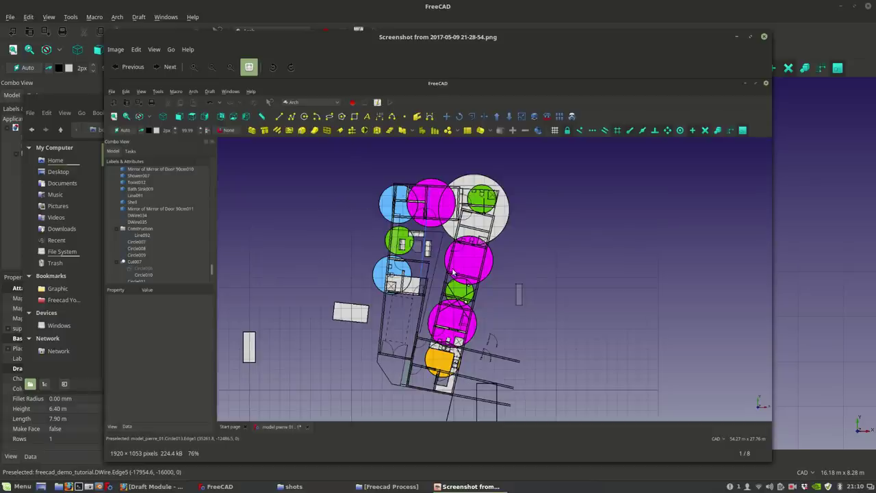
click(164, 67)
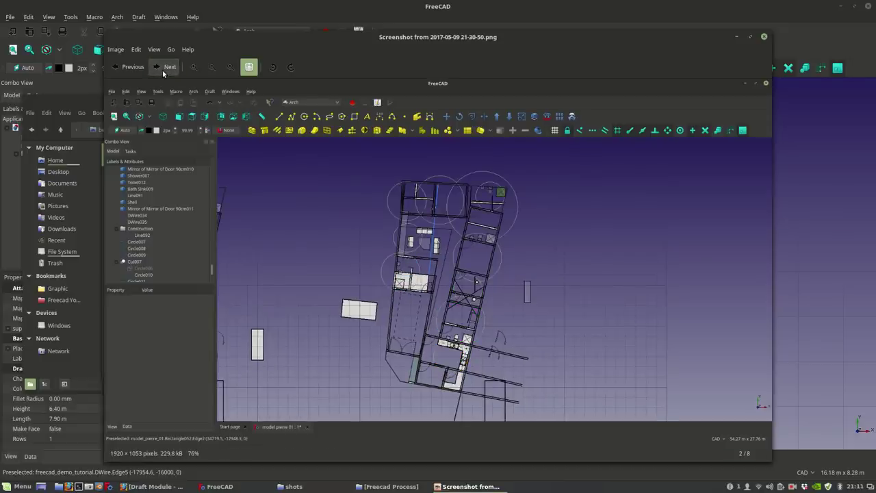
click(163, 69)
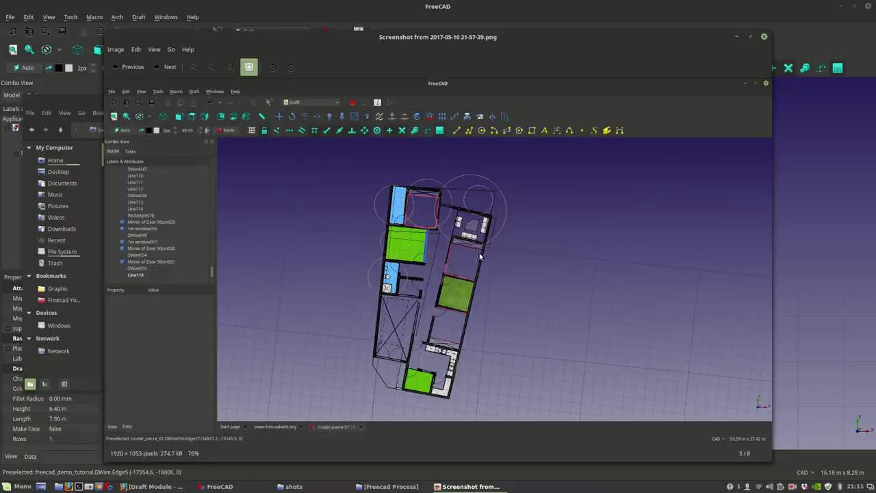
scroll(455, 310, up, 10)
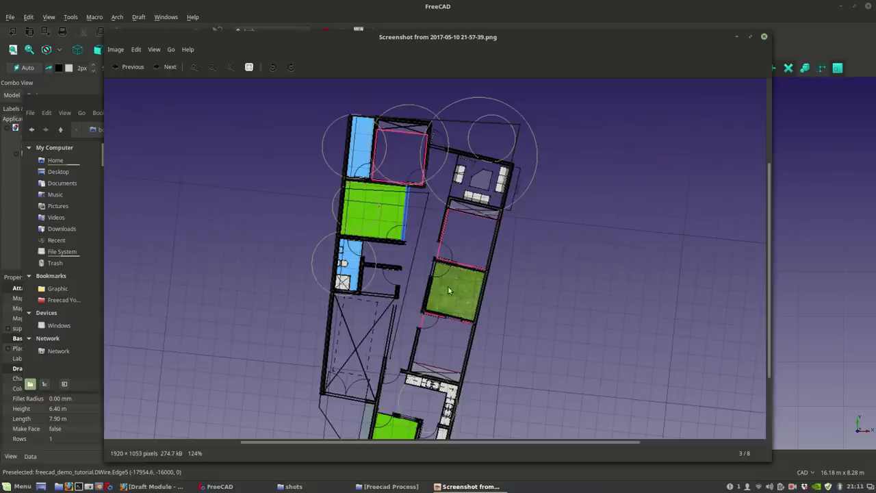
scroll(454, 286, down, 8)
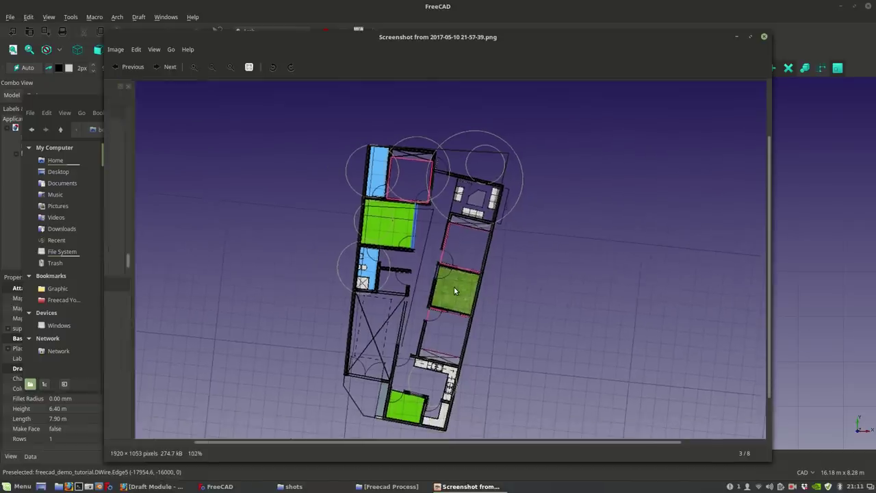
click(170, 67)
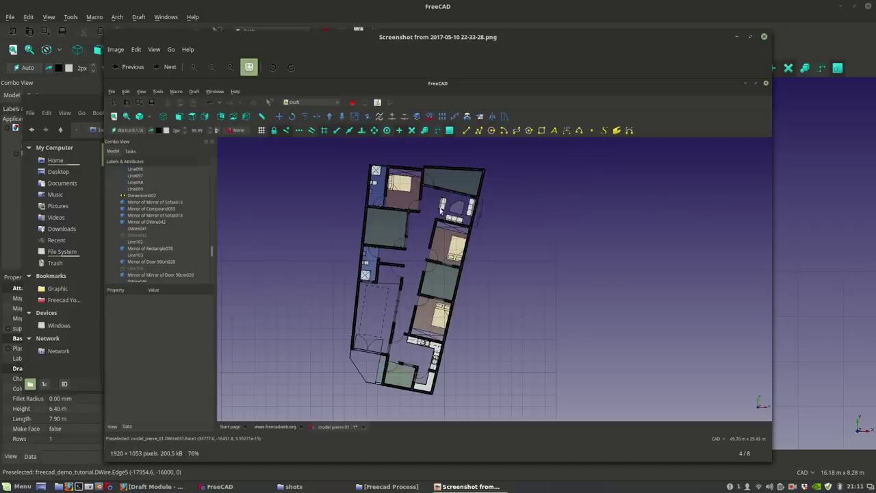
click(168, 67)
click(134, 67)
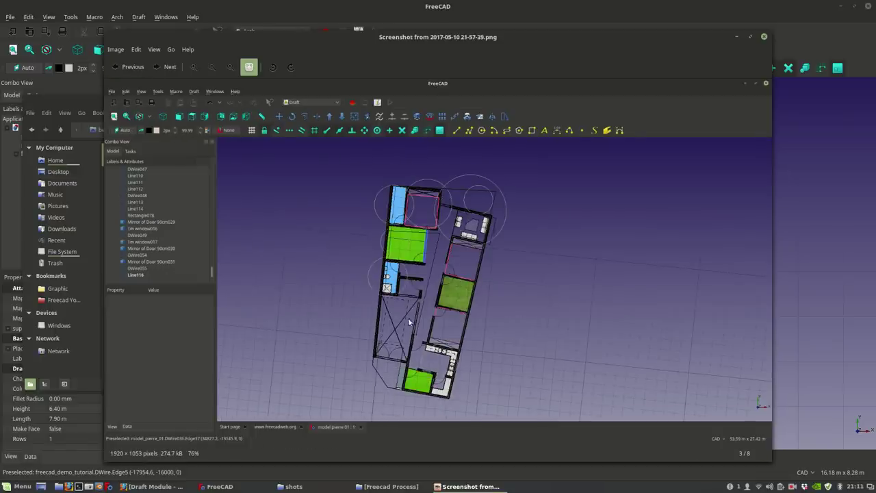
scroll(402, 315, up, 1)
click(133, 67)
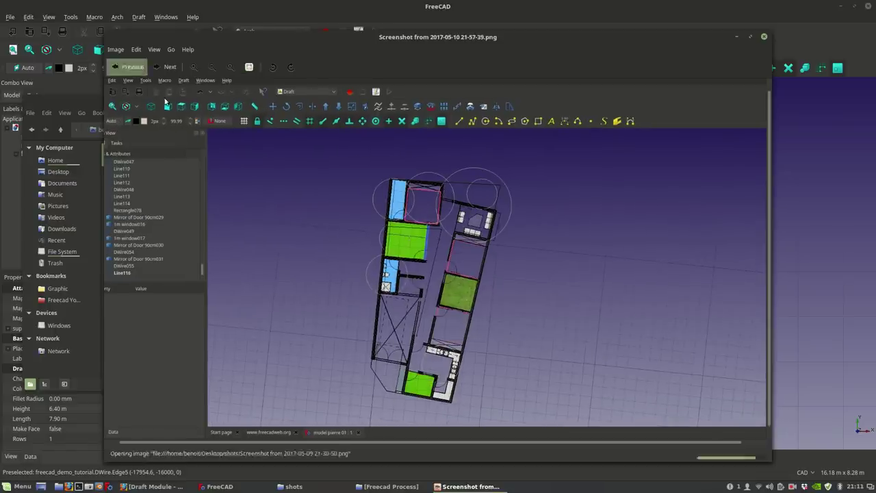
click(158, 68)
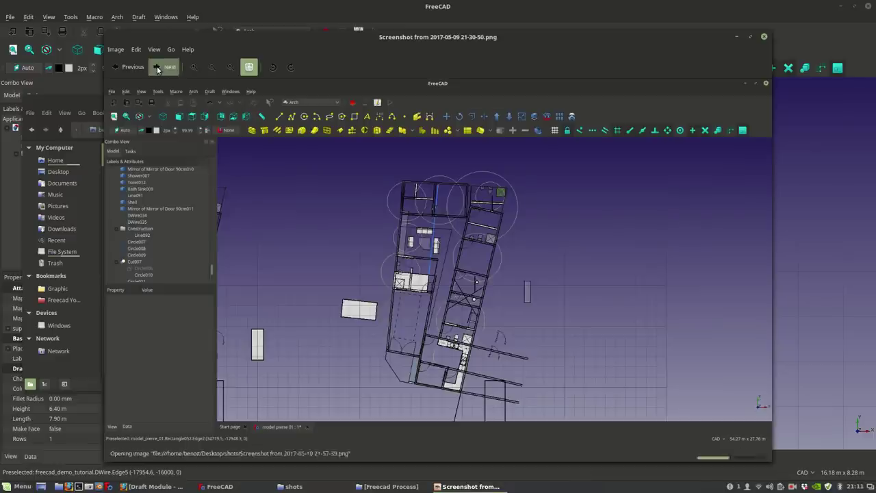
click(157, 68)
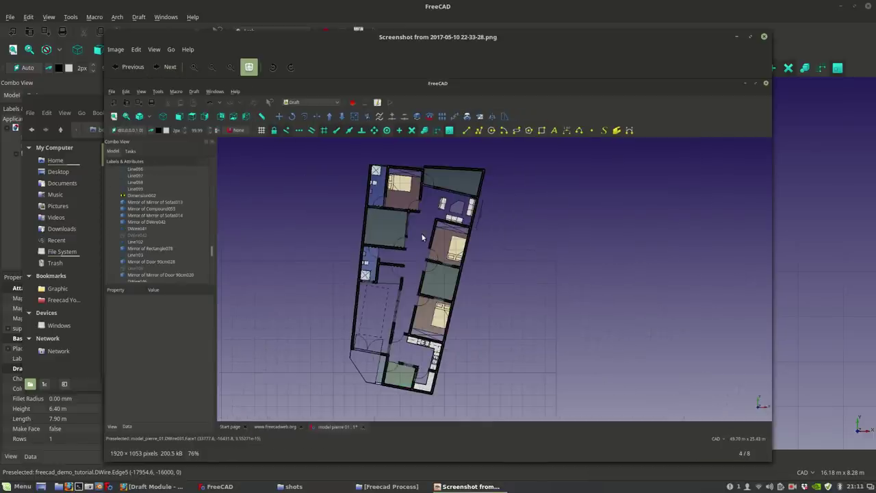
scroll(406, 297, up, 4)
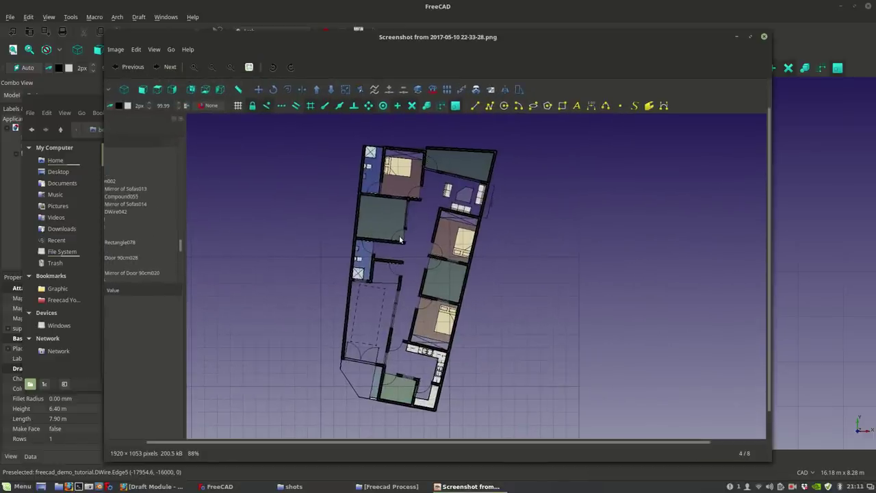
scroll(380, 364, up, 1)
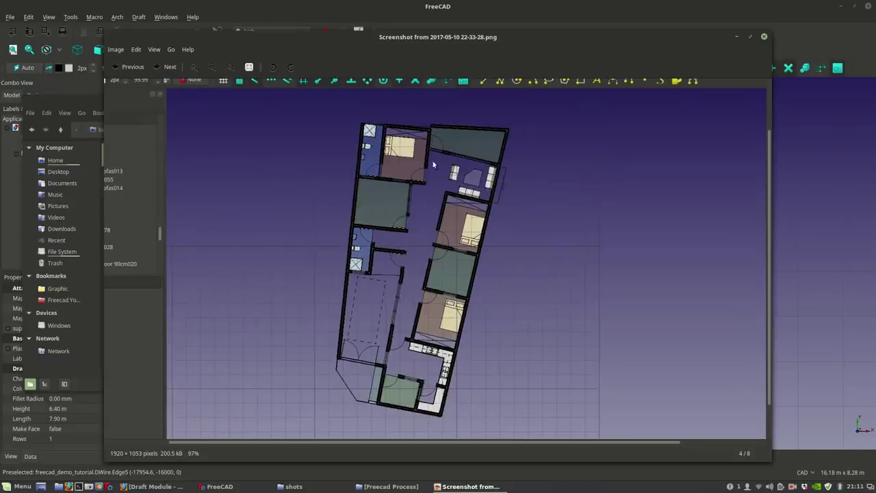
scroll(456, 213, up, 1)
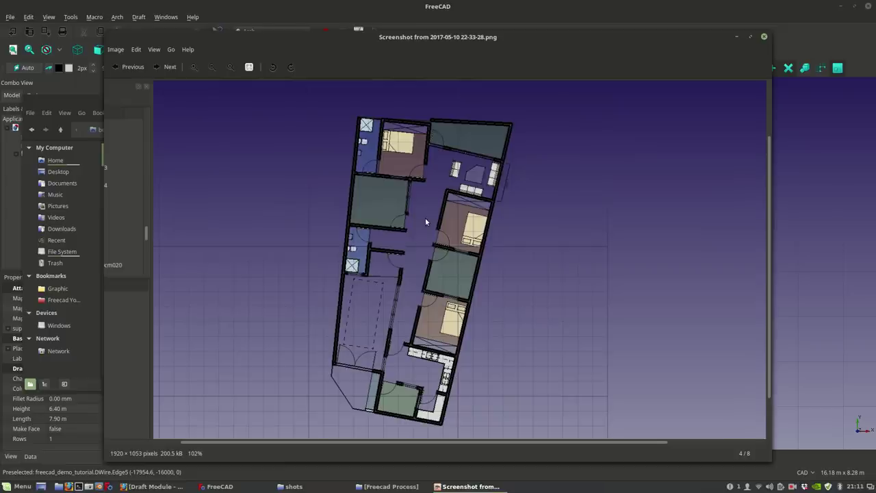
Step: Examine how walls are raised from the plan in the 2017-05-11 screenshots, from 13-33-20 (copy) through 13-50-20 to 14-30-33
click(169, 68)
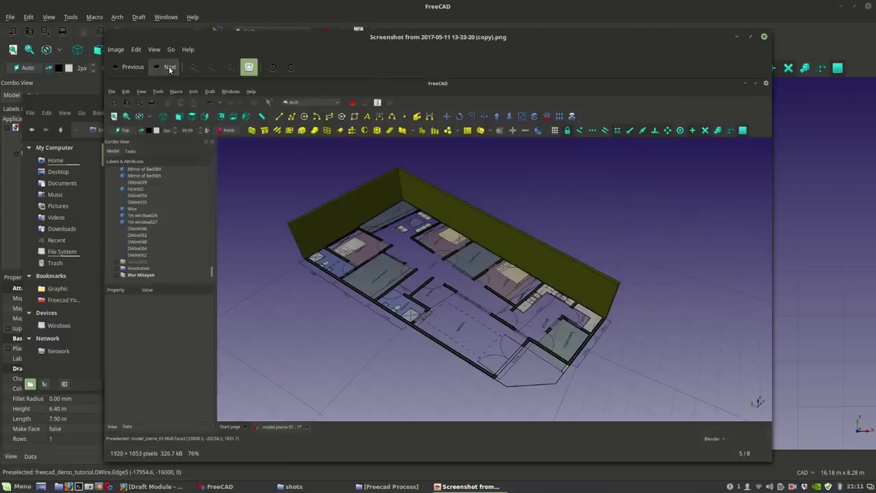
click(169, 68)
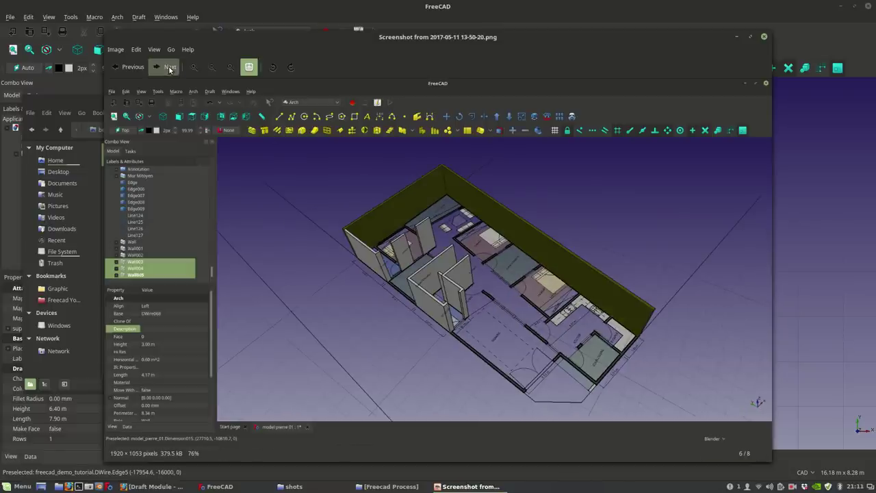
scroll(490, 328, up, 1)
scroll(489, 325, up, 1)
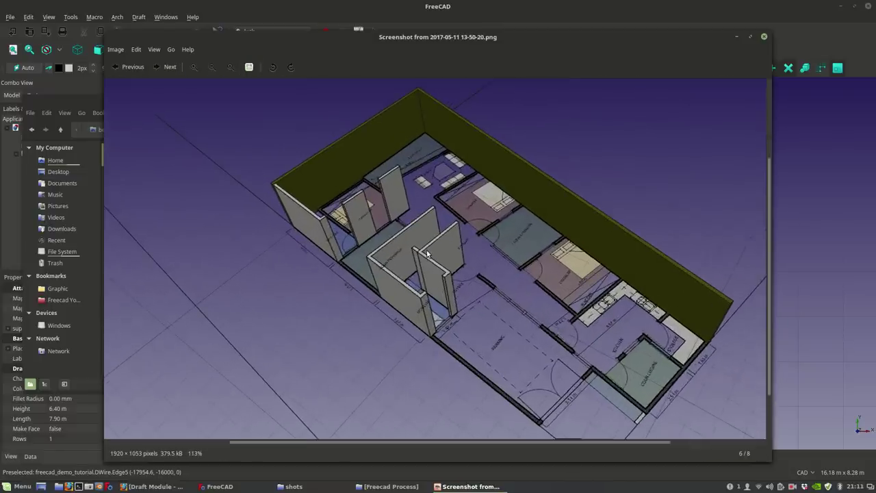
scroll(401, 217, up, 2)
scroll(401, 217, up, 1)
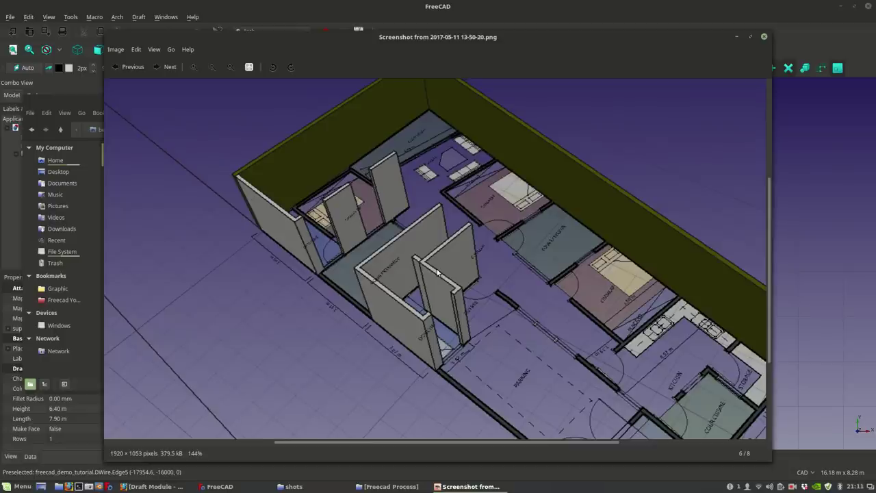
scroll(431, 276, down, 2)
click(248, 67)
click(162, 67)
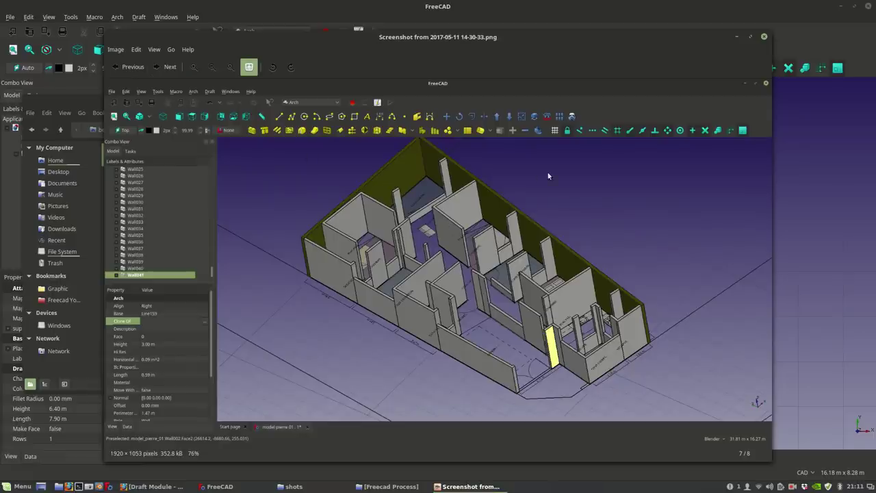
Step: Minimise the image viewer and the shots folder window, and show the demo floor plan in isometric view
click(736, 38)
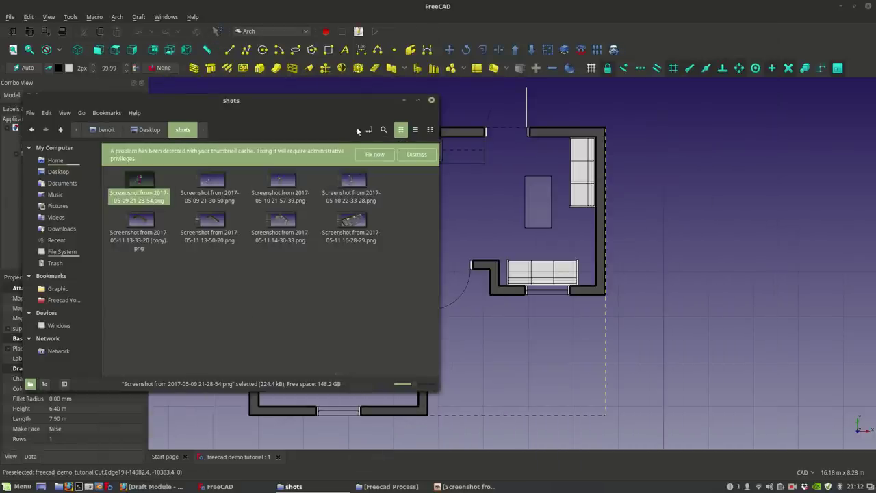
click(404, 100)
middle_drag(454, 243, 479, 228)
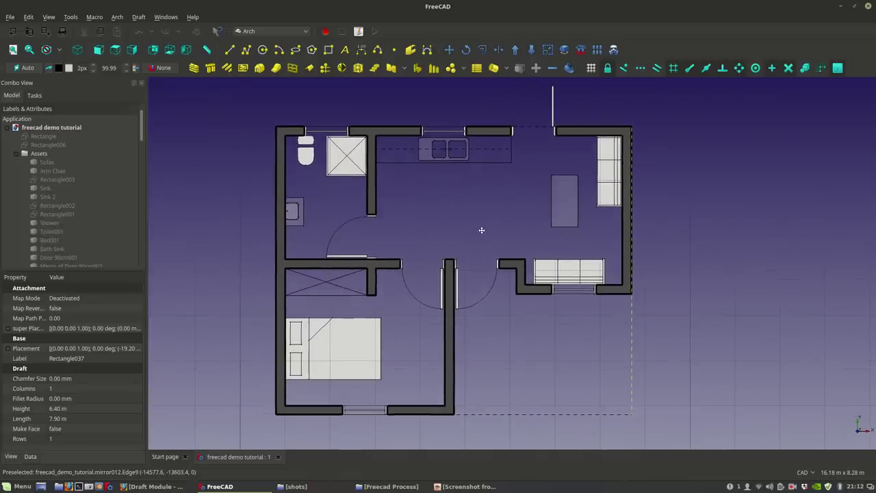
click(77, 50)
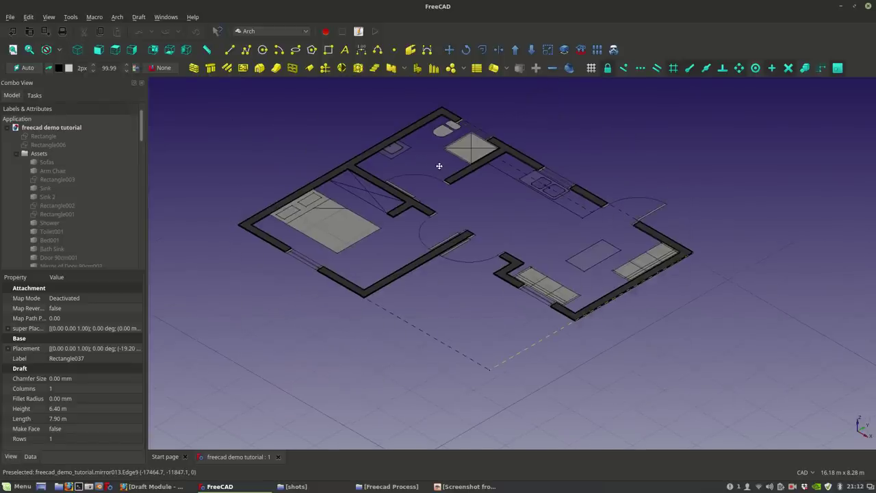
scroll(479, 253, down, 10)
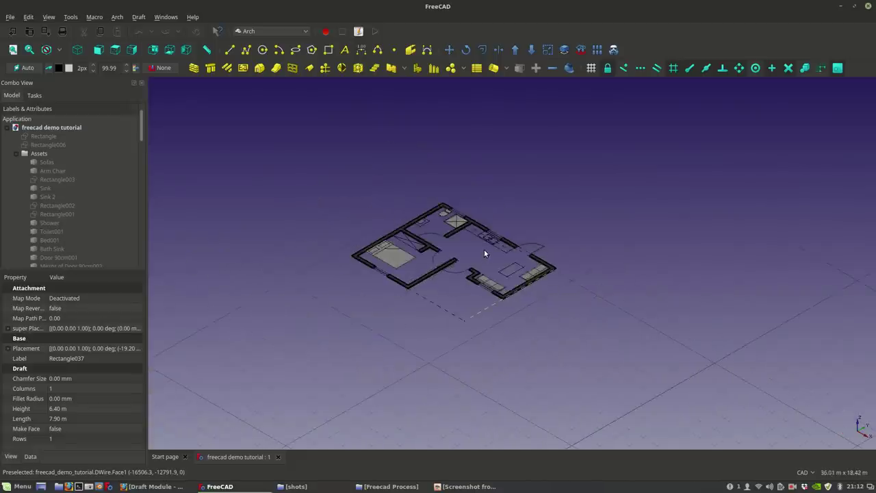
scroll(487, 268, up, 10)
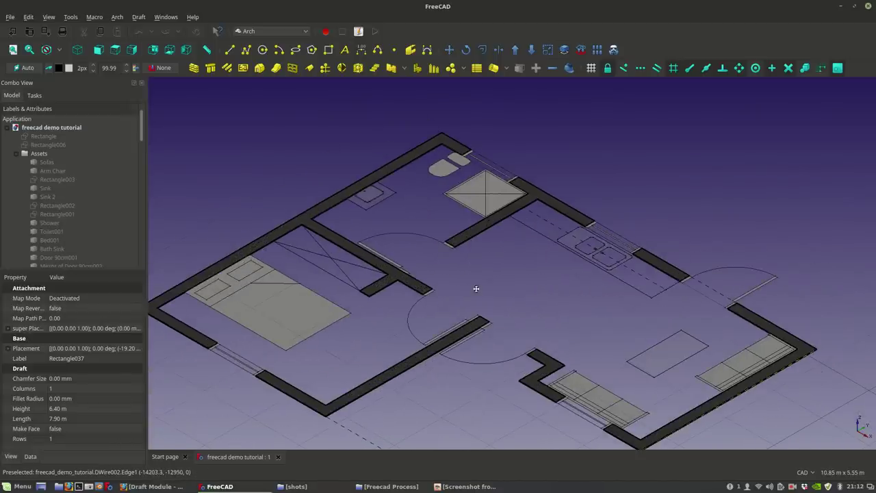
scroll(477, 286, down, 4)
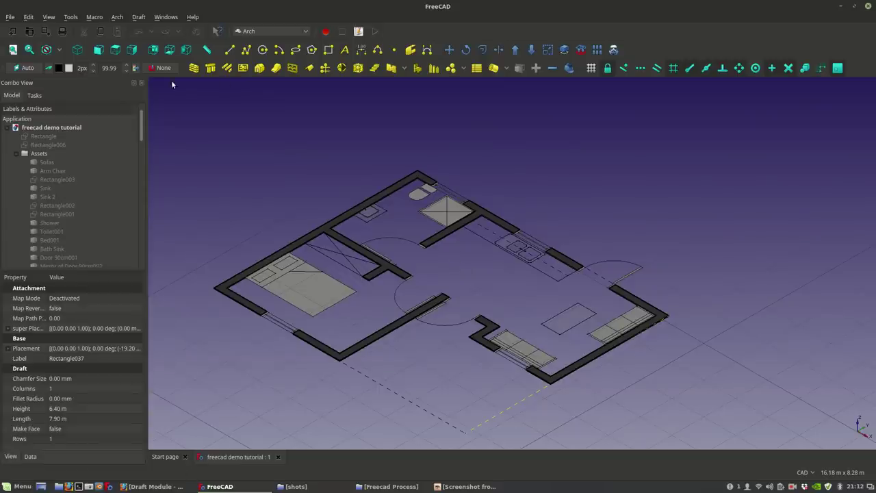
Step: Inspect the closed wall outlines beside the shower and around the bedroom and bathroom, leaving the bedroom-and-bathroom outline selected
click(329, 234)
scroll(401, 260, up, 3)
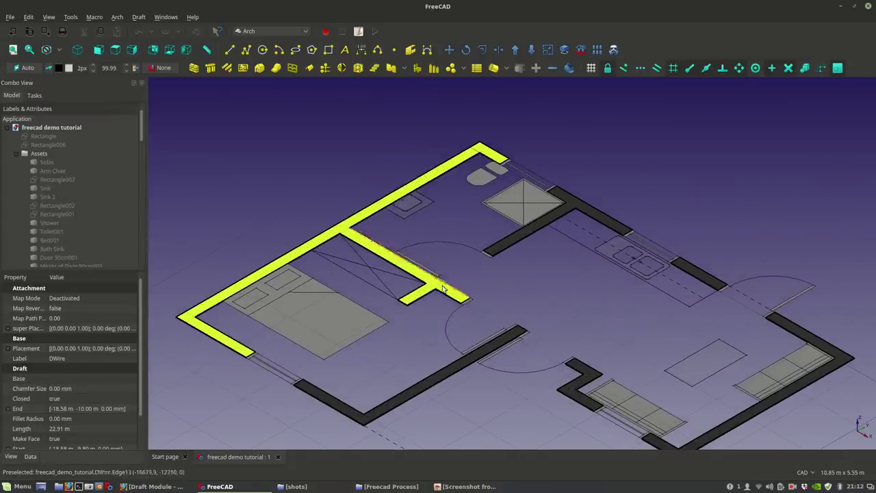
scroll(429, 254, down, 2)
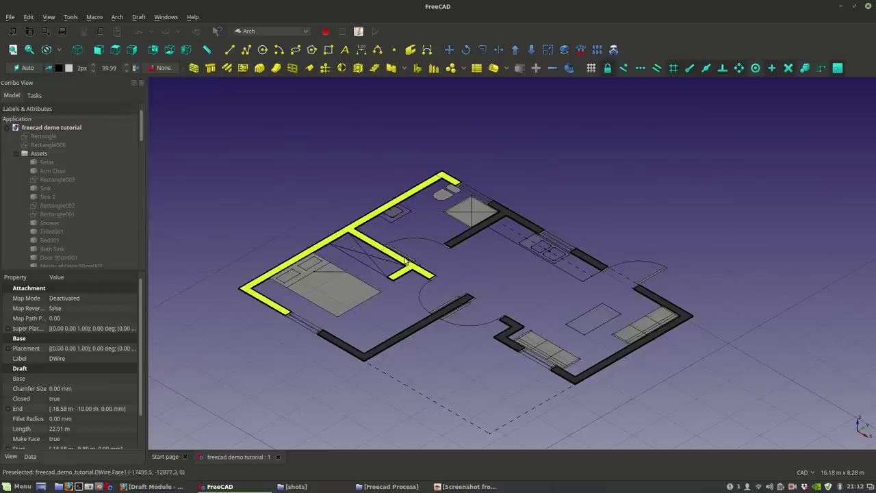
scroll(497, 224, up, 2)
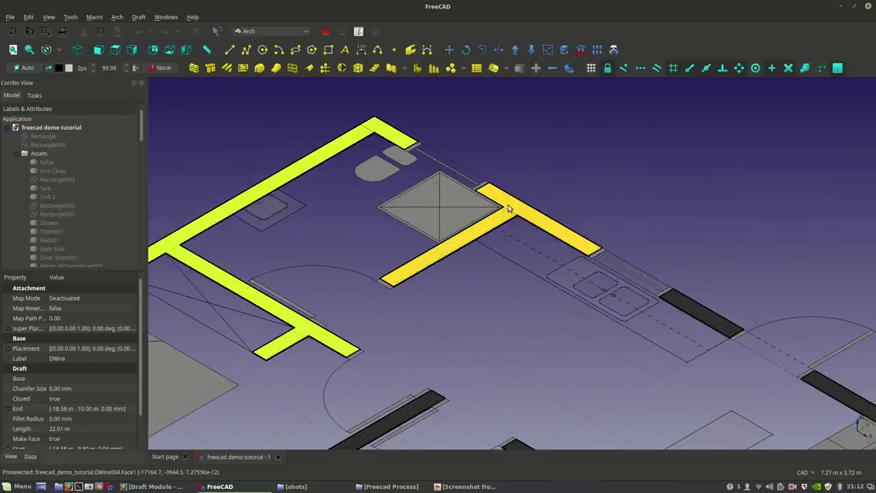
click(508, 204)
scroll(508, 206, down, 2)
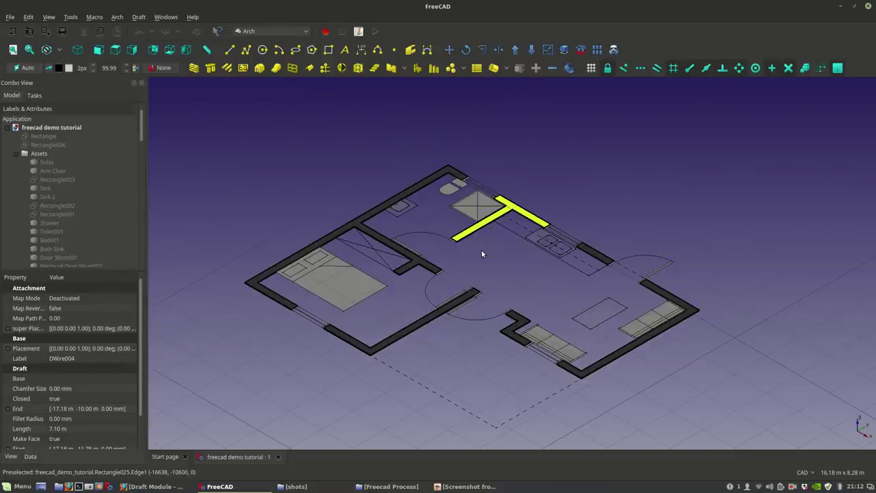
click(357, 223)
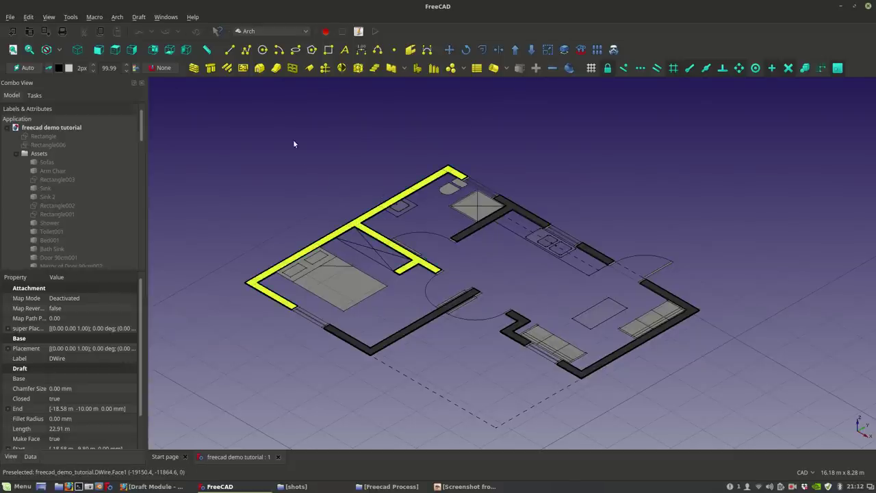
Step: Raise an Arch wall from the selected bedroom-and-bathroom outline
click(193, 68)
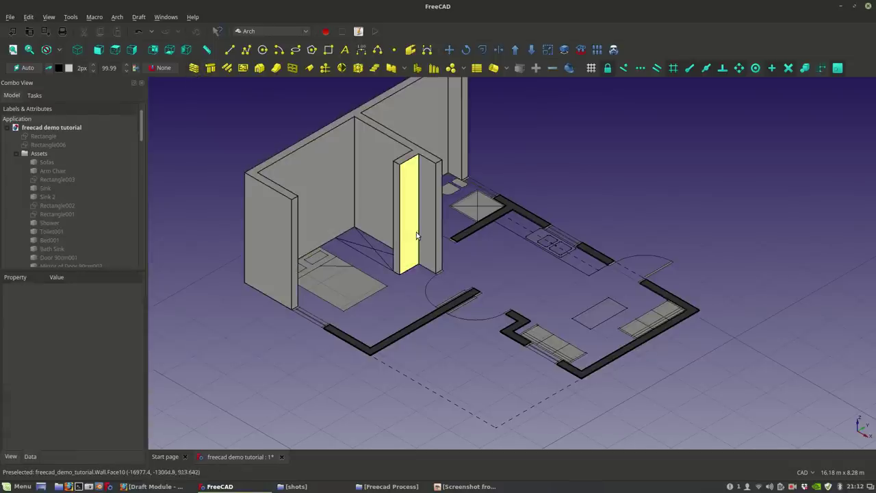
scroll(408, 232, down, 3)
scroll(420, 257, up, 3)
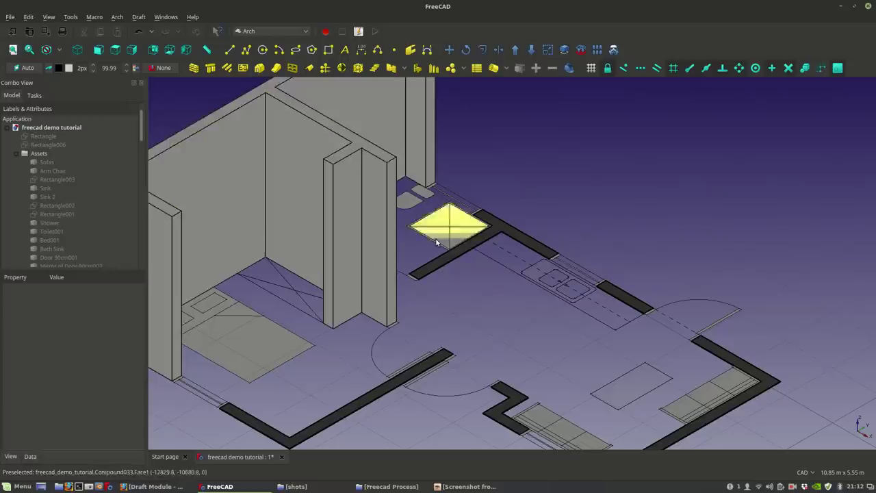
Step: Examine the remaining flat wall outlines, including the one beside the shower and the bedroom corner outline, alongside the raised wall
scroll(452, 232, up, 3)
click(470, 271)
scroll(470, 274, down, 2)
scroll(470, 274, down, 5)
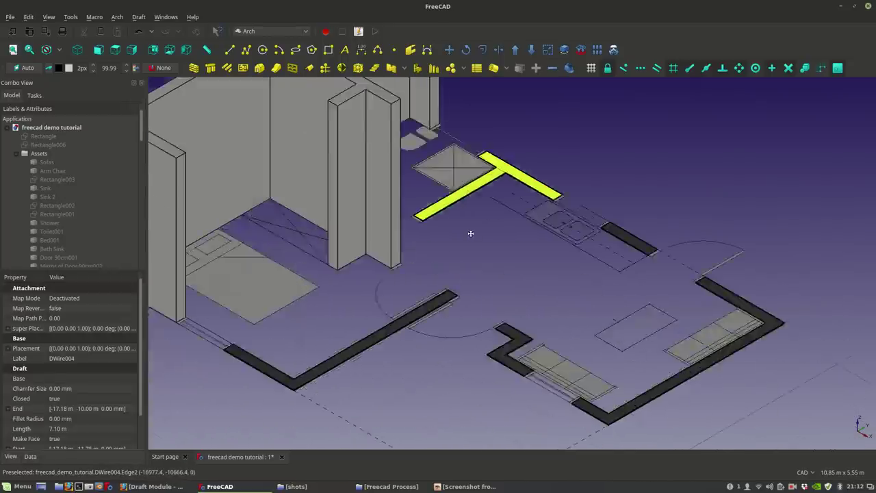
scroll(367, 304, up, 5)
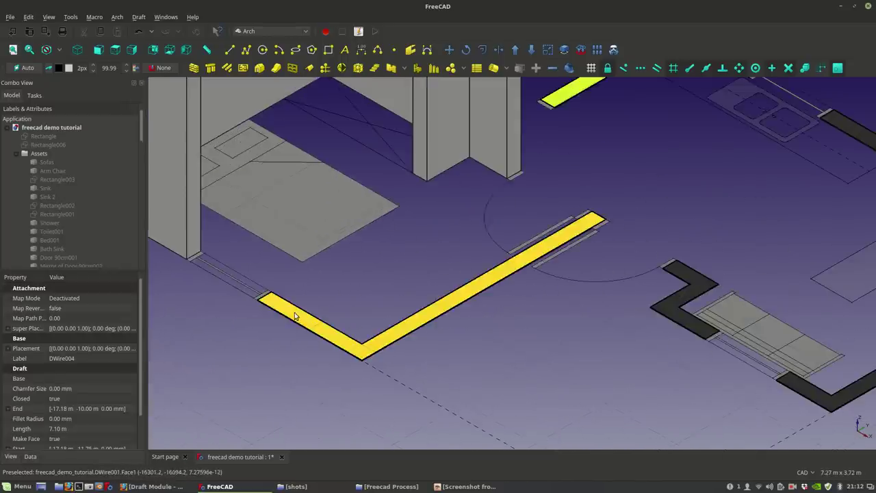
scroll(294, 314, down, 4)
scroll(298, 333, up, 6)
scroll(298, 333, down, 7)
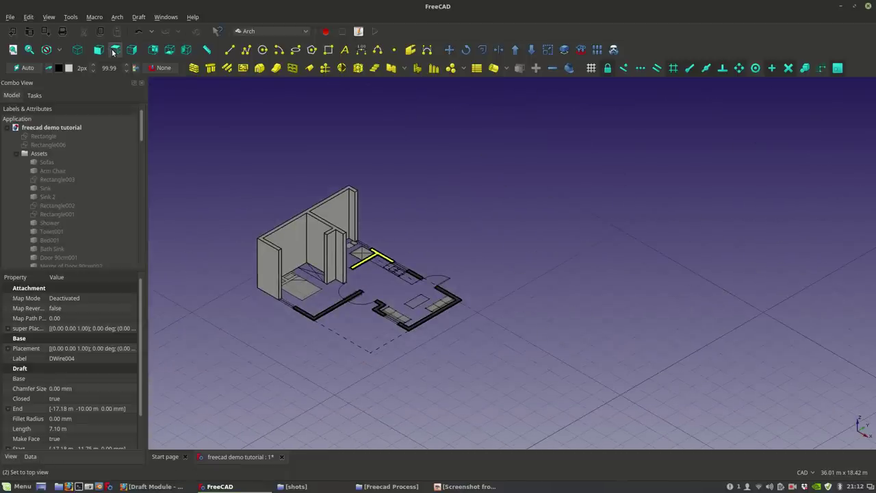
Step: In top view, draw an irregular closed, filled eight-point DWire in the empty area beside the floor plan
click(114, 51)
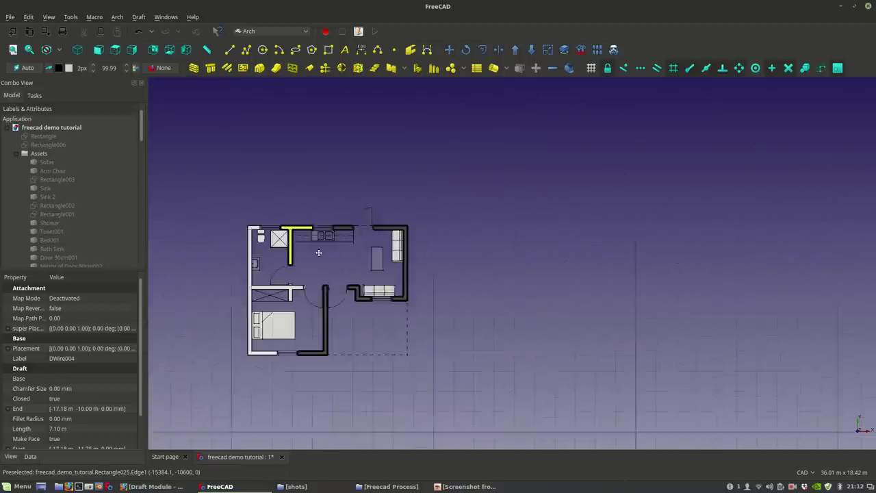
click(243, 52)
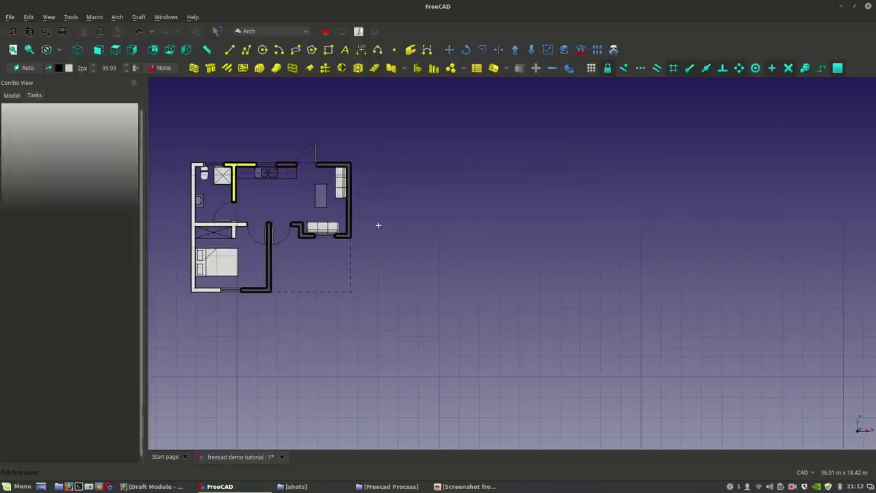
click(434, 334)
click(407, 269)
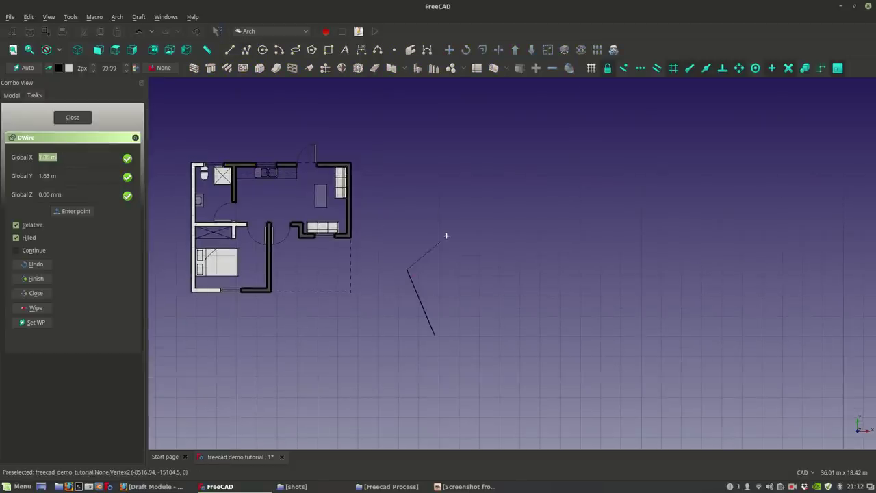
click(448, 239)
click(482, 290)
click(474, 314)
click(497, 329)
click(468, 366)
click(423, 360)
click(434, 334)
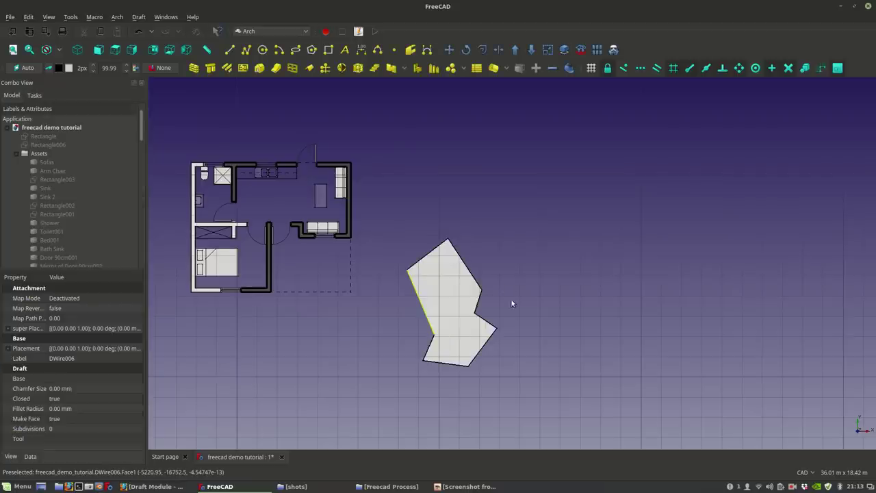
Step: Place a copy of the irregular filled wire about 6 m along the X axis from the original
middle_drag(502, 308, 469, 306)
click(230, 51)
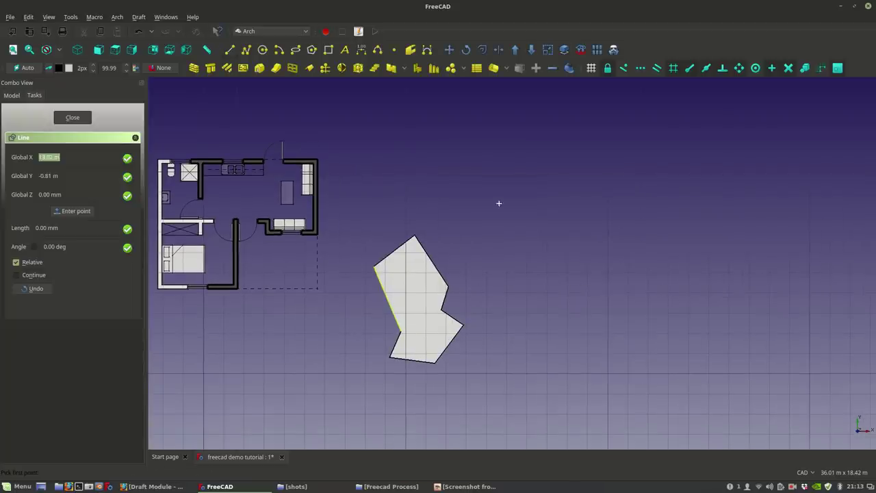
key(Escape)
middle_drag(424, 295, 348, 274)
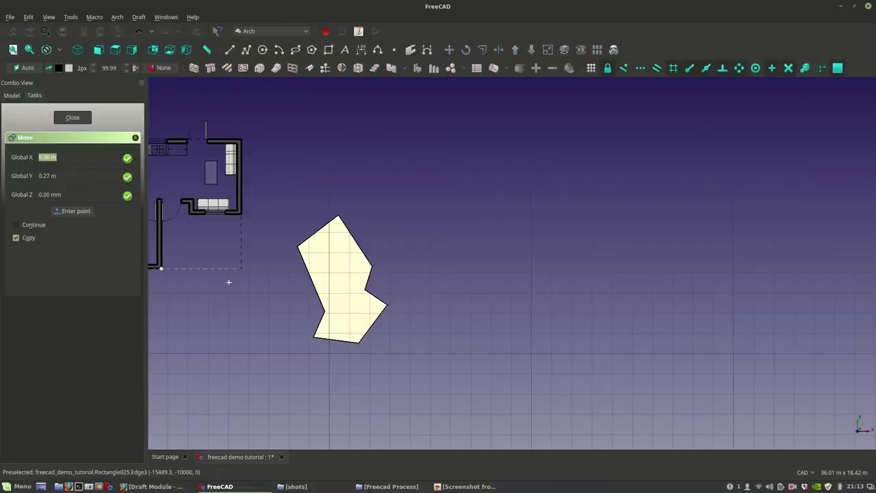
click(320, 309)
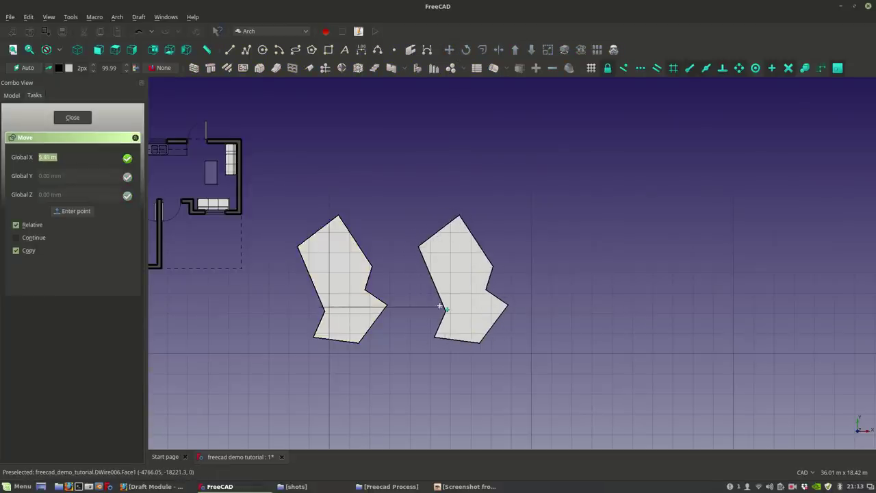
click(440, 306)
Step: In isometric view, set the copied wire's Make Face property to false
click(78, 50)
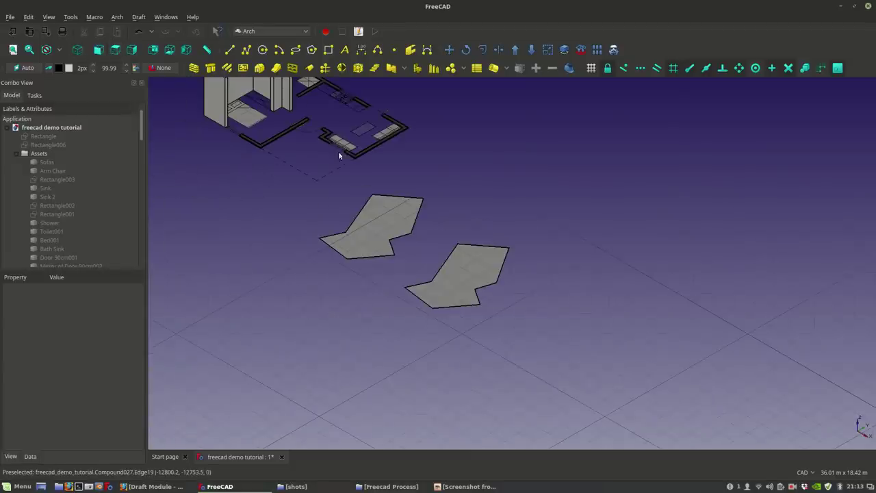
click(463, 288)
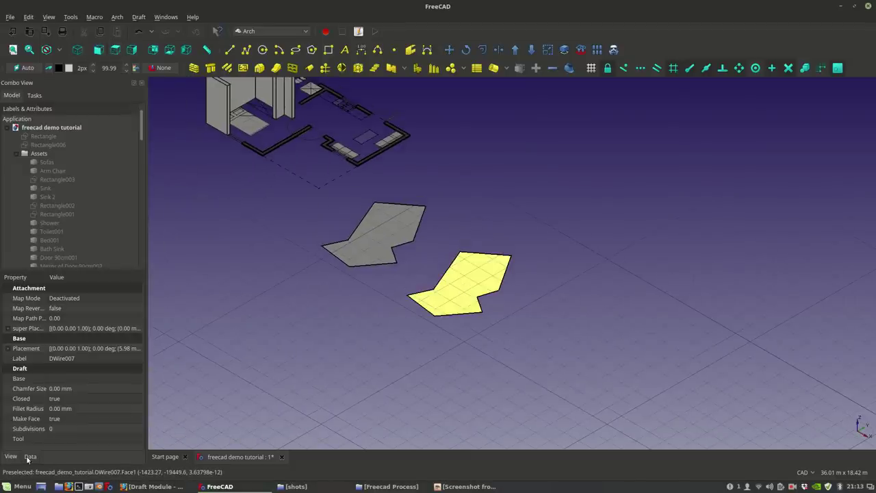
click(63, 410)
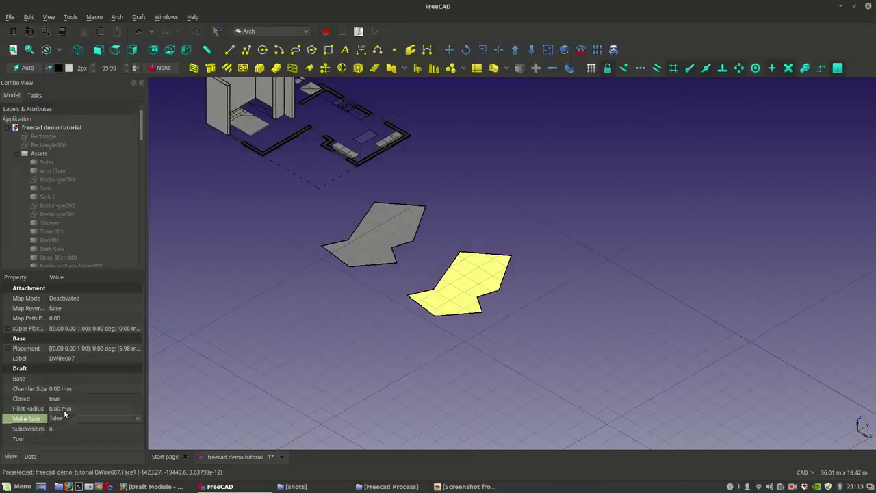
click(448, 262)
middle_drag(458, 259, 445, 302)
scroll(383, 292, up, 2)
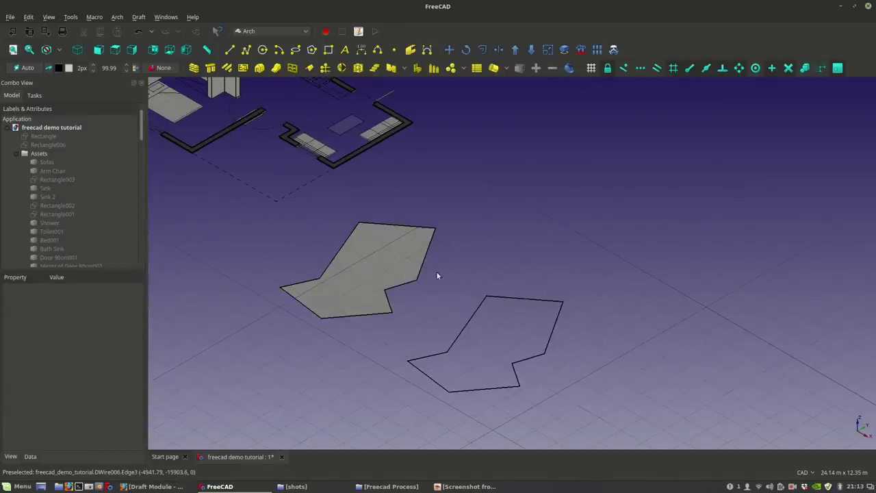
Step: Create an Arch wall from the filled irregular wire and review the properties of the resulting solid
click(386, 243)
scroll(392, 236, down, 5)
click(194, 70)
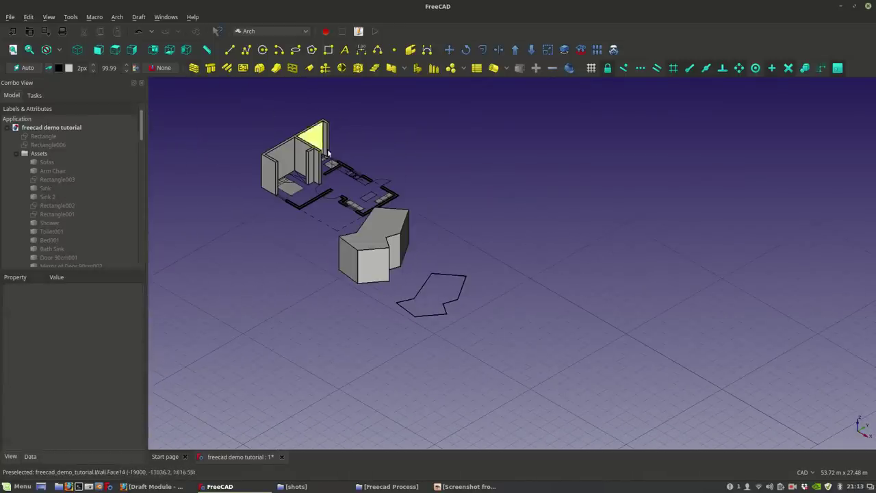
scroll(394, 229, up, 4)
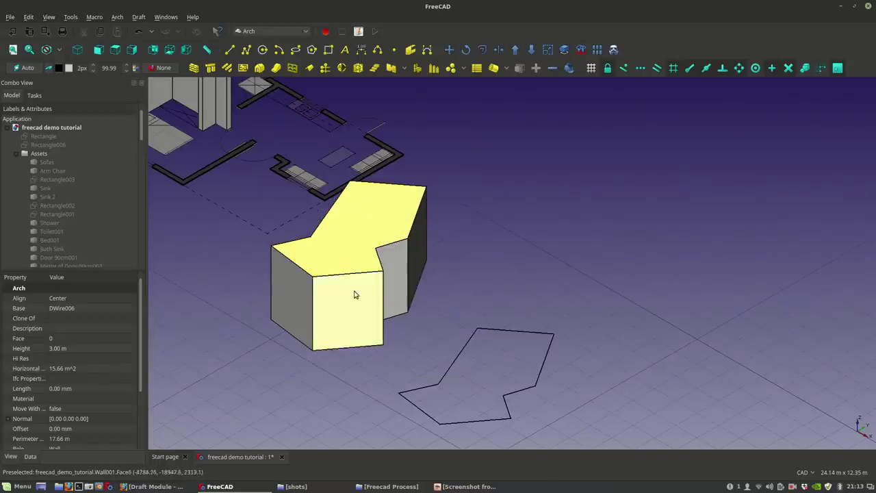
scroll(78, 411, down, 2)
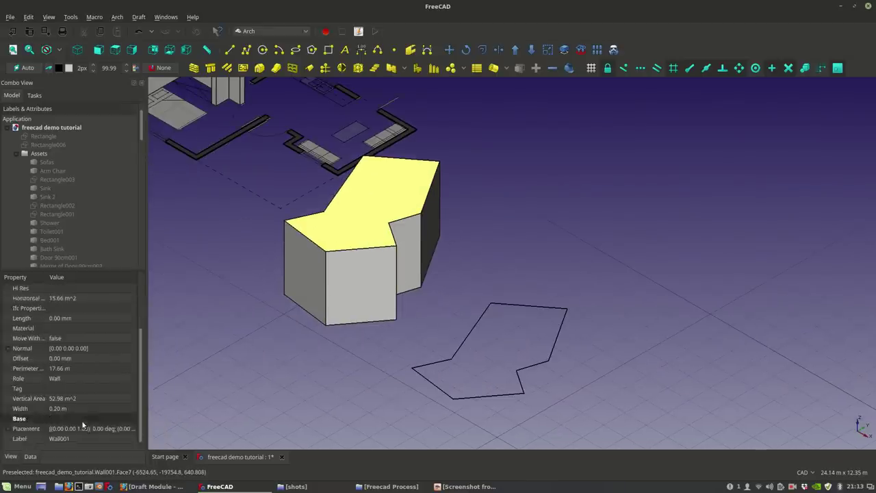
scroll(81, 348, up, 3)
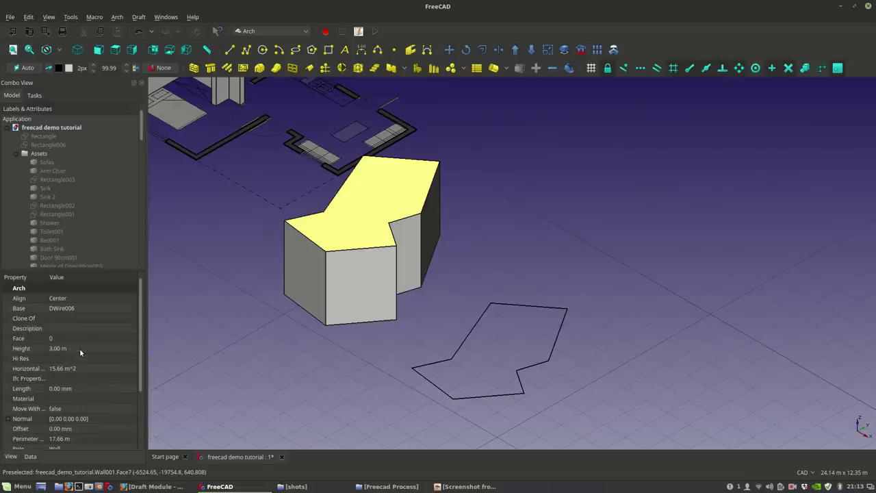
Step: Set the solid irregular wall's height to 9 m
click(80, 348)
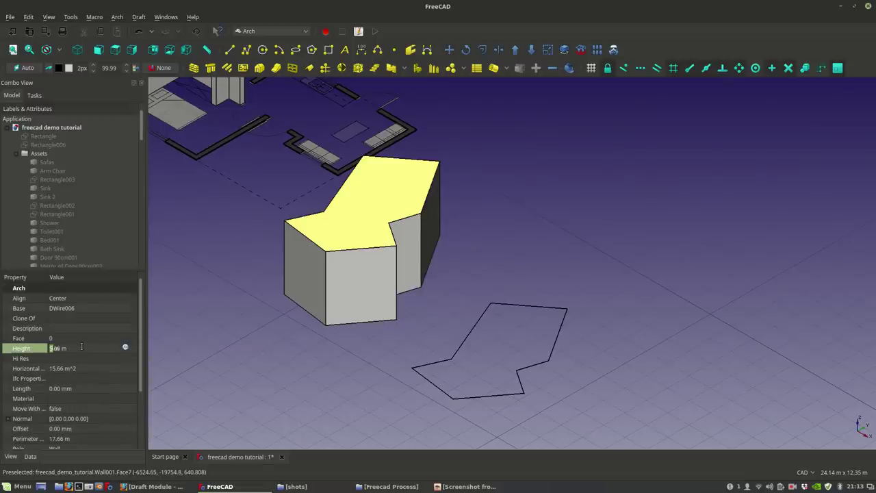
click(93, 339)
scroll(397, 305, down, 6)
click(445, 279)
Step: Create an Arch wall from the copied irregular wire that has no face
scroll(432, 322, up, 4)
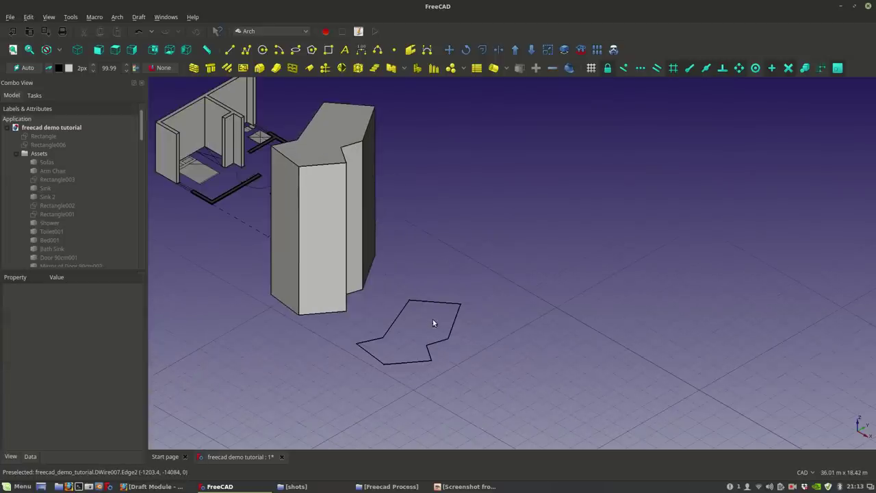
click(434, 305)
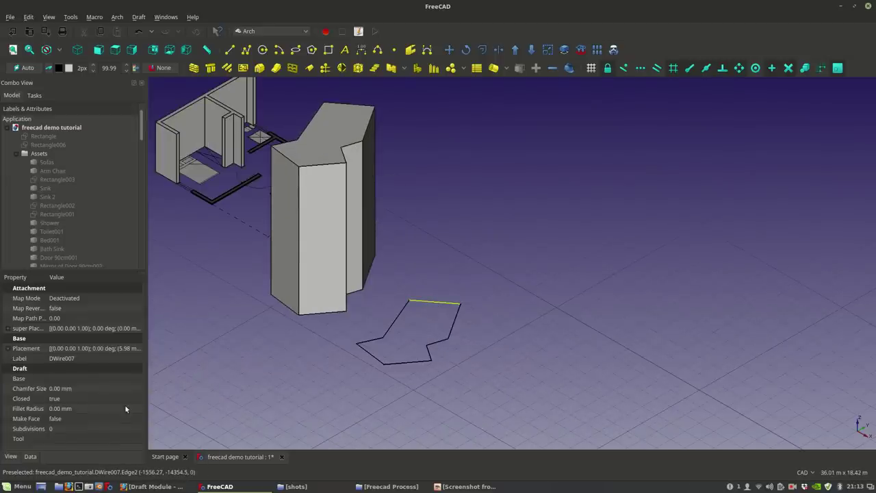
click(194, 68)
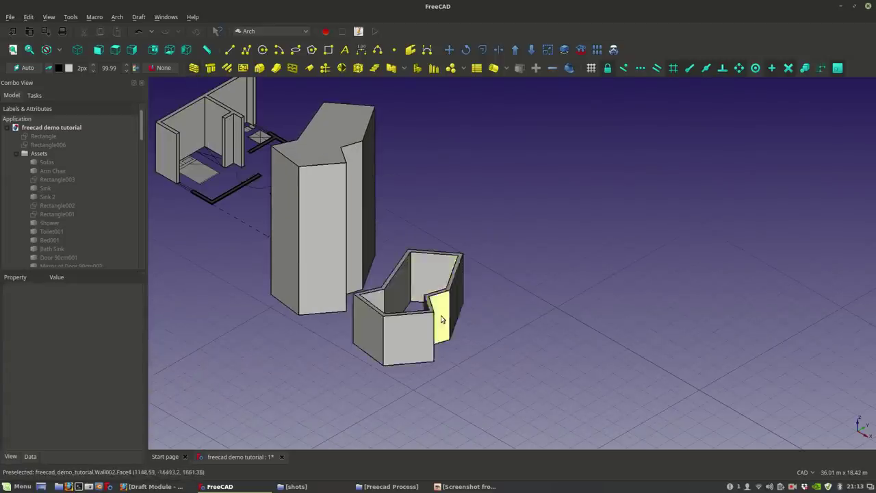
Step: Examine the hollow wall's thickness, corners and top edges, and compare it with the tall solid wall
scroll(426, 305, up, 5)
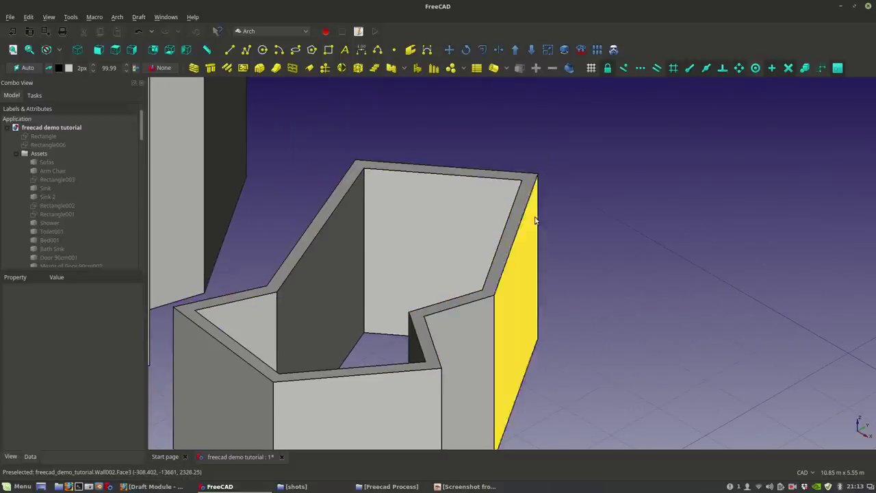
scroll(327, 156, down, 4)
middle_drag(373, 273, 405, 315)
scroll(405, 311, up, 2)
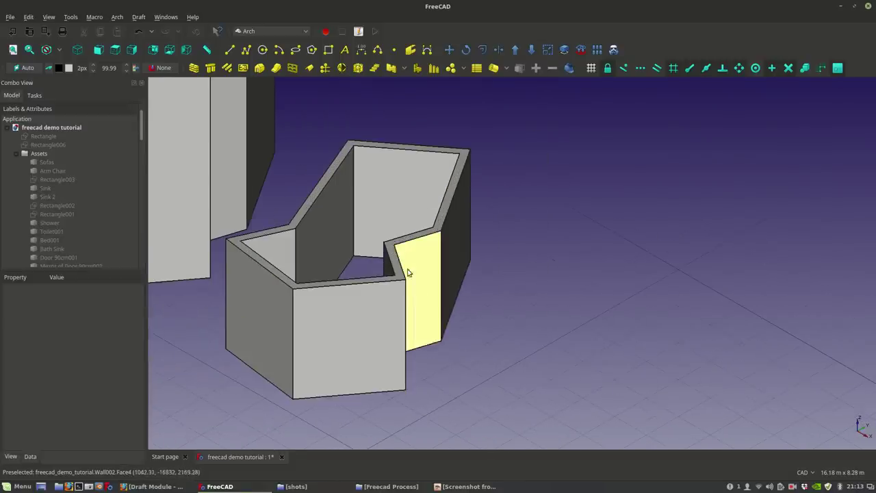
scroll(404, 256, down, 3)
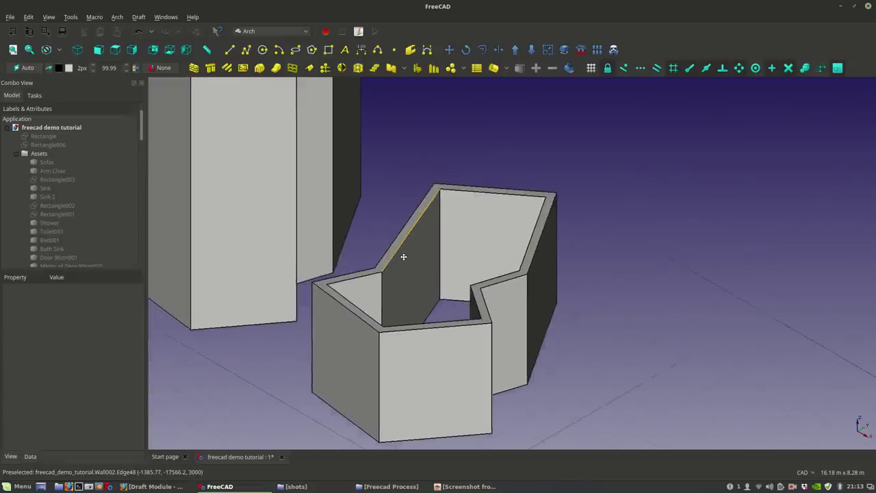
middle_drag(412, 262, 427, 304)
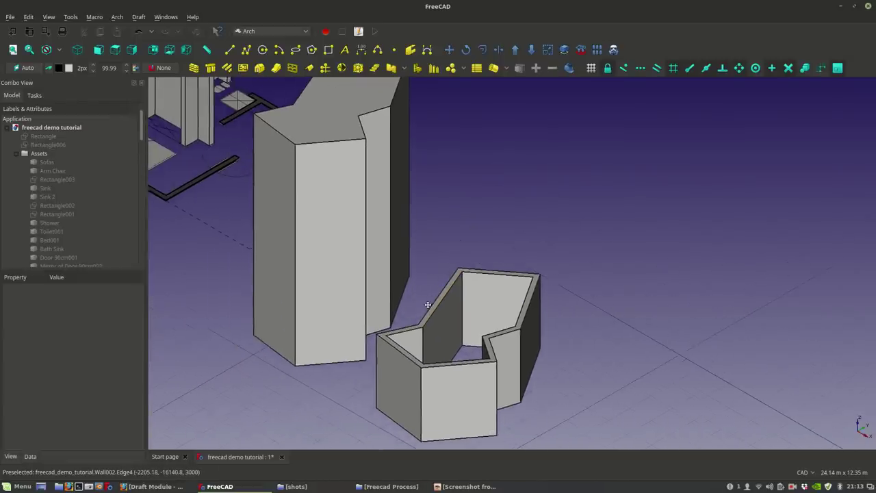
middle_drag(468, 350, 482, 343)
scroll(481, 307, up, 3)
scroll(416, 290, down, 3)
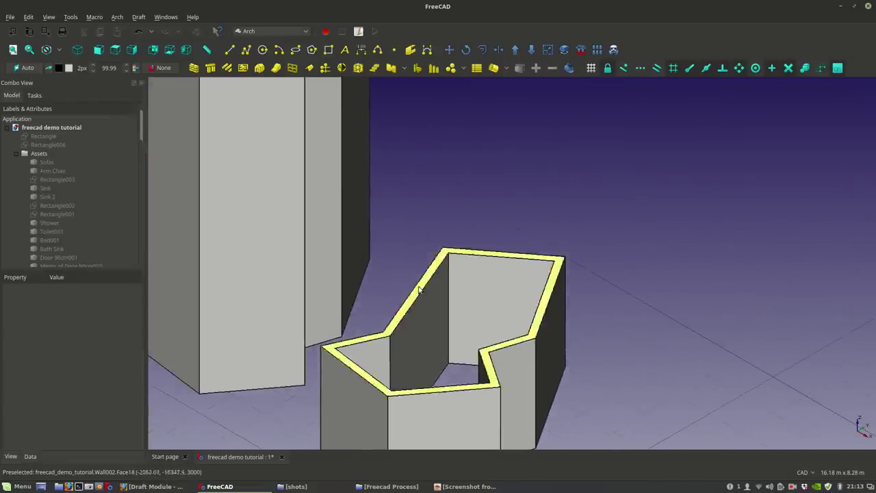
middle_drag(394, 350, 487, 317)
scroll(495, 304, up, 2)
Step: Set the hollow irregular wall's height to 4 m
click(512, 293)
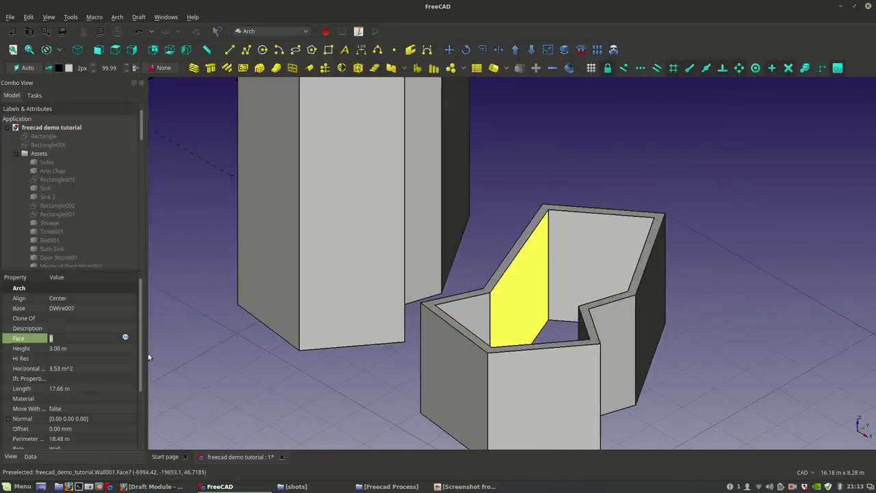
click(83, 349)
scroll(83, 349, up, 1)
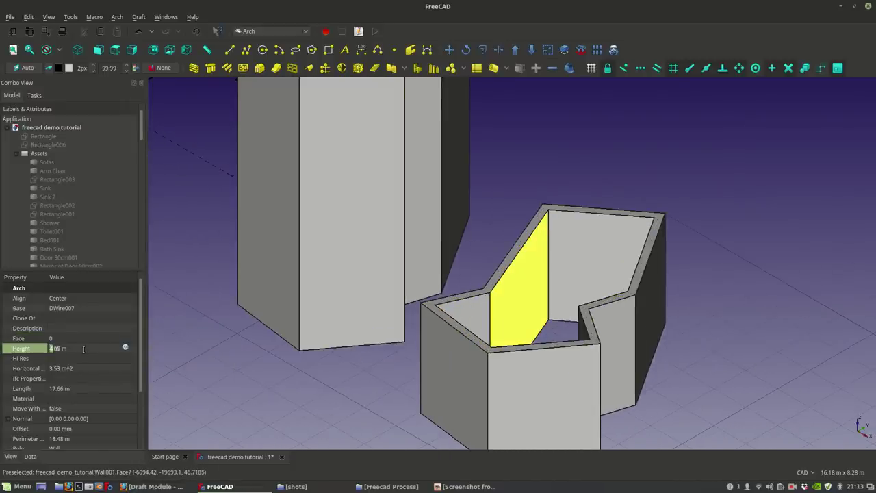
click(212, 354)
scroll(581, 360, down, 4)
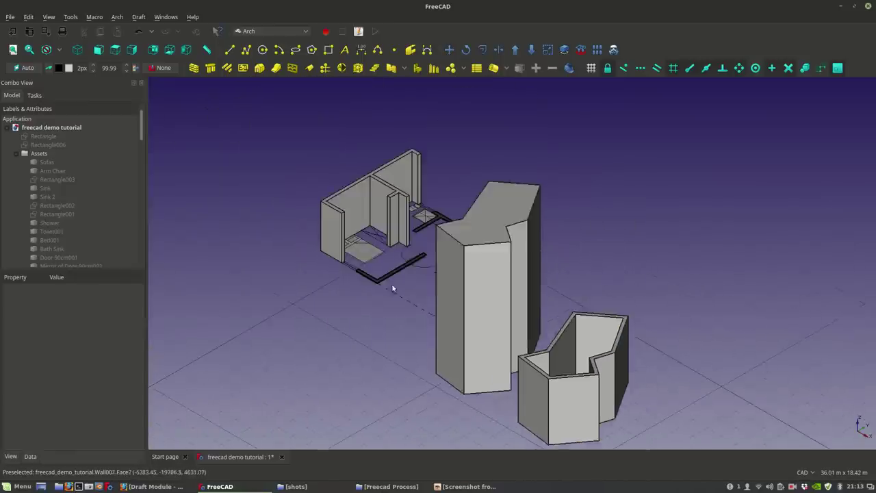
Step: Hide the solid and hollow irregular trial walls beside the floor plan
middle_drag(392, 285, 478, 328)
scroll(483, 319, up, 4)
scroll(484, 316, down, 3)
scroll(427, 217, down, 1)
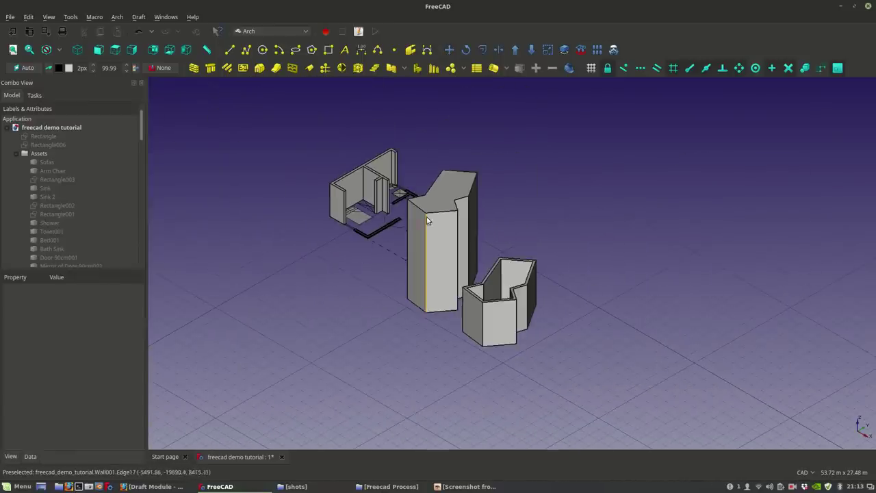
click(451, 197)
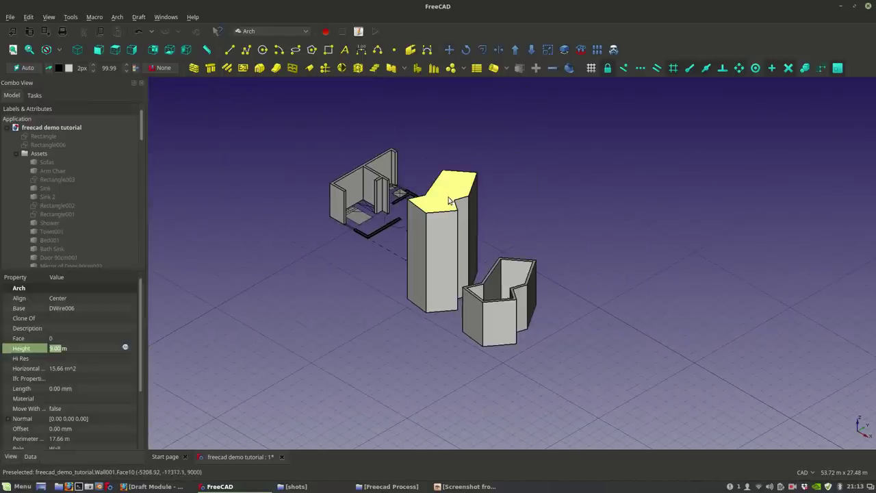
key(space)
key(space)
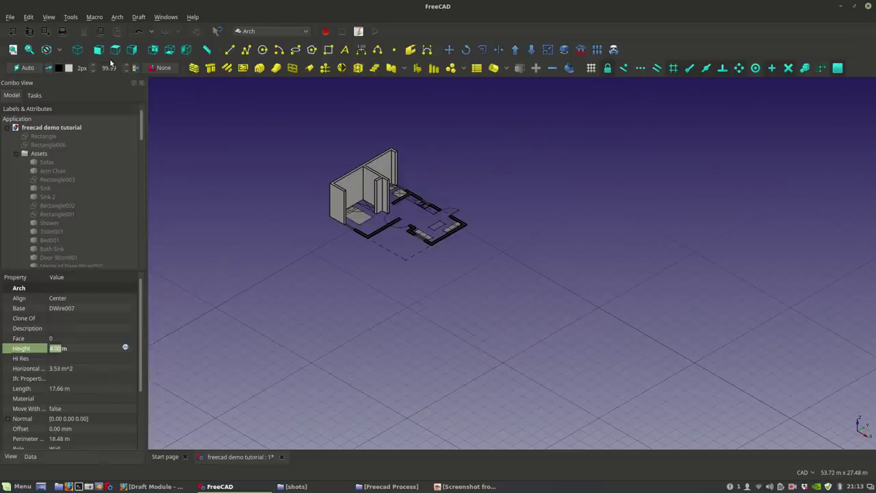
Step: Create an Arch wall from the filled T-shaped outline beside the shower
scroll(361, 205, up, 6)
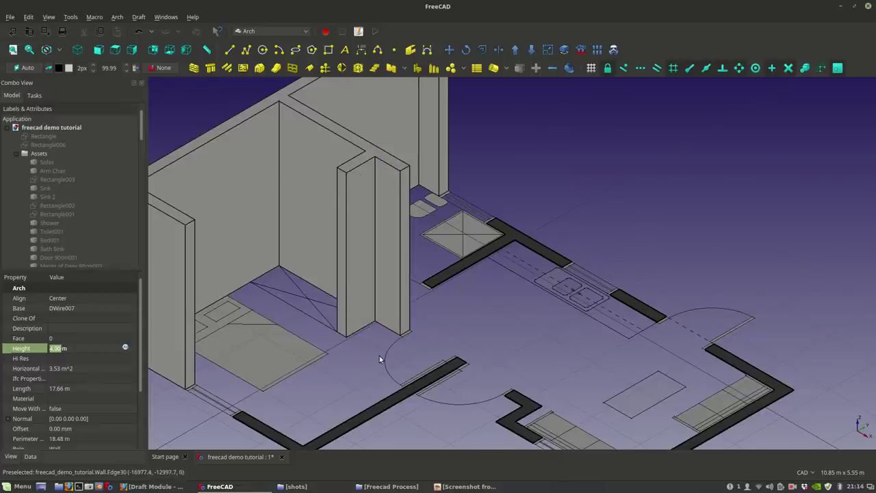
scroll(439, 312, down, 2)
click(449, 252)
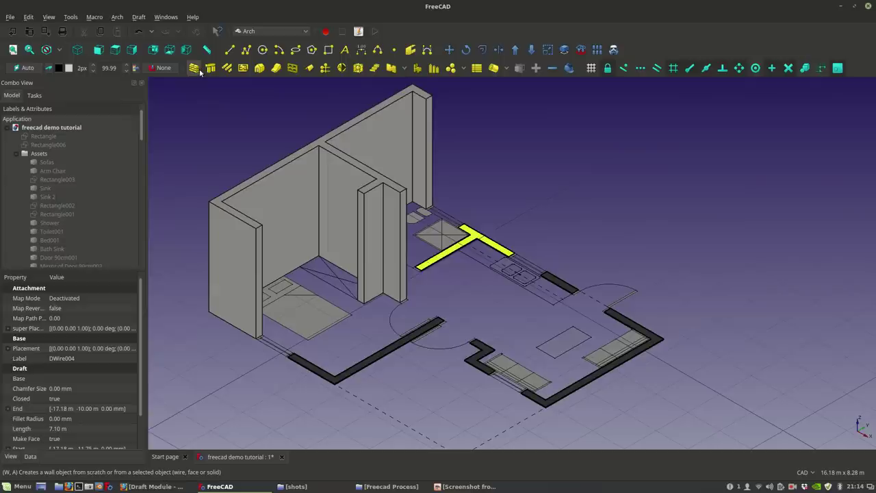
click(286, 141)
Step: Create Arch walls from the short straight outline by the kitchen sink and the large U-shaped outline around the sofas
scroll(475, 244, up, 4)
click(513, 291)
scroll(513, 292, down, 4)
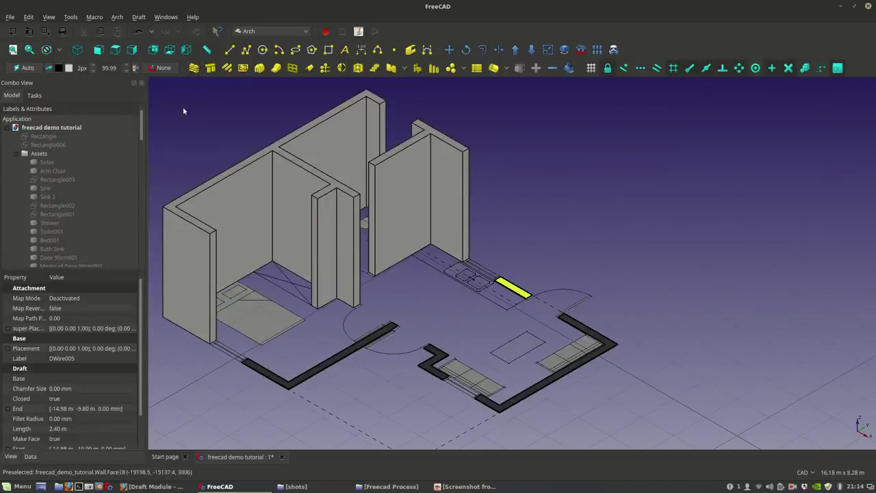
click(194, 68)
click(583, 331)
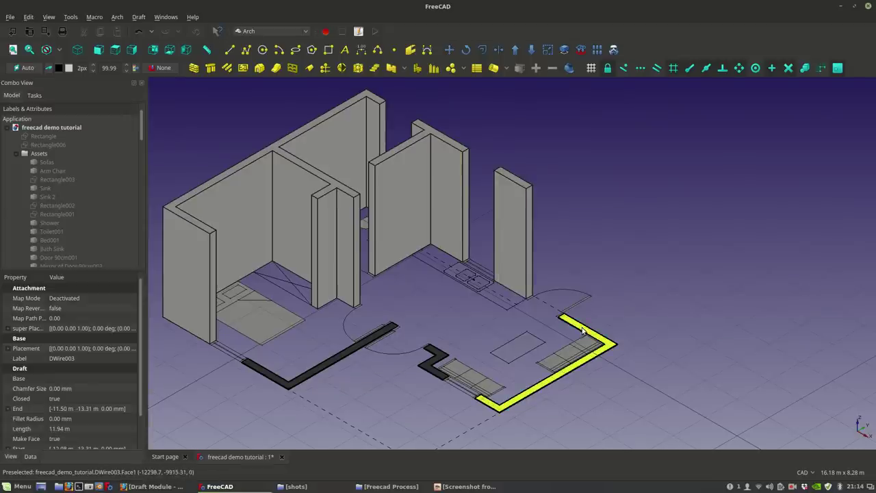
click(195, 67)
Step: Create Arch walls from the zigzag outline beside the sofas and the L-shaped outline at the bedroom's outer corner
scroll(441, 345, up, 5)
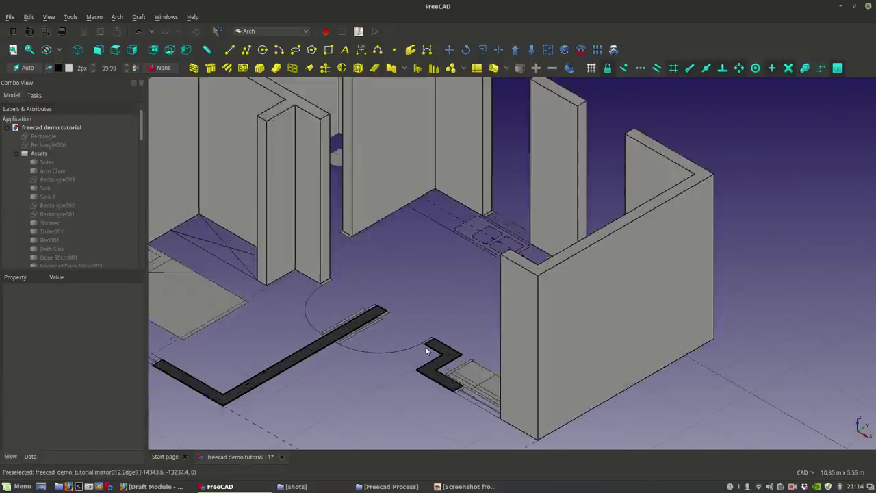
click(442, 345)
scroll(423, 316, down, 5)
click(194, 68)
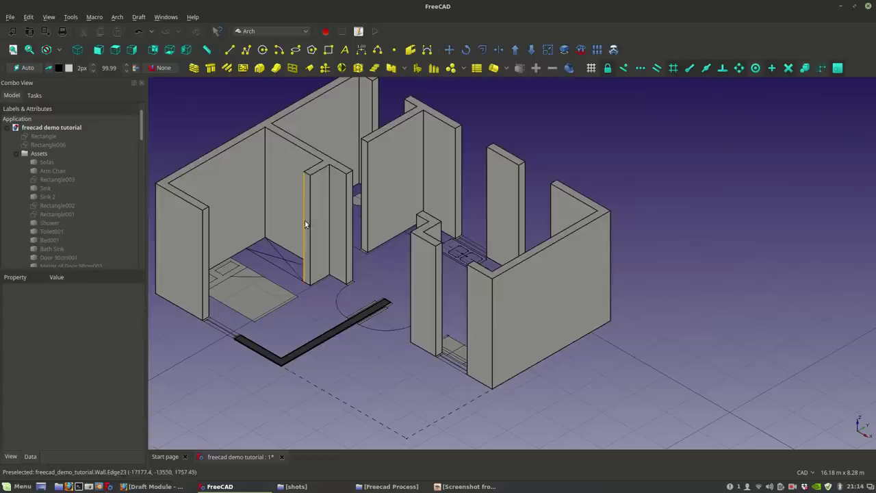
click(320, 342)
click(193, 68)
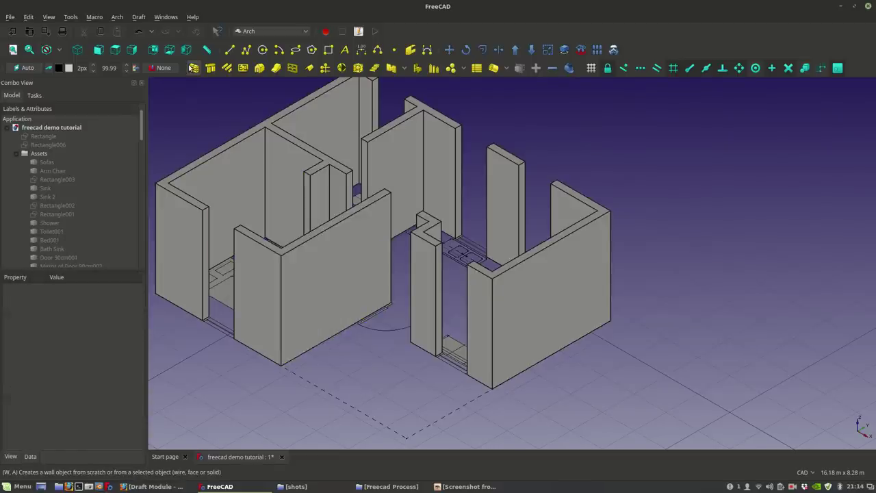
Step: Set the 3D view's navigation style to Blender
right_click(694, 172)
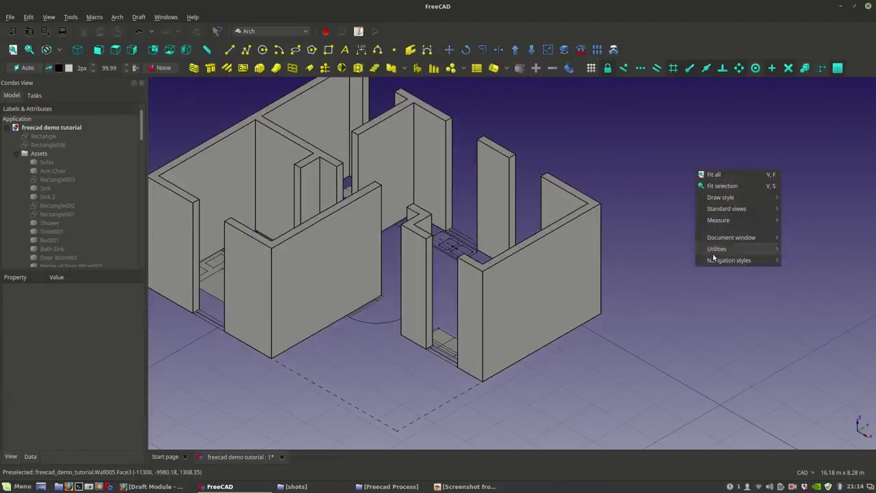
mouse_move(714, 260)
click(818, 273)
Step: Examine the bedroom window opening and the wall ends on both sides of it from close up
middle_drag(523, 306, 611, 281)
scroll(440, 342, up, 4)
middle_drag(423, 401, 521, 327)
middle_drag(665, 315, 680, 313)
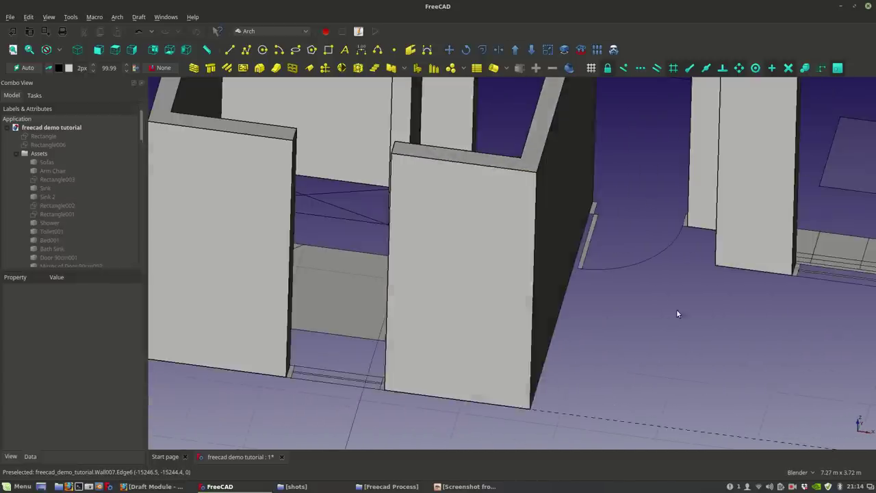
middle_drag(465, 300, 565, 291)
scroll(547, 279, down, 4)
middle_drag(585, 245, 478, 277)
scroll(438, 308, up, 8)
middle_drag(383, 337, 347, 328)
scroll(347, 329, down, 2)
shift+middle_drag(555, 312, 383, 329)
scroll(326, 339, up, 2)
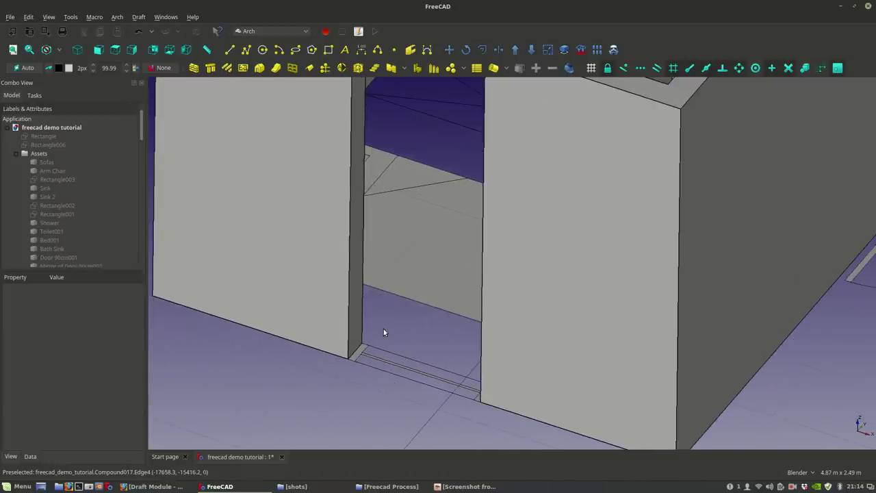
scroll(381, 324, down, 2)
shift+middle_drag(445, 277, 353, 320)
scroll(354, 323, down, 3)
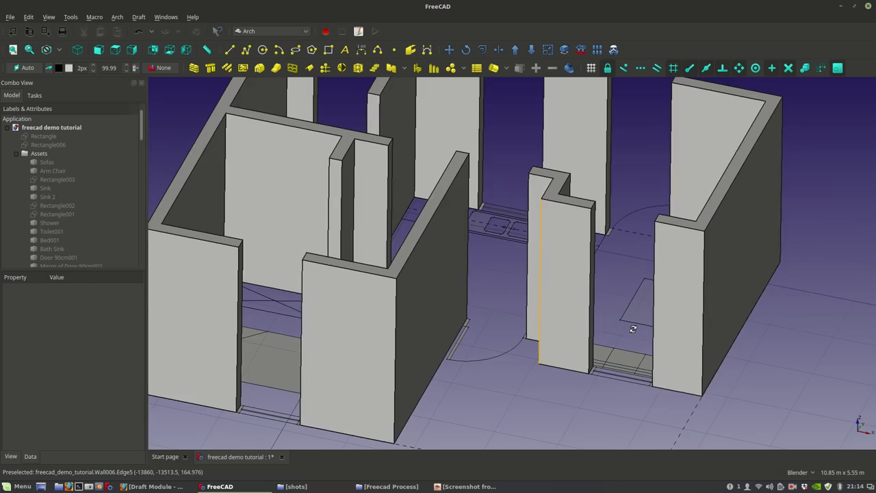
Step: Examine the complete set of walls and the gaps for doors and windows from several angles and from above
middle_drag(553, 326, 464, 283)
scroll(466, 282, down, 2)
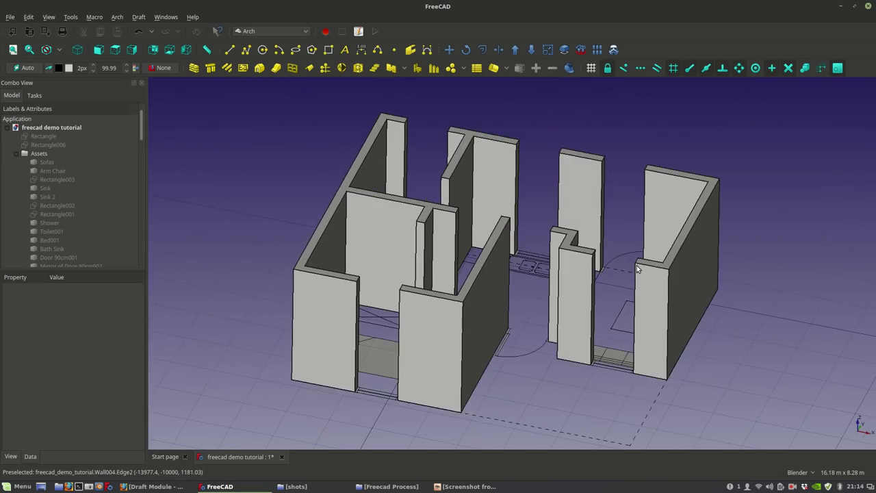
middle_drag(602, 227, 607, 322)
shift+middle_drag(624, 267, 596, 306)
middle_drag(532, 236, 374, 355)
shift+middle_drag(475, 363, 595, 362)
shift+middle_drag(360, 232, 402, 286)
scroll(403, 287, down, 2)
scroll(403, 286, down, 3)
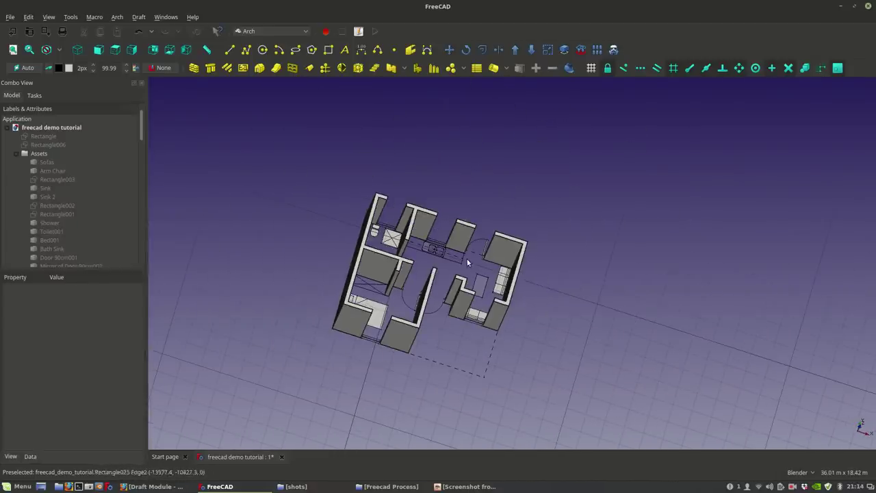
Step: Inspect the bedroom wall and the window symbol on the floor between the two outer wall ends
click(393, 270)
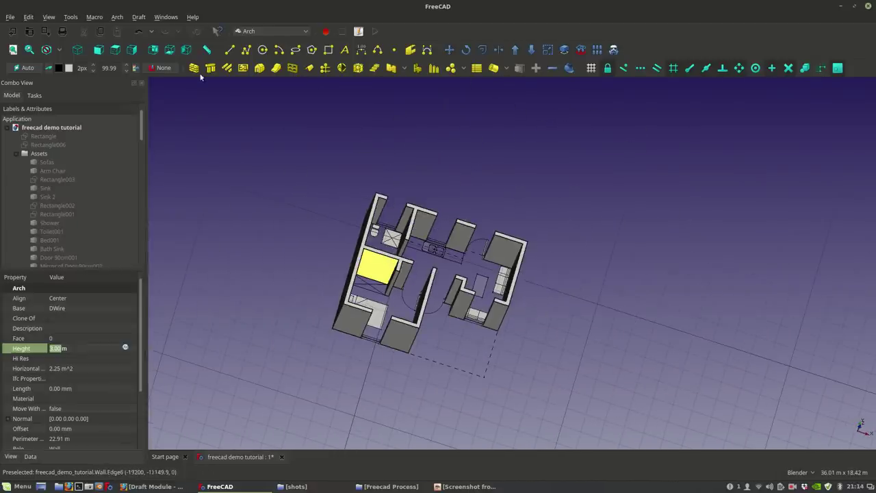
click(27, 53)
middle_drag(579, 296, 497, 258)
shift+middle_drag(666, 289, 501, 283)
middle_drag(647, 275, 662, 301)
scroll(509, 320, up, 4)
shift+middle_drag(509, 320, 612, 313)
middle_drag(571, 342, 601, 330)
shift+middle_drag(601, 329, 646, 307)
scroll(481, 377, up, 2)
shift+middle_drag(422, 328, 475, 342)
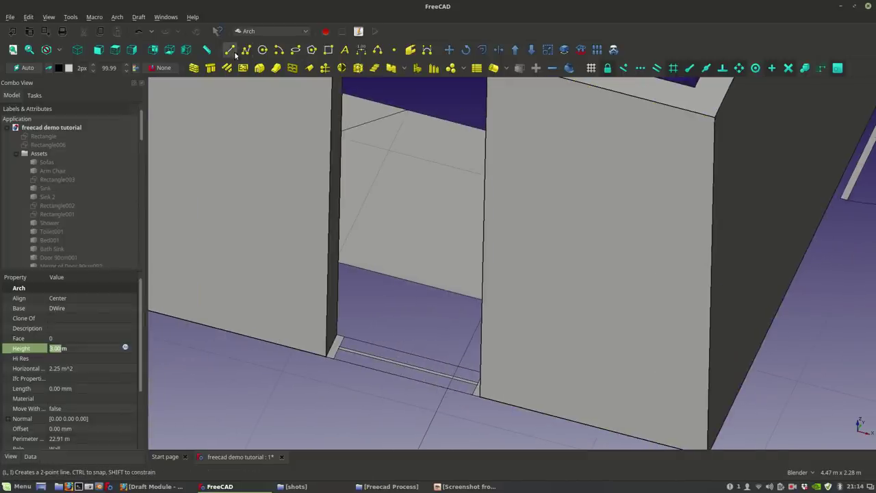
middle_drag(417, 205, 197, 81)
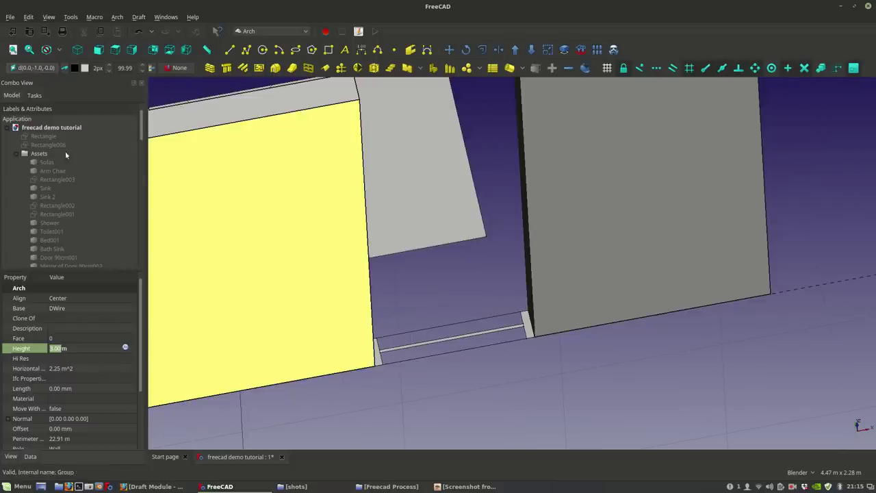
Step: Set the working plane to XY (top) and switch the 3D view to perspective
click(41, 68)
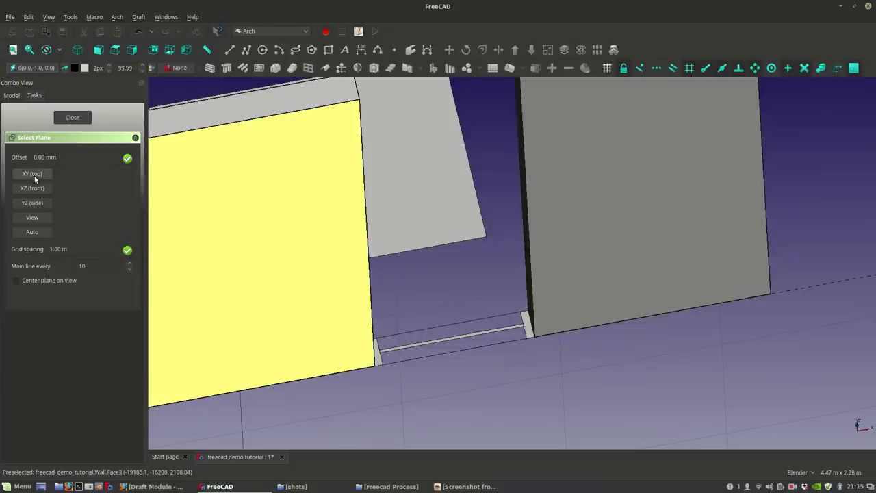
click(35, 177)
middle_drag(609, 374, 574, 381)
scroll(661, 387, up, 5)
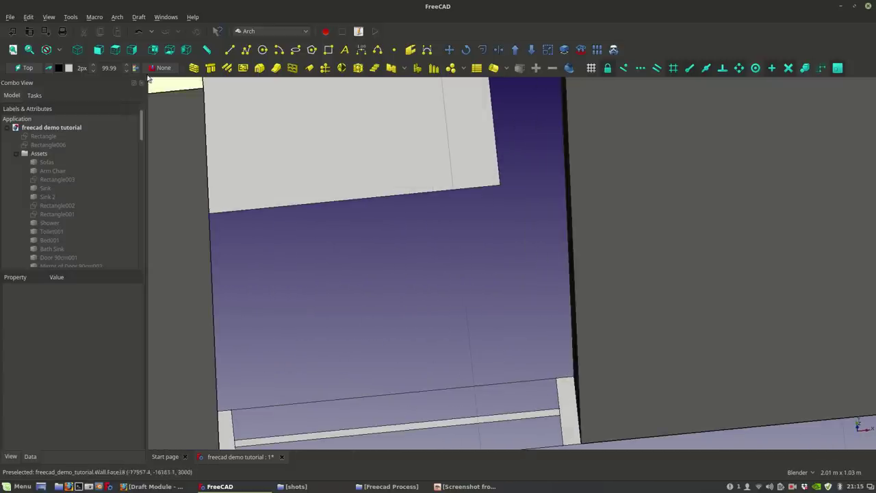
click(49, 16)
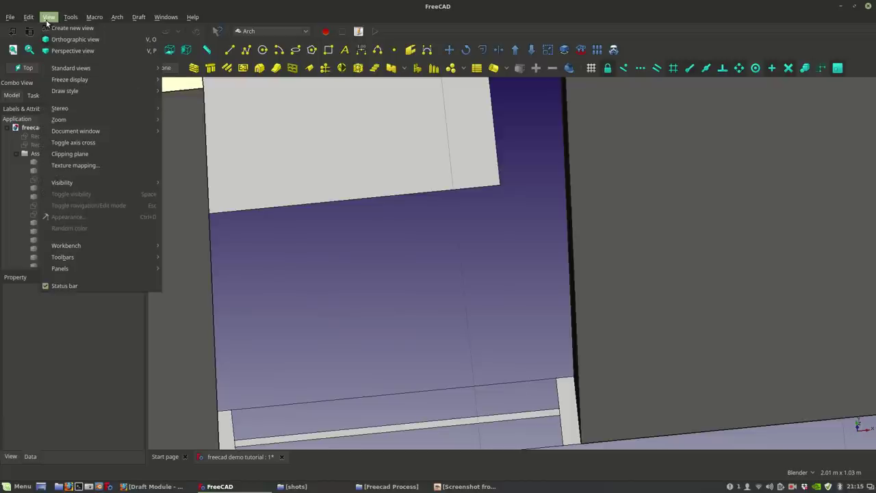
click(78, 52)
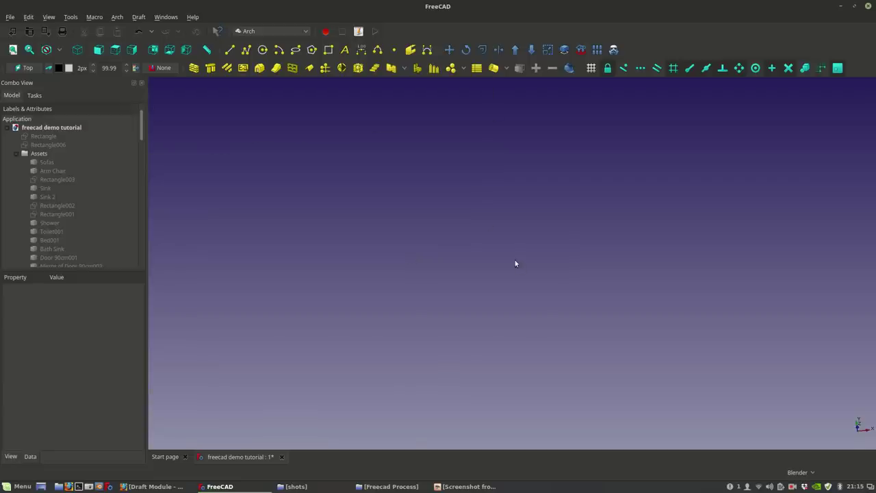
Step: Draw a filled rectangle 1.00 m long and 0.20 m high across the bedroom window opening between the two wall ends
scroll(491, 236, down, 5)
scroll(520, 281, up, 3)
middle_drag(557, 307, 621, 316)
scroll(493, 337, up, 5)
shift+middle_drag(370, 348, 557, 304)
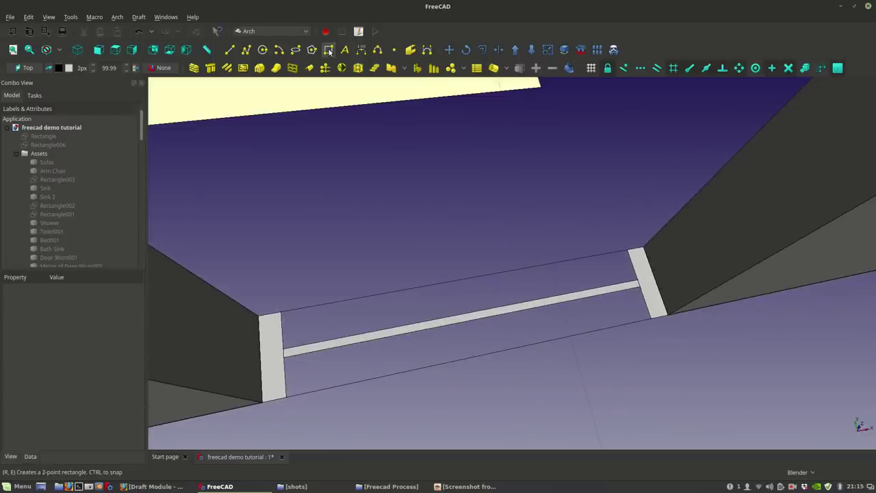
click(328, 50)
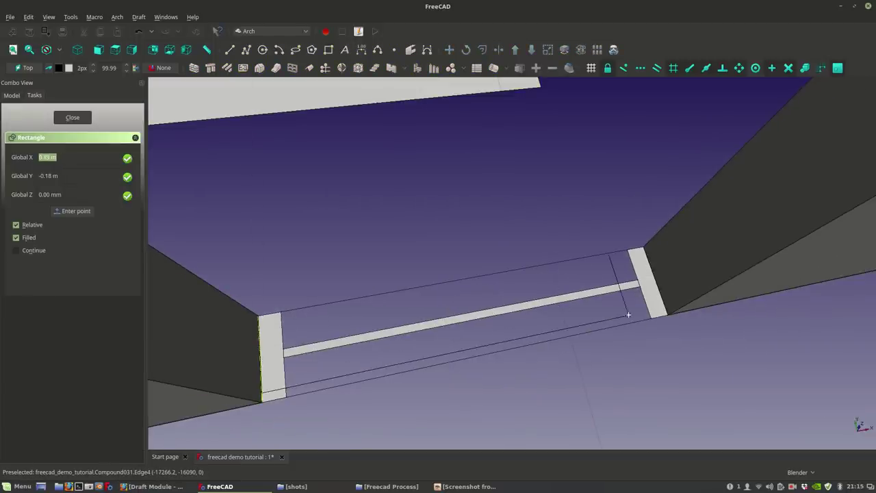
click(667, 314)
Step: Examine how the new rectangle fits between the walls on either side of the bedroom window opening
middle_drag(758, 339, 623, 329)
scroll(749, 312, down, 4)
scroll(601, 302, up, 6)
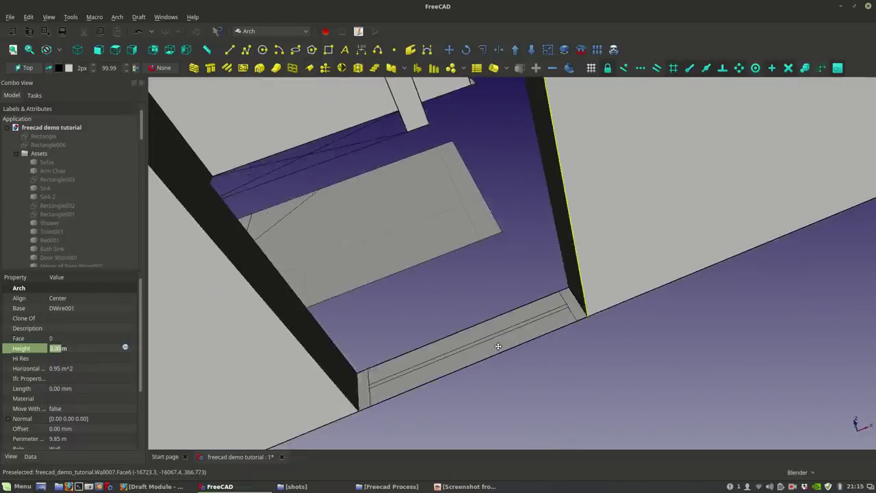
click(498, 326)
middle_drag(498, 326, 534, 316)
scroll(535, 276, down, 3)
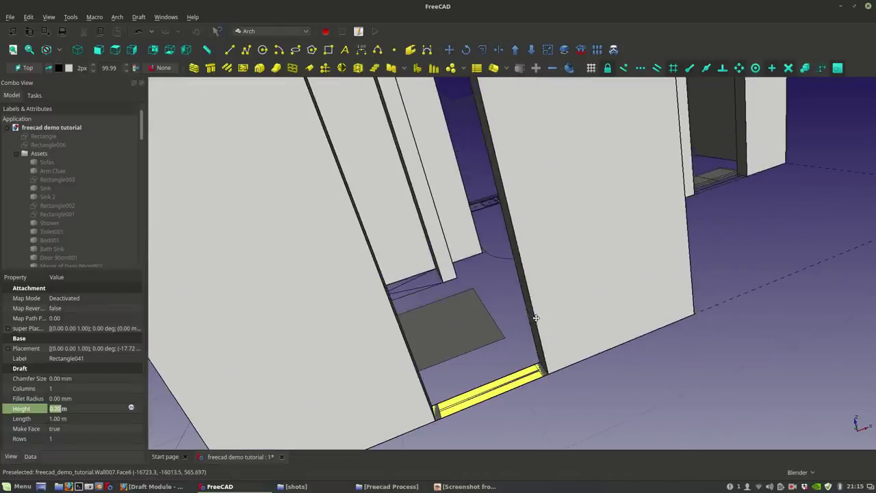
click(565, 177)
scroll(550, 187, down, 5)
middle_drag(549, 187, 553, 224)
scroll(536, 283, up, 5)
scroll(530, 308, down, 4)
middle_drag(573, 354, 602, 325)
scroll(616, 311, up, 4)
middle_drag(496, 361, 504, 365)
middle_drag(643, 241, 653, 272)
scroll(652, 271, down, 5)
middle_drag(550, 353, 531, 349)
scroll(534, 345, down, 4)
middle_drag(553, 303, 554, 254)
scroll(544, 324, up, 4)
scroll(533, 166, up, 4)
scroll(529, 375, down, 4)
mouse_move(527, 378)
middle_down()
mouse_move(523, 351)
mouse_move(533, 364)
middle_up()
scroll(523, 352, up, 3)
scroll(534, 364, up, 4)
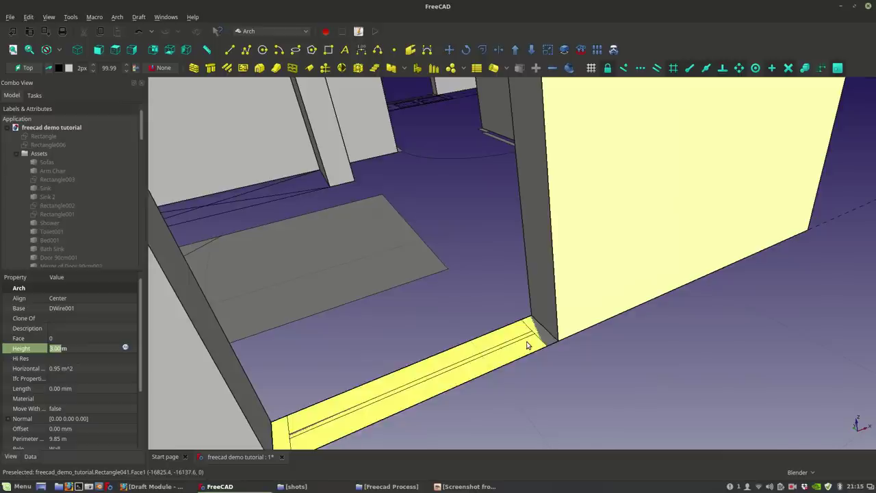
scroll(63, 242, down, 5)
scroll(54, 258, down, 5)
Step: Create an Arch wall from the rectangle across the bedroom window opening
click(54, 258)
scroll(365, 169, down, 3)
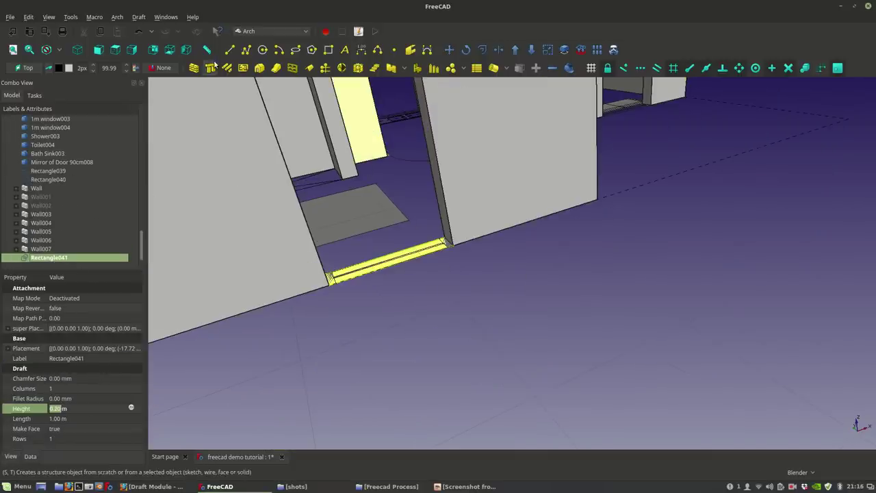
click(194, 68)
scroll(424, 254, down, 4)
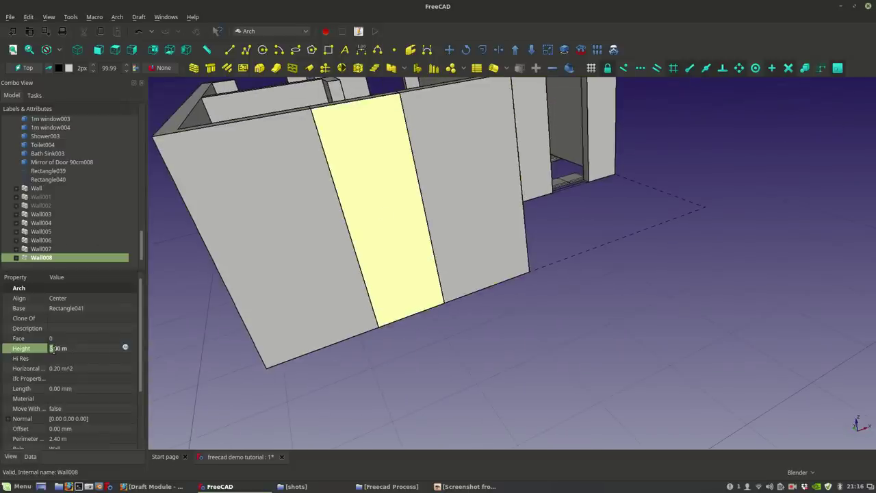
Step: Set the height of the wall in the bedroom window opening to 1 m
key(Return)
click(417, 347)
middle_drag(417, 347, 430, 302)
scroll(451, 314, up, 3)
scroll(430, 301, down, 3)
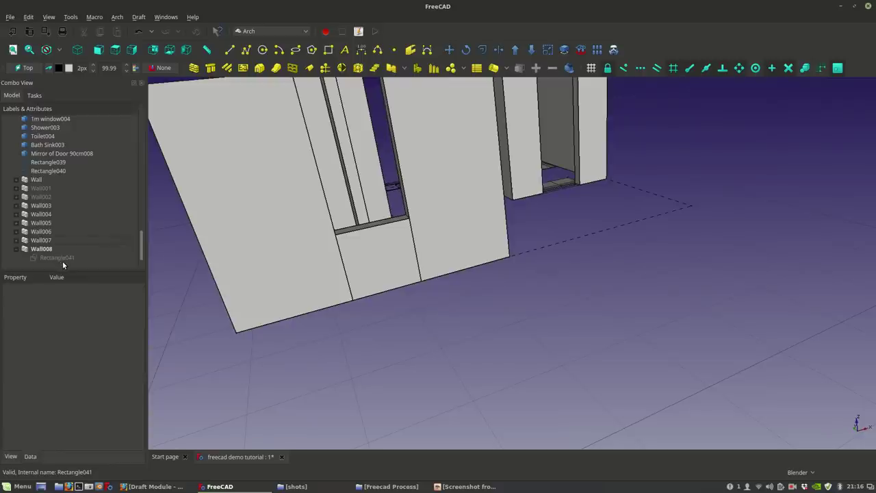
Step: Examine the low wall in the window opening together with the base rectangle nested under it
click(58, 258)
middle_drag(449, 308, 475, 323)
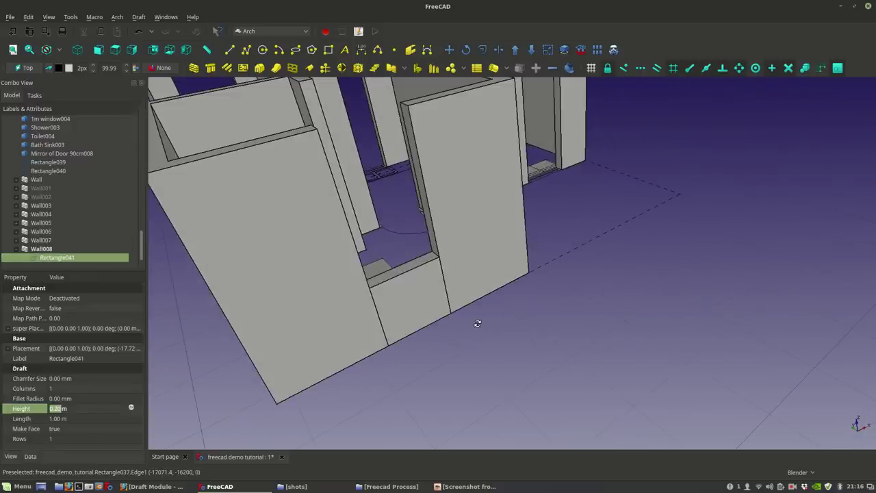
middle_drag(534, 356, 540, 398)
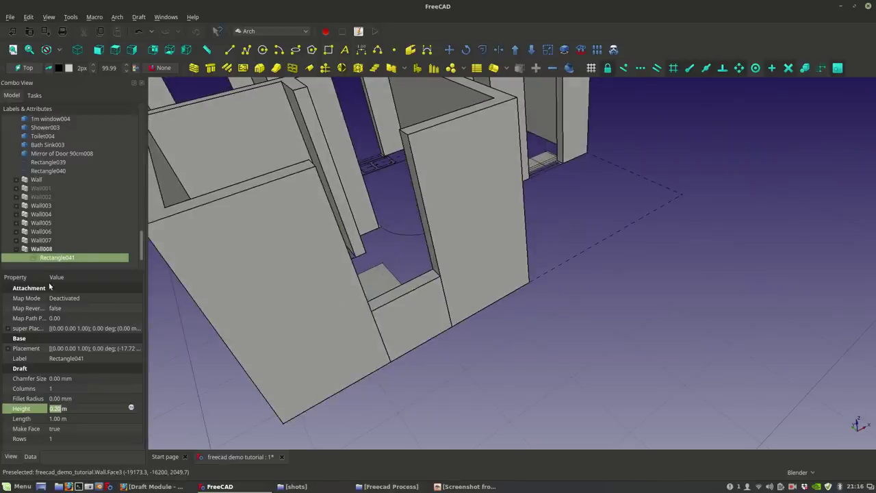
click(43, 249)
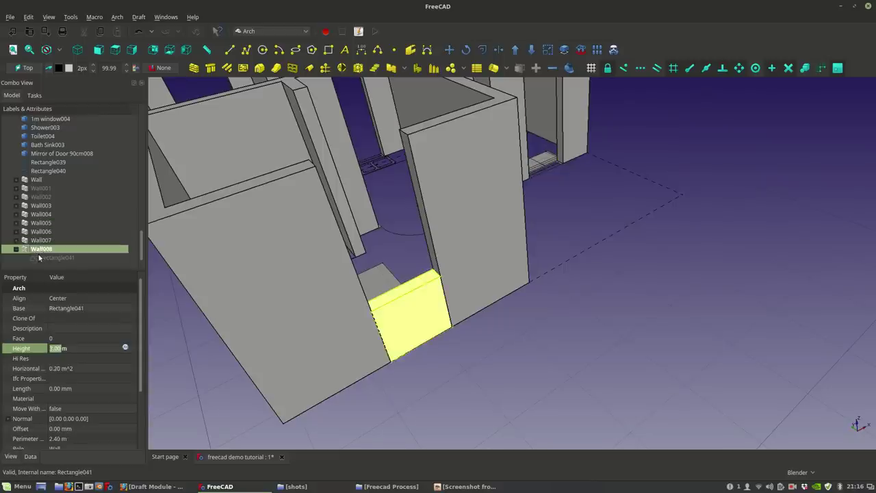
click(41, 257)
middle_drag(562, 326, 595, 332)
middle_drag(471, 419, 465, 399)
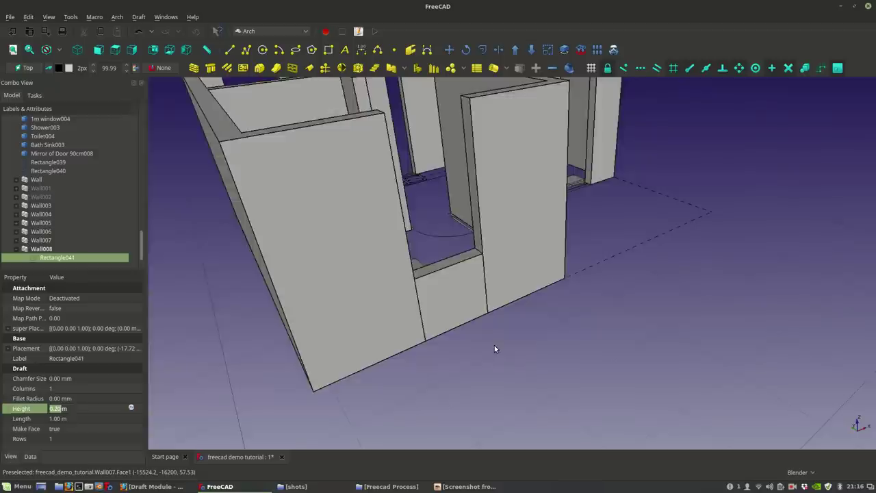
scroll(495, 346, up, 4)
middle_drag(497, 349, 511, 388)
scroll(510, 390, down, 4)
scroll(612, 342, up, 3)
middle_drag(612, 343, 659, 338)
scroll(659, 338, down, 3)
middle_drag(475, 360, 463, 340)
scroll(462, 339, down, 4)
scroll(416, 314, up, 2)
Step: Hide the low wall in the bedroom window opening
click(446, 326)
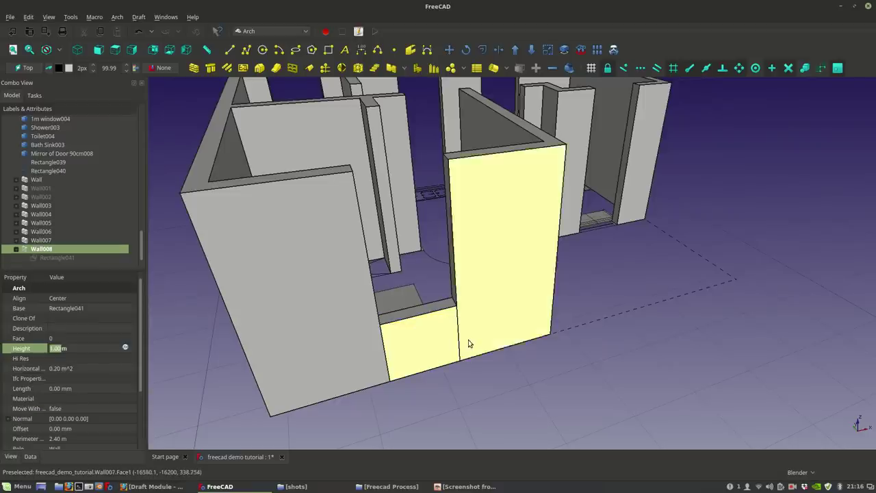
click(66, 258)
click(65, 251)
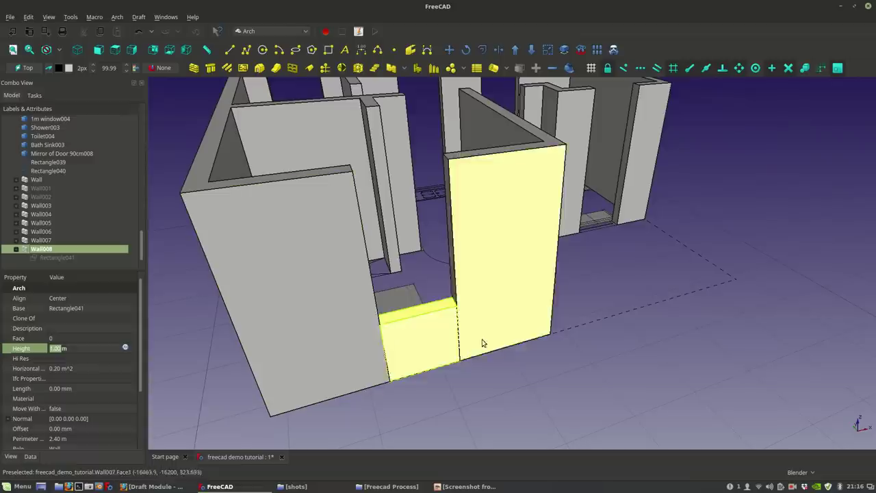
key(space)
Step: Create a second Arch wall from the base rectangle nested under the hidden low wall
click(54, 258)
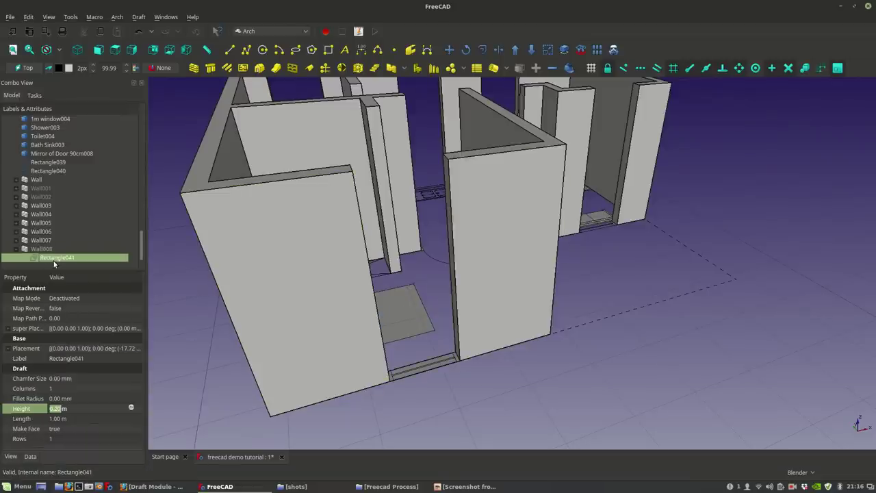
click(43, 249)
click(46, 257)
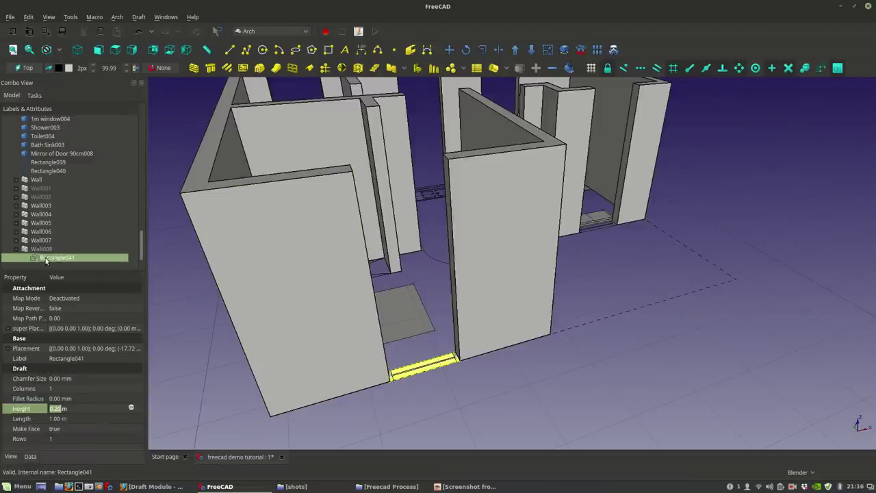
click(186, 48)
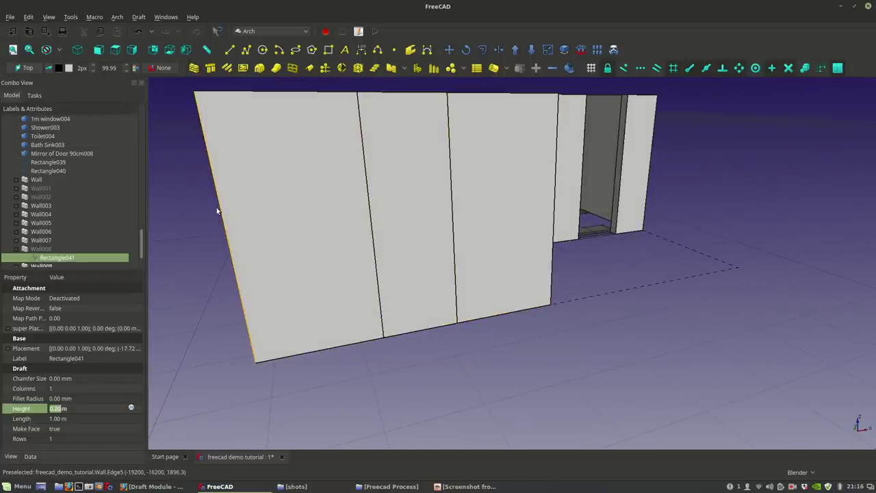
Step: Set the height of the new wall in the window opening to 1 m
click(87, 309)
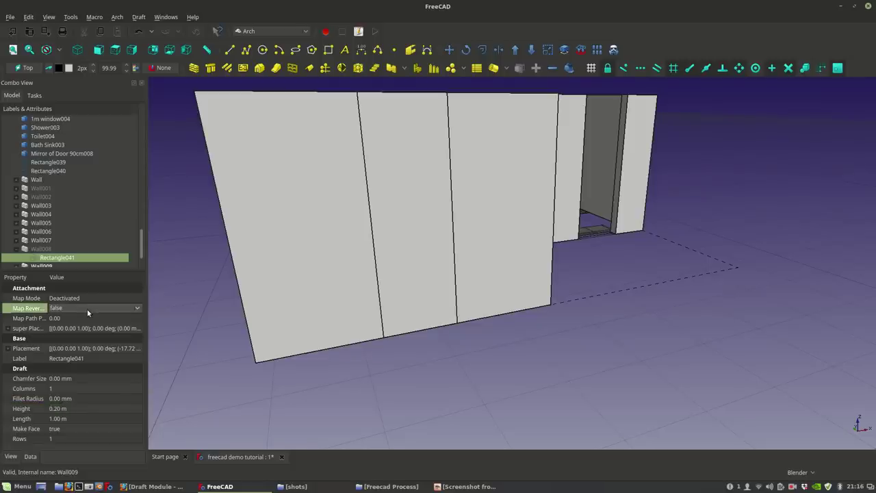
click(55, 266)
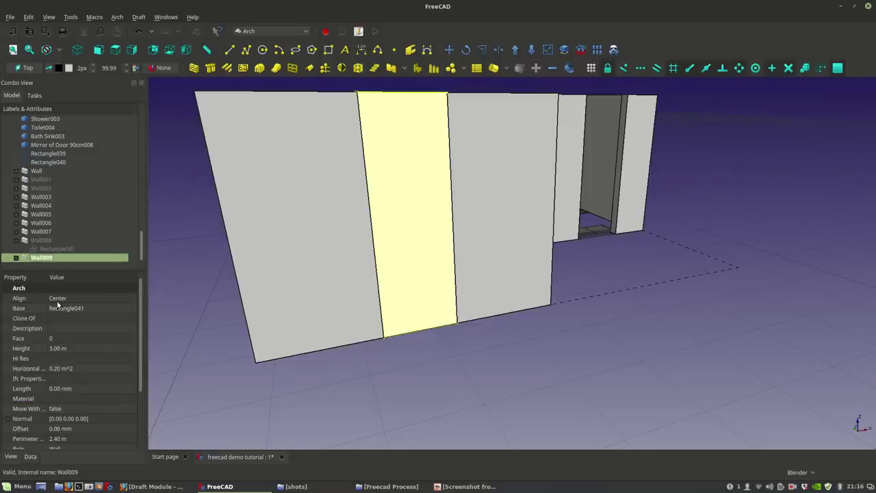
click(54, 349)
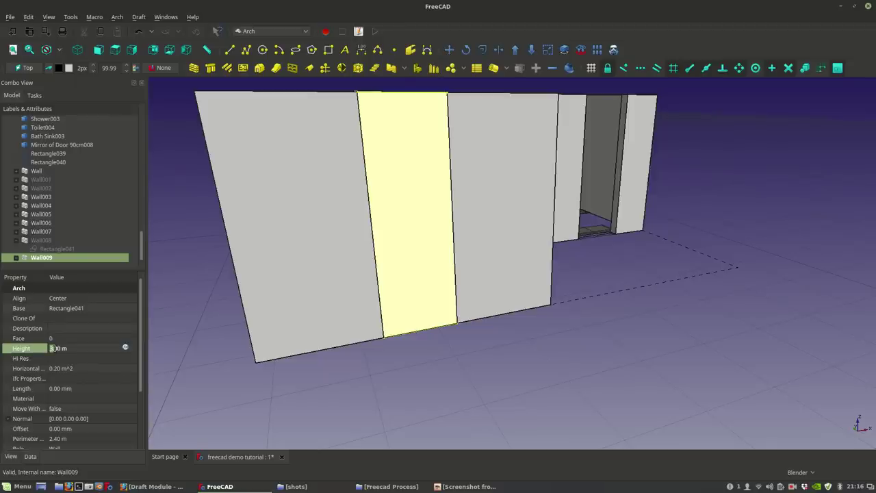
text(1)
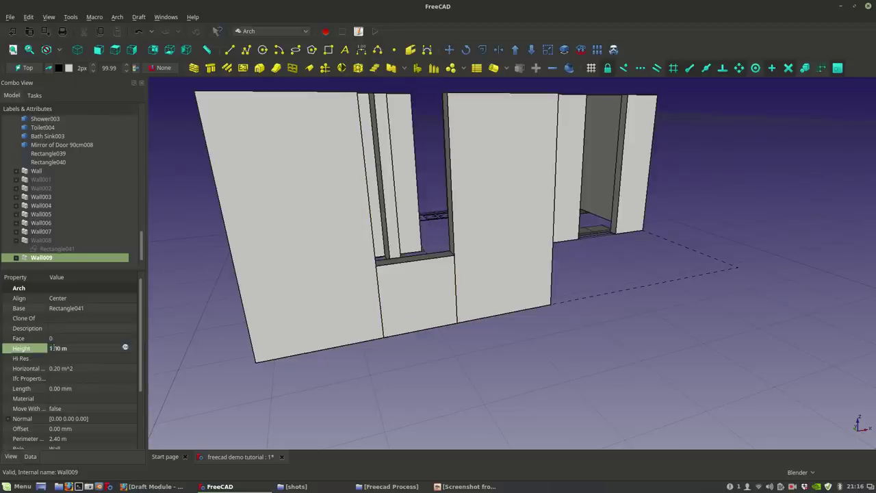
Step: Try to raise the new wall in the window opening by setting its Offset to 2 m
drag(136, 382, 132, 431)
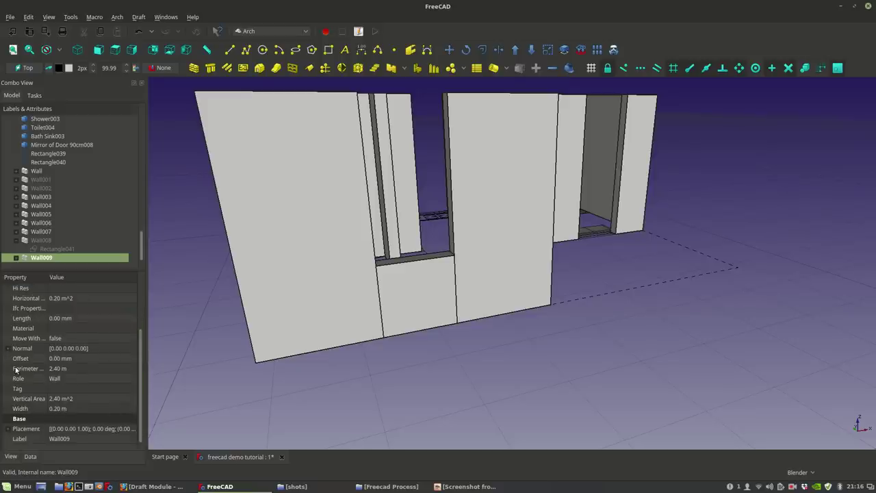
click(53, 359)
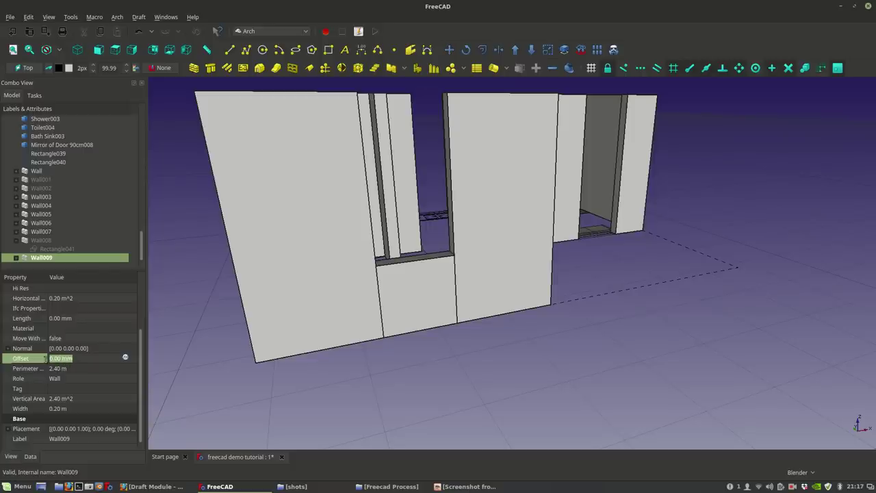
text(2)
click(85, 368)
click(84, 357)
click(393, 374)
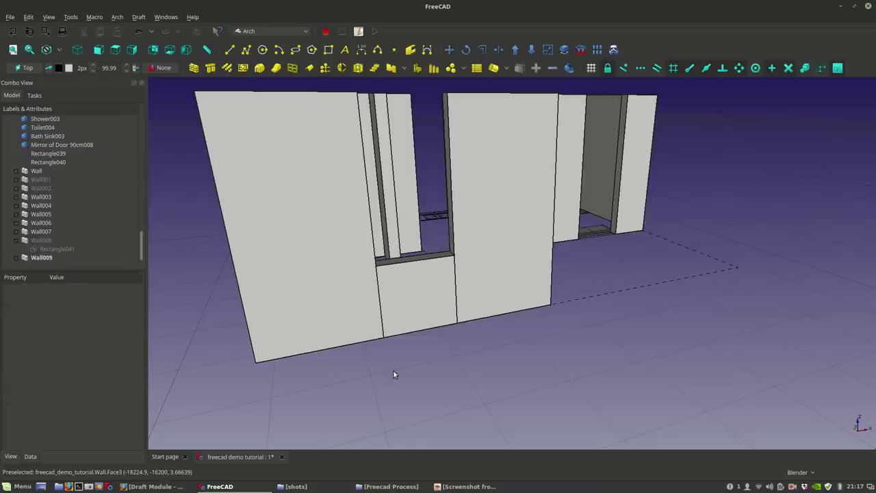
scroll(393, 374, down, 5)
scroll(375, 383, up, 2)
Step: Set the z component of the new window-opening wall's Normal to 1
click(65, 257)
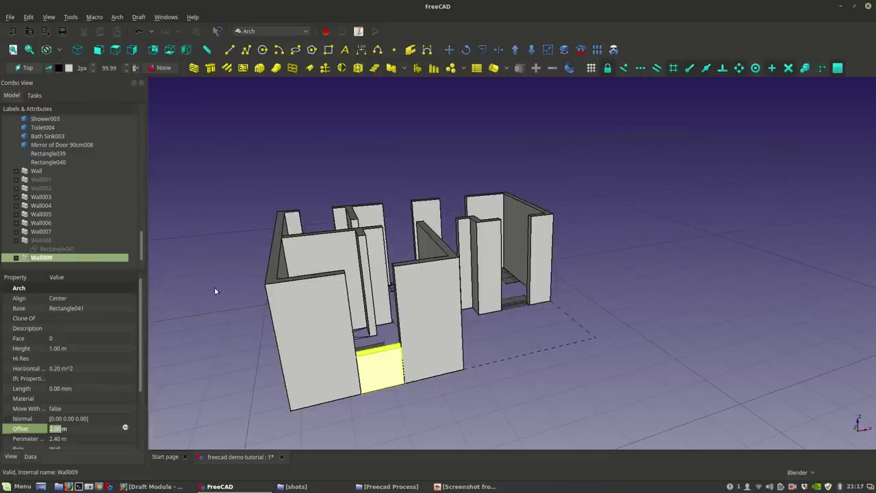
click(102, 427)
drag(141, 366, 132, 437)
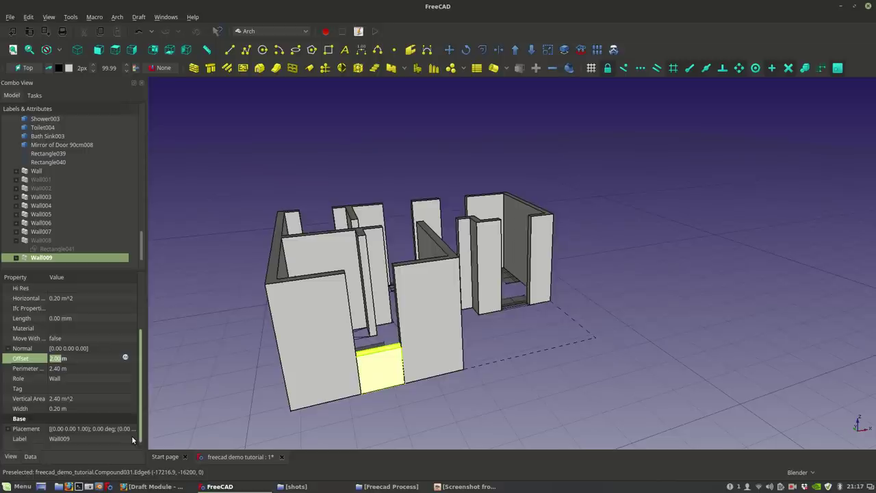
click(10, 349)
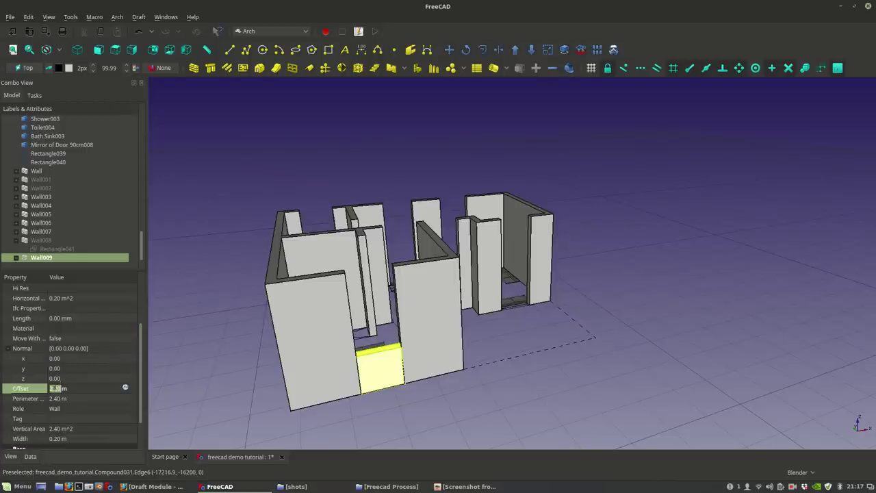
click(56, 378)
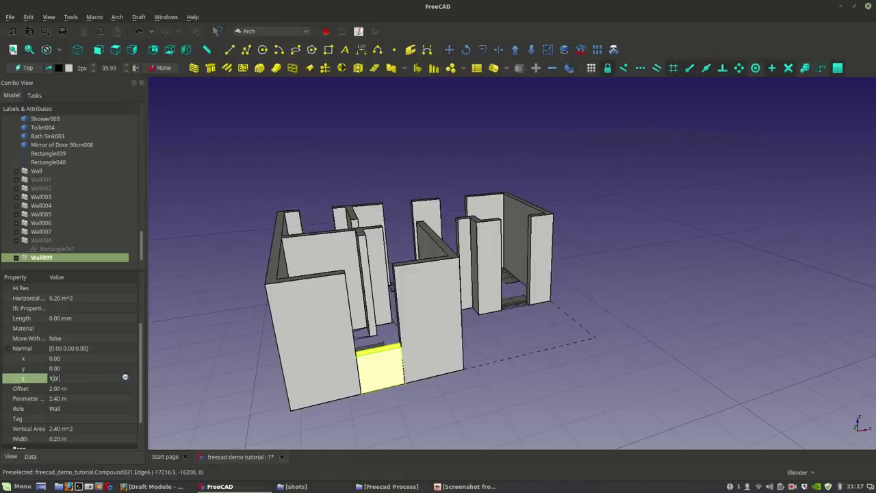
click(67, 388)
click(66, 380)
middle_drag(424, 337, 448, 355)
shift+middle_drag(449, 355, 391, 303)
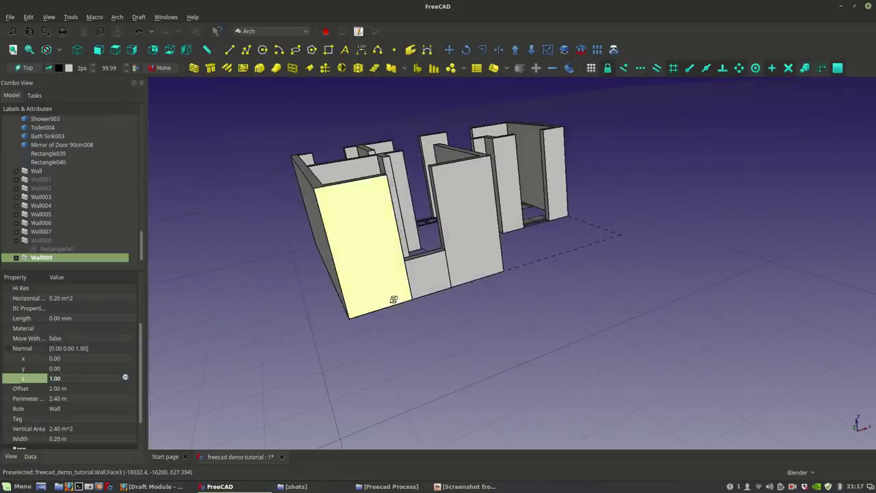
Step: Raise the new wall above the window opening by setting its Placement position z to 2 m
click(8, 349)
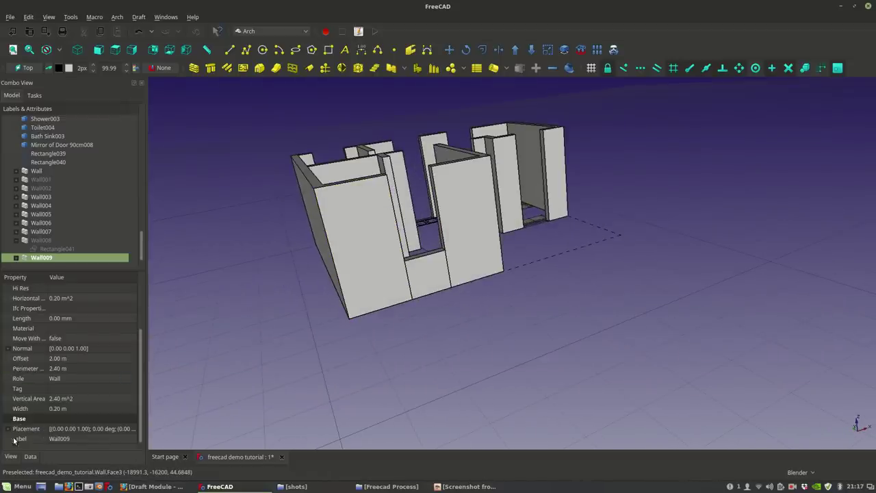
scroll(11, 433, down, 1)
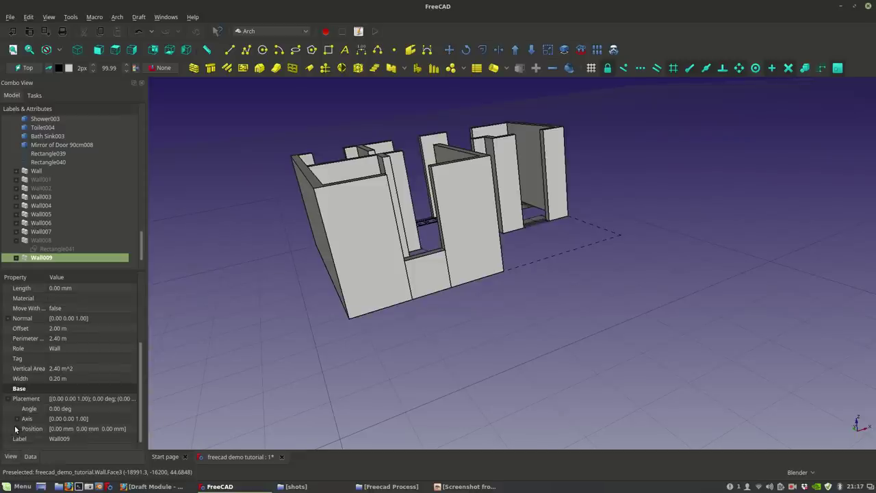
scroll(14, 426, down, 1)
click(76, 428)
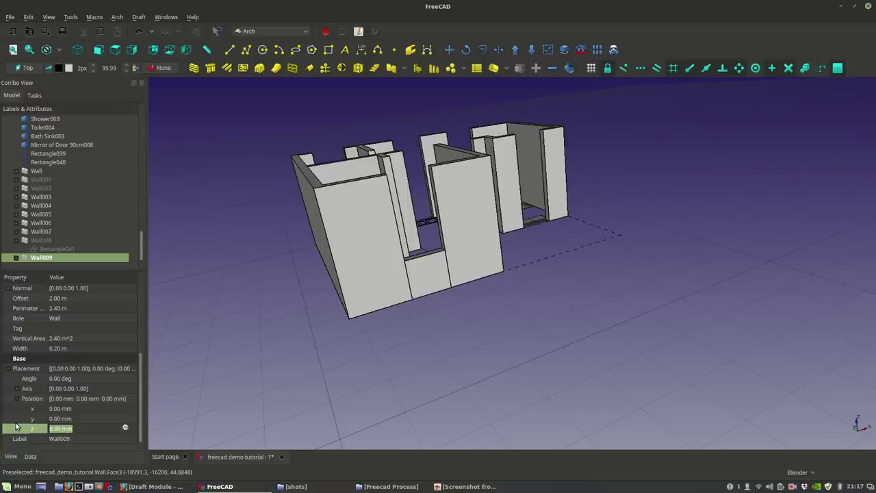
key(Return)
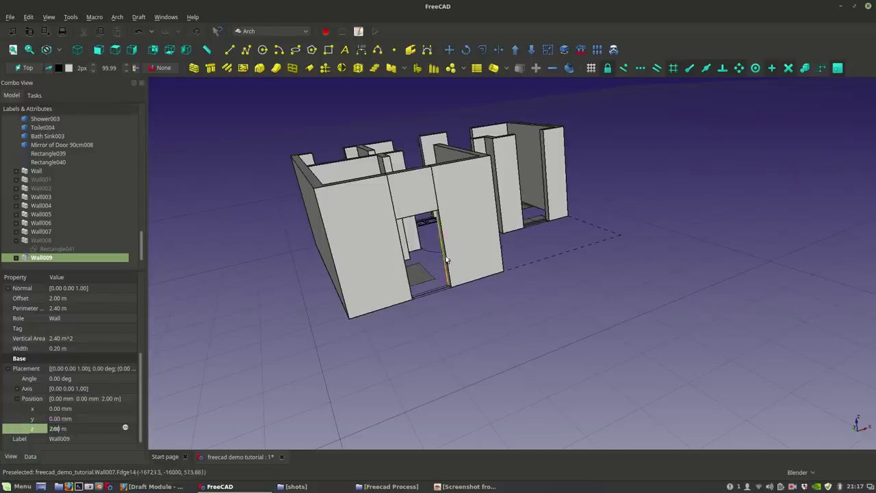
Step: Reset the raised wall's Offset to 0 mm
scroll(429, 302, up, 3)
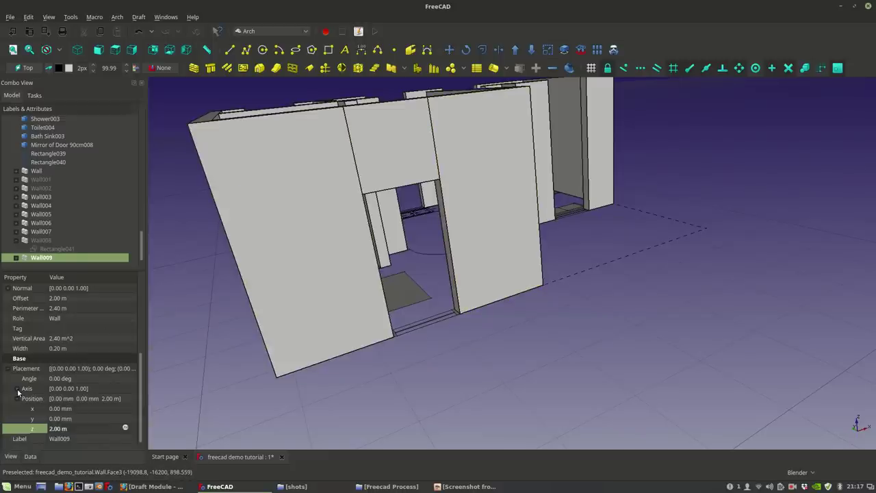
scroll(21, 393, up, 3)
click(60, 388)
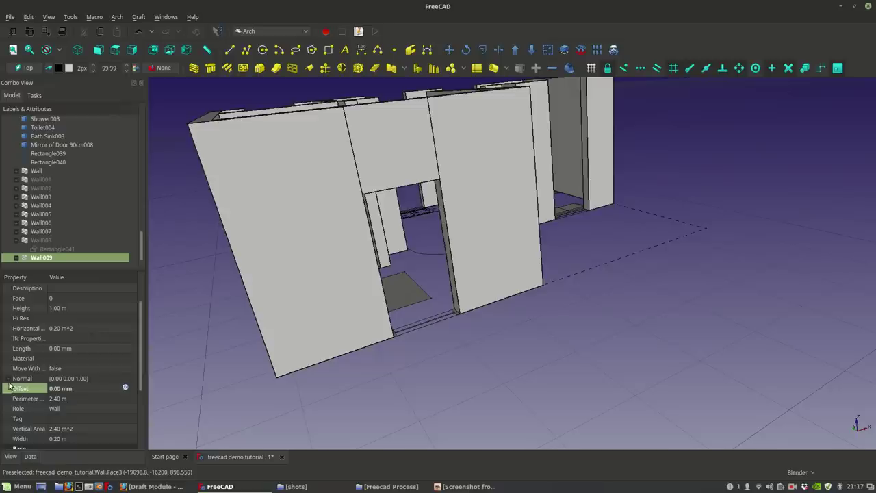
Step: Make the hidden low wall under the window opening visible again
middle_drag(355, 358, 531, 341)
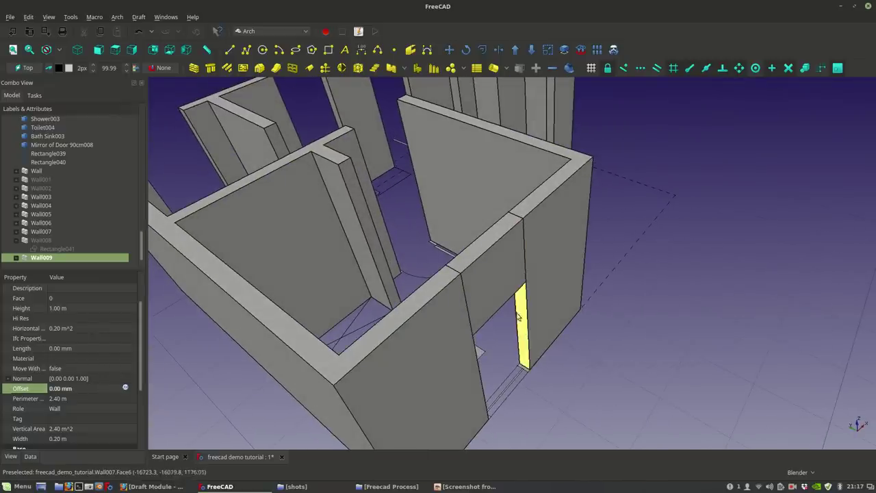
middle_drag(478, 296, 592, 354)
click(42, 241)
key(space)
Step: Examine the walls above and below the window opening and the base rectangle nested under each of them
click(590, 294)
scroll(590, 295, up, 4)
shift+middle_drag(457, 319, 674, 381)
scroll(521, 321, down, 6)
click(437, 256)
click(426, 364)
click(426, 238)
click(438, 335)
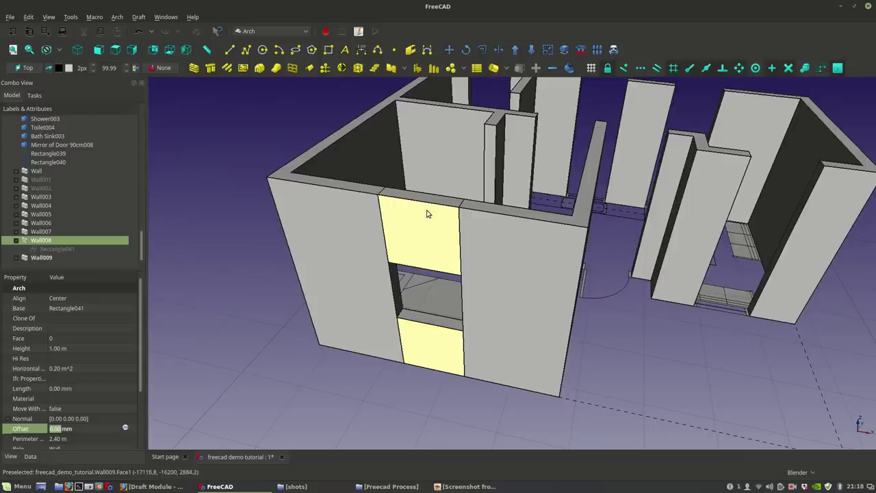
click(15, 258)
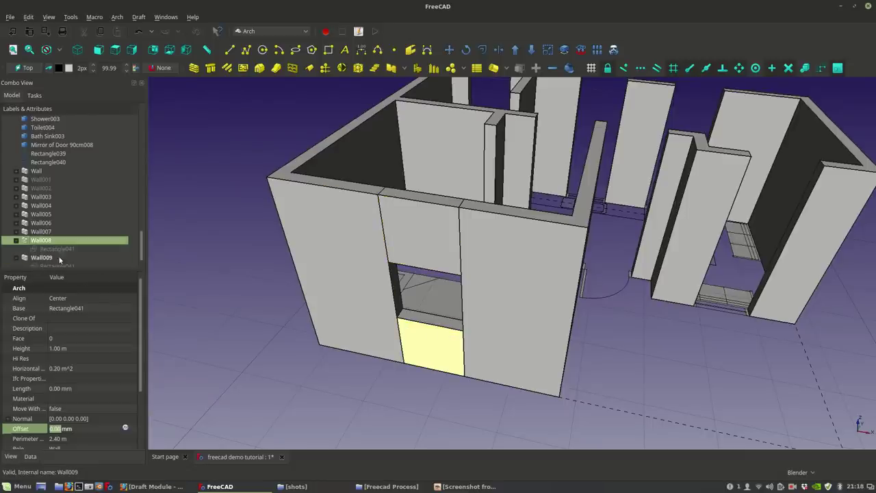
click(54, 249)
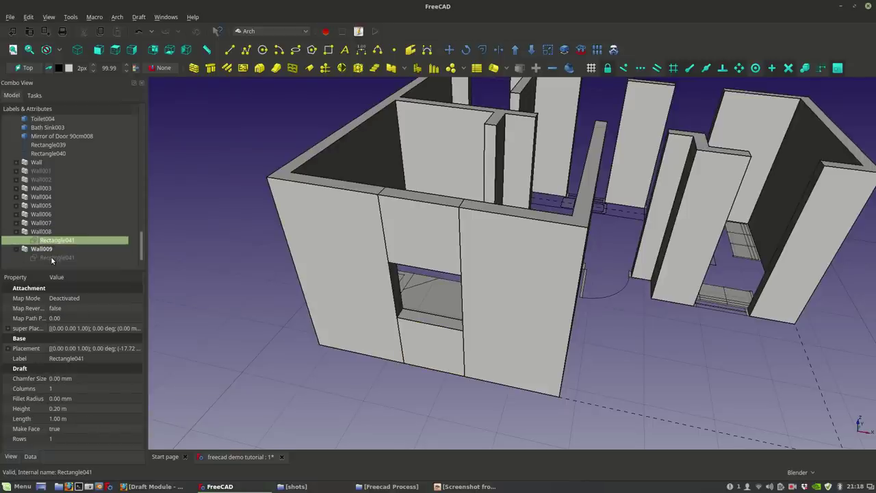
click(52, 258)
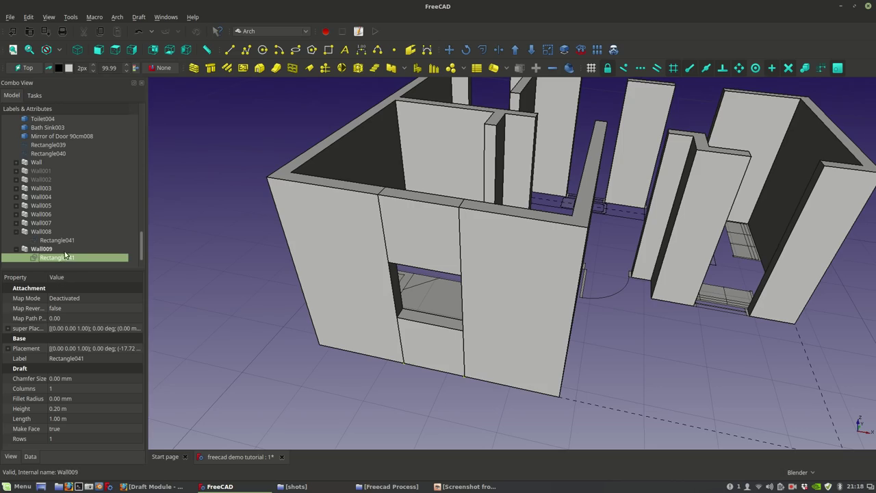
Step: Switch to the Draft workbench, keeping the base rectangle shared by the two window-opening walls selected
middle_drag(454, 323, 518, 271)
scroll(478, 181, up, 8)
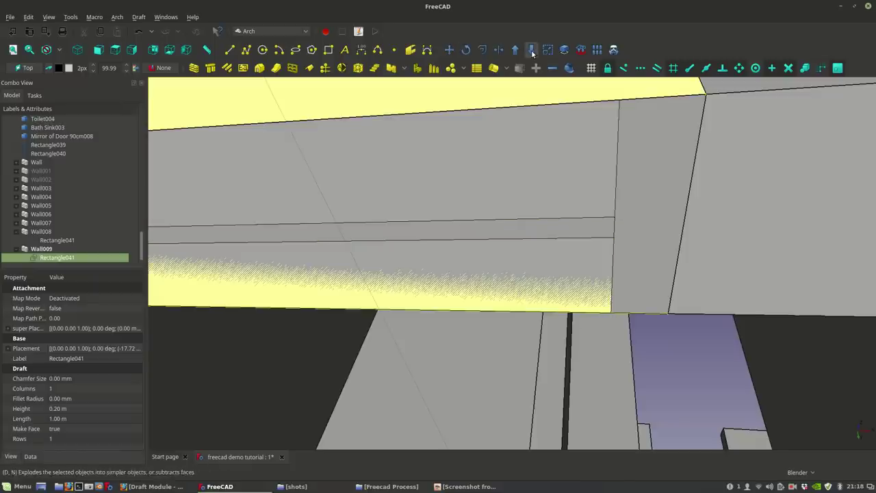
scroll(387, 202, down, 8)
middle_drag(389, 209, 408, 269)
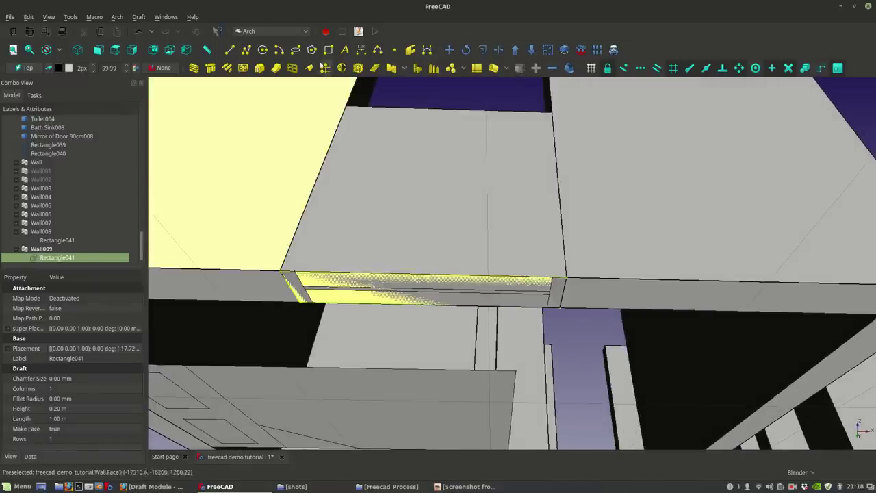
click(283, 32)
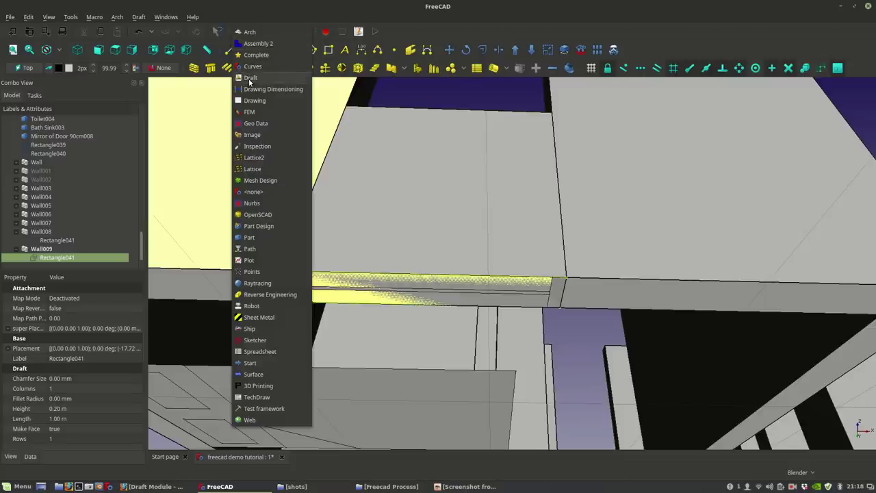
click(250, 79)
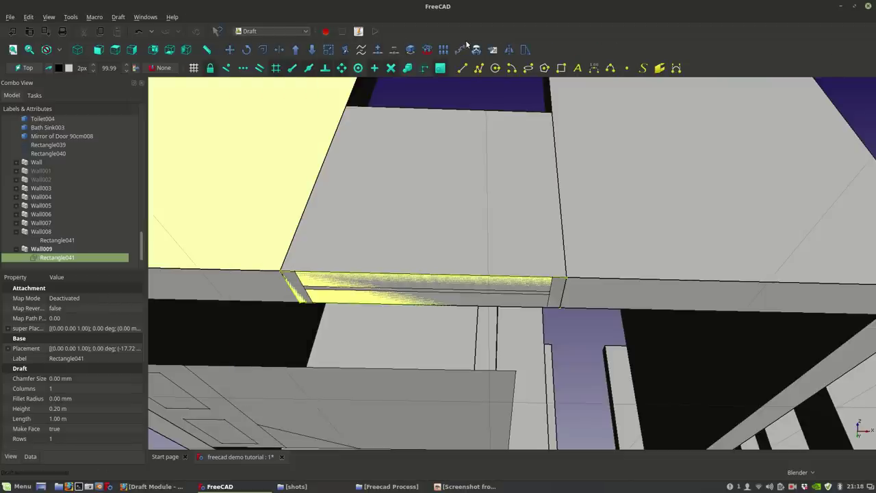
Step: Edit the shared base rectangle with Draft Edit, moving its inner corner point to about the middle of its long edge to shorten both walls
click(345, 51)
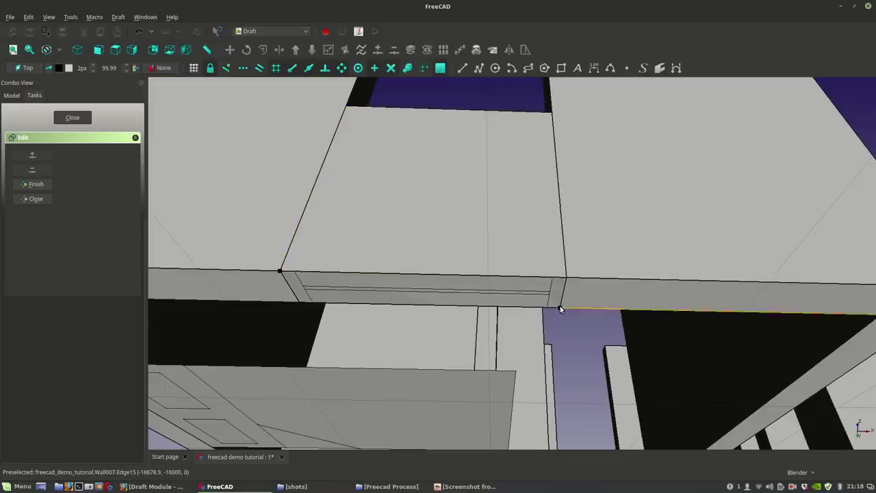
click(560, 308)
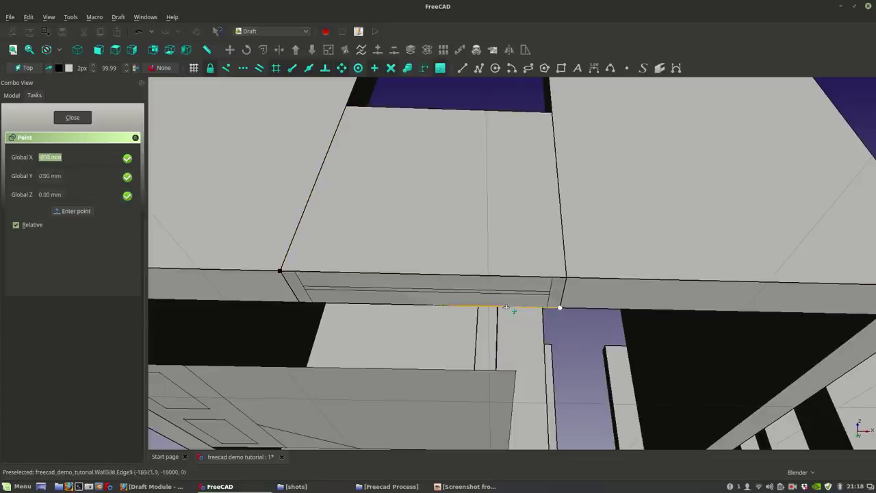
click(435, 306)
middle_drag(506, 299, 500, 373)
scroll(470, 302, down, 5)
scroll(486, 351, up, 4)
scroll(534, 321, up, 2)
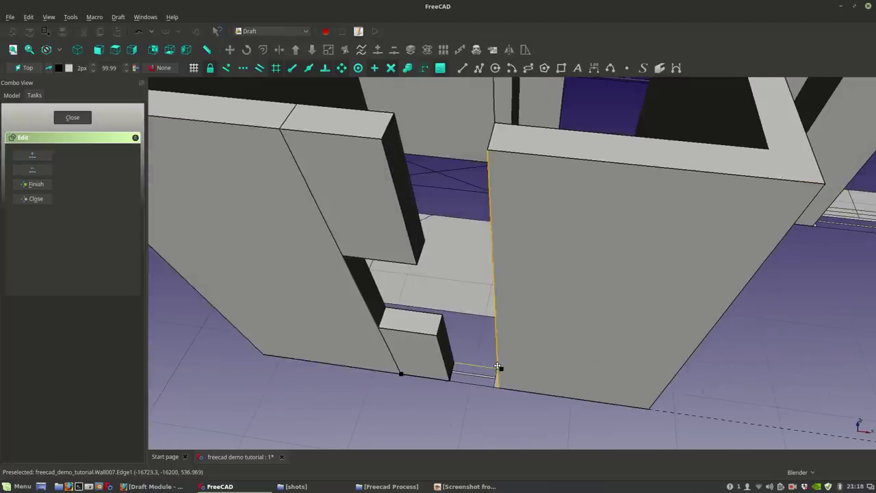
Step: Edit the shared base rectangle of both window-opening walls, moving its inner corner point to the adjoining wall's corner to span the full opening
click(35, 184)
middle_drag(551, 276, 541, 96)
click(45, 257)
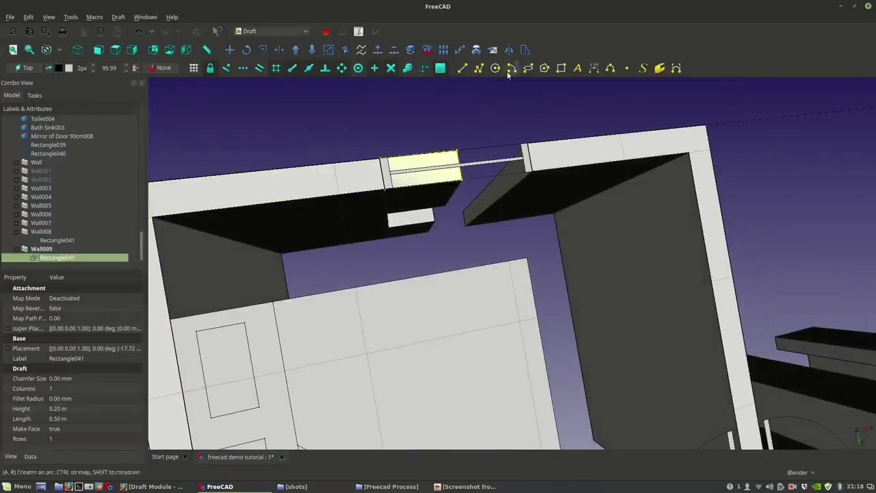
click(347, 50)
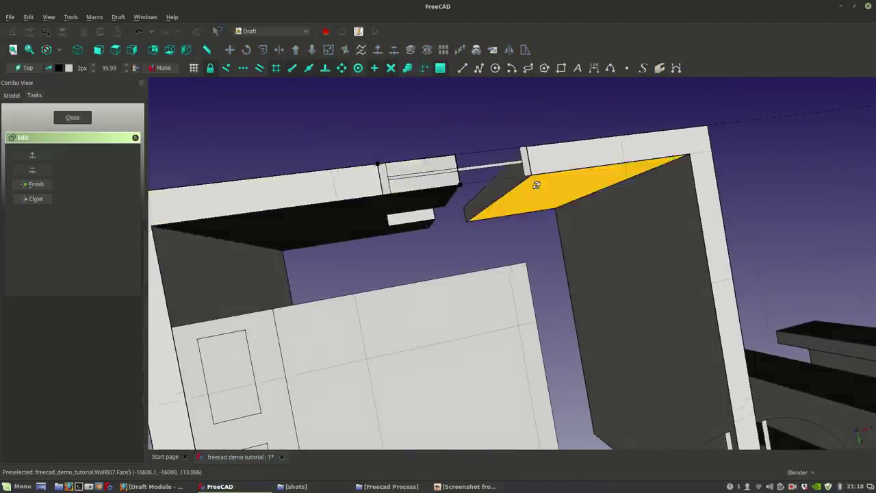
middle_drag(534, 184, 526, 210)
scroll(447, 210, up, 3)
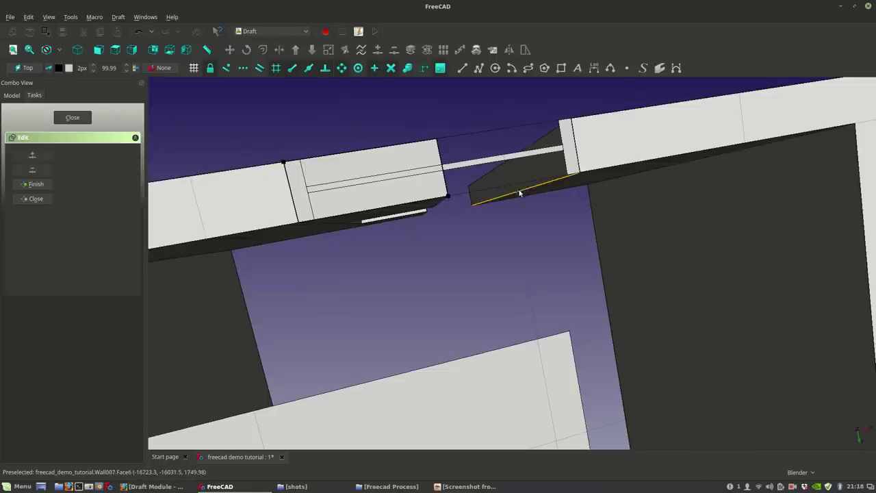
click(450, 196)
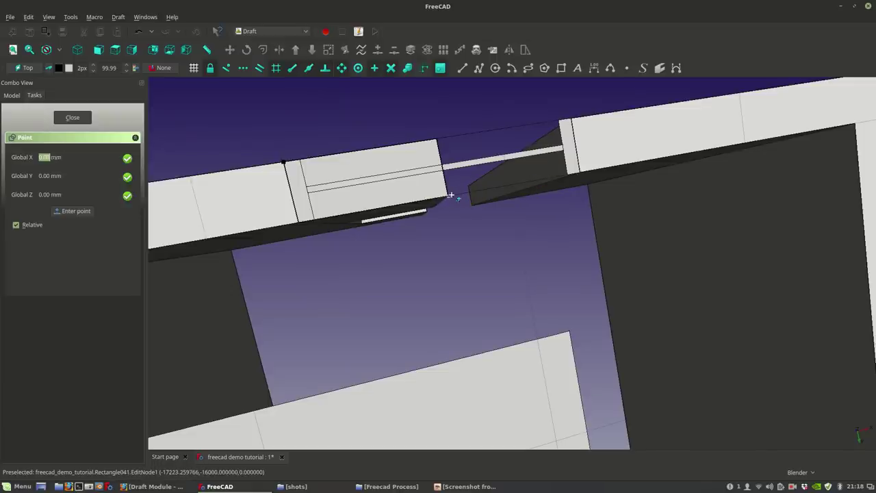
click(580, 169)
middle_drag(580, 172, 582, 284)
scroll(582, 283, down, 5)
middle_drag(453, 208, 145, 225)
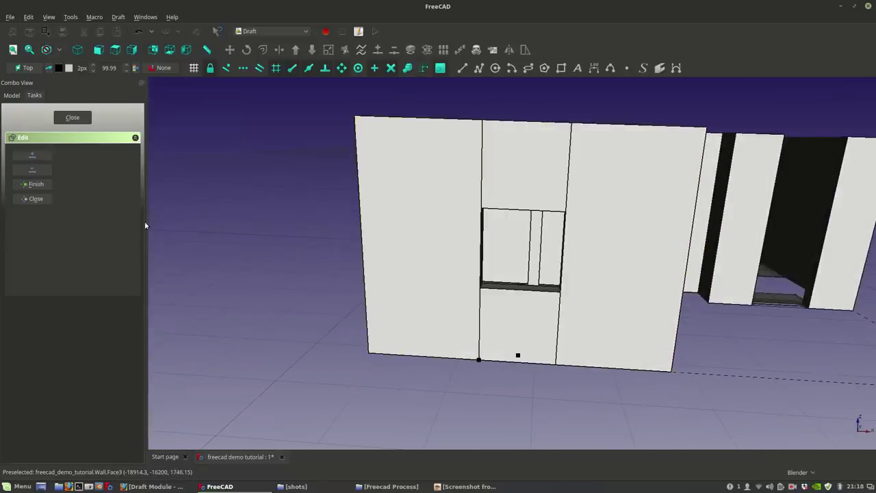
click(35, 184)
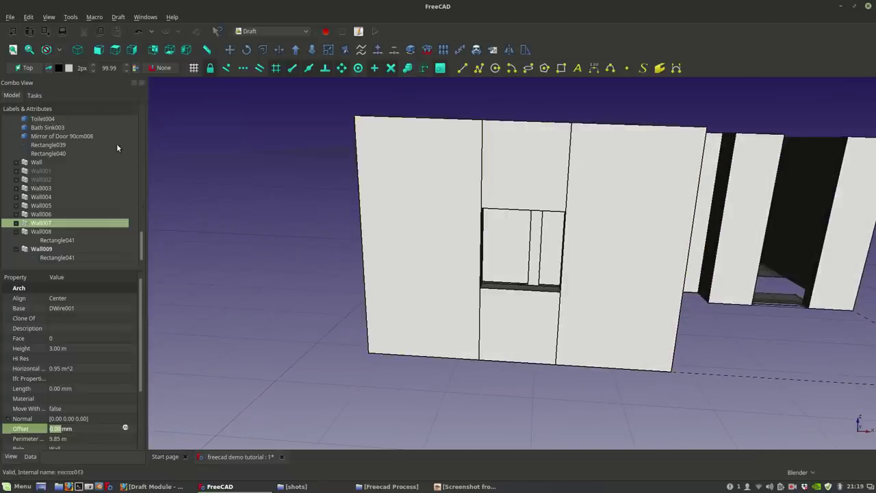
Step: Collapse the two window-opening walls in the model tree and switch to the Arch workbench
click(17, 232)
click(16, 248)
middle_drag(524, 234, 522, 266)
middle_drag(504, 360, 429, 167)
click(429, 166)
middle_drag(625, 293, 205, 209)
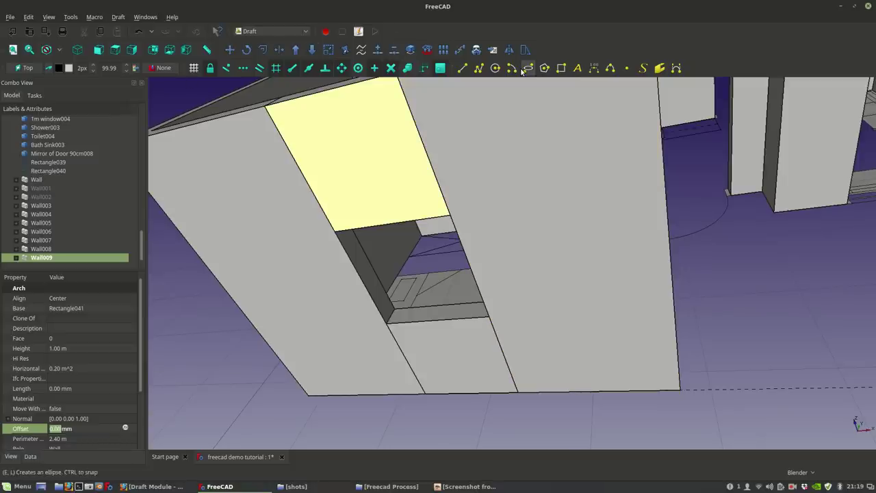
click(301, 31)
click(277, 6)
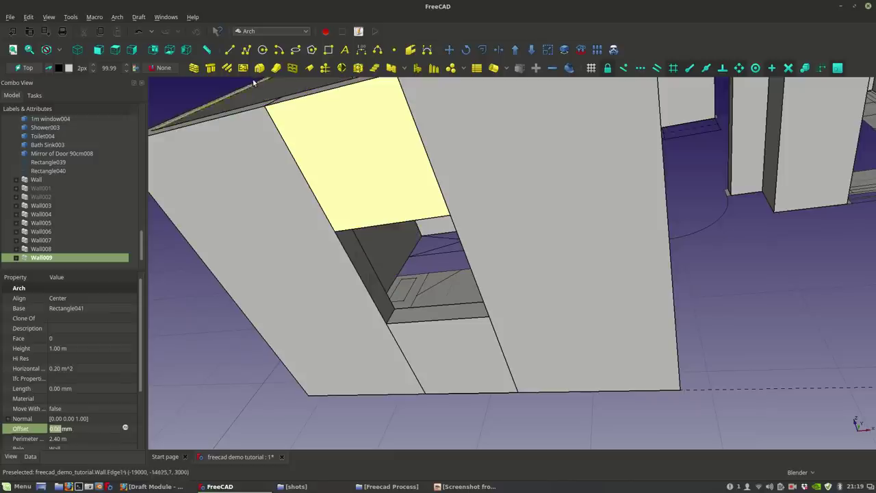
Step: Examine the walls around the window opening, hiding and showing the adjoining corner wall once
shift+middle_drag(475, 193, 457, 205)
scroll(547, 254, down, 3)
middle_drag(518, 274, 471, 273)
click(346, 409)
scroll(365, 368, up, 2)
middle_drag(415, 226, 451, 211)
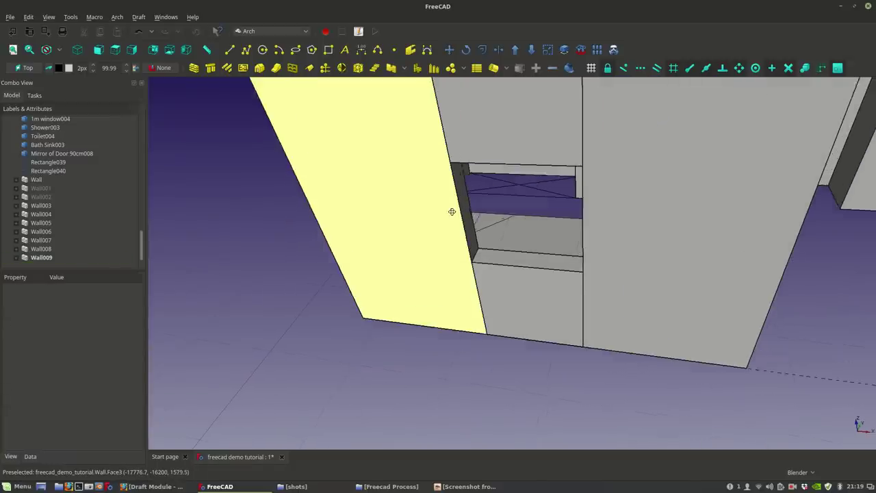
scroll(276, 320, down, 2)
middle_drag(286, 189, 313, 117)
middle_drag(448, 260, 566, 200)
click(565, 202)
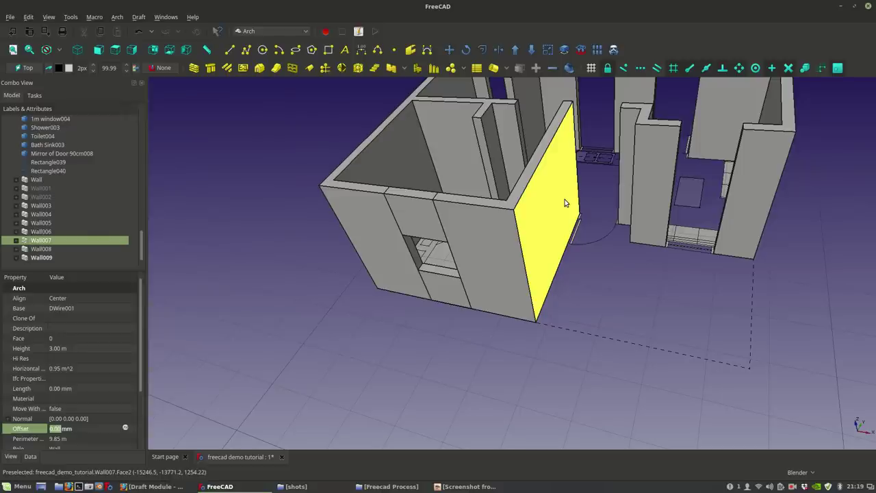
key(space)
key(space)
middle_drag(580, 253, 588, 253)
scroll(484, 279, up, 3)
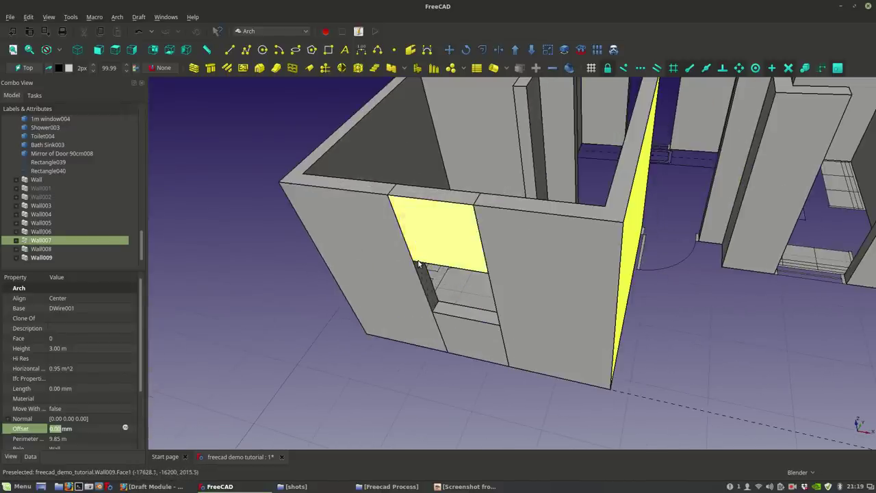
Step: Align the working plane to the outer face of the wall beside the window opening
click(385, 229)
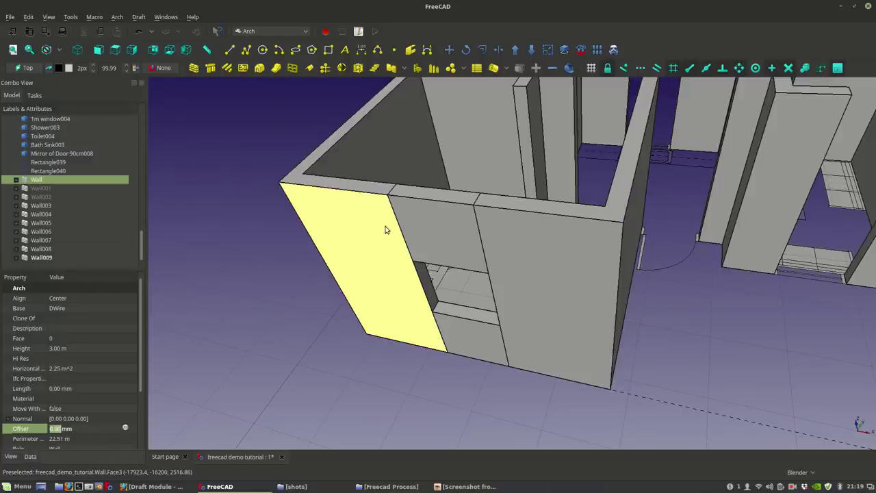
click(27, 68)
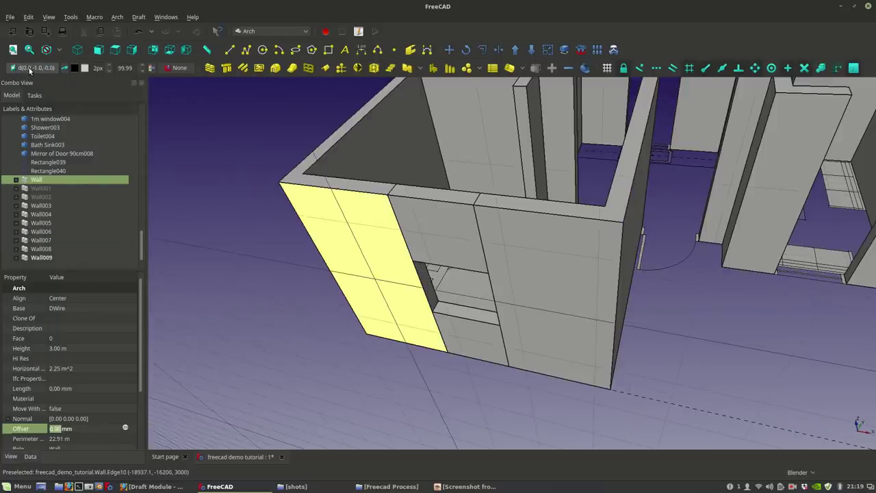
scroll(595, 349, up, 5)
scroll(616, 342, down, 5)
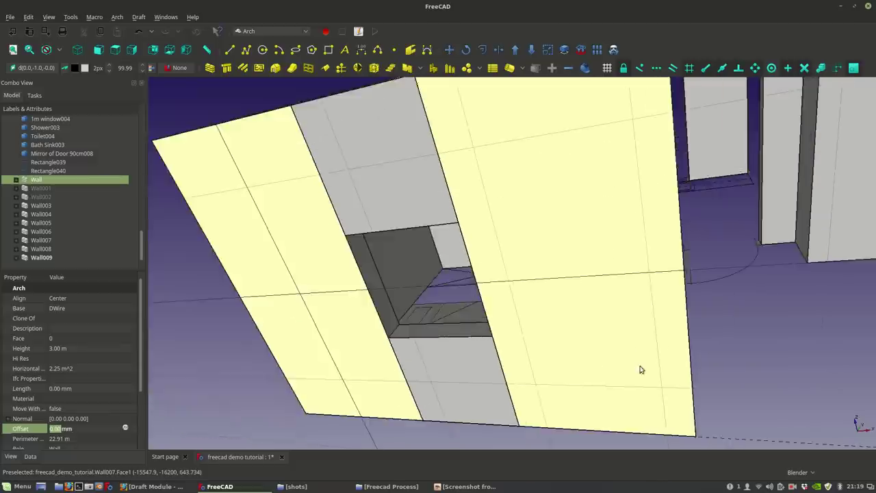
Step: Draw a filled 1 m by 1 m rectangle across the window opening, snapped to its opposite outer corners
click(334, 54)
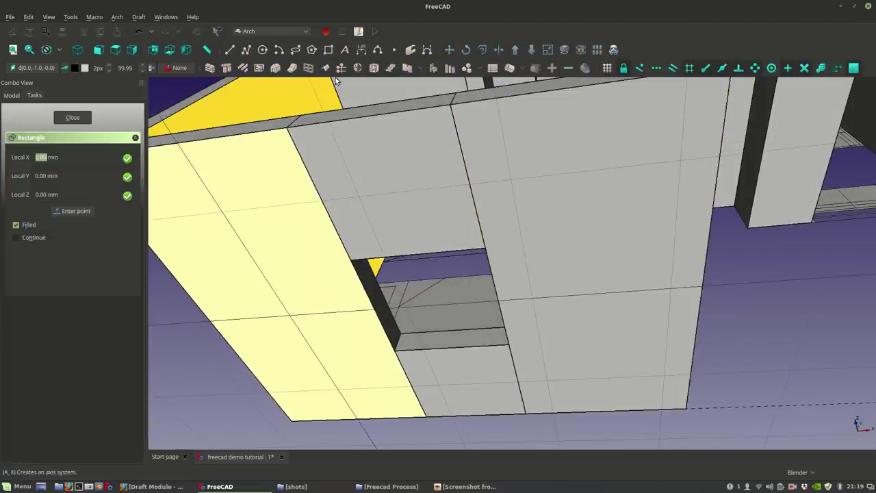
click(354, 264)
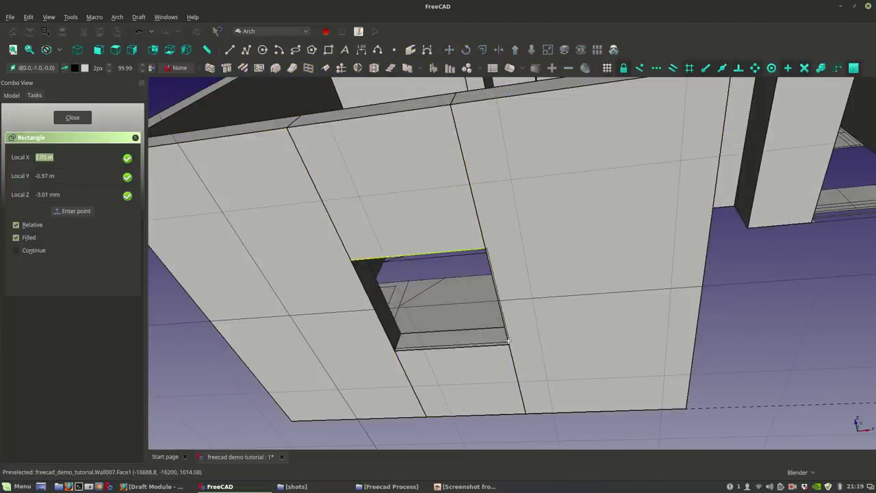
middle_drag(576, 360, 498, 343)
scroll(372, 290, up, 3)
middle_drag(353, 281, 372, 276)
shift+middle_drag(372, 276, 343, 214)
scroll(483, 222, up, 5)
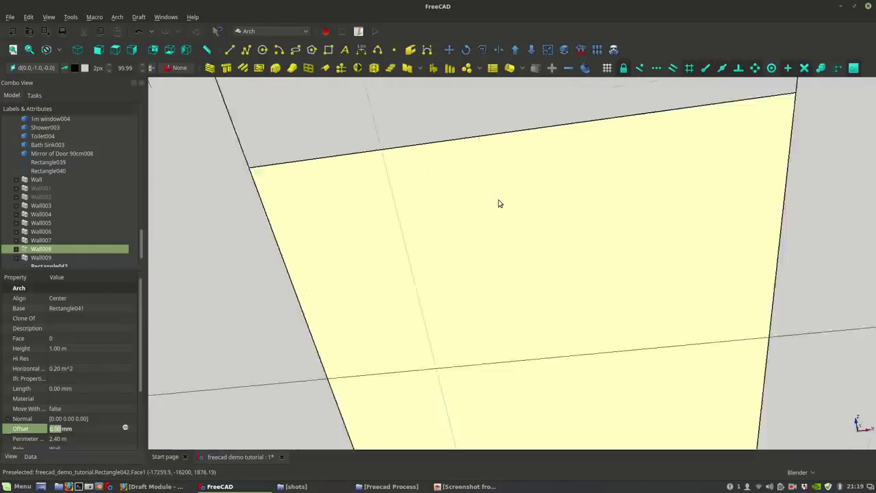
Step: Offset the window rectangle inward by 40 mm as a copy
click(498, 203)
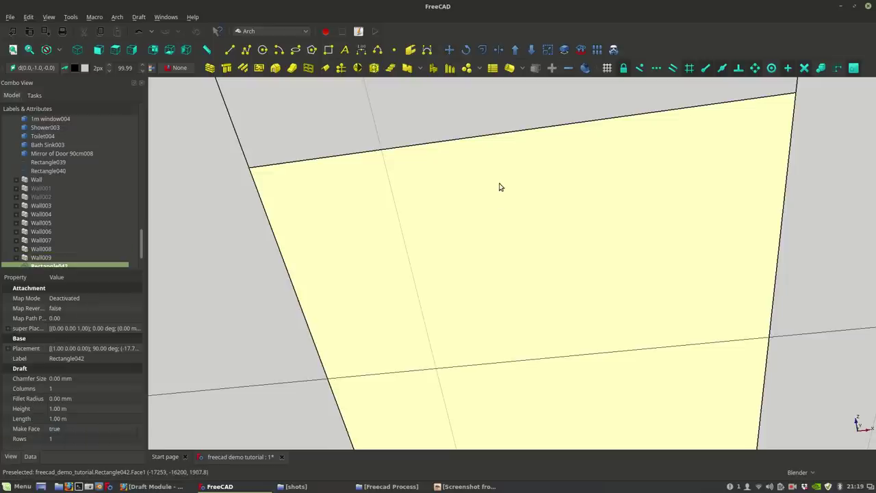
scroll(477, 178, down, 8)
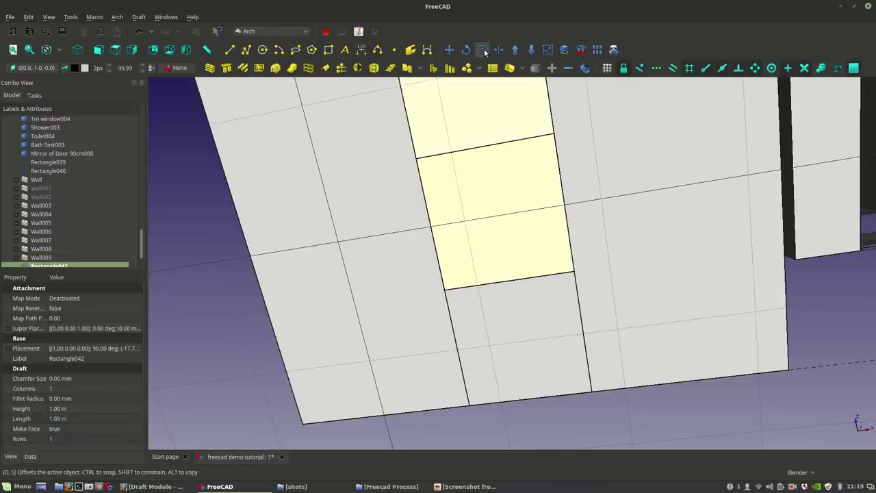
click(483, 49)
scroll(436, 147, up, 5)
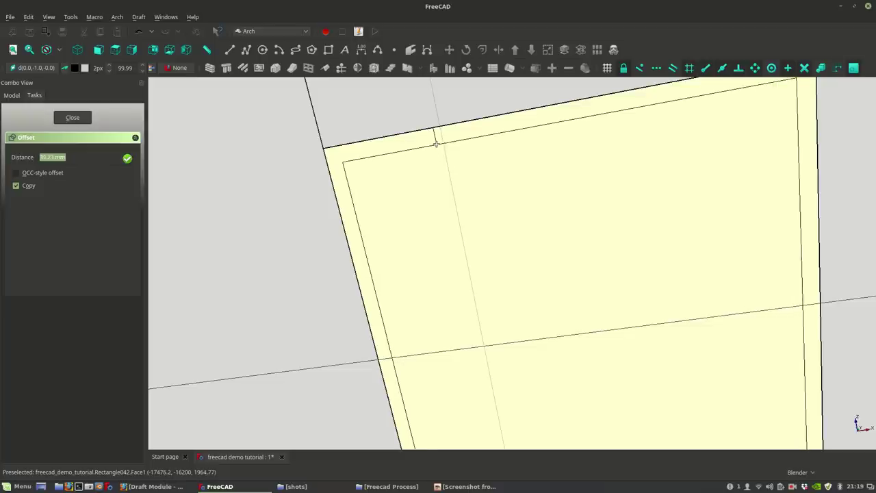
scroll(436, 142, down, 3)
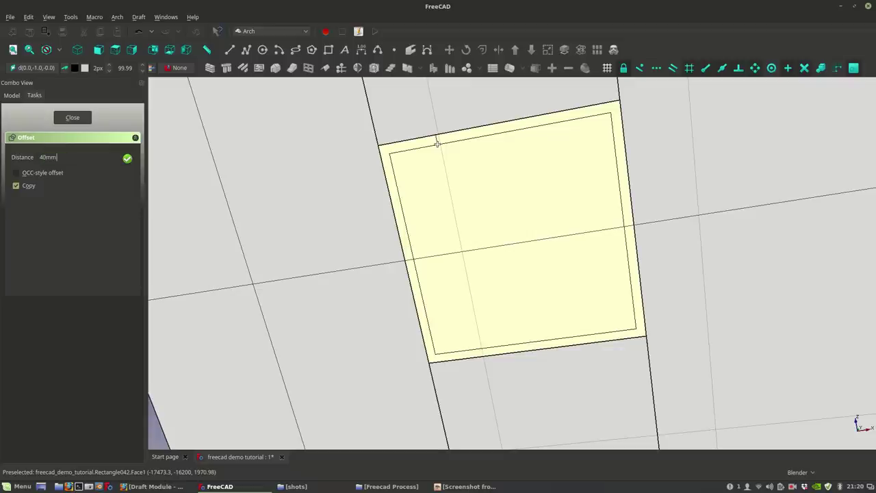
click(438, 146)
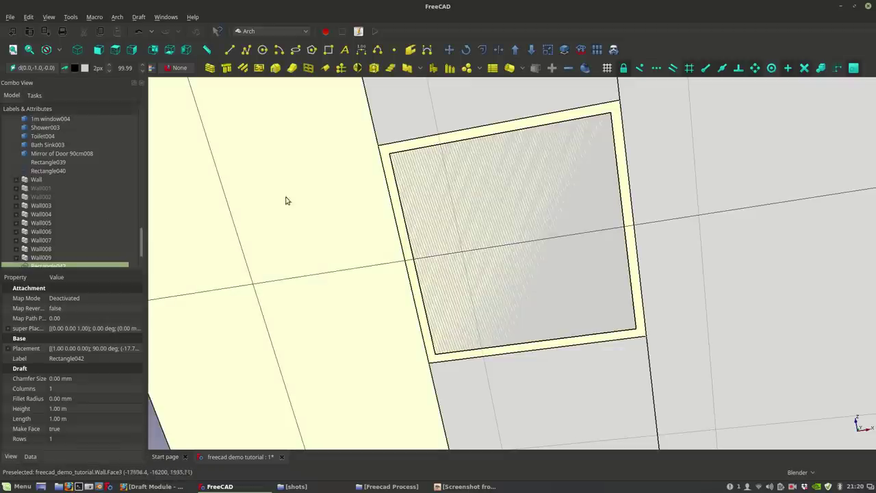
Step: Duplicate the inner offset rectangle by copy and paste, and hide the duplicate
scroll(54, 250, down, 1)
ctrl+click(42, 258)
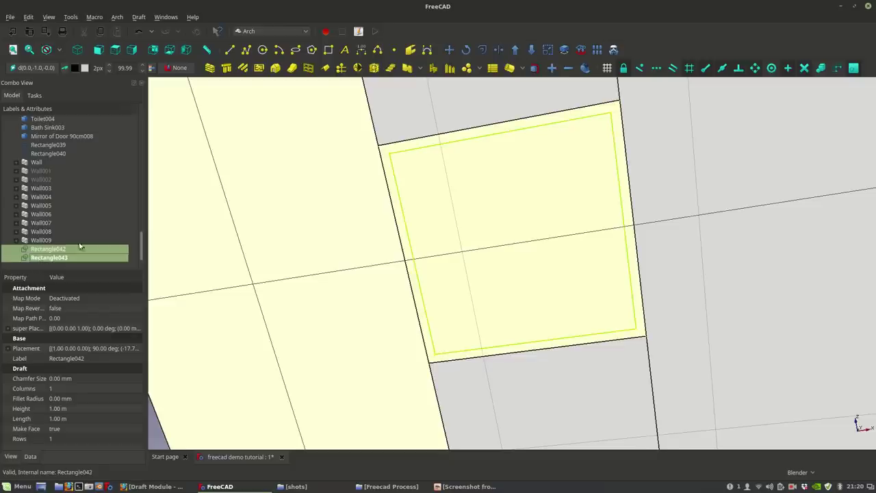
click(58, 258)
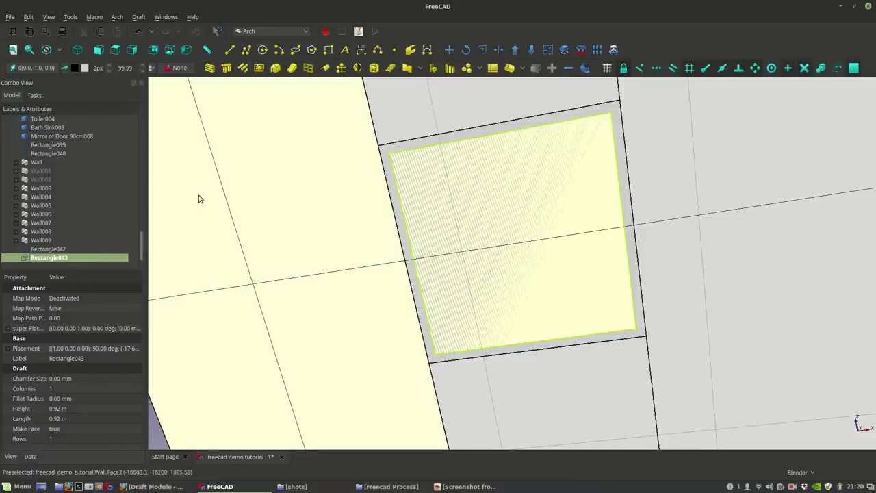
right_click(68, 260)
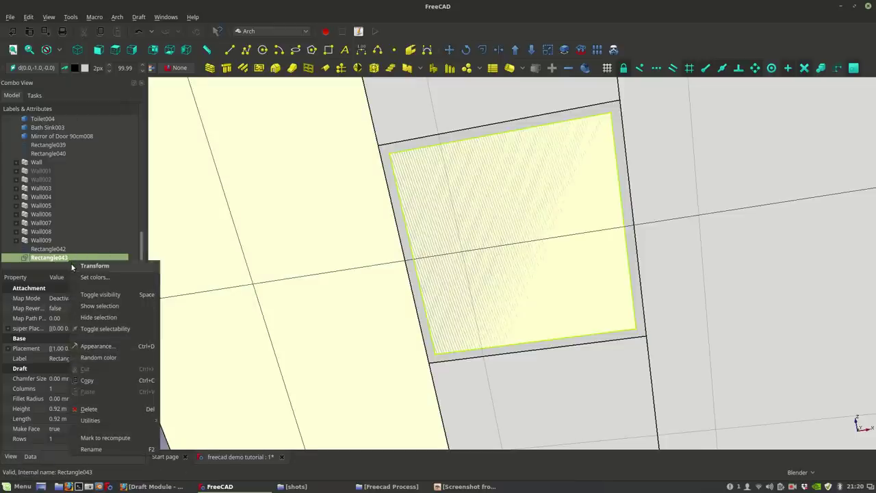
click(86, 381)
right_click(54, 256)
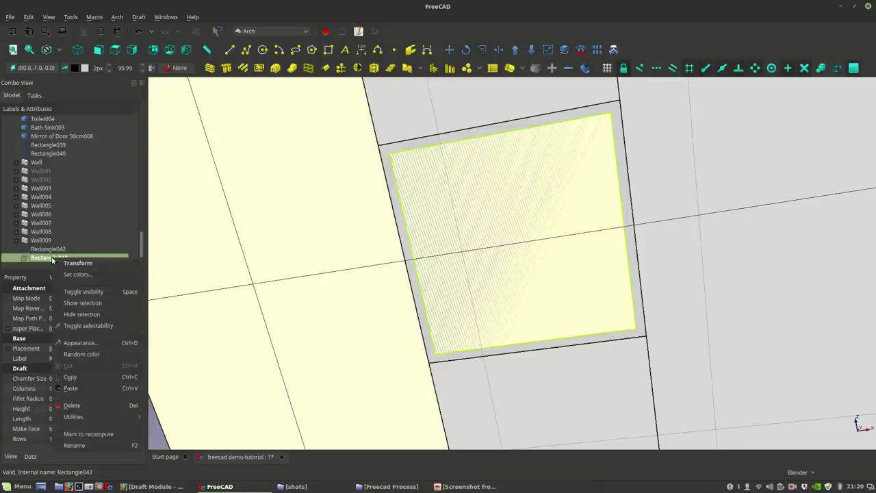
click(71, 389)
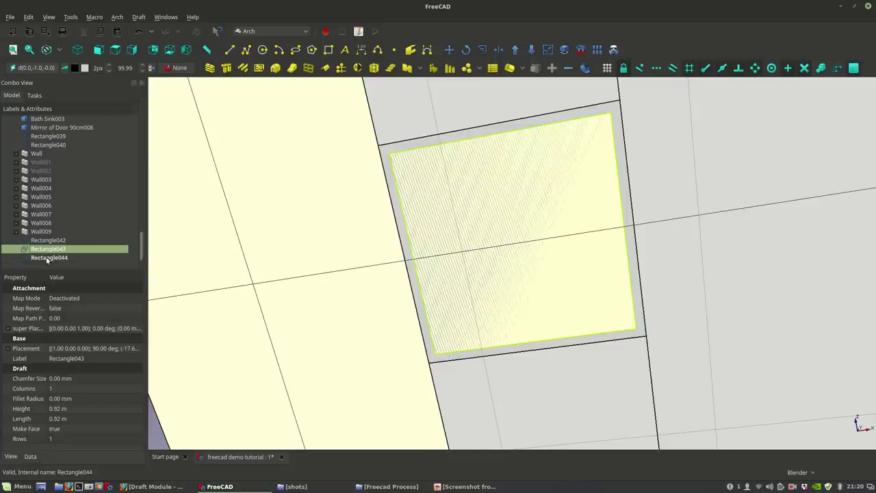
click(47, 262)
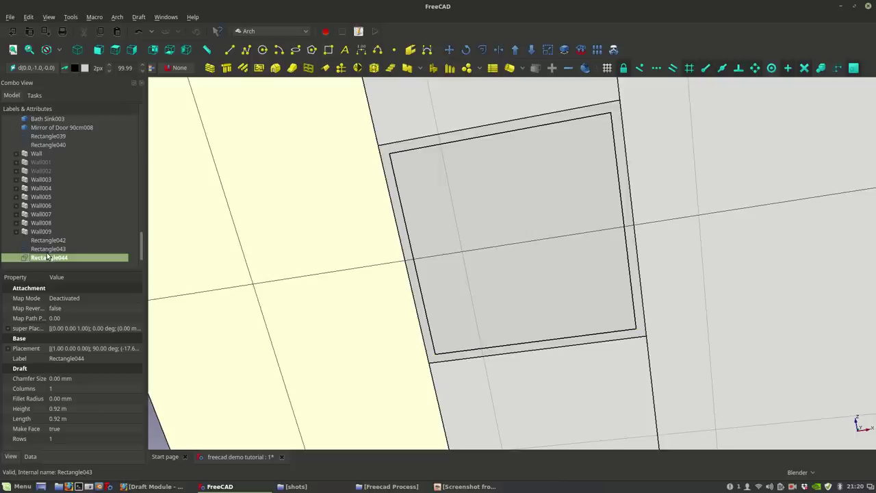
Step: Subtract the inner rectangle from the outer window rectangle with Draft Downgrade to leave a frame profile
click(47, 250)
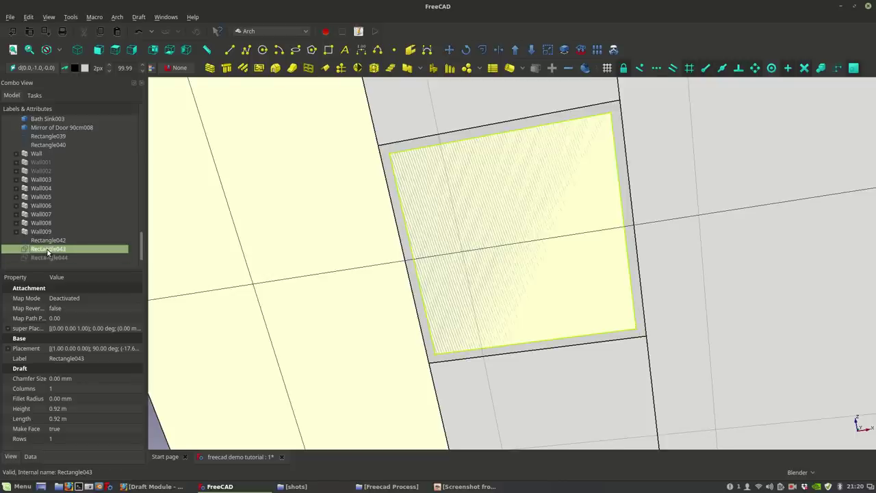
click(48, 241)
ctrl+click(50, 251)
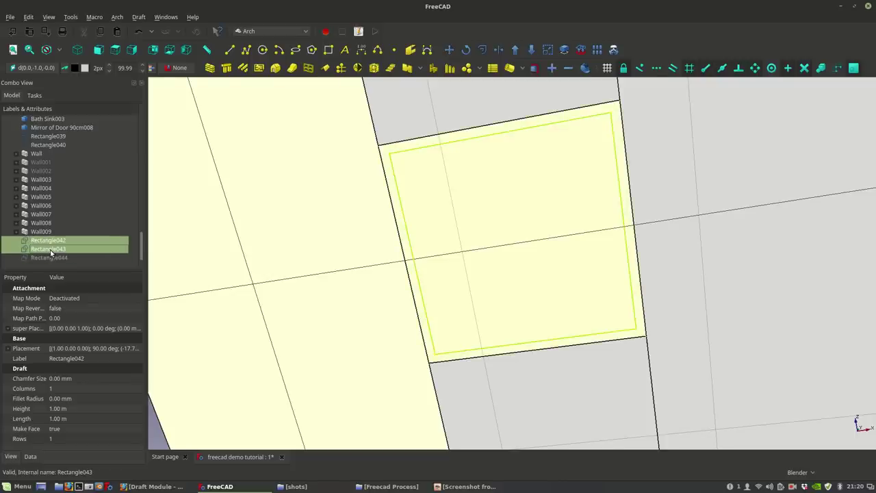
click(530, 50)
Step: Try to extrude the window frame profile with Trimex to the inner edge of the opening
middle_drag(463, 239, 564, 370)
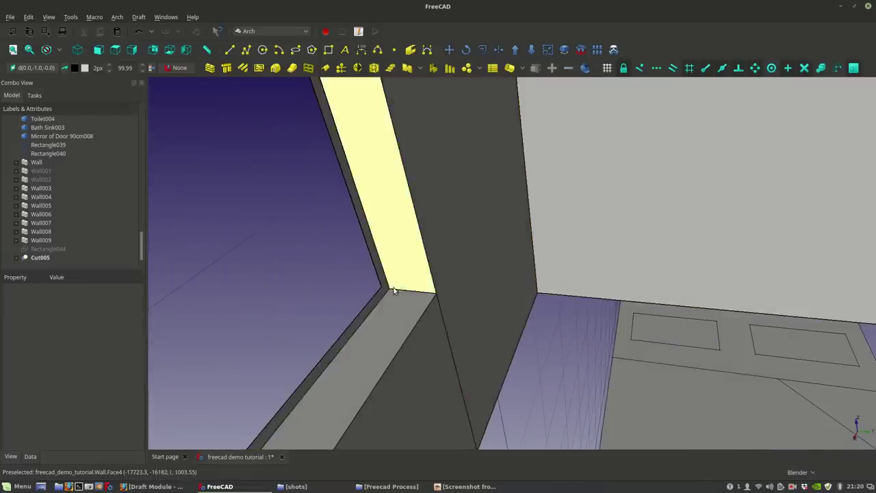
click(499, 53)
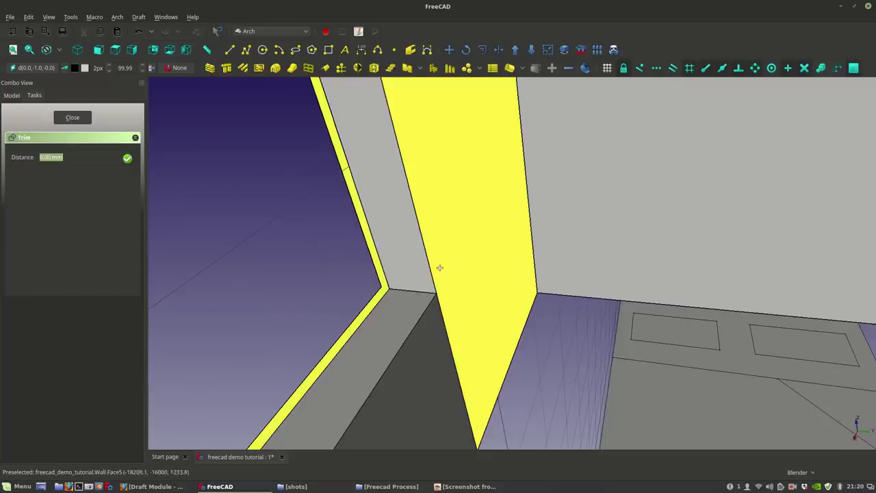
click(436, 294)
middle_drag(427, 296, 334, 293)
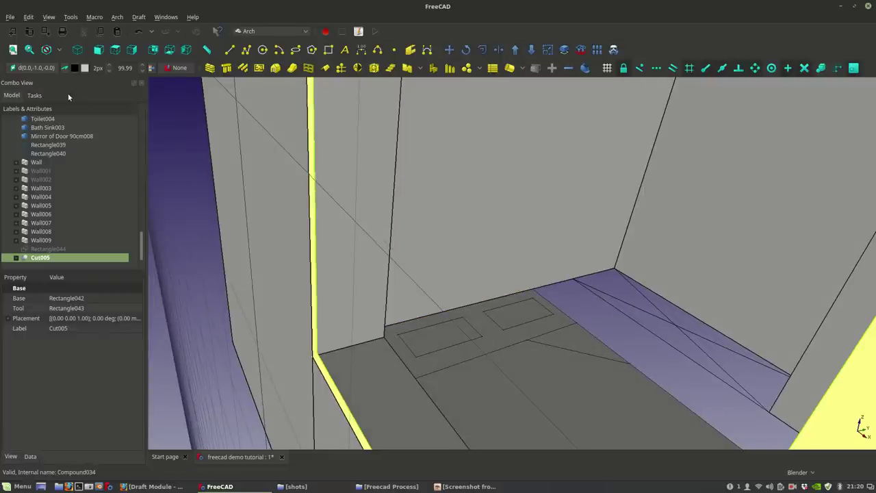
Step: Align the working plane to the top face of the low wall under the window and select the frame profile
click(33, 68)
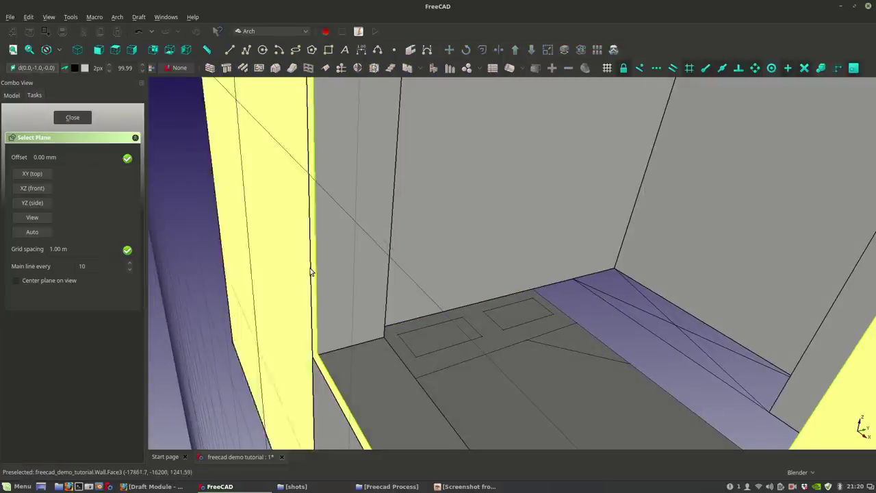
click(358, 386)
middle_drag(420, 343, 438, 326)
click(332, 306)
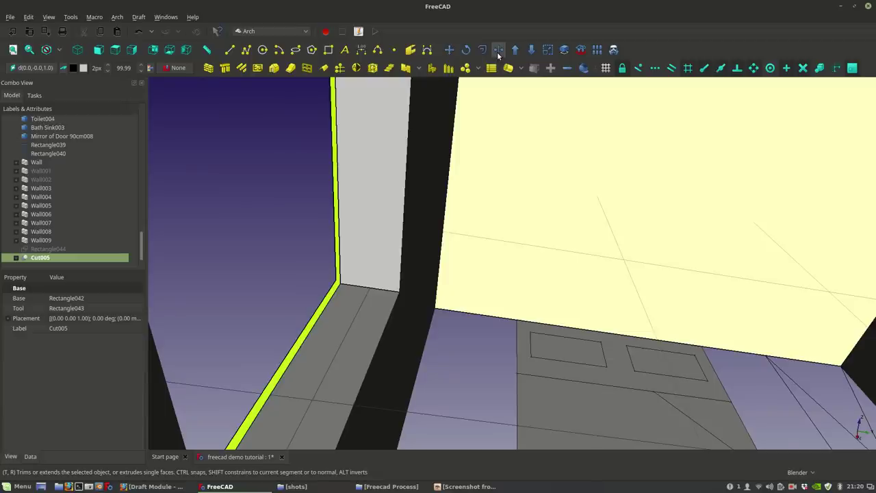
Step: Extrude the window frame profile with Trimex to the inner edge of the wall opening
click(497, 50)
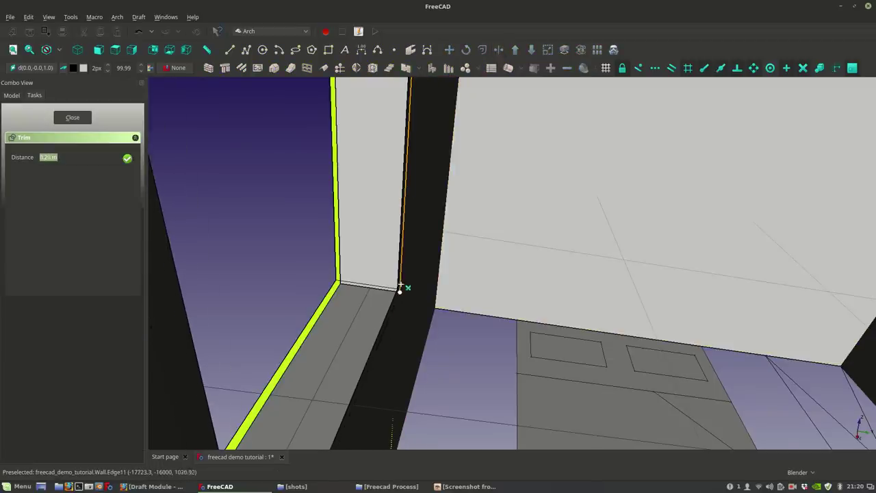
click(403, 280)
middle_drag(403, 281, 157, 219)
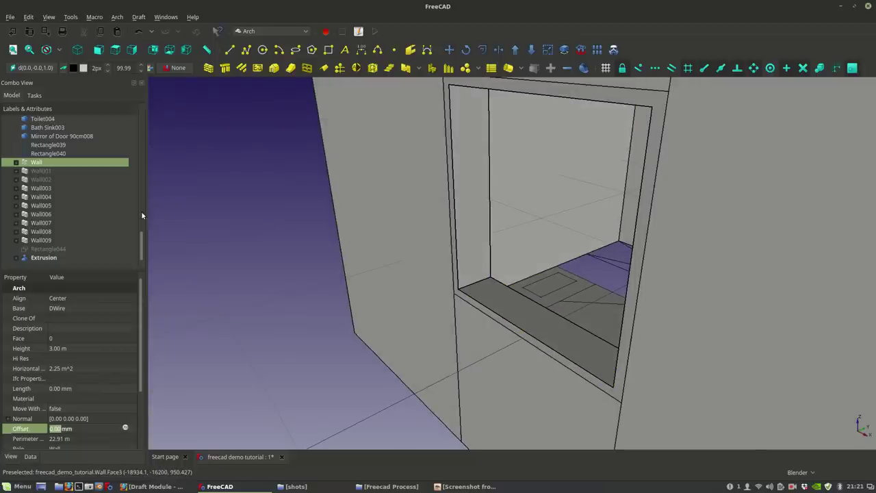
Step: Show the hidden duplicate of the inner offset rectangle and create an Arch Panel from it inside the frame
click(41, 249)
key(space)
scroll(486, 328, up, 5)
middle_drag(621, 322, 287, 237)
middle_drag(453, 204, 587, 238)
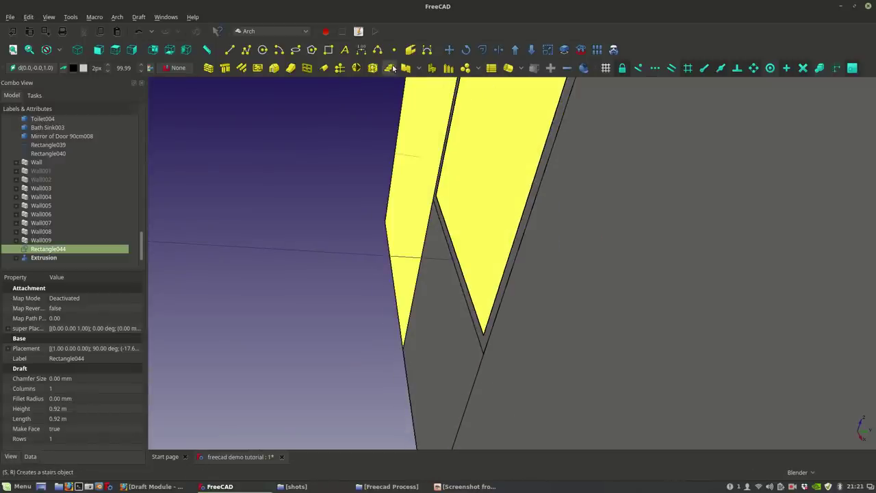
click(406, 67)
Step: Set the thickness of the new window panel to 30 mm
scroll(425, 280, up, 5)
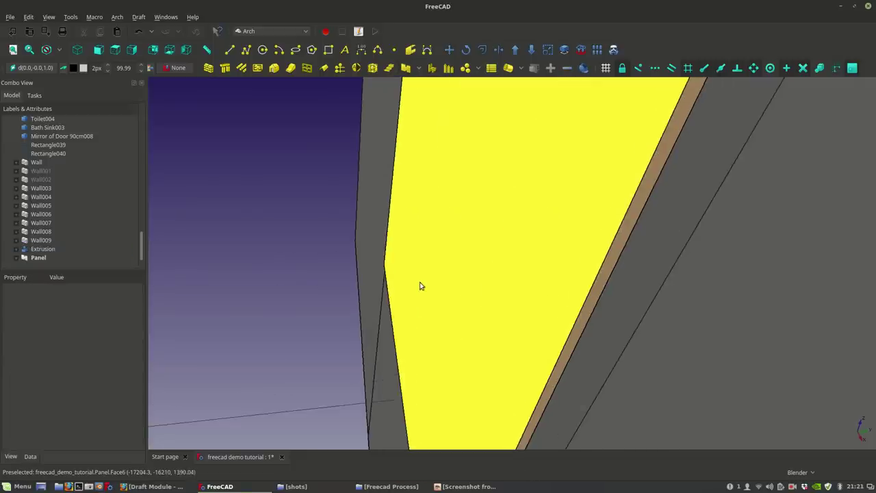
scroll(421, 287, down, 5)
click(423, 235)
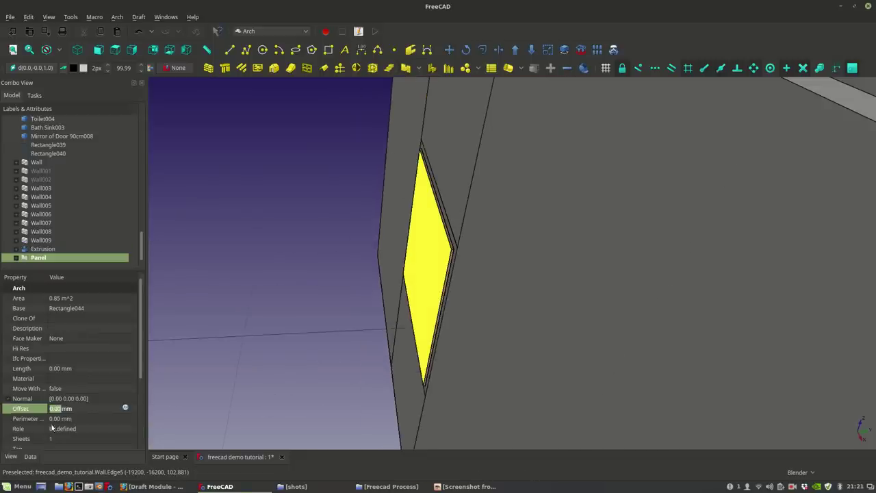
scroll(96, 356, down, 2)
scroll(55, 411, down, 1)
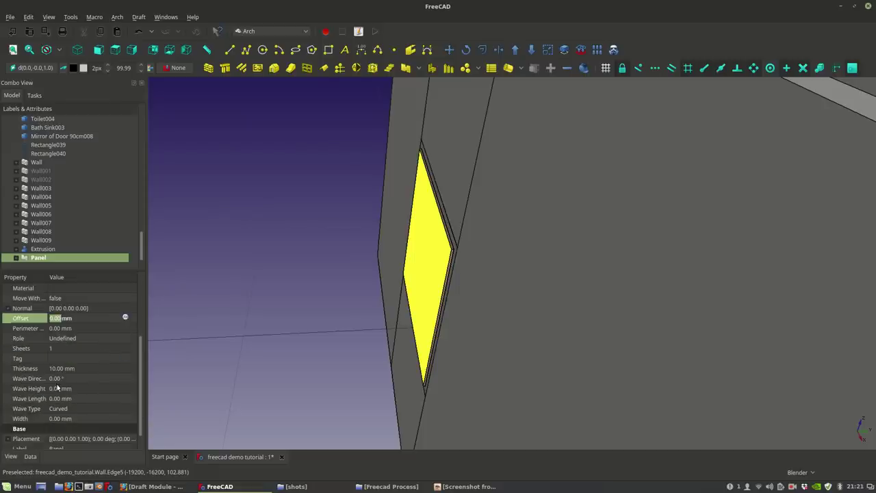
click(52, 370)
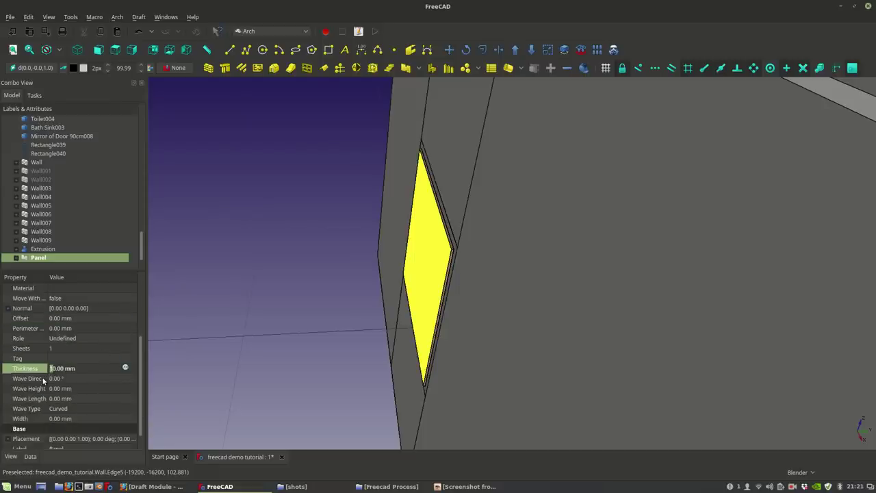
text(3)
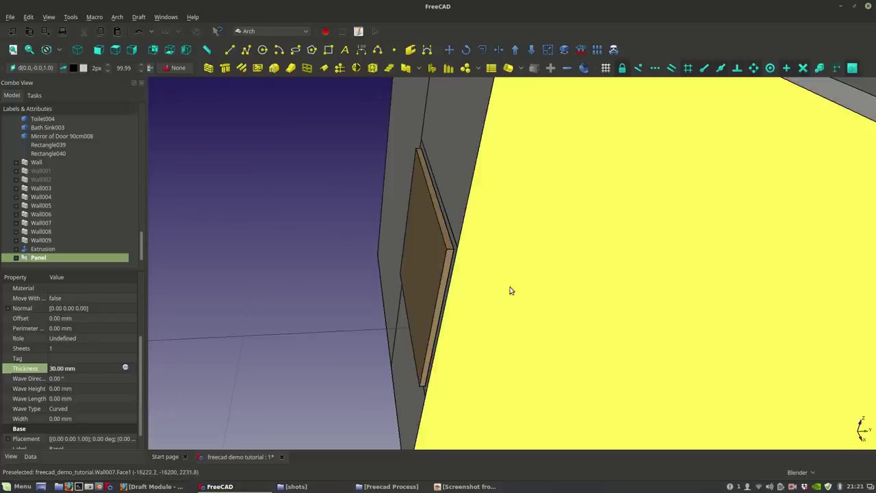
Step: Downgrade the window panel to a plain solid with Draft Downgrade, and hide its released base rectangle
middle_drag(511, 289, 577, 267)
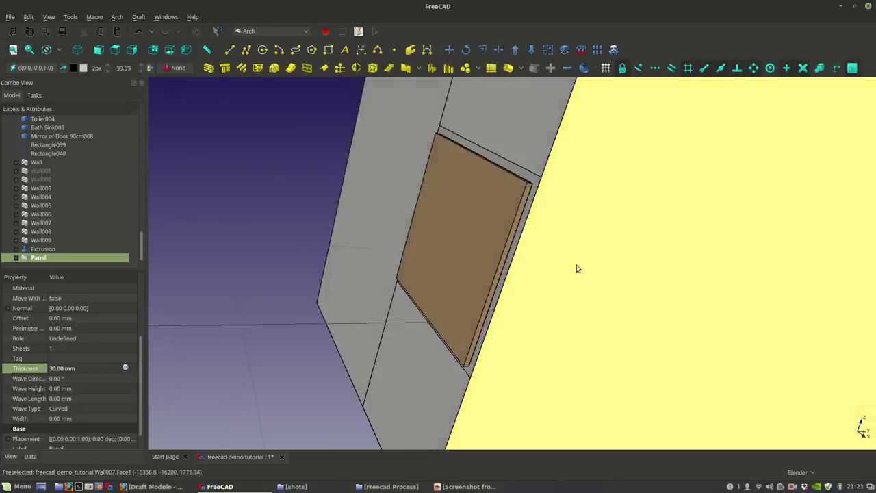
click(494, 235)
middle_drag(388, 171, 251, 267)
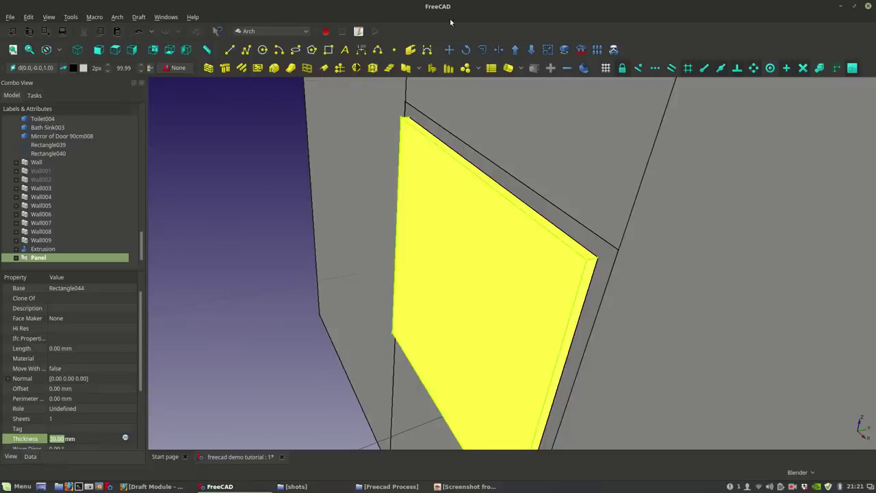
click(532, 54)
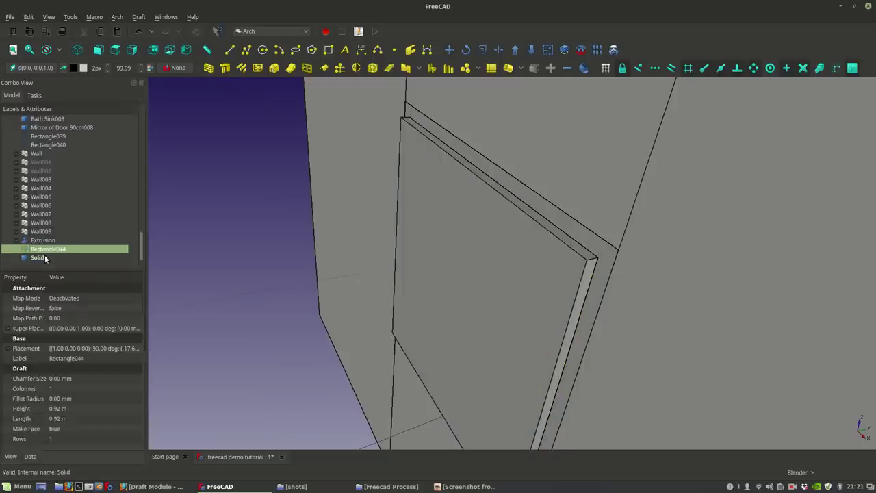
middle_drag(539, 354, 392, 359)
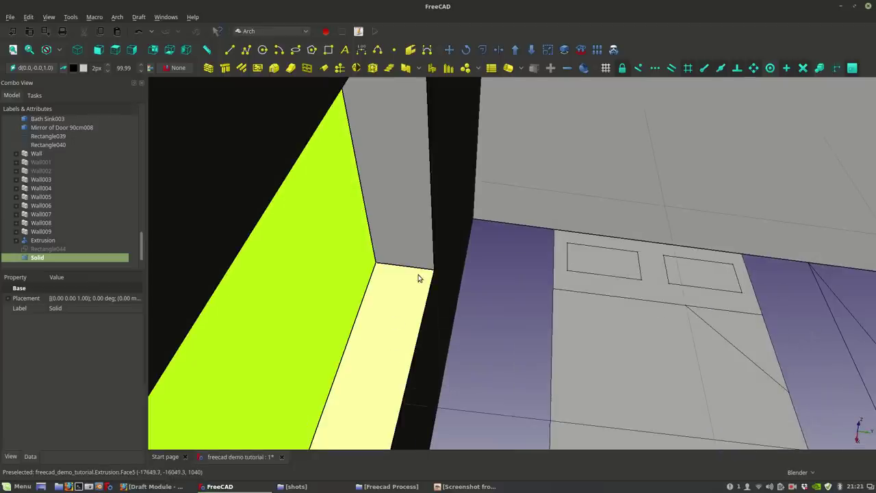
middle_drag(418, 275, 411, 289)
click(61, 52)
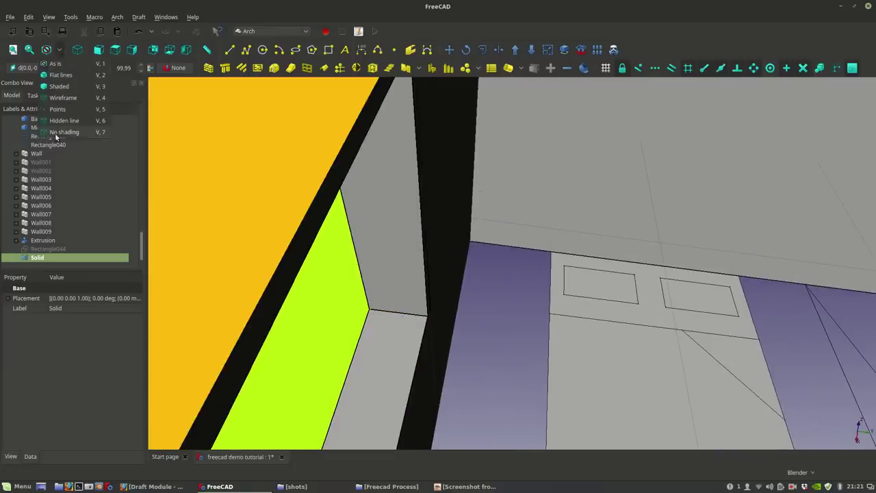
click(62, 99)
scroll(351, 313, up, 2)
click(606, 303)
middle_drag(596, 315, 545, 347)
click(326, 239)
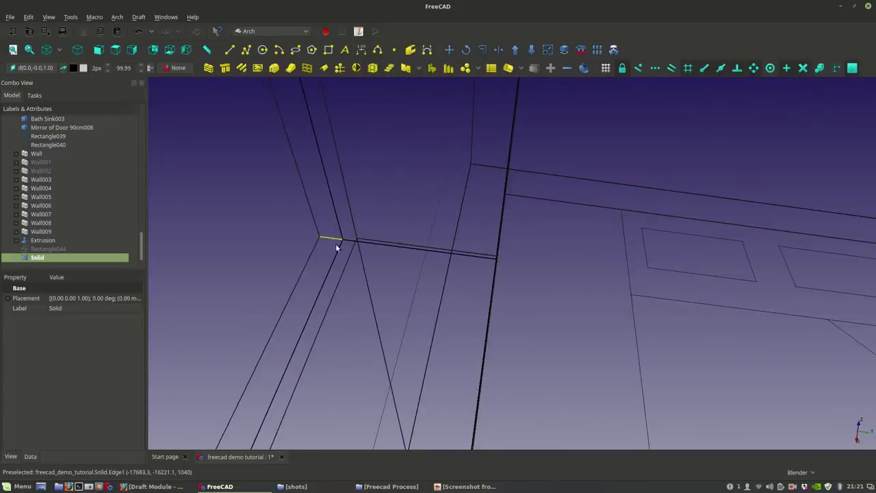
click(448, 50)
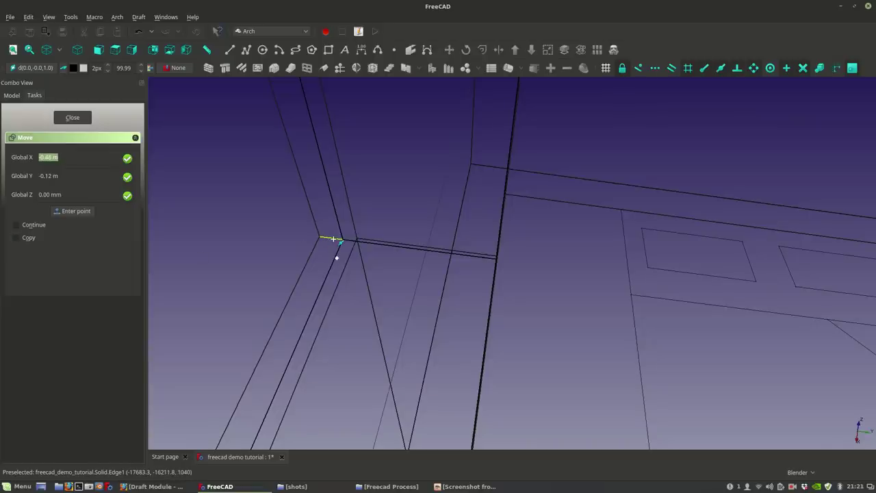
middle_drag(334, 232, 130, 162)
key(Escape)
scroll(275, 247, down, 3)
scroll(391, 306, down, 3)
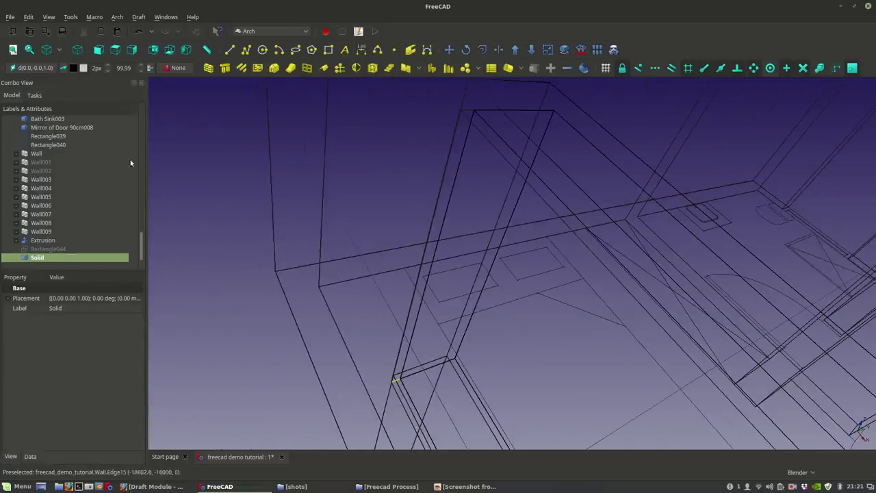
click(61, 50)
click(58, 75)
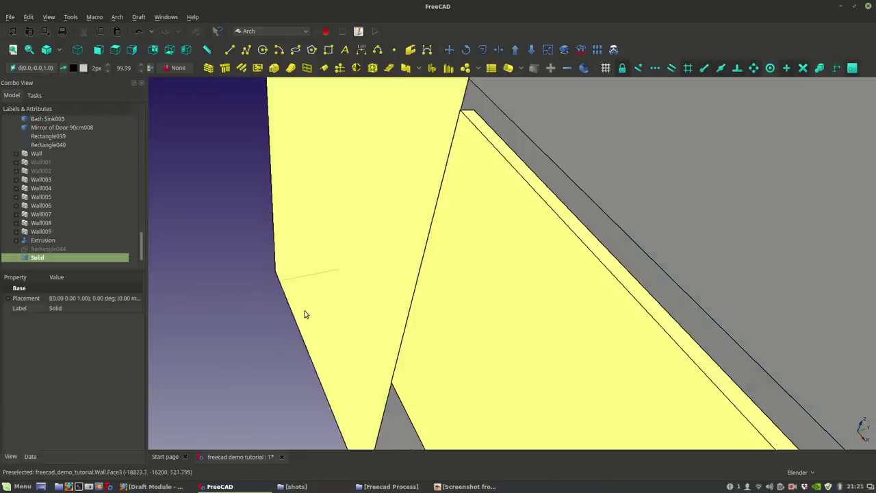
Step: Align the working plane to the bottom inner face of the extruded window frame
mouse_move(392, 305)
middle_down()
mouse_move(309, 340)
mouse_move(202, 335)
middle_up()
scroll(380, 277, up, 4)
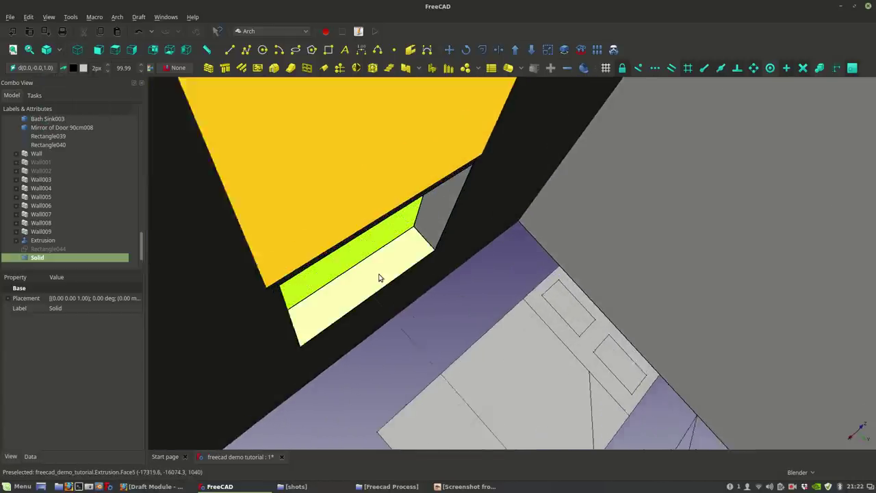
middle_drag(573, 264, 492, 280)
click(426, 254)
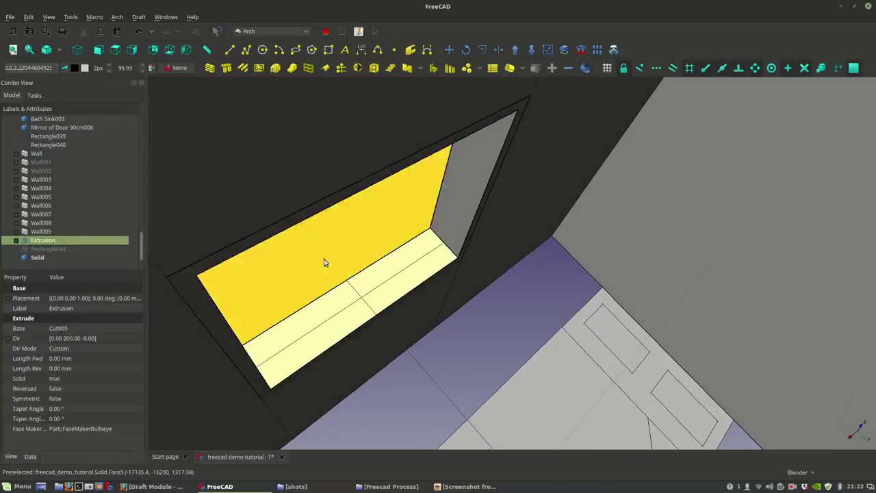
Step: In wireframe display, move the glass solid from its thickness edge's midpoint to the midpoint of the frame's depth edge
click(60, 50)
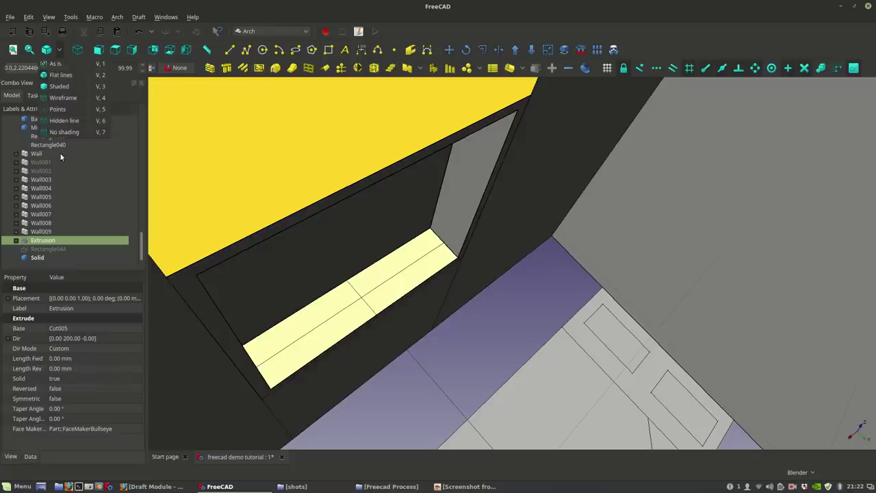
click(63, 102)
middle_drag(213, 214, 356, 254)
click(356, 254)
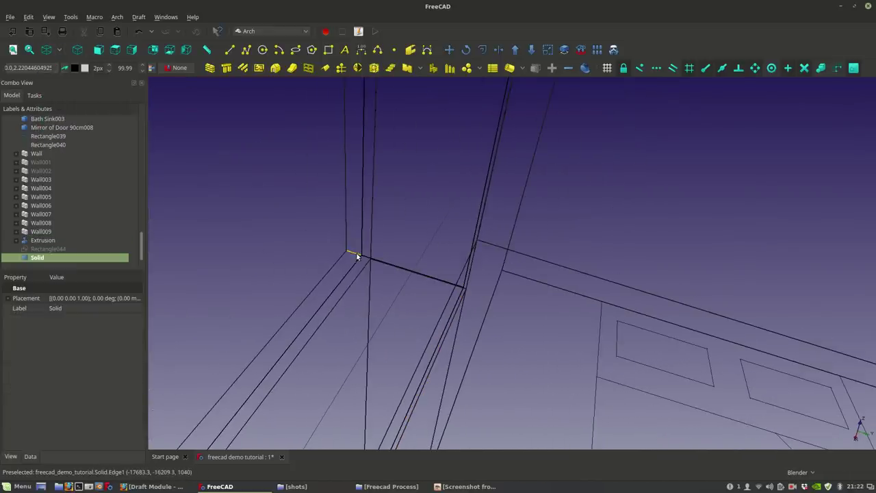
click(450, 51)
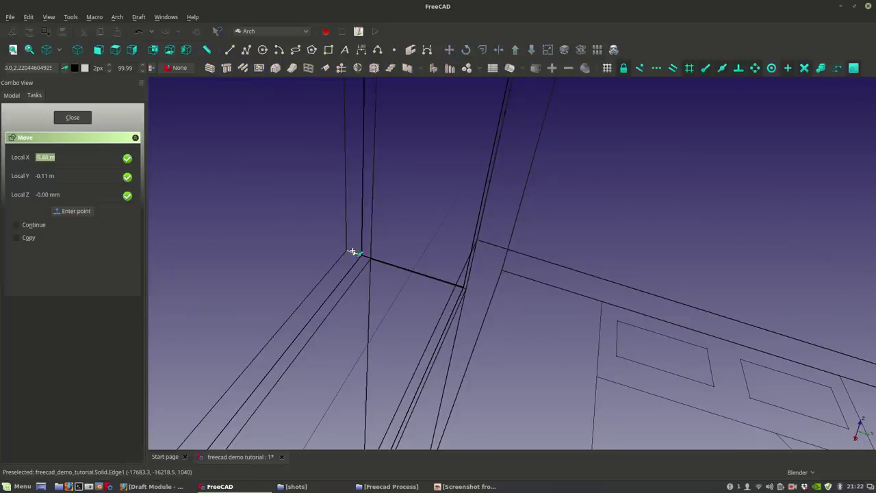
click(351, 251)
middle_drag(410, 271, 544, 186)
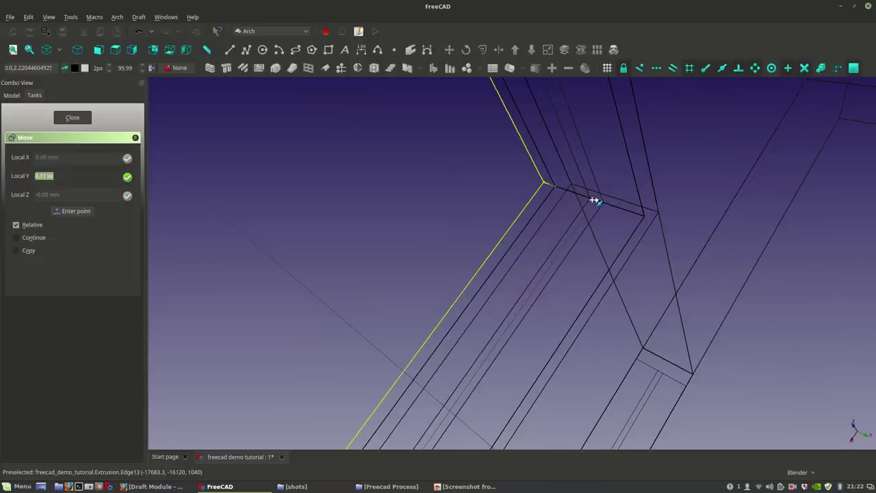
click(593, 204)
Step: Set the display back to flat lines with the whole window in view
scroll(574, 237, down, 5)
middle_drag(530, 301, 565, 394)
shift+middle_drag(566, 393, 541, 324)
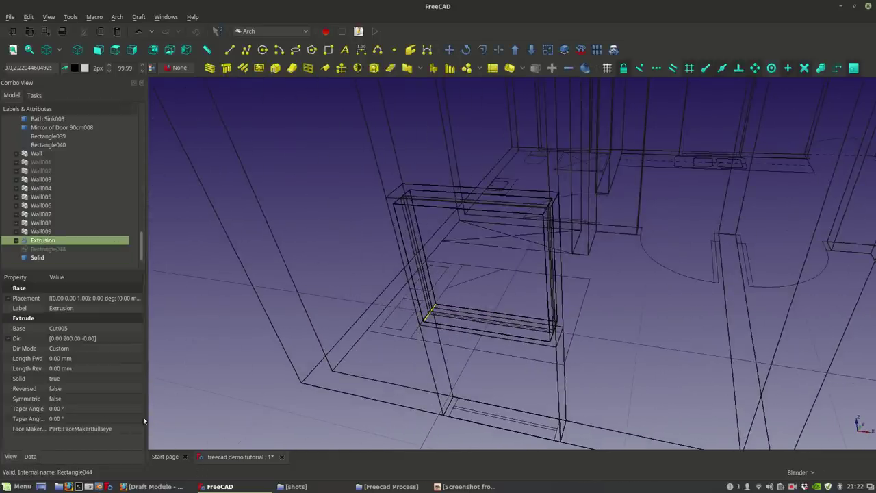
click(59, 51)
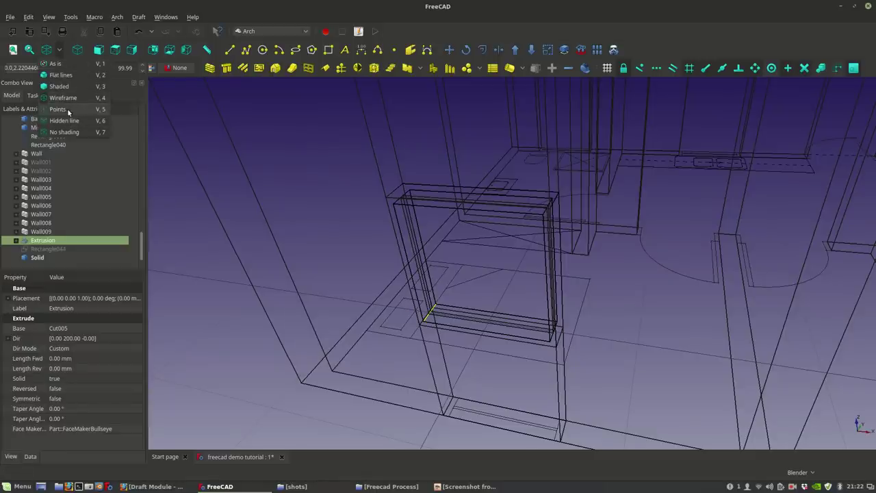
click(68, 76)
mouse_move(490, 348)
middle_down()
mouse_move(477, 326)
mouse_move(427, 345)
middle_up()
scroll(428, 346, down, 5)
Step: Rename the glass solid in the window as W.Glass
click(440, 260)
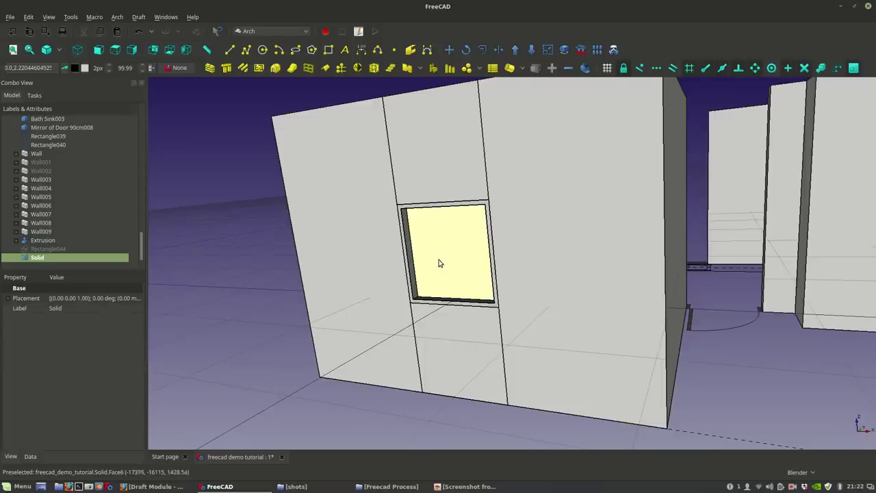
right_click(44, 257)
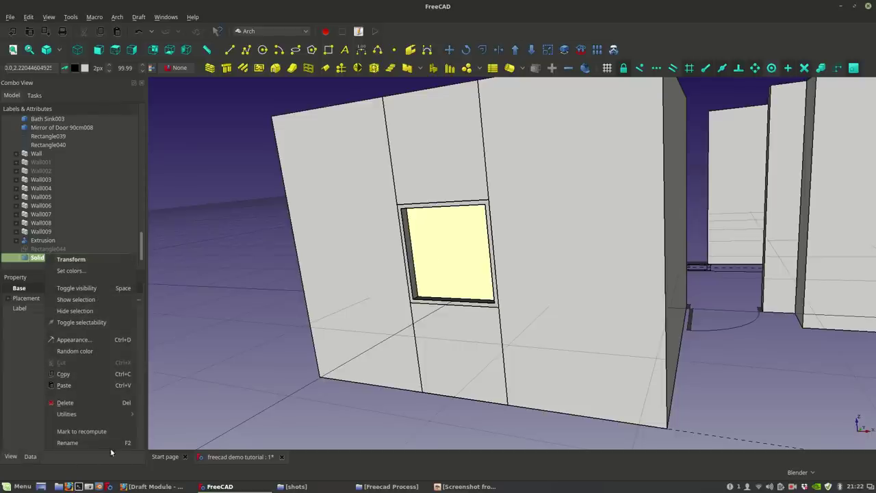
click(101, 441)
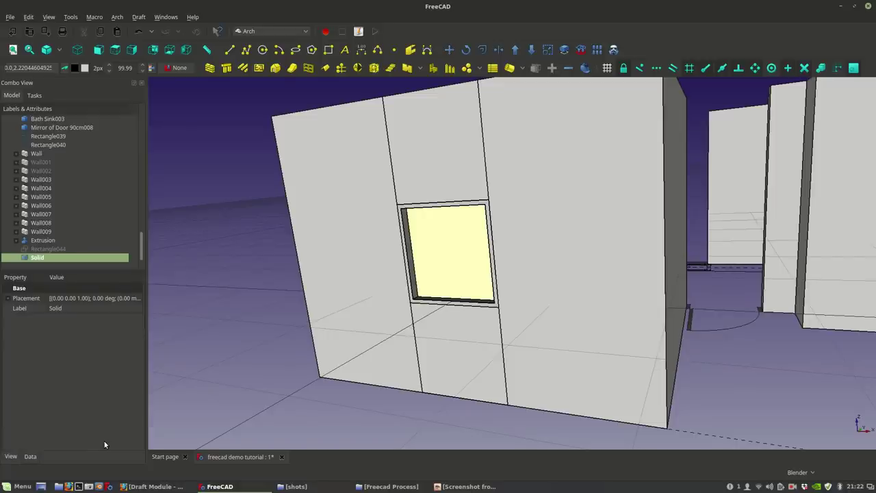
text(W.Glass)
key(Return)
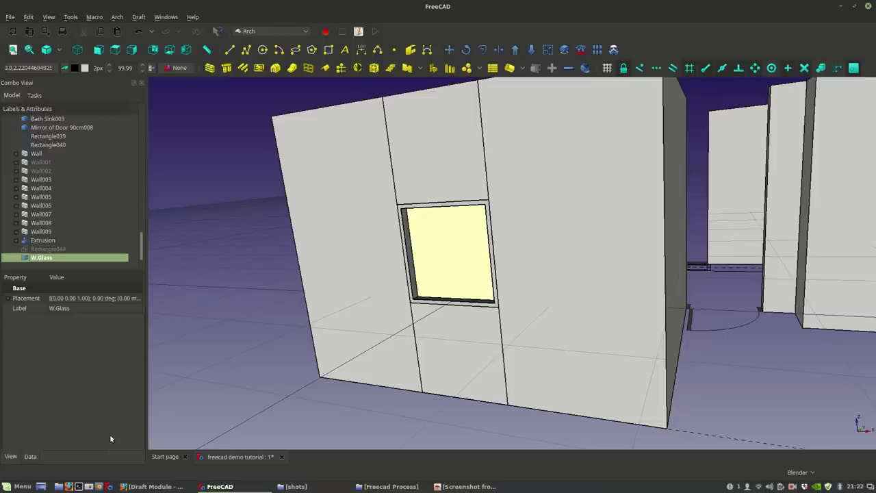
Step: Downgrade the window frame extrusion to a plain solid with Draft Downgrade and select the resulting solid
scroll(445, 239, up, 6)
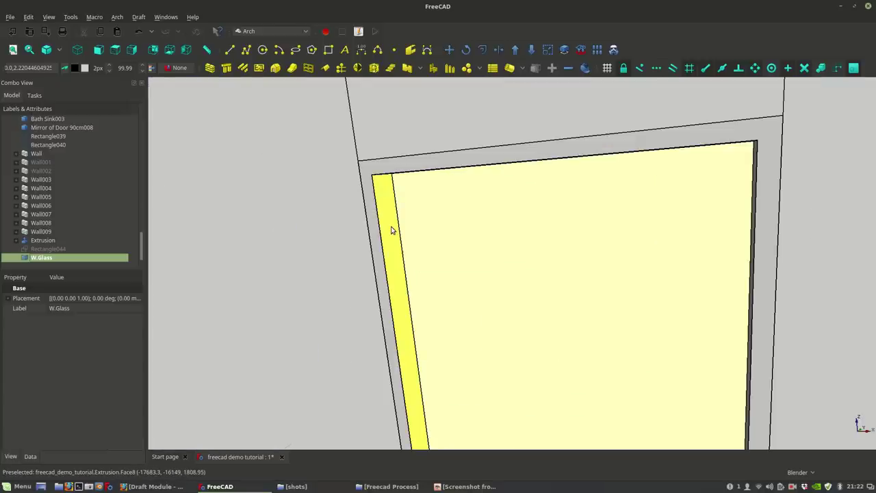
click(123, 240)
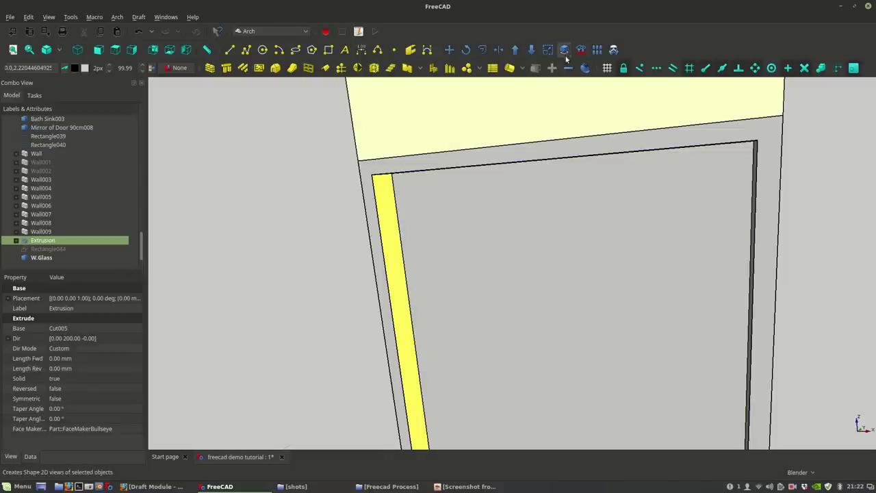
click(563, 49)
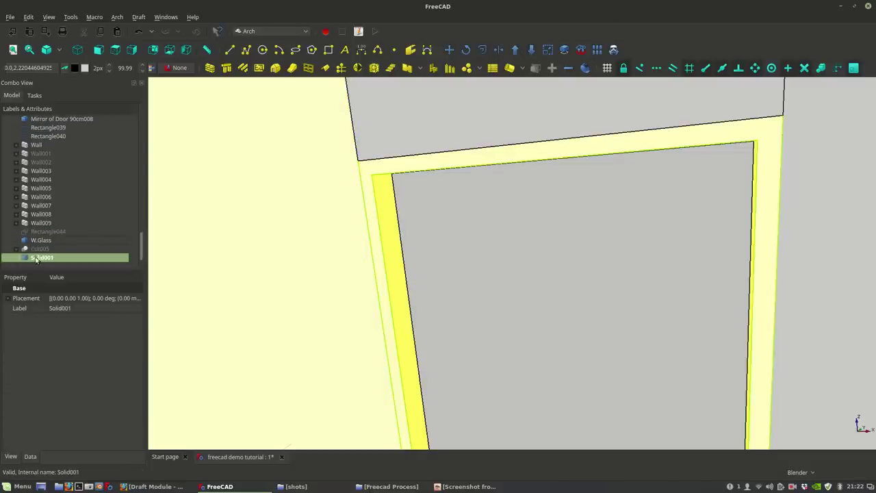
click(39, 250)
click(38, 257)
Step: Rename the frame solid as W. Frame, and select the leftover cut profile
scroll(257, 233, down, 5)
right_click(56, 260)
click(106, 446)
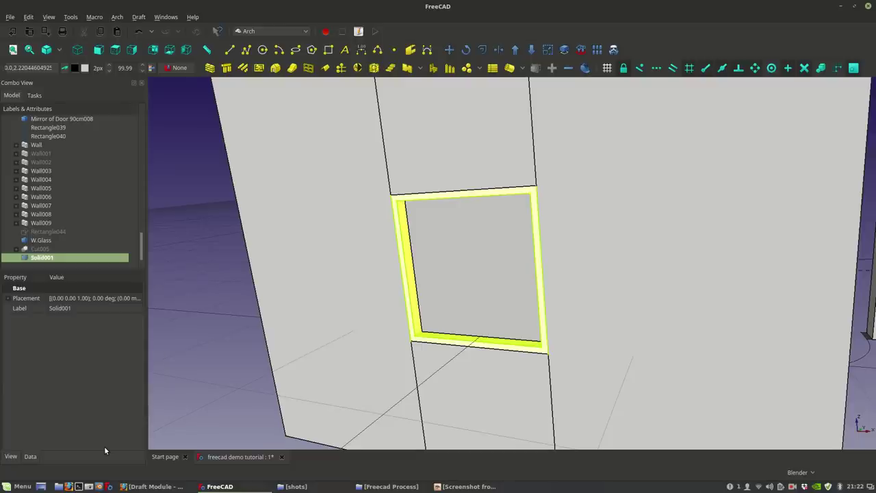
right_click(46, 259)
click(74, 440)
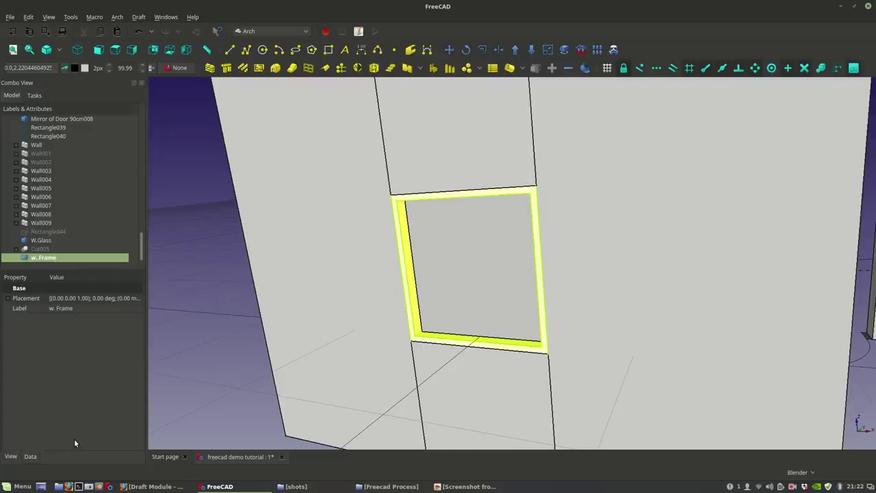
key(Return)
click(48, 251)
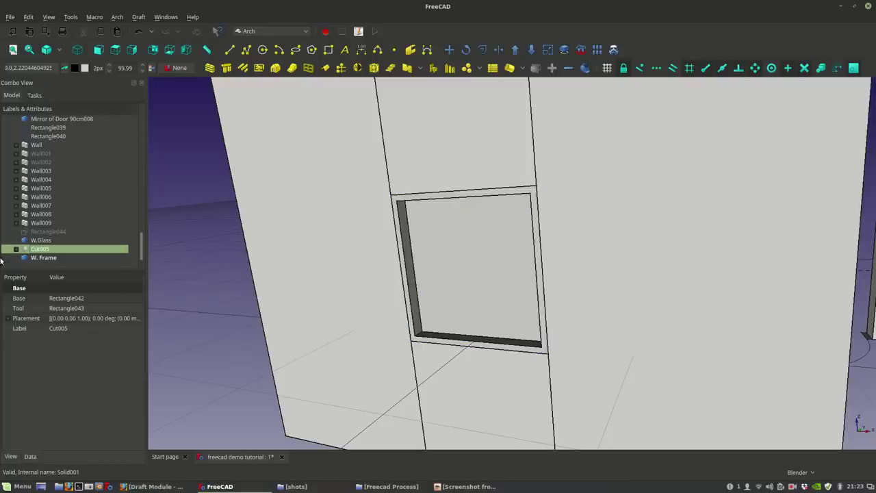
Step: Delete the leftover Cut005 profile with its two source rectangles, and the hidden Rectangle044
scroll(42, 257, down, 1)
shift+click(50, 248)
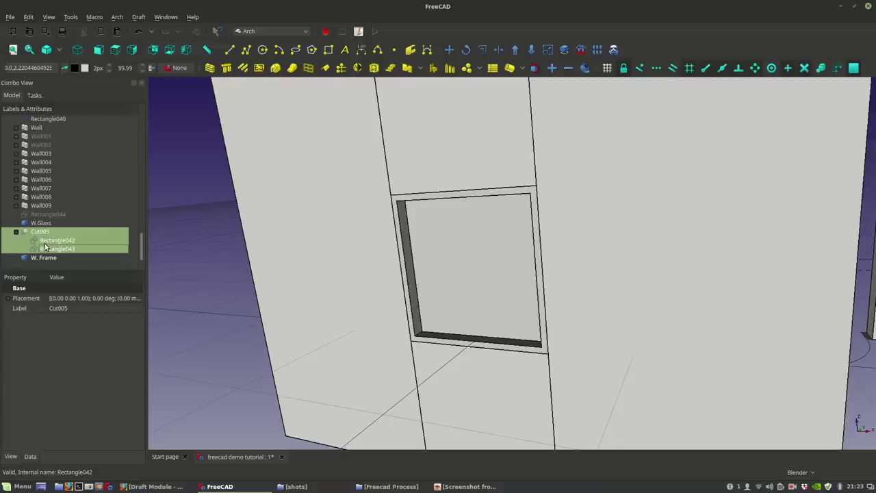
key(Delete)
click(47, 241)
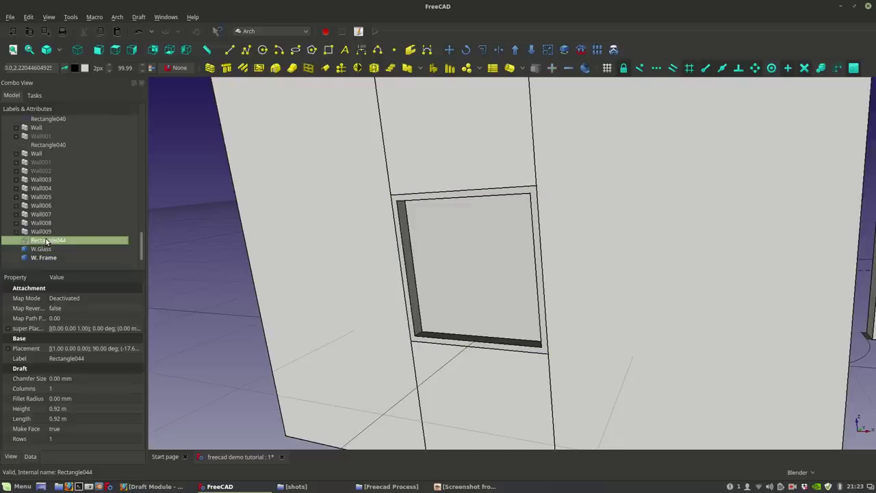
key(Delete)
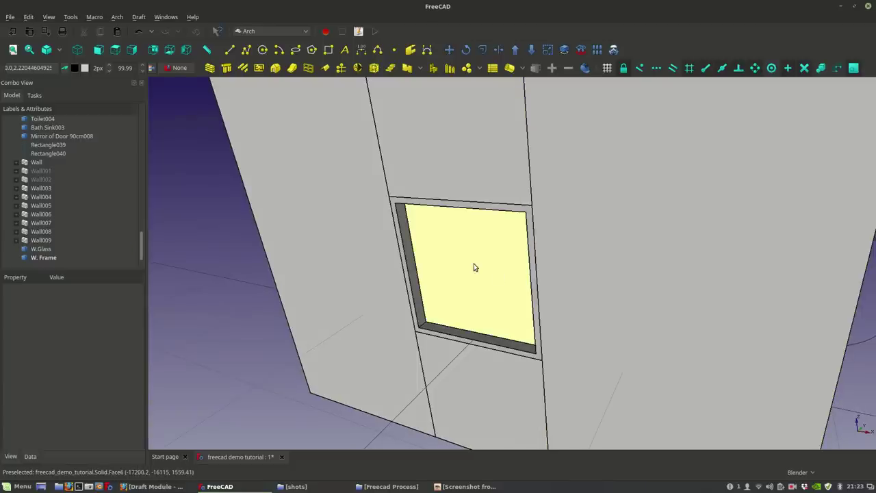
Step: Change the window frame's shape color to the tan custom color
click(475, 267)
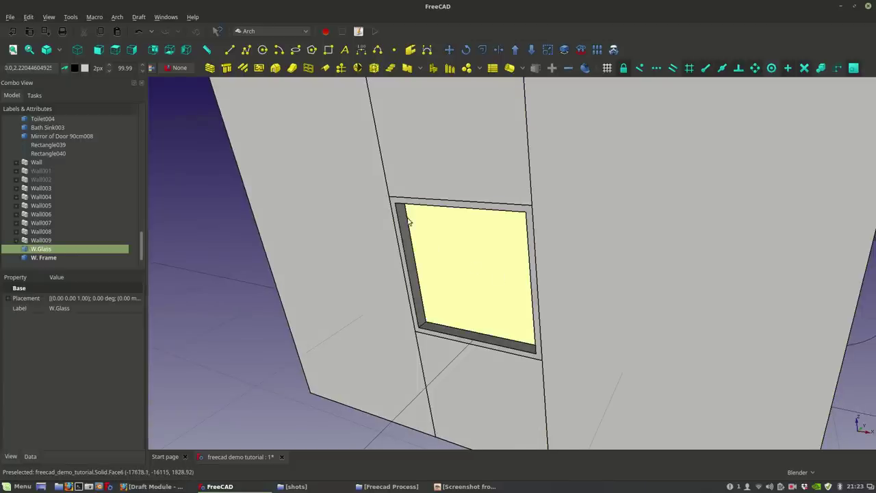
click(407, 221)
click(11, 456)
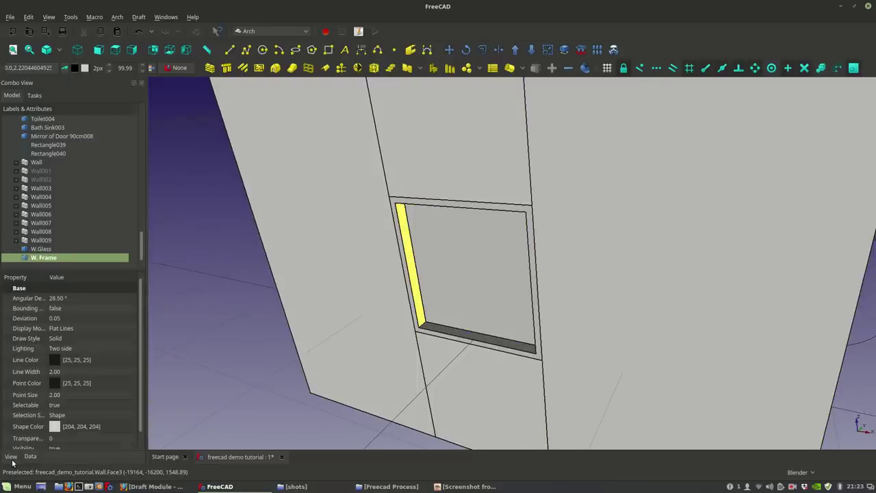
click(95, 431)
click(97, 427)
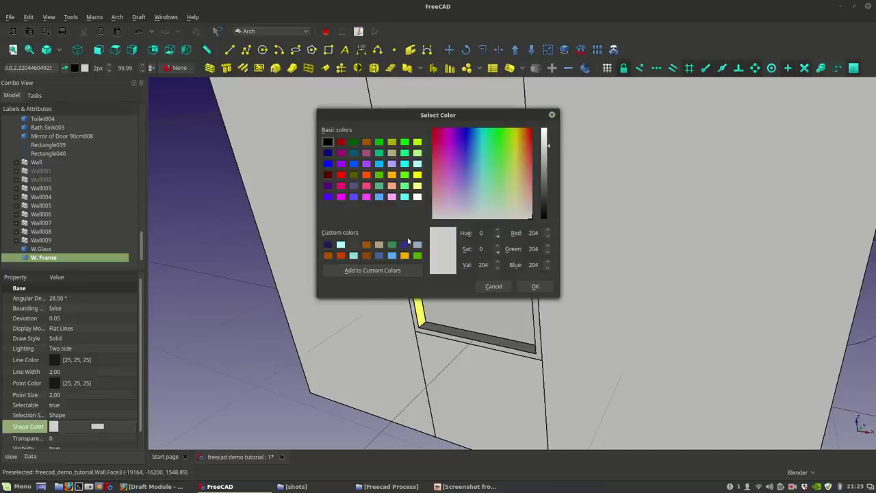
click(380, 245)
click(535, 286)
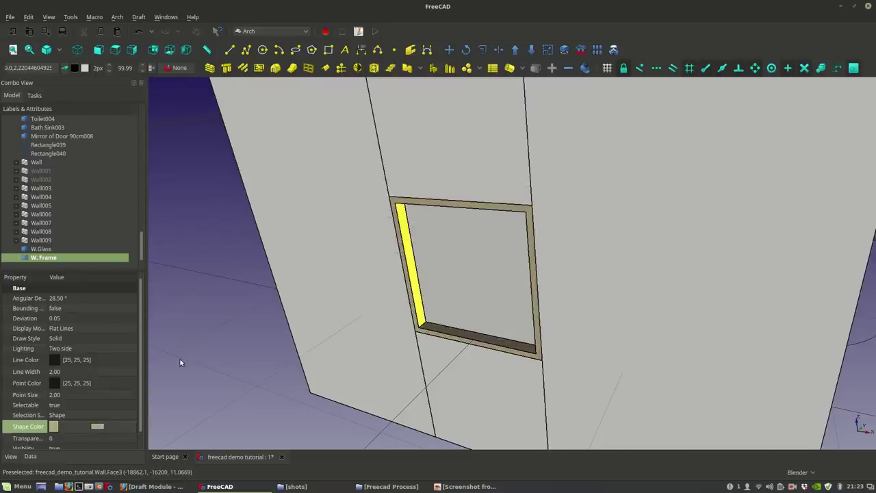
click(179, 358)
Step: Change the window glass's shape color to the pale cyan custom color (170, 255, 255)
click(472, 295)
click(97, 427)
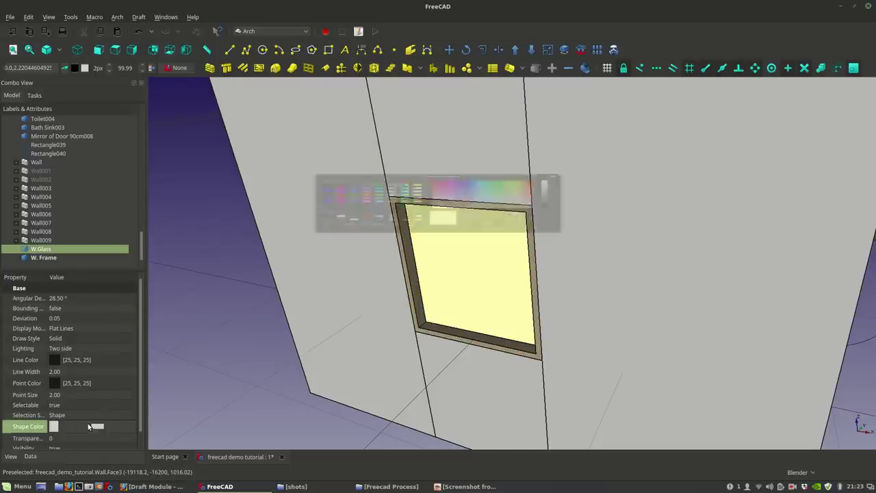
click(340, 248)
click(535, 286)
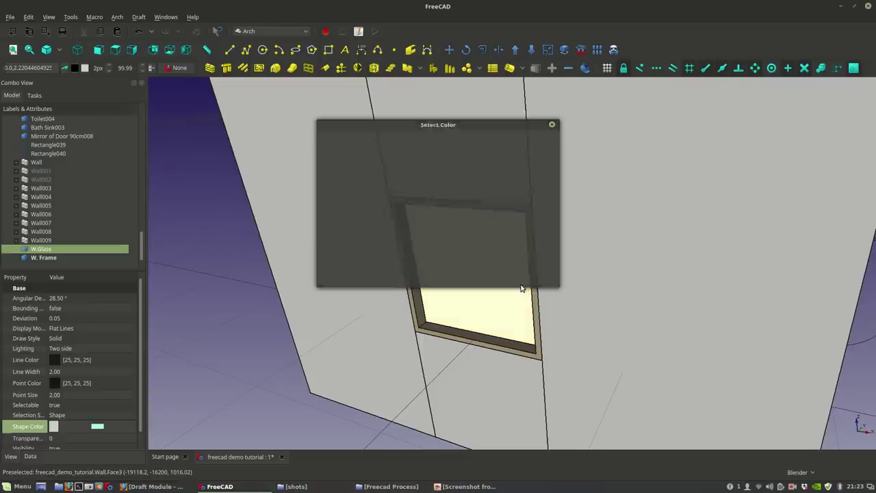
click(232, 383)
Step: Set the transparency of the window glass to 80
click(458, 317)
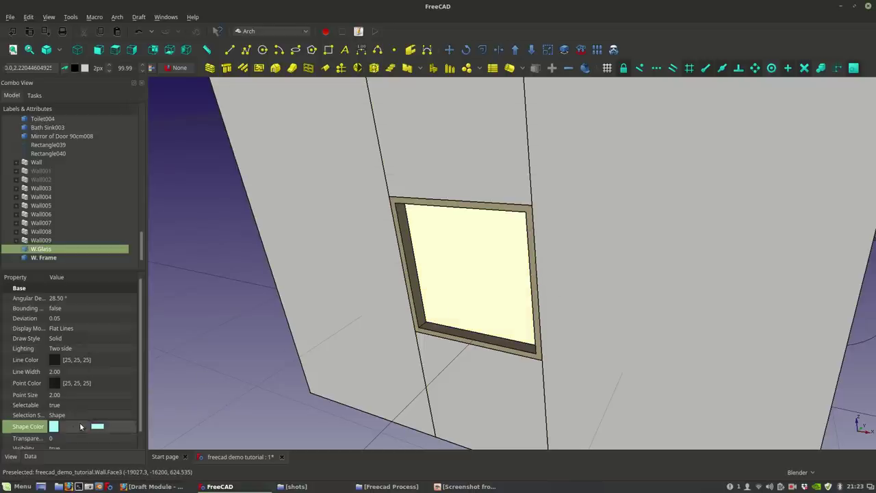
scroll(74, 425, down, 1)
click(73, 427)
text(80)
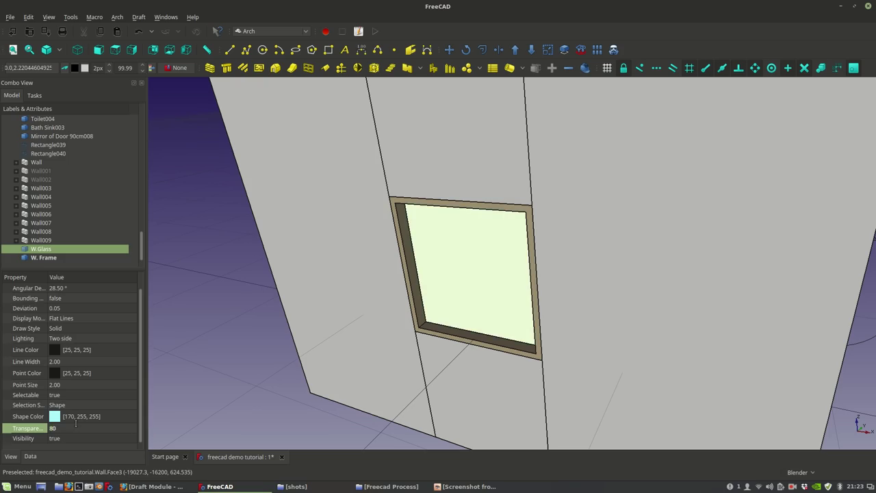
click(212, 297)
Step: Inspect the colored window and the rooms from above and from outside the building
middle_drag(465, 297, 599, 312)
scroll(510, 329, down, 7)
scroll(514, 285, up, 4)
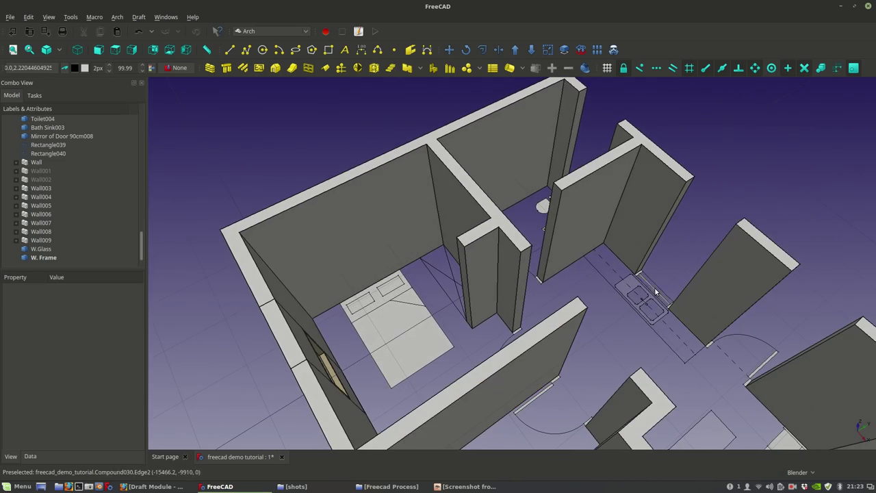
middle_drag(570, 169, 581, 197)
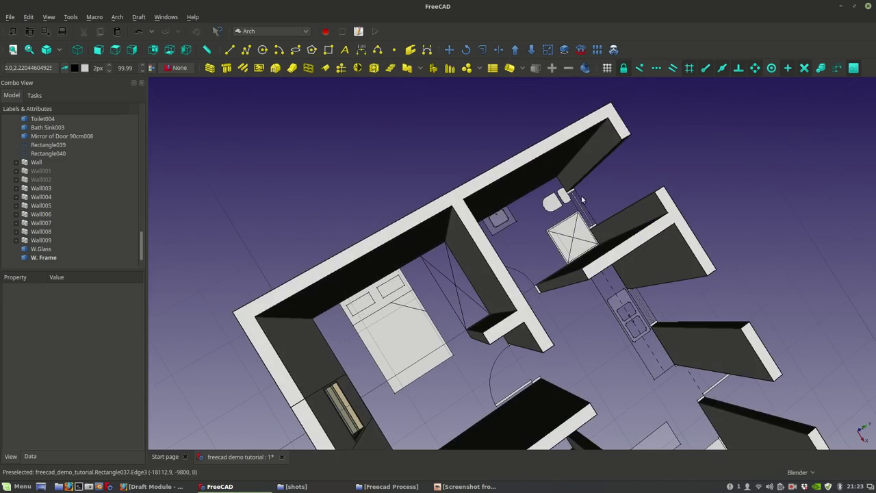
middle_drag(651, 312, 562, 304)
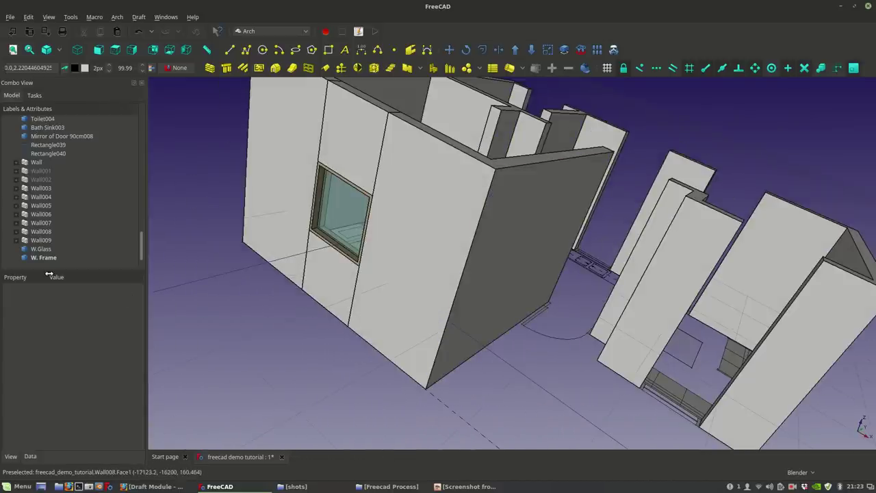
middle_drag(416, 288, 379, 280)
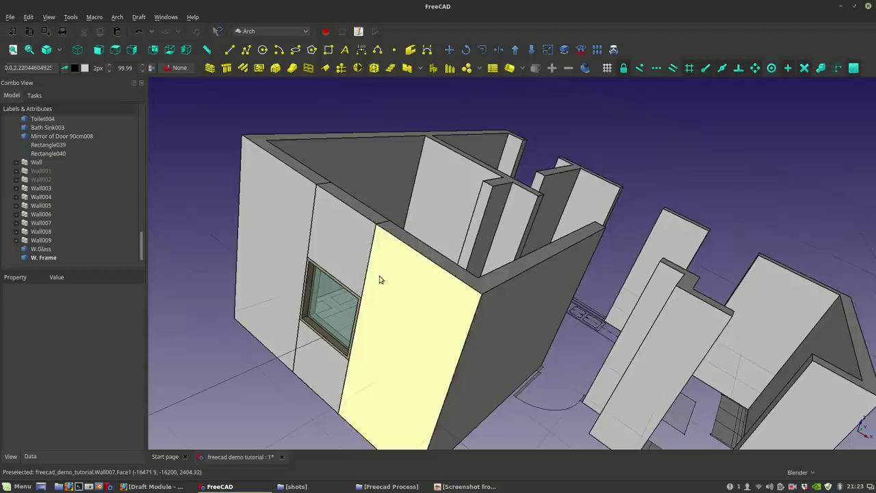
click(344, 245)
middle_drag(410, 338, 423, 320)
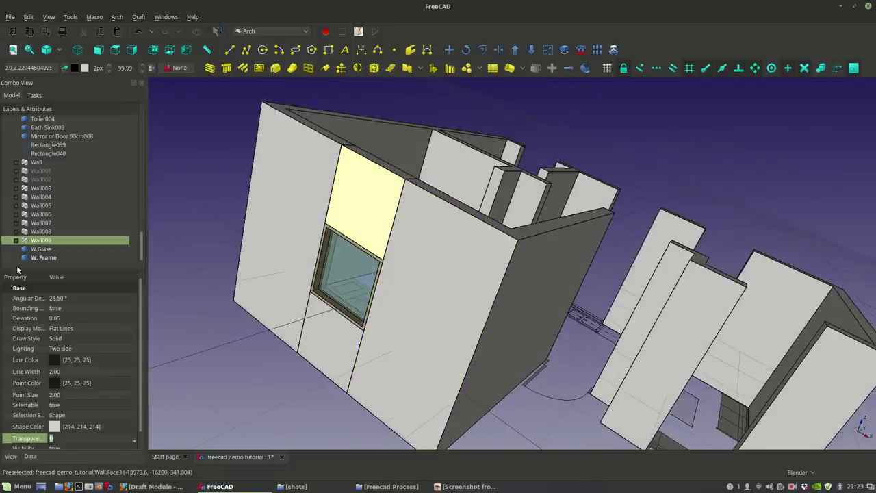
ctrl+click(41, 231)
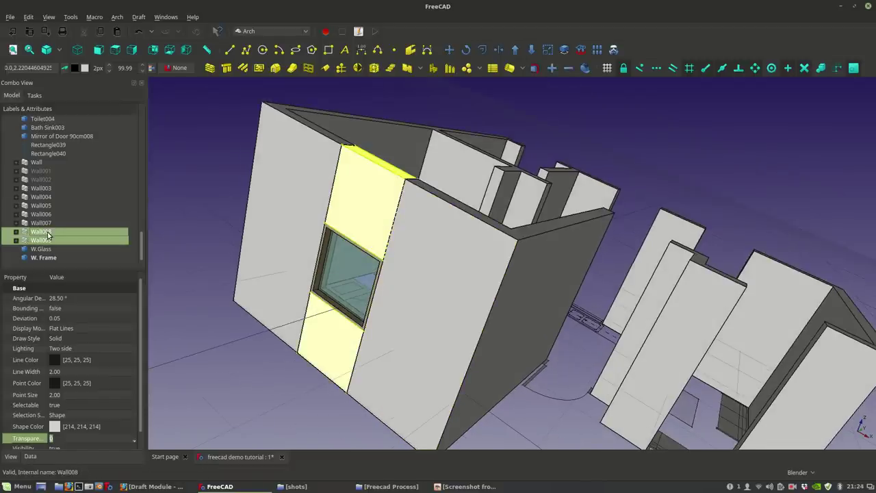
ctrl+click(41, 249)
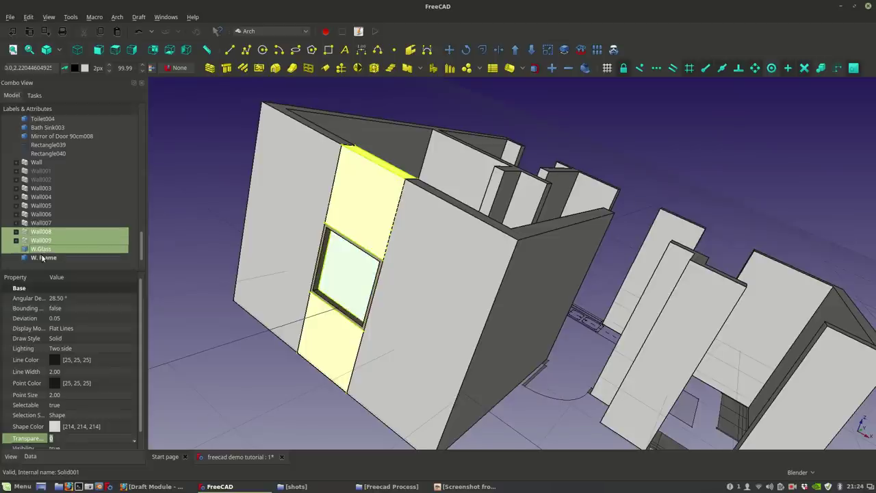
ctrl+click(42, 258)
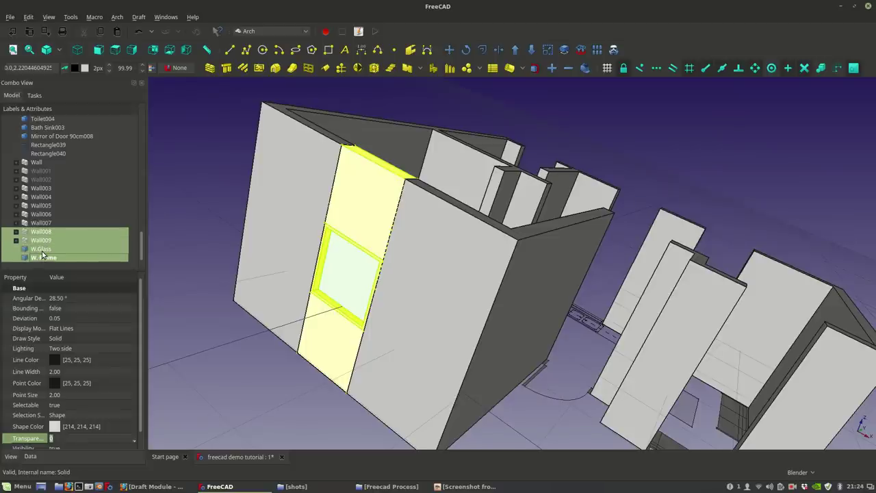
click(42, 250)
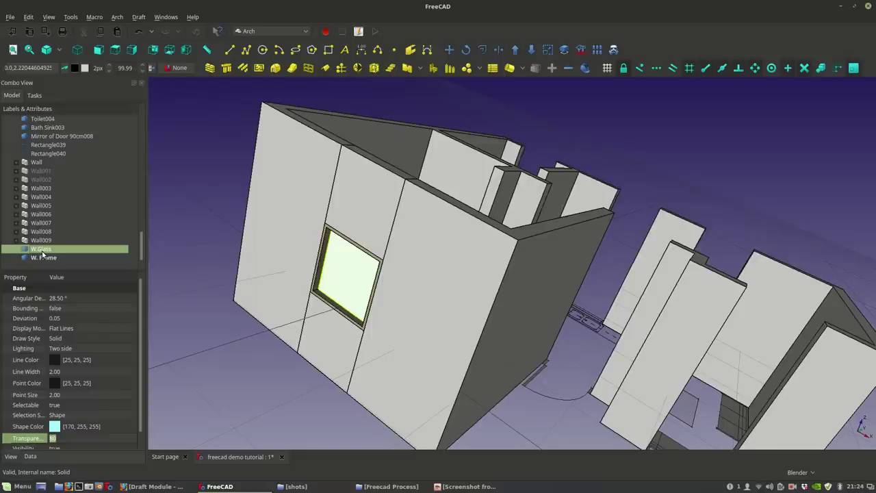
Step: Create a document group named Window and move W.Glass and W. Frame into it
scroll(42, 236, up, 10)
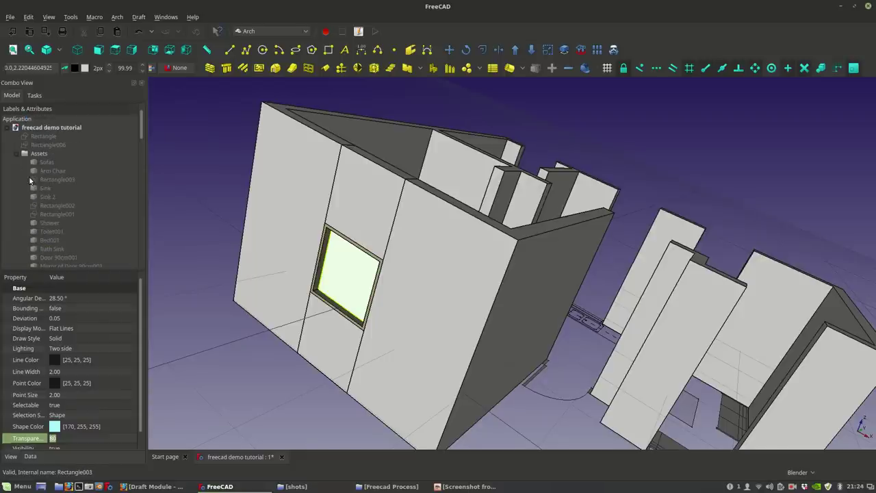
right_click(44, 130)
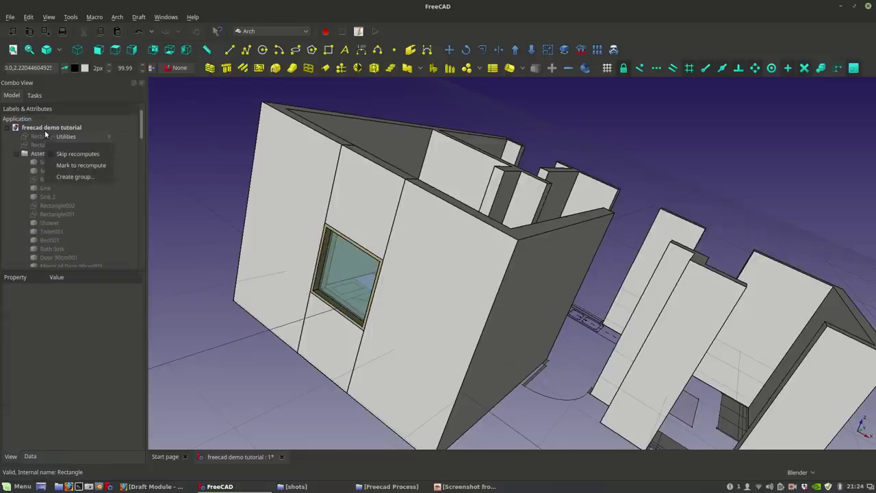
click(76, 176)
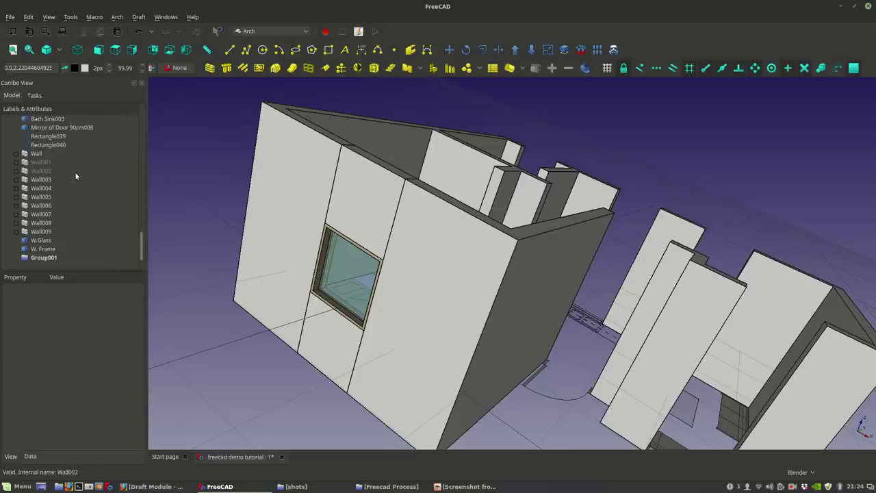
right_click(41, 252)
click(64, 433)
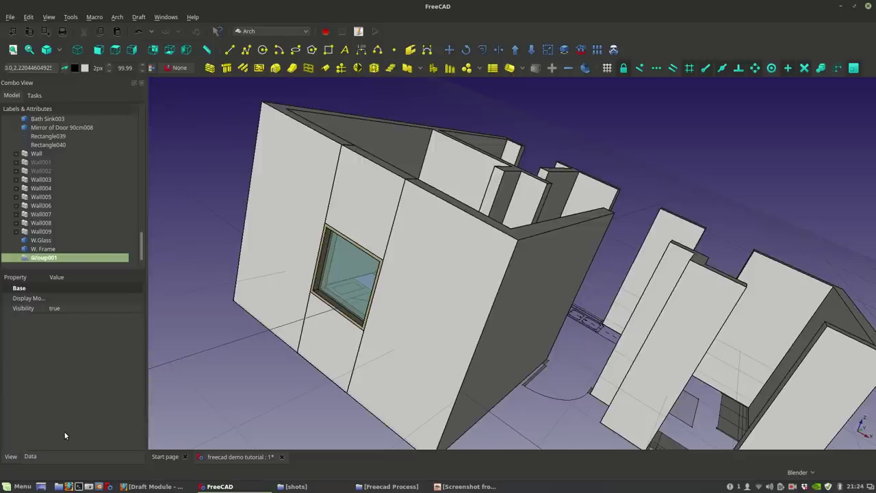
drag(44, 241, 47, 262)
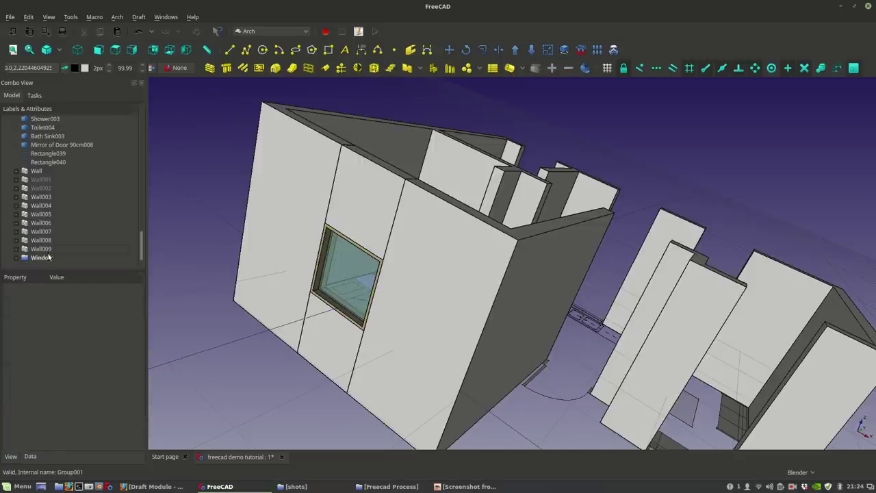
Step: Examine the low wall and lintel around the window, Wall008 and Wall009, together with their base rectangles
click(41, 249)
ctrl+click(47, 240)
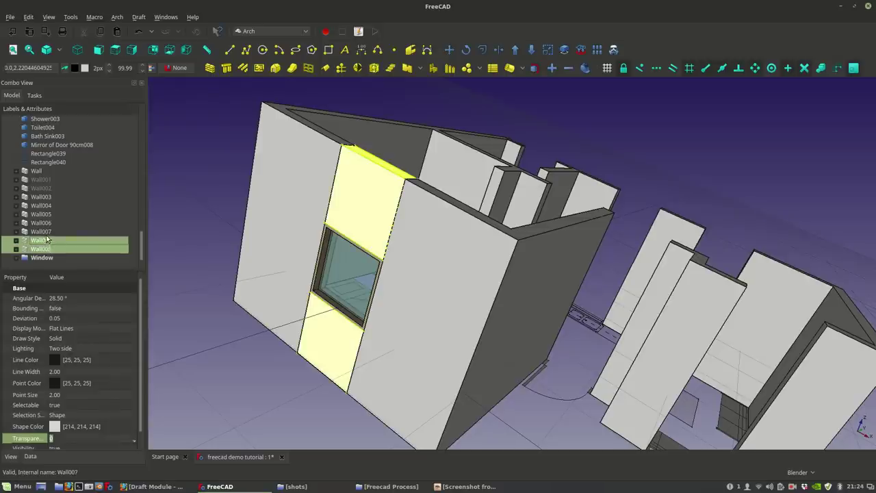
click(17, 241)
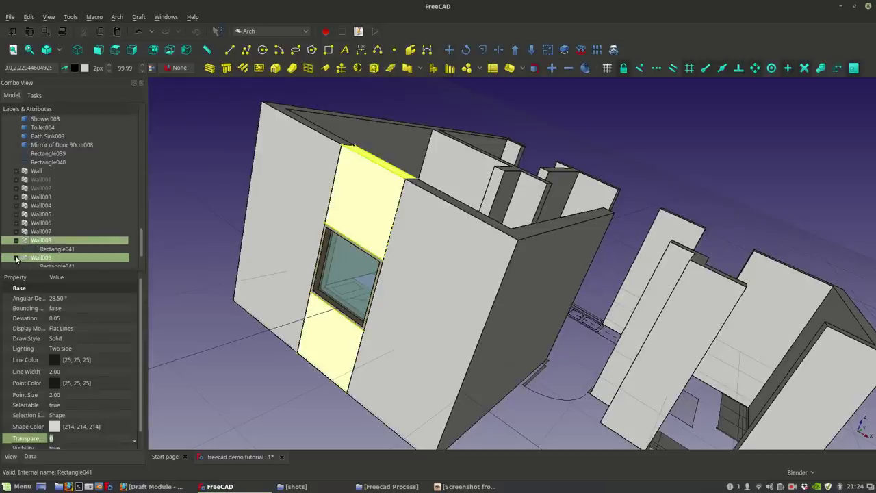
scroll(89, 238, down, 1)
ctrl+click(62, 232)
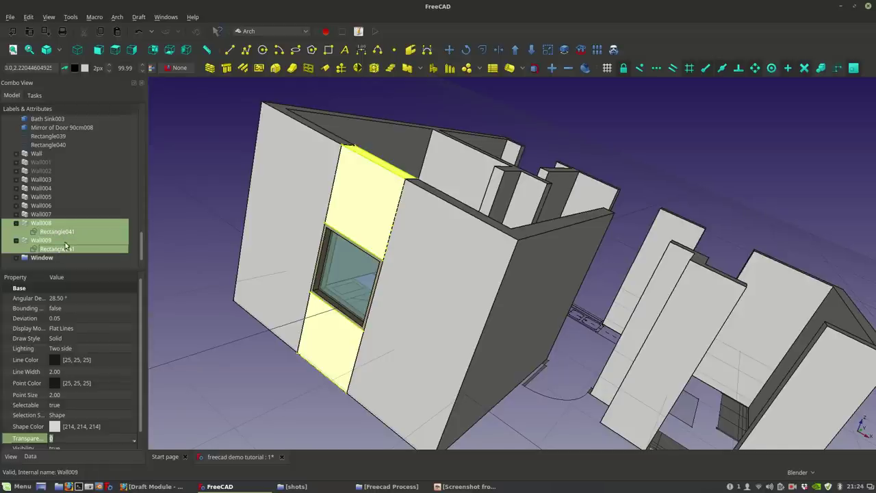
middle_drag(513, 287, 490, 294)
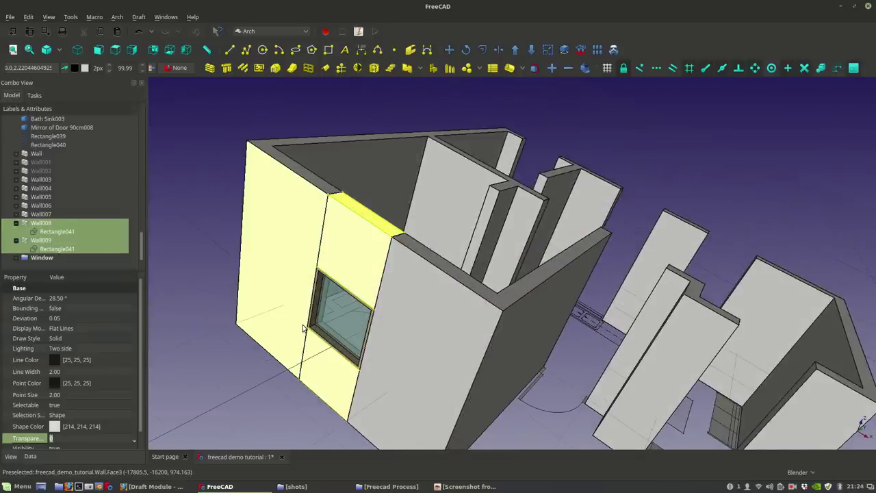
click(231, 327)
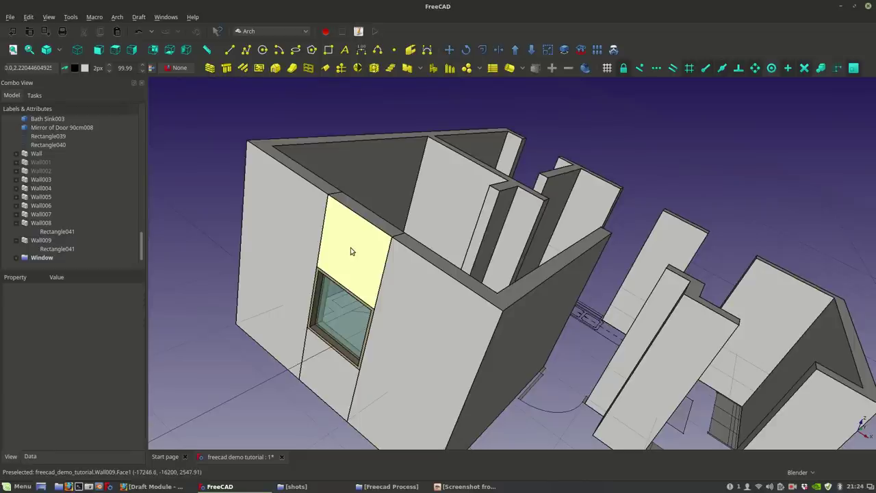
click(336, 361)
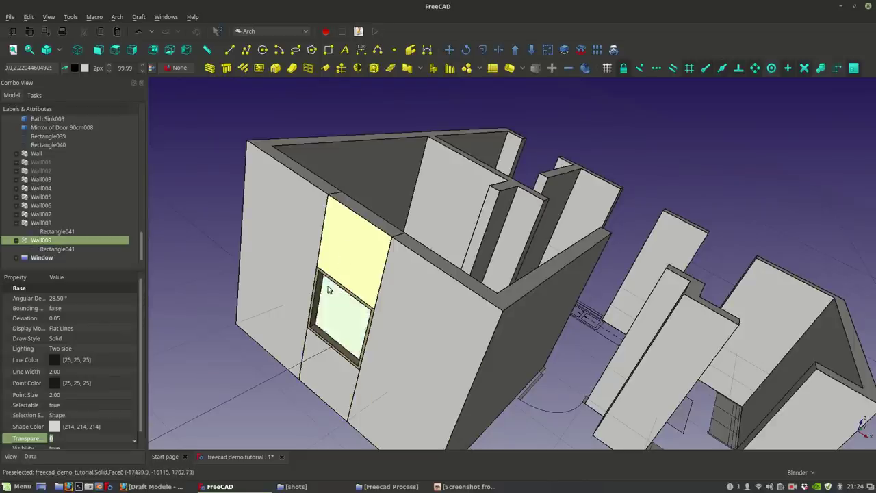
middle_drag(366, 263, 356, 274)
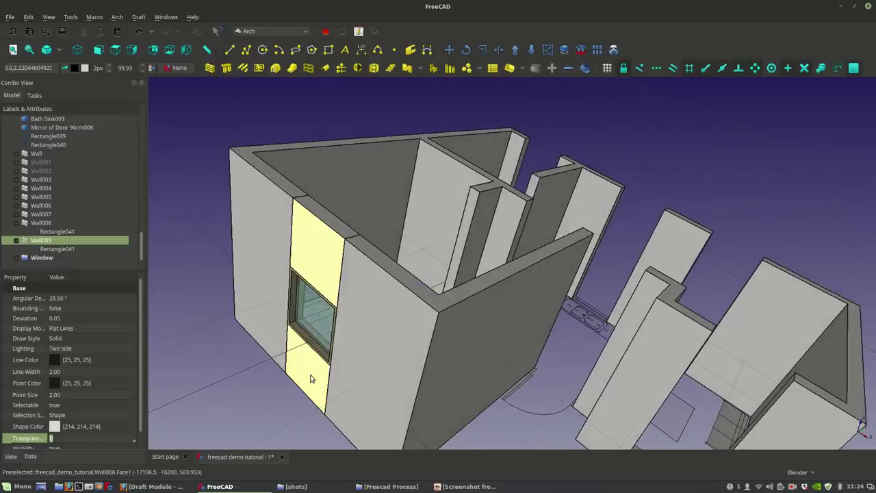
ctrl+click(534, 307)
middle_drag(534, 308, 596, 127)
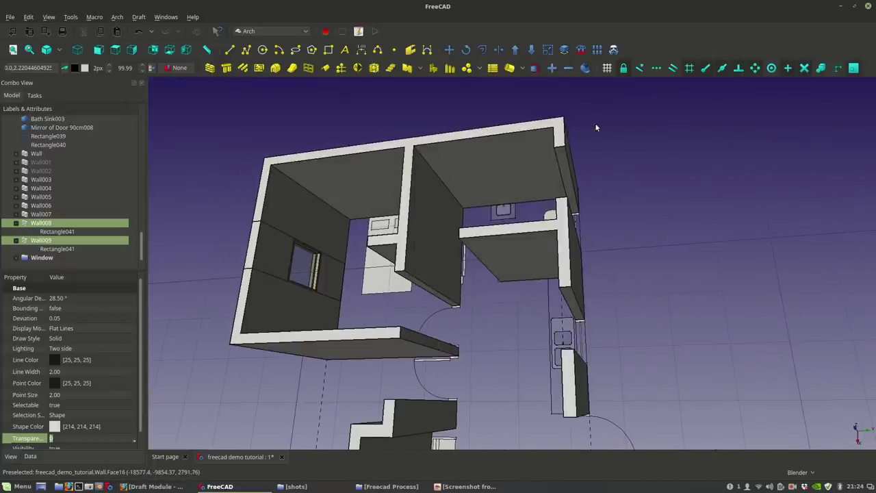
middle_drag(416, 313, 564, 300)
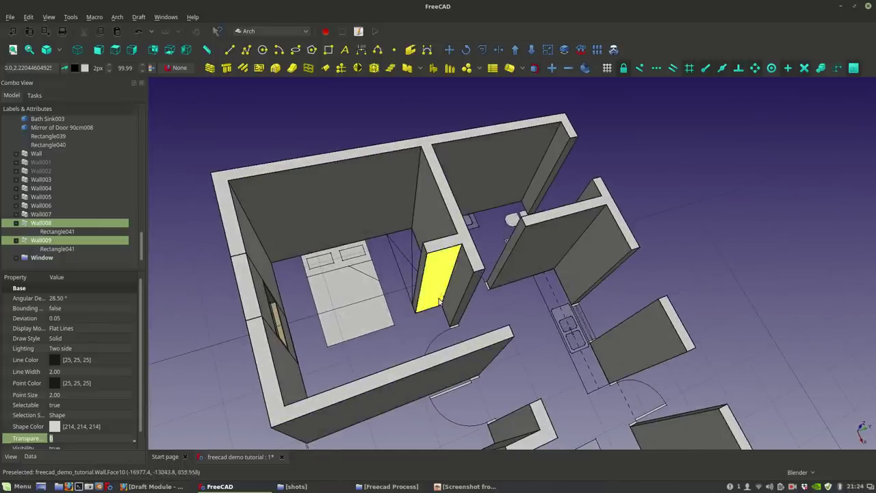
Step: Clone the low wall and lintel around the bedroom window, Wall008 and Wall009
click(403, 287)
click(375, 150)
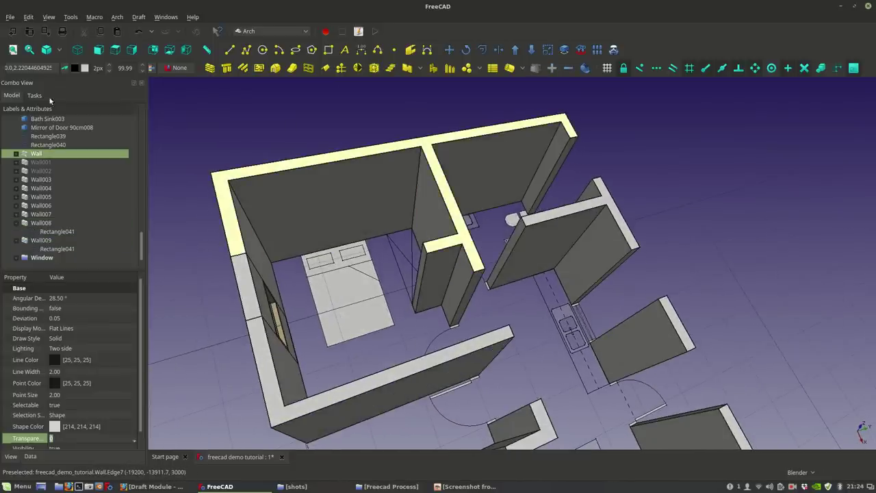
click(312, 356)
middle_drag(312, 357, 318, 249)
click(318, 250)
ctrl+click(297, 336)
middle_drag(297, 336, 608, 121)
click(613, 50)
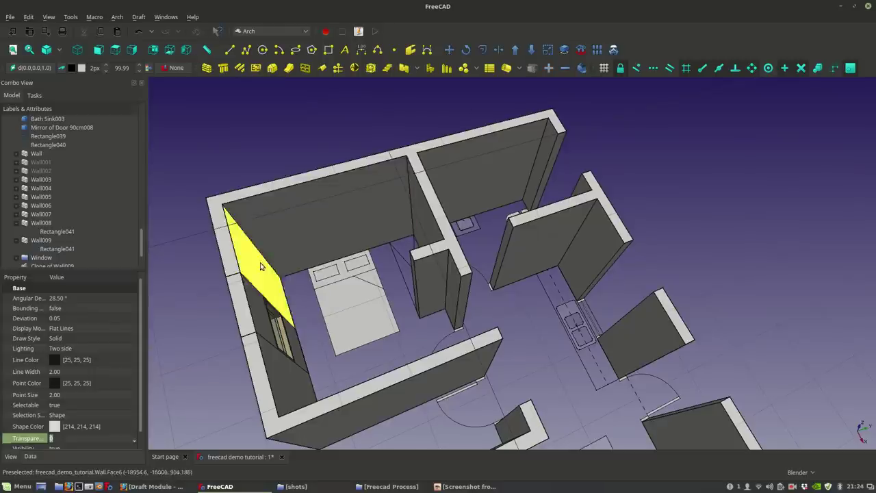
Step: Move both clones from the upper corner of the bedroom window opening to the matching corner of the bathroom window opening
click(45, 257)
ctrl+click(45, 248)
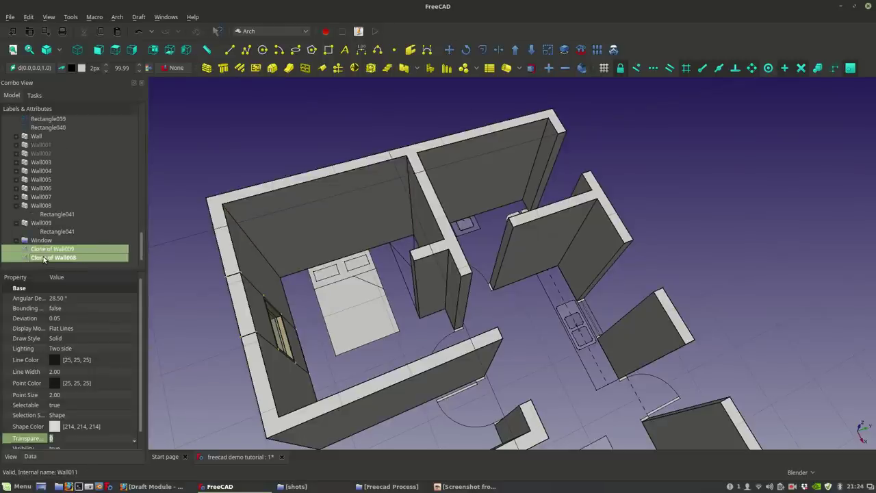
click(450, 50)
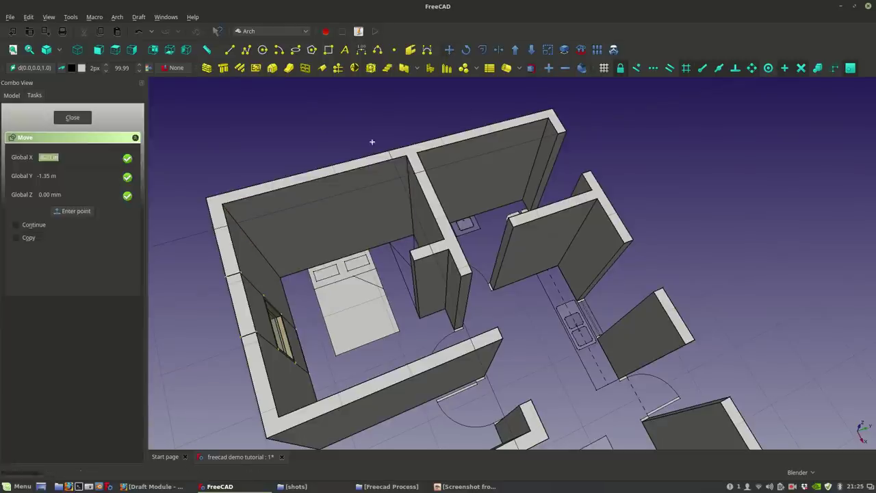
click(242, 272)
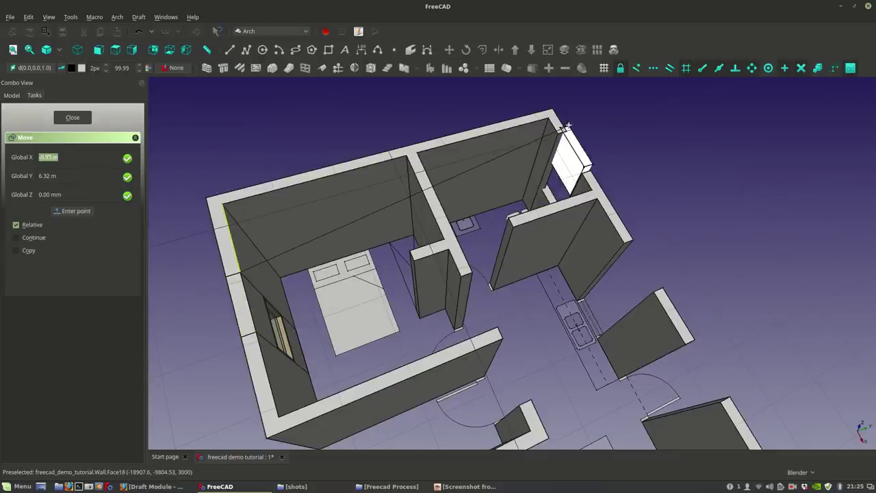
click(565, 130)
mouse_move(648, 237)
middle_down()
mouse_move(619, 130)
mouse_move(602, 141)
mouse_move(635, 217)
mouse_move(630, 255)
mouse_move(602, 260)
mouse_move(595, 294)
mouse_move(577, 300)
mouse_move(553, 364)
mouse_move(455, 366)
middle_up()
Step: Clone Wall008 and Wall009 once more for the kitchen window opening
click(48, 206)
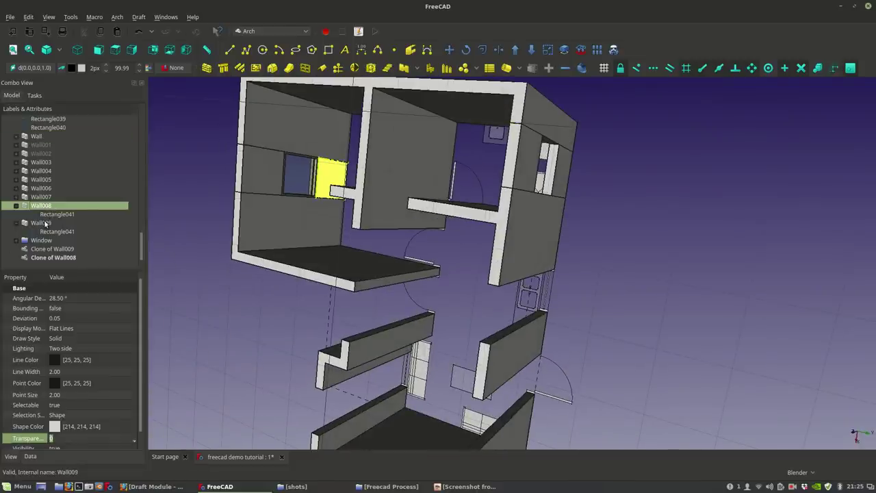
ctrl+click(45, 223)
click(614, 53)
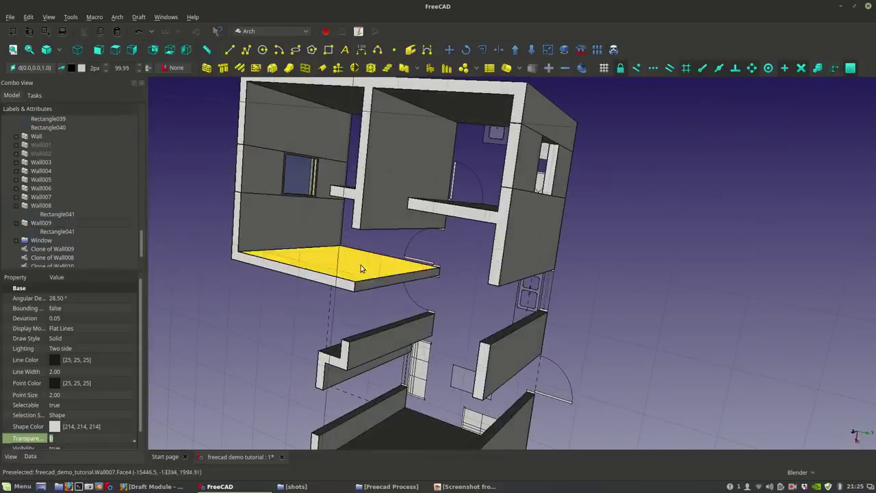
Step: Move the second pair of clones from the bedroom window opening into the kitchen window opening, matching the wall corners
middle_drag(361, 268, 361, 246)
ctrl+click(49, 258)
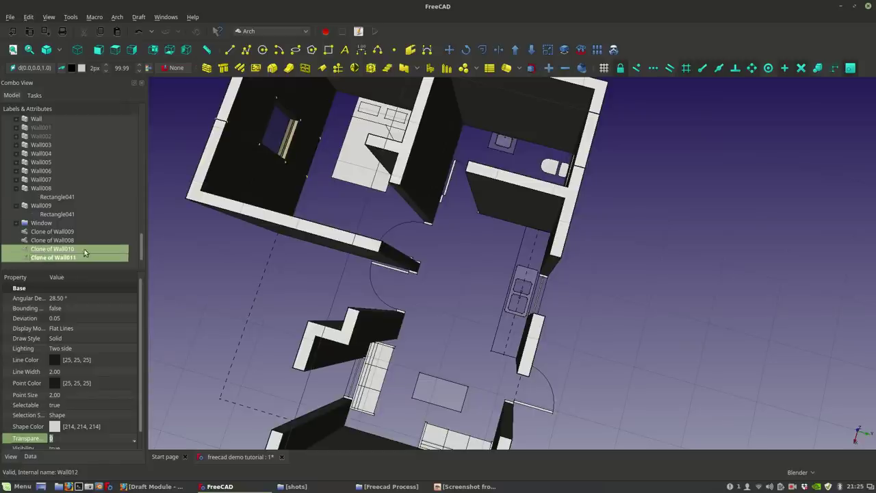
shift+middle_drag(412, 201, 390, 325)
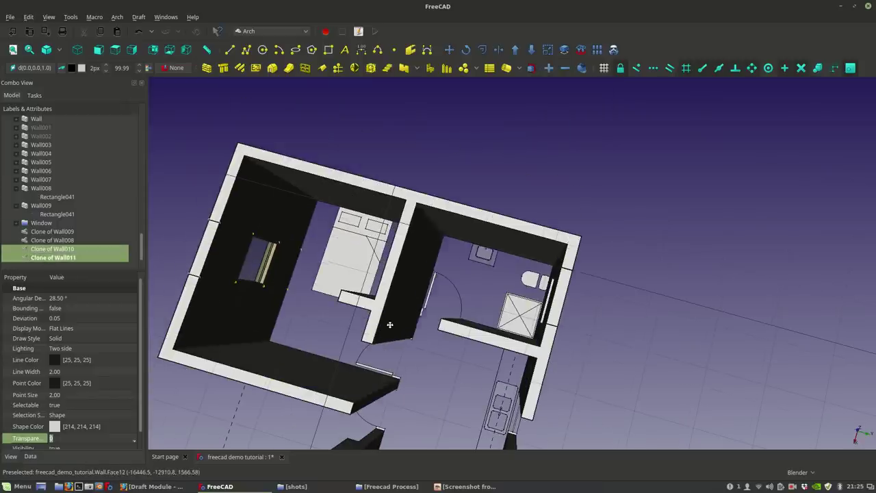
click(448, 51)
click(221, 219)
middle_drag(474, 364, 485, 272)
click(511, 257)
middle_drag(524, 352, 403, 377)
middle_drag(583, 342, 616, 322)
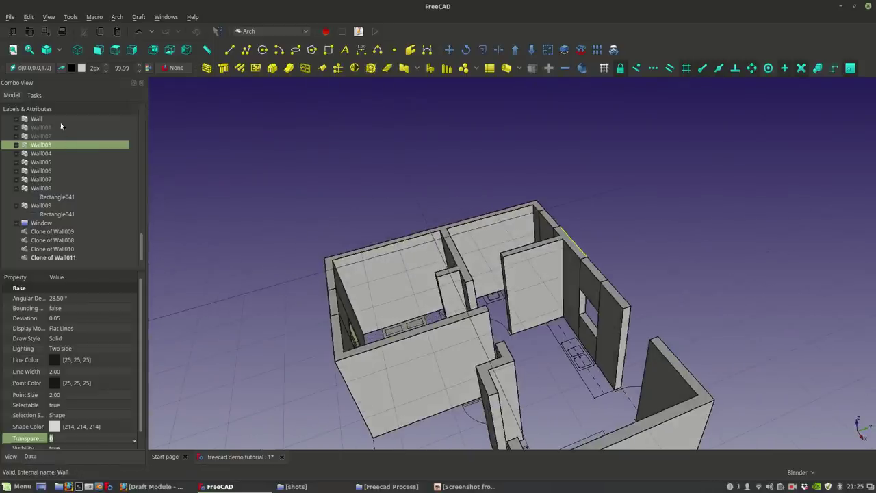
Step: Create a document group named Walls and move the four wall clones into it
scroll(56, 156, up, 10)
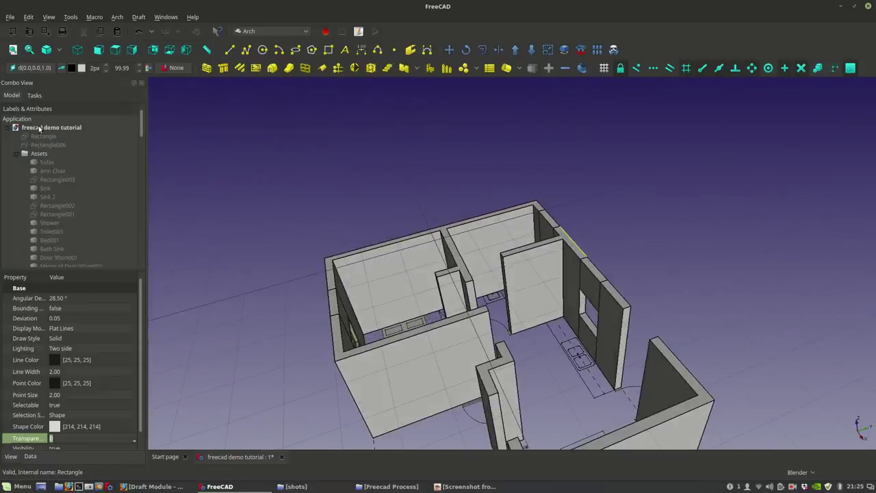
right_click(39, 128)
click(61, 171)
scroll(58, 239, down, 10)
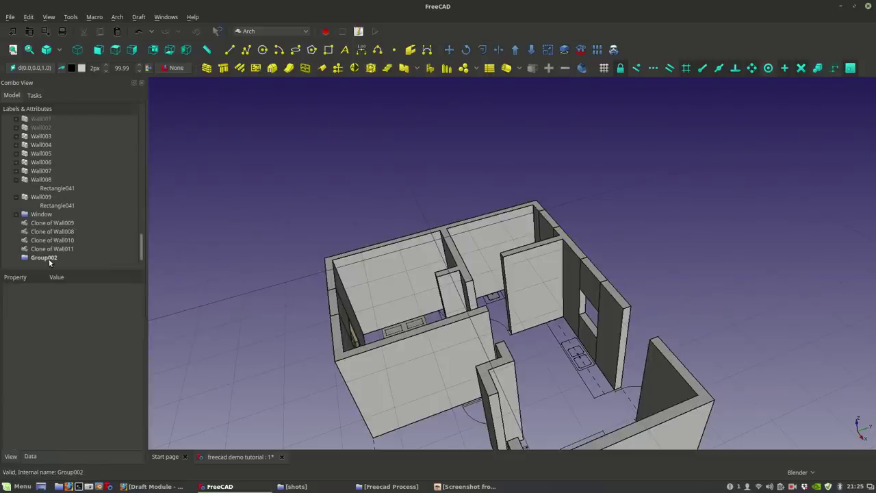
right_click(49, 260)
click(70, 439)
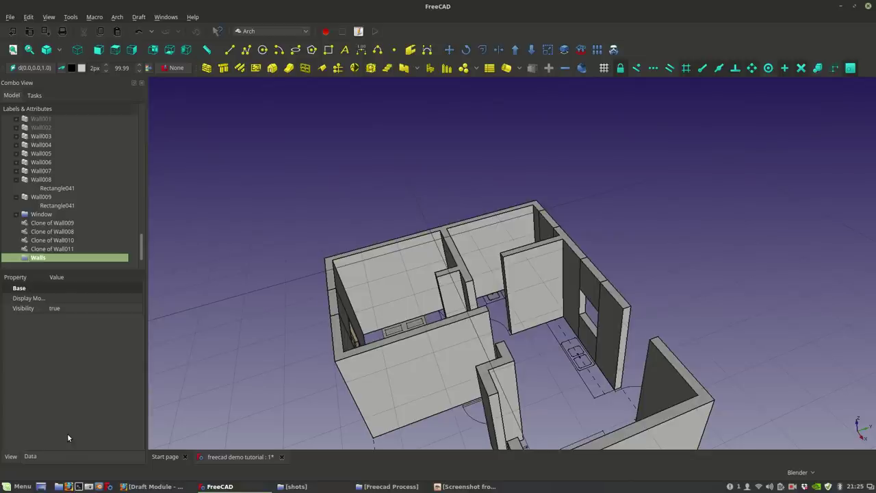
mouse_move(44, 248)
mouse_down()
mouse_move(50, 223)
mouse_move(41, 259)
mouse_up()
Step: Collapse the model tree entries of Wall008 and Wall009 to hide their base rectangles from the list
click(39, 233)
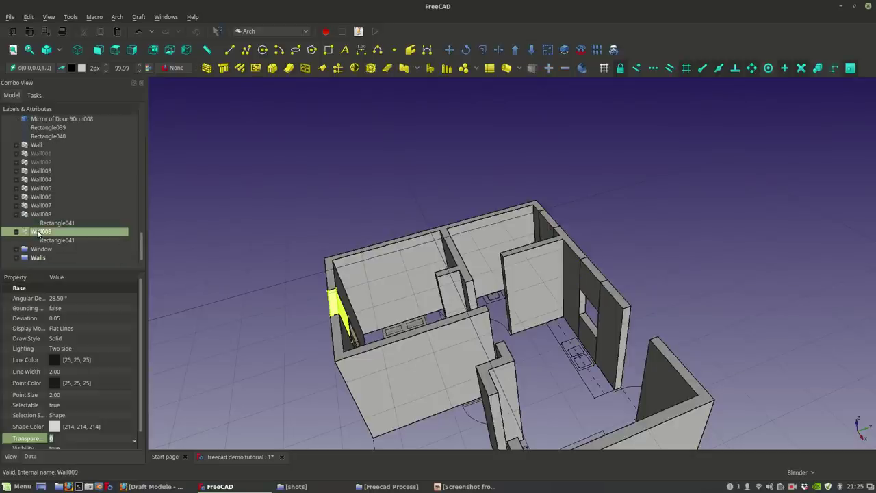
ctrl+click(35, 214)
ctrl+click(38, 205)
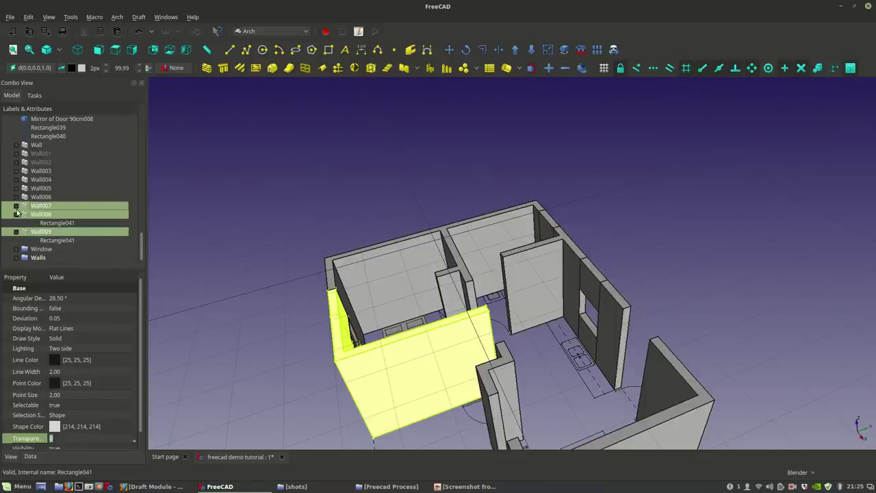
click(17, 214)
click(16, 233)
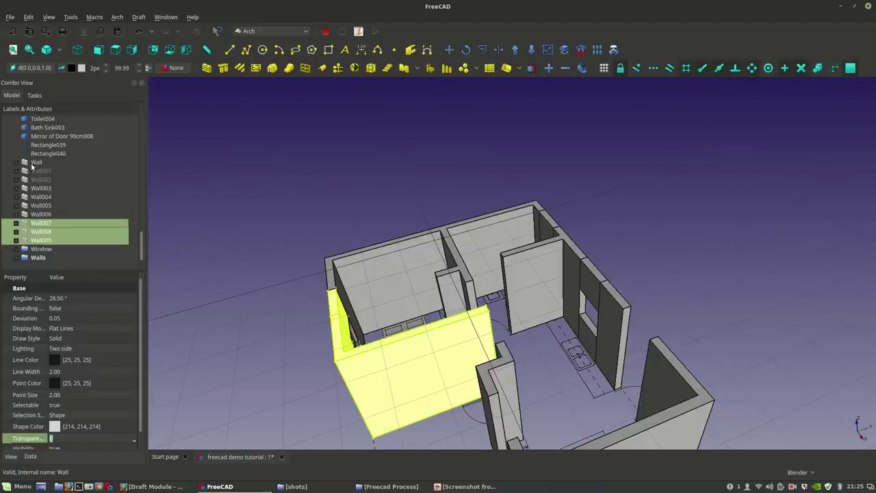
Step: Show the hidden Wall001 to check its shape and hide it again
click(33, 163)
click(35, 172)
scroll(435, 198, down, 6)
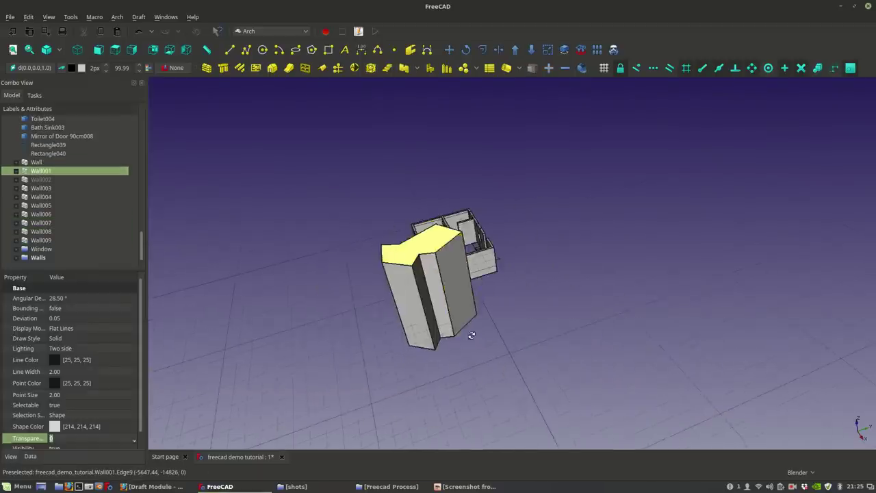
middle_drag(470, 336, 584, 313)
key(space)
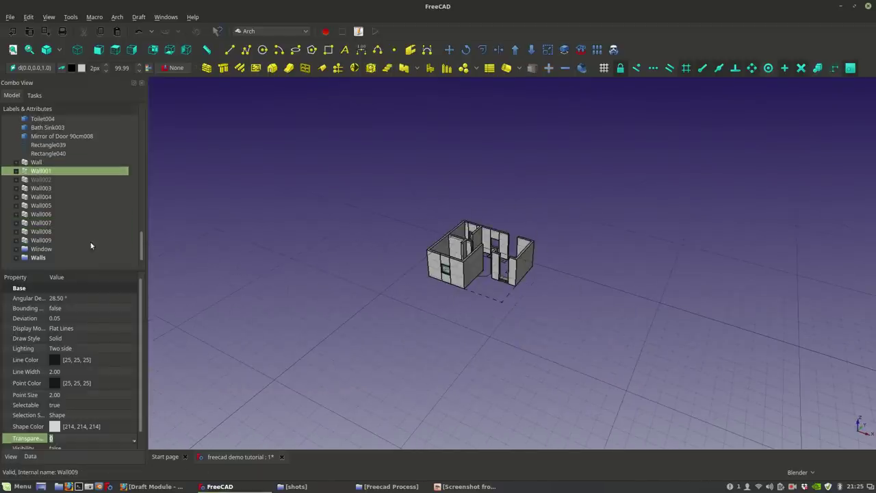
Step: Move Wall and Wall003 through Wall009 into the Walls group, leaving out the hidden Wall001 and Wall002
click(36, 162)
ctrl+click(36, 189)
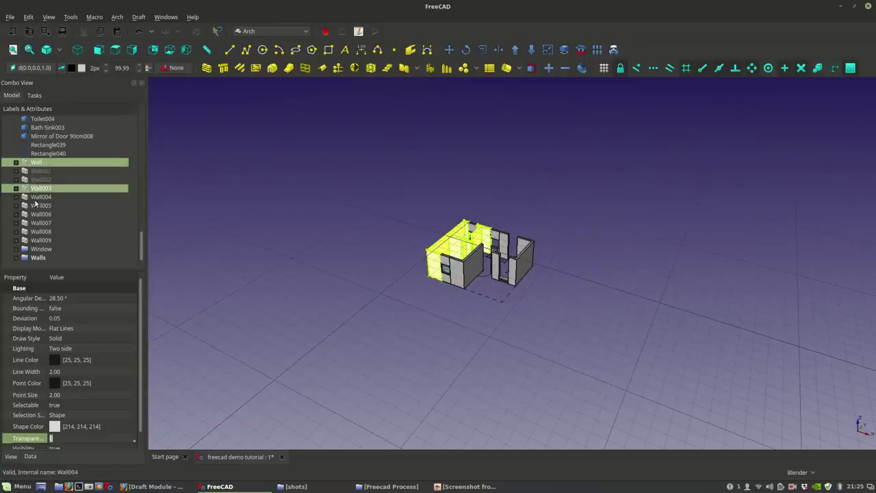
ctrl+click(36, 197)
ctrl+click(37, 205)
ctrl+click(38, 214)
ctrl+click(38, 222)
ctrl+click(39, 231)
ctrl+click(40, 240)
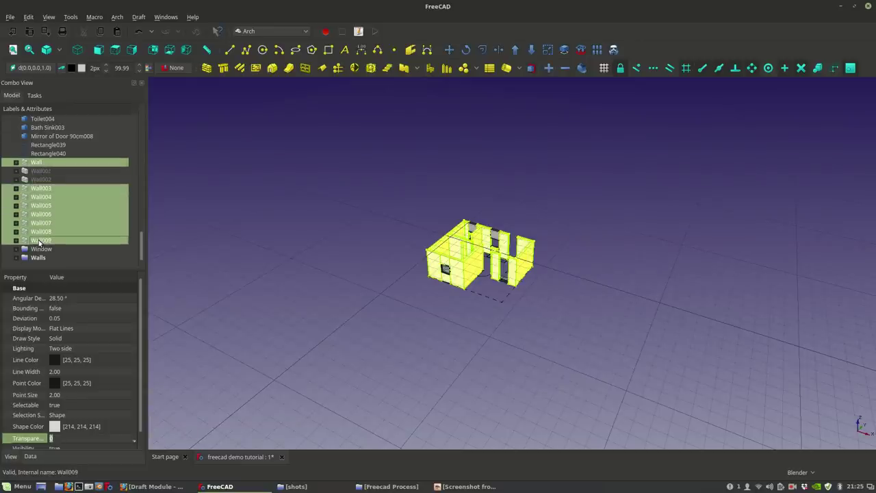
drag(38, 245, 39, 258)
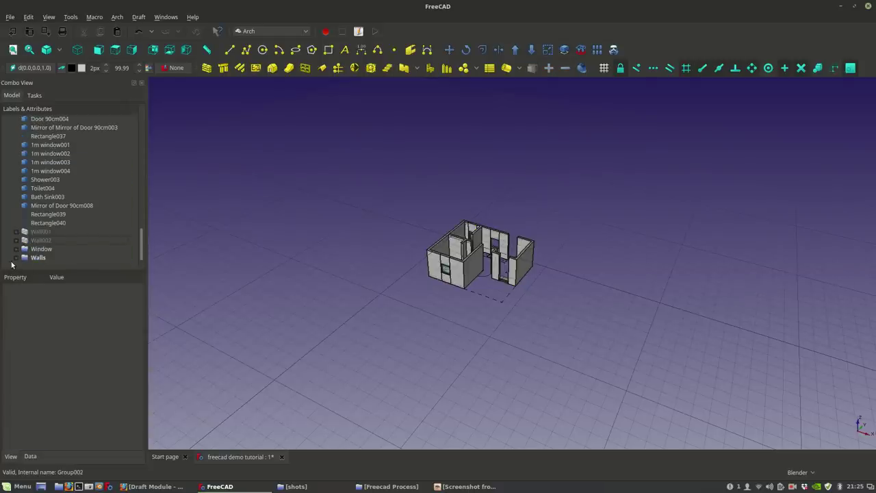
Step: Examine the contents of the Walls group and the building with its window openings from outside
click(16, 258)
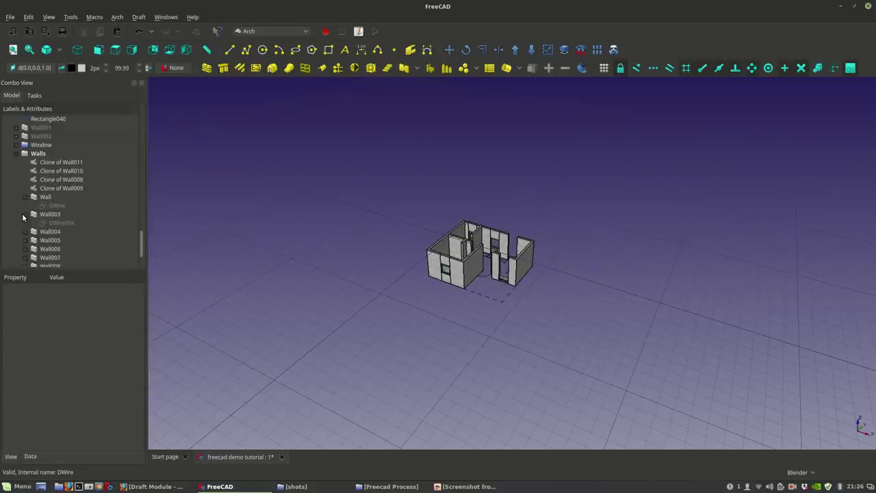
click(15, 155)
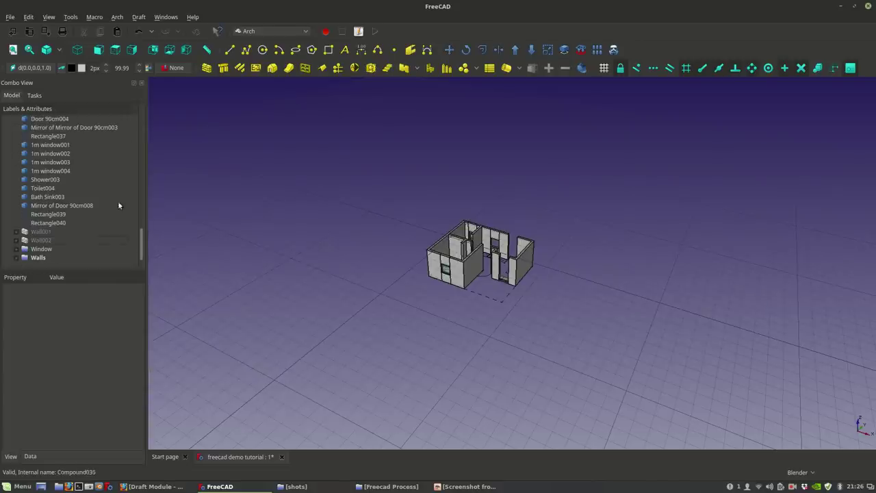
scroll(522, 298, up, 5)
scroll(490, 265, down, 4)
middle_drag(496, 292, 479, 373)
scroll(495, 353, up, 3)
scroll(529, 238, up, 3)
middle_drag(529, 238, 663, 252)
shift+middle_drag(384, 254, 487, 309)
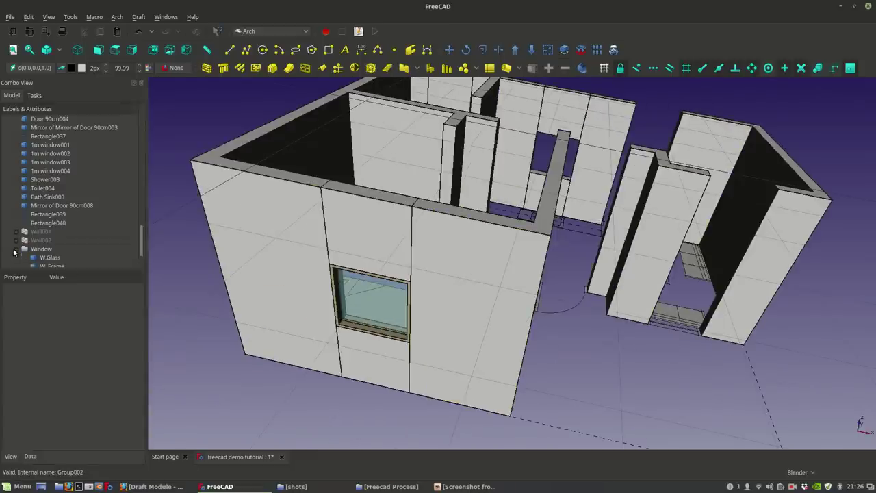
scroll(56, 268, down, 1)
click(55, 240)
ctrl+click(55, 249)
middle_drag(473, 256, 465, 178)
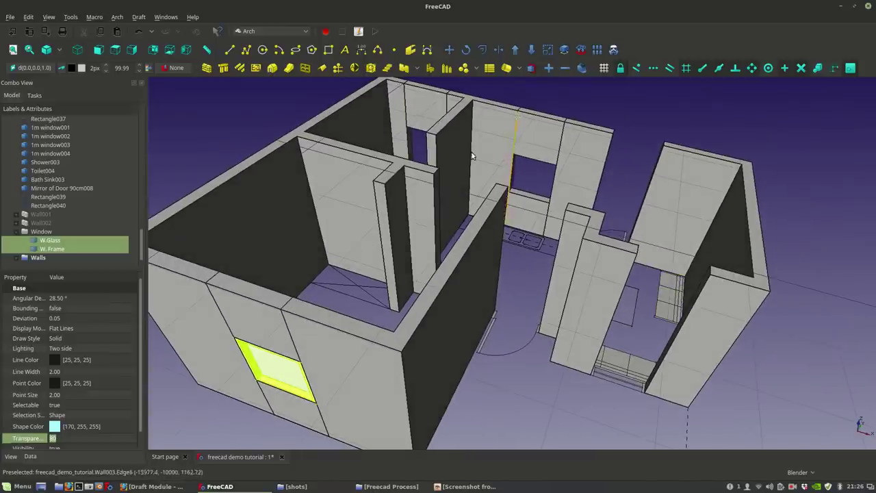
click(448, 50)
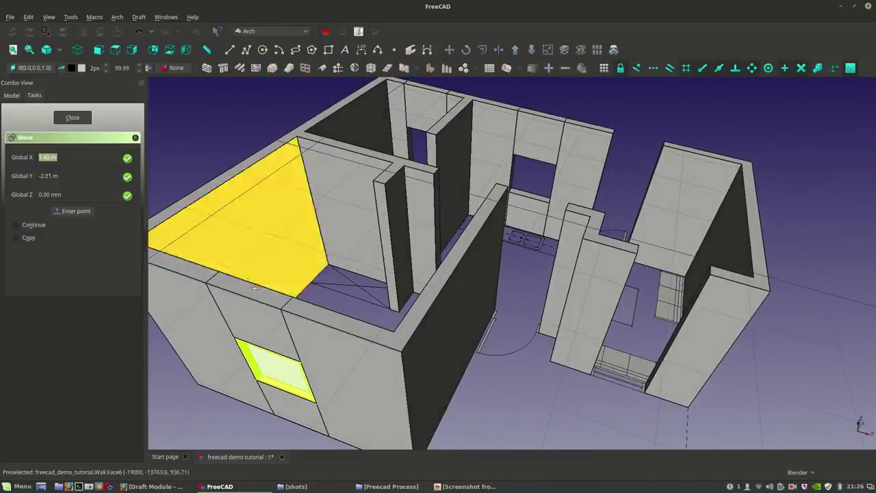
click(291, 296)
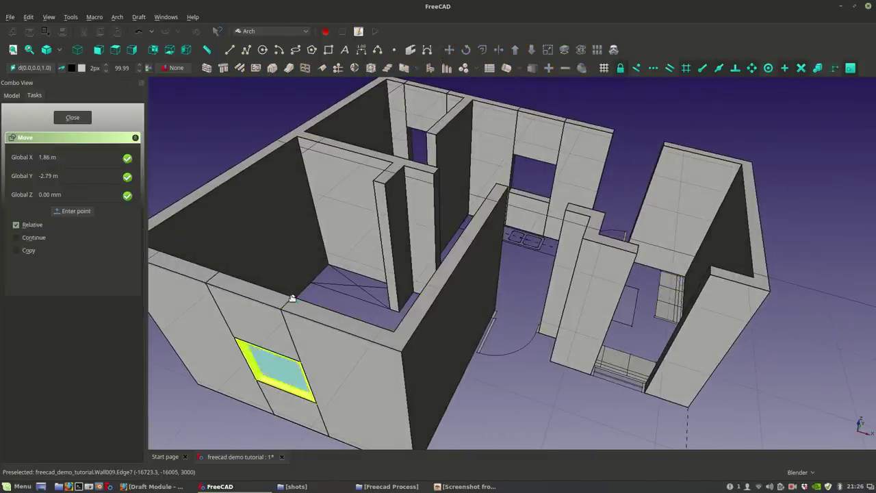
click(291, 296)
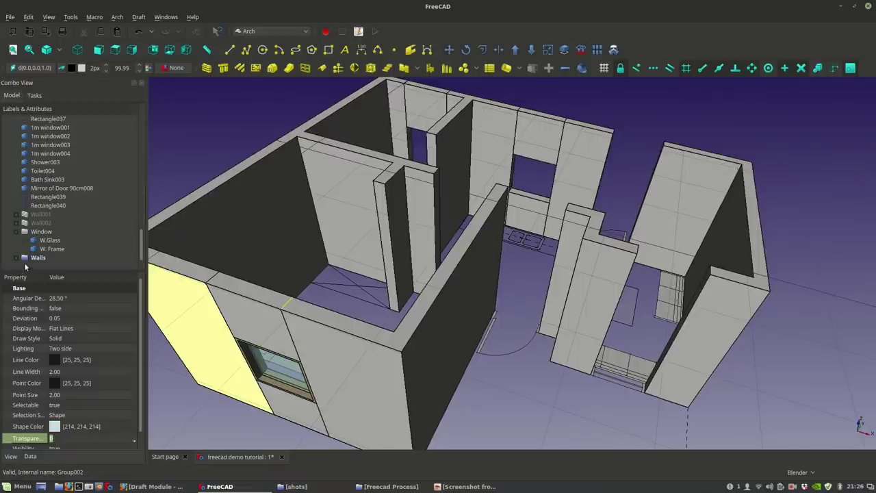
Step: Copy W.Glass and W. Frame from the bedroom window into the kitchen window opening, using the inner top wall corners as reference points
click(50, 240)
ctrl+click(52, 249)
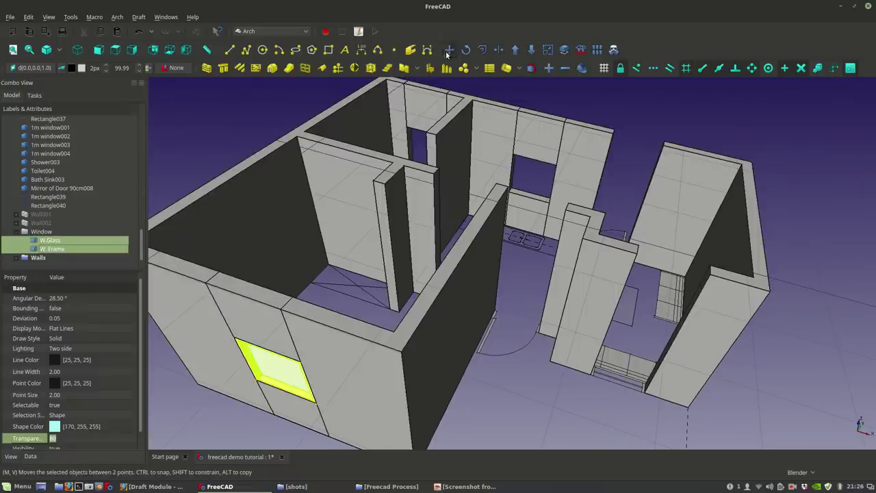
click(448, 50)
click(16, 238)
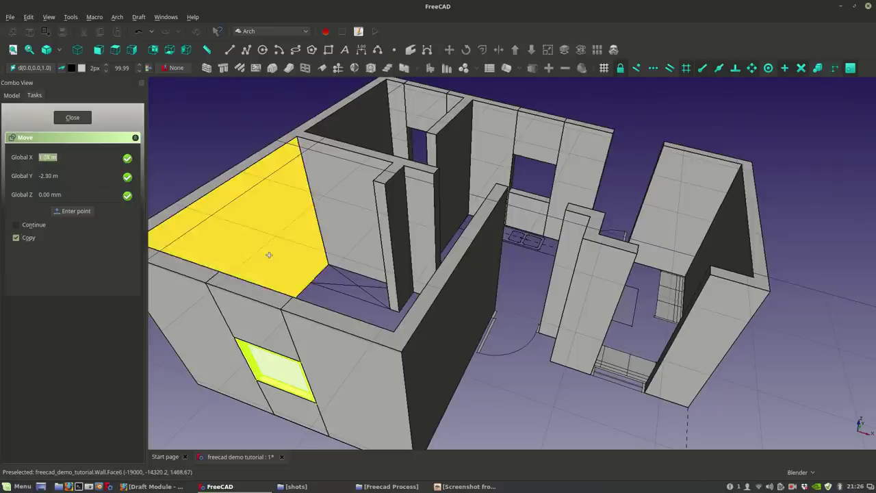
click(290, 295)
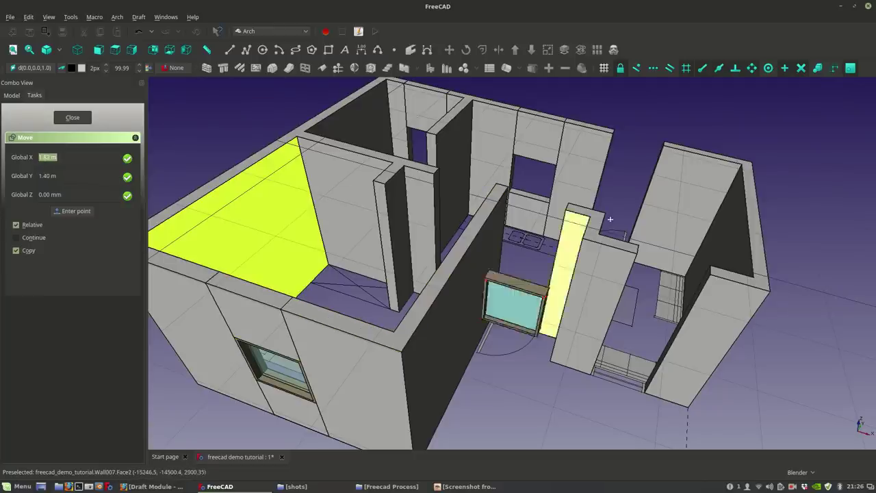
click(563, 120)
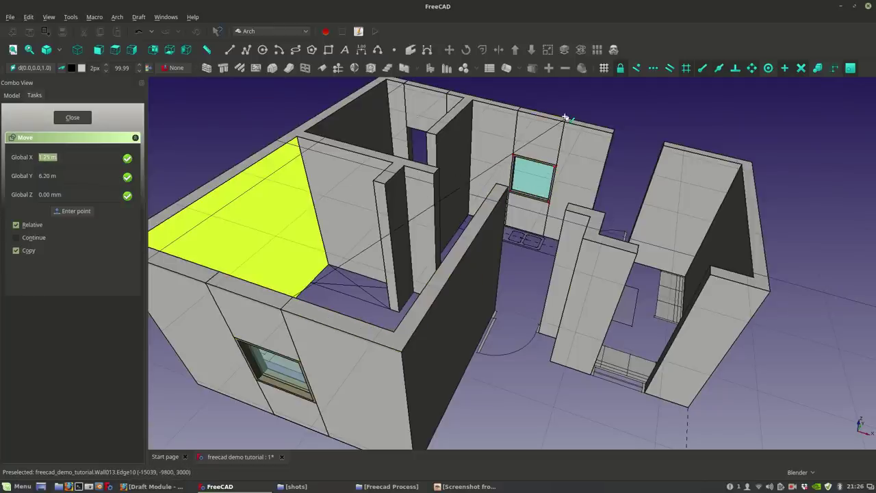
Step: Copy the kitchen window's glass and frame into the bathroom window opening, using the inner top wall corners as reference points
middle_drag(575, 149, 548, 220)
scroll(548, 219, up, 4)
scroll(548, 220, down, 3)
scroll(595, 263, up, 4)
click(615, 255)
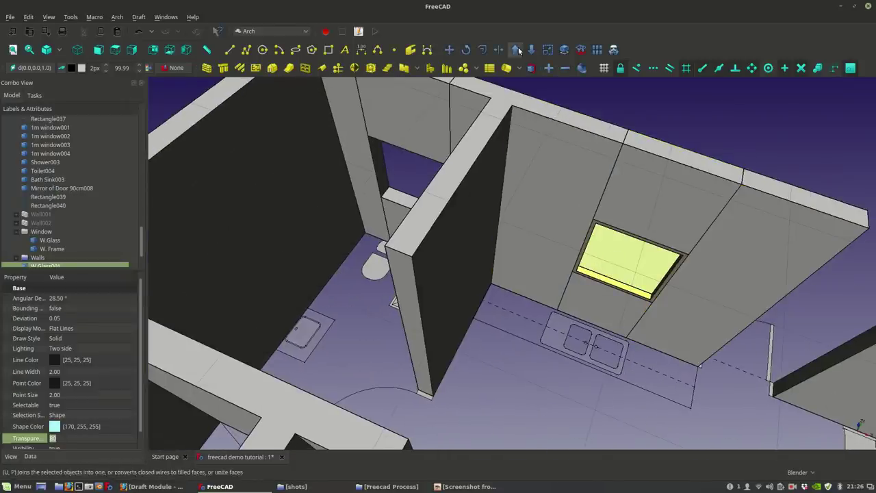
click(449, 50)
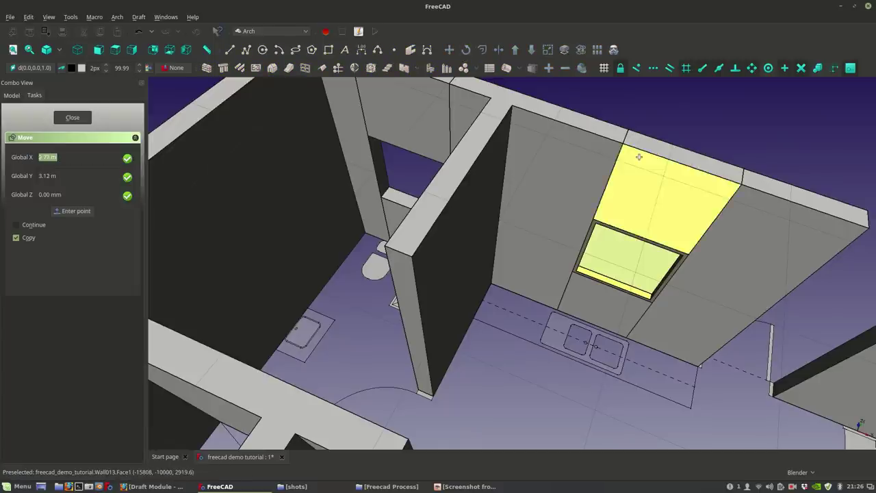
click(622, 143)
shift+middle_drag(488, 123, 556, 216)
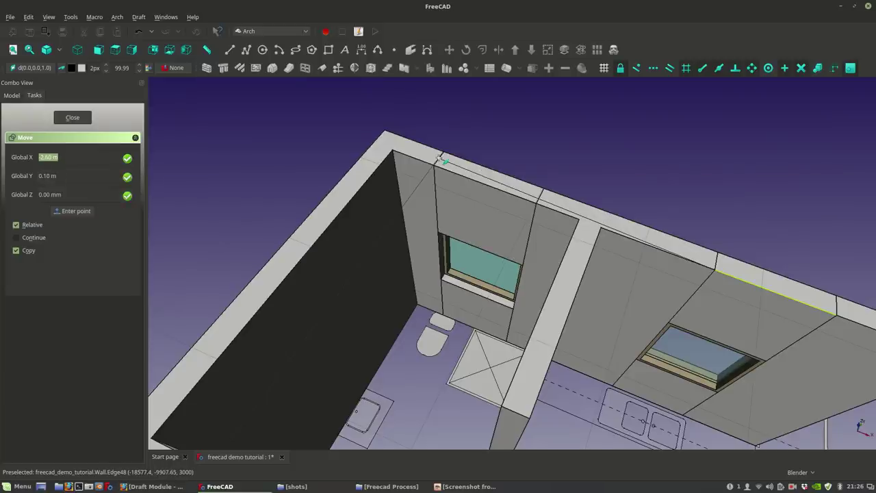
click(435, 165)
middle_drag(435, 165, 685, 342)
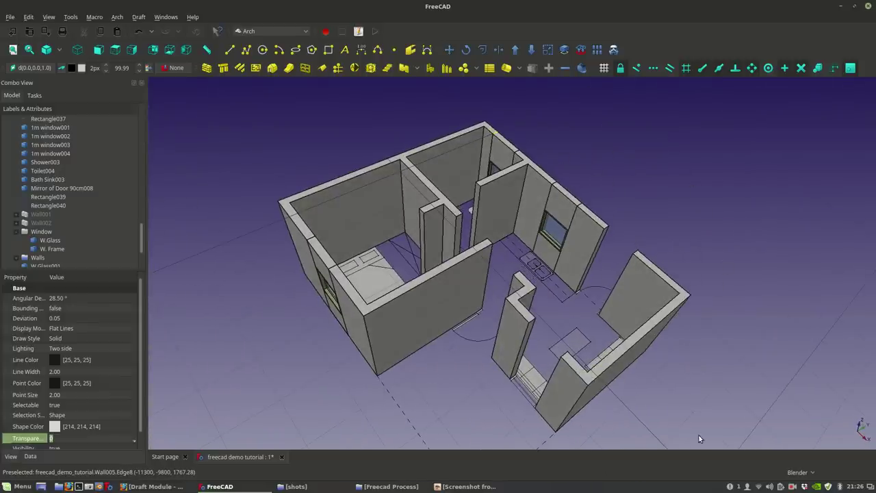
Step: Set the working plane to Top
middle_drag(618, 297, 719, 318)
scroll(396, 336, up, 3)
scroll(415, 325, up, 2)
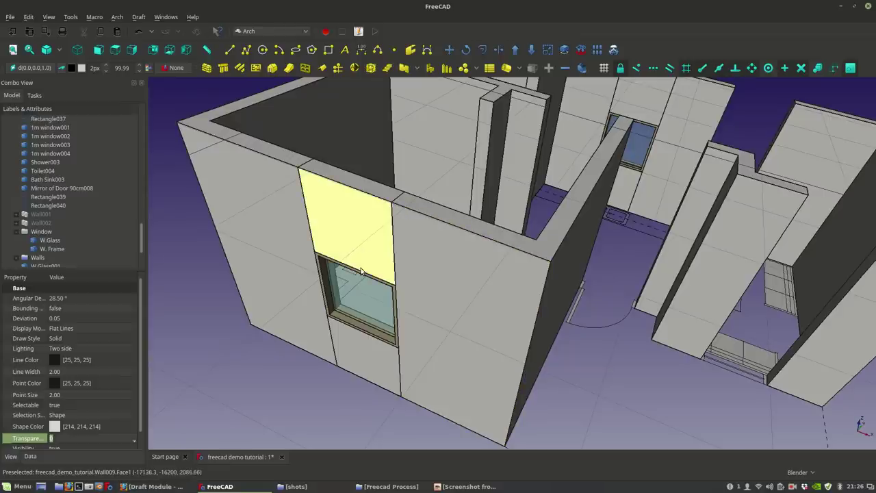
scroll(426, 264, up, 5)
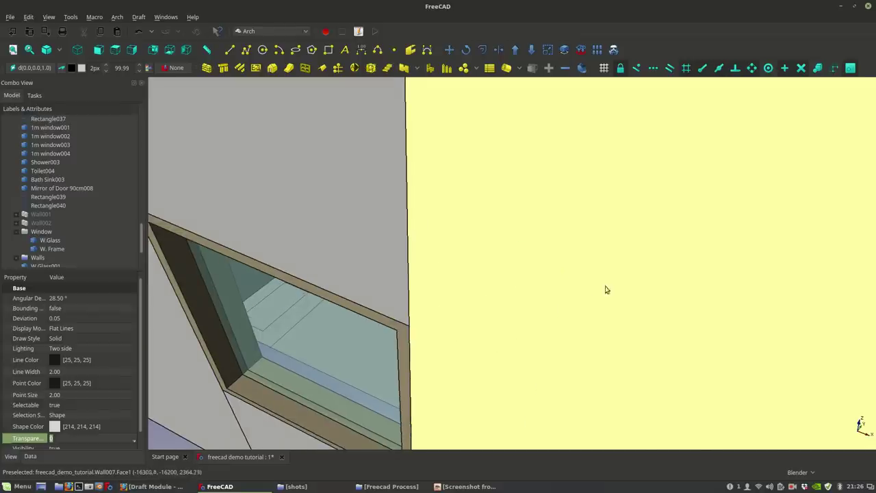
scroll(658, 293, down, 5)
middle_drag(657, 293, 508, 290)
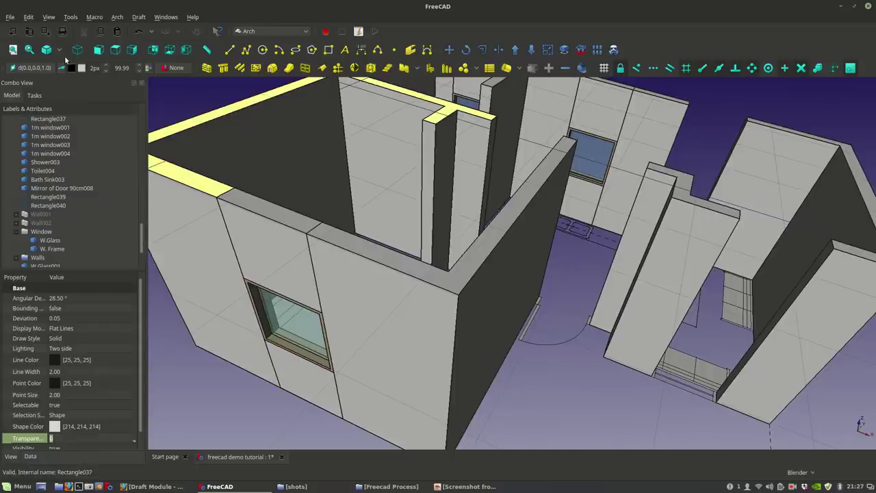
click(35, 68)
click(30, 178)
Step: Hide the wall pieces above and below the bedroom window along with W.Glass and W. Frame
middle_drag(390, 297, 655, 350)
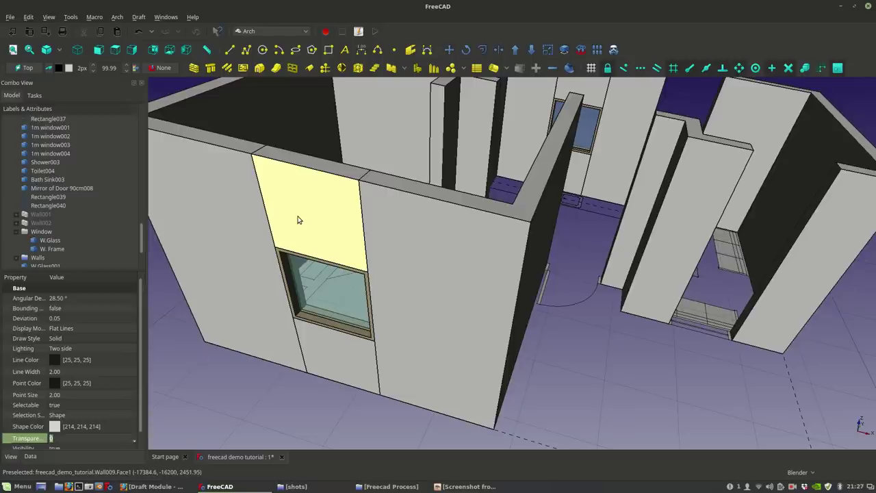
scroll(320, 242, down, 10)
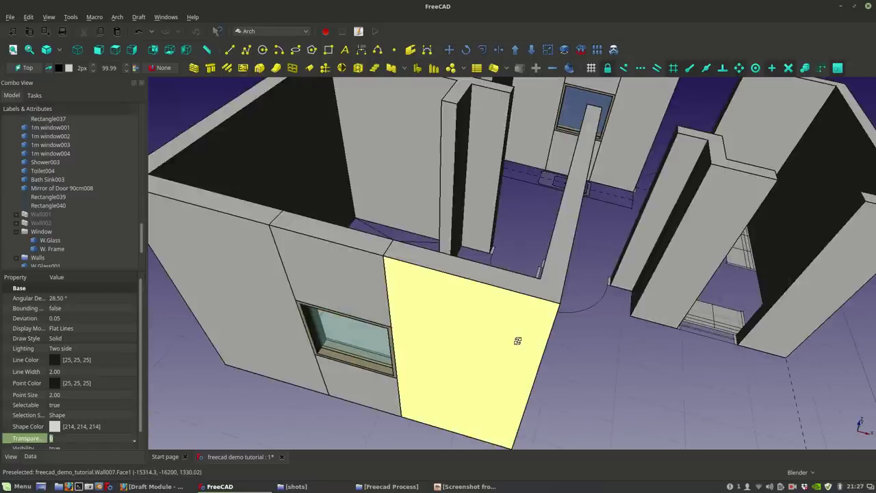
scroll(430, 303, up, 5)
scroll(393, 288, down, 4)
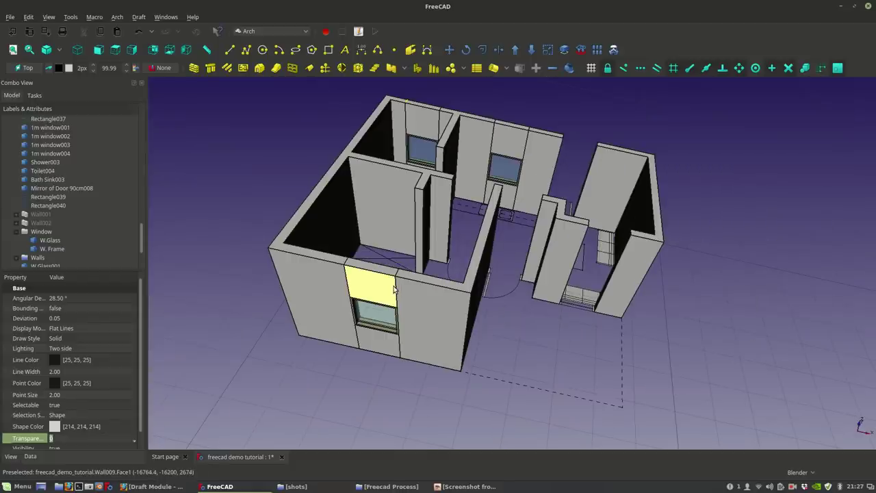
key(space)
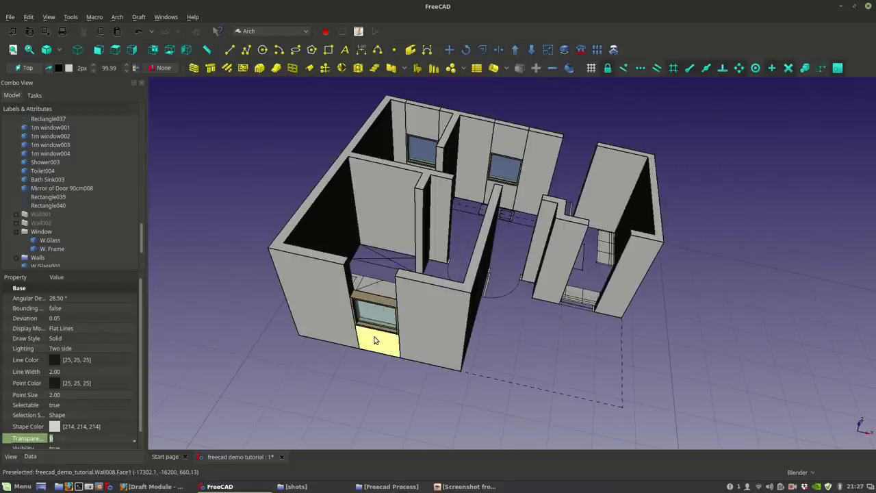
click(377, 320)
key(space)
click(377, 326)
key(space)
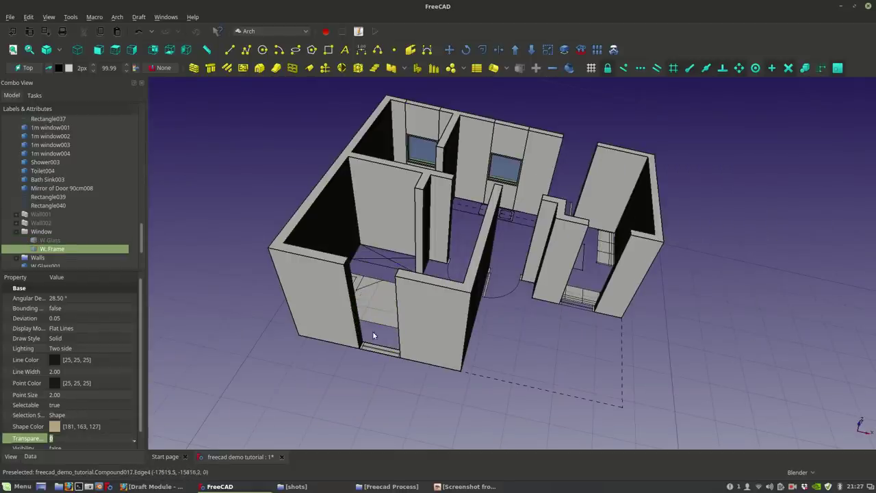
Step: Select the base rectangle on the floor of the bedroom window opening and locate it in the model tree
scroll(371, 347, up, 3)
click(372, 350)
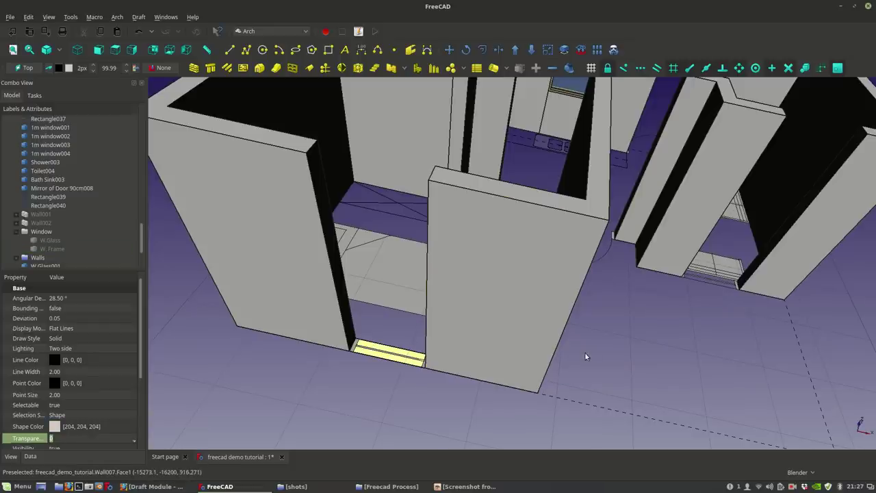
click(116, 50)
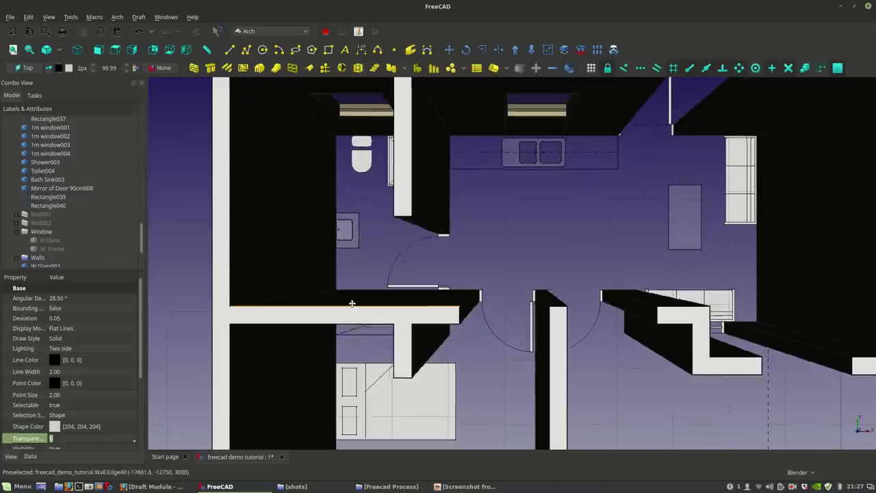
scroll(449, 362, up, 5)
scroll(521, 322, up, 5)
shift+middle_drag(475, 245, 487, 257)
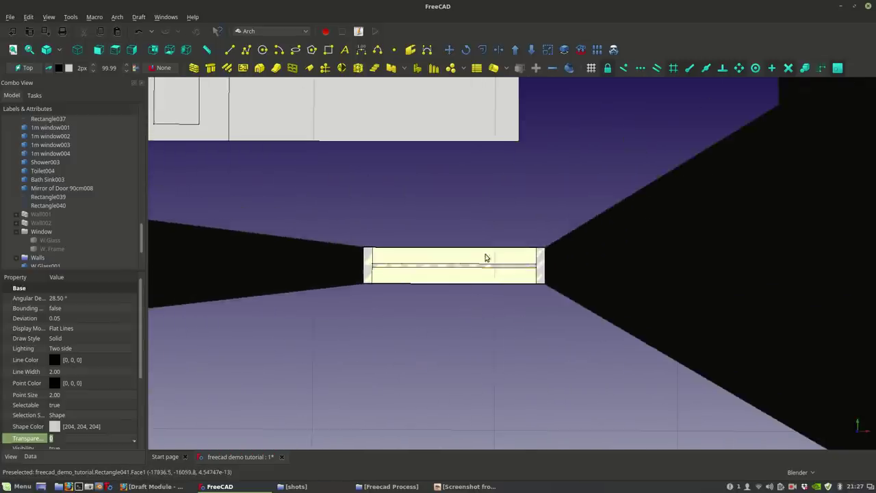
scroll(484, 258, up, 4)
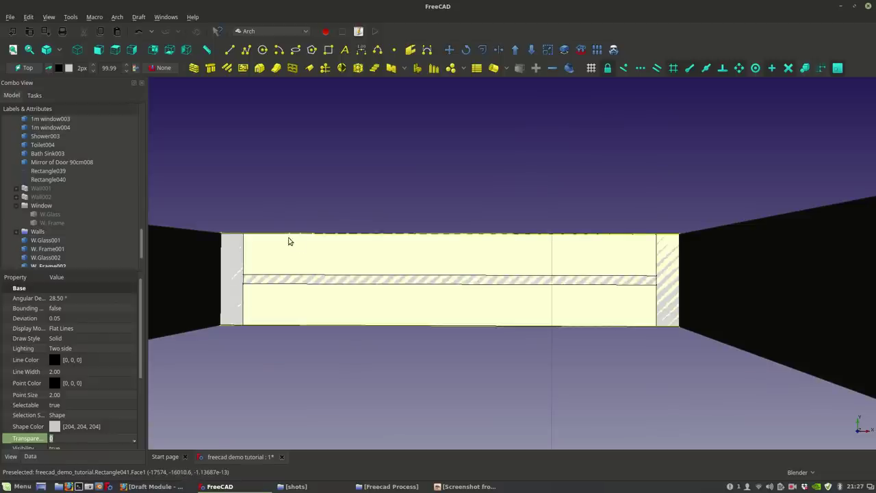
right_click(288, 256)
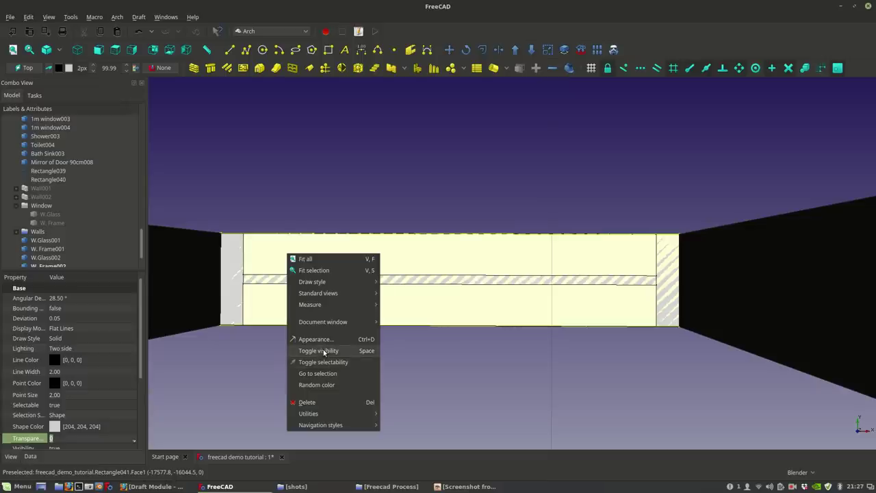
click(320, 375)
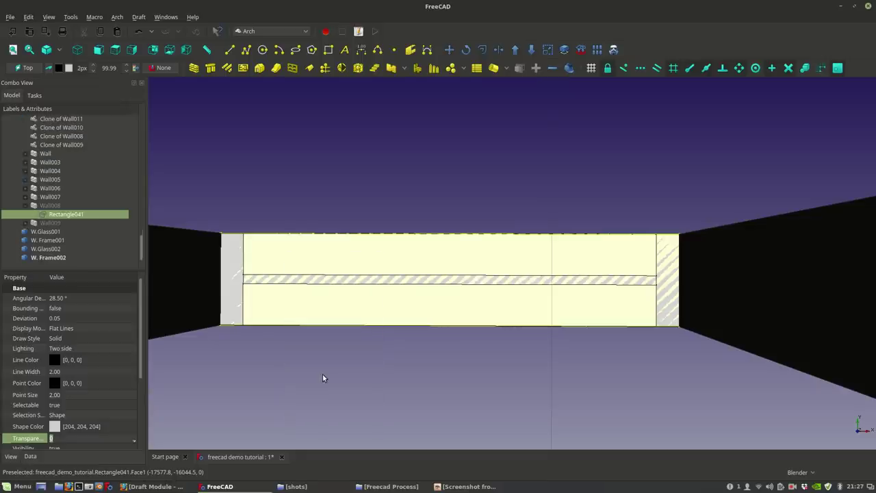
Step: Rename Rectangle041 under Wall008 as window wall
scroll(405, 304, down, 5)
shift+middle_drag(475, 308, 462, 419)
scroll(421, 348, down, 3)
middle_drag(424, 348, 446, 309)
scroll(383, 325, up, 3)
right_click(74, 216)
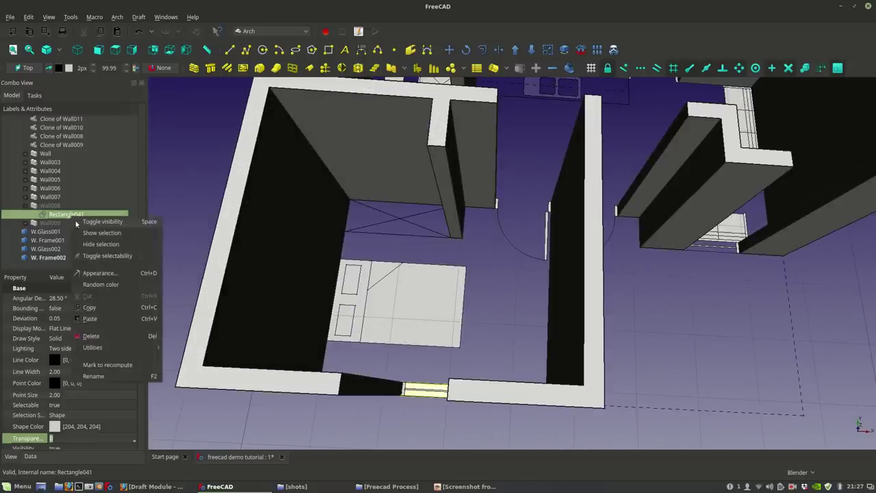
click(107, 376)
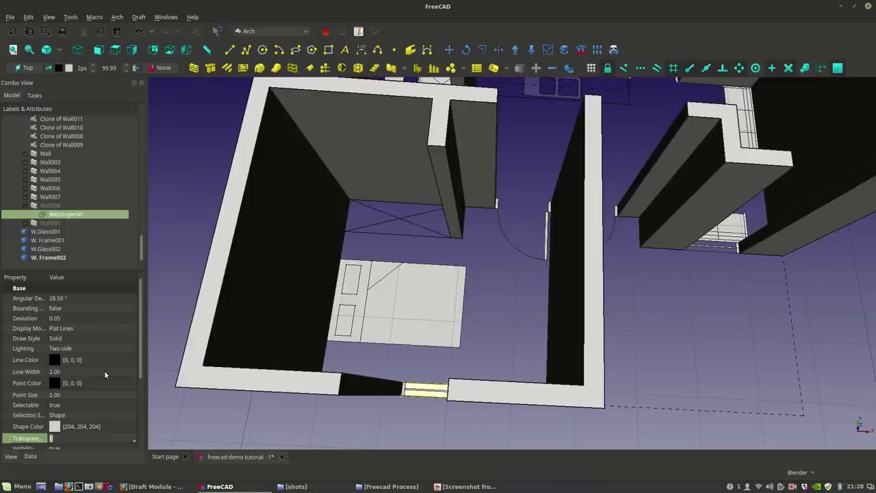
text(window wall)
key(Return)
Step: Switch to the Draft workbench with the window wall rectangle still selected
middle_drag(365, 414, 331, 432)
scroll(496, 279, down, 3)
shift+middle_drag(496, 278, 494, 319)
scroll(459, 388, up, 3)
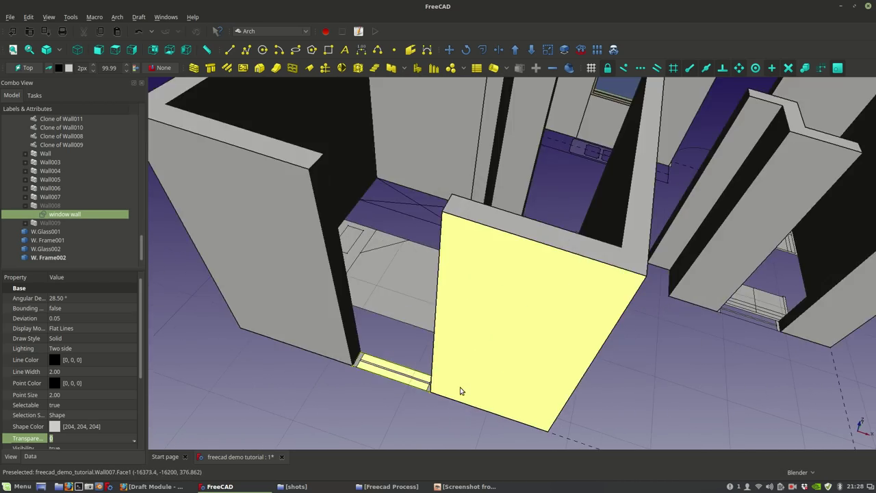
middle_drag(459, 387, 463, 412)
scroll(462, 413, down, 3)
mouse_move(487, 357)
middle_down()
mouse_move(479, 372)
mouse_move(471, 351)
middle_up()
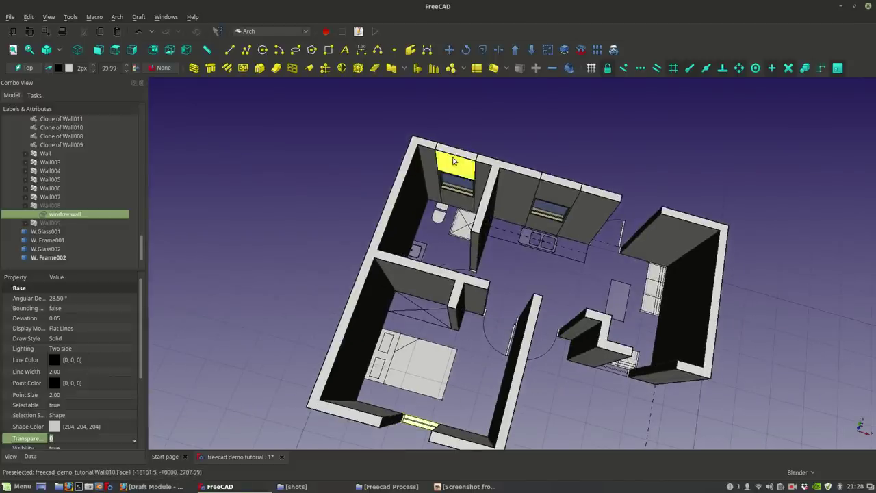
middle_drag(442, 346, 487, 308)
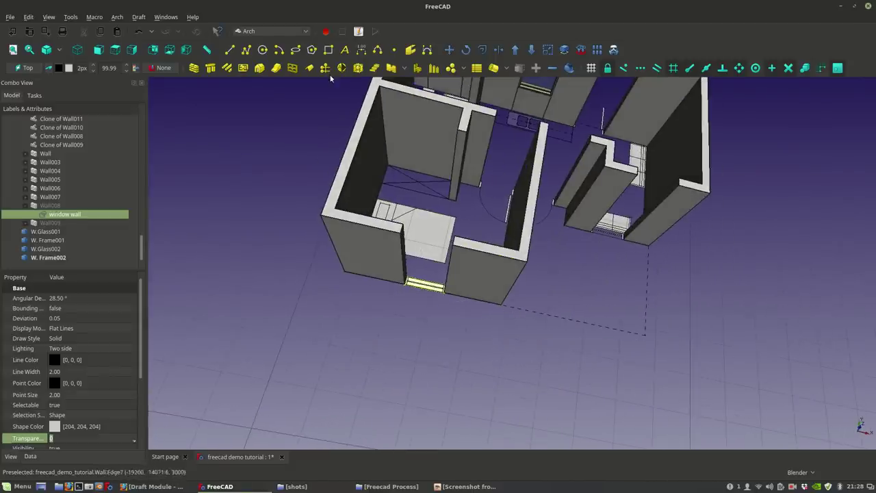
click(281, 31)
click(266, 79)
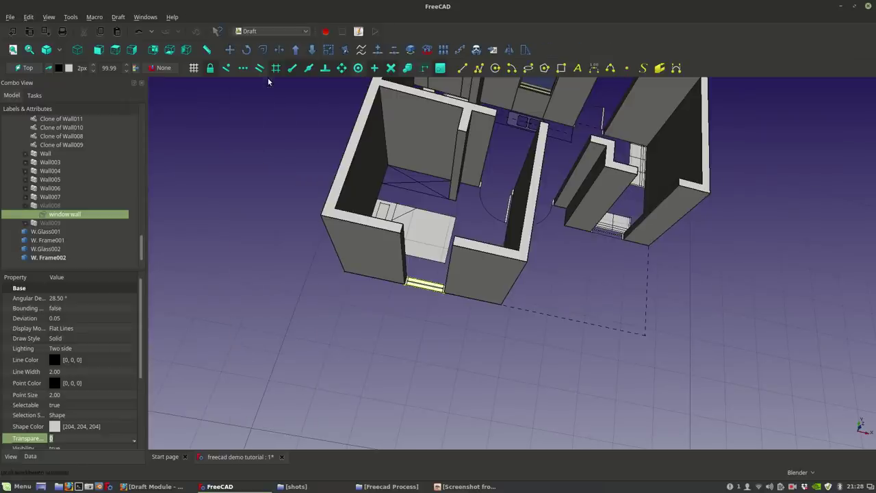
Step: Edit the window wall rectangle and move its outer corner node to a point in front of the bedroom's outer wall
scroll(442, 272, up, 3)
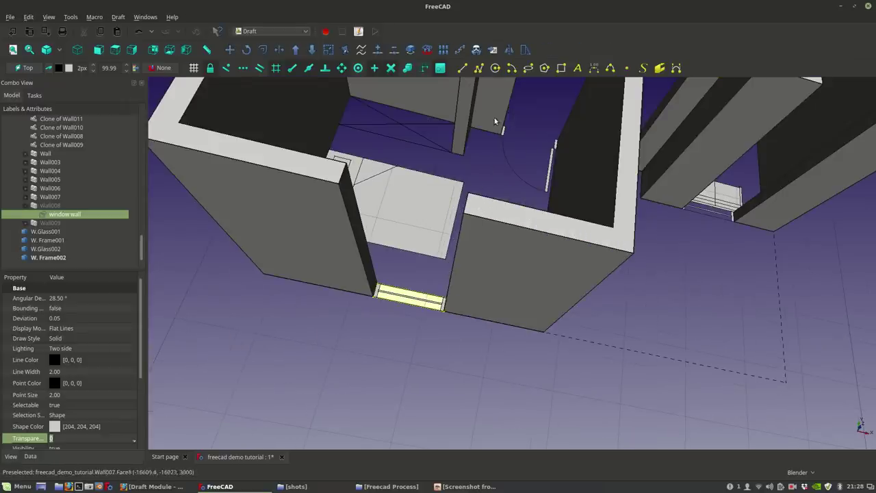
click(345, 53)
scroll(453, 297, up, 6)
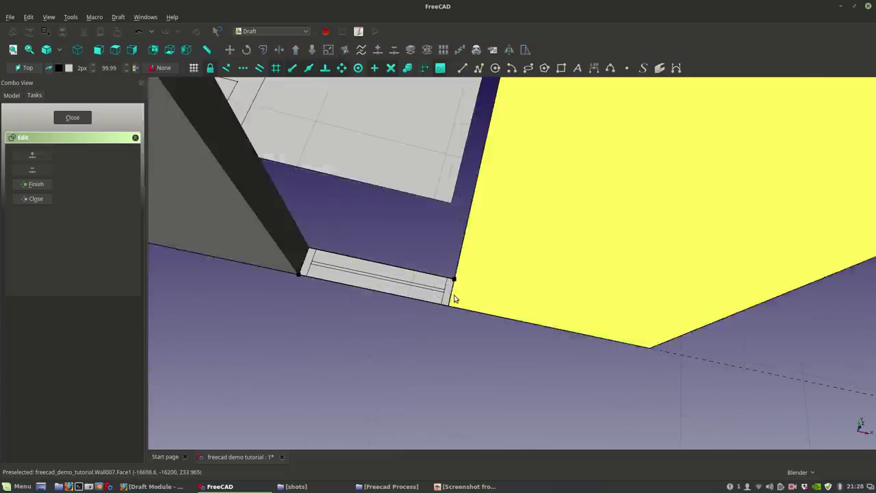
middle_drag(473, 299, 486, 285)
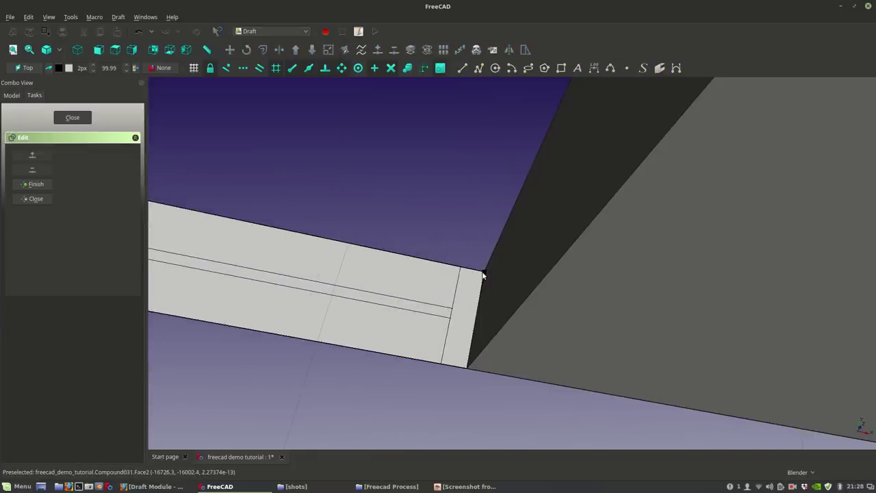
click(483, 276)
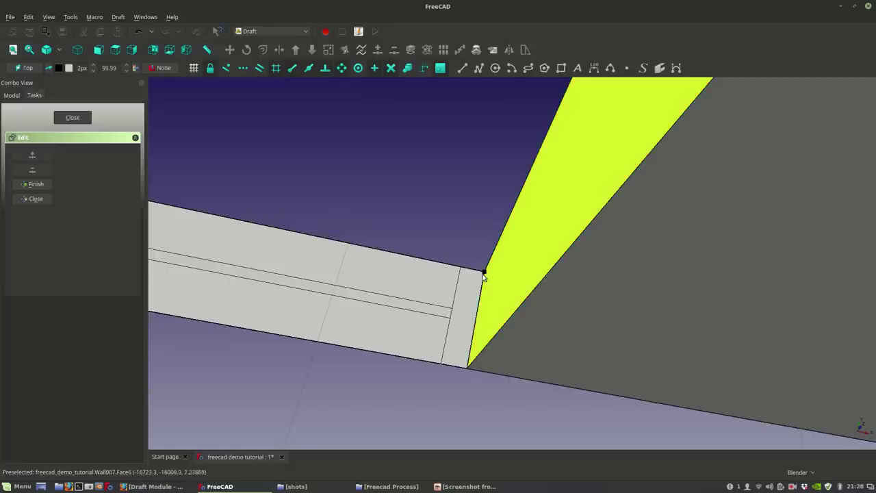
scroll(514, 312, down, 7)
scroll(442, 312, up, 7)
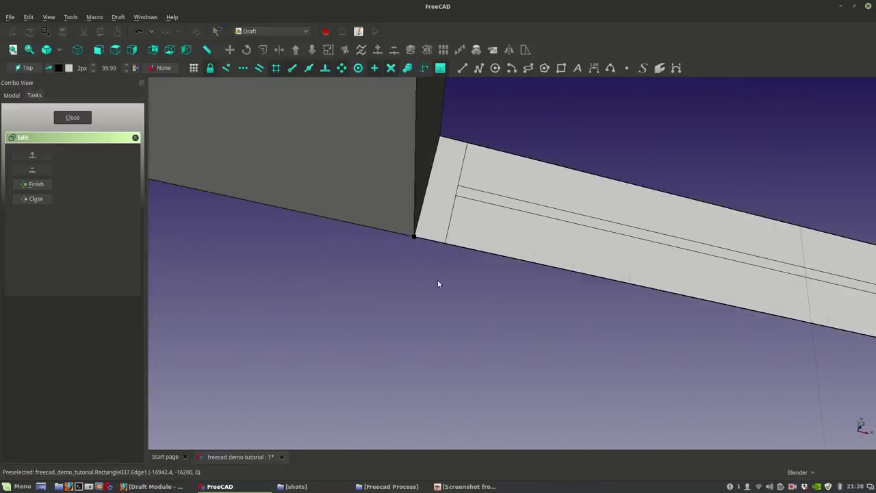
click(414, 237)
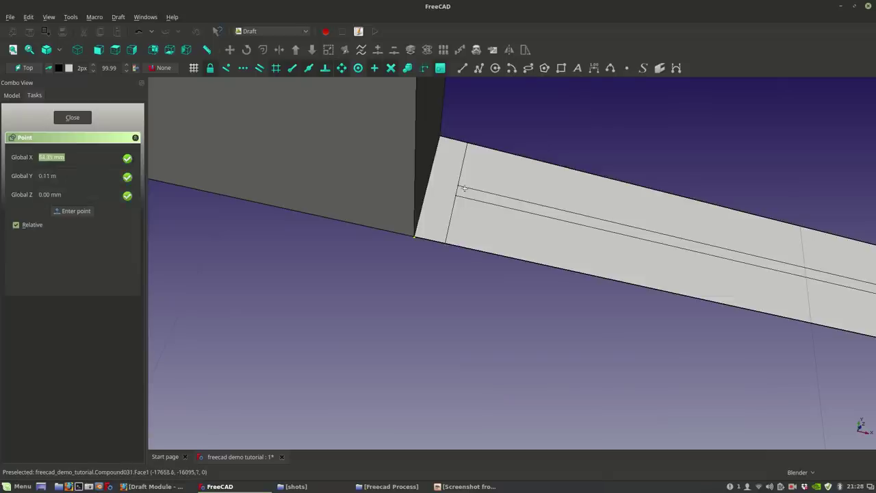
scroll(515, 265, down, 5)
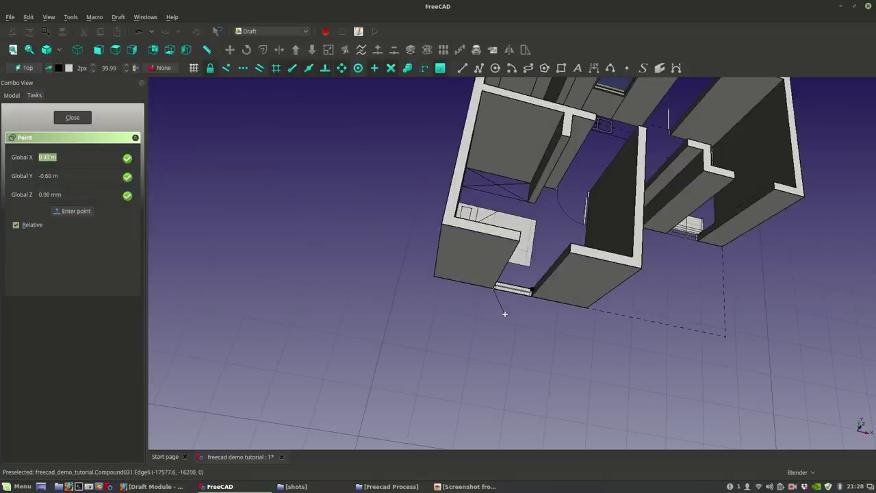
scroll(508, 308, up, 5)
click(508, 307)
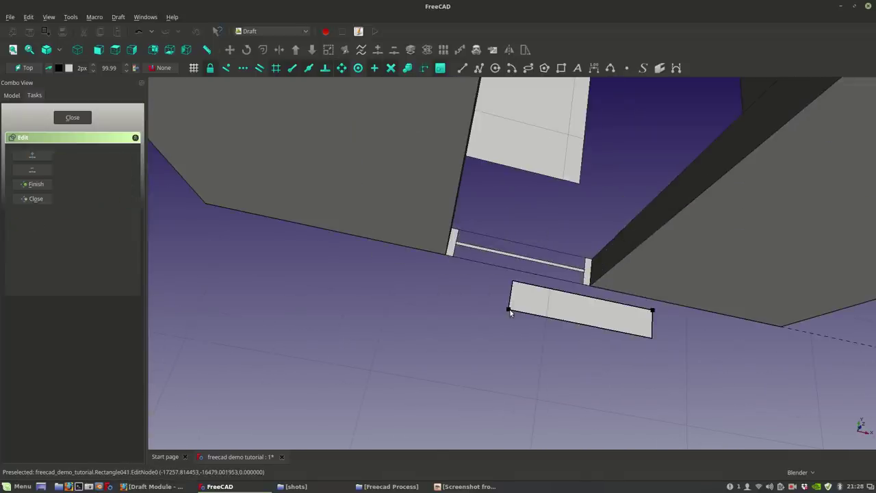
Step: Examine the moved window wall rectangle and the wall pieces around the bathroom and kitchen windows from several sides
scroll(520, 311, down, 5)
scroll(561, 342, down, 4)
shift+middle_drag(544, 347, 504, 403)
scroll(505, 299, up, 6)
scroll(472, 343, down, 6)
middle_drag(472, 342, 505, 342)
scroll(523, 284, up, 5)
middle_drag(513, 288, 482, 277)
scroll(505, 328, down, 8)
scroll(500, 289, down, 3)
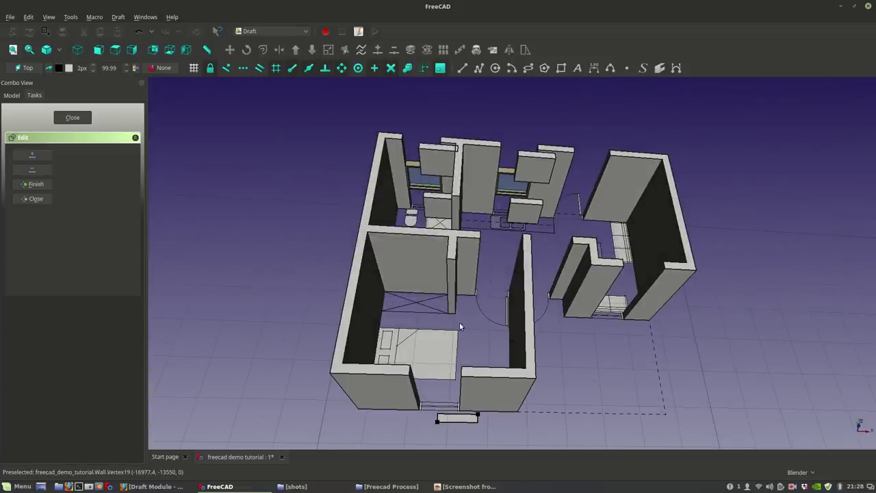
scroll(439, 379, up, 5)
scroll(403, 385, down, 2)
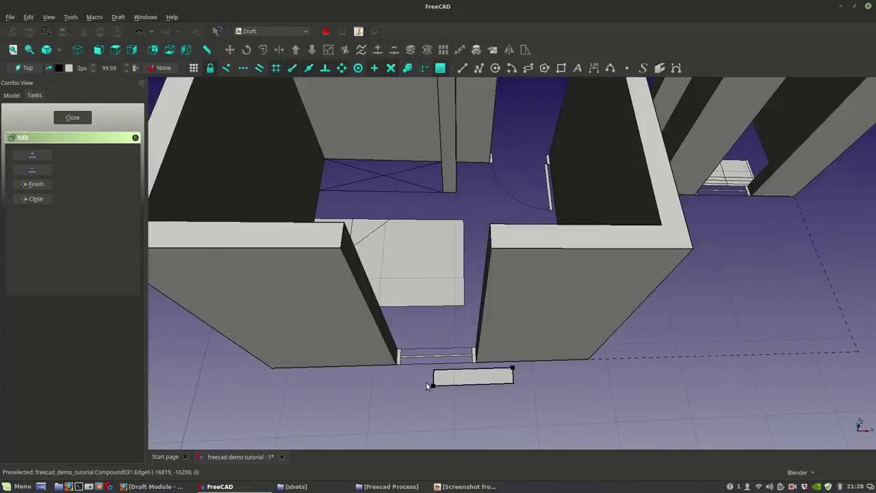
middle_drag(718, 373, 622, 376)
scroll(620, 376, down, 4)
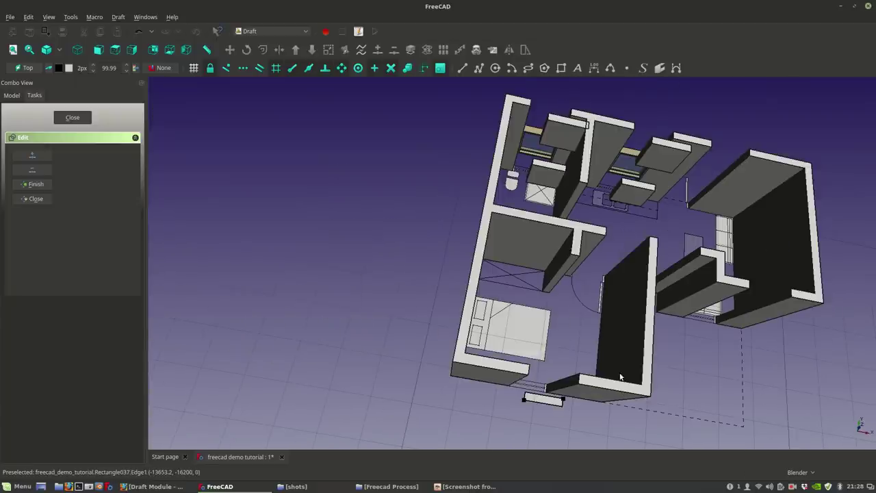
Step: Switch to an orthographic top view and move the window wall rectangle's inner corner node to the bedroom window opening's right jamb
click(115, 50)
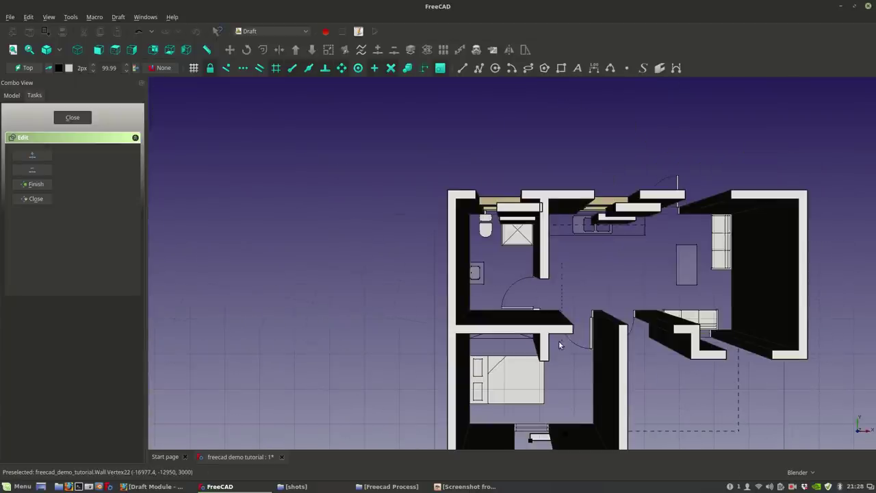
scroll(472, 253, up, 4)
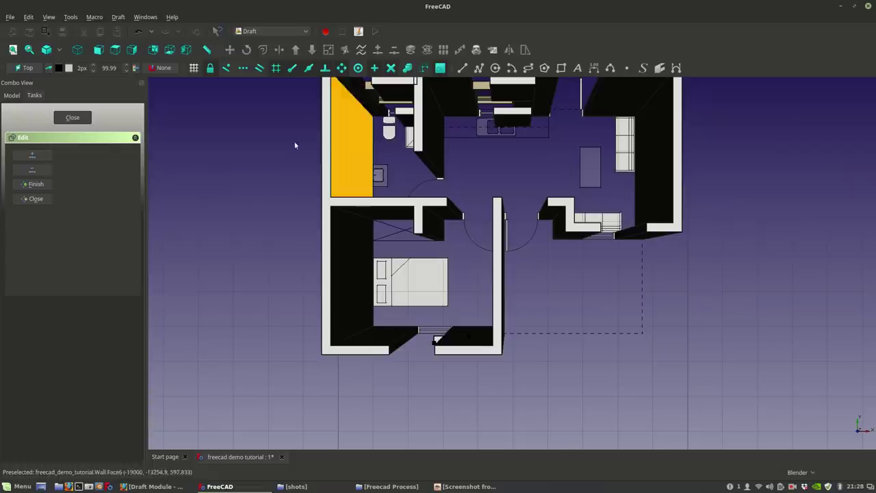
click(48, 17)
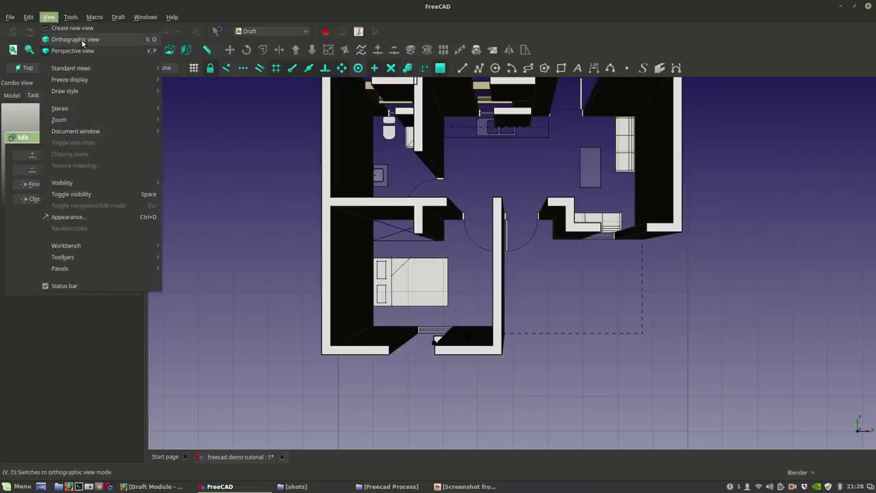
click(83, 39)
scroll(479, 354, up, 5)
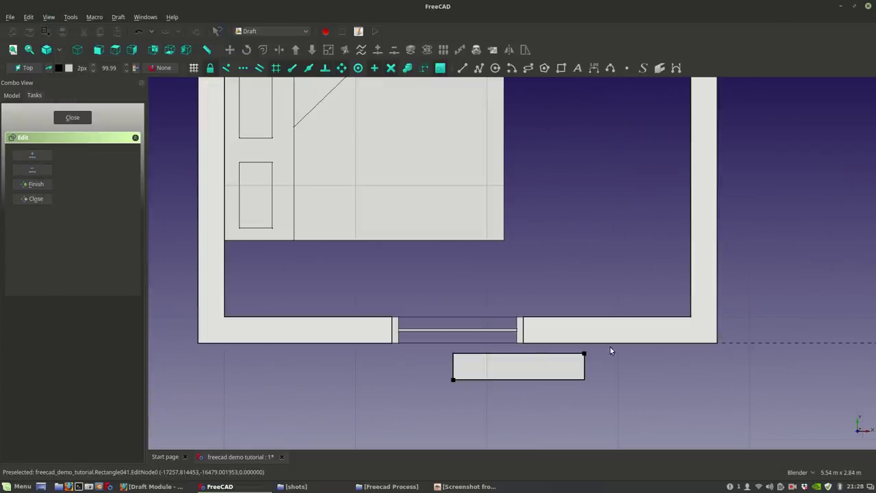
click(585, 354)
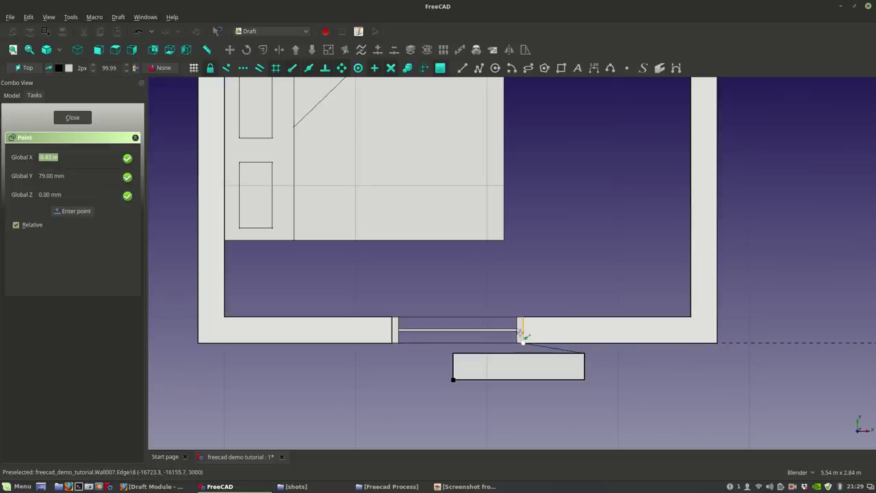
click(517, 320)
Step: Move the rectangle's base node to the bedroom window opening's outer left jamb corner and its opposite node to the inner right jamb corner
scroll(516, 320, down, 5)
scroll(520, 301, up, 2)
mouse_move(540, 315)
middle_down()
mouse_move(559, 334)
mouse_move(551, 295)
mouse_move(534, 305)
middle_up()
scroll(532, 223, up, 4)
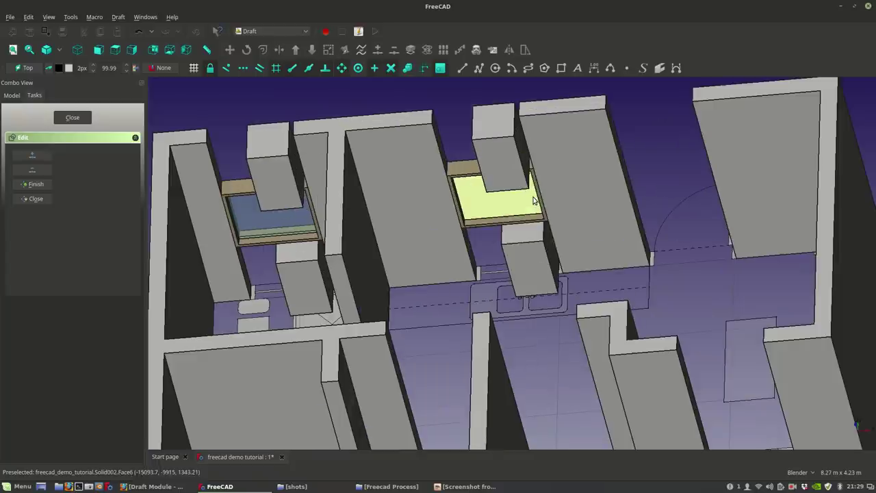
scroll(533, 221, down, 3)
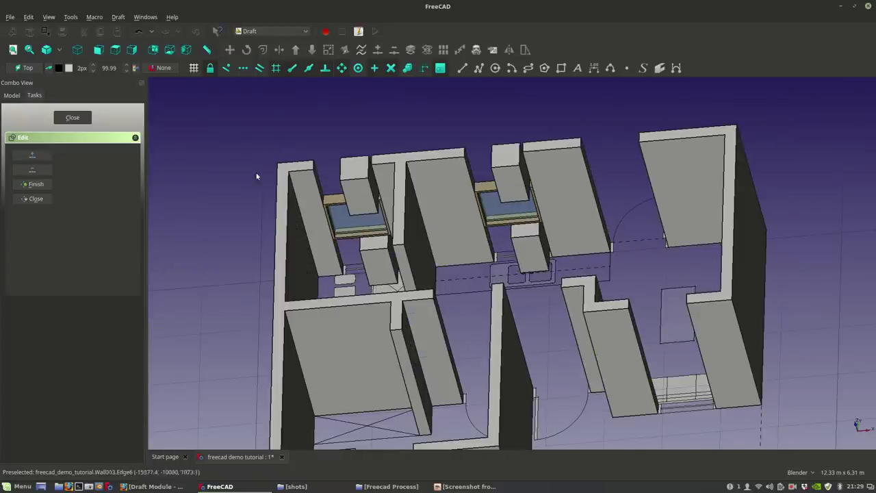
click(108, 57)
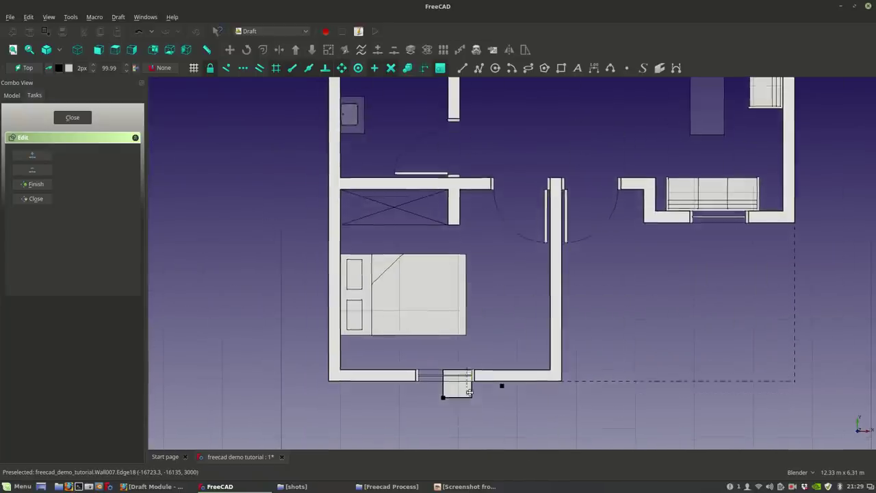
scroll(468, 392, up, 5)
click(425, 327)
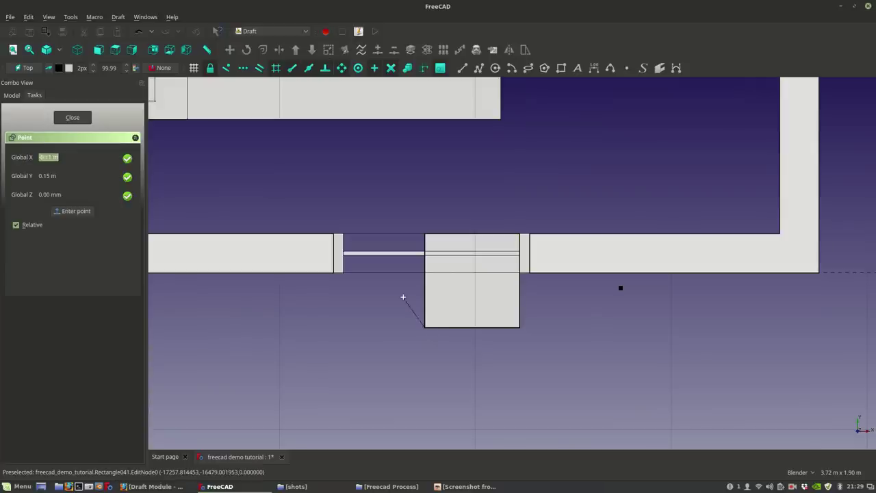
click(343, 271)
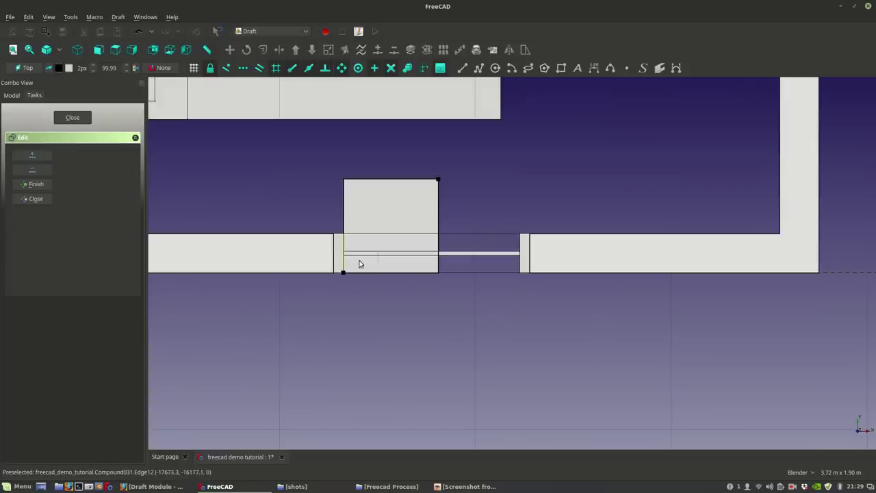
click(437, 180)
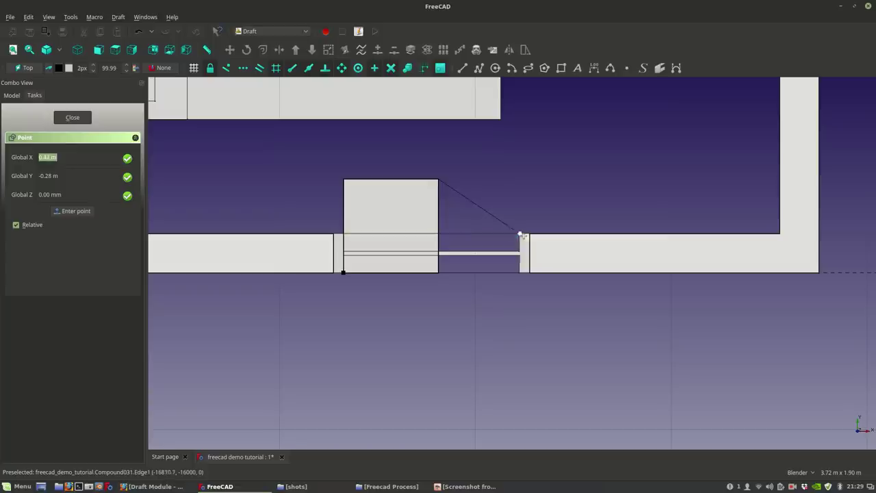
click(520, 235)
Step: Examine the resized rectangle in the bedroom window opening and the cloned wall pieces around the bathroom and kitchen windows
middle_drag(512, 345, 470, 418)
scroll(439, 274, down, 2)
shift+middle_drag(438, 273, 451, 331)
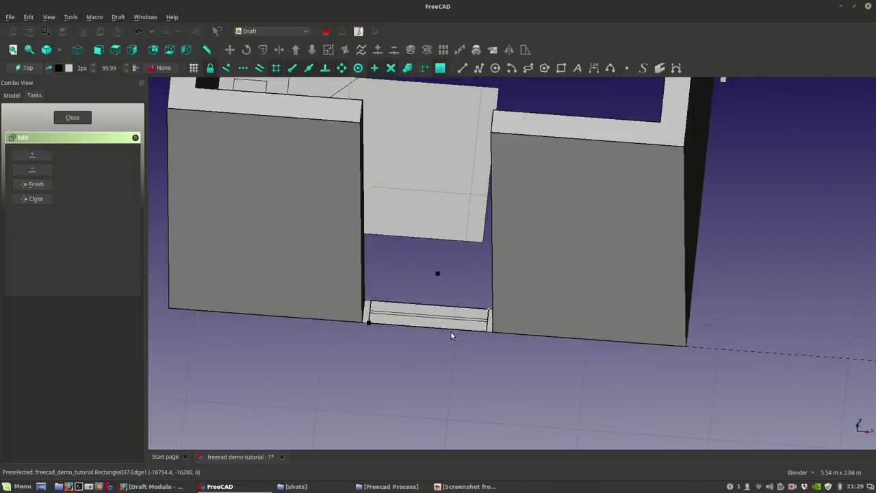
scroll(470, 286, down, 2)
shift+middle_drag(470, 288, 457, 441)
scroll(460, 148, down, 2)
shift+middle_drag(460, 148, 444, 357)
scroll(568, 149, up, 8)
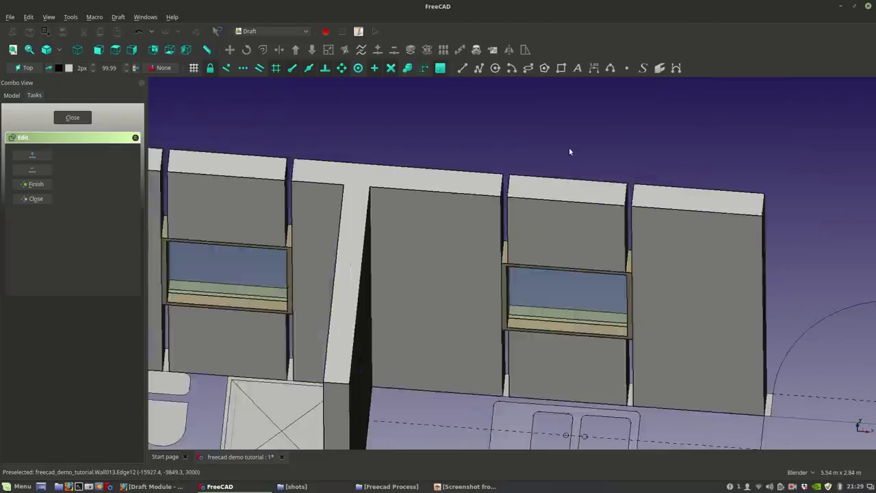
scroll(527, 280, down, 2)
scroll(557, 231, down, 2)
shift+middle_drag(515, 395, 526, 156)
Step: Return to the top view of the bedroom window and finish editing the window wall rectangle
click(115, 49)
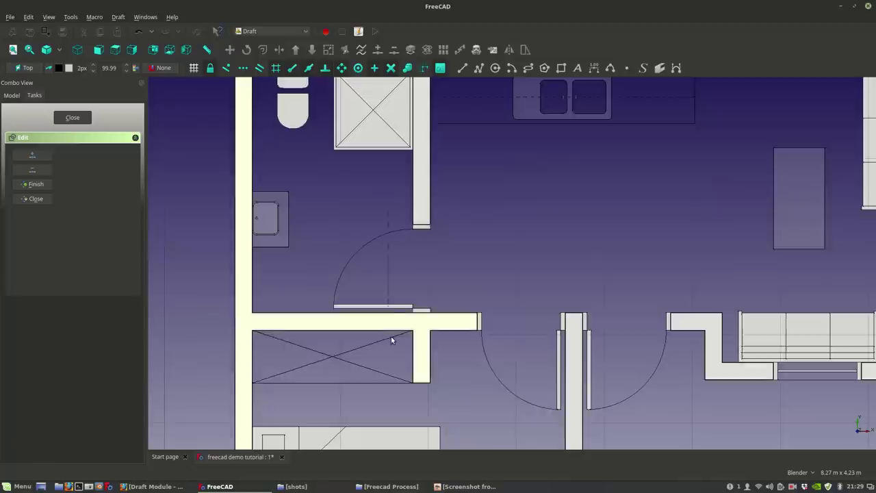
scroll(475, 371, up, 8)
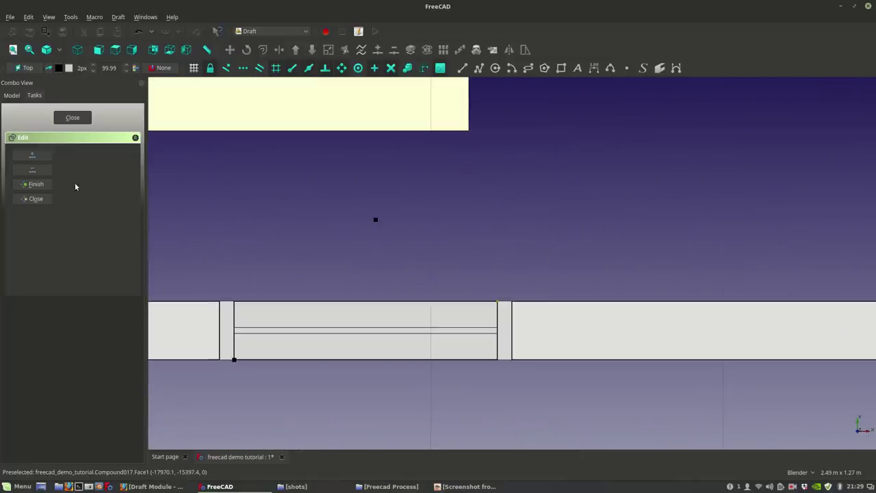
click(46, 184)
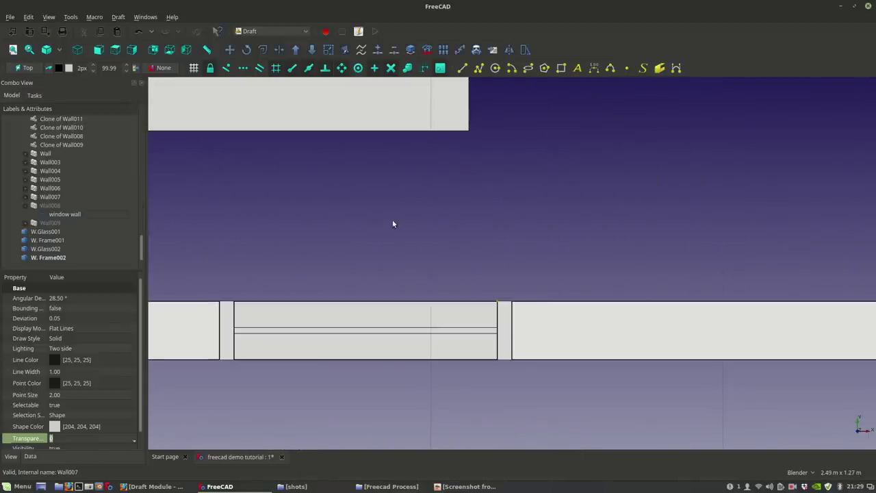
Step: Edit the window wall rectangle again, snapping its inner right node and outer left base node to the adjoining wall ends
click(55, 214)
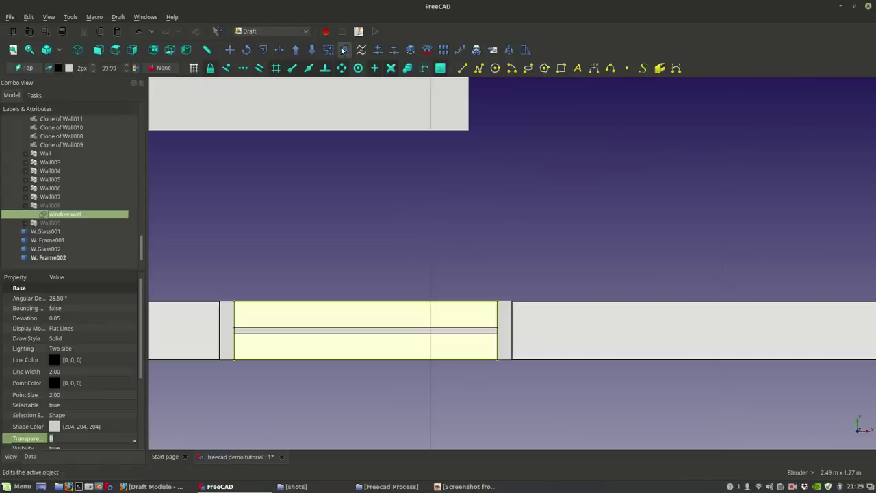
click(344, 50)
click(497, 302)
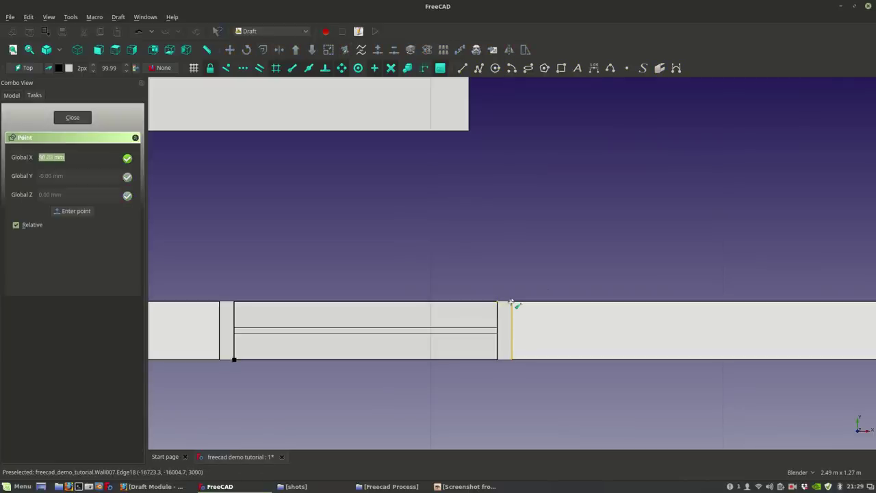
click(513, 302)
click(233, 360)
click(220, 360)
click(48, 184)
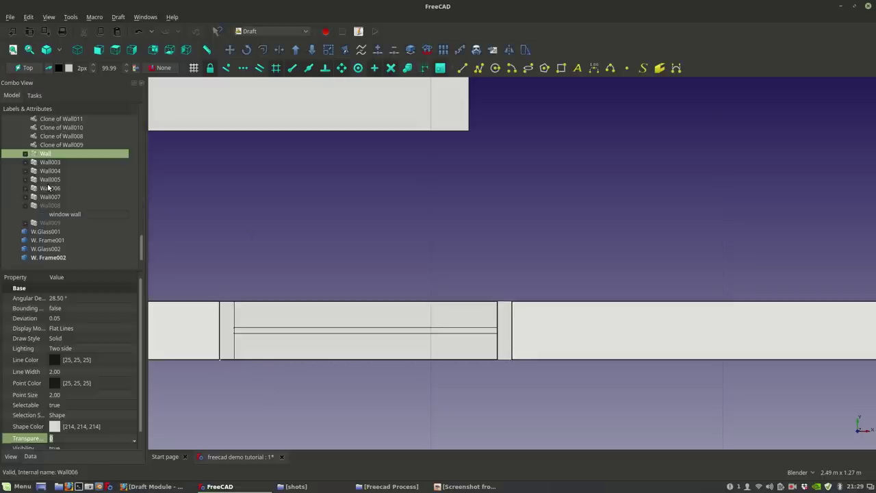
Step: Reopen the window wall rectangle for editing and extend its inner right corner to the end of the right-hand wall segment
click(77, 214)
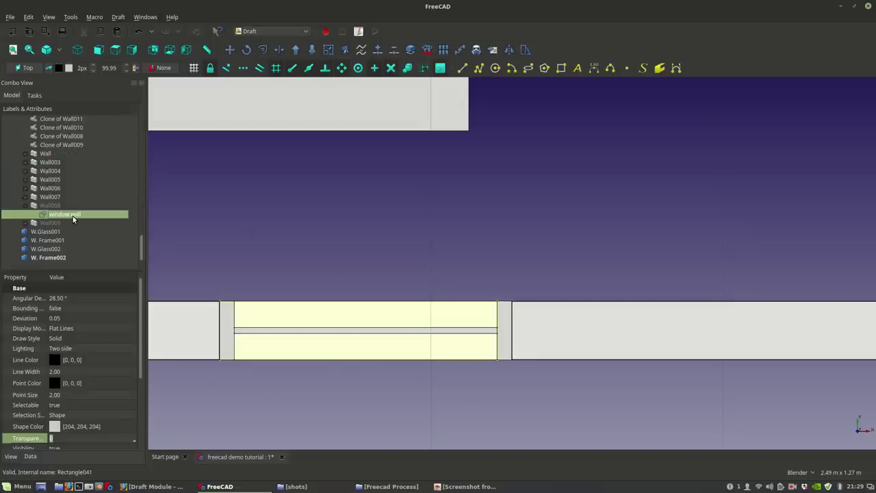
click(345, 49)
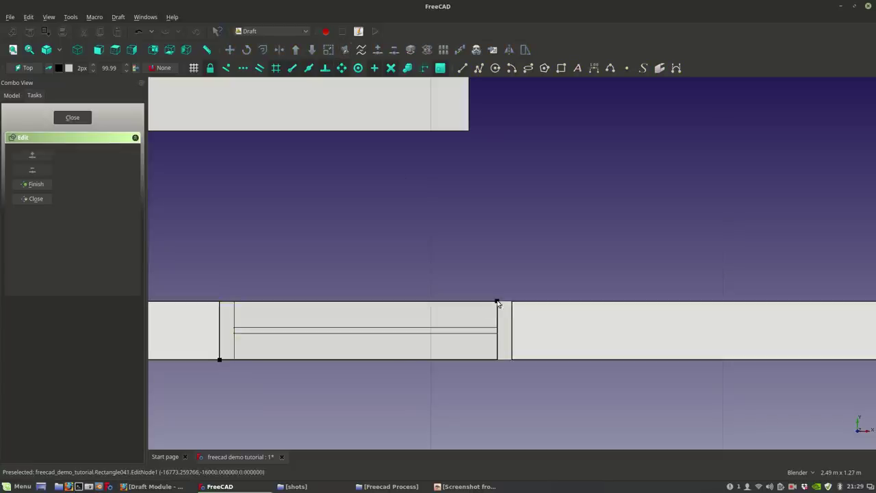
click(498, 302)
click(512, 303)
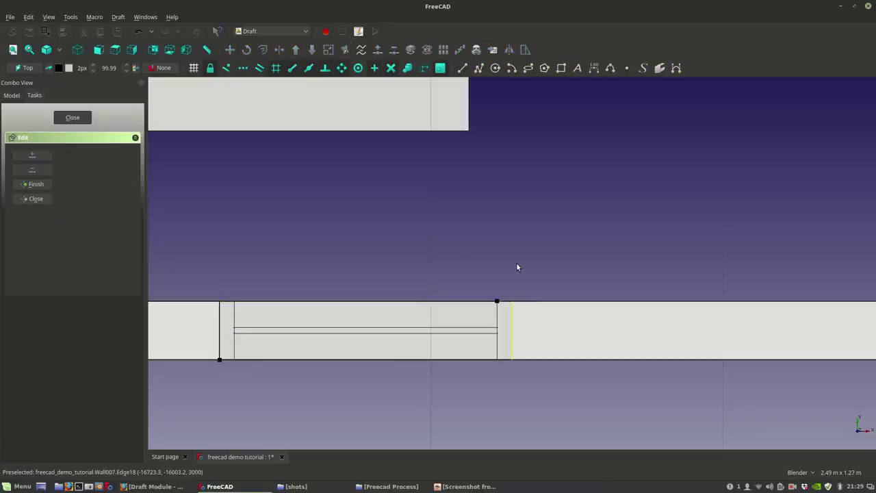
click(497, 302)
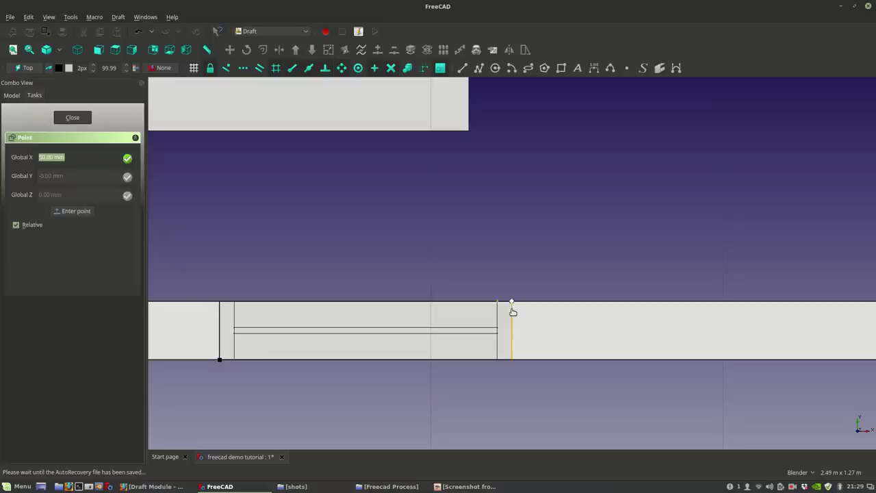
click(513, 307)
click(43, 185)
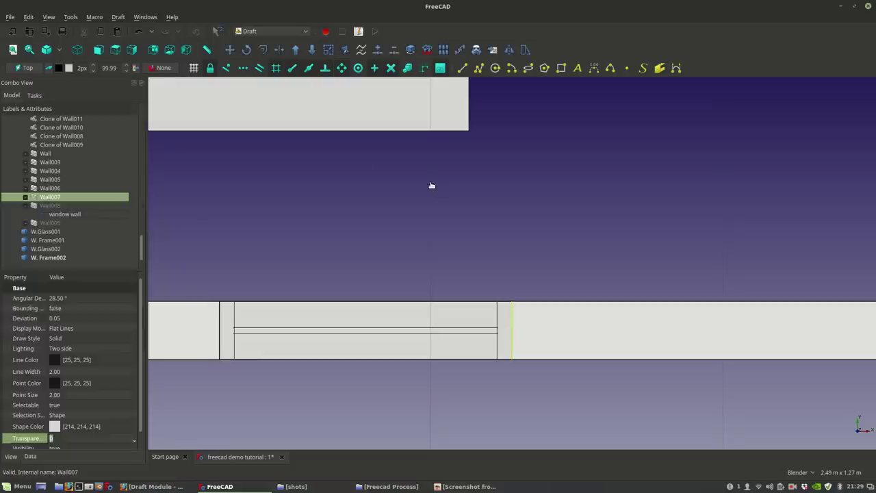
Step: Inspect the wall pieces at the bathroom and kitchen windows in plan, and the bedroom window opening at an angle
click(432, 185)
scroll(428, 212, down, 8)
middle_drag(441, 95, 451, 307)
scroll(449, 291, down, 4)
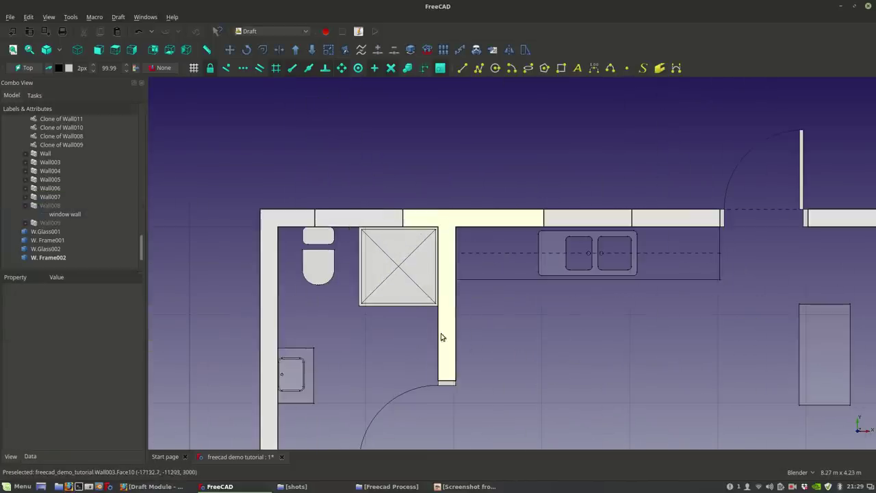
shift+middle_drag(441, 335, 403, 169)
scroll(401, 348, down, 2)
shift+middle_drag(401, 348, 398, 287)
scroll(291, 376, up, 4)
middle_drag(394, 332, 374, 328)
scroll(373, 330, up, 2)
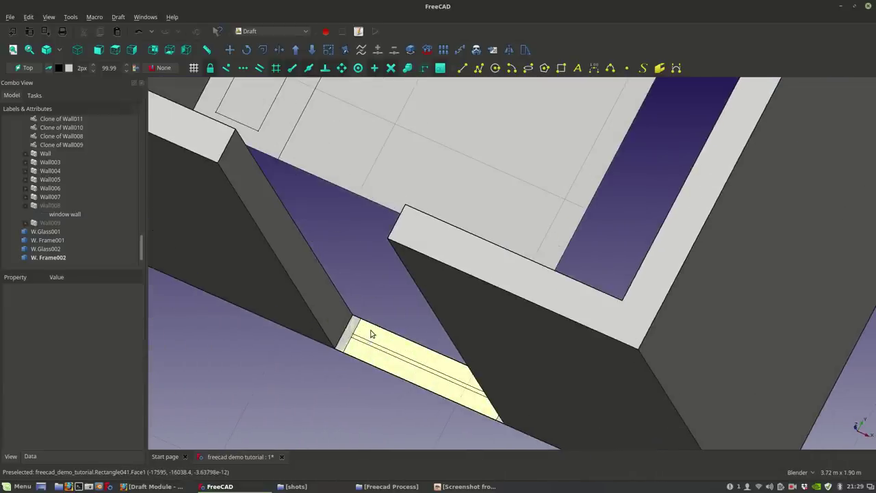
Step: In the top view, draw a line along the inner edge of the bedroom window opening from the right wall end to the left one
click(370, 333)
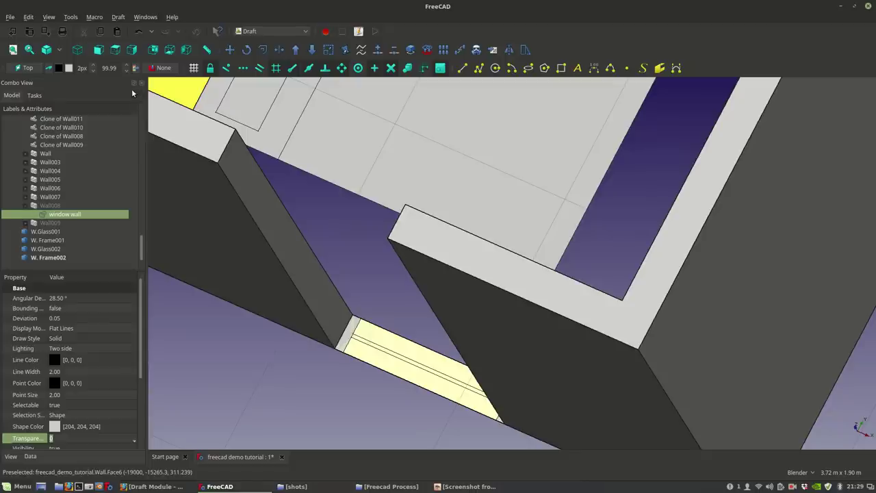
click(115, 50)
scroll(479, 260, up, 3)
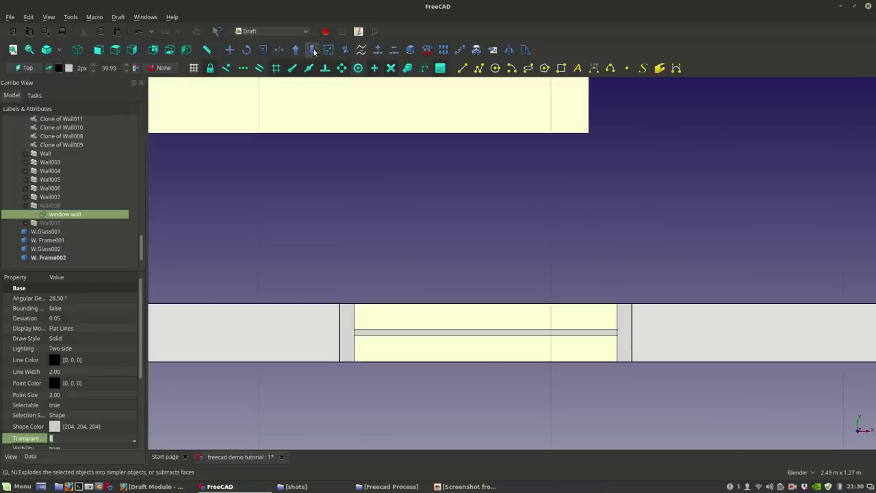
shift+middle_drag(547, 299, 535, 267)
scroll(558, 312, up, 2)
scroll(565, 301, down, 2)
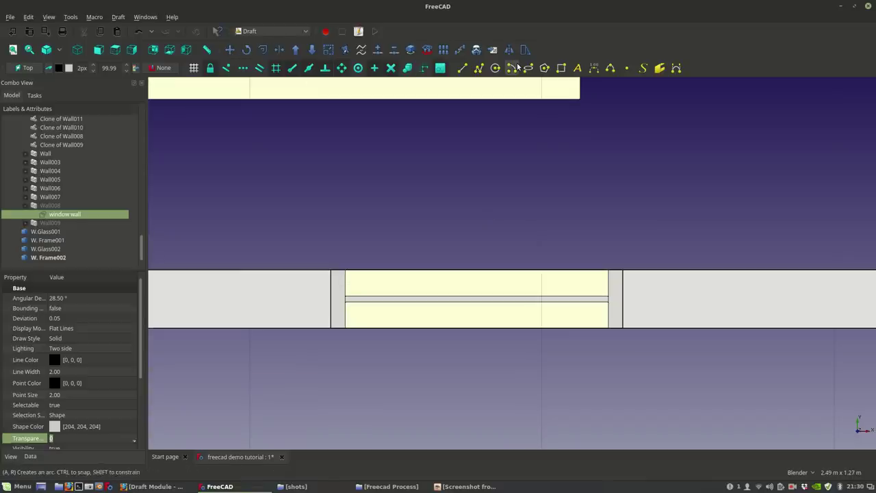
click(462, 70)
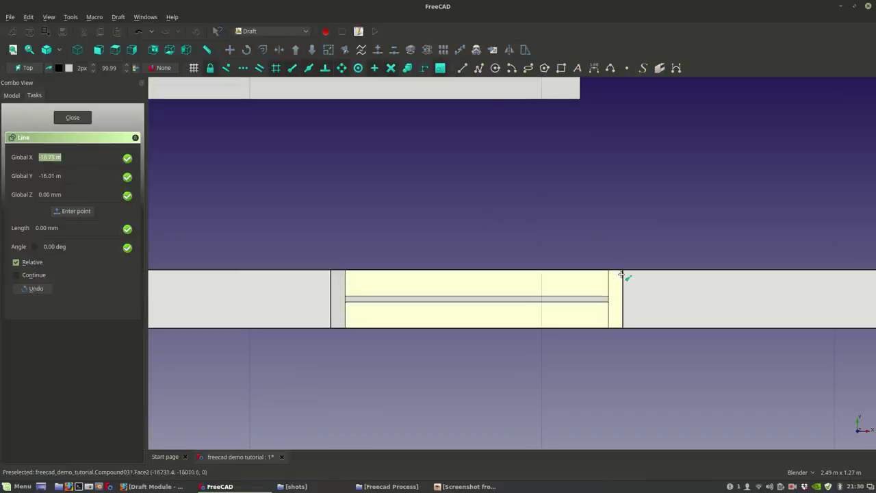
key(Escape)
click(332, 280)
Step: Offset a copy of the new line 25 mm into the wall thickness
click(48, 264)
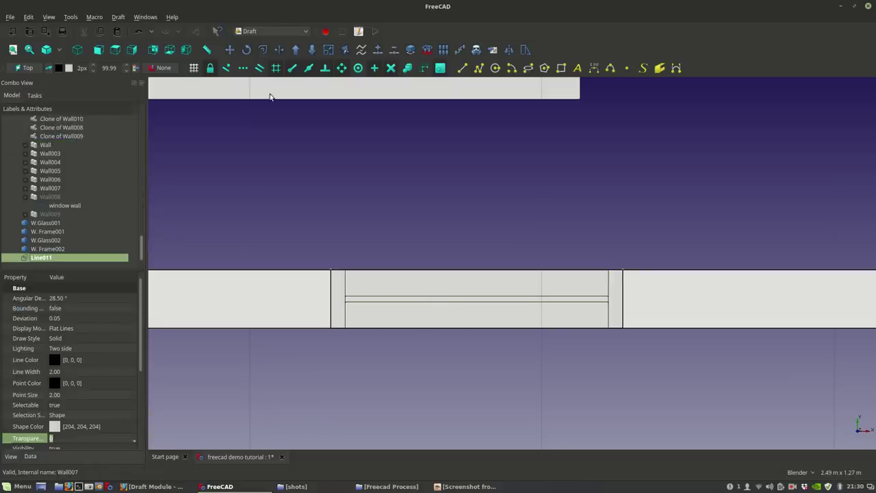
click(278, 51)
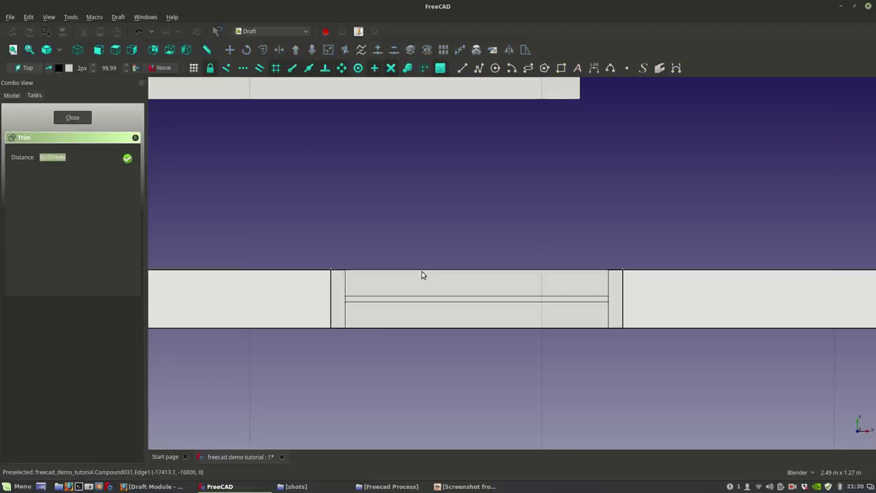
key(Escape)
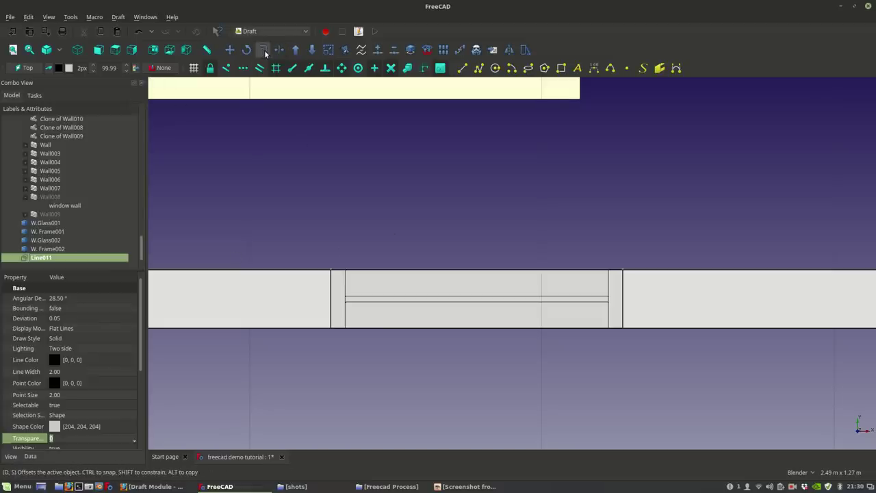
click(264, 50)
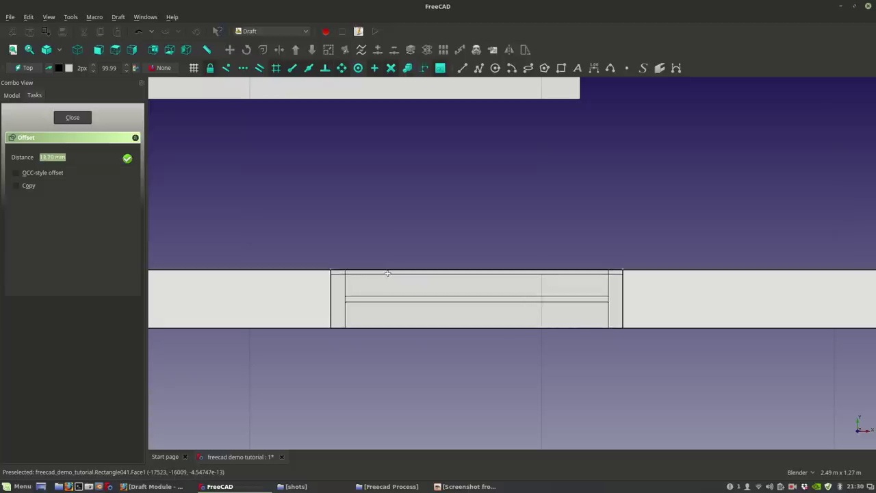
click(29, 185)
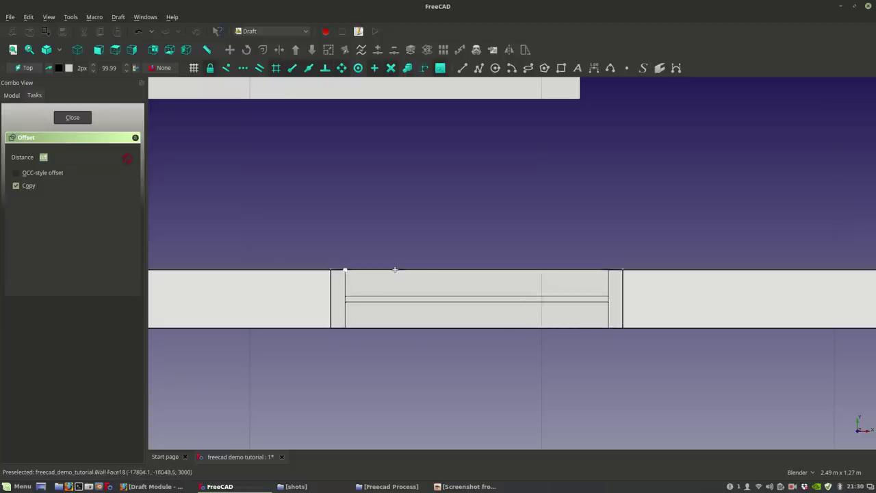
scroll(392, 275, up, 2)
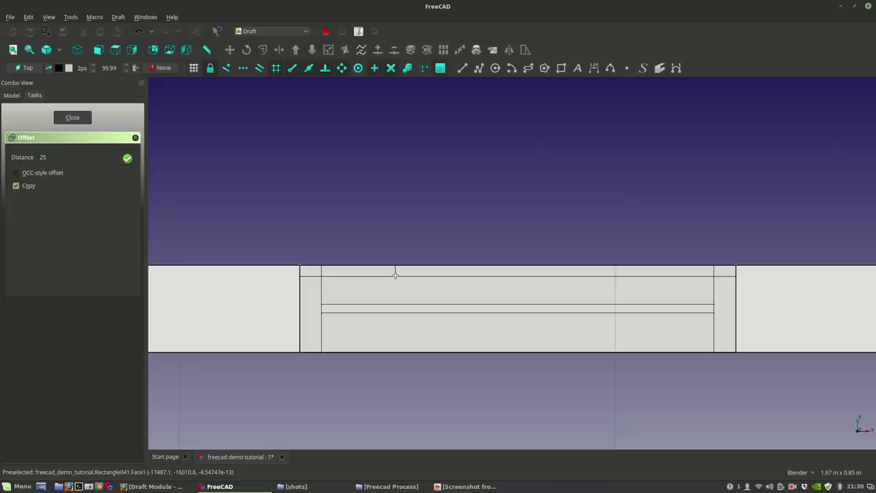
click(395, 274)
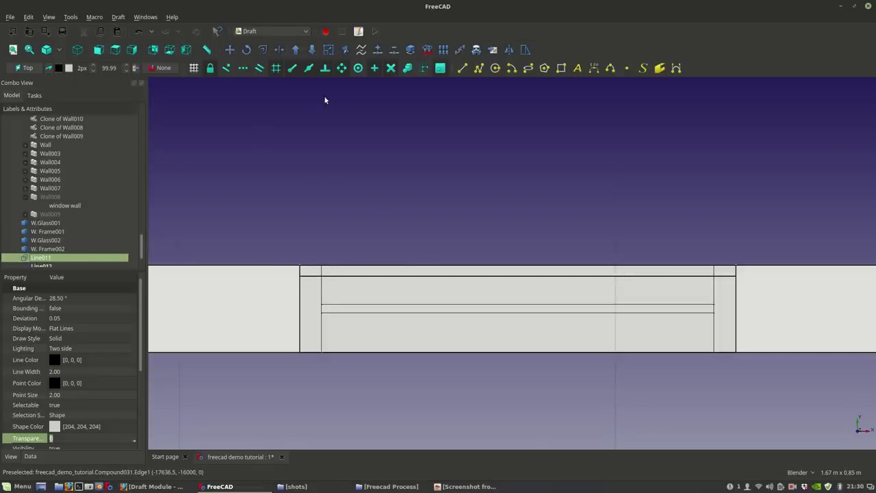
Step: Draw a 1.00 m line along the outer edge of the window opening, from wall corner to wall corner
click(461, 69)
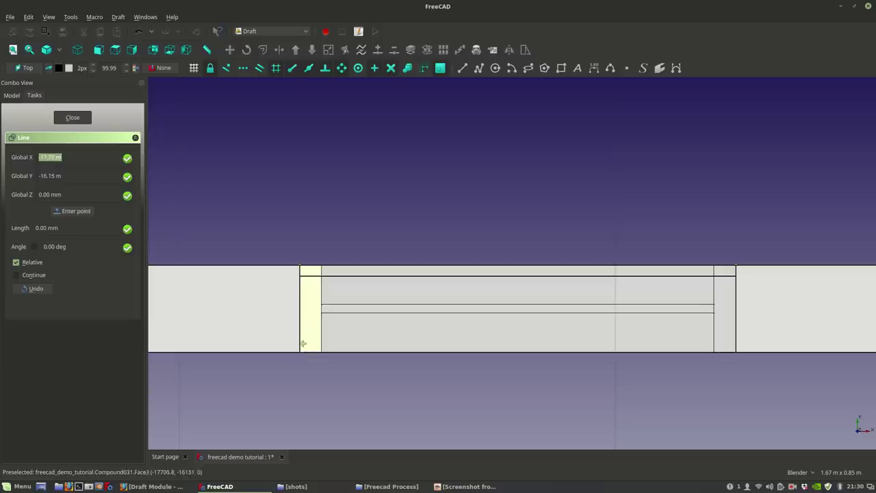
click(299, 352)
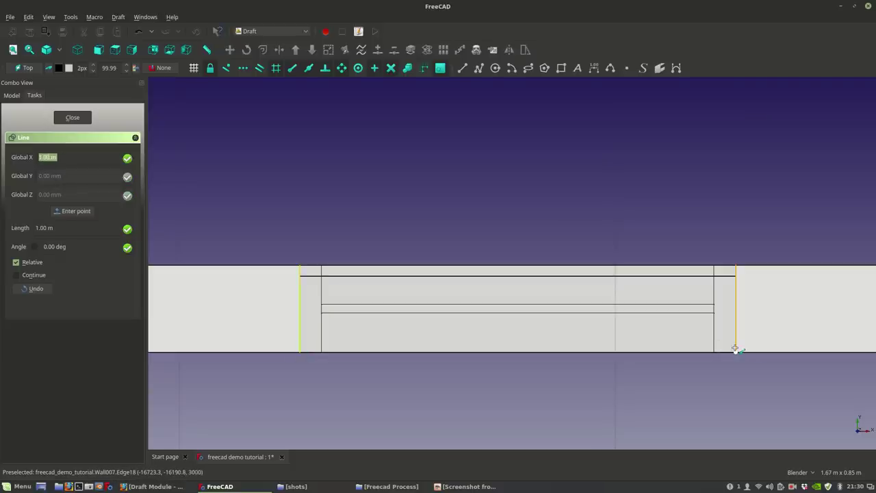
click(734, 350)
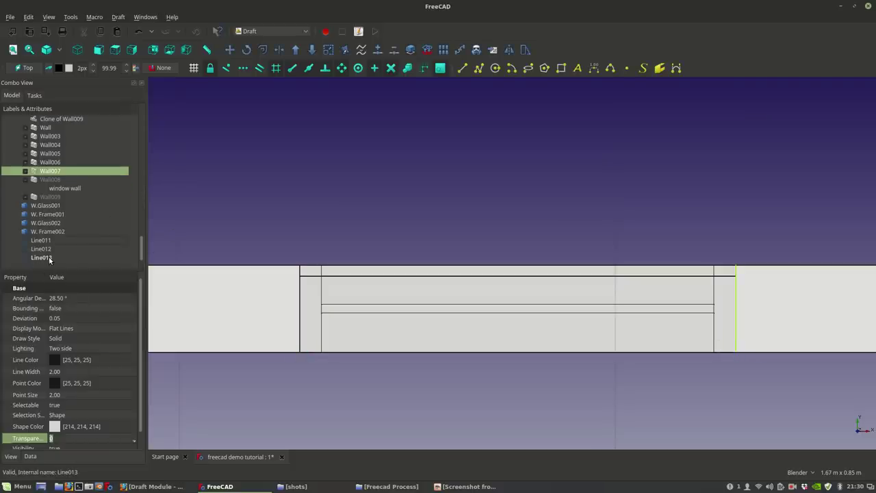
Step: Offset a copy of the new outer-edge line 25 mm into the window opening
click(50, 258)
key(o)
key(s)
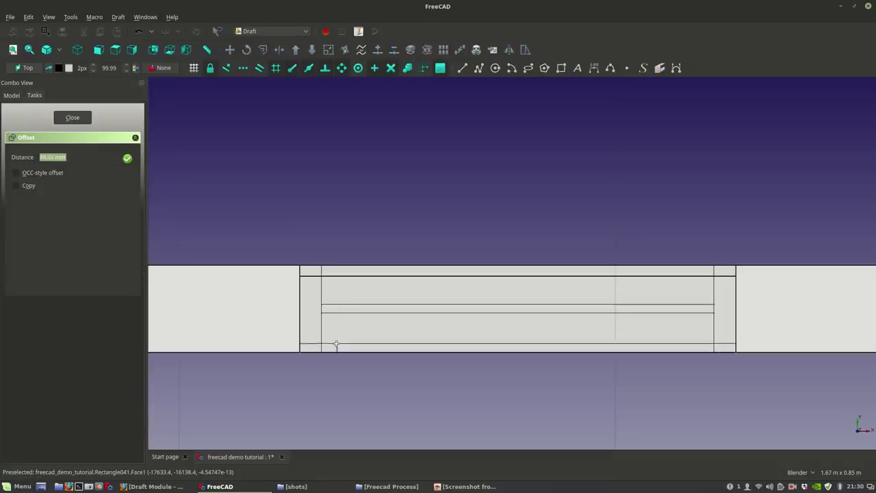
key(BackSpace)
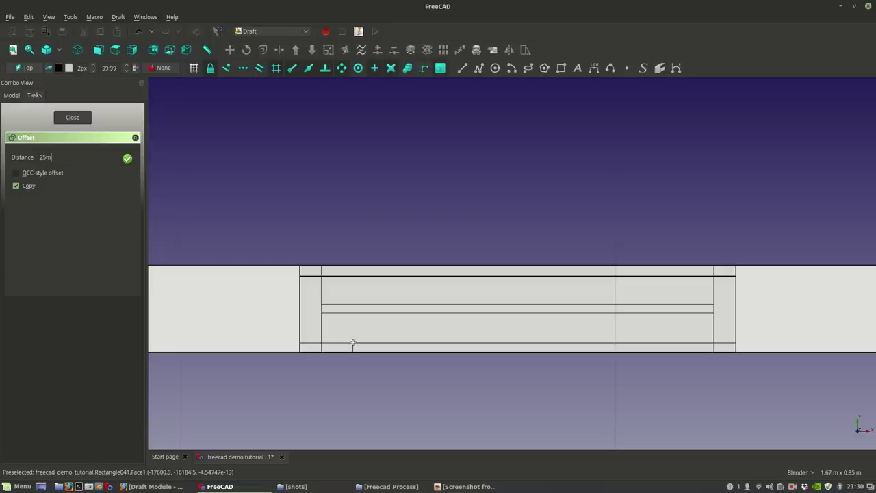
click(352, 342)
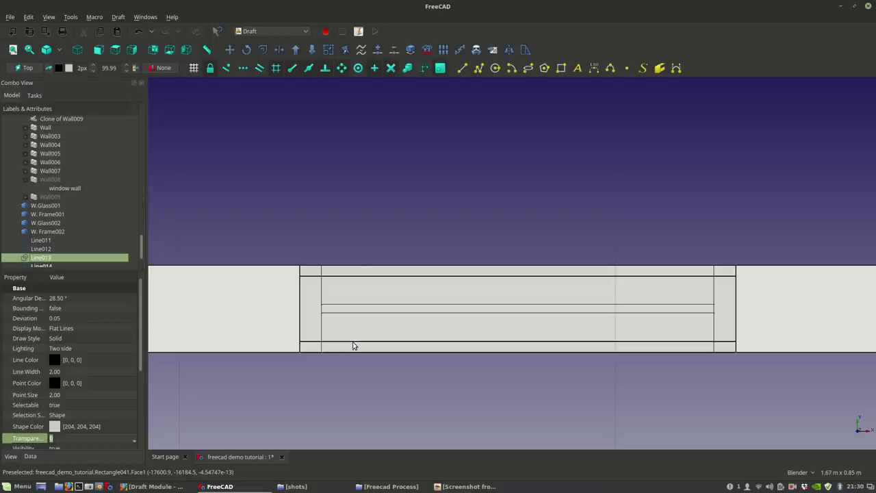
click(372, 160)
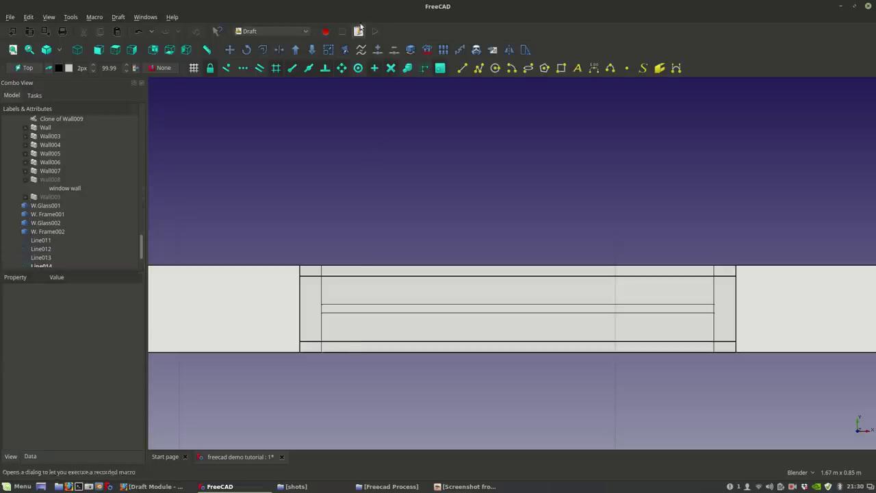
Step: Turn off Make Face for the window wall rectangle so it is only an outline
click(567, 70)
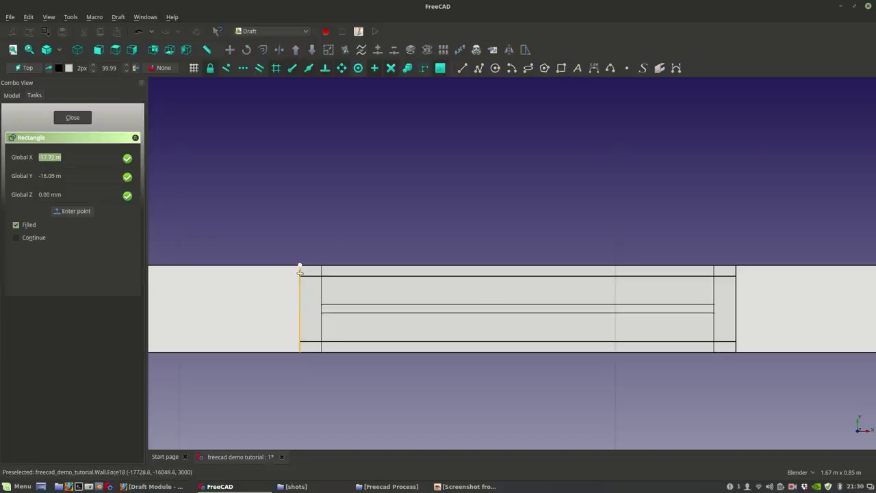
key(Escape)
click(368, 329)
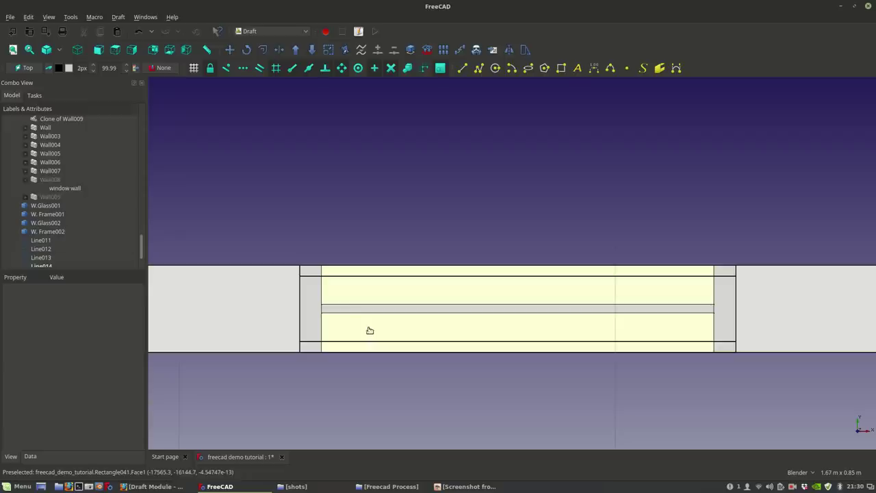
scroll(138, 406, down, 3)
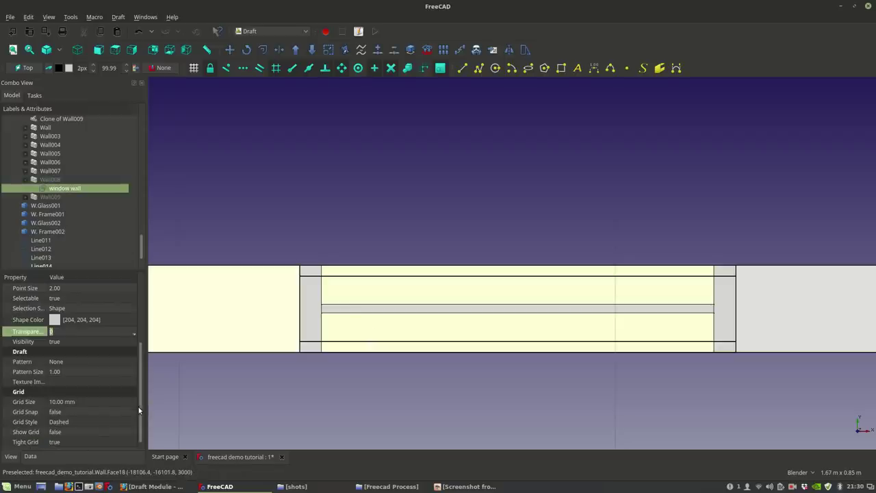
click(91, 431)
click(30, 456)
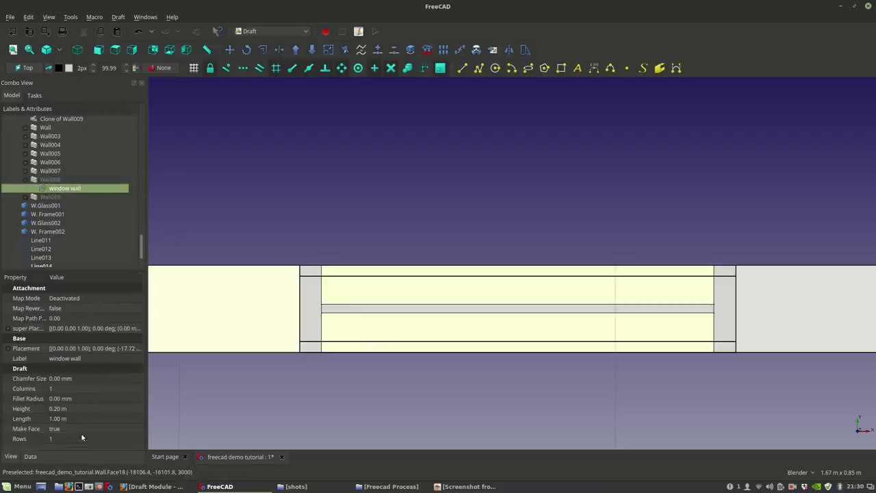
click(81, 429)
click(100, 428)
click(96, 418)
click(269, 385)
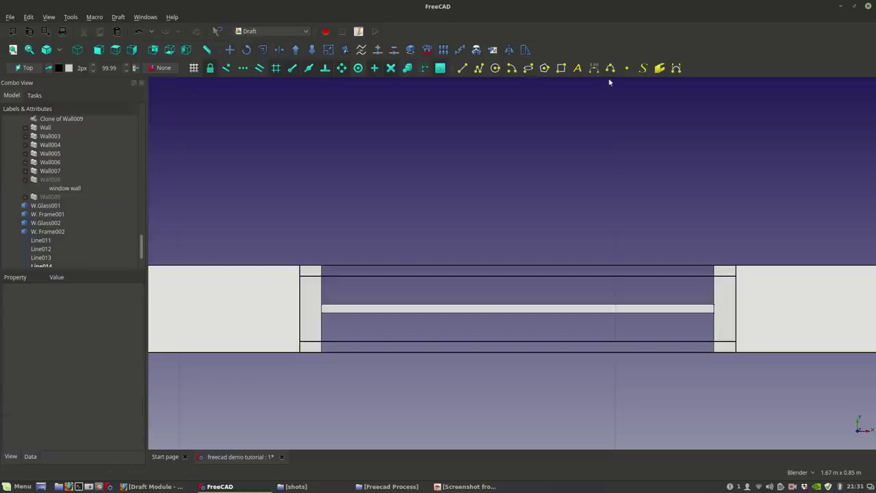
Step: Switch to perspective view and draw a filled rectangle about 1.00 m by 0.15 m between the two offset lines in the window opening
click(560, 68)
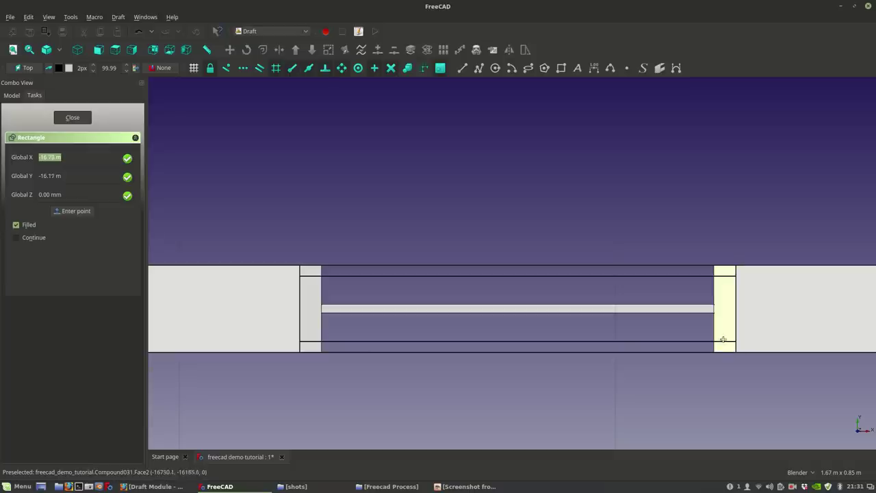
middle_drag(847, 328, 796, 129)
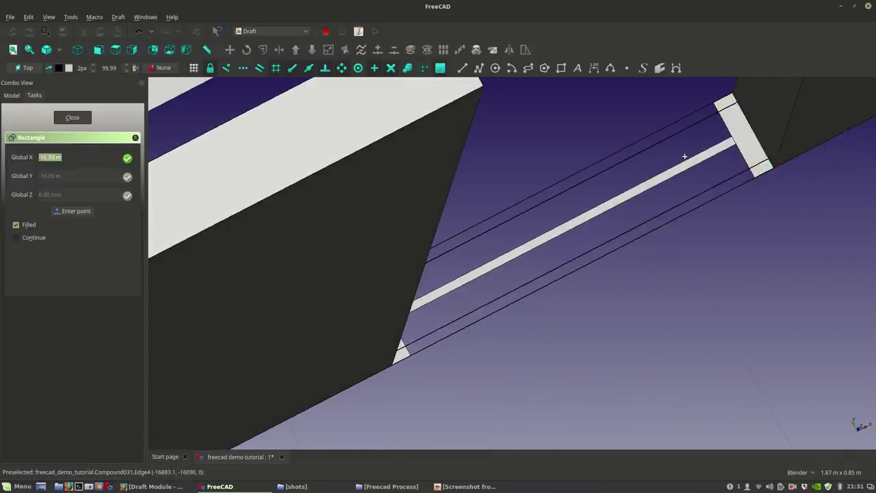
shift+middle_drag(684, 157, 538, 260)
click(48, 17)
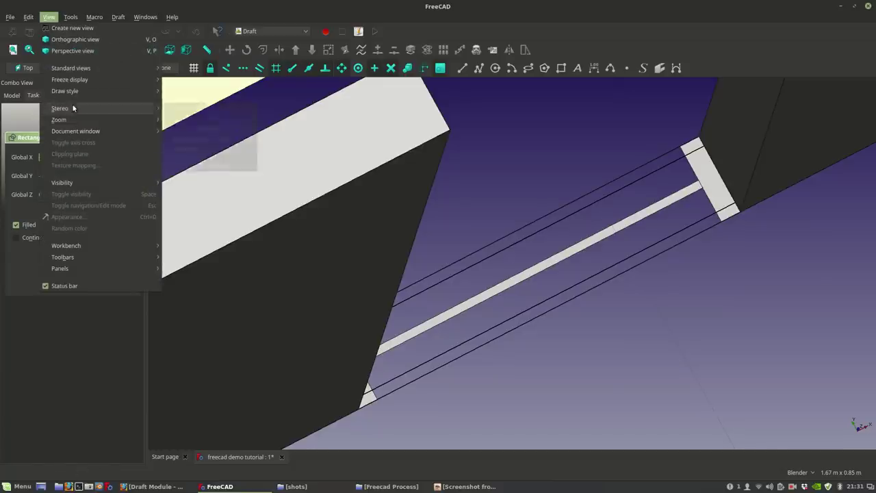
click(67, 50)
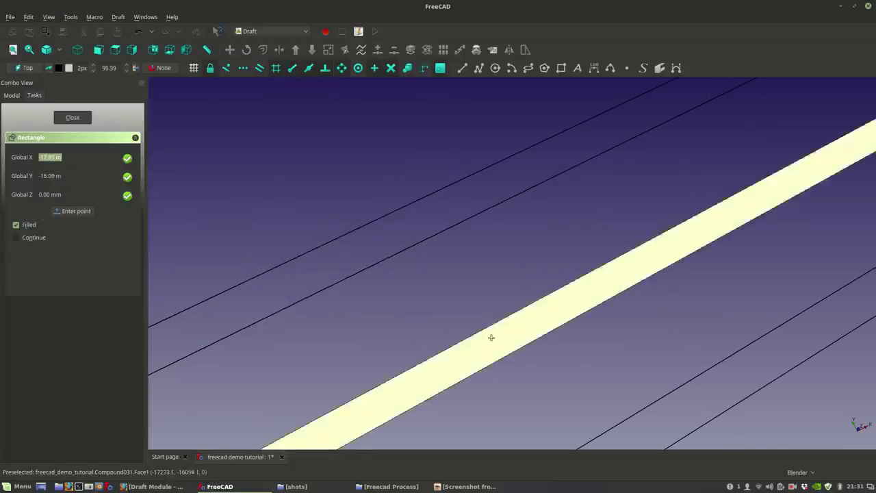
scroll(479, 343, down, 5)
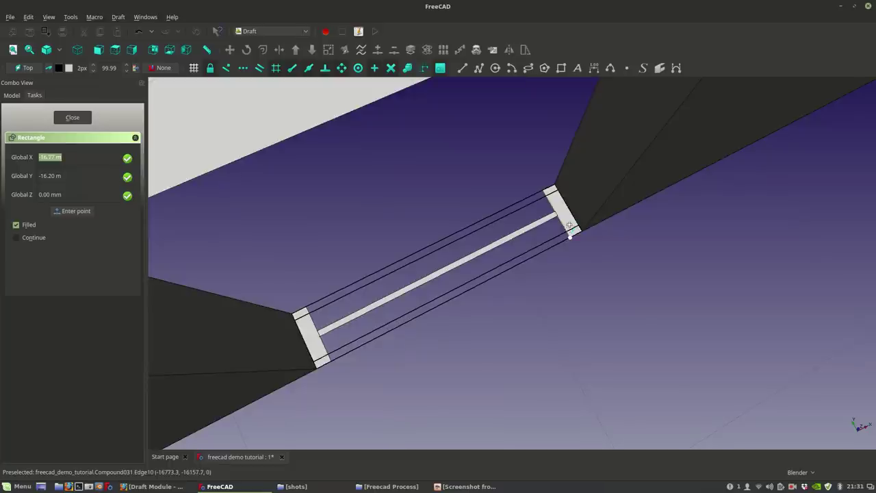
scroll(576, 226, up, 2)
scroll(577, 225, down, 2)
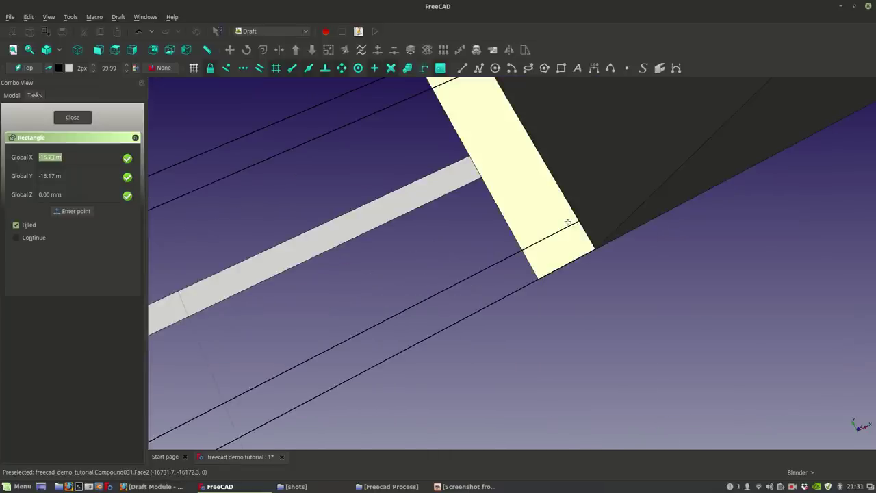
click(574, 224)
scroll(573, 224, down, 4)
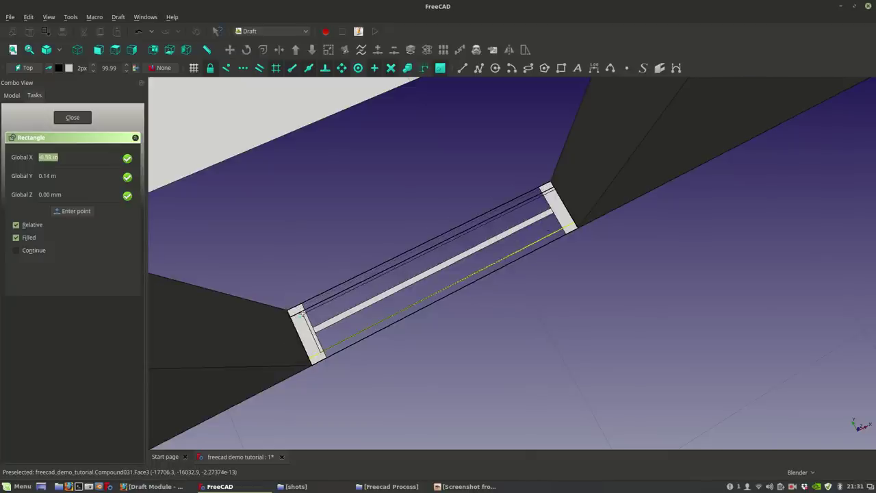
scroll(297, 315, up, 4)
click(226, 331)
scroll(533, 315, down, 3)
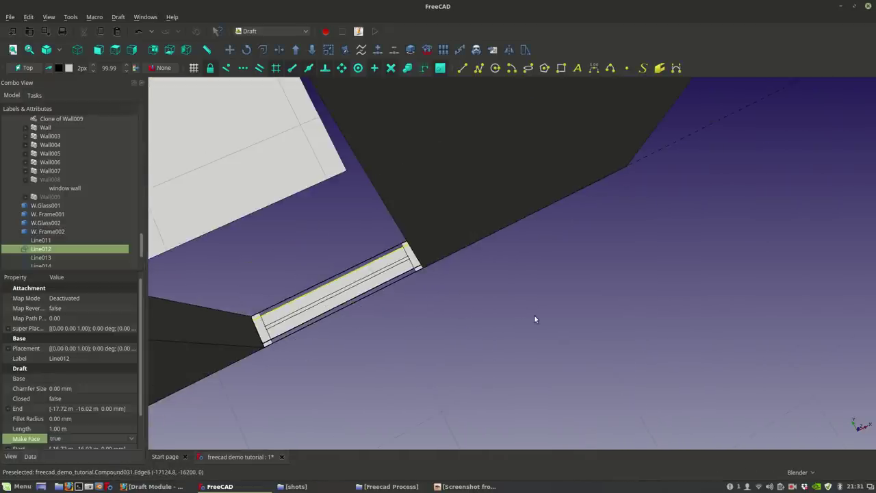
Step: Rename the new rectangle in the window opening as "window thin wall"
click(369, 299)
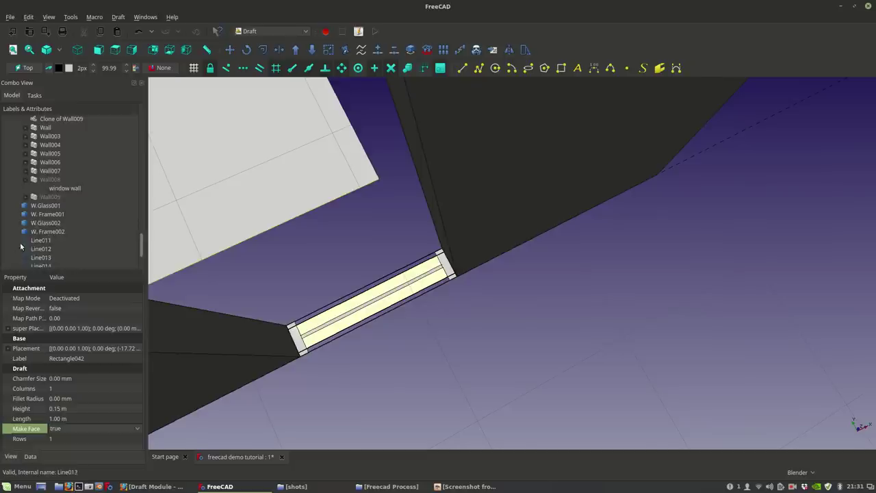
right_click(45, 260)
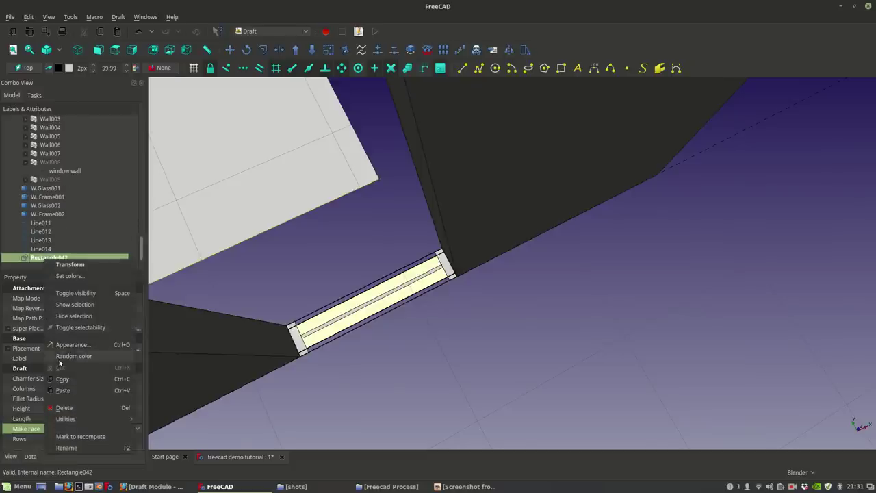
click(68, 448)
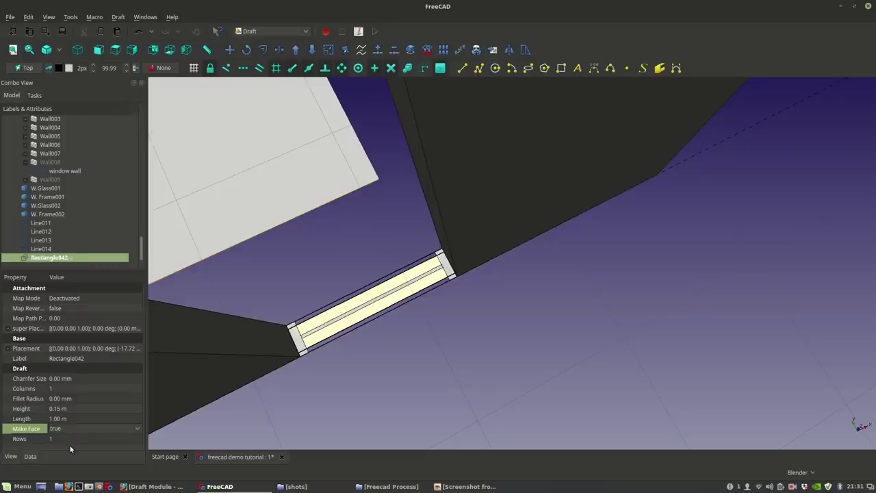
Step: Show Wall008 and Wall009 around the window opening and hide the window wall base rectangle
scroll(494, 335, down, 7)
middle_drag(490, 400, 534, 305)
shift+middle_drag(628, 325, 648, 414)
middle_drag(750, 386, 694, 431)
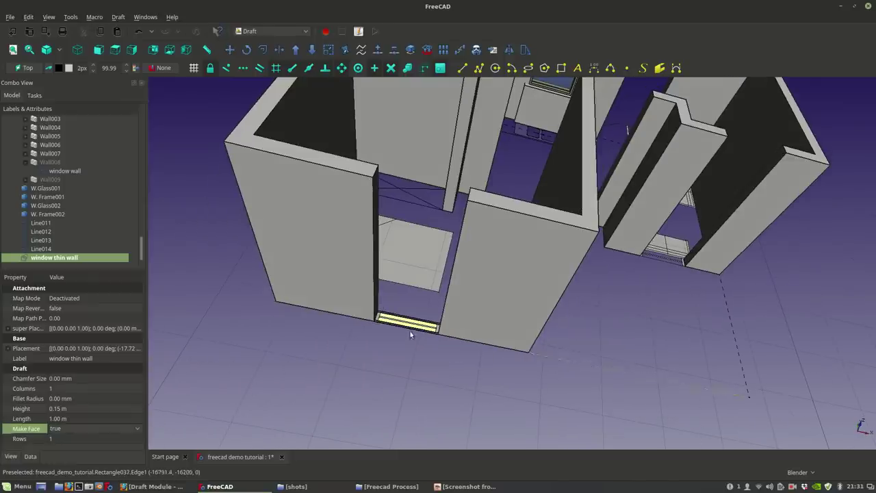
scroll(54, 195, up, 3)
scroll(49, 226, down, 1)
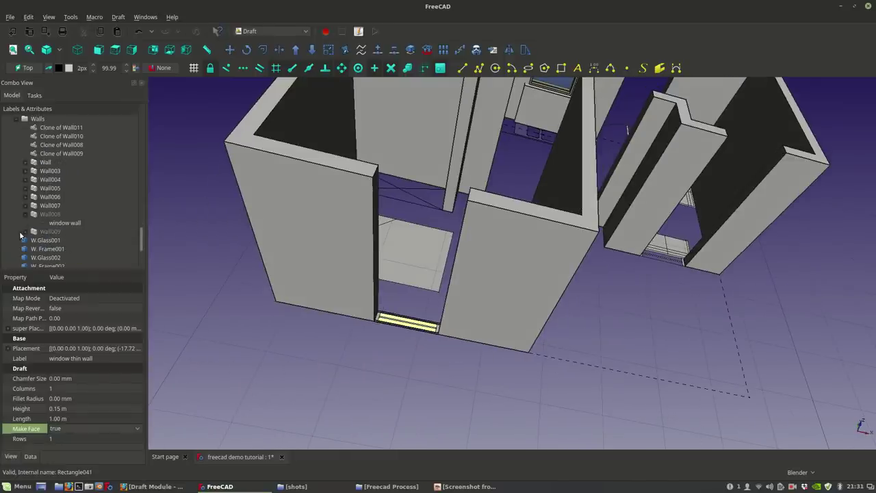
scroll(26, 226, up, 4)
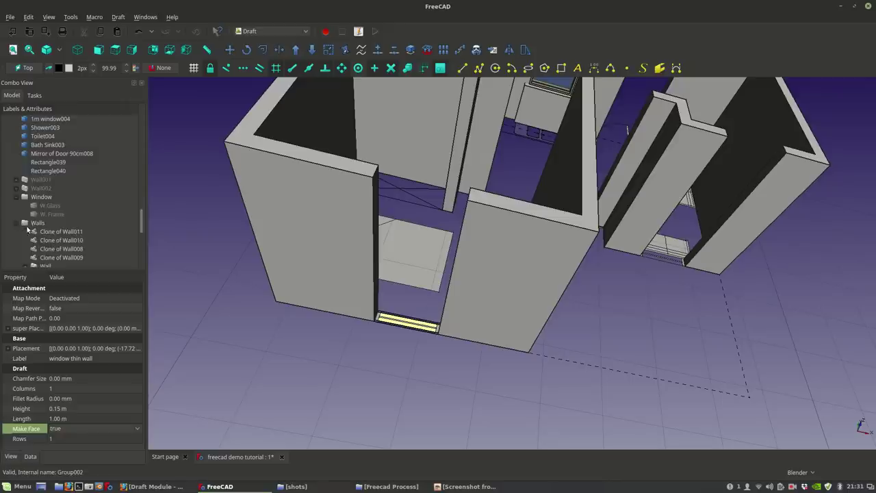
scroll(27, 231, down, 1)
scroll(42, 195, down, 1)
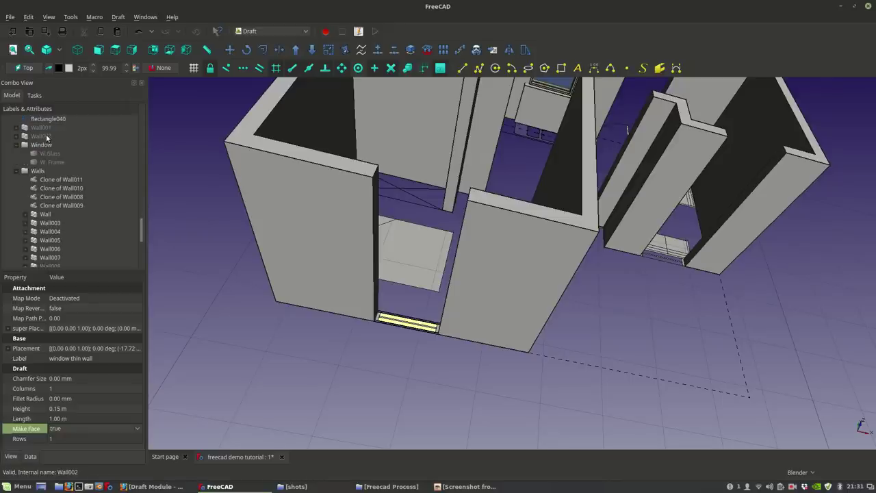
click(46, 127)
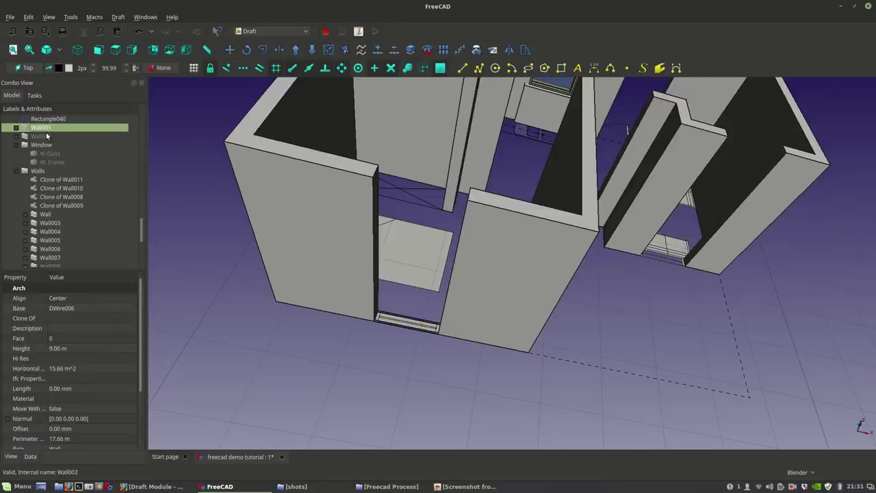
scroll(49, 199, down, 2)
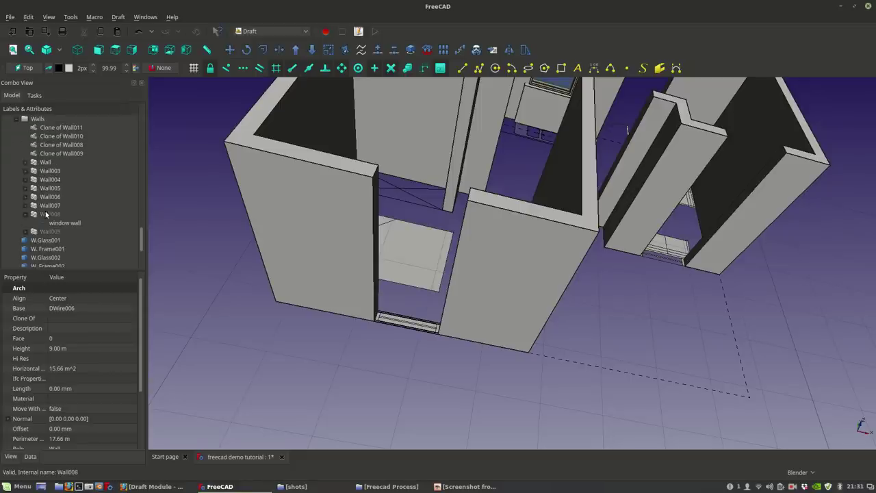
click(46, 214)
key(space)
click(47, 224)
key(space)
click(47, 232)
key(space)
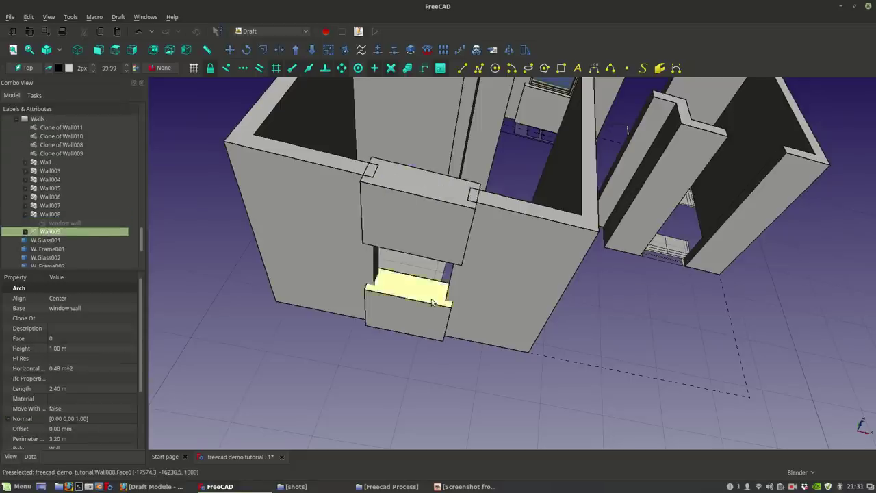
Step: Expand Wall009 in the model tree, then hide both Wall009 and Wall008
scroll(489, 345, down, 3)
middle_drag(491, 347, 433, 344)
scroll(433, 342, down, 4)
scroll(516, 239, up, 4)
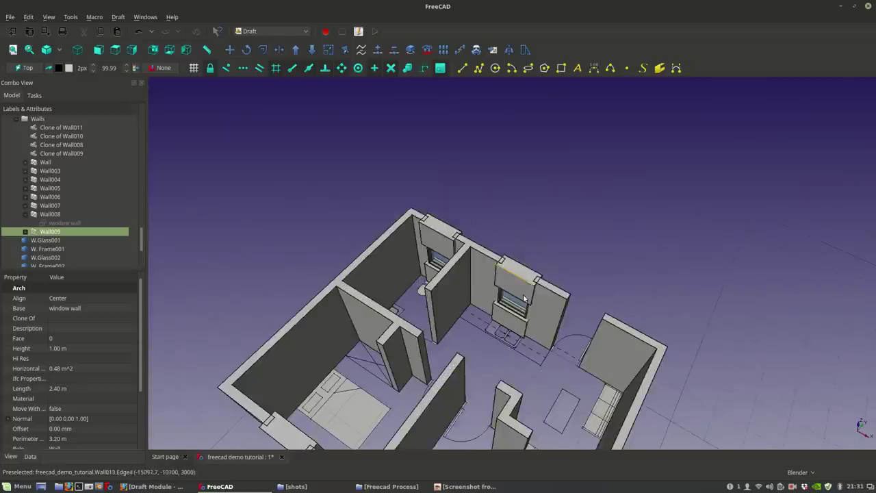
scroll(435, 390, down, 2)
shift+middle_drag(406, 393, 441, 325)
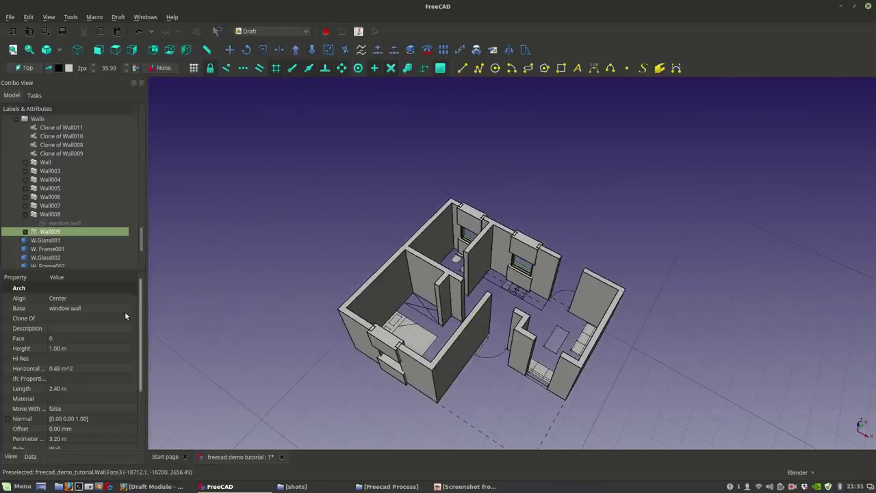
click(27, 232)
scroll(75, 229, down, 1)
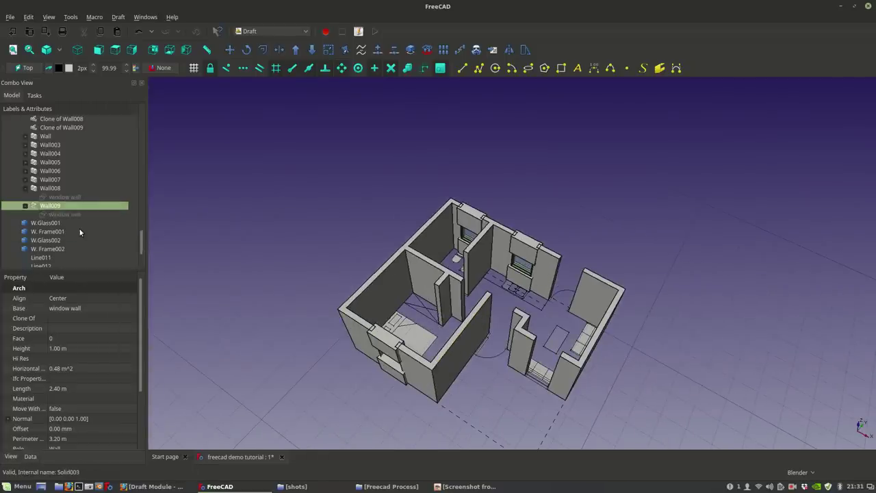
key(space)
click(52, 190)
key(space)
scroll(387, 377, up, 10)
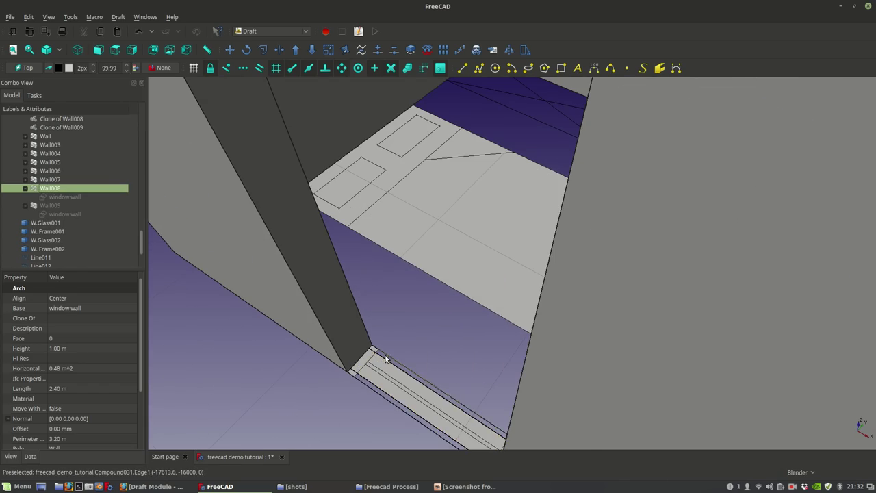
scroll(387, 359, down, 7)
middle_drag(425, 318, 518, 364)
scroll(518, 364, down, 3)
scroll(584, 279, up, 3)
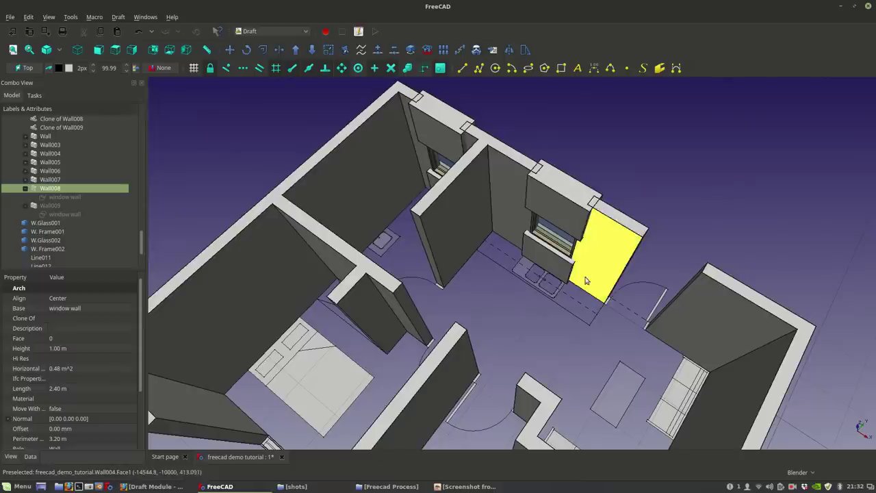
Step: Show Wall009 and Wall008 again above and below the bedroom window opening
scroll(439, 124, up, 2)
click(442, 122)
scroll(442, 122, down, 2)
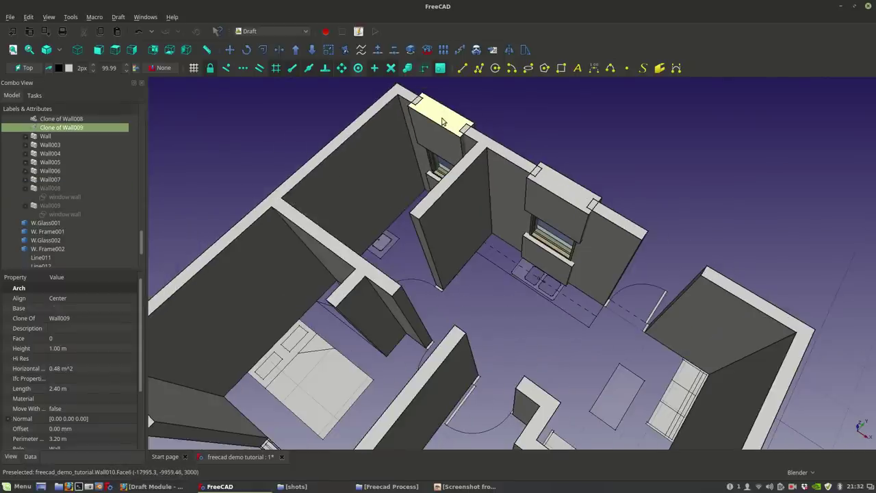
middle_drag(373, 356, 450, 265)
middle_drag(435, 359, 426, 320)
click(56, 207)
key(space)
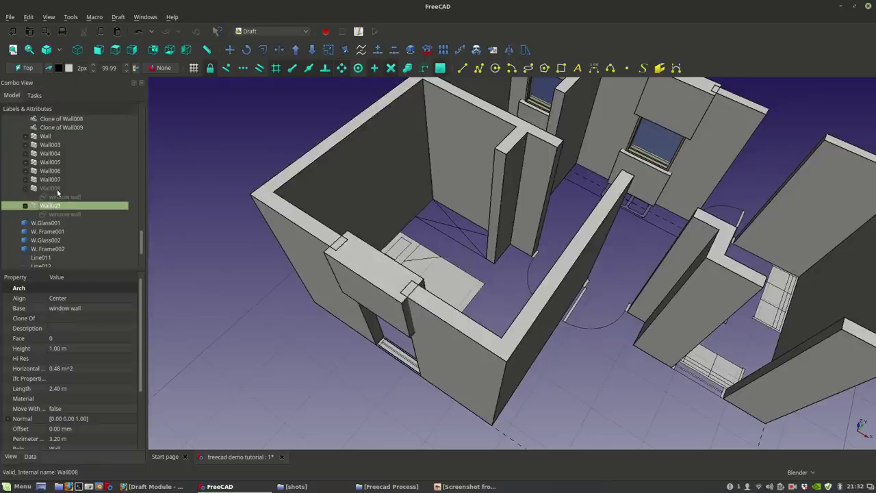
click(56, 189)
key(space)
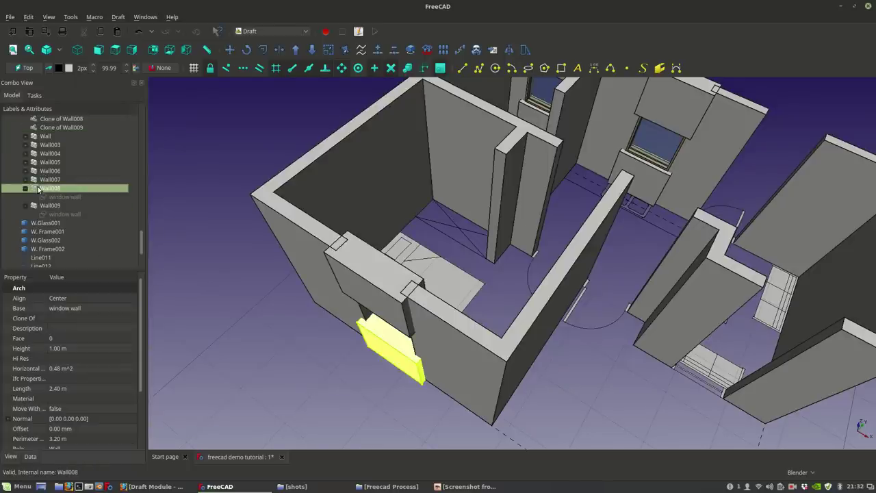
Step: Set the base of Wall008, below the window opening, to "window thin wall" and recompute the document
middle_drag(460, 292, 469, 272)
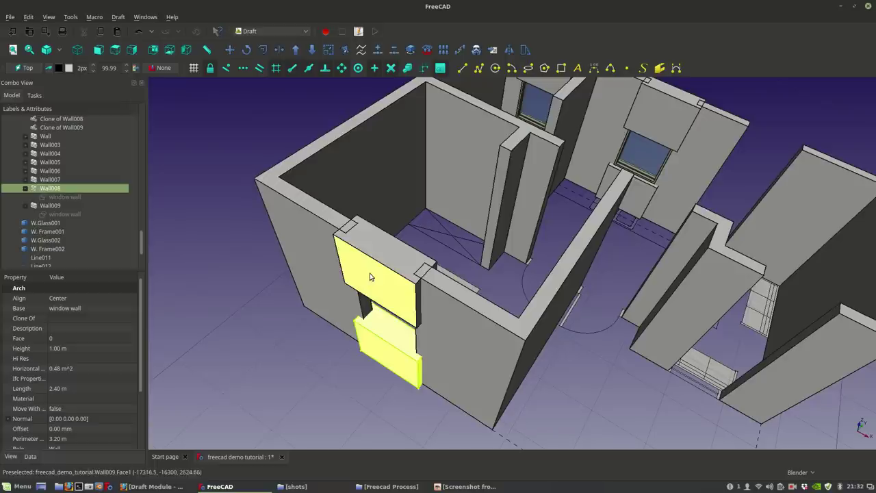
scroll(499, 385, down, 2)
middle_drag(477, 394, 489, 361)
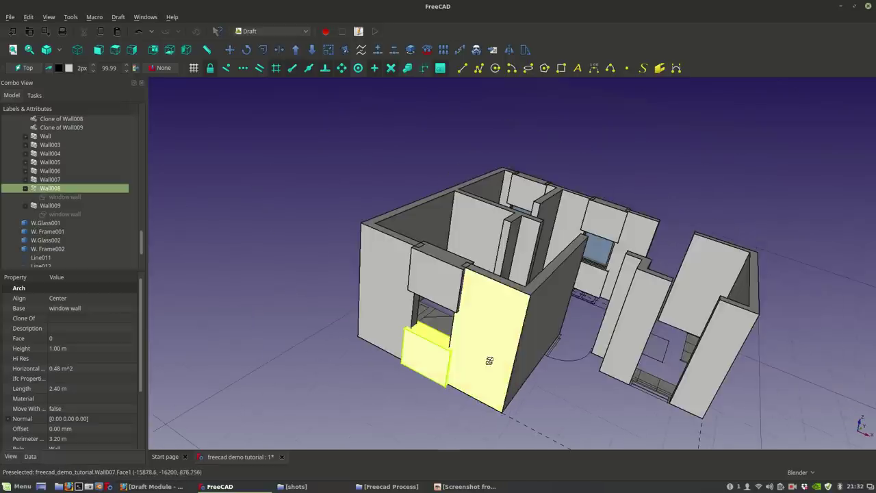
scroll(460, 342, up, 2)
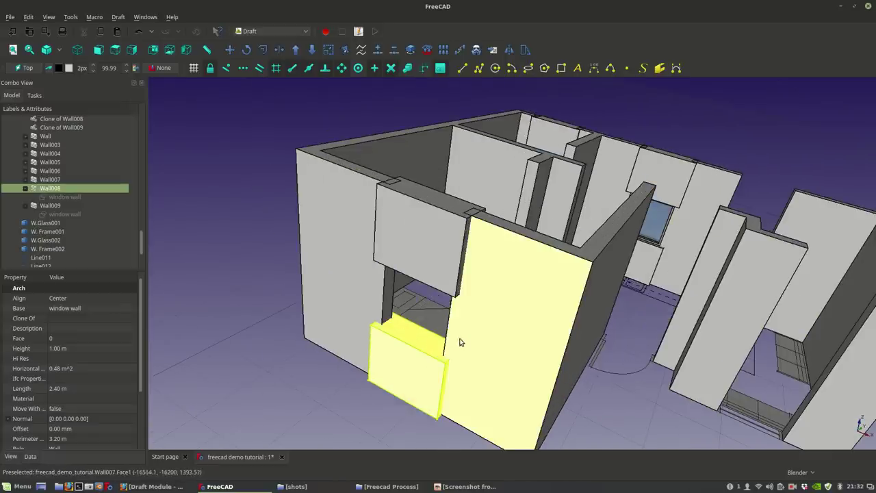
click(364, 405)
click(402, 383)
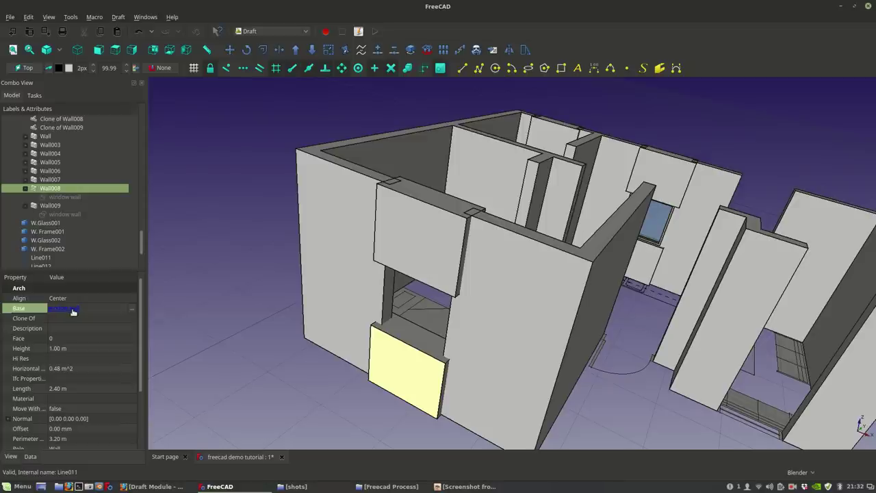
click(135, 309)
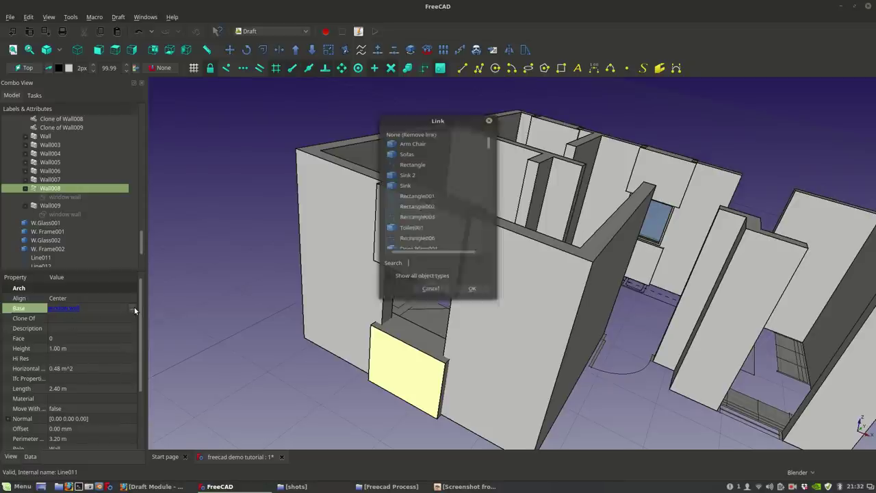
scroll(432, 224, down, 5)
scroll(432, 224, down, 5)
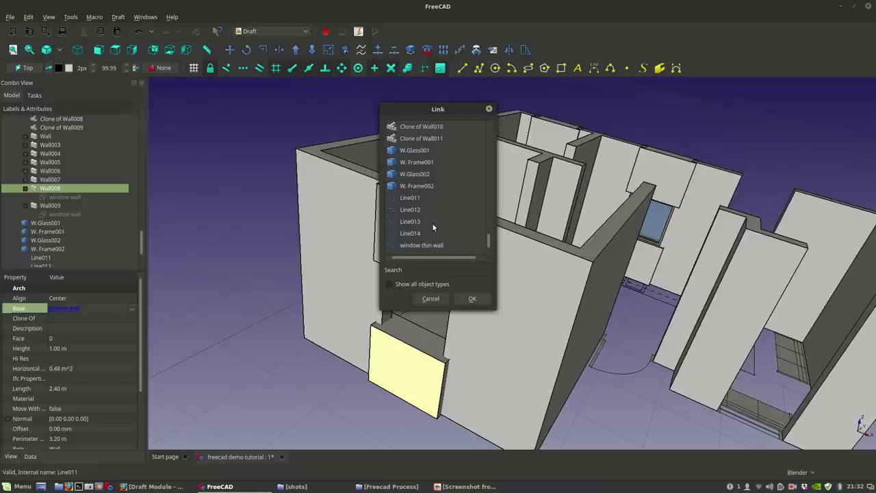
click(425, 245)
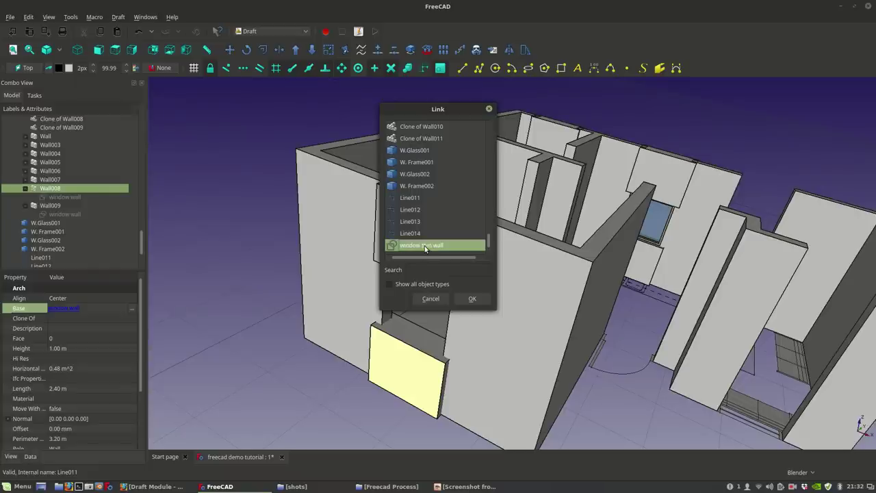
click(460, 299)
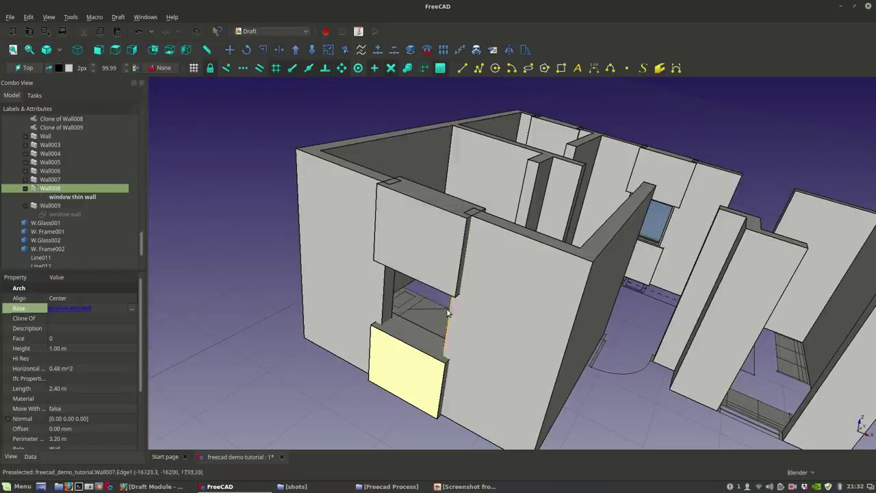
click(199, 31)
Step: Examine the thinner wall section below the window opening and the matching sections at the other windows
middle_drag(487, 354, 441, 352)
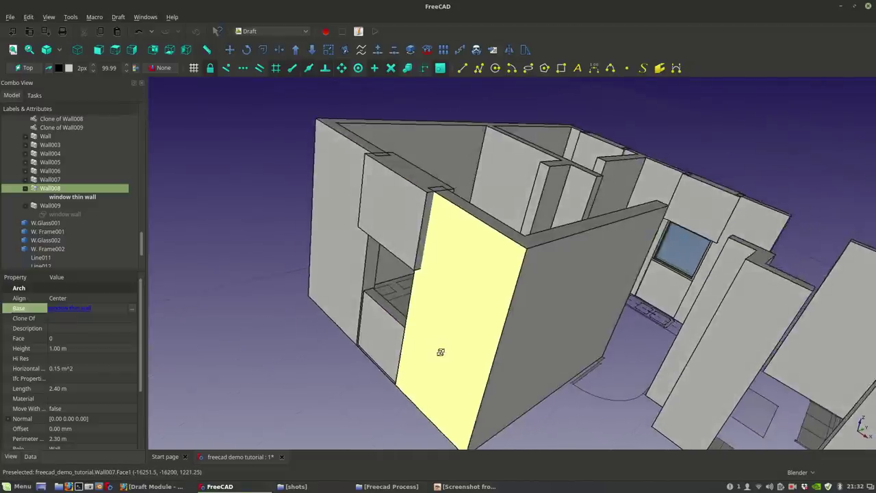
scroll(441, 351, up, 2)
scroll(326, 290, up, 3)
scroll(335, 233, down, 3)
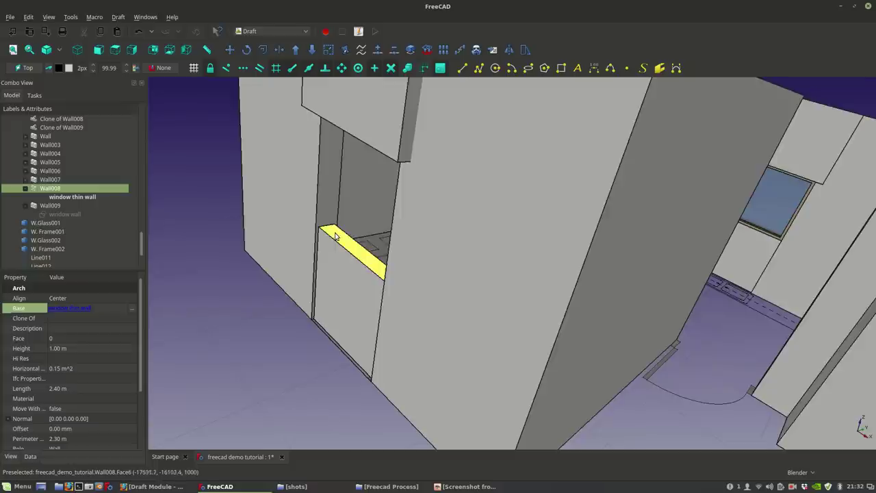
scroll(336, 231, down, 5)
scroll(520, 249, up, 3)
middle_drag(597, 263, 438, 313)
scroll(484, 312, up, 3)
shift+middle_drag(616, 205, 393, 239)
scroll(571, 239, up, 3)
Step: Set the base of Wall009, above the window opening, to "window thin wall" and recompute the document
click(397, 256)
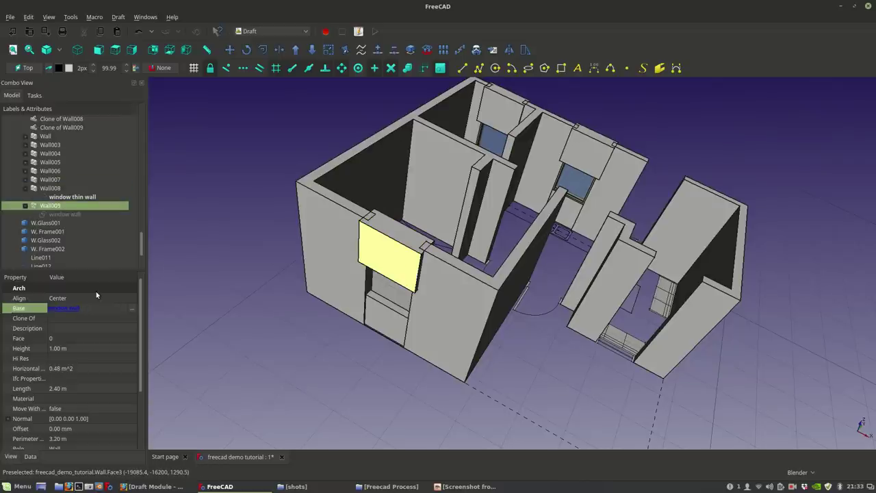
click(132, 309)
scroll(434, 200, down, 10)
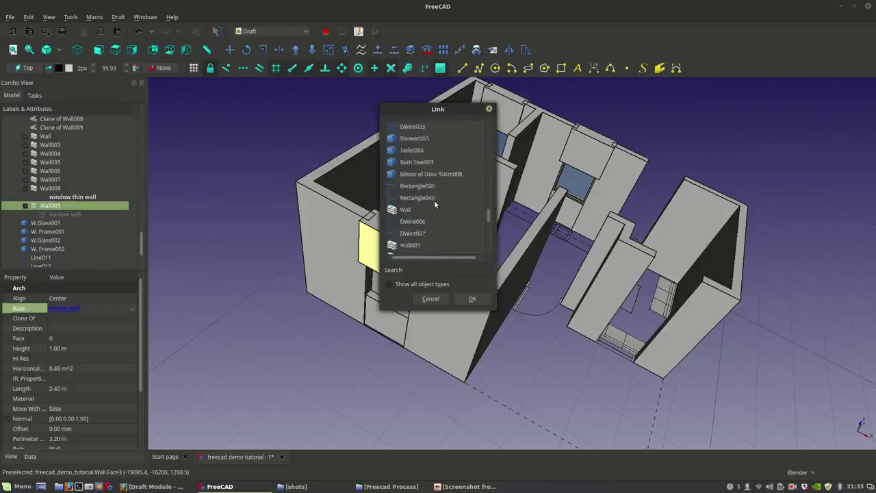
click(423, 245)
click(470, 298)
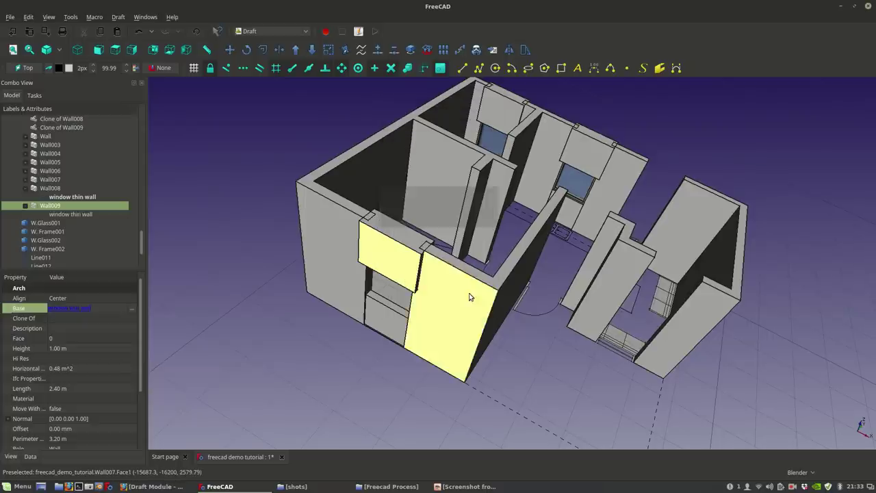
click(365, 362)
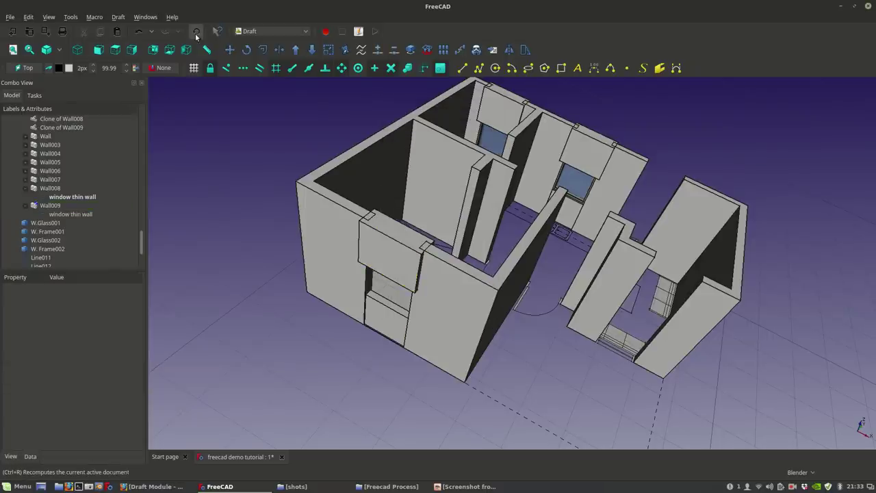
Step: Set the shape color of Wall008, Wall009 and their clones at the other windows to grey-blue with RGB 116, 133, 154
middle_drag(438, 301, 409, 378)
mouse_move(549, 363)
middle_down()
mouse_move(434, 278)
mouse_move(460, 191)
middle_up()
click(423, 282)
ctrl+click(546, 208)
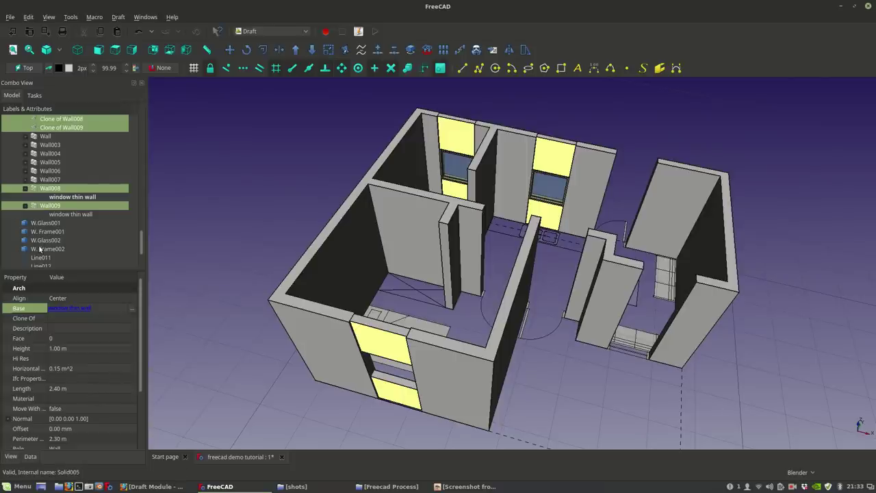
scroll(70, 327, down, 1)
click(8, 457)
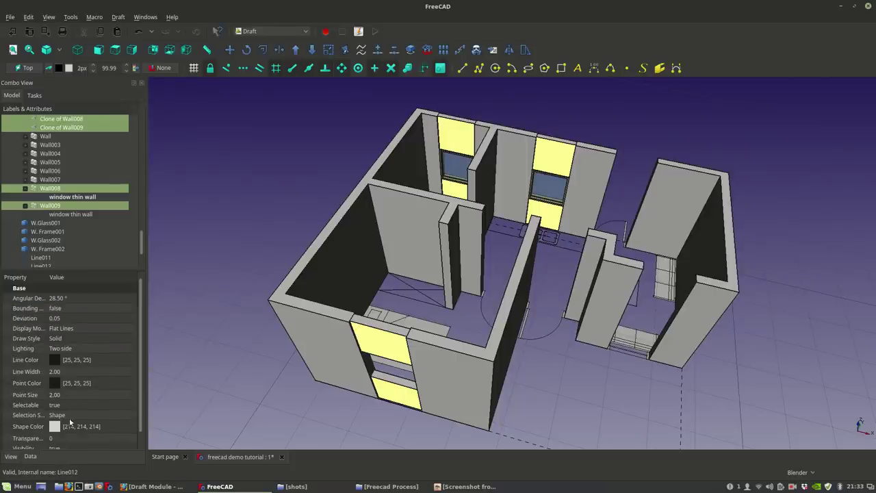
click(84, 426)
click(97, 427)
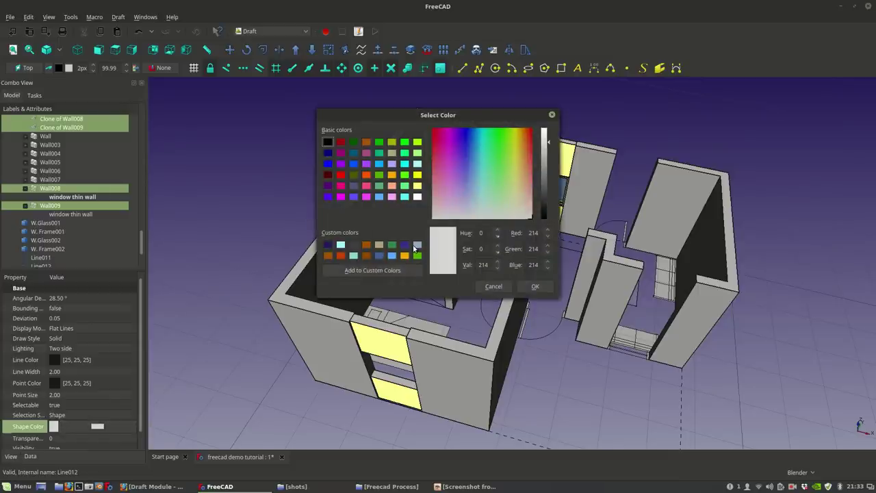
click(417, 245)
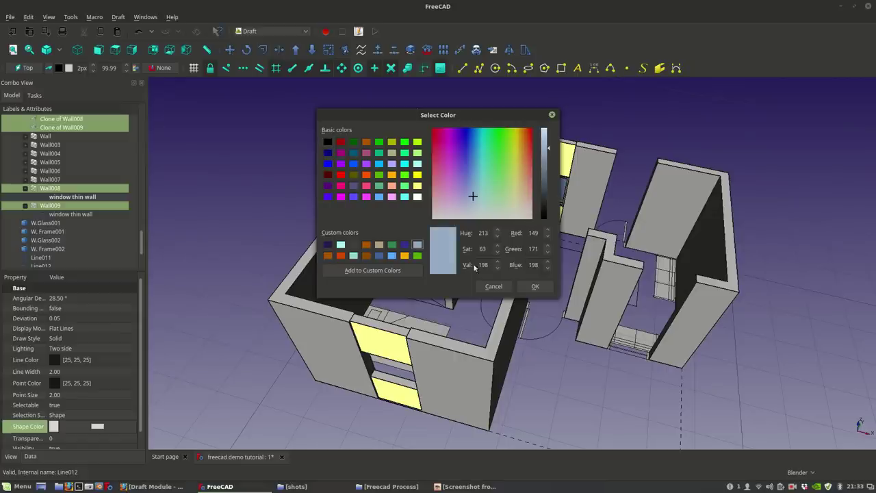
click(546, 166)
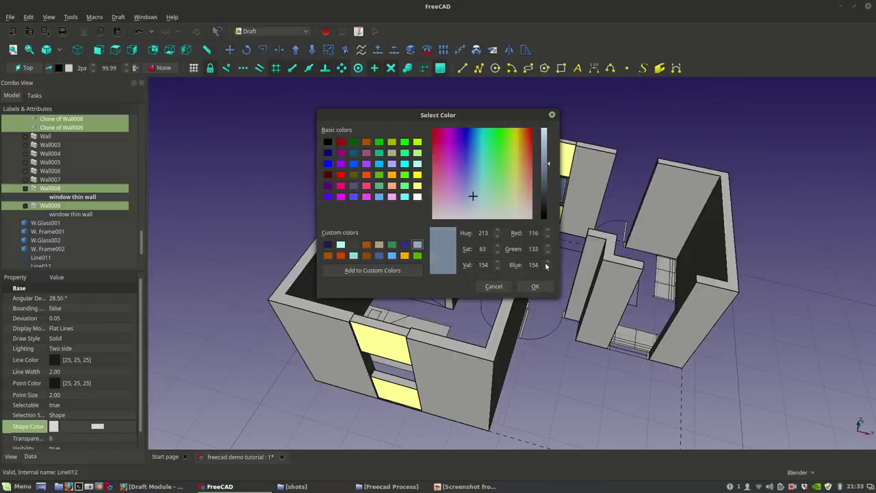
click(535, 286)
Step: Inspect the recolored window wall sections from several sides of the house
click(549, 420)
middle_drag(549, 420, 734, 319)
middle_drag(626, 313, 617, 288)
scroll(518, 302, up, 3)
shift+middle_drag(516, 326, 527, 293)
middle_drag(574, 329, 293, 297)
middle_drag(567, 301, 447, 357)
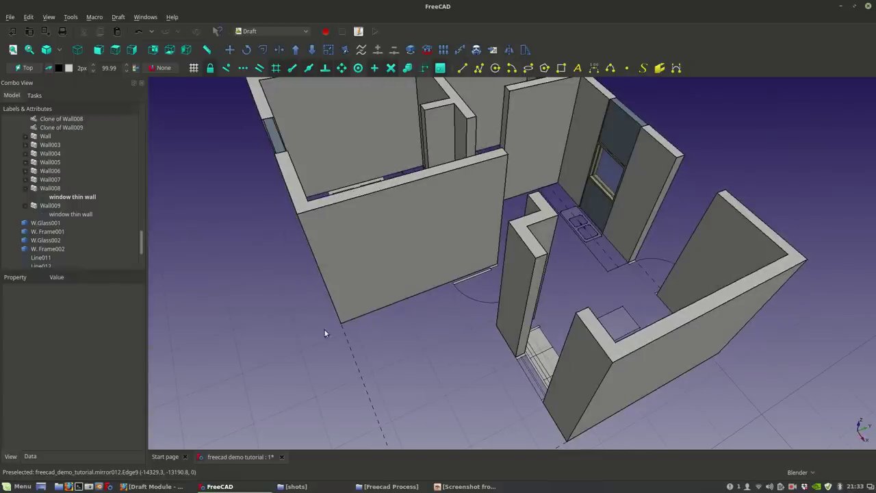
middle_drag(356, 250, 442, 219)
Step: Align the working plane to the top face of Wall007 and clone Wall008 and Wall009
click(442, 219)
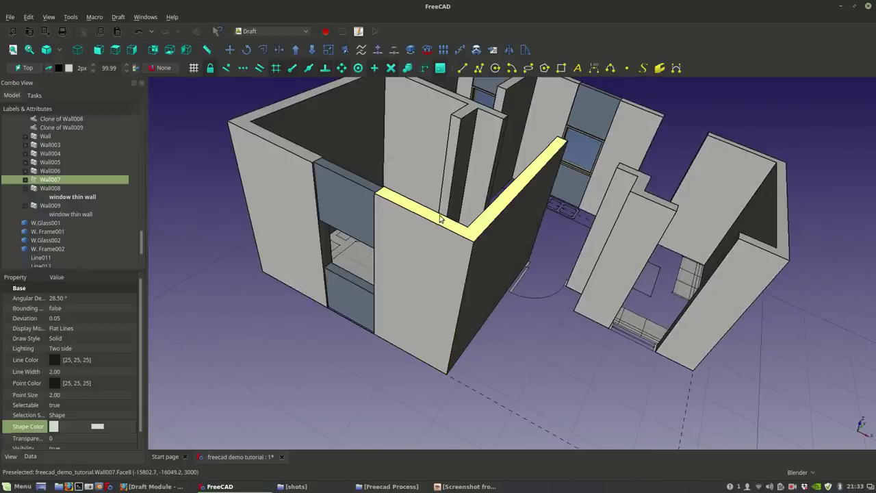
click(31, 67)
click(348, 230)
ctrl+click(363, 301)
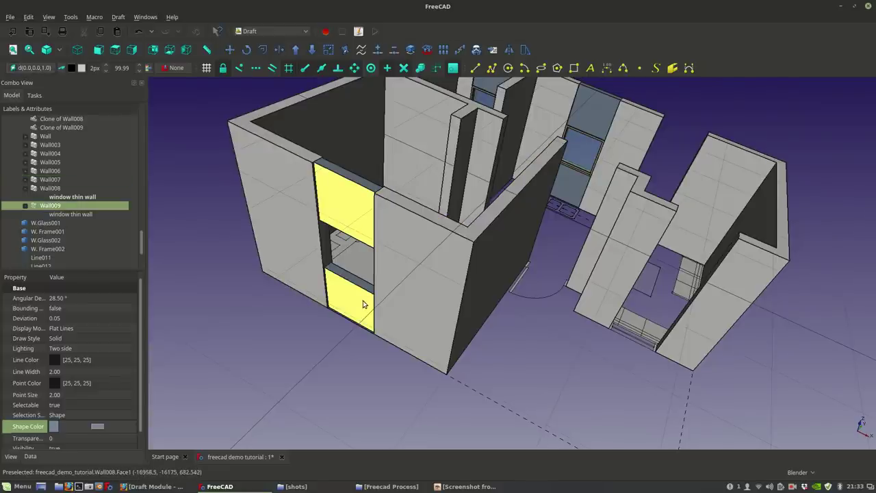
ctrl+click(471, 268)
middle_drag(471, 268, 476, 276)
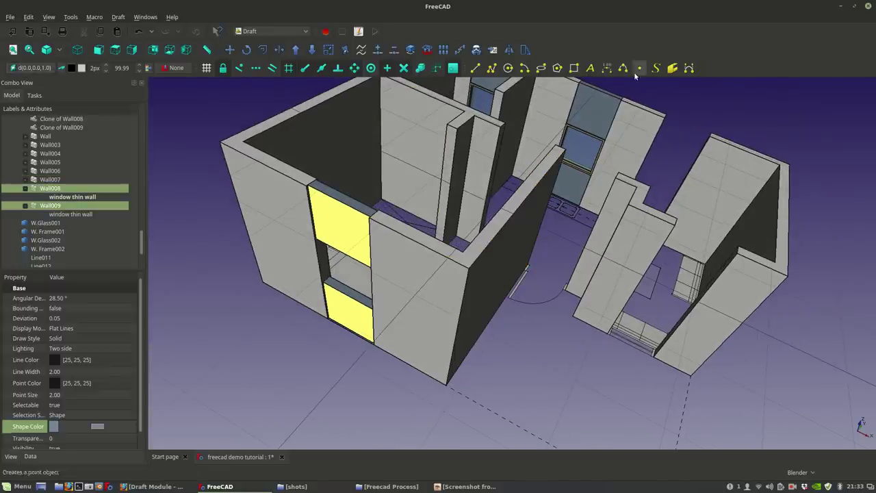
click(475, 53)
Step: Move both new wall clones, without copying, from the bedroom window opening's top corner to the matching corner of the living room opening
scroll(60, 254, down, 2)
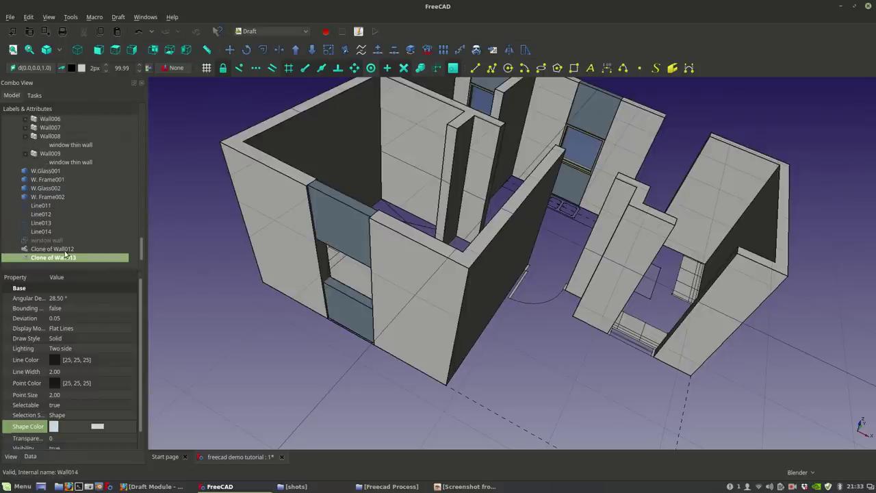
click(64, 249)
ctrl+click(64, 258)
middle_drag(520, 267, 509, 289)
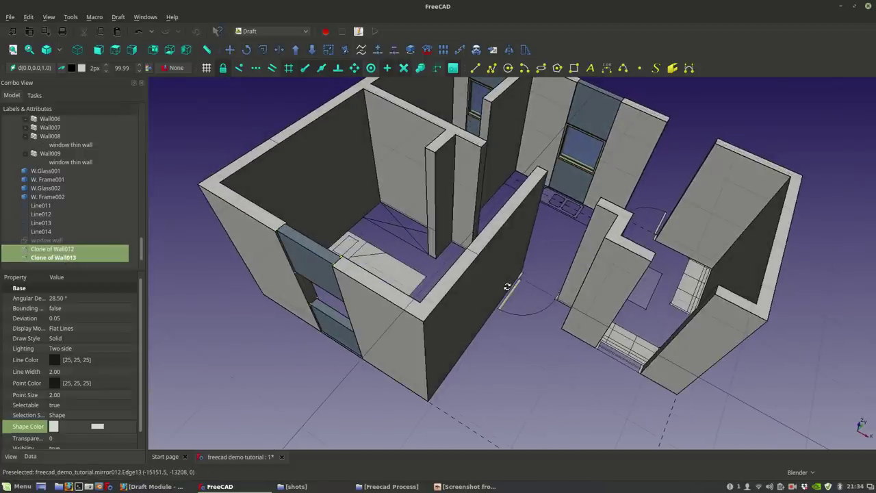
click(229, 51)
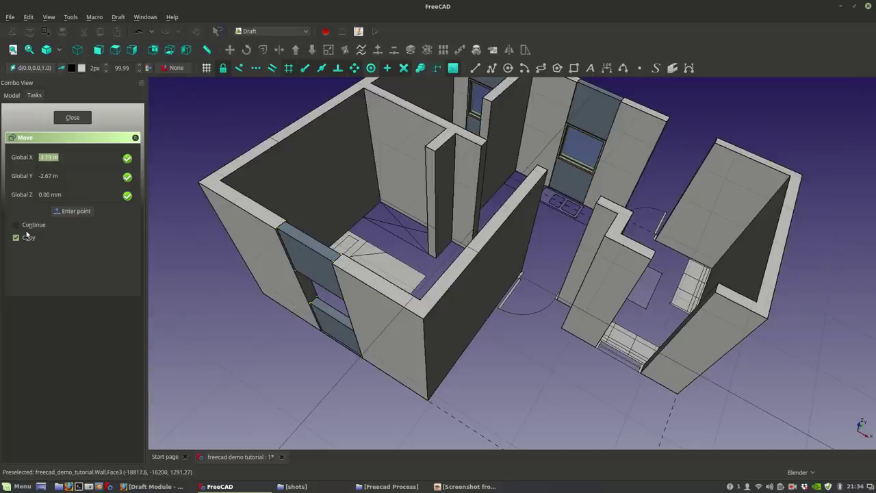
click(335, 266)
scroll(520, 315, down, 3)
scroll(613, 311, up, 6)
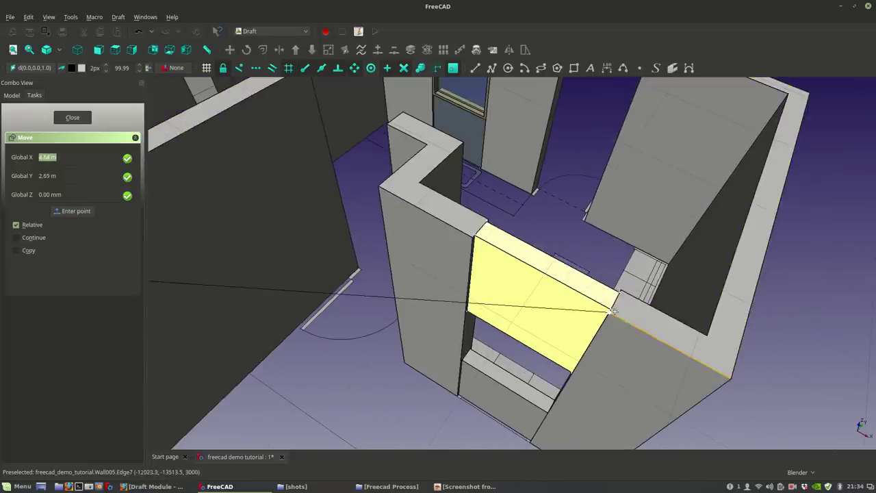
click(613, 311)
scroll(308, 329, down, 5)
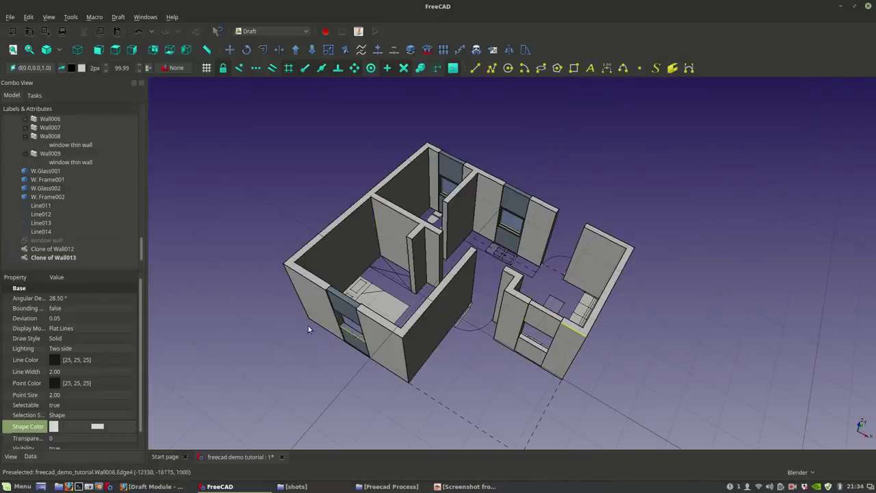
Step: Set the shape color of Wall008 and Wall009 to the custom light grey-blue, RGB 149, 171, 198
click(43, 257)
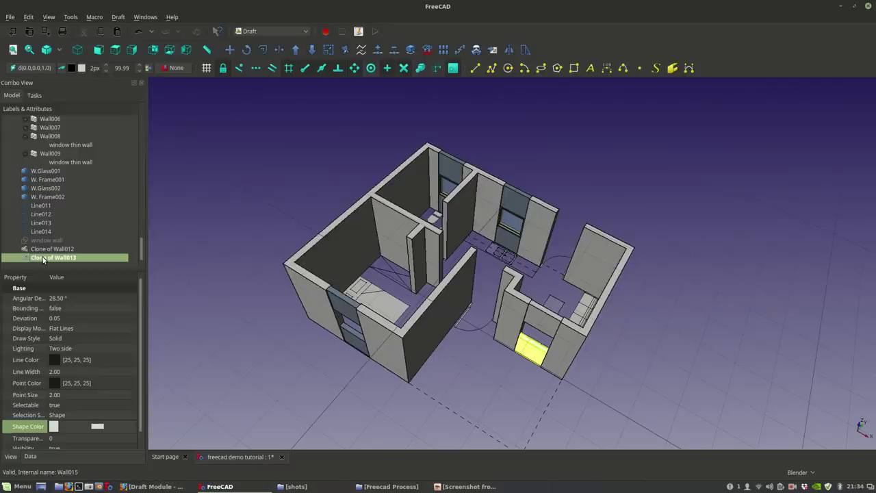
scroll(586, 327, up, 5)
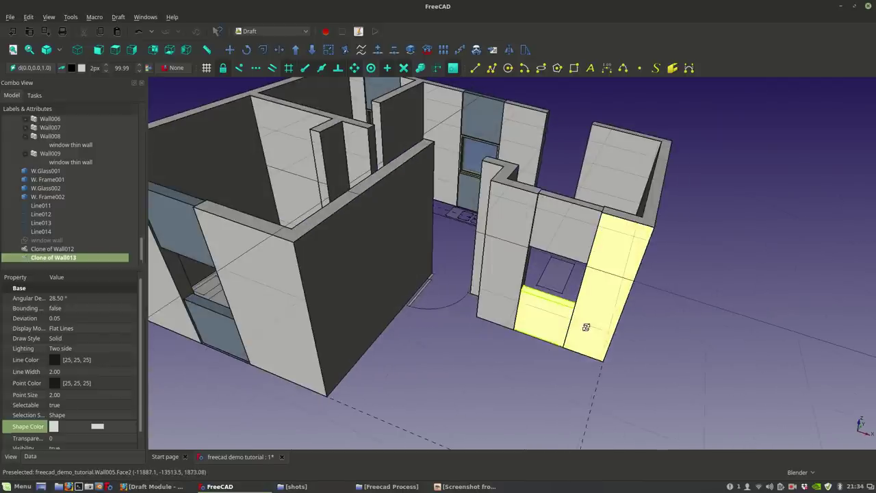
scroll(586, 331, down, 5)
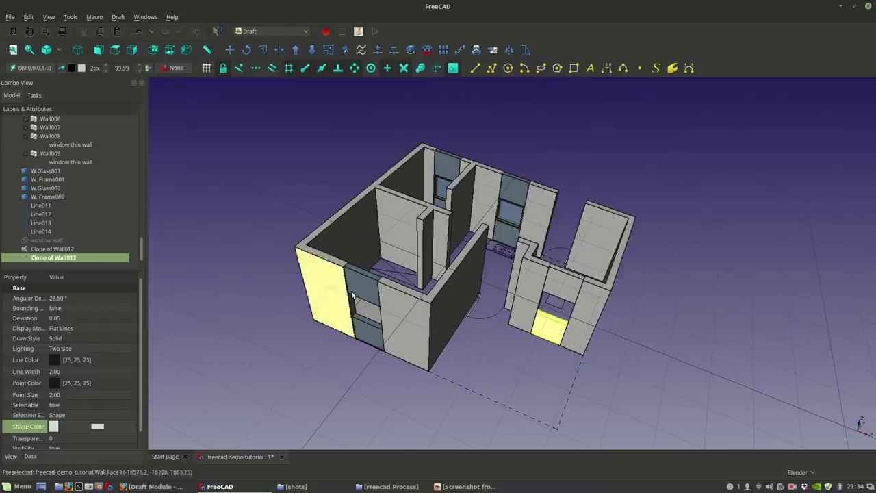
click(50, 153)
ctrl+click(50, 136)
click(105, 426)
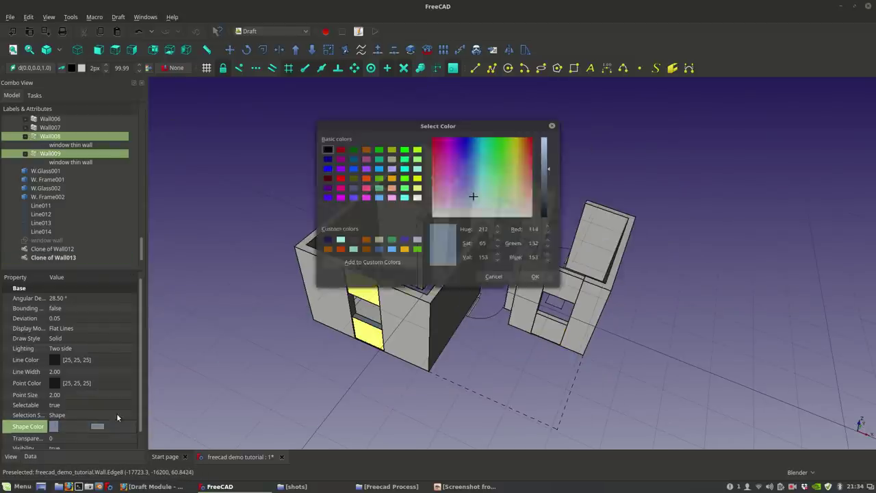
click(417, 245)
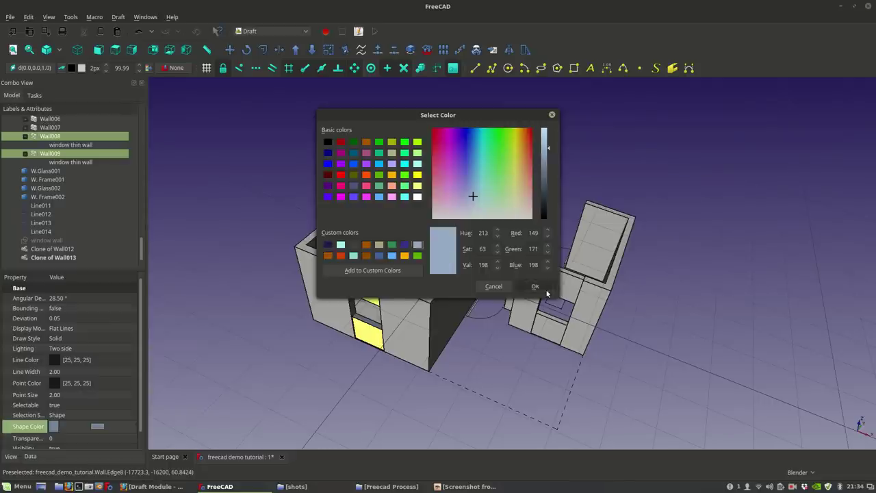
click(546, 290)
click(553, 320)
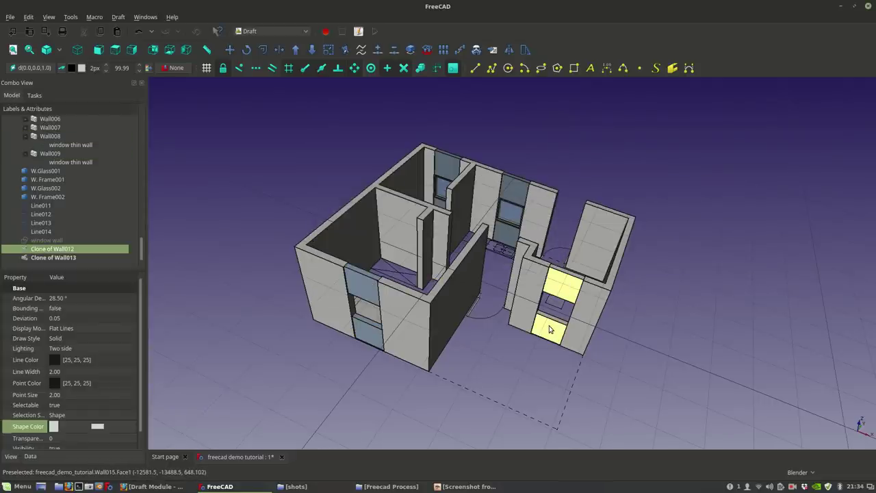
ctrl+click(551, 330)
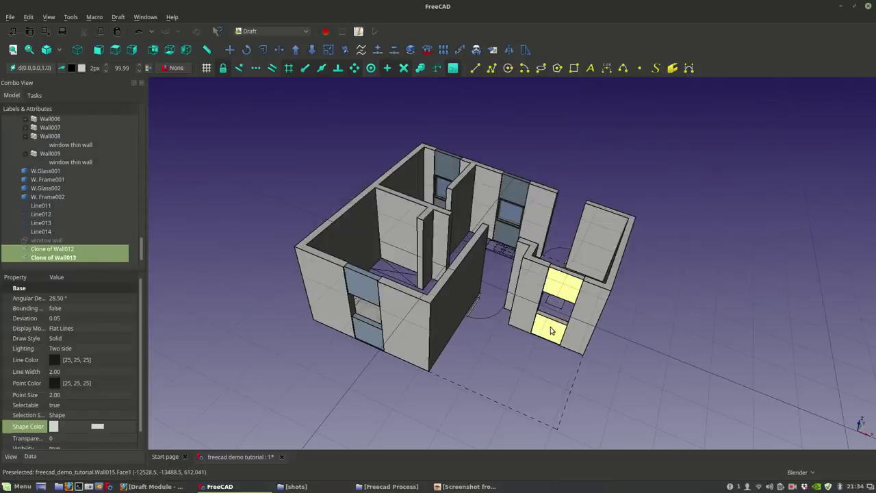
scroll(506, 250, up, 3)
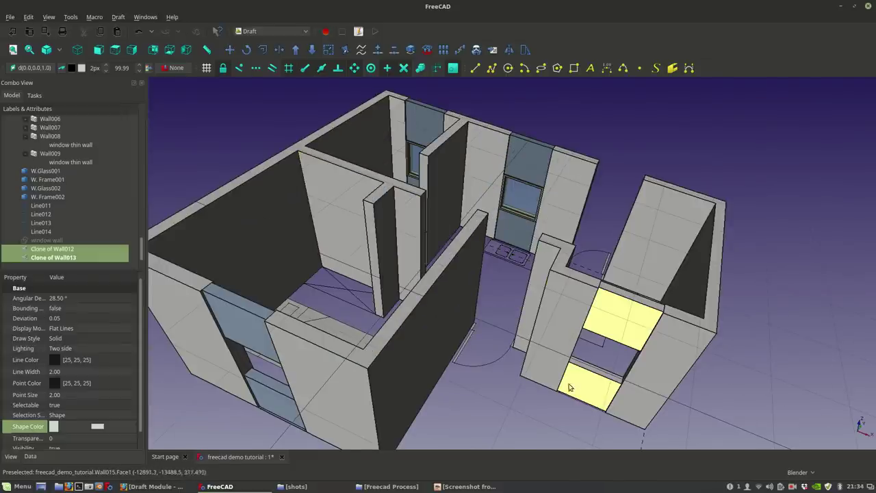
scroll(483, 322, down, 3)
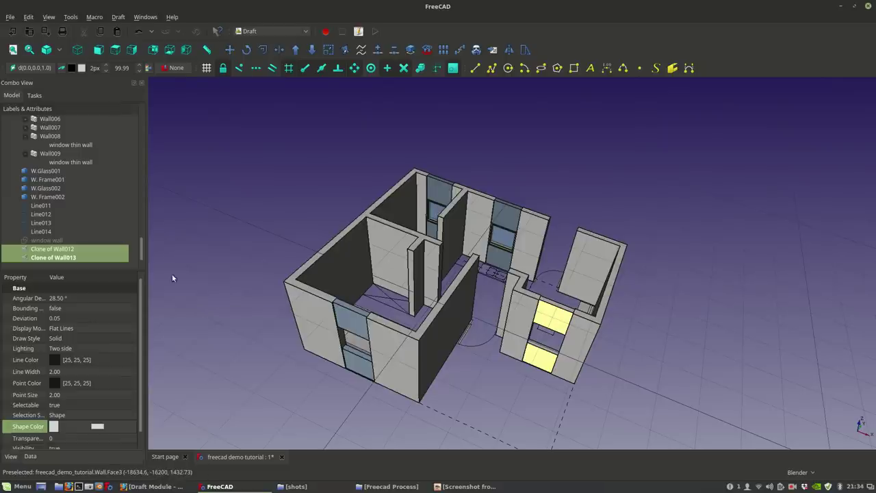
scroll(73, 198, up, 1)
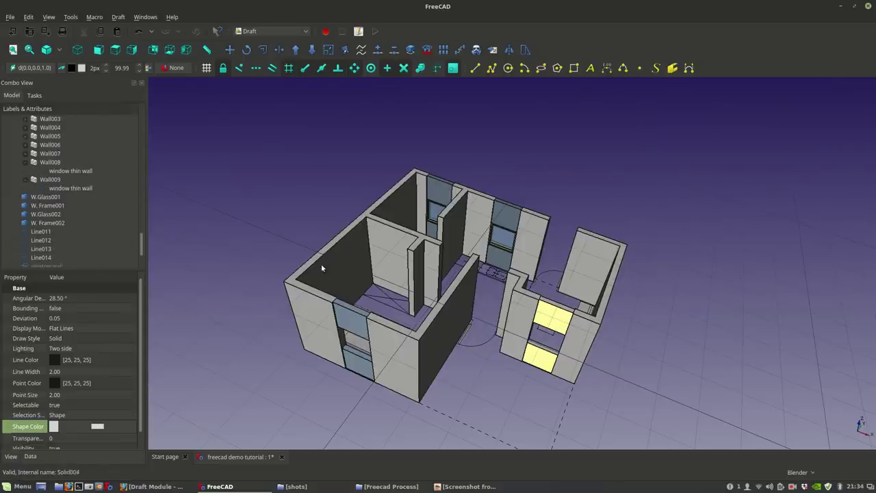
scroll(469, 148, up, 4)
scroll(468, 147, down, 3)
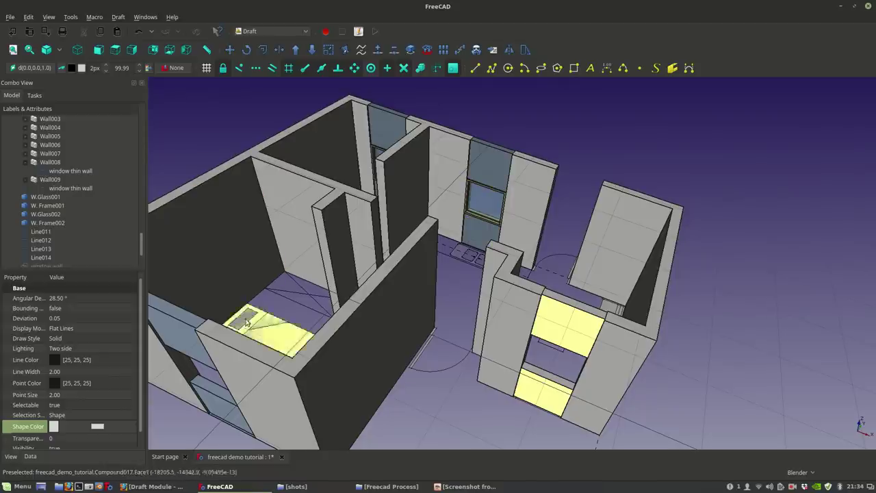
Step: Set the shape color of the thin wall sections above and below all four windows to dark grey-blue, RGB 86, 99, 115
scroll(503, 347, down, 4)
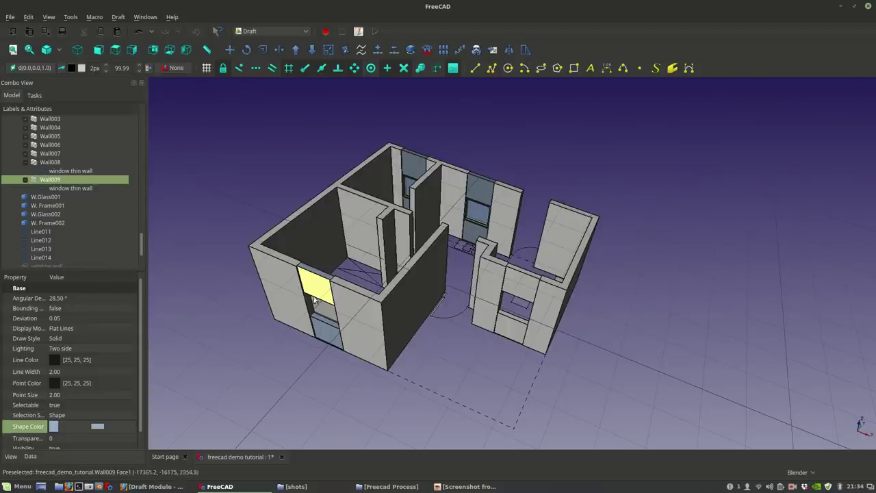
ctrl+click(320, 327)
ctrl+click(504, 323)
ctrl+click(520, 284)
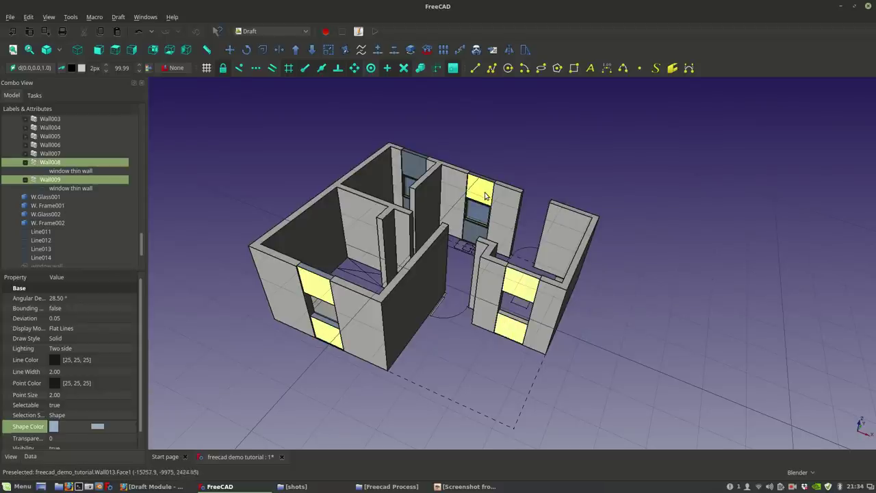
middle_drag(393, 171, 422, 219)
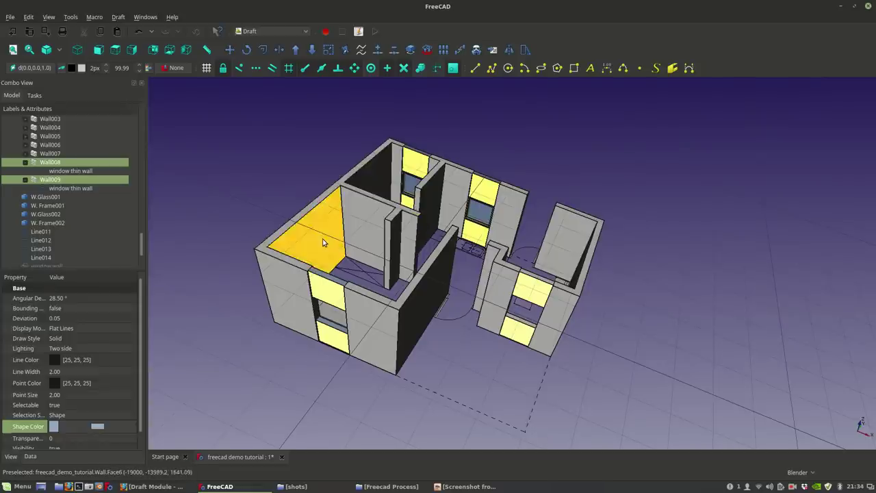
click(81, 428)
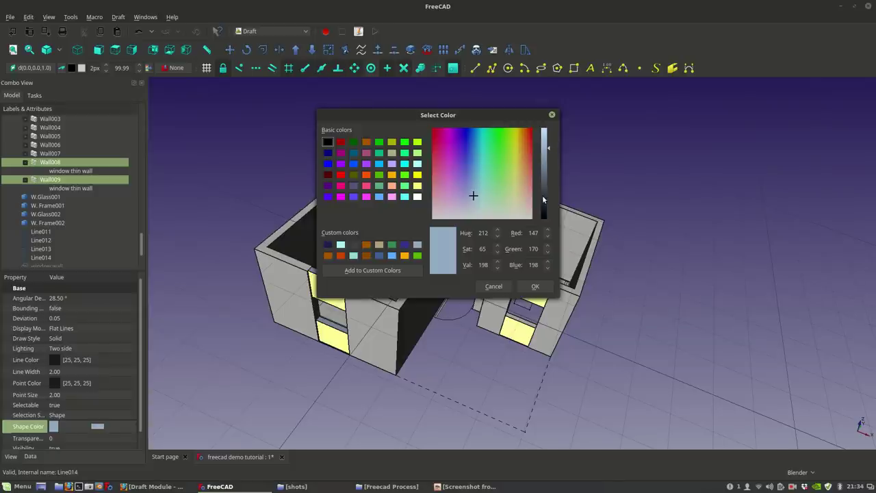
drag(547, 152, 549, 178)
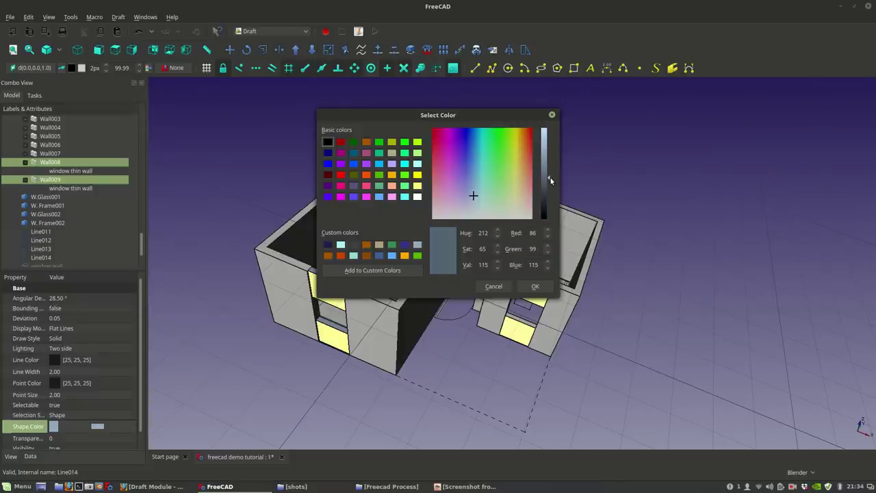
click(534, 286)
click(505, 380)
mouse_move(635, 356)
middle_down()
mouse_move(632, 340)
mouse_move(646, 330)
mouse_move(671, 335)
mouse_move(638, 339)
middle_up()
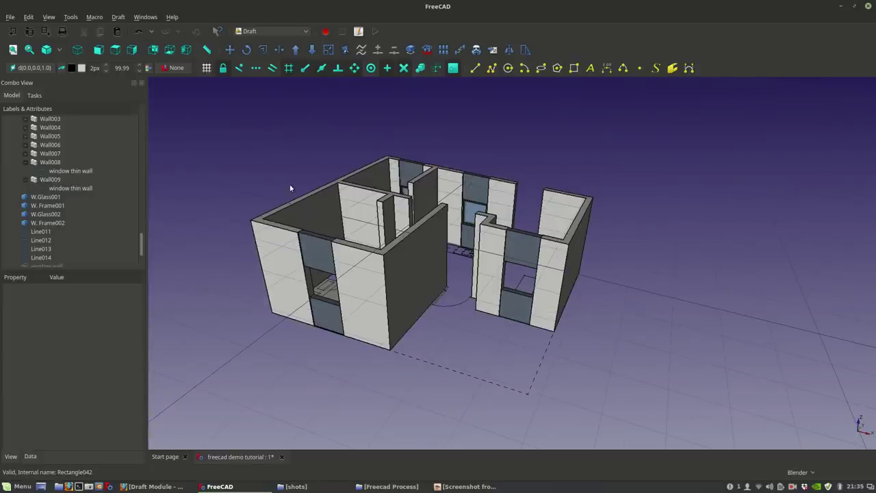
Step: Make the hidden W.Glass and W. Frame objects in the Window group visible in the bedroom opening
scroll(289, 183, up, 3)
scroll(70, 208, down, 1)
scroll(38, 215, up, 3)
scroll(39, 231, down, 3)
scroll(41, 241, up, 5)
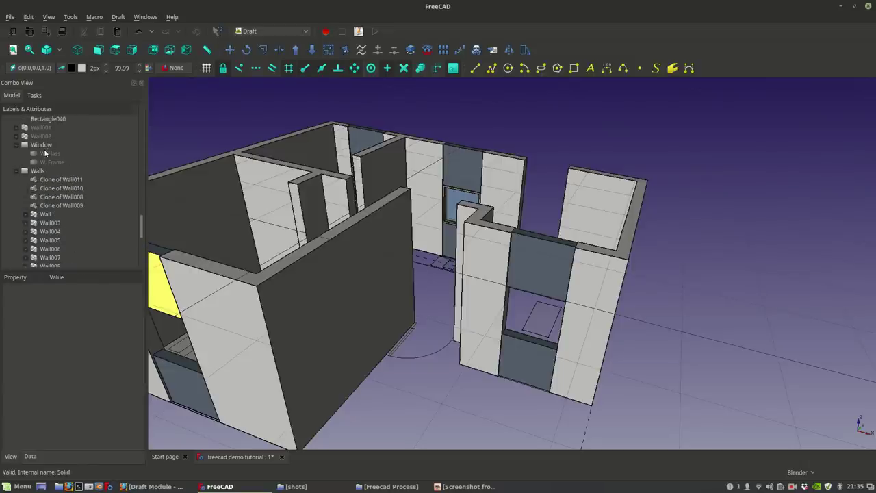
click(45, 146)
click(43, 154)
scroll(48, 226, down, 3)
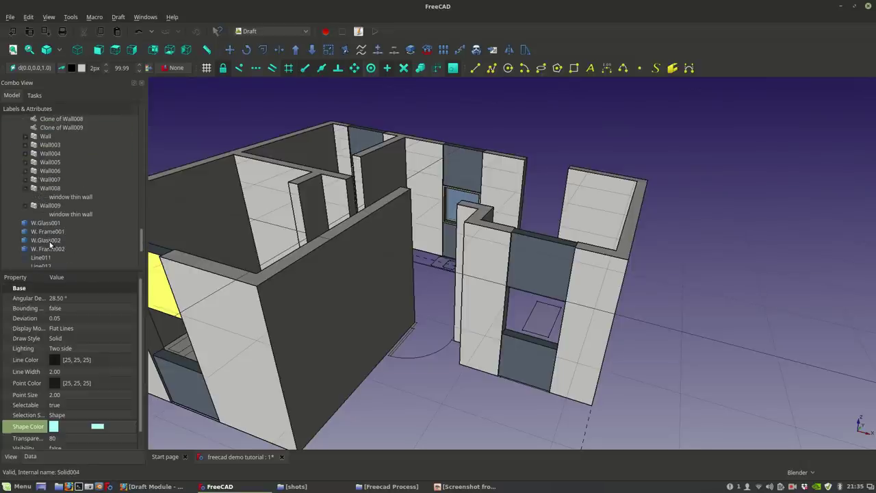
click(52, 224)
ctrl+click(51, 233)
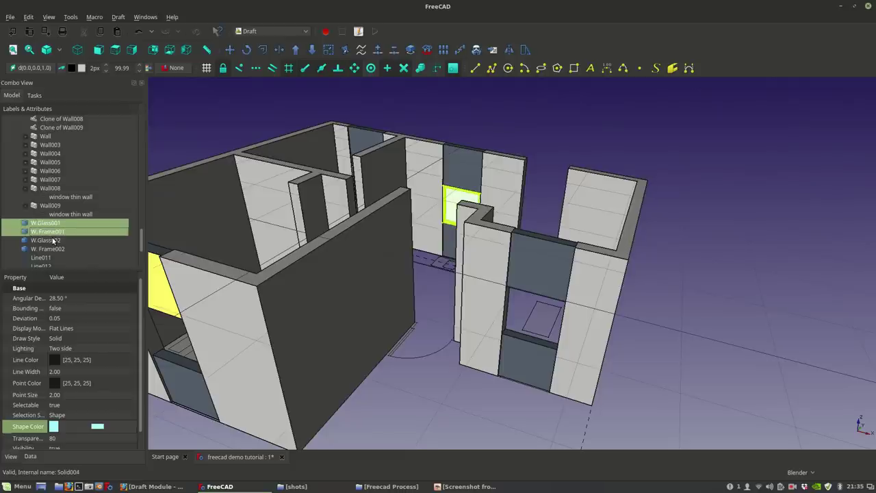
scroll(51, 200, up, 3)
click(50, 153)
ctrl+click(52, 162)
middle_drag(438, 287, 357, 342)
key(space)
Step: Copy W.Glass and W. Frame with Move, from the bedroom opening's top corner to the matching corner of the living room opening
middle_drag(538, 347, 630, 333)
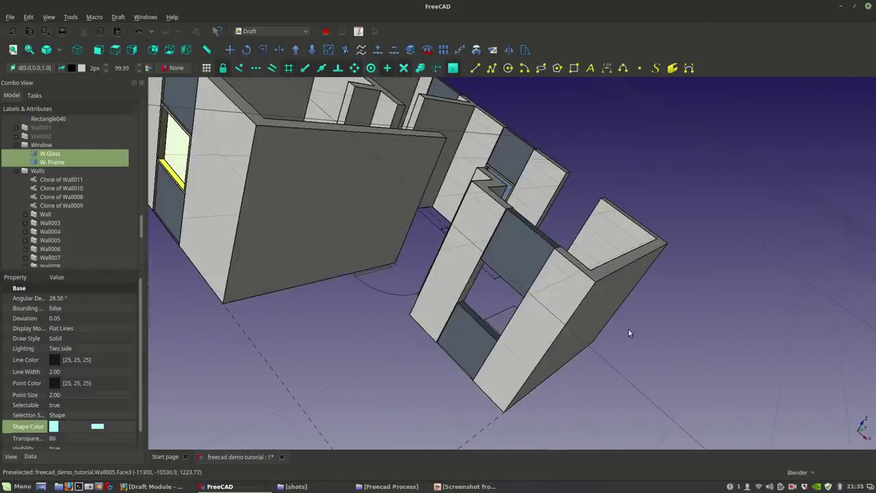
click(794, 487)
click(810, 445)
middle_drag(472, 312, 404, 308)
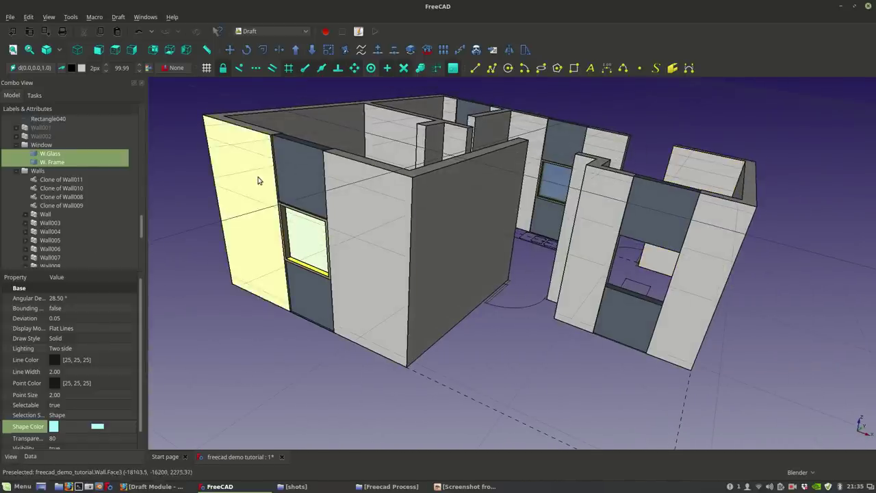
click(231, 50)
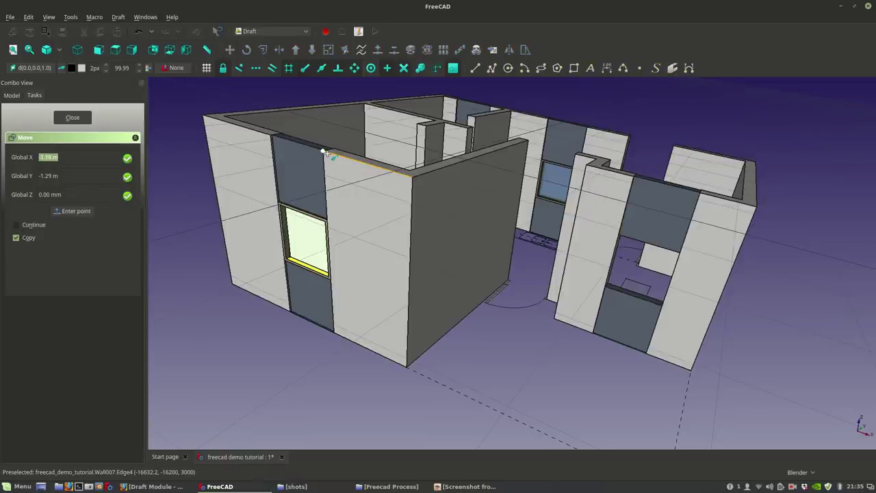
click(701, 194)
middle_drag(698, 203, 621, 282)
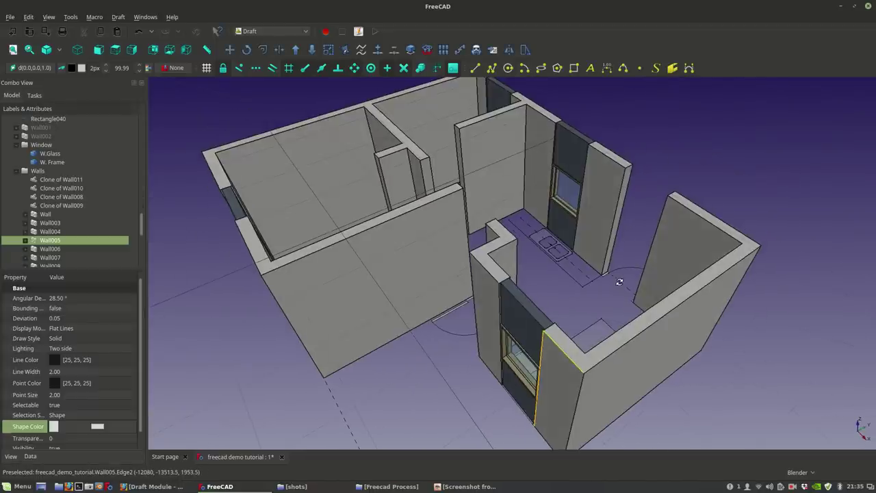
mouse_move(622, 335)
middle_down()
mouse_move(681, 303)
mouse_move(612, 326)
middle_up()
scroll(661, 314, up, 5)
scroll(611, 315, down, 4)
scroll(533, 318, down, 3)
shift+middle_drag(533, 318, 645, 324)
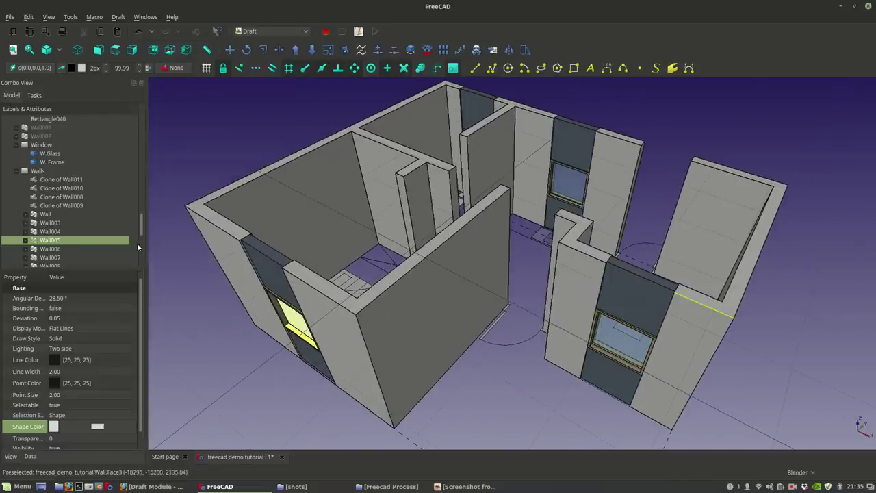
Step: Put the W.Glass and W. Frame copies numbered 001 to 003 into the Window group
scroll(52, 242, down, 6)
scroll(35, 198, up, 5)
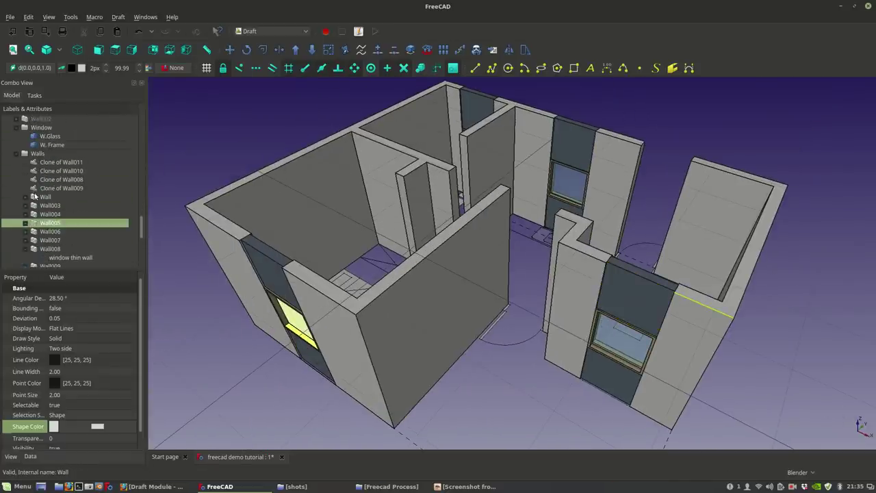
scroll(45, 171, down, 5)
ctrl+click(45, 156)
ctrl+click(43, 163)
ctrl+click(39, 171)
ctrl+click(39, 180)
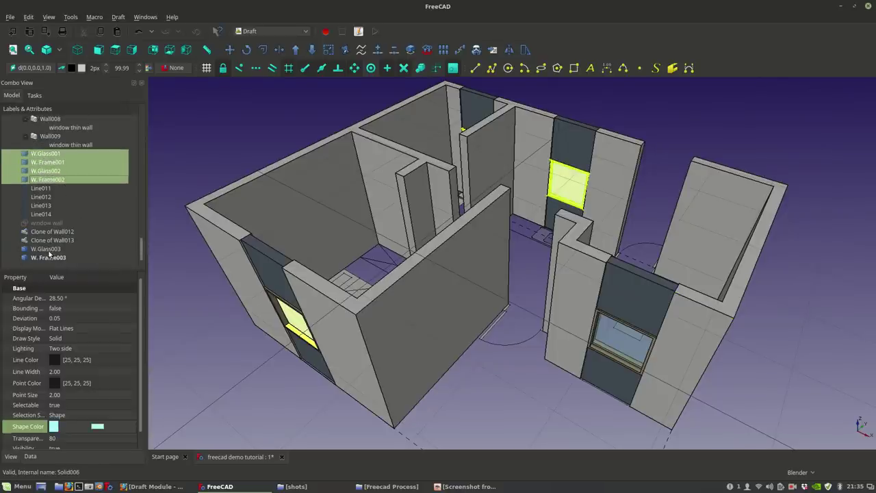
ctrl+click(45, 249)
scroll(50, 234, up, 4)
drag(45, 258, 38, 154)
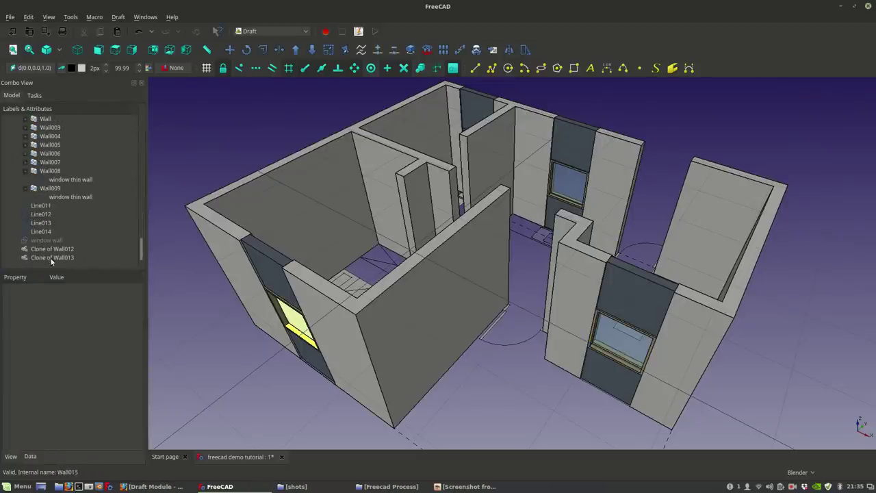
Step: Put Clone of Wall012 and Clone of Wall013 into the Walls group
click(49, 249)
ctrl+click(49, 258)
scroll(52, 212, up, 2)
scroll(52, 212, down, 2)
mouse_move(37, 251)
mouse_down()
mouse_move(41, 121)
mouse_move(42, 182)
mouse_move(35, 175)
mouse_up()
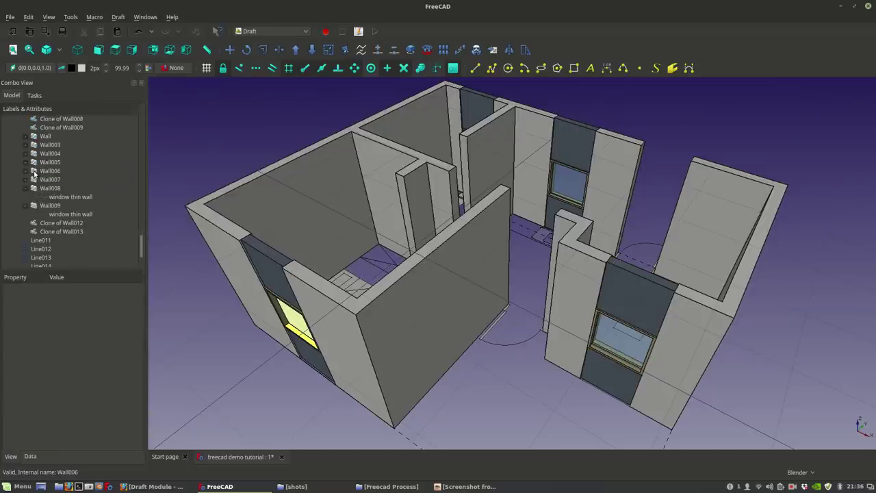
Step: Hide the window thin wall base shapes of Wall008 and Wall009 and collapse both walls in the model tree
scroll(41, 206, down, 1)
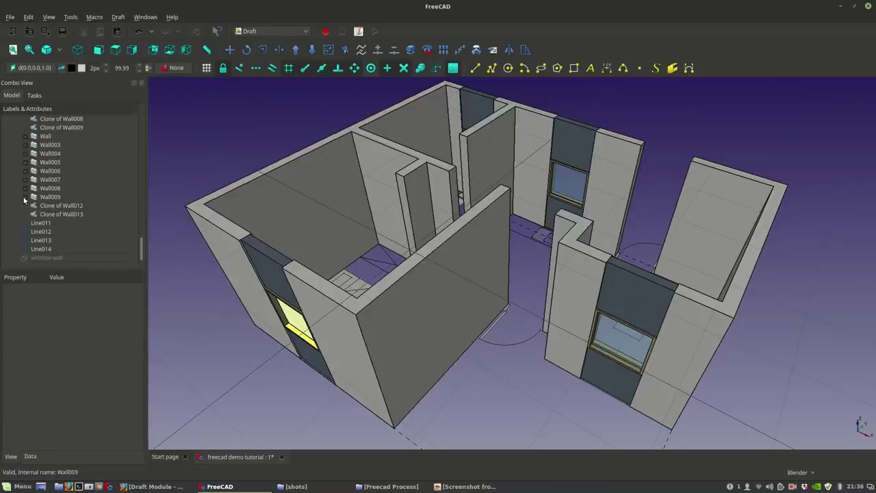
click(46, 205)
click(26, 189)
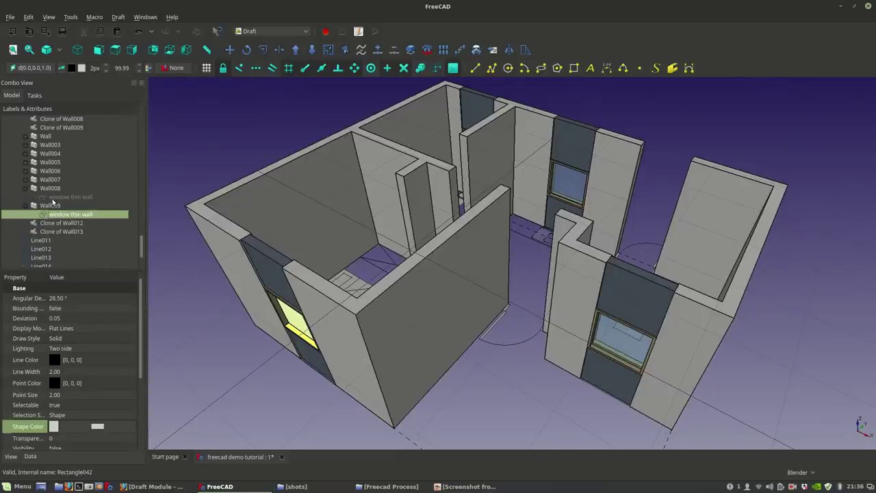
click(27, 206)
click(27, 189)
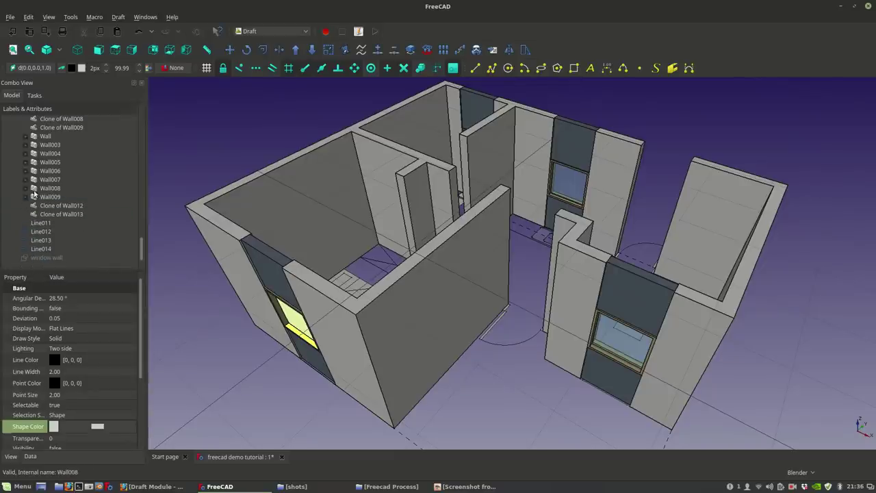
Step: Collapse the Walls and Window groups in the model tree
scroll(26, 163, up, 2)
click(15, 145)
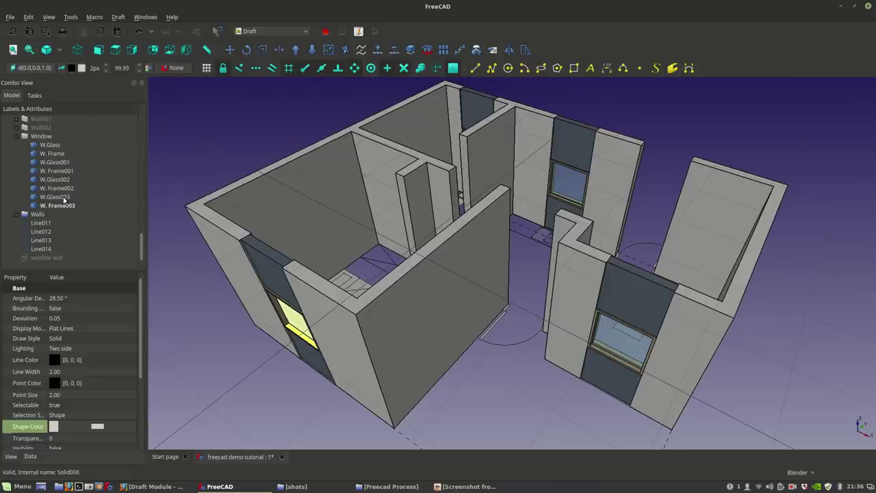
click(17, 147)
click(14, 136)
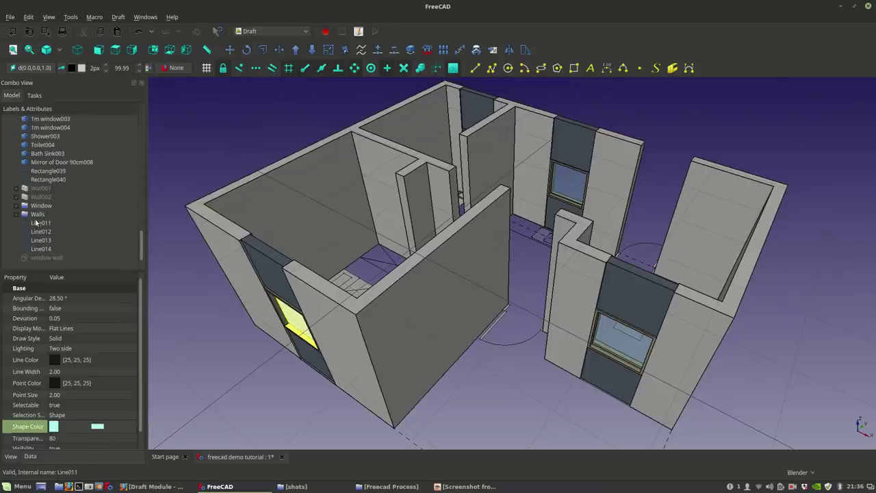
Step: Delete the leftover lines Line011 to Line014 and the hidden window wall base shape
click(42, 249)
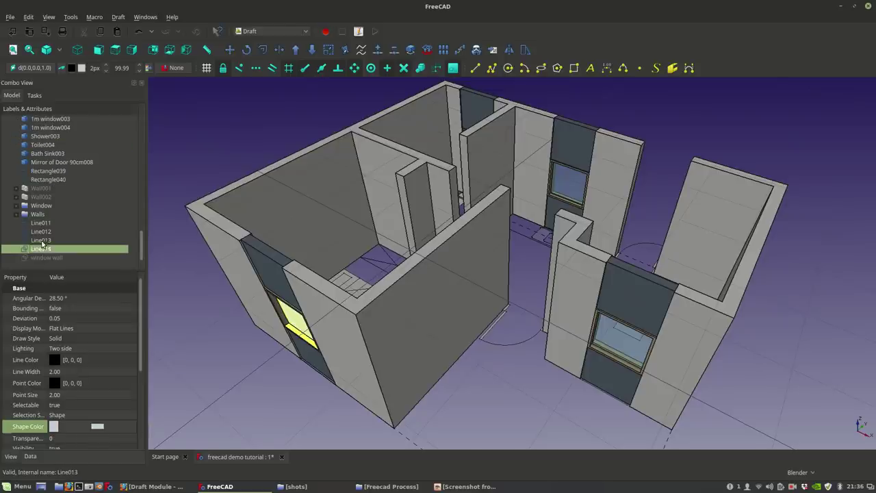
shift+click(40, 224)
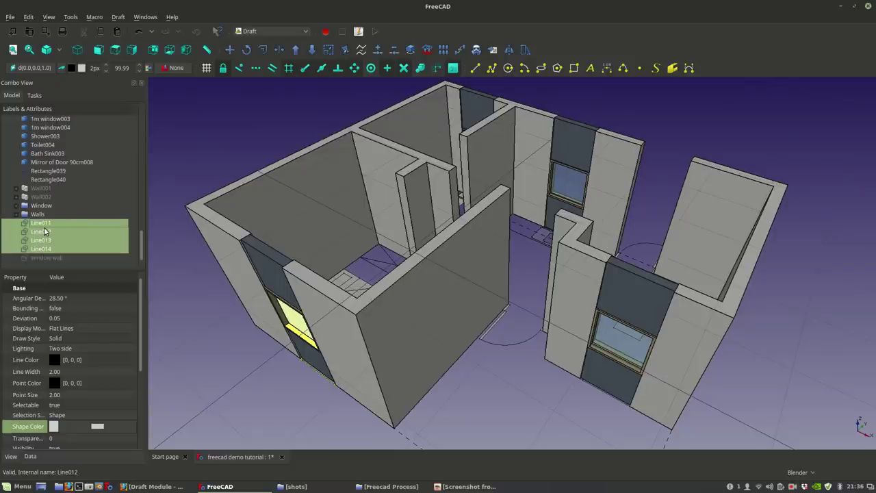
key(Delete)
click(53, 258)
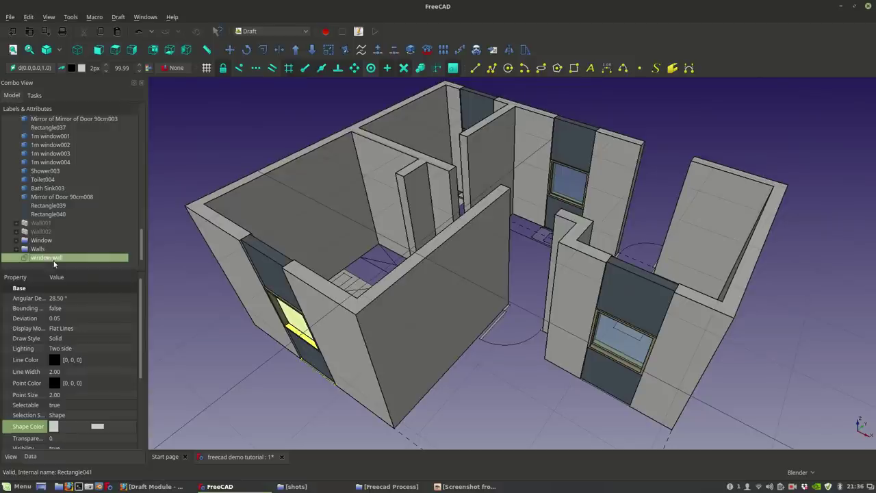
middle_drag(389, 358, 519, 264)
scroll(385, 192, up, 5)
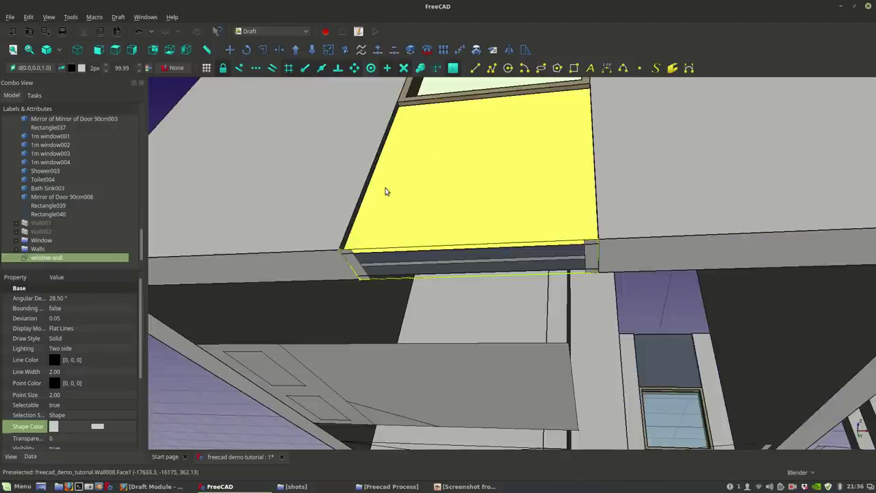
scroll(373, 231, down, 3)
key(Delete)
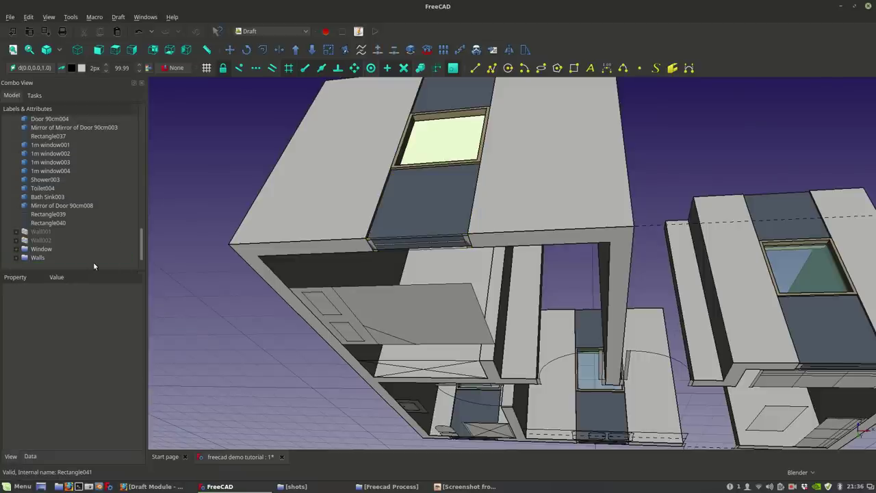
Step: Set the working plane to XY (top) for drawing at the doorway beside the stepped wall
scroll(321, 211, down, 3)
middle_drag(321, 210, 575, 277)
scroll(487, 359, up, 3)
middle_drag(485, 348, 644, 198)
middle_drag(548, 334, 559, 331)
scroll(559, 331, up, 2)
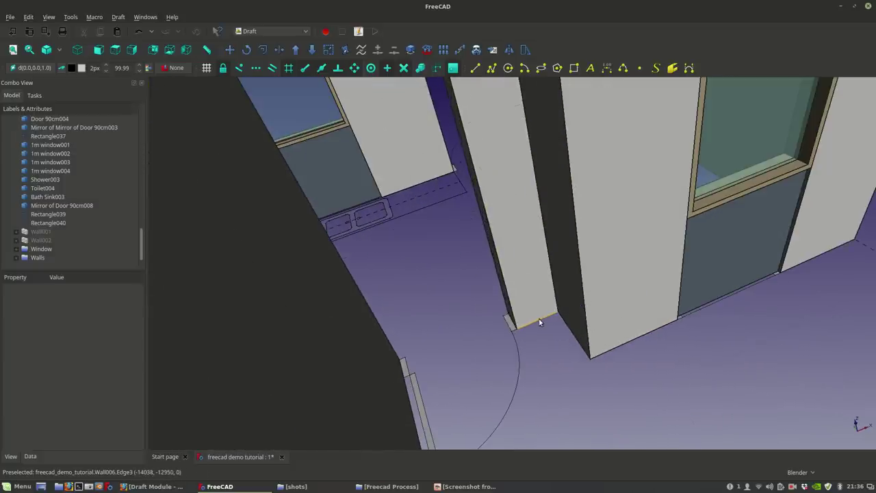
middle_drag(497, 367, 441, 370)
middle_drag(536, 362, 564, 331)
click(41, 69)
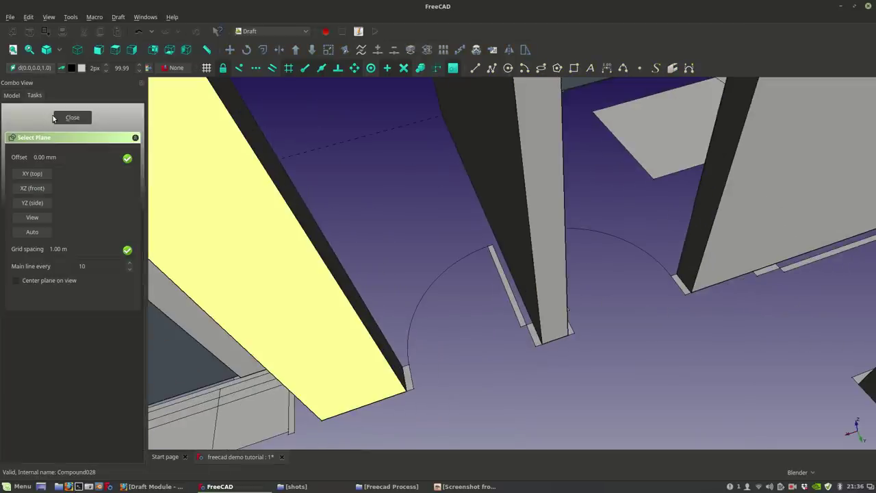
click(33, 174)
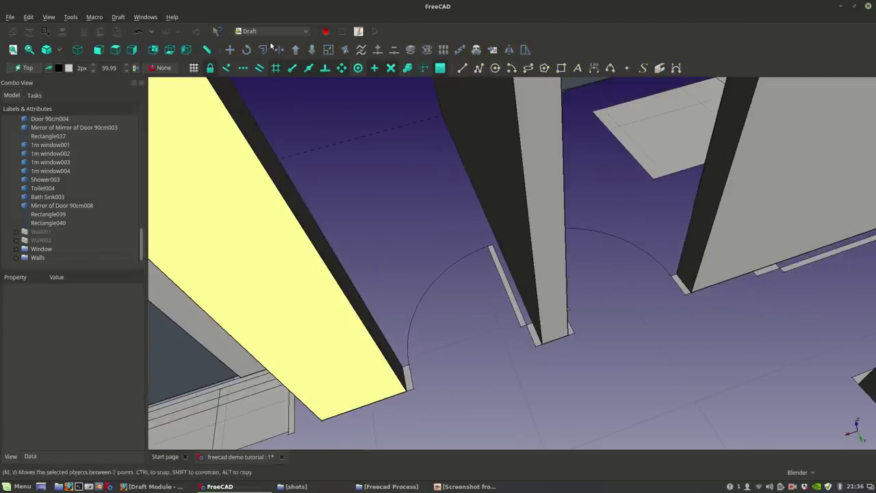
Step: Draw a filled rectangle on the floor across the door opening, between the wall ends and across the wall thickness
click(561, 69)
scroll(410, 373, up, 2)
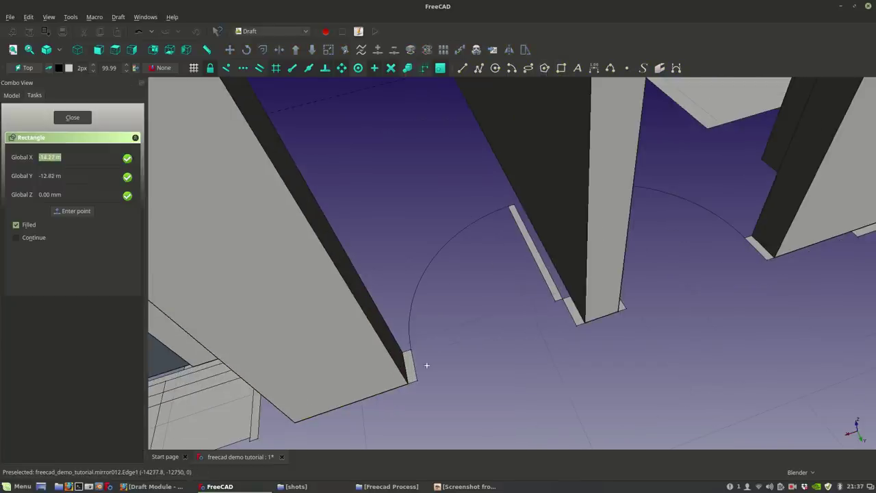
click(421, 372)
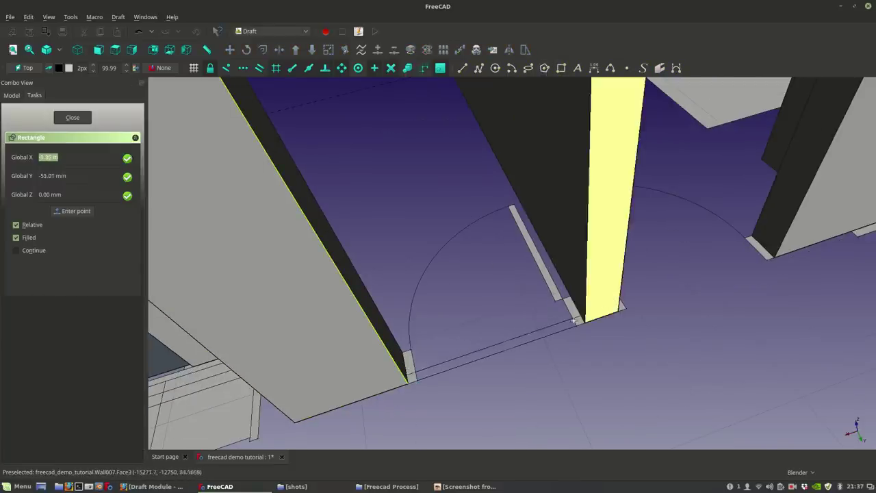
scroll(568, 297, up, 2)
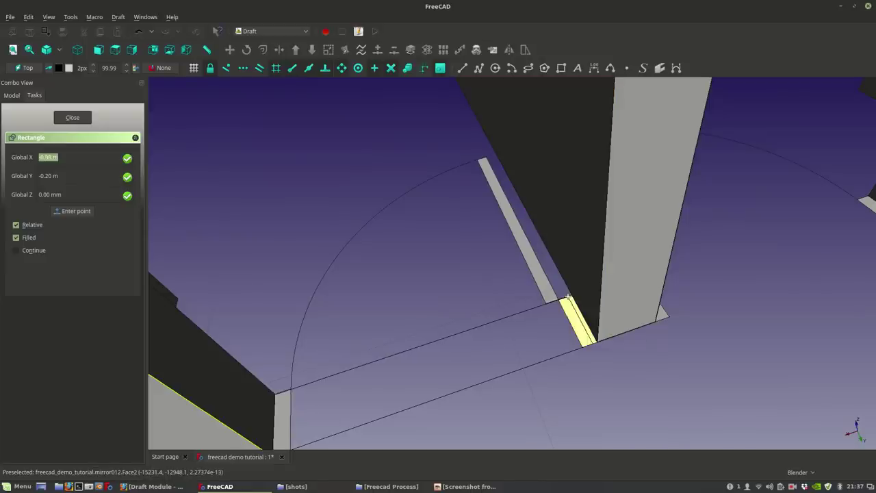
click(572, 299)
middle_drag(573, 301, 518, 361)
click(518, 361)
Step: Switch to the Arch workbench and create a wall from the doorway rectangle
middle_drag(516, 326, 297, 110)
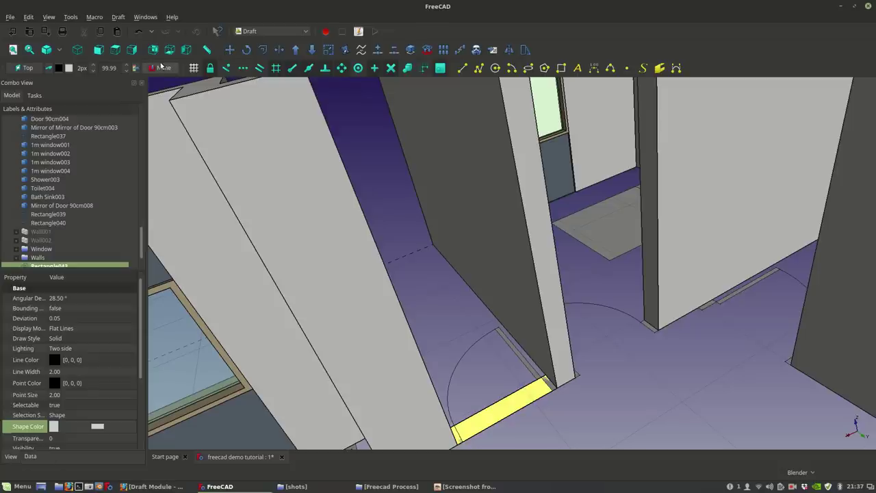
click(272, 30)
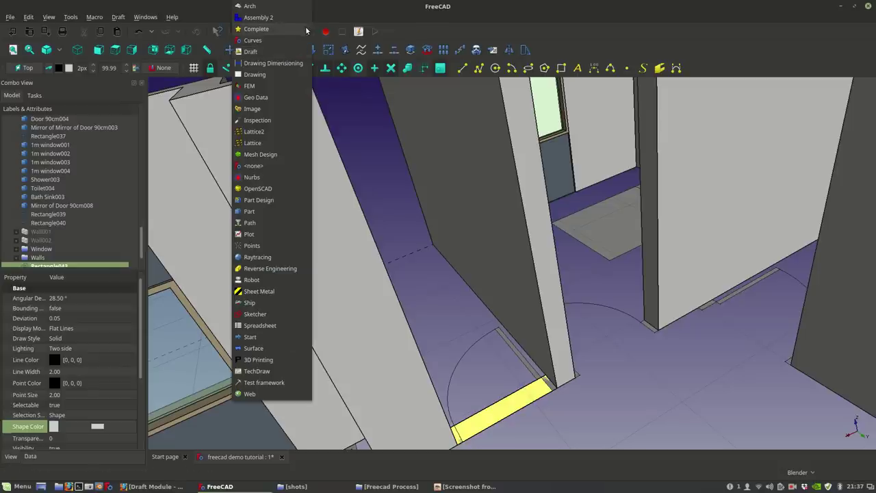
click(276, 7)
click(193, 68)
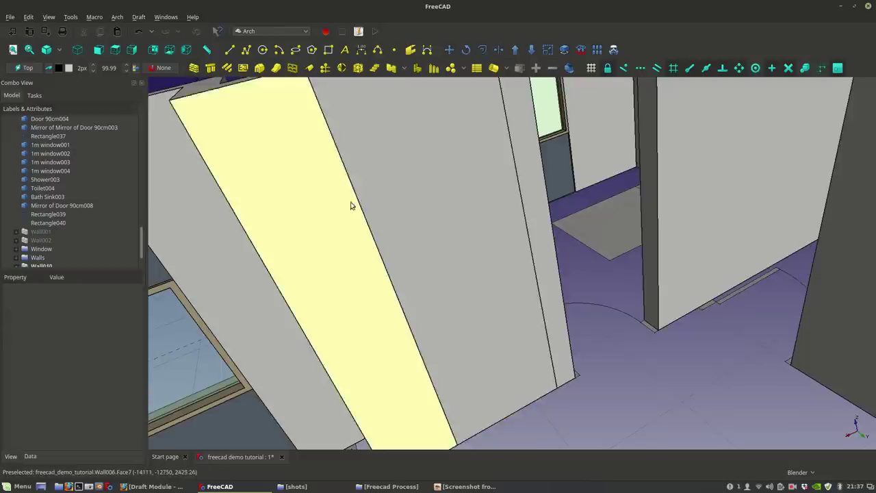
Step: Set the new doorway wall's height to 1.00 m and raise its Z position to 2.10 m
scroll(352, 206, down, 5)
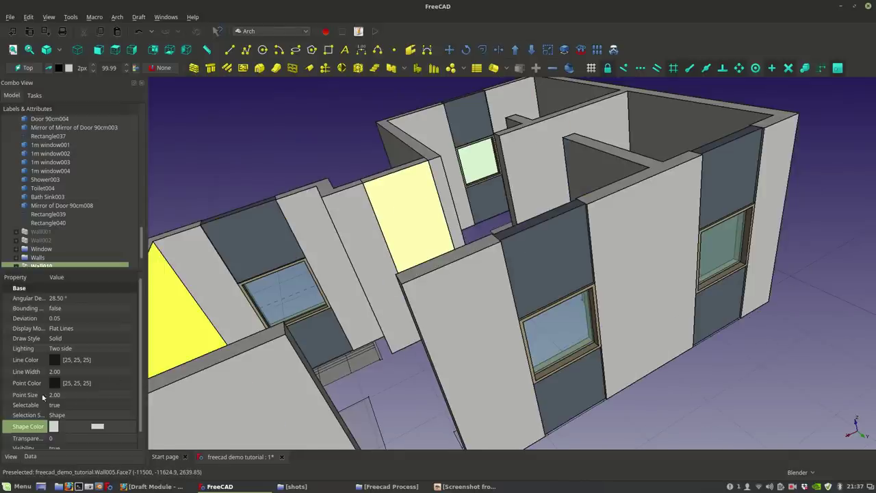
scroll(53, 333, down, 1)
scroll(65, 397, up, 1)
click(29, 456)
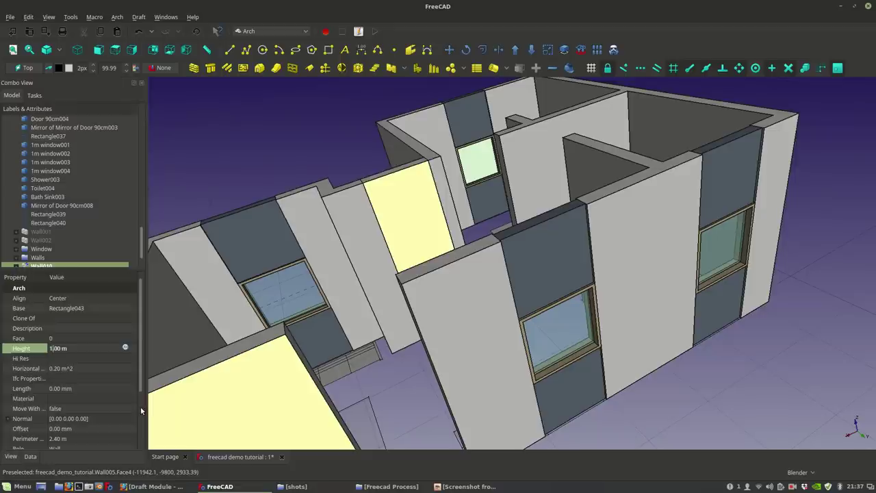
scroll(141, 411, down, 2)
scroll(11, 430, down, 1)
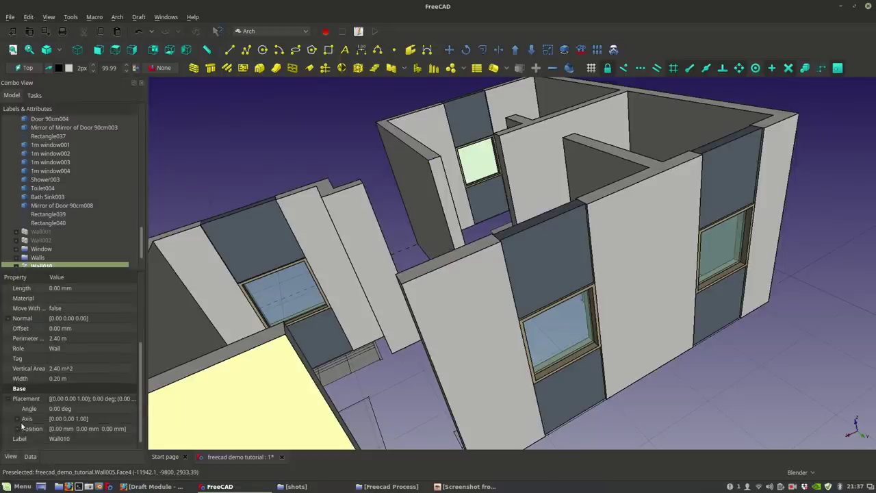
scroll(17, 430, down, 1)
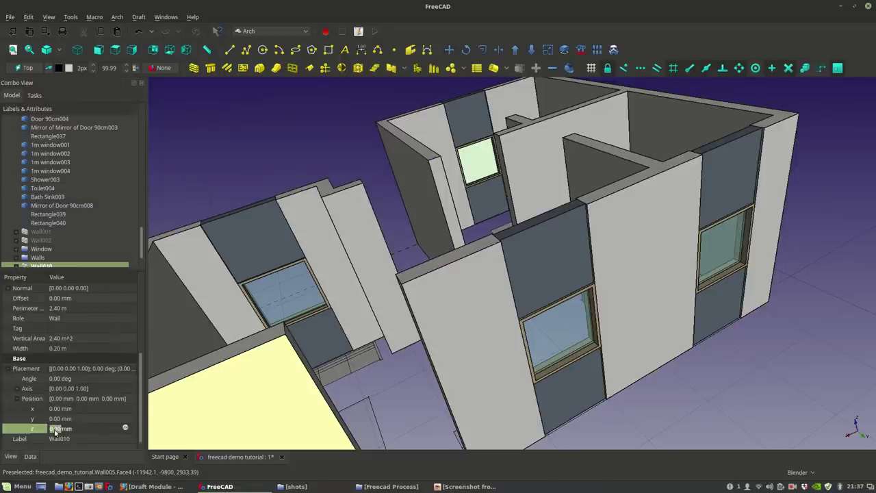
text(2000)
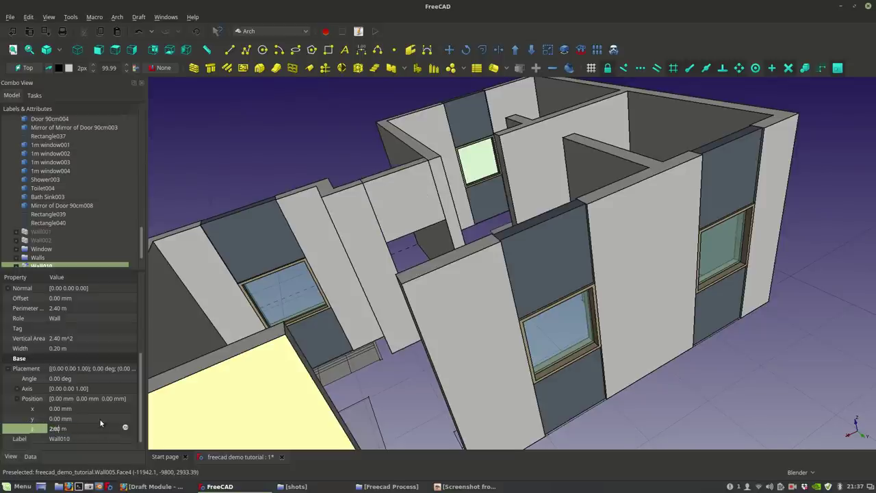
middle_drag(369, 354, 692, 291)
middle_drag(438, 284, 547, 266)
scroll(510, 215, up, 3)
scroll(438, 205, down, 3)
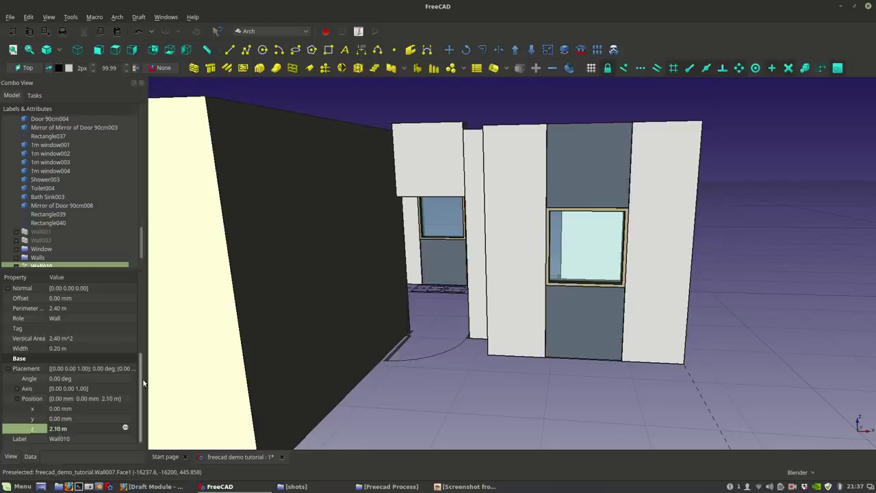
Step: Set the height of the wall section above the door to 0.90 m
click(438, 144)
scroll(62, 329, up, 3)
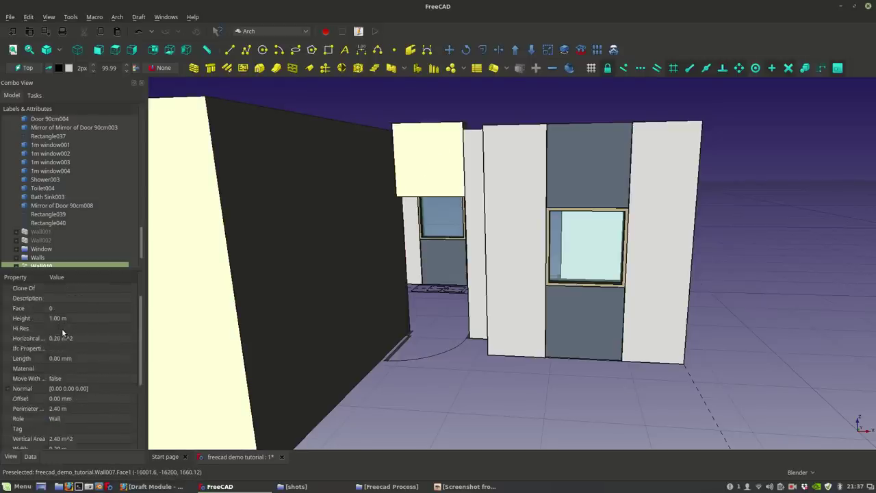
scroll(61, 328, up, 2)
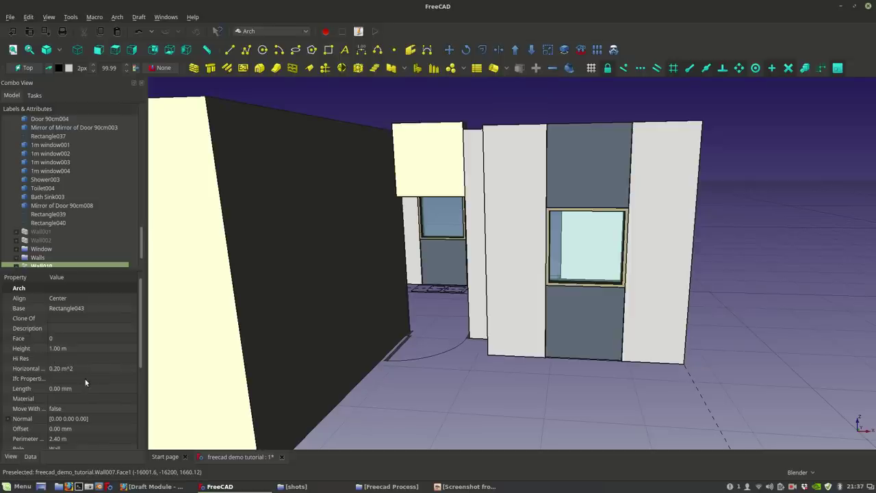
click(54, 349)
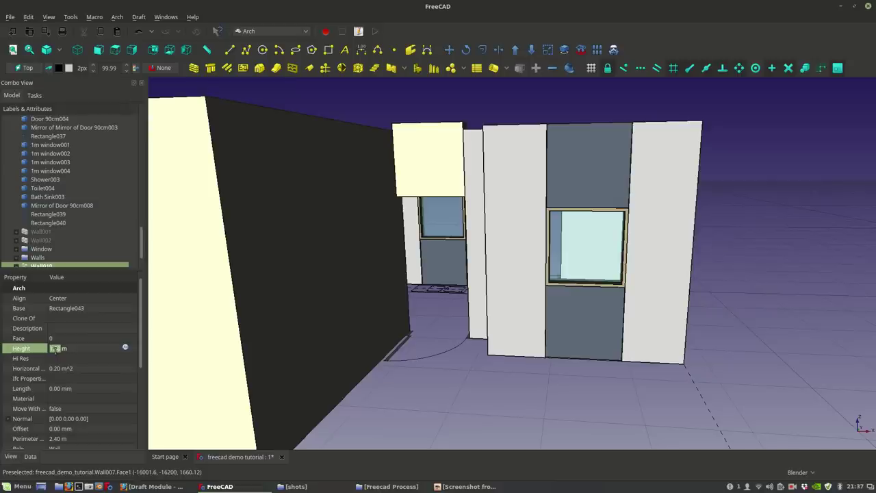
Step: Create four clones of Wall010, the wall section above the door
middle_drag(391, 279, 555, 336)
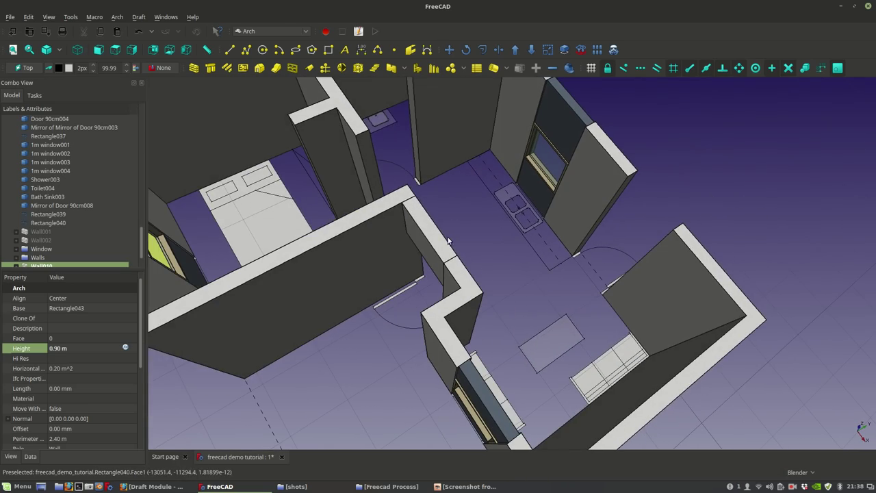
shift+middle_drag(496, 275, 601, 94)
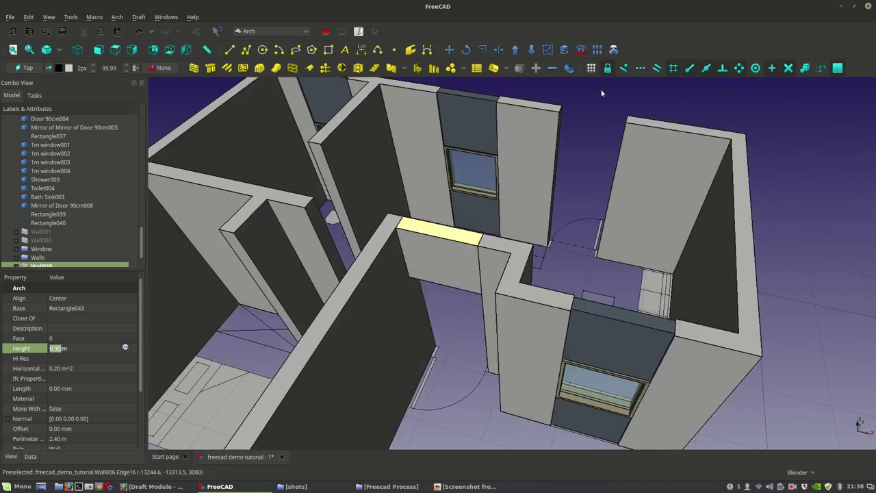
click(614, 51)
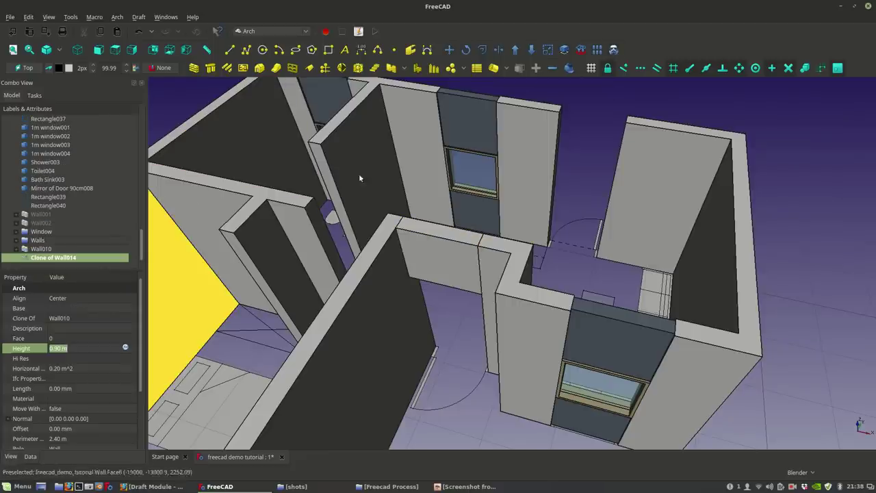
click(408, 254)
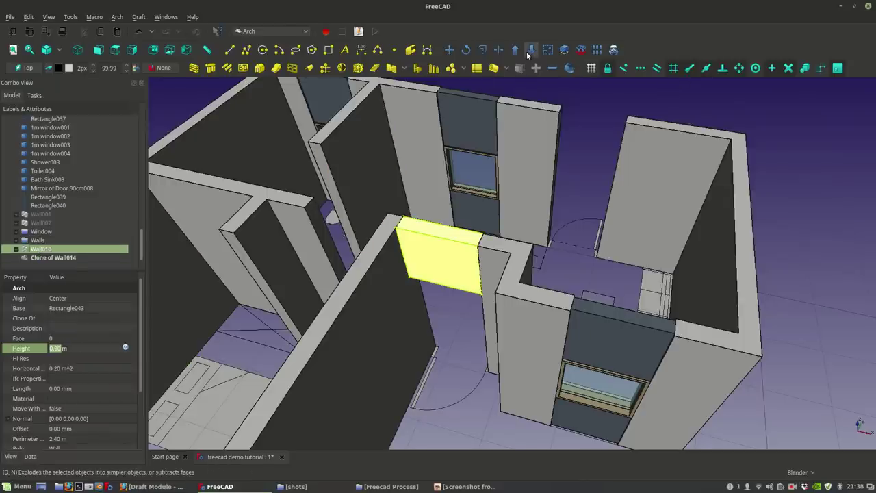
click(615, 50)
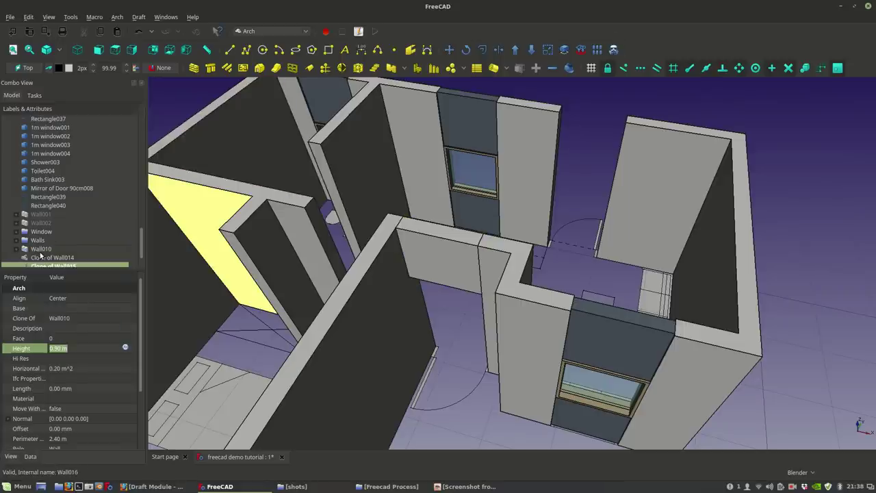
click(40, 250)
click(613, 50)
click(31, 241)
click(32, 247)
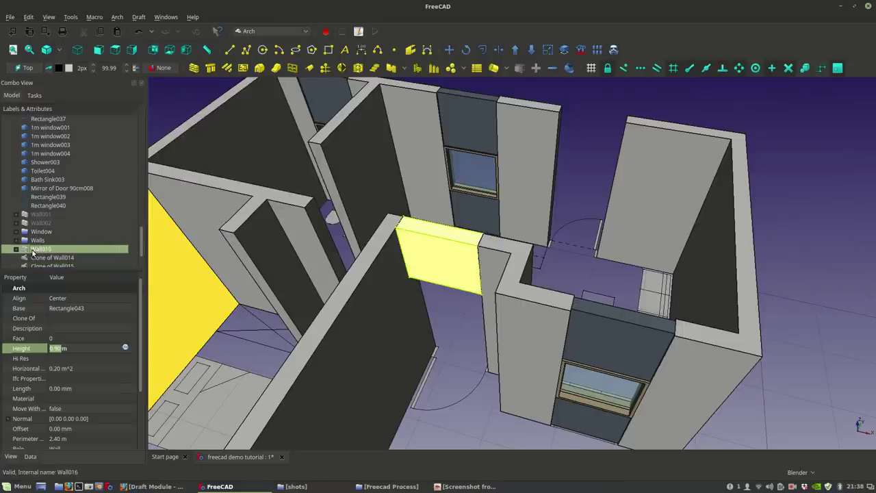
click(612, 52)
Step: Align the working plane with the top face of the outer wall
middle_drag(453, 256, 495, 266)
scroll(51, 243, down, 1)
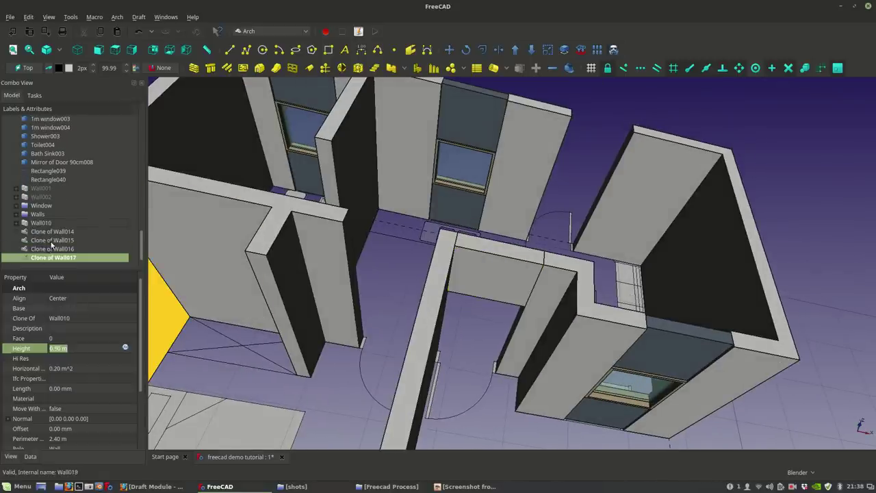
click(52, 231)
middle_drag(321, 274, 264, 263)
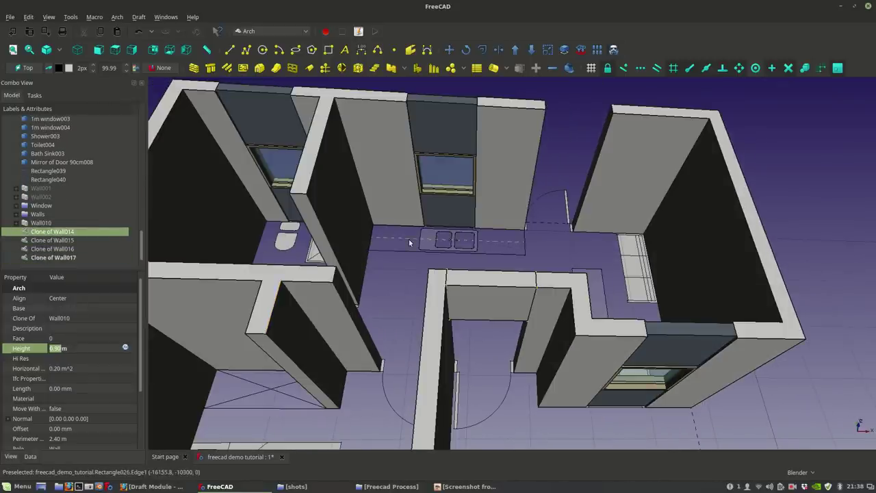
click(209, 176)
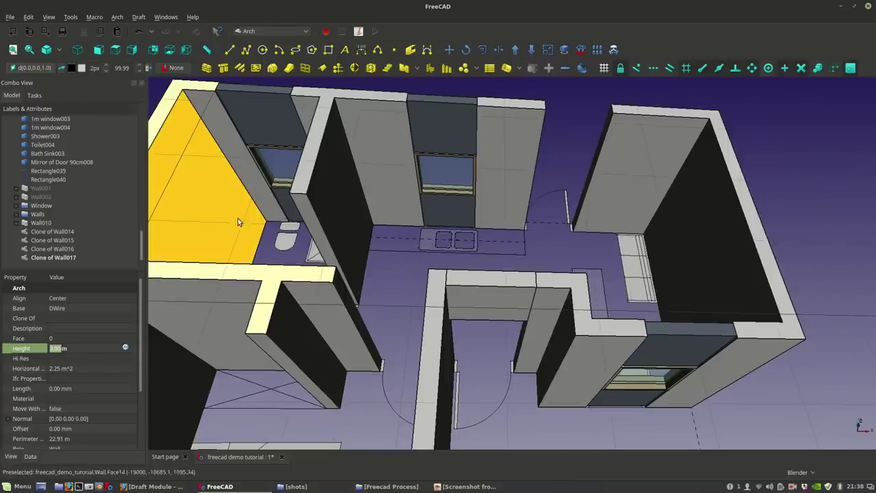
Step: Copy the Clone of Wall014 door header into the interior door opening beside the original header, snapping it corner to corner
click(59, 233)
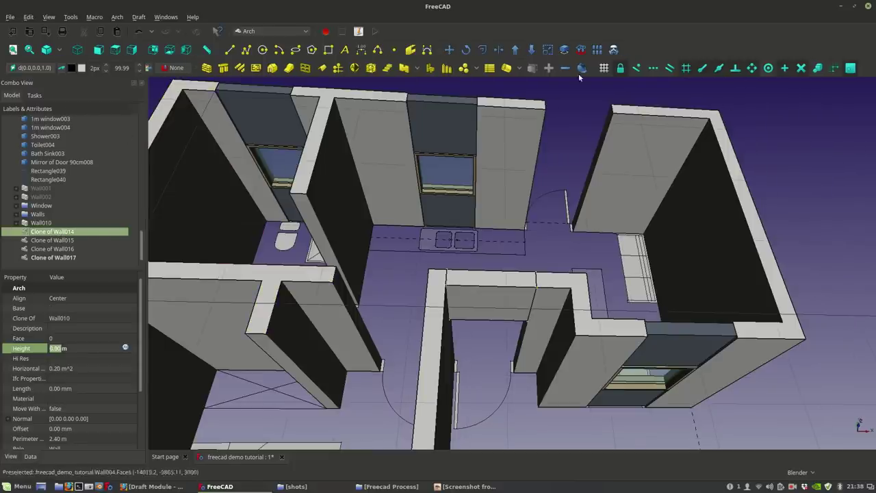
click(448, 50)
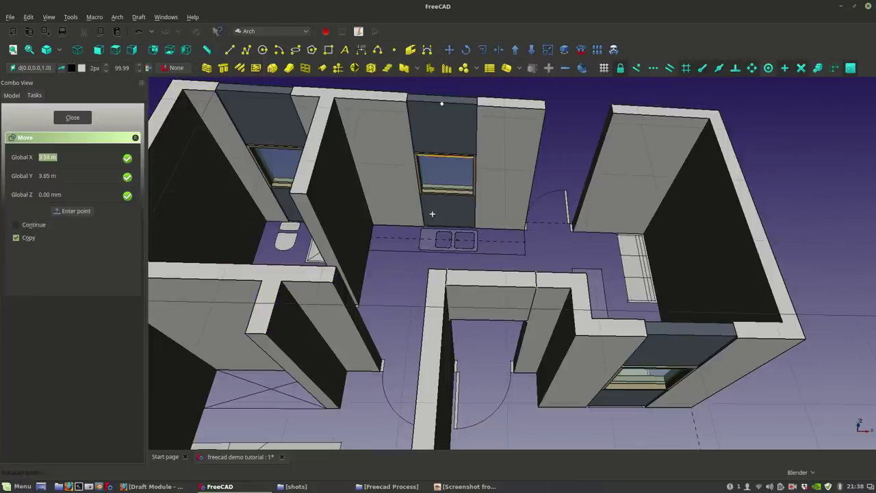
click(447, 282)
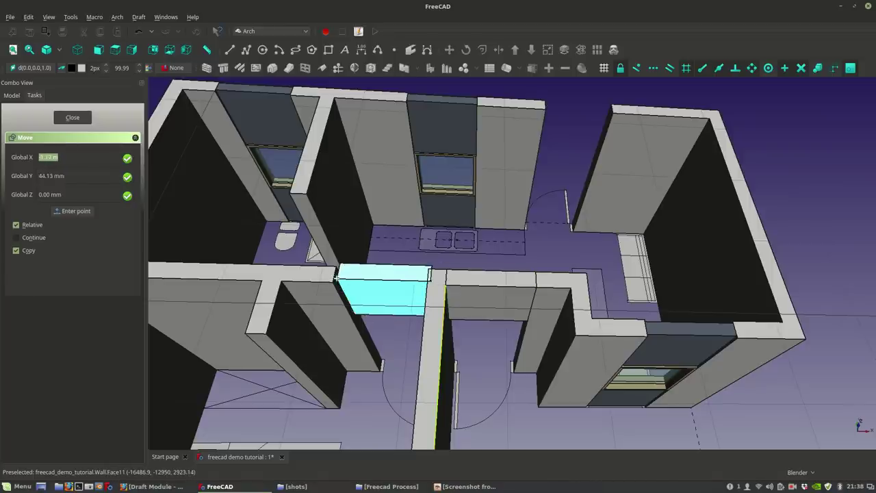
click(440, 299)
middle_drag(440, 299, 383, 287)
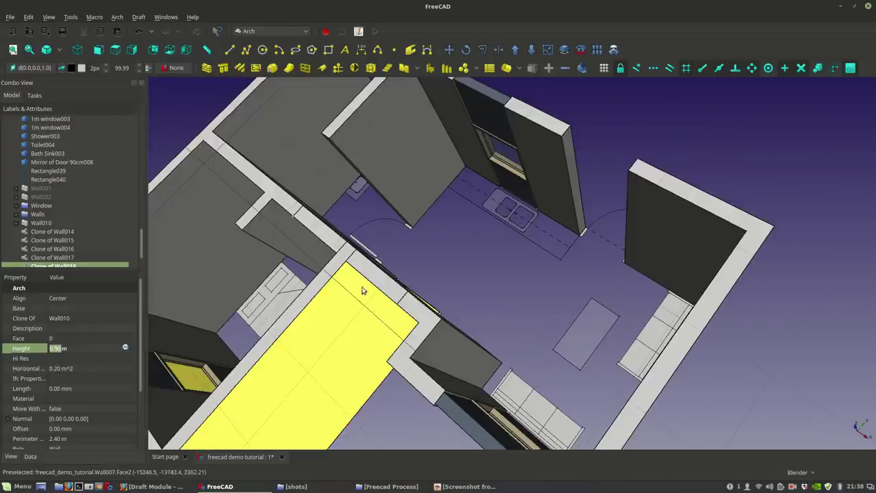
Step: Copy the Clone of Wall014 header into the exterior door opening in the kitchen's outer wall, snapping it to the wall corner
click(395, 283)
middle_drag(636, 335, 566, 374)
click(46, 233)
mouse_move(446, 239)
middle_down()
mouse_move(540, 249)
mouse_move(492, 312)
mouse_move(438, 304)
mouse_move(412, 285)
middle_up()
click(452, 52)
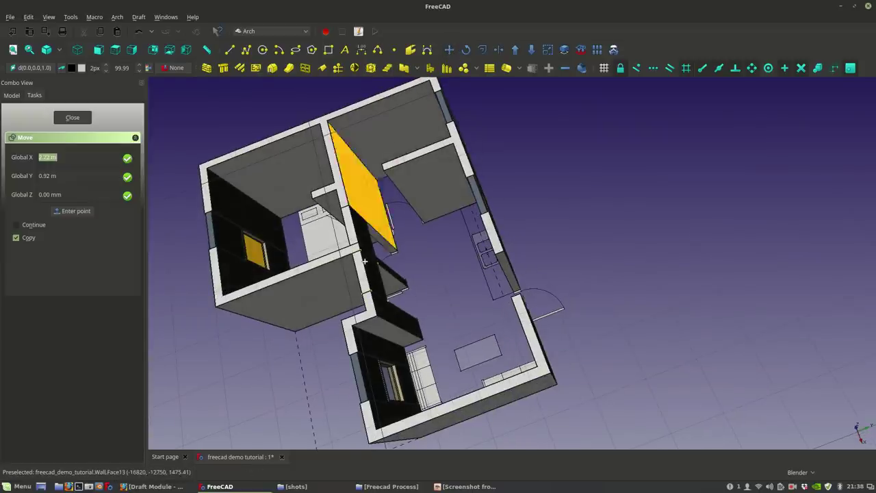
click(370, 294)
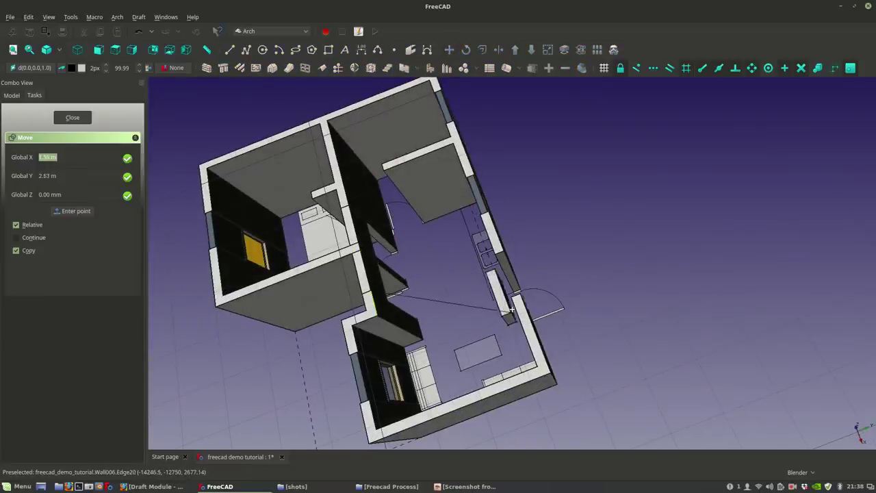
scroll(515, 308, up, 4)
click(531, 275)
scroll(520, 382, down, 6)
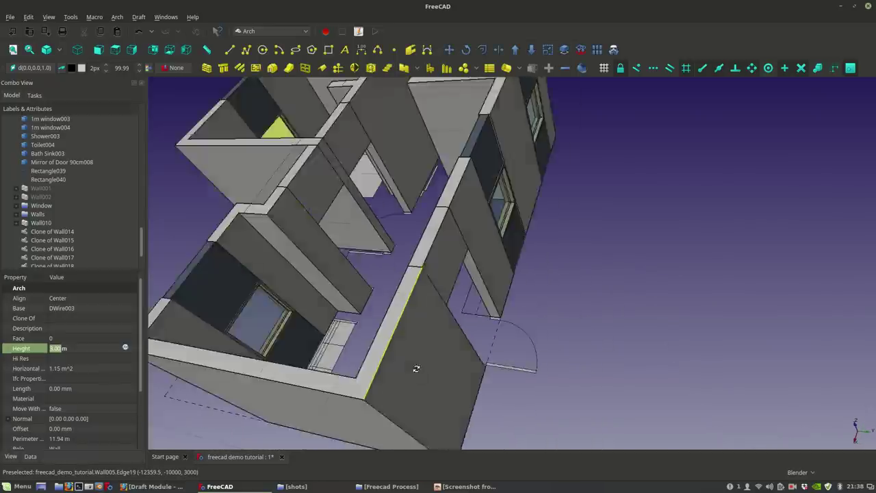
scroll(367, 321, up, 2)
scroll(55, 253, down, 1)
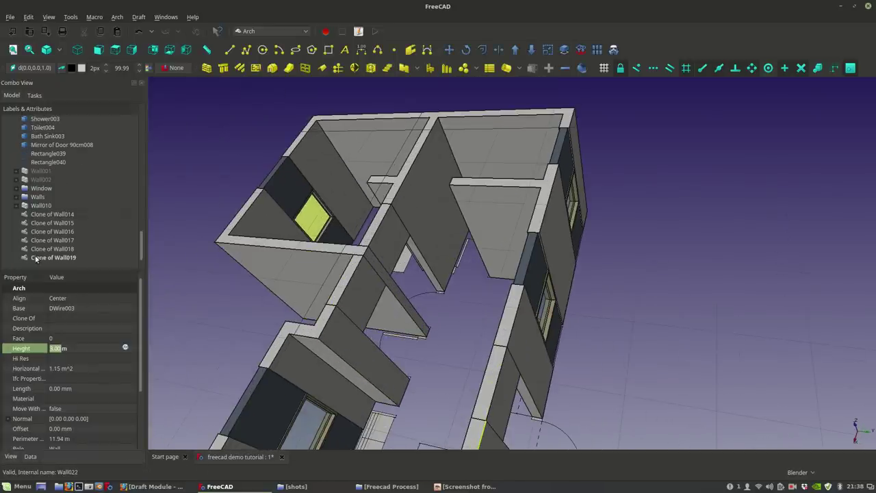
Step: Copy the Clone of Wall017 header to the free end corner of the partition wall between the bathroom and kitchen
click(40, 258)
click(47, 249)
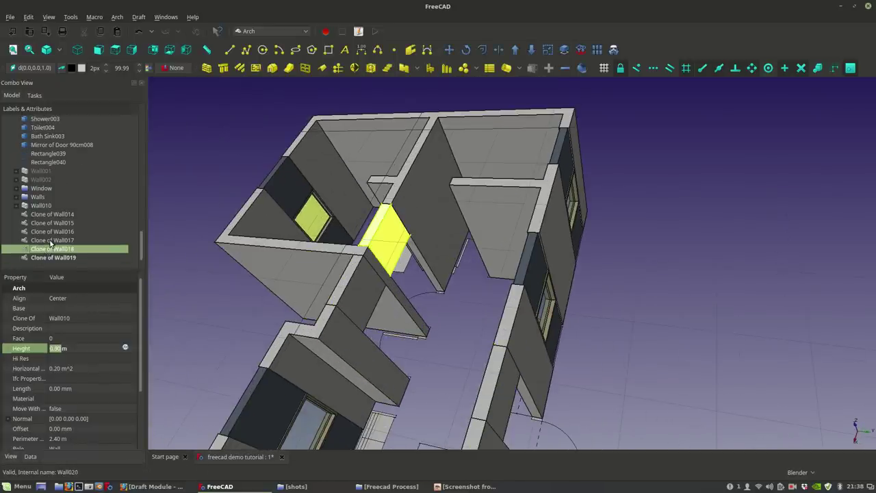
click(50, 241)
middle_drag(356, 369, 390, 380)
scroll(395, 292, up, 5)
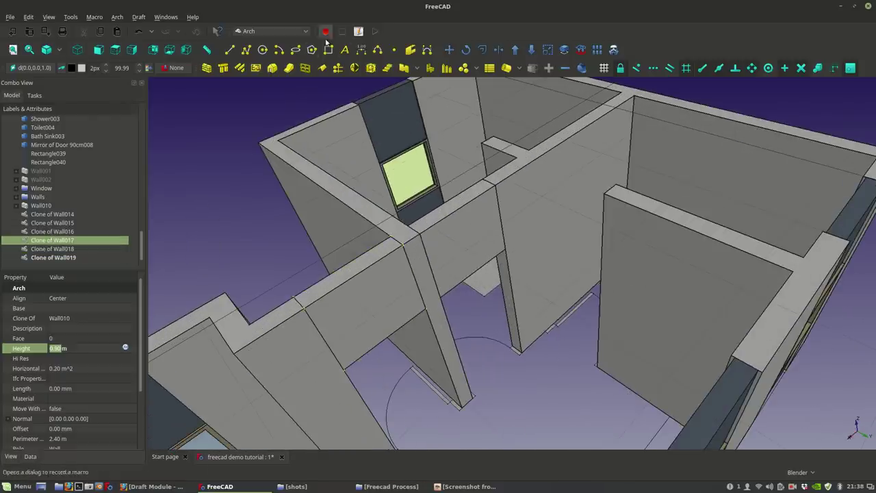
click(448, 50)
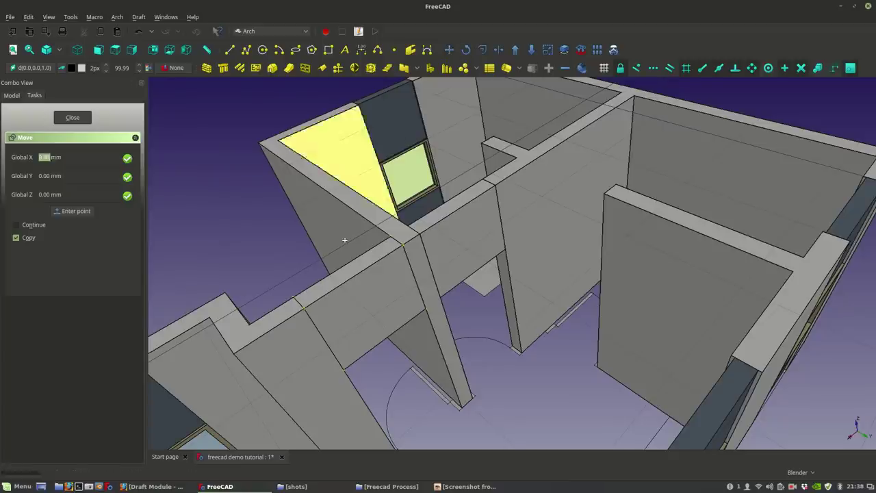
click(303, 309)
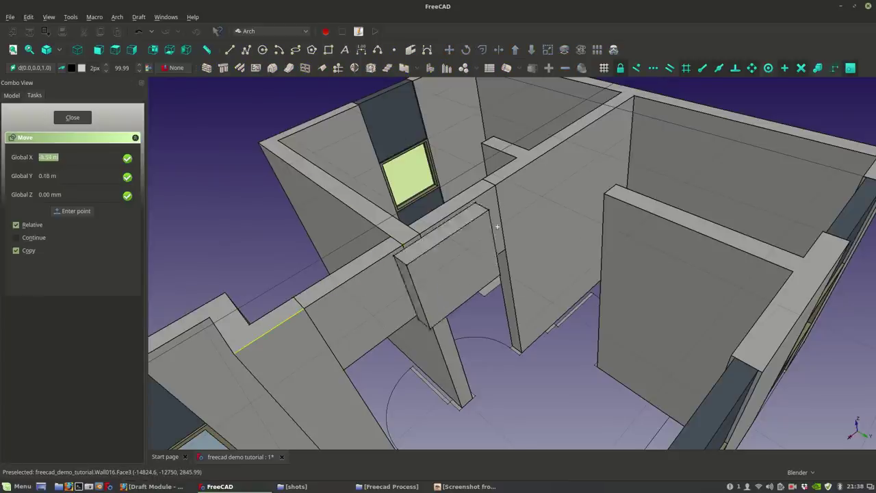
scroll(610, 183, up, 3)
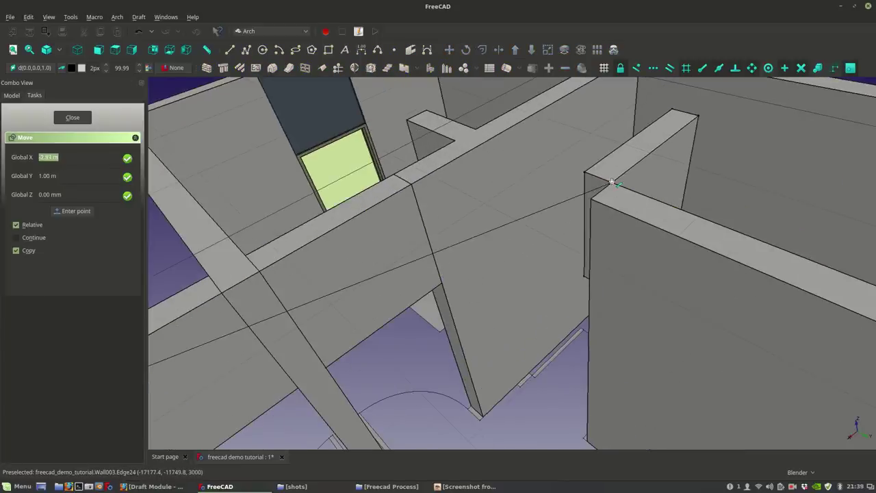
click(611, 183)
middle_drag(671, 274, 661, 254)
scroll(661, 254, down, 3)
scroll(656, 264, up, 2)
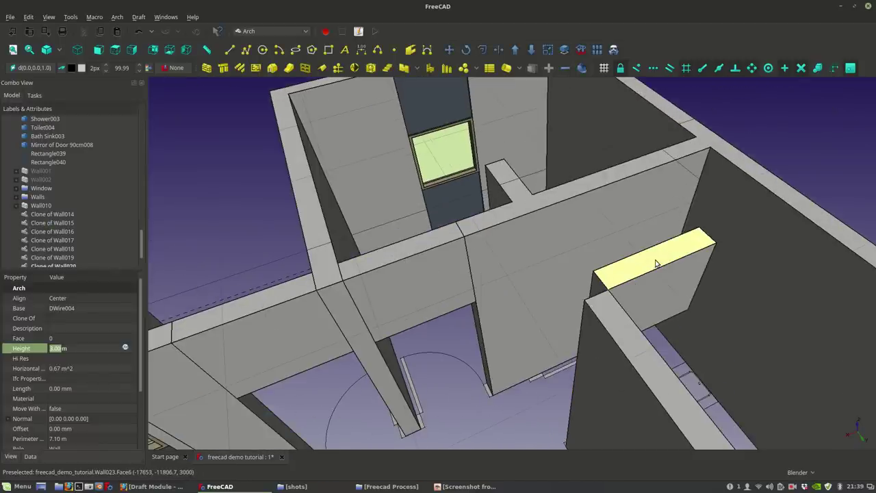
Step: Rotate the copied header at the partition wall's end into line with that wall so it spans the bathroom doorway
click(656, 263)
click(466, 50)
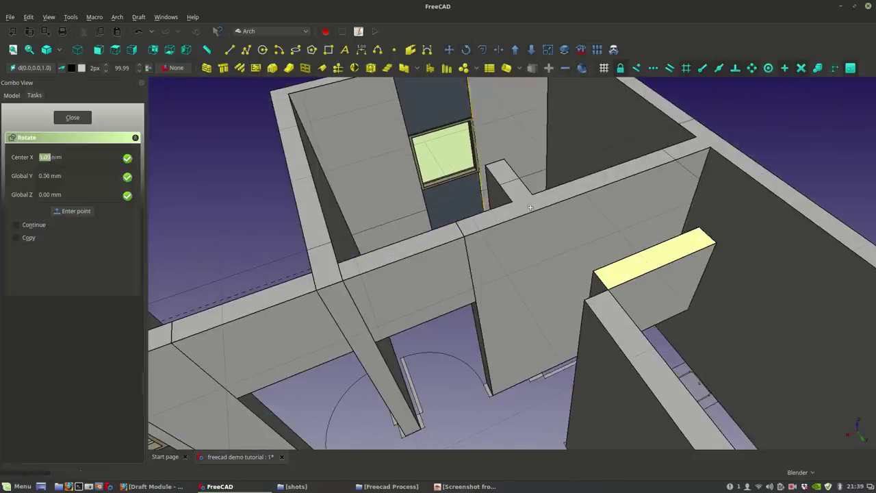
click(599, 280)
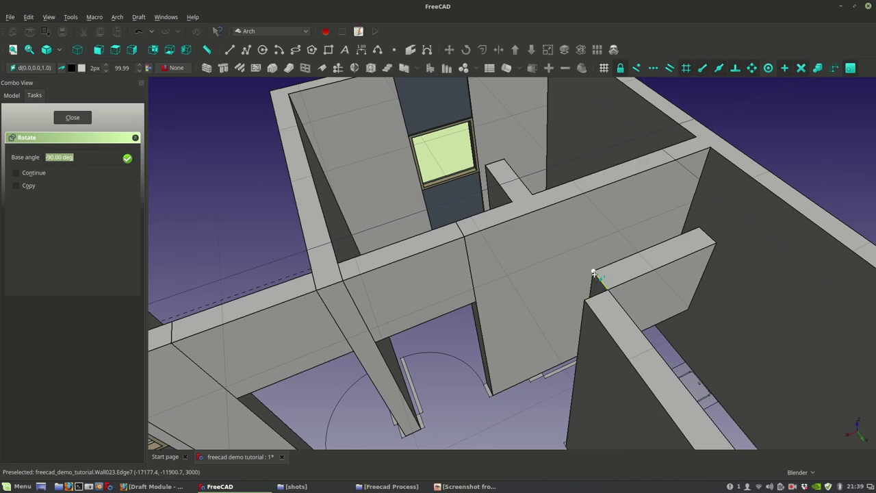
click(593, 275)
click(587, 302)
middle_drag(580, 356, 499, 316)
scroll(48, 239, down, 1)
Step: Delete the surplus Clone of Wall014 from the model
click(62, 207)
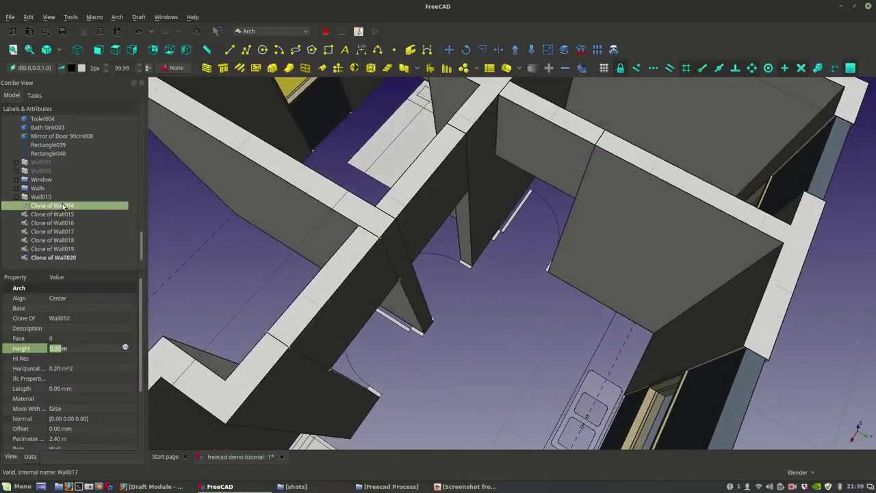
right_click(63, 206)
click(81, 352)
mouse_move(479, 371)
middle_down()
mouse_move(521, 289)
mouse_move(364, 356)
mouse_move(371, 372)
mouse_move(486, 292)
middle_up()
middle_drag(526, 404, 556, 301)
Step: Set the shape color of the four door headers to dark blue-grey, RGB 56, 65, 75
click(444, 238)
middle_drag(463, 251, 472, 308)
click(441, 275)
ctrl+click(375, 195)
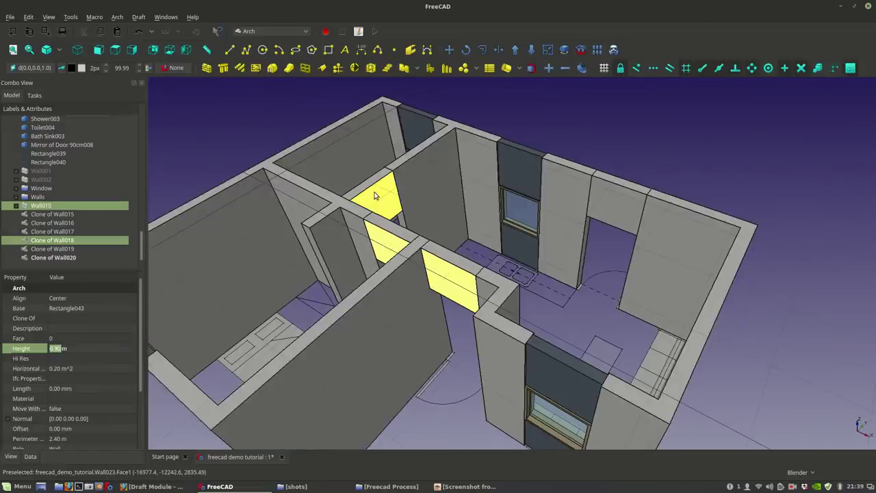
ctrl+click(616, 205)
ctrl+click(206, 198)
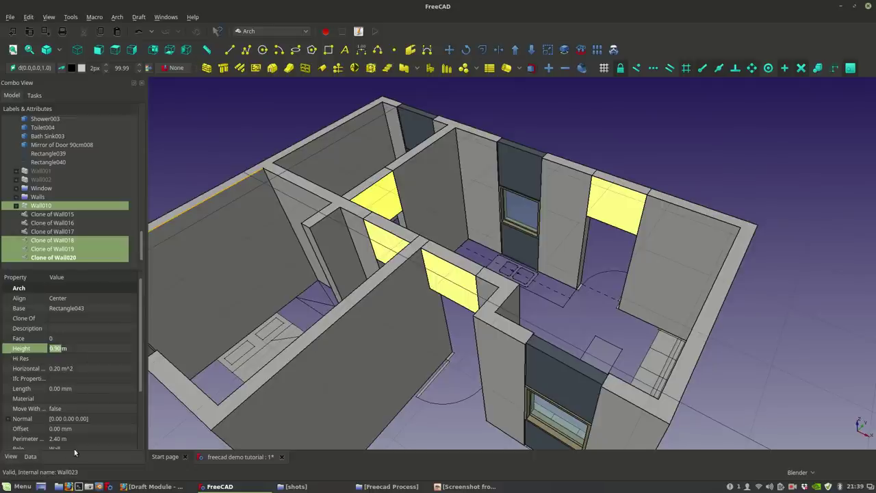
click(11, 456)
click(97, 426)
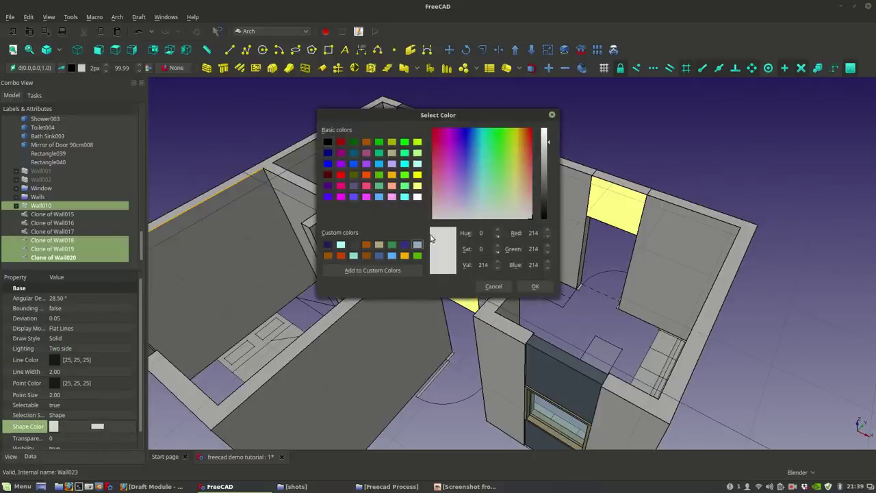
click(417, 245)
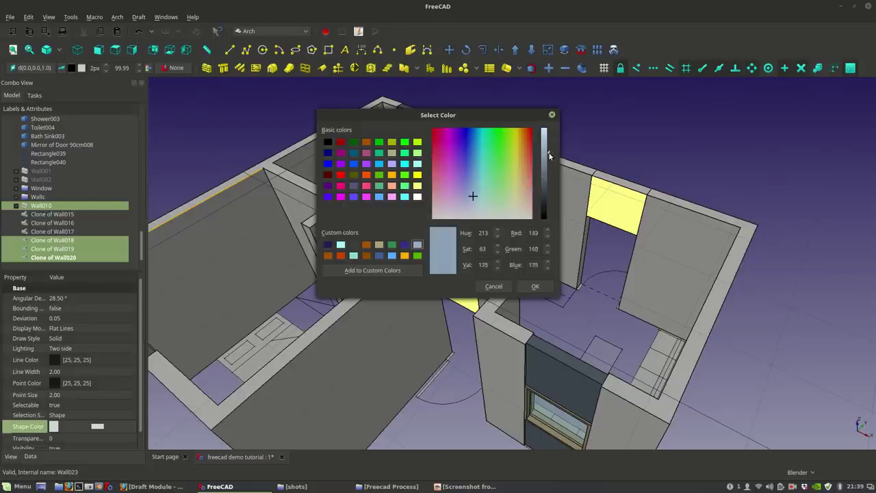
click(535, 286)
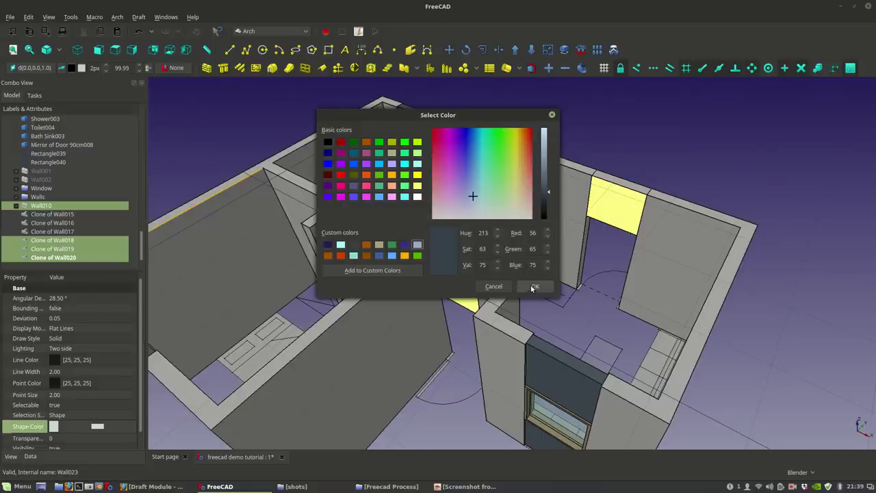
click(545, 332)
Step: Align the working plane with the vertical face of Wall010, the header above the interior doorway
scroll(550, 322, down, 3)
middle_drag(550, 323, 377, 307)
scroll(377, 307, up, 4)
middle_drag(516, 381, 492, 299)
scroll(434, 371, up, 3)
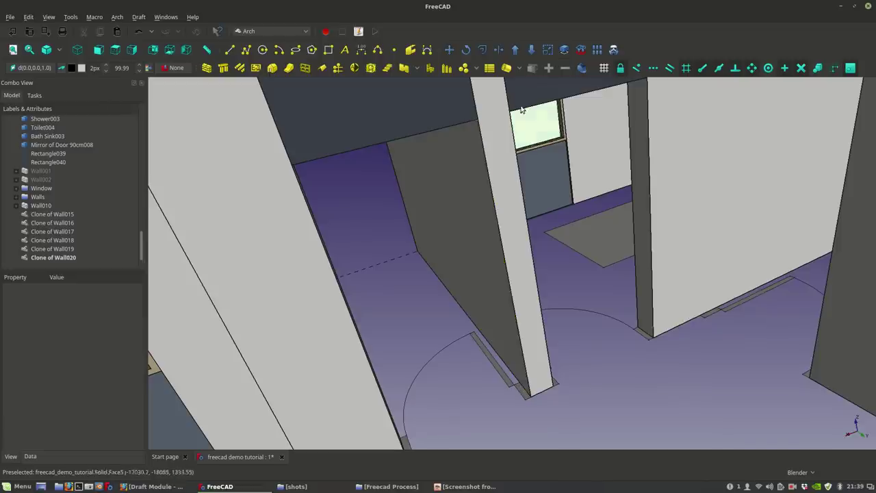
middle_drag(370, 264, 375, 238)
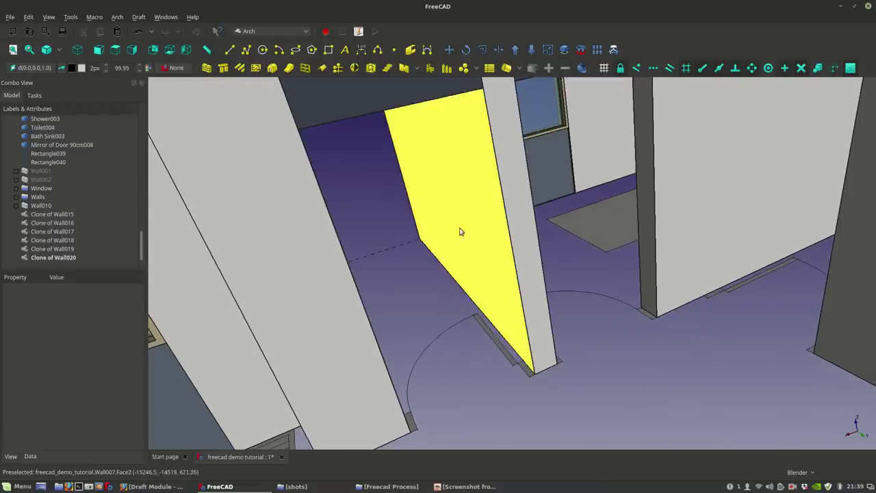
click(43, 71)
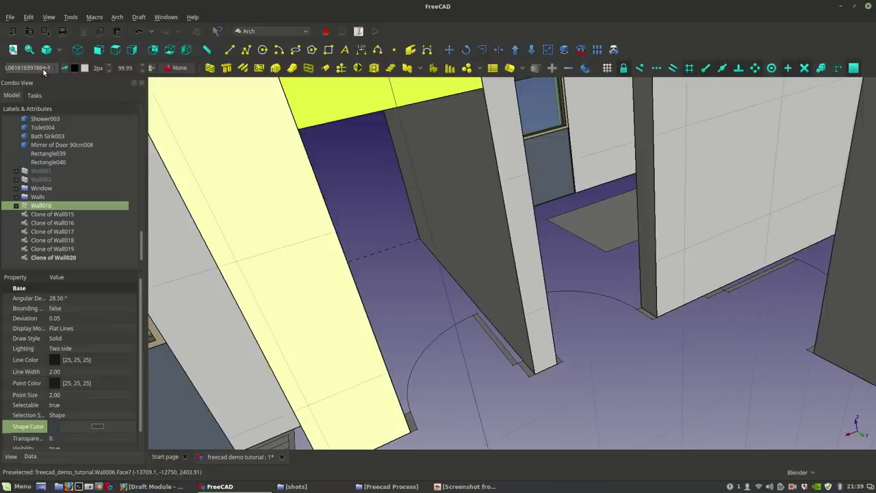
click(328, 50)
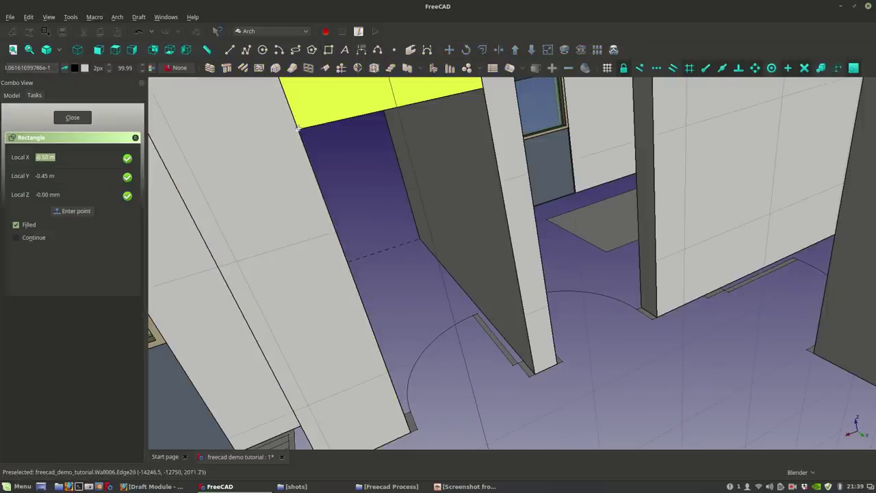
click(298, 126)
key(Escape)
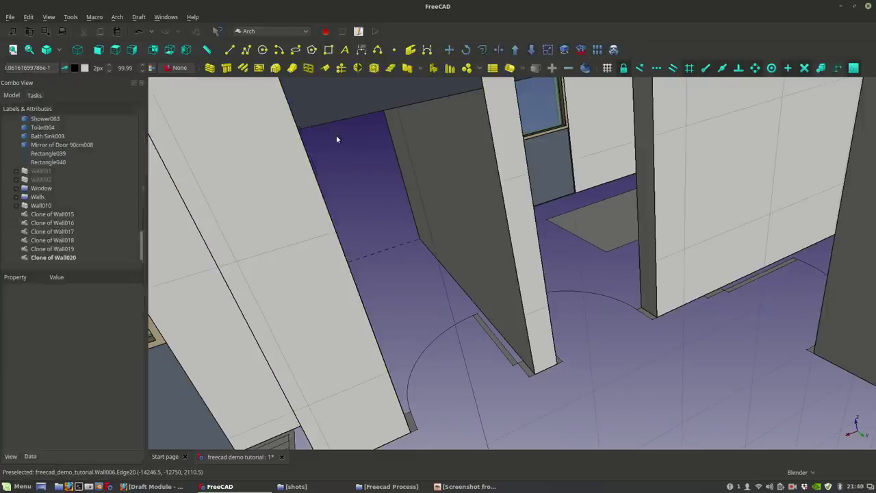
Step: Draw a filled rectangle 1.00 m wide and 2.10 m high across the doorway opening, from the header's lower corner to the floor
click(329, 50)
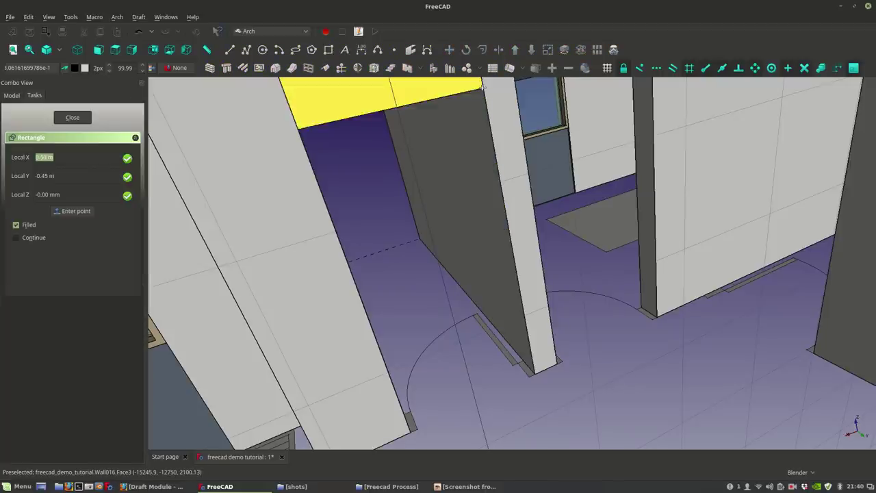
click(451, 411)
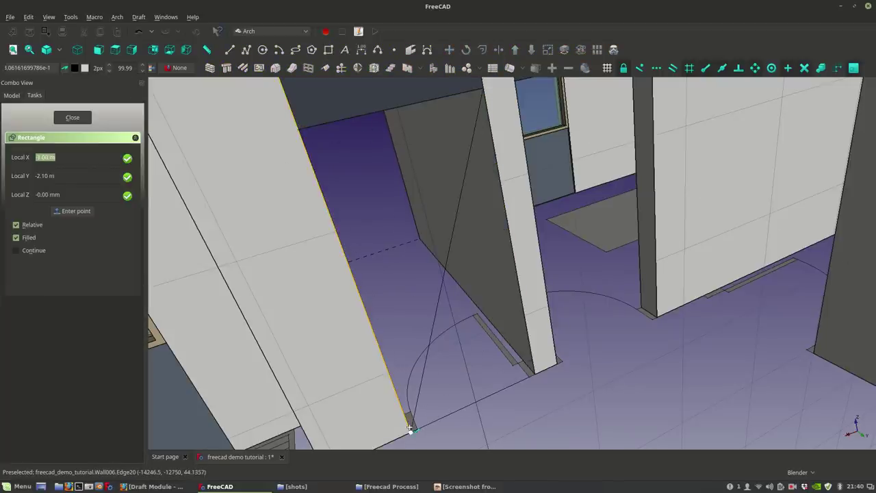
click(409, 428)
scroll(498, 351, up, 5)
scroll(545, 323, down, 5)
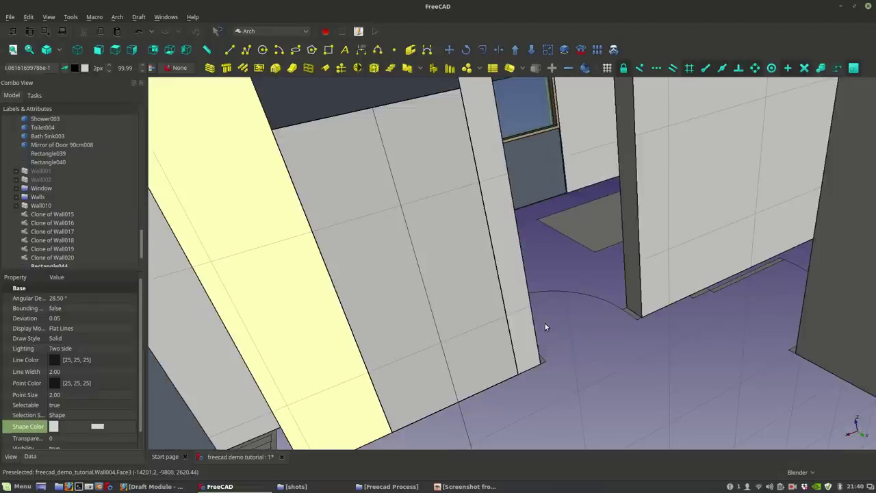
Step: Offset a copy of the doorway rectangle inward by 50 mm
click(449, 166)
click(484, 51)
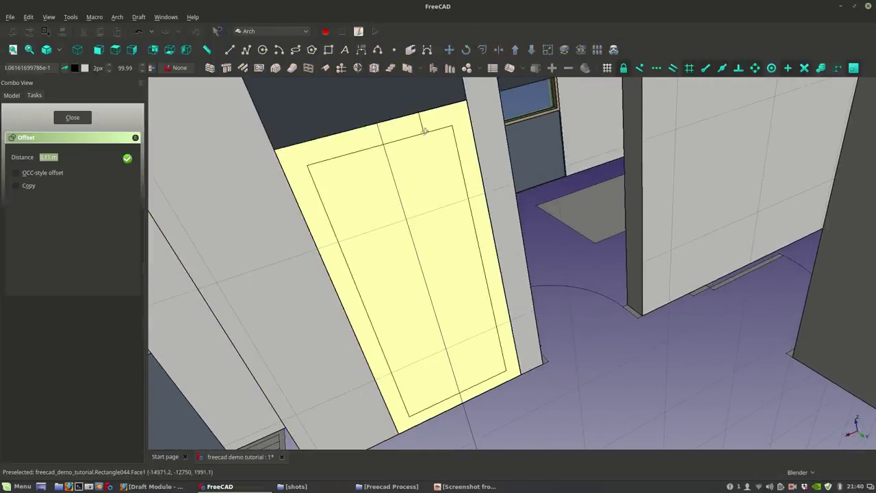
click(28, 186)
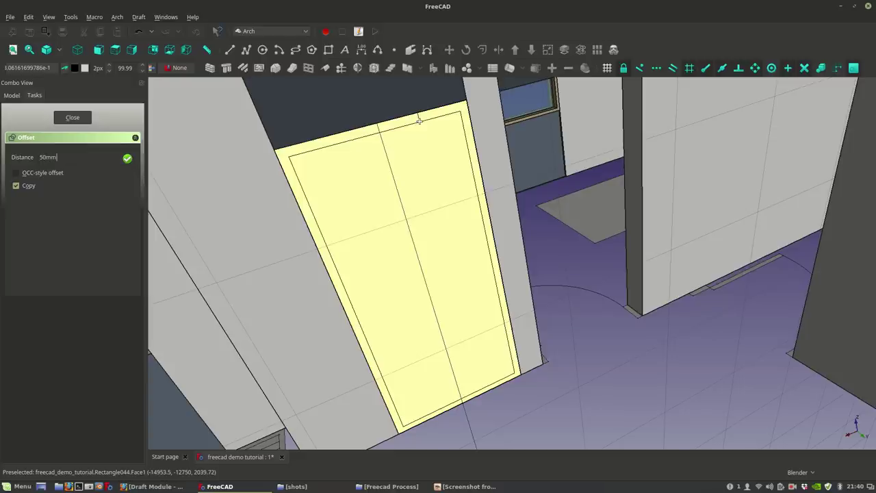
click(420, 121)
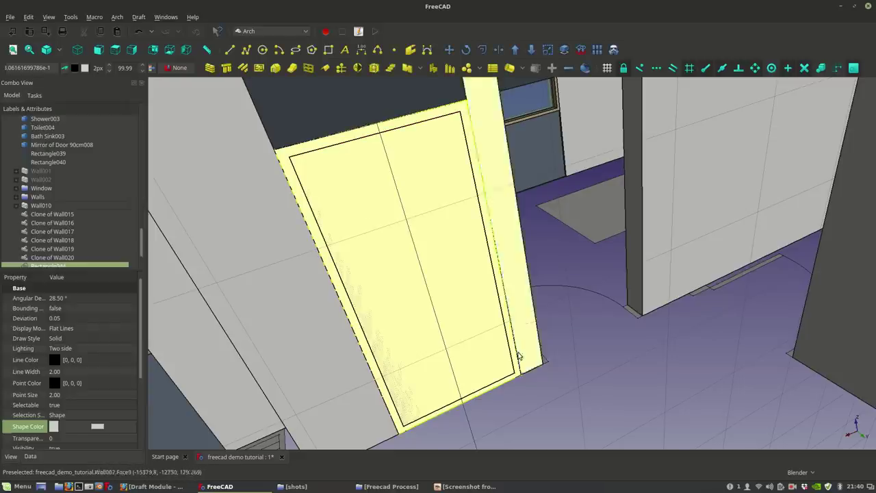
Step: Draw a short vertical line from the inner rectangle's lower right corner down to the doorway's floor edge
click(231, 49)
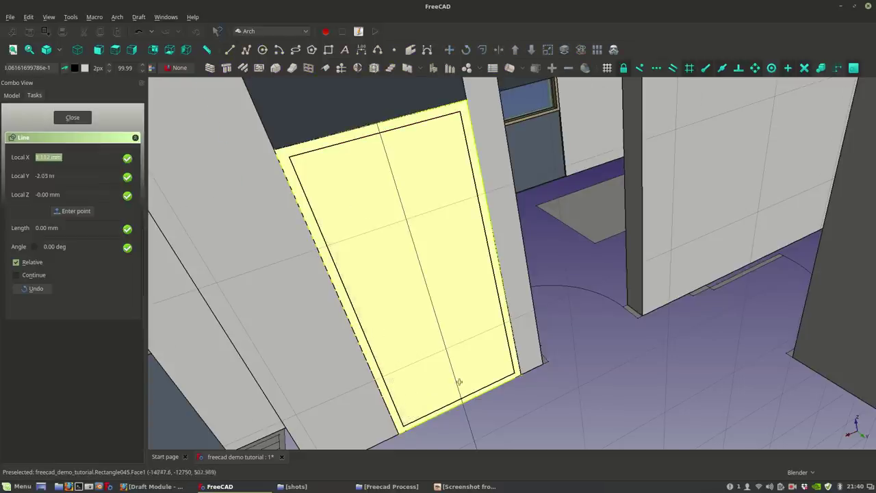
scroll(528, 377, up, 5)
click(517, 336)
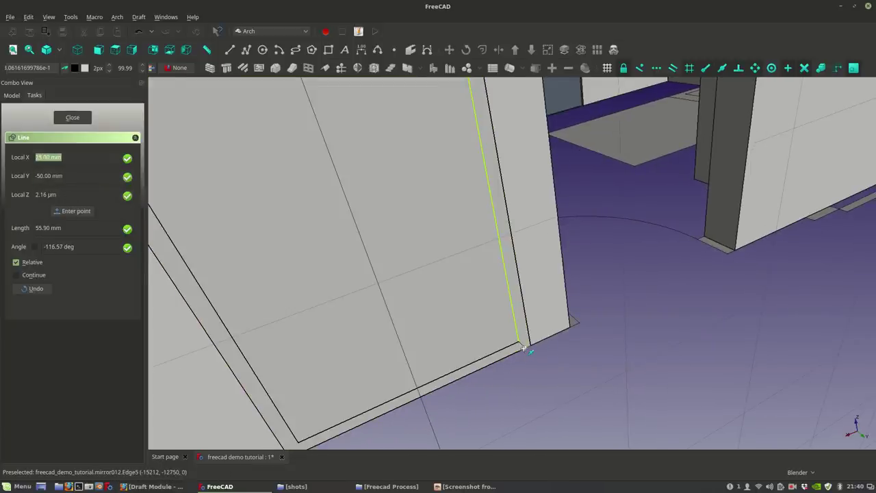
key(y)
click(518, 353)
Step: Draw a matching short line from the inner rectangle's lower left corner down to the floor edge
shift+middle_drag(507, 350, 627, 250)
click(348, 299)
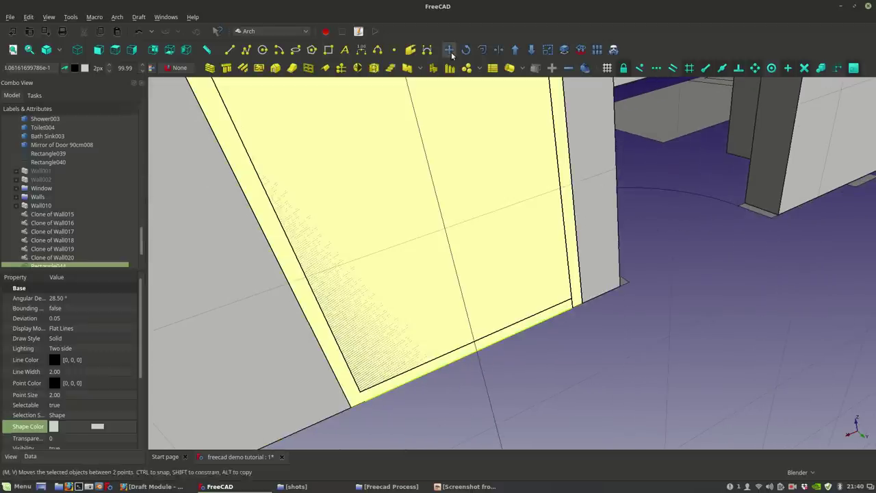
click(229, 49)
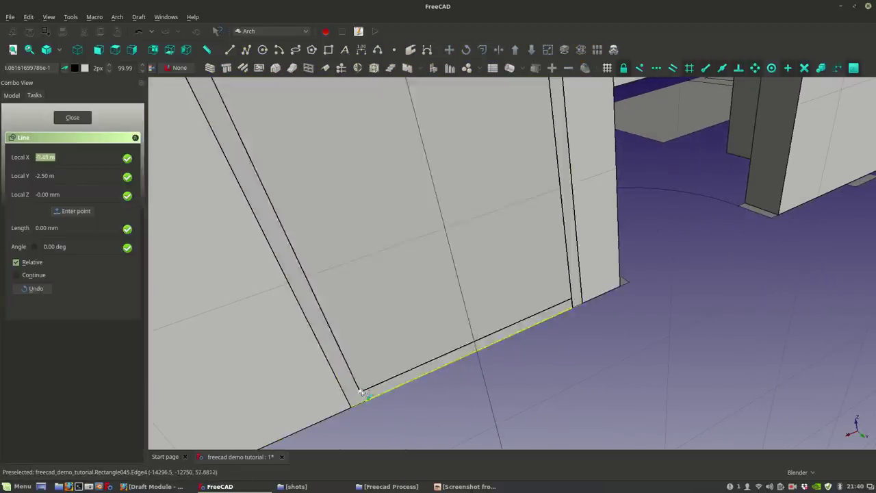
click(364, 403)
click(365, 402)
Step: Start a filled wire at the doorway's upper left corner, tracing the frame's outer top and right side to the short line's foot
scroll(436, 354, down, 2)
shift+middle_drag(482, 313, 484, 426)
scroll(494, 286, down, 5)
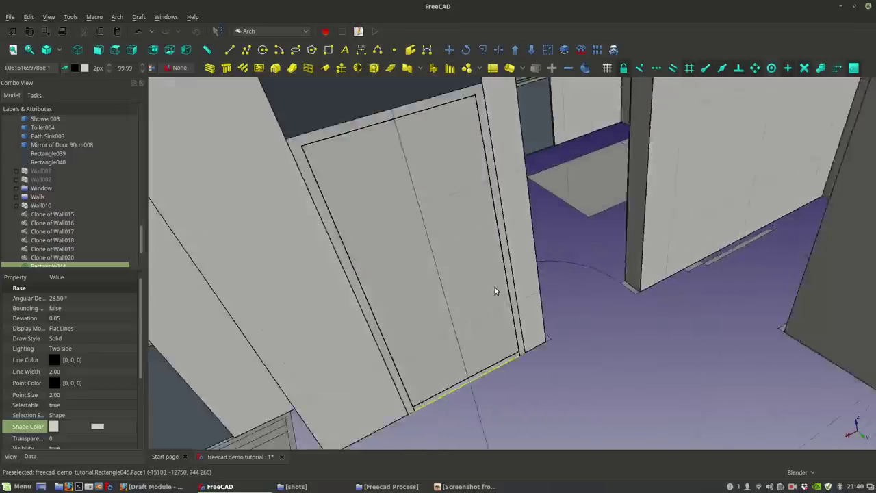
scroll(499, 266, up, 3)
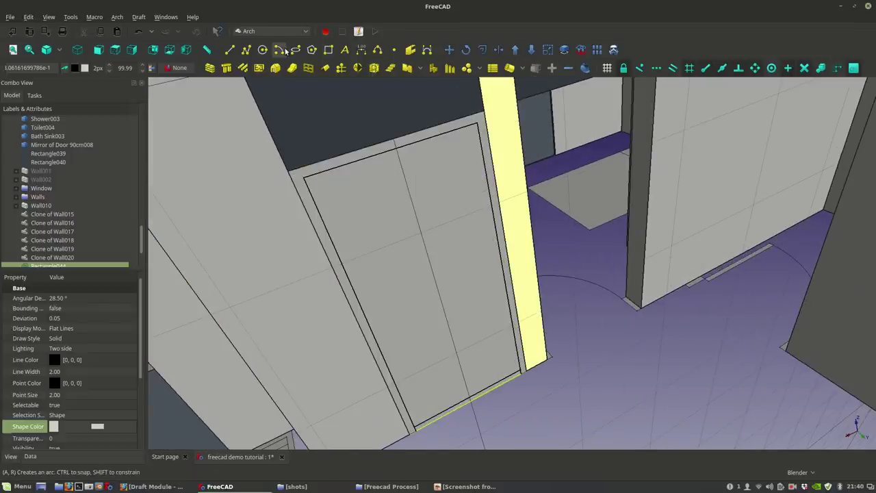
click(246, 50)
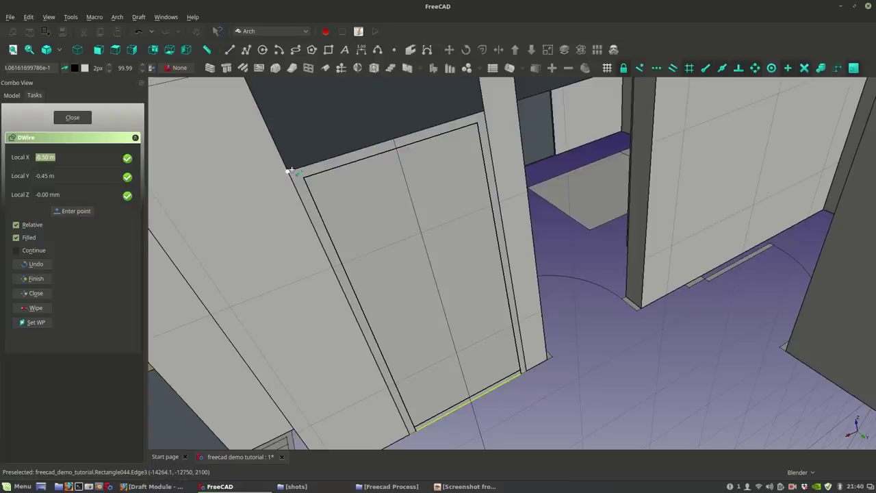
click(290, 170)
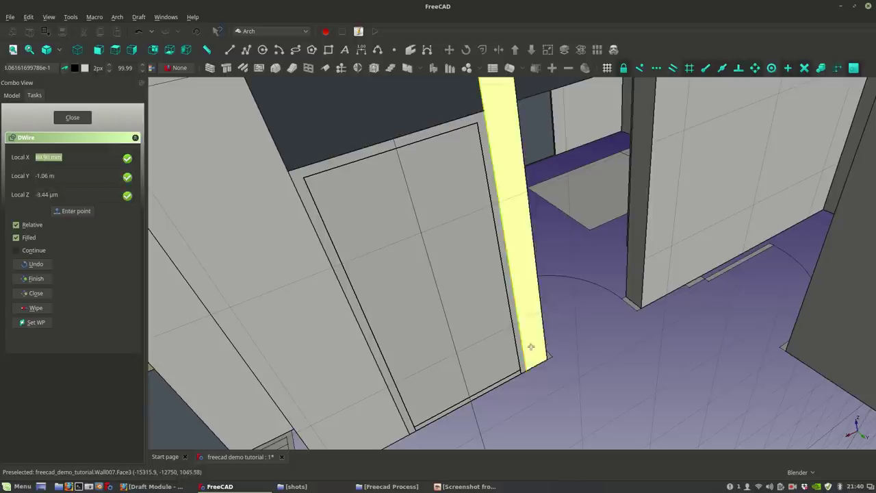
scroll(530, 376, up, 2)
scroll(529, 376, up, 2)
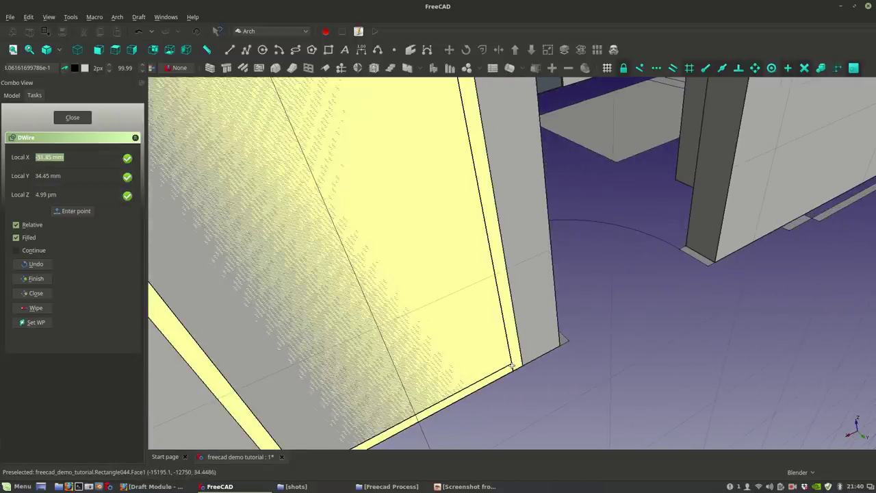
scroll(513, 362, up, 2)
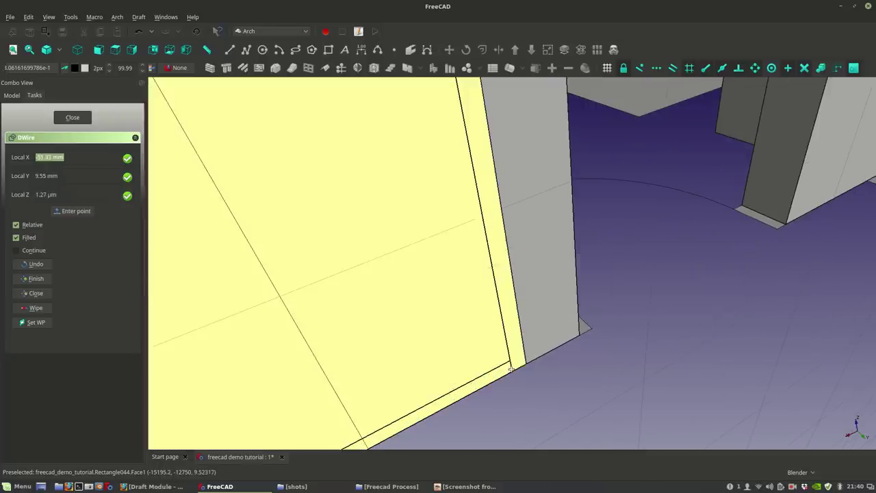
click(512, 372)
Step: Continue the wire around the inner rectangle's upper corners down to the floor, and close it along the frame's outer left side
scroll(513, 370, down, 7)
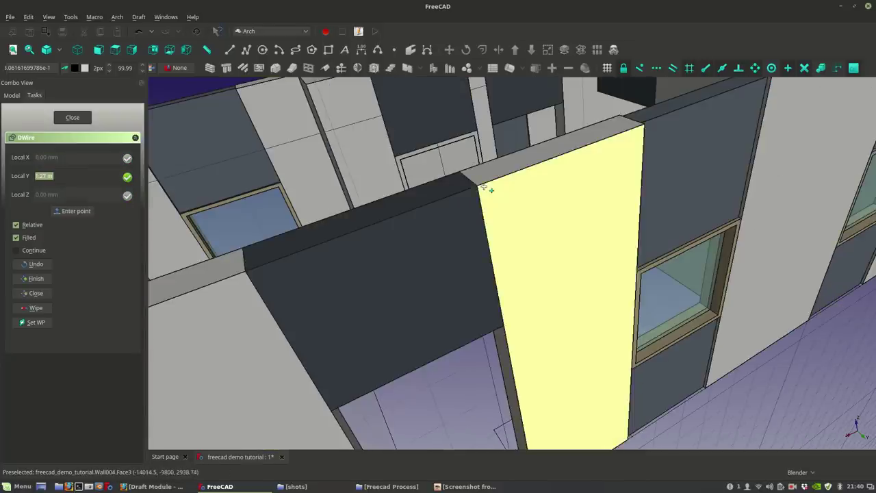
scroll(472, 118, up, 5)
click(481, 183)
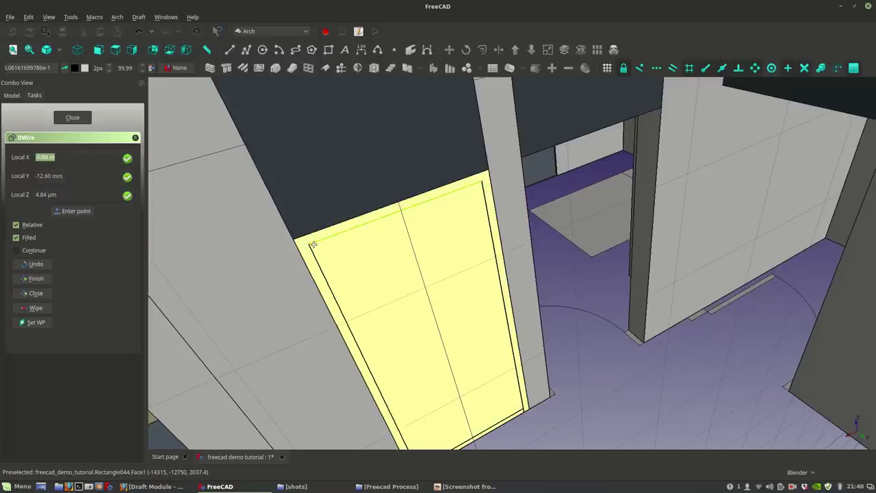
click(309, 244)
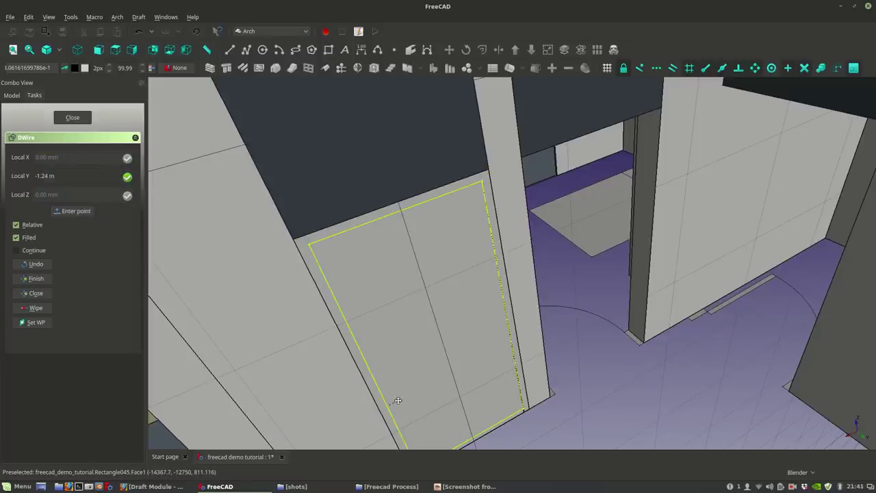
shift+middle_drag(399, 401, 411, 368)
scroll(420, 403, up, 5)
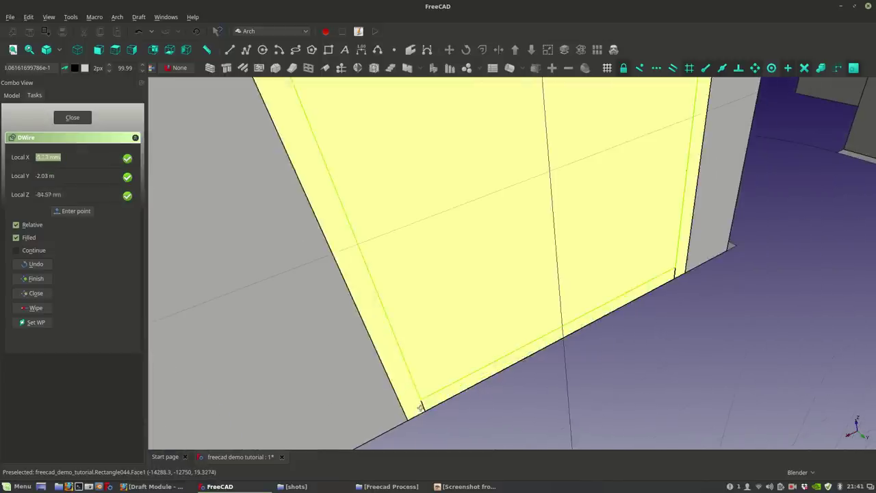
scroll(424, 408, down, 2)
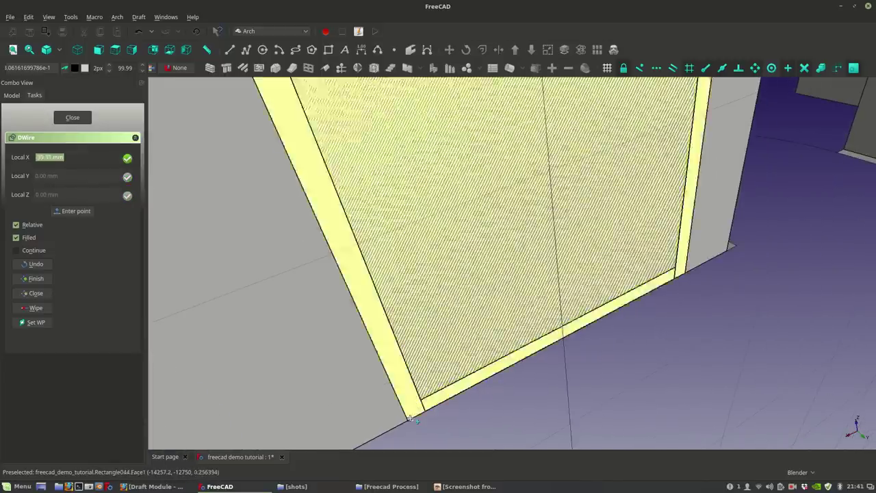
click(409, 417)
scroll(408, 417, down, 3)
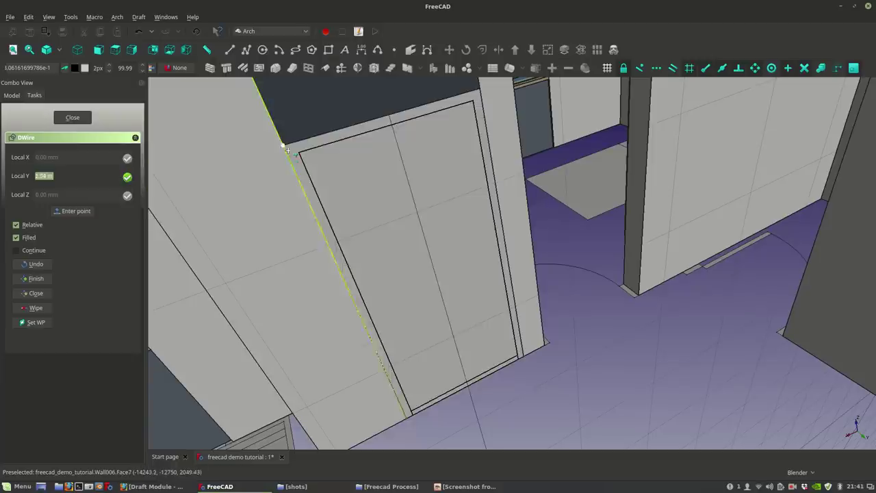
key(shift)
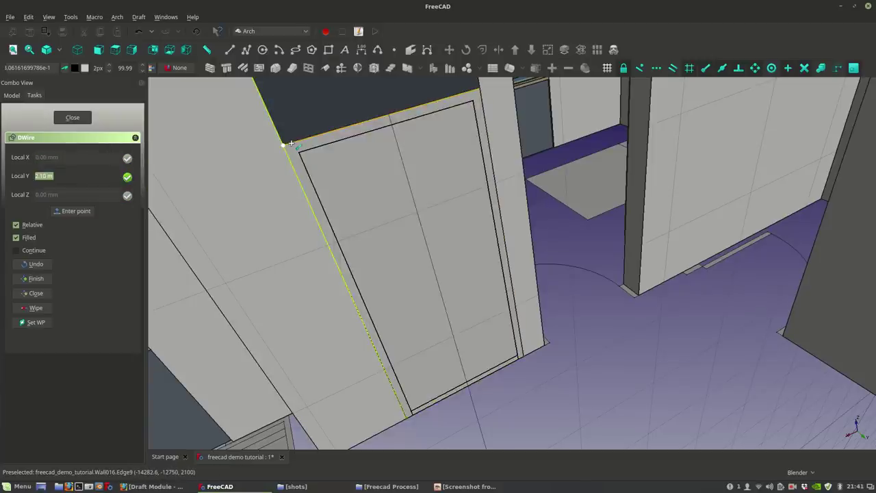
key(Escape)
Step: Align the working plane with the horizontal top face of Wall010, the header above the doorway
scroll(368, 253, down, 3)
middle_drag(367, 253, 436, 273)
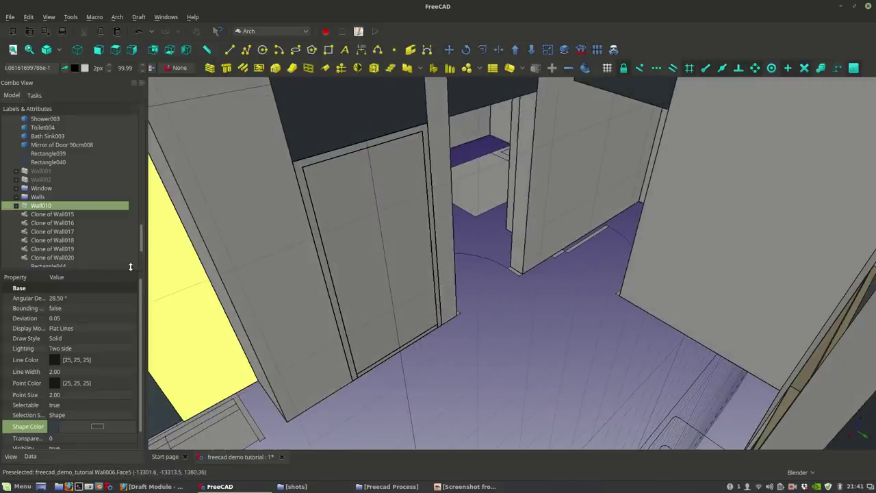
scroll(69, 253, down, 3)
click(57, 258)
mouse_move(301, 273)
middle_down()
mouse_move(395, 281)
mouse_move(528, 332)
mouse_move(459, 290)
mouse_move(472, 282)
mouse_move(454, 289)
middle_up()
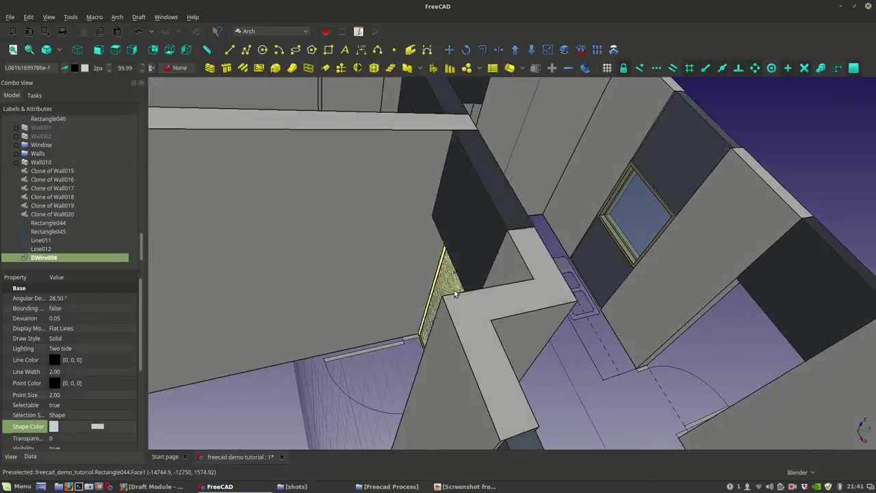
click(458, 160)
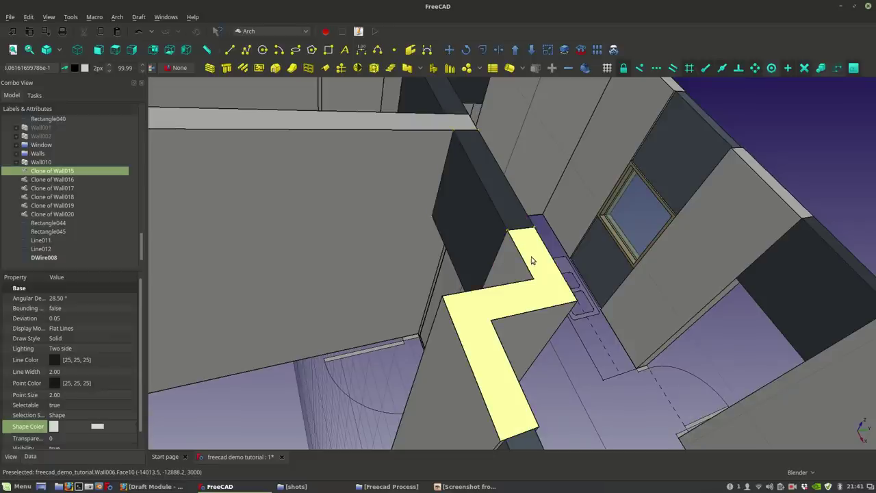
click(514, 216)
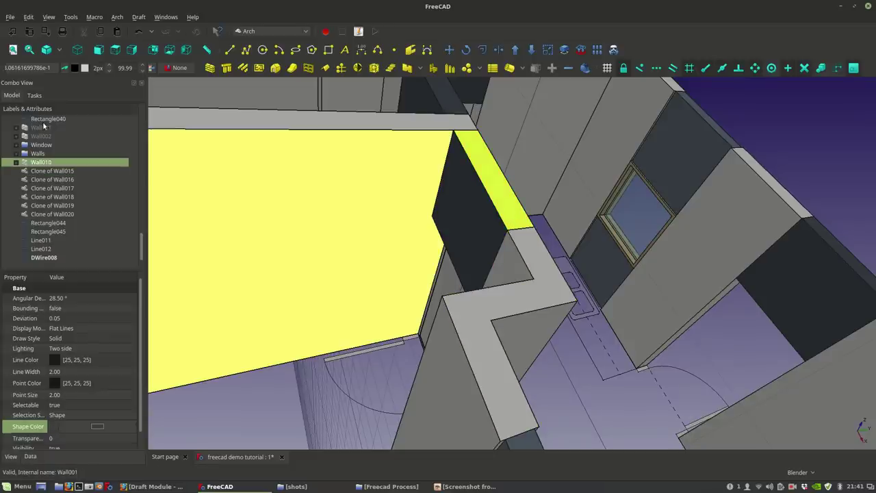
click(41, 70)
middle_drag(312, 245, 439, 320)
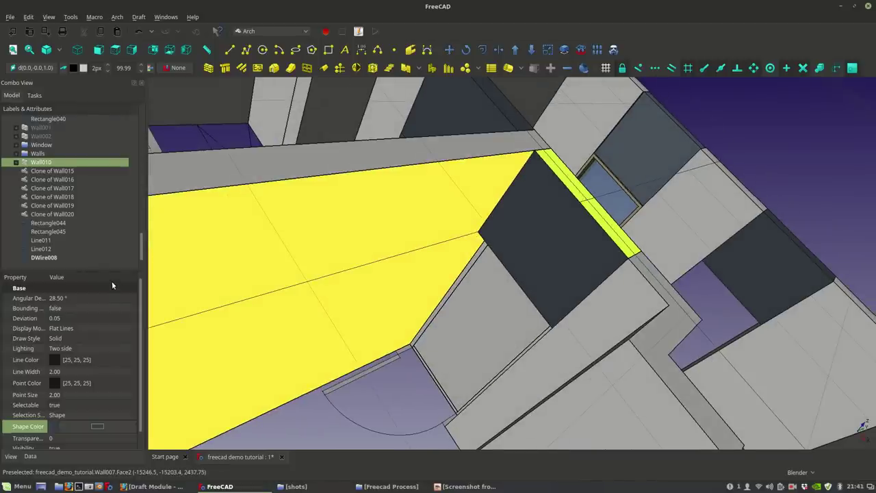
Step: Extrude the door frame wire DWire008 through the wall thickness to the header's opposite lower corner, using Trim
click(38, 258)
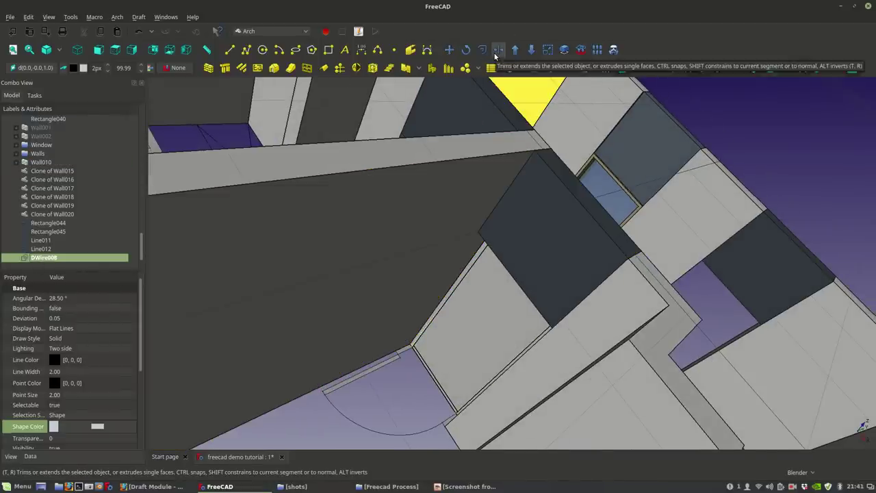
click(496, 54)
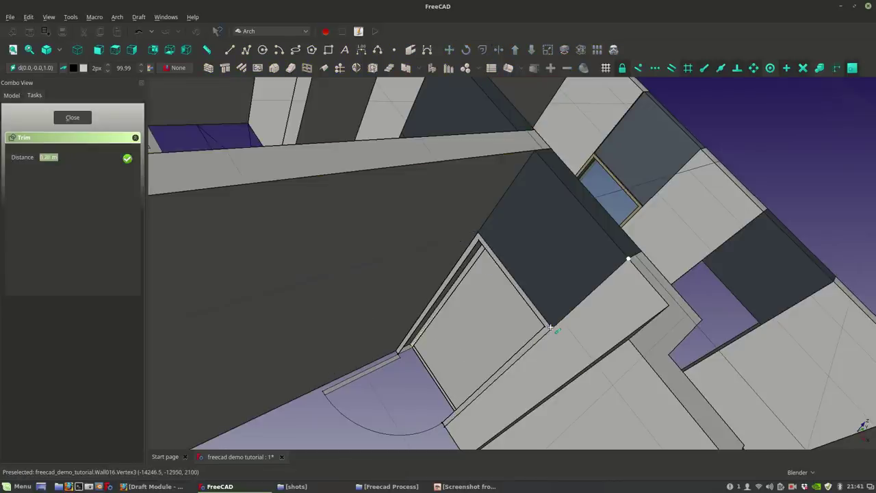
click(550, 327)
Step: Downgrade the extruded door frame into a plain solid
middle_drag(629, 335, 590, 266)
click(444, 292)
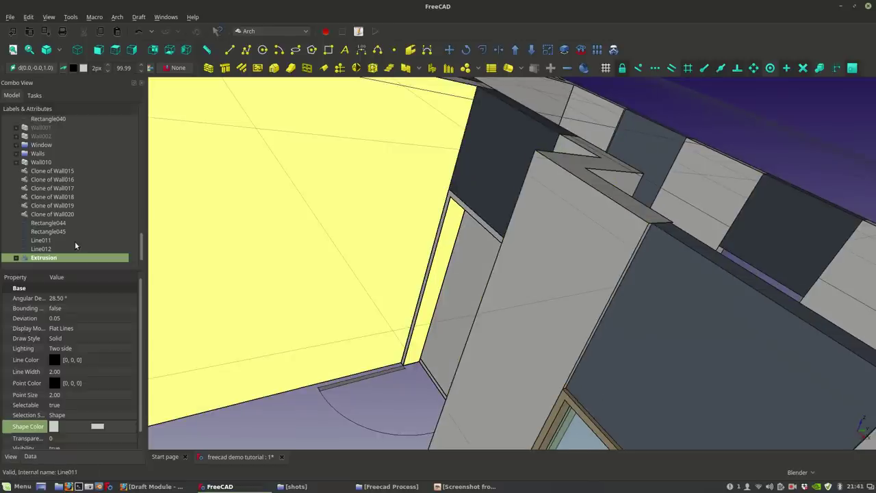
click(532, 52)
middle_drag(308, 324, 588, 294)
Step: Rename the door frame solid to "d. Frame"
click(52, 264)
click(48, 252)
click(45, 257)
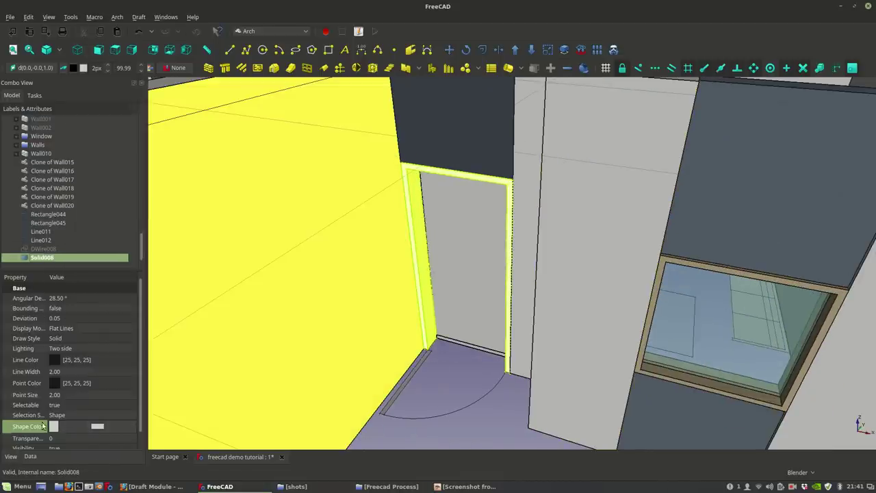
right_click(55, 257)
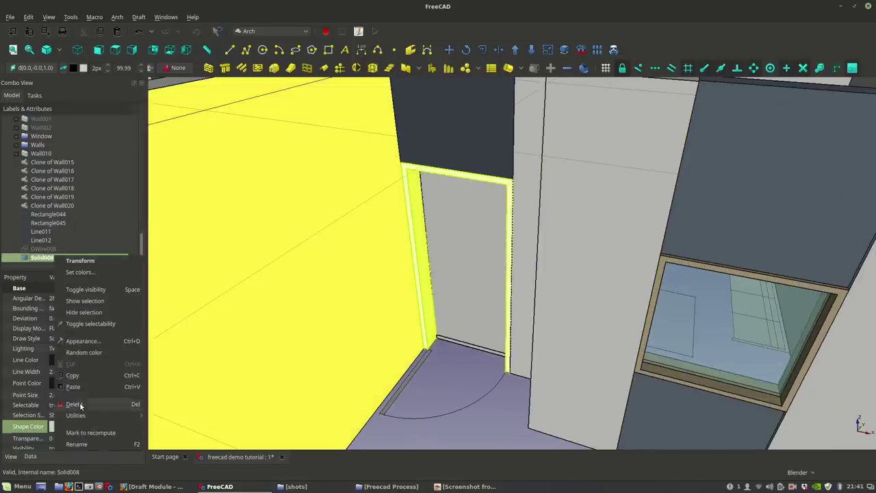
click(78, 448)
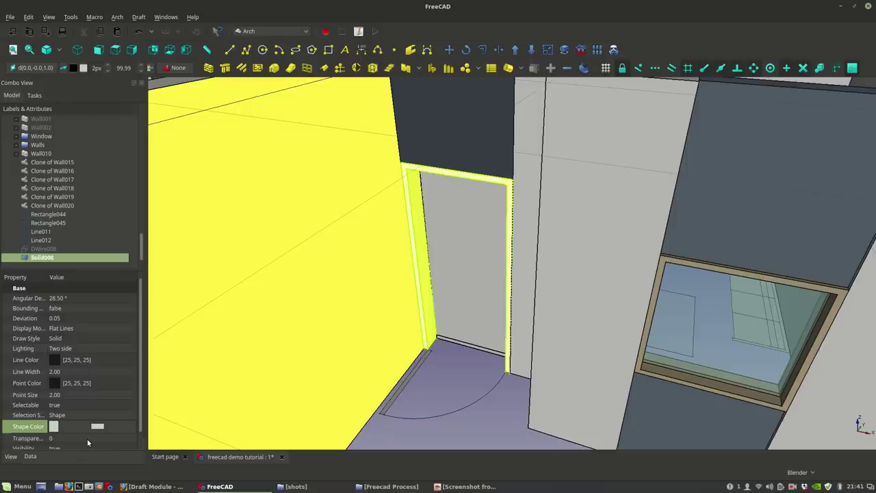
text(d. Frame)
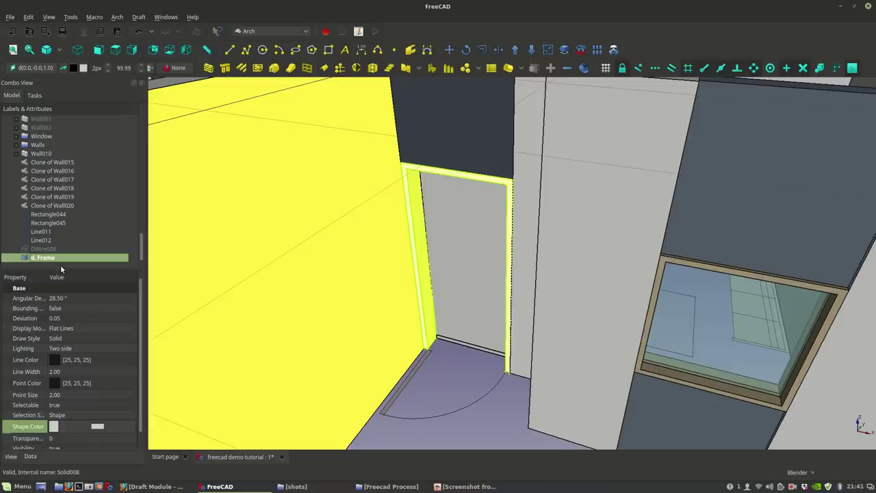
Step: Inspect the finished door frame and the doorway rectangles from both sides of the opening
middle_drag(513, 297, 558, 329)
scroll(472, 328, up, 3)
scroll(373, 347, up, 3)
middle_drag(495, 313, 301, 325)
middle_drag(527, 366, 609, 280)
shift+middle_drag(477, 340, 502, 324)
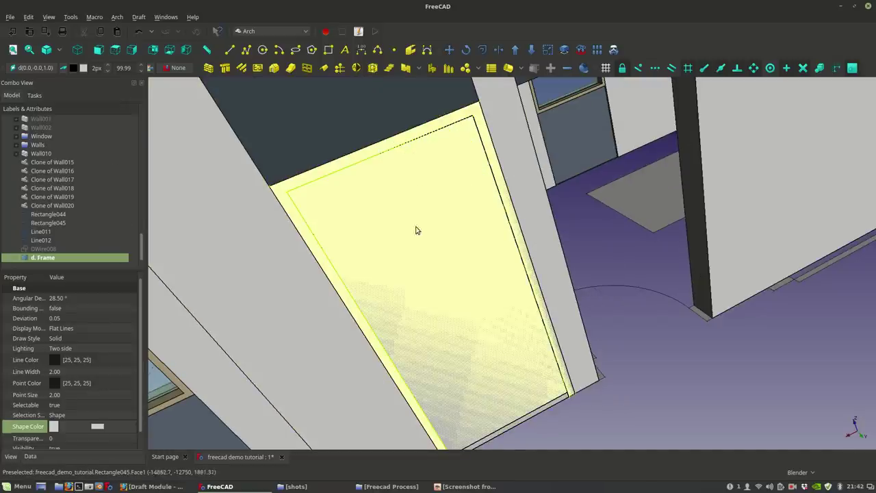
shift+middle_drag(526, 393, 521, 366)
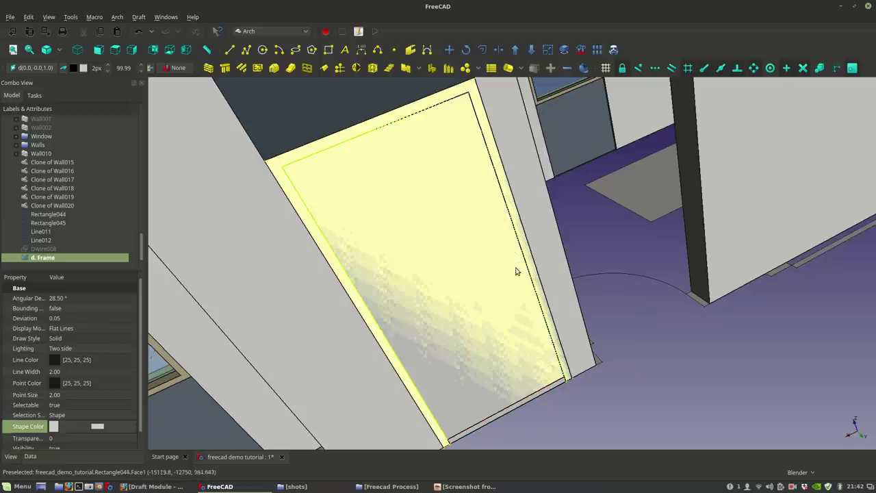
click(548, 385)
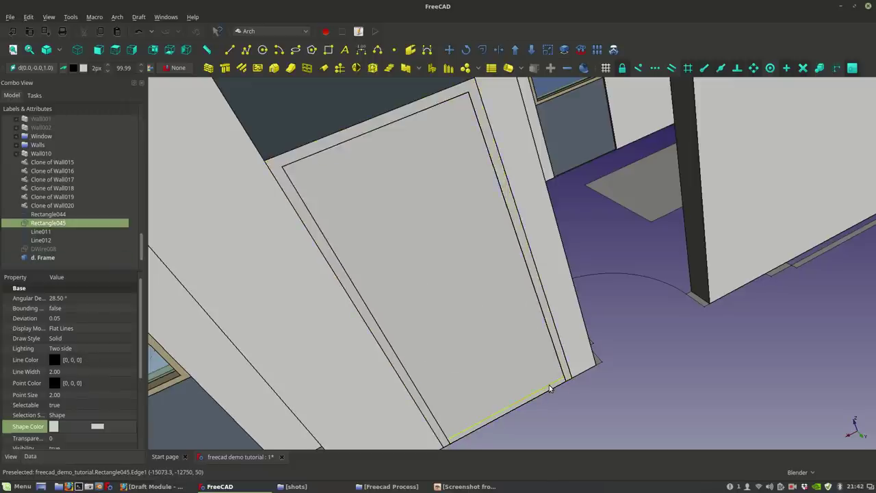
click(486, 51)
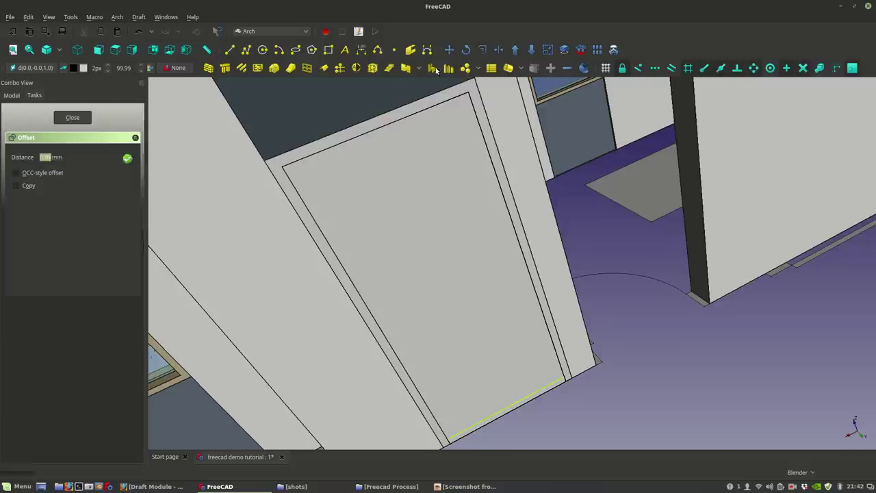
key(Escape)
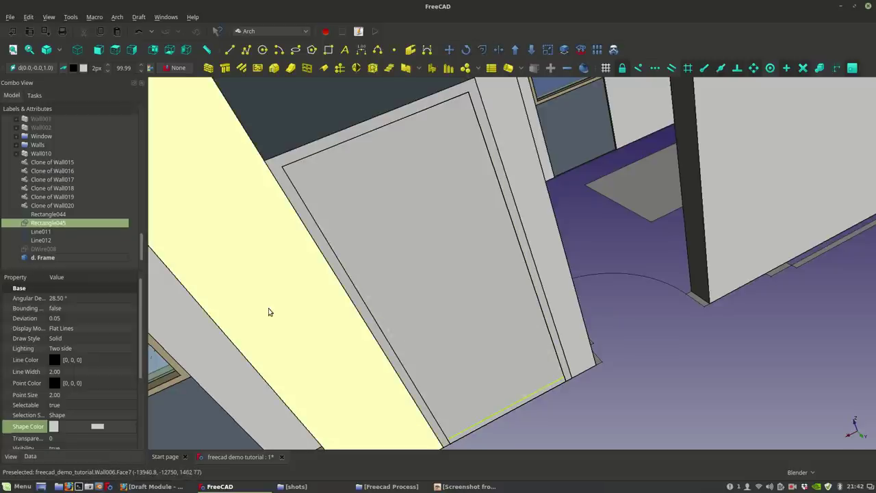
Step: Align the working plane with the vertical wall face beside the doorway
click(294, 279)
click(34, 69)
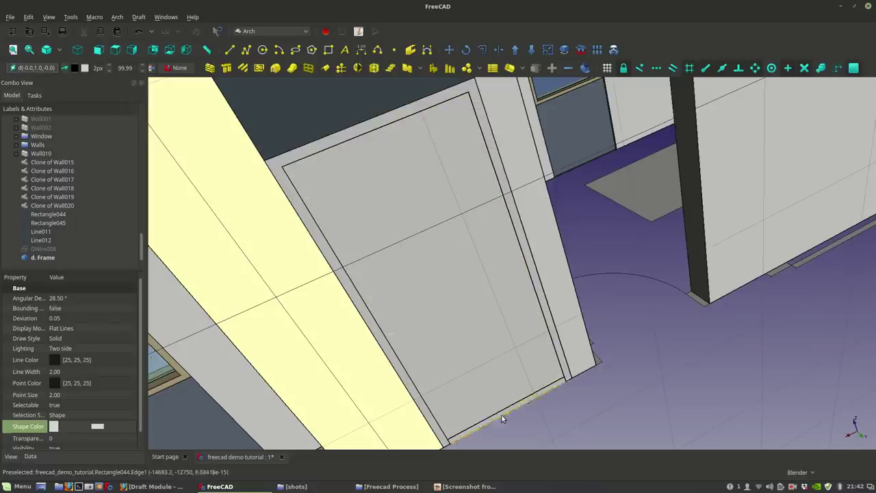
Step: Offset a copy of the inner doorway rectangle inward, making a smaller rectangle 0.70 m wide and 1.80 m high
click(503, 412)
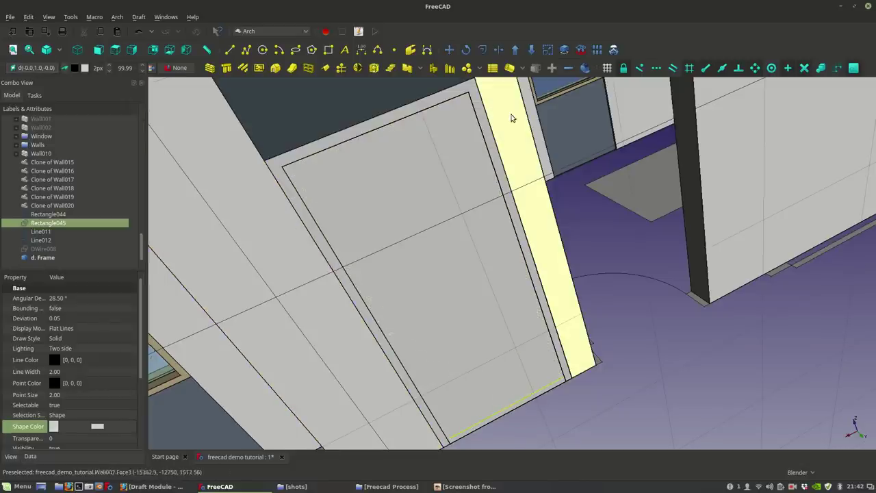
click(482, 50)
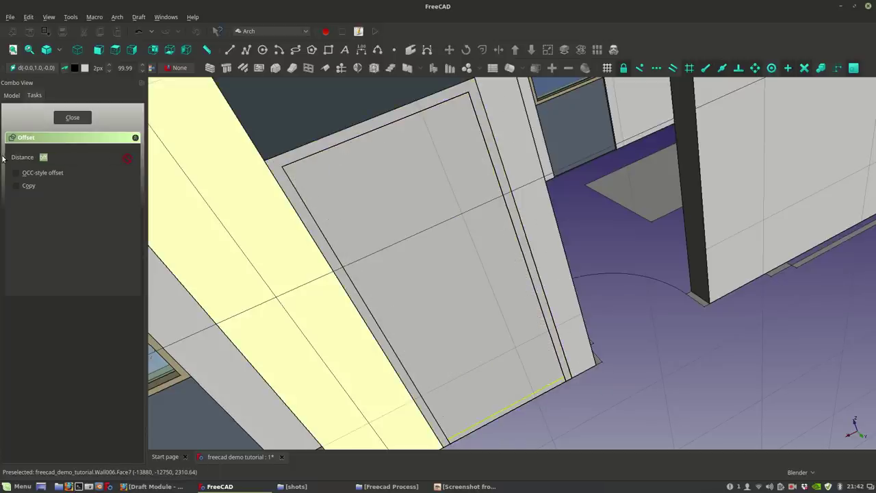
click(30, 190)
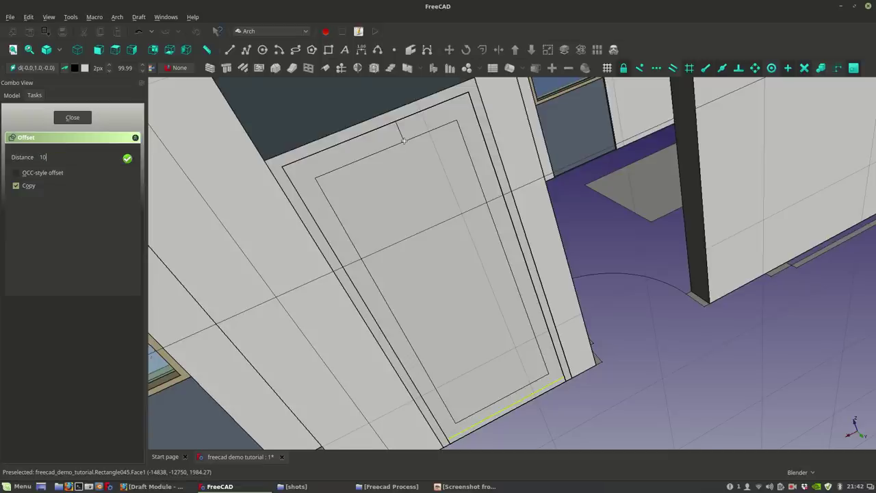
key(Return)
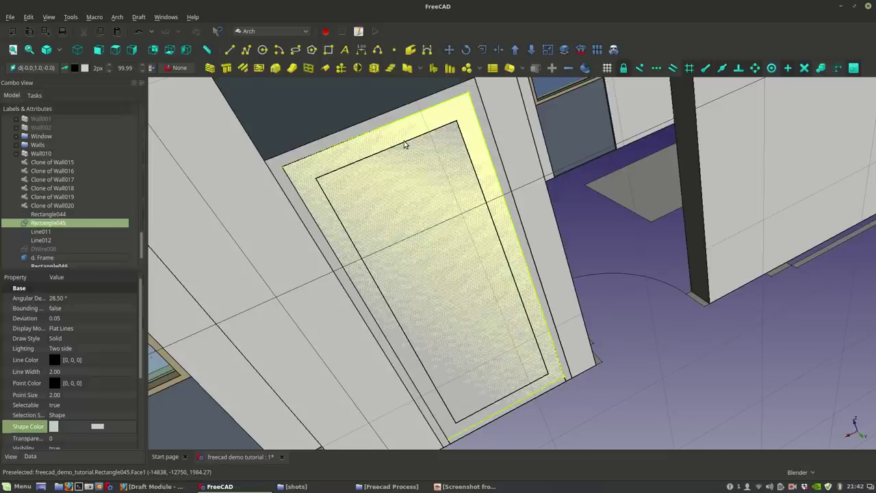
Step: Try to subtract the new inner rectangle from the outer doorway rectangle, then undo the cut
middle_drag(514, 375, 529, 371)
middle_drag(466, 329, 512, 233)
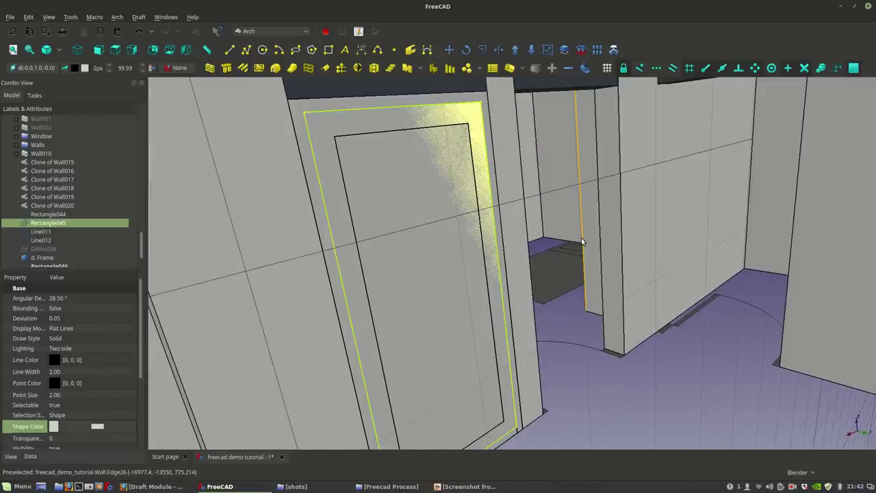
middle_drag(510, 288, 434, 221)
click(425, 195)
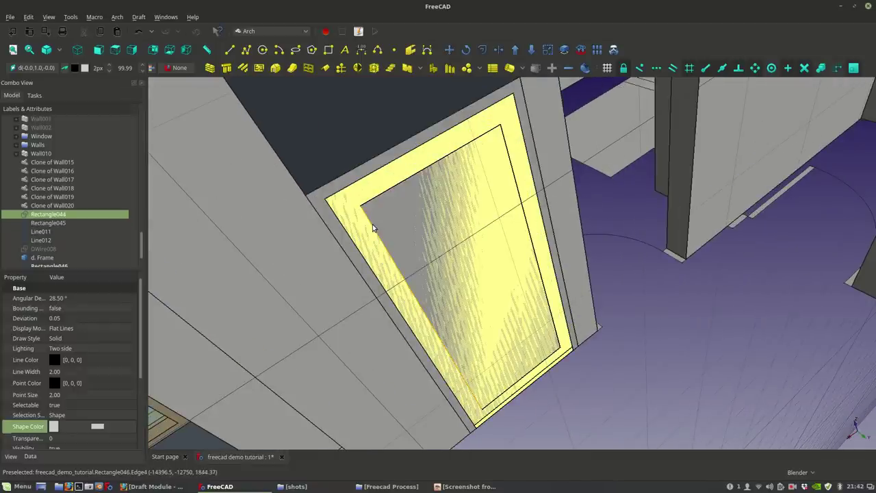
click(531, 49)
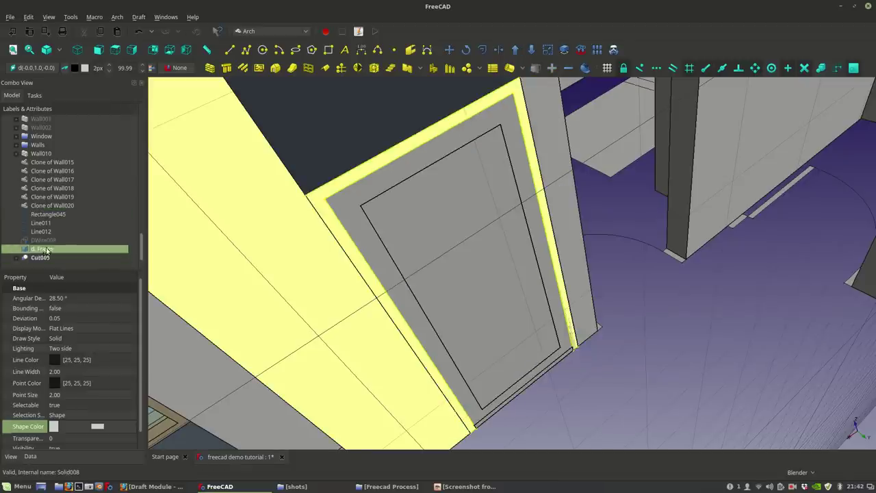
mouse_move(505, 253)
middle_down()
mouse_move(641, 249)
mouse_move(662, 292)
mouse_move(522, 260)
mouse_move(504, 241)
middle_up()
key(ctrl+z)
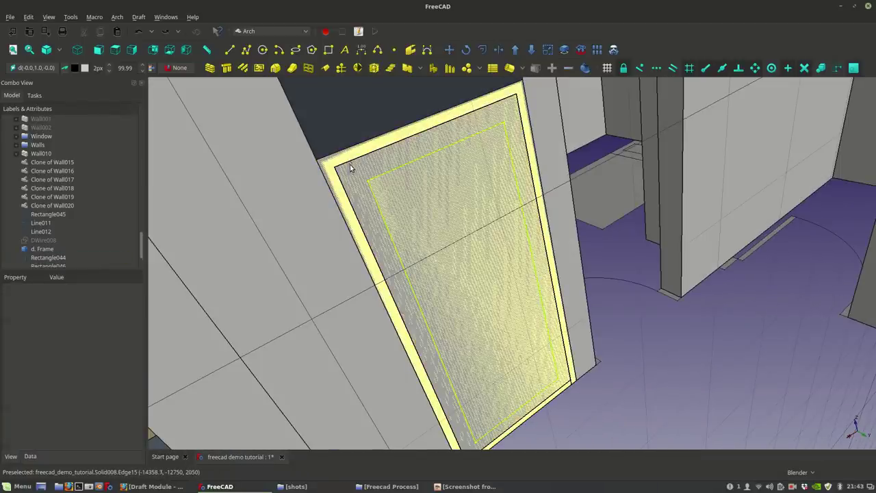
Step: Hide the "d. Frame" solid and the outer doorway rectangle, Rectangle044
scroll(43, 236, down, 1)
click(42, 240)
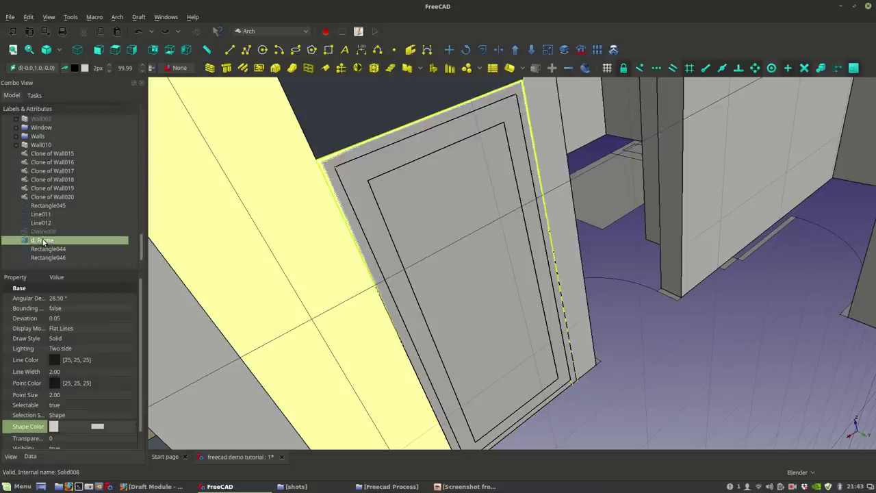
key(space)
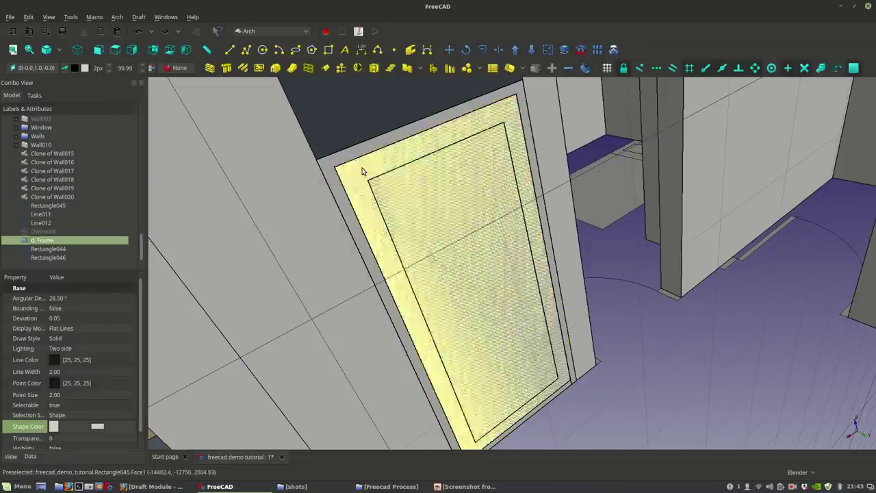
key(Down)
key(space)
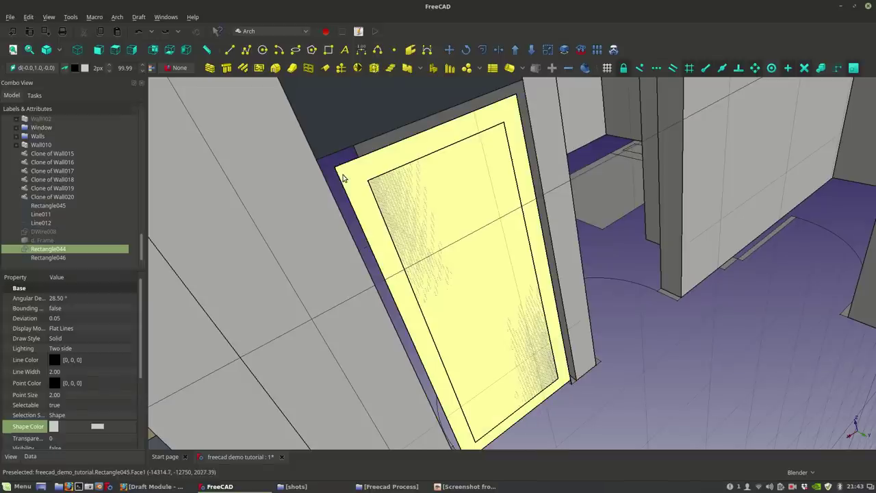
Step: Duplicate the smaller offset rectangle, Rectangle046, in place
click(344, 180)
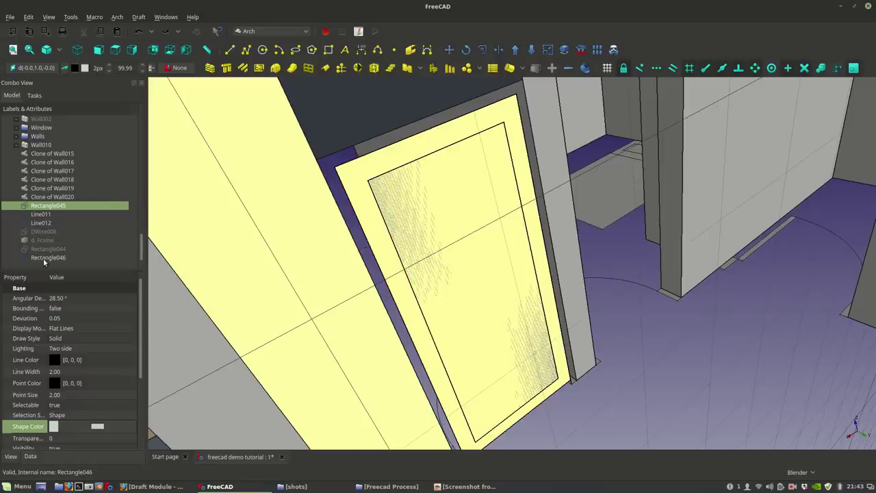
click(44, 257)
right_click(44, 261)
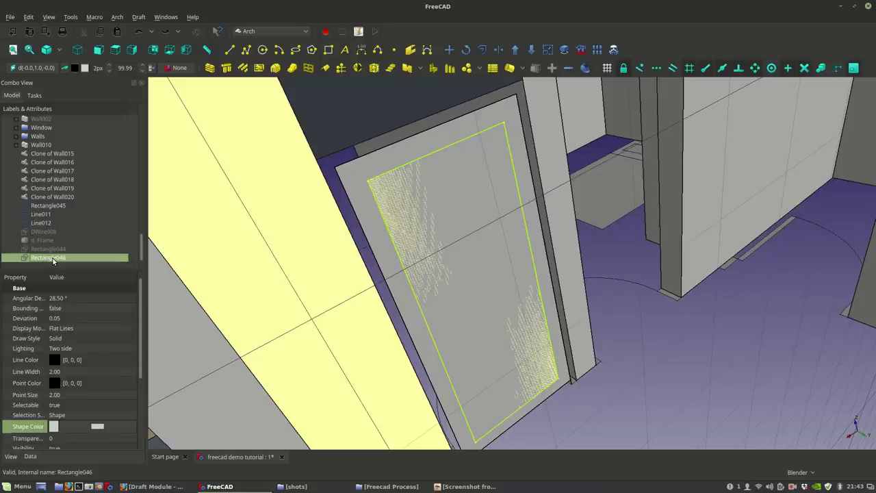
right_click(52, 261)
click(102, 393)
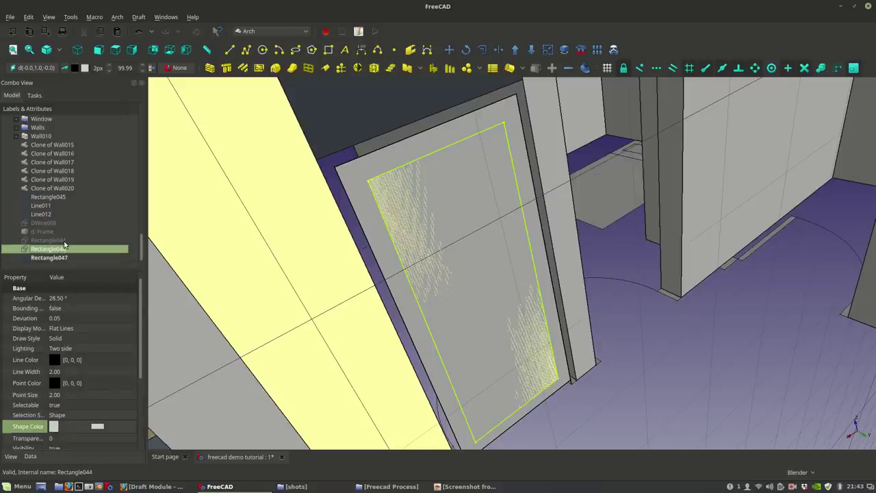
click(56, 259)
click(58, 249)
click(59, 242)
click(59, 258)
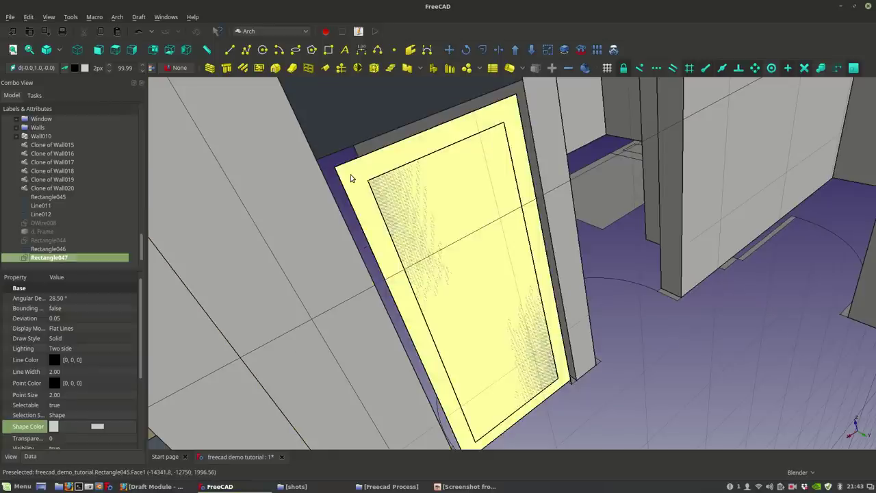
Step: Subtract Rectangle046 from Rectangle045 with Downgrade to form the door's border face, and hide the duplicate rectangle
click(352, 177)
ctrl+click(43, 248)
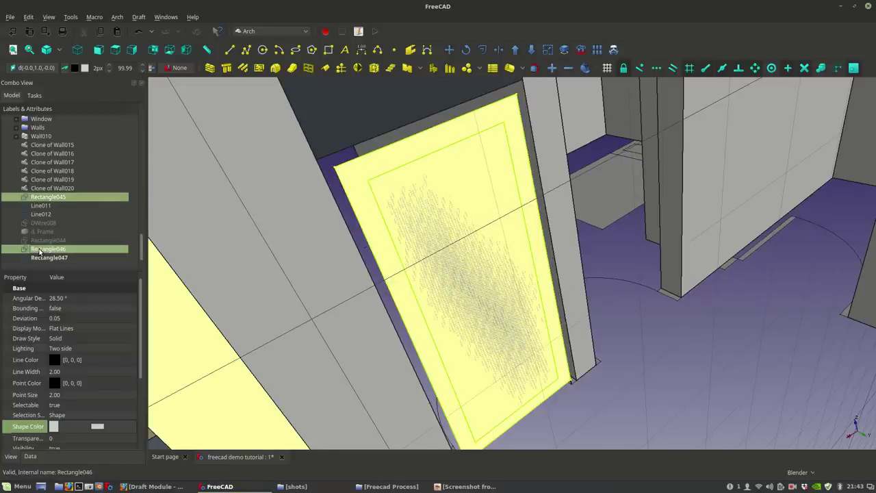
click(533, 50)
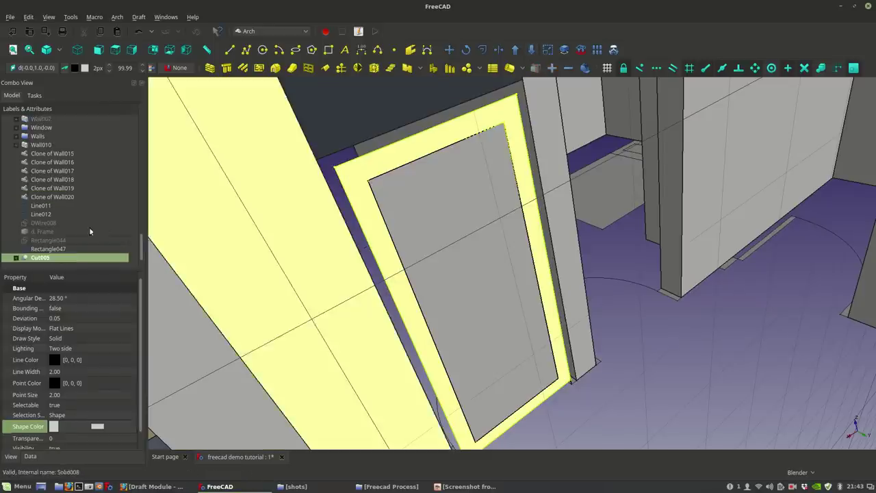
click(42, 248)
middle_drag(384, 206, 546, 277)
mouse_move(497, 243)
middle_down()
mouse_move(559, 372)
mouse_move(577, 369)
mouse_move(494, 243)
middle_up()
Step: Create an Arch Panel from the door's border face
click(439, 197)
middle_drag(555, 216, 478, 200)
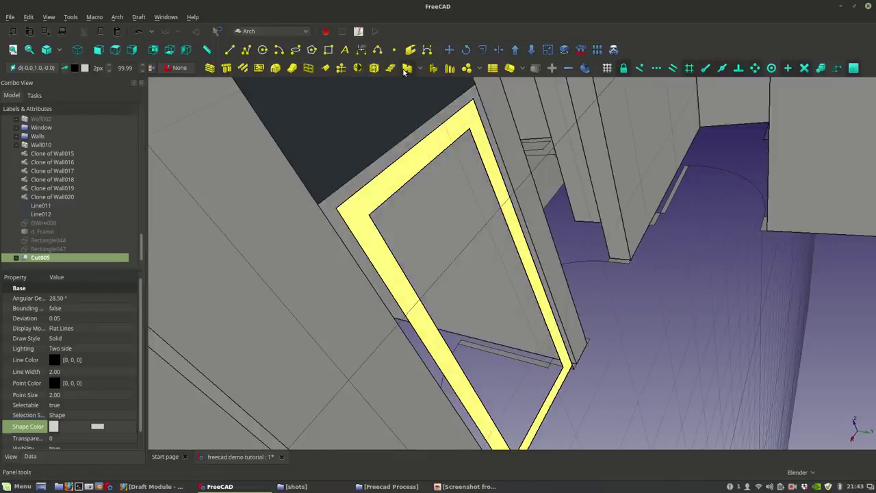
click(407, 67)
mouse_move(391, 243)
middle_down()
mouse_move(452, 241)
mouse_move(396, 240)
middle_up()
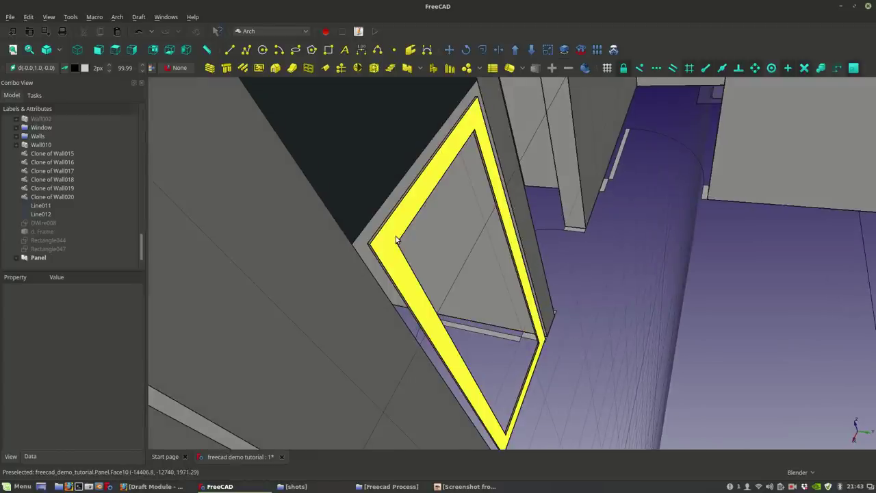
Step: Set the door border panel's thickness to 50 mm
click(396, 240)
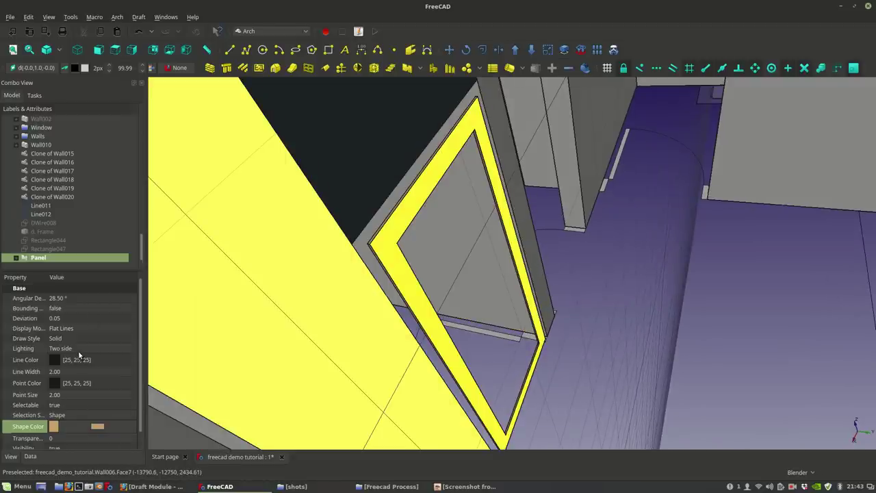
scroll(80, 356, down, 1)
scroll(89, 384, up, 1)
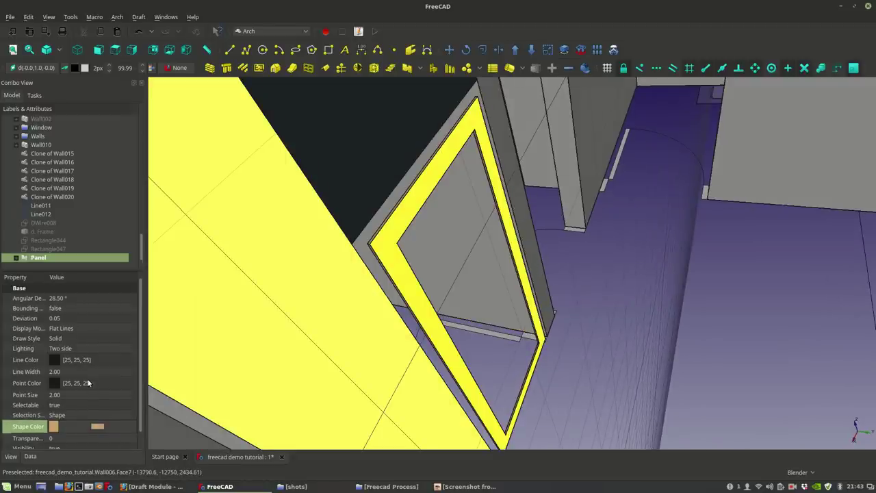
click(30, 456)
scroll(72, 363, down, 3)
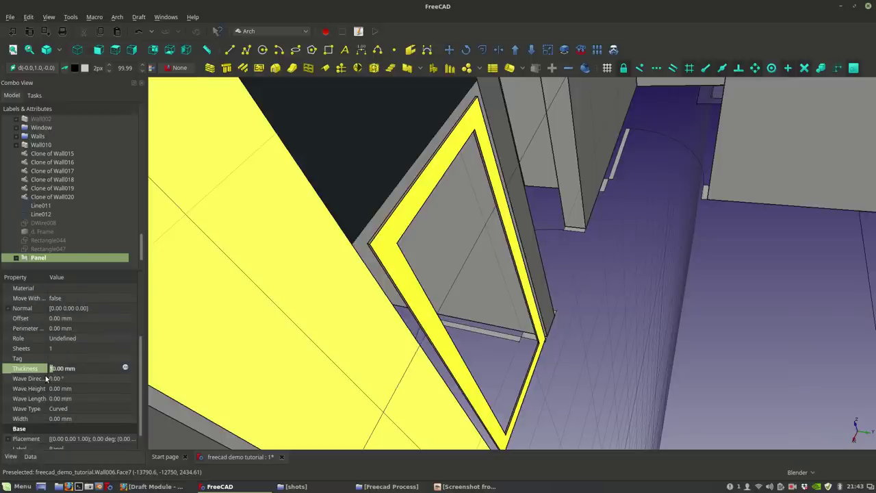
key(Return)
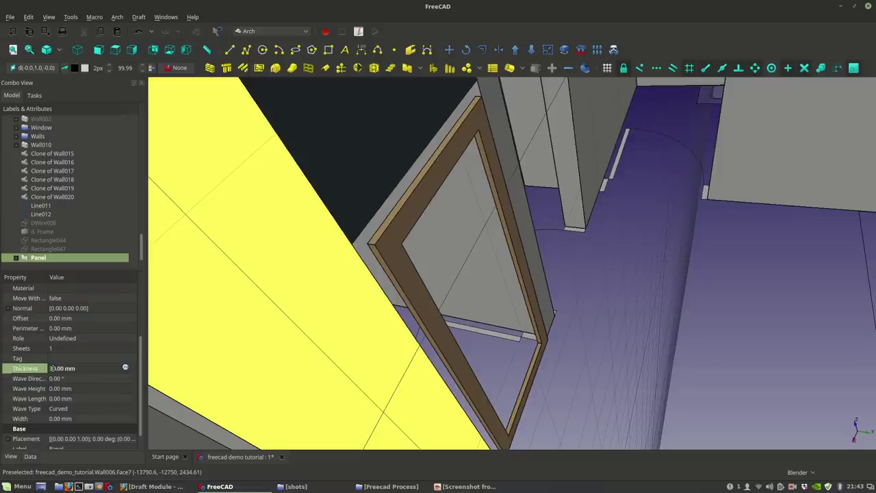
text(5)
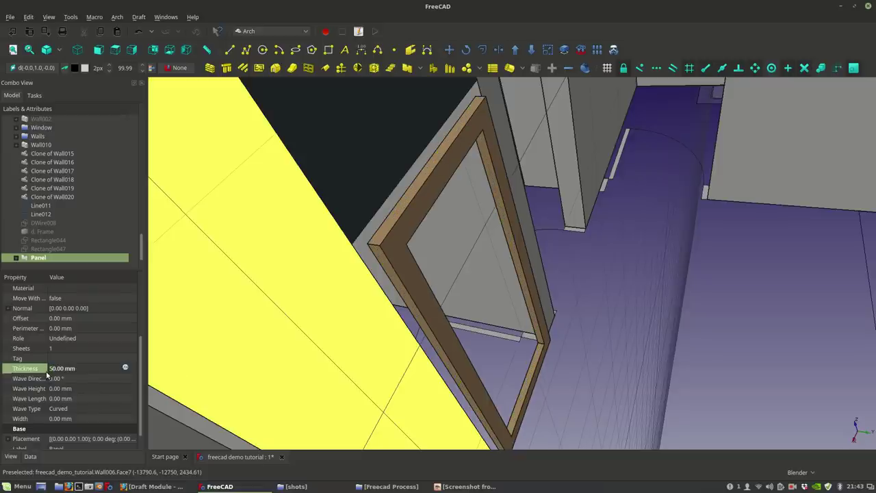
Step: Show the duplicate inner rectangle, Rectangle047, and create an Arch Panel from it to fill the door border
middle_drag(465, 325, 179, 310)
click(42, 249)
key(space)
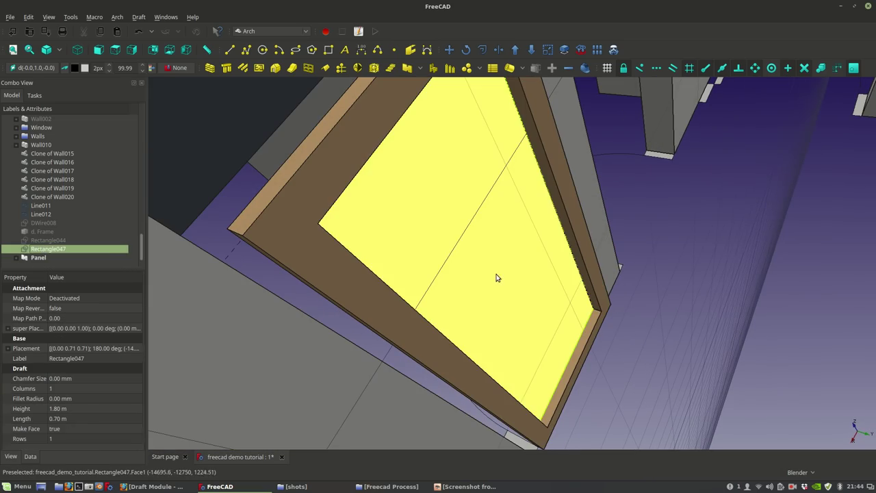
middle_drag(634, 375, 726, 321)
click(726, 321)
click(601, 354)
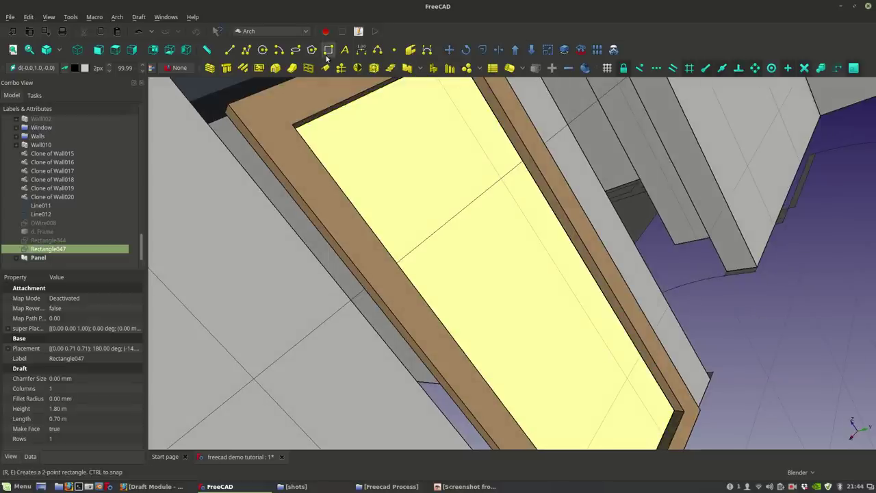
click(406, 68)
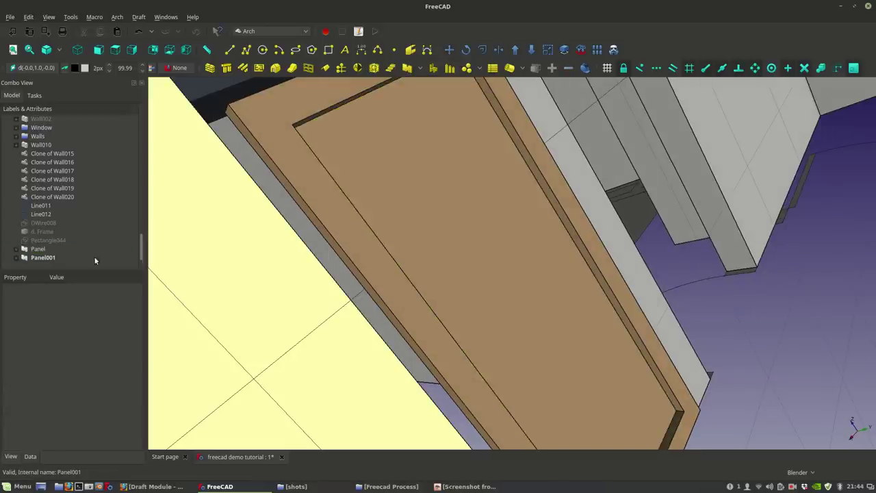
Step: Set the inner door panel's thickness to 30 mm
click(42, 257)
middle_drag(401, 202, 484, 223)
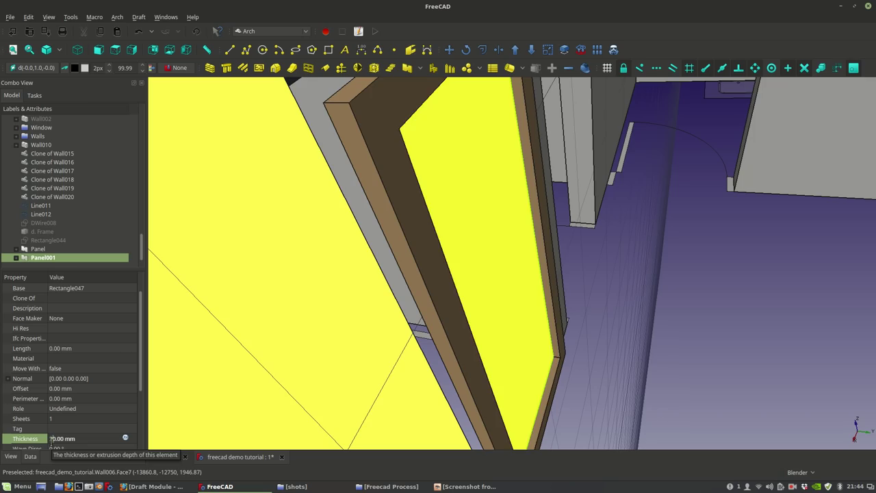
key(Return)
middle_drag(446, 300, 575, 289)
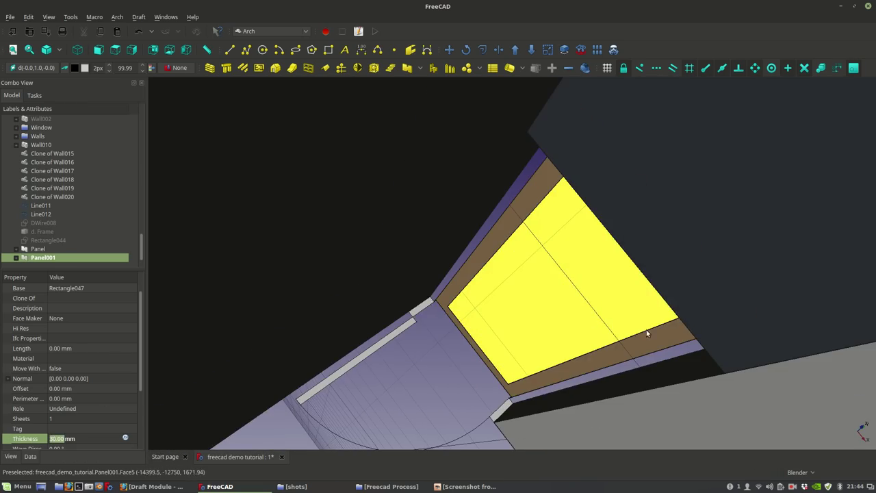
middle_drag(646, 331, 662, 274)
Step: Downgrade the inner door panel and the door border panel into plain solids
click(531, 52)
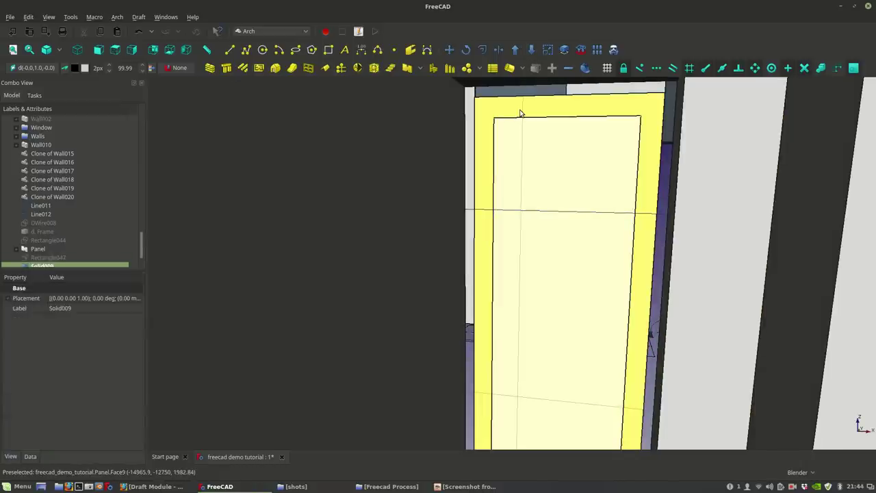
click(521, 111)
click(531, 50)
scroll(549, 228, down, 2)
middle_drag(547, 231, 83, 419)
Step: Colour the inner door panel, Solid009, light cyan (170, 255, 255) as the glass pane
click(369, 241)
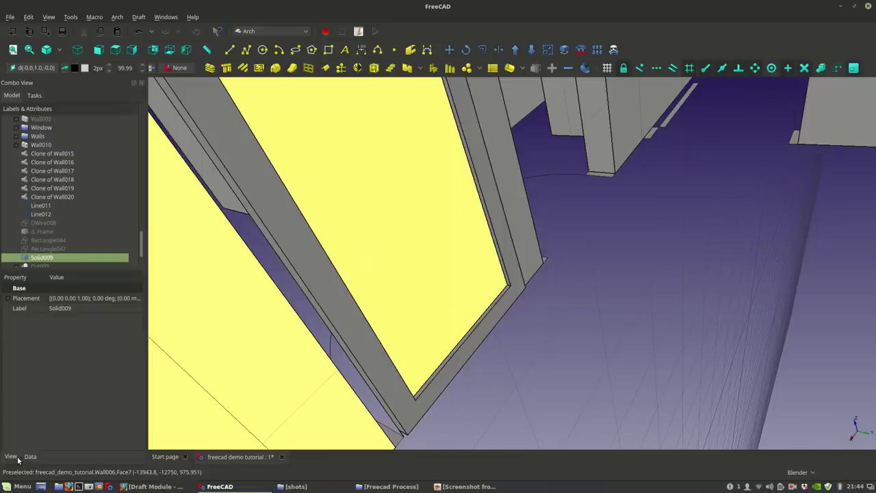
click(18, 457)
click(53, 426)
click(100, 426)
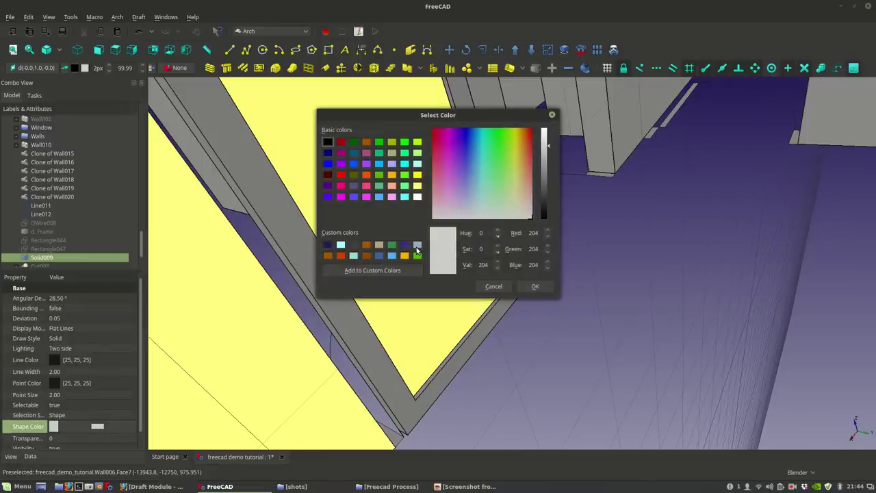
click(417, 245)
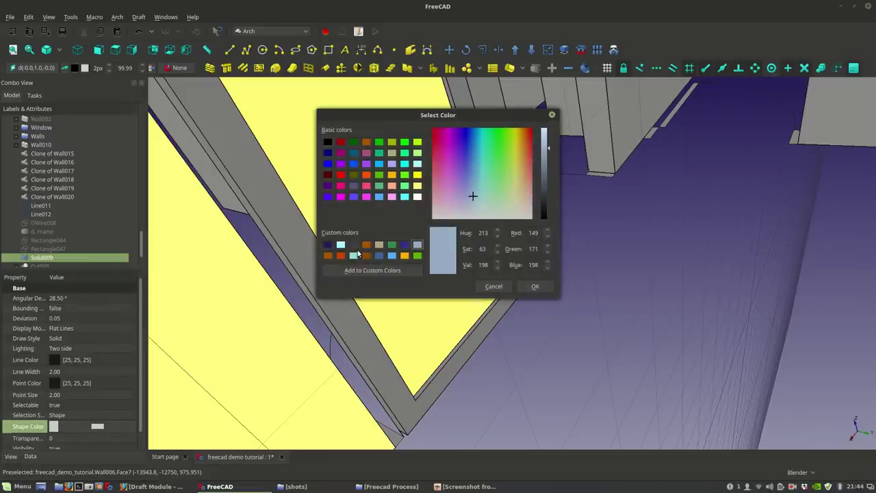
click(342, 248)
click(530, 286)
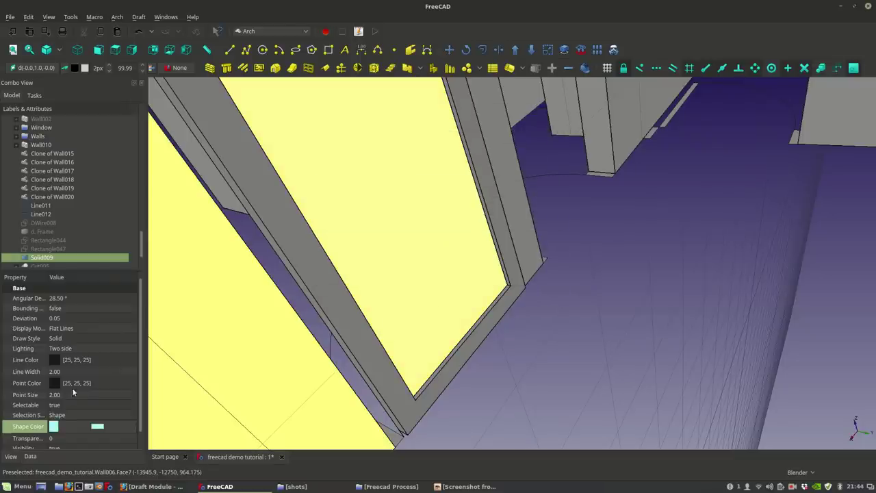
Step: Set the glass pane's transparency to 80
click(61, 438)
text(8)
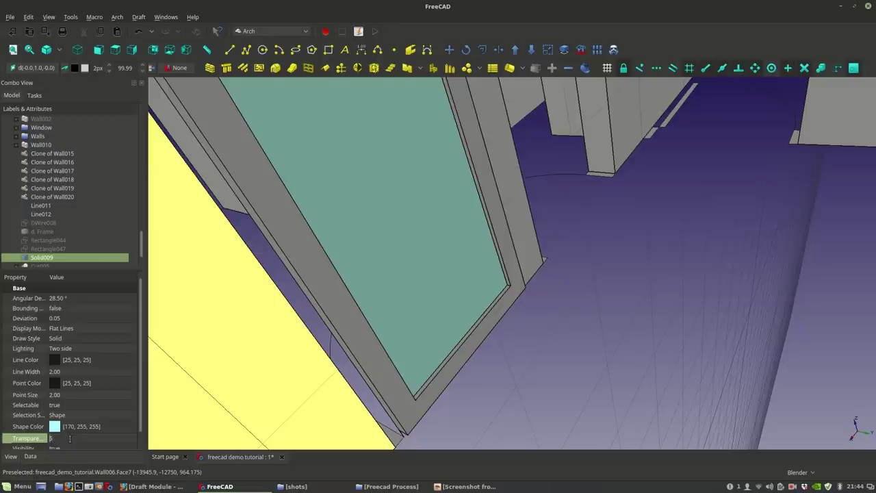
text(0)
click(548, 374)
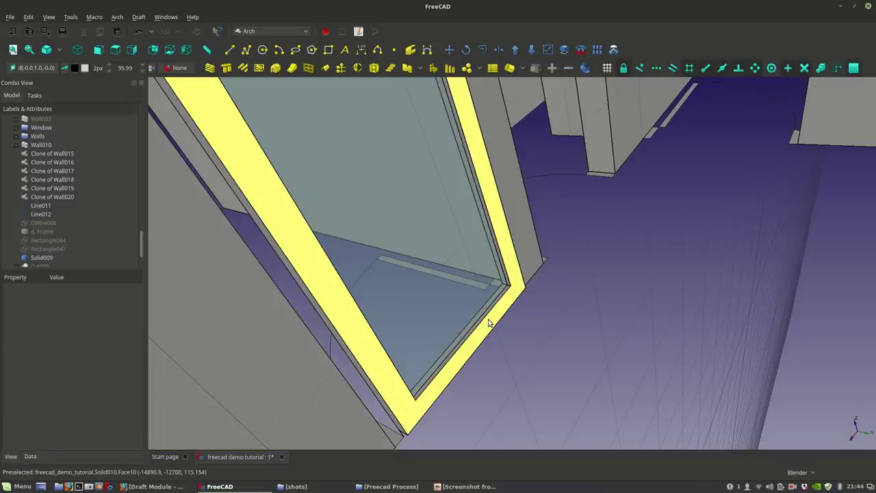
Step: Change the shape colour of the door border solid to the custom tan (181, 162, 128)
click(490, 323)
click(97, 427)
click(98, 427)
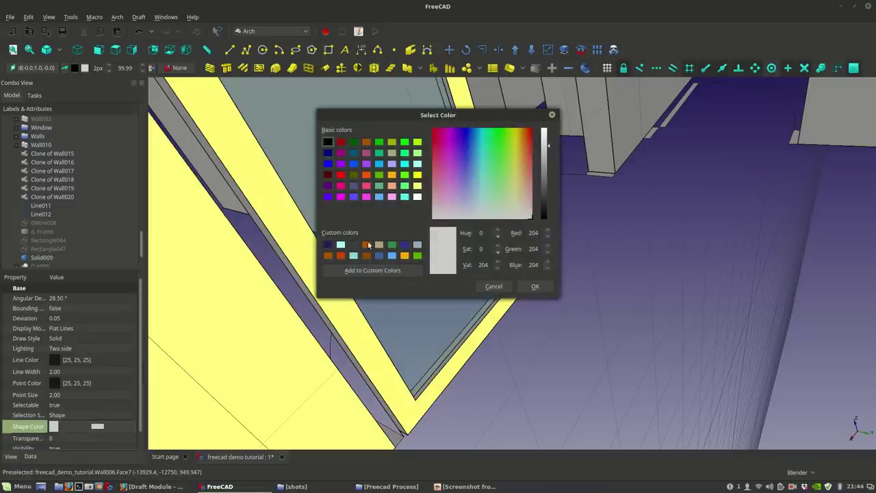
click(378, 245)
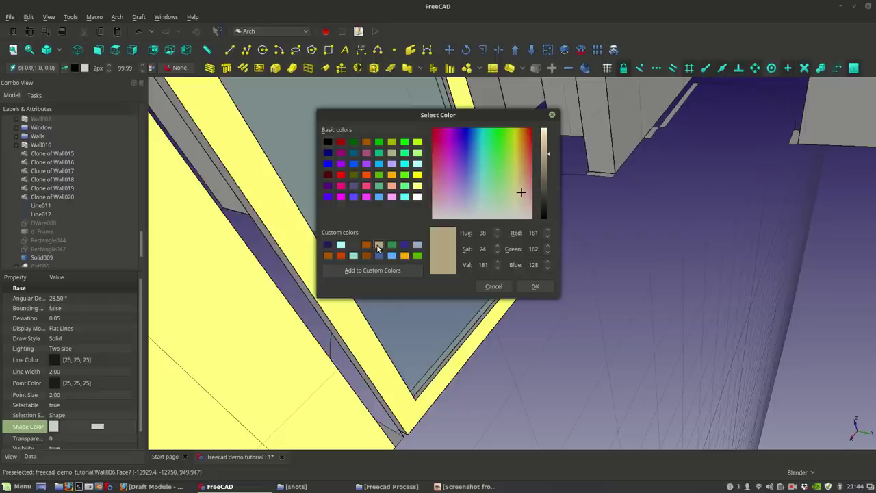
click(535, 286)
click(516, 355)
Step: Switch the model to wireframe display at the bottom corner of the door border
middle_drag(516, 355, 643, 358)
middle_drag(499, 332, 459, 298)
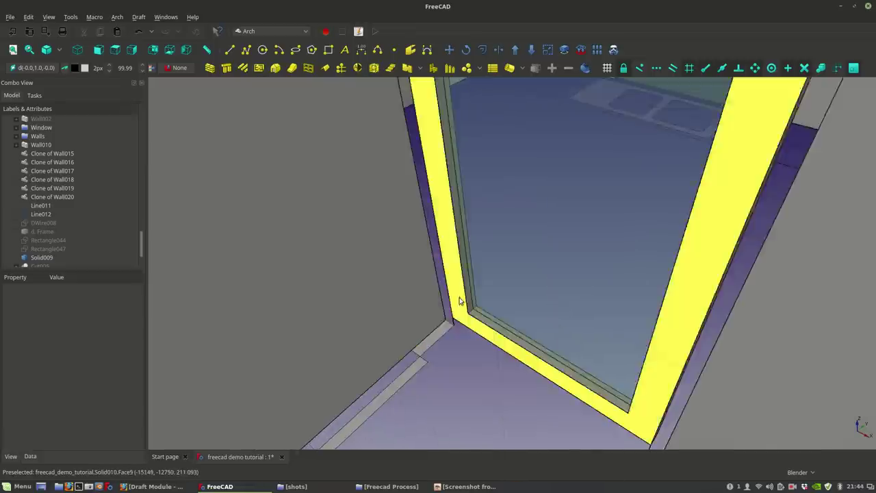
scroll(463, 305, up, 3)
middle_drag(605, 375, 473, 348)
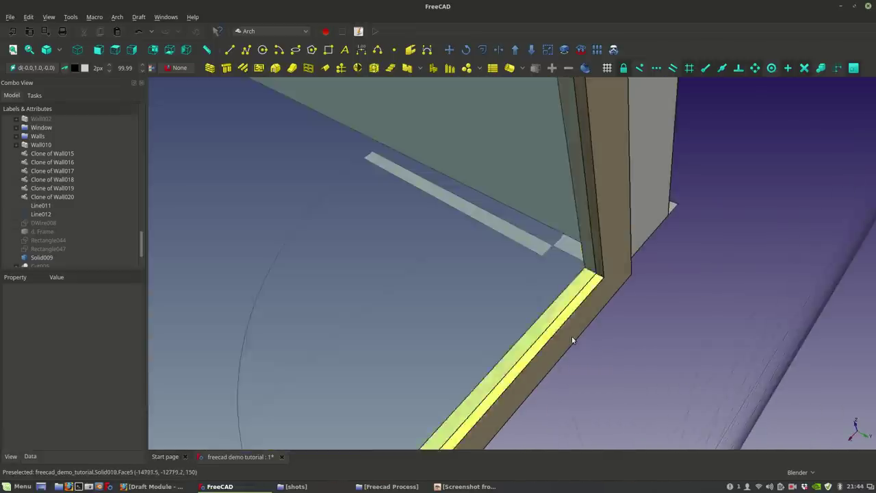
middle_drag(572, 339, 547, 329)
click(553, 281)
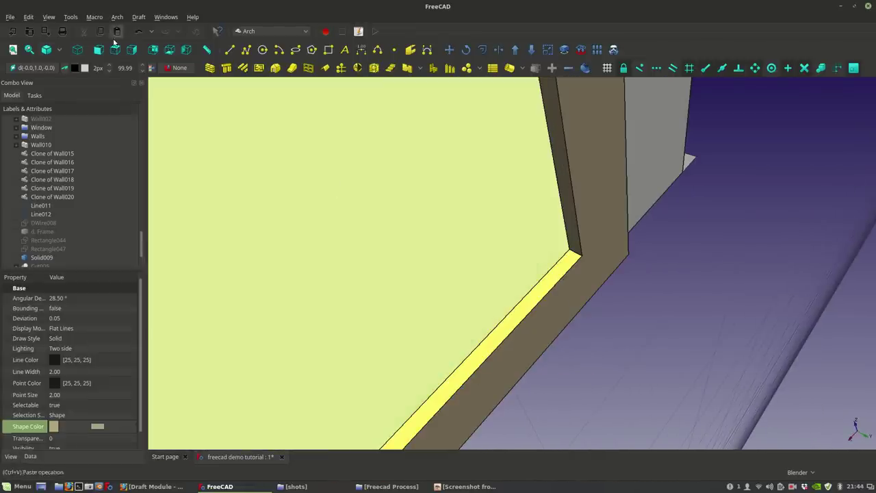
middle_drag(385, 156, 404, 322)
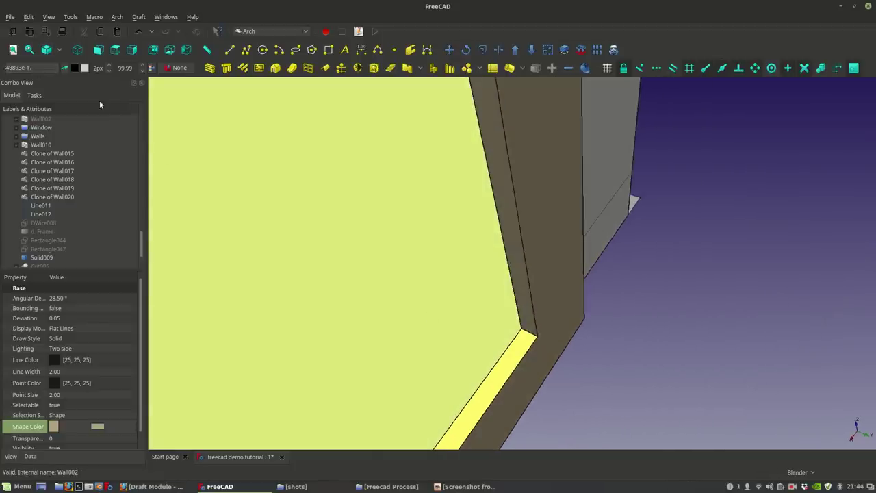
click(60, 51)
click(58, 87)
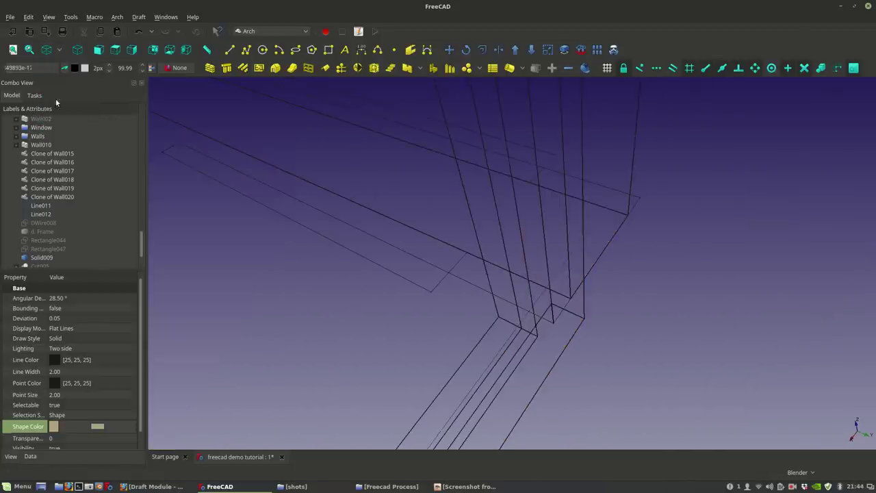
Step: Copy the glass pane 15 mm into the border's depth with Move, snapping from its short bottom edge's midpoint to that edge's endpoint
middle_drag(505, 327, 519, 339)
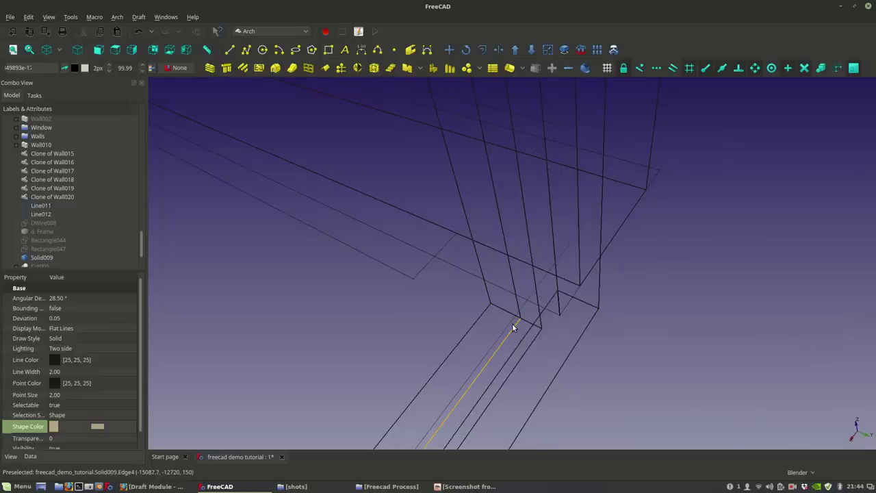
click(513, 326)
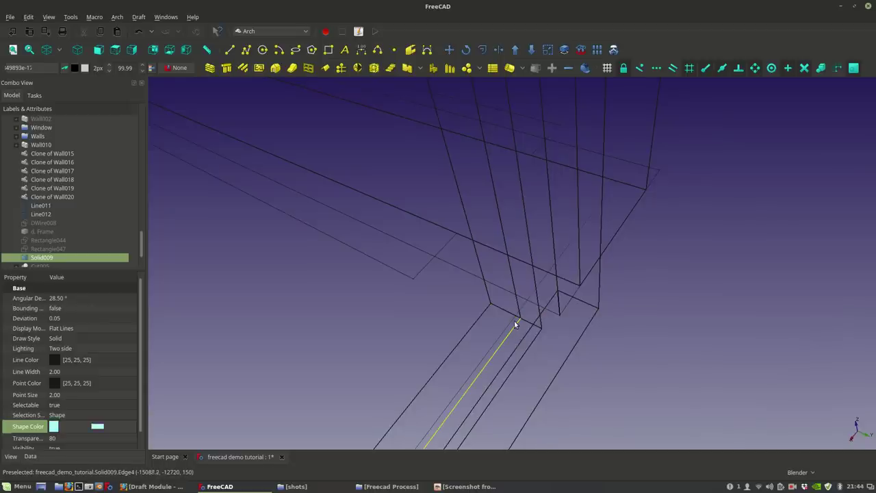
click(455, 51)
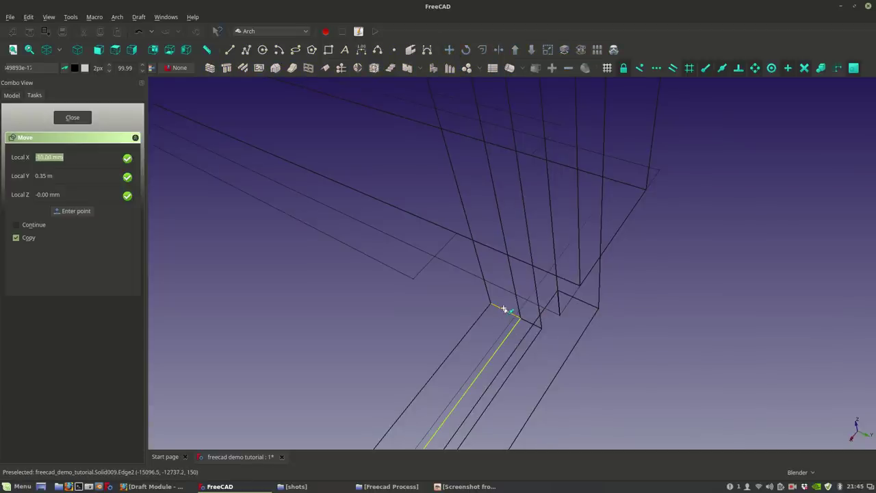
click(505, 311)
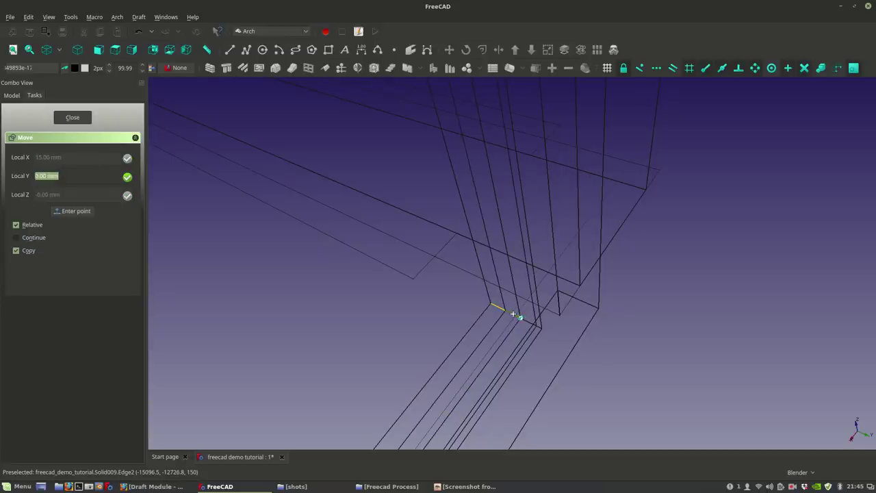
click(514, 315)
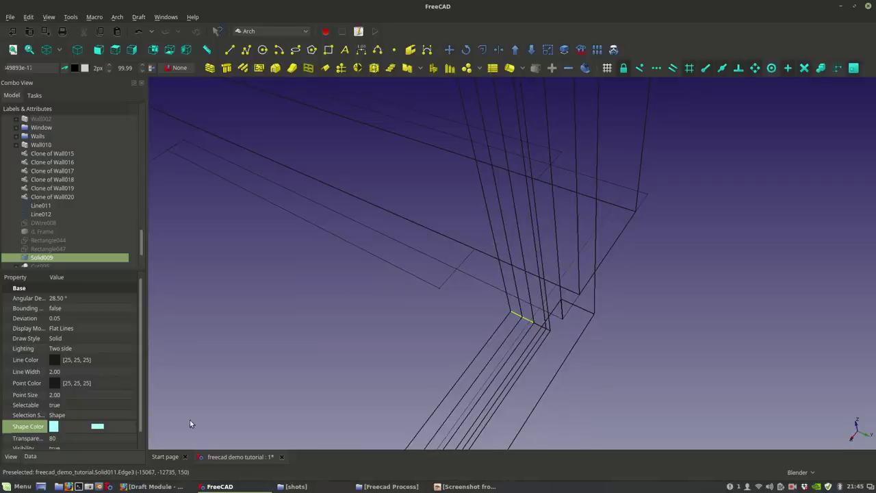
Step: Restore the flat lines display and examine the two overlapping glass panes inside the door border
click(58, 51)
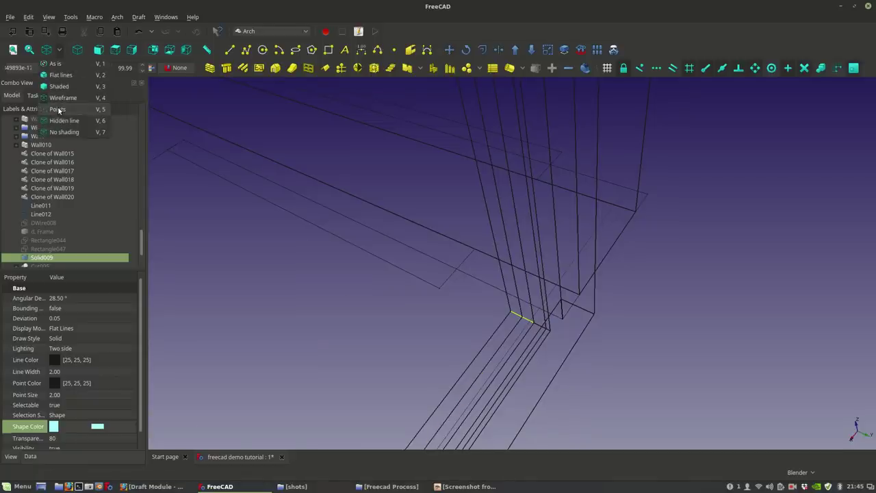
click(68, 73)
middle_drag(579, 386, 541, 196)
click(490, 311)
scroll(490, 309, down, 5)
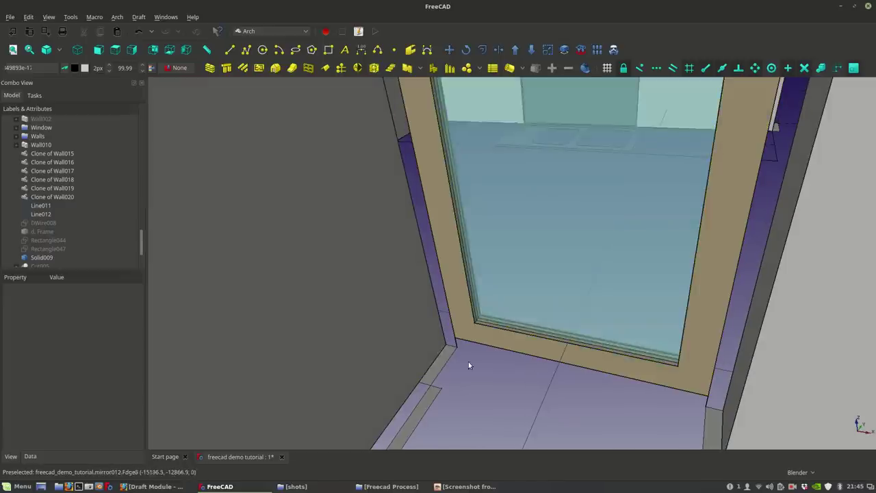
Step: Identify the original glass pane, Solid009, by toggling its visibility, and delete it
click(563, 262)
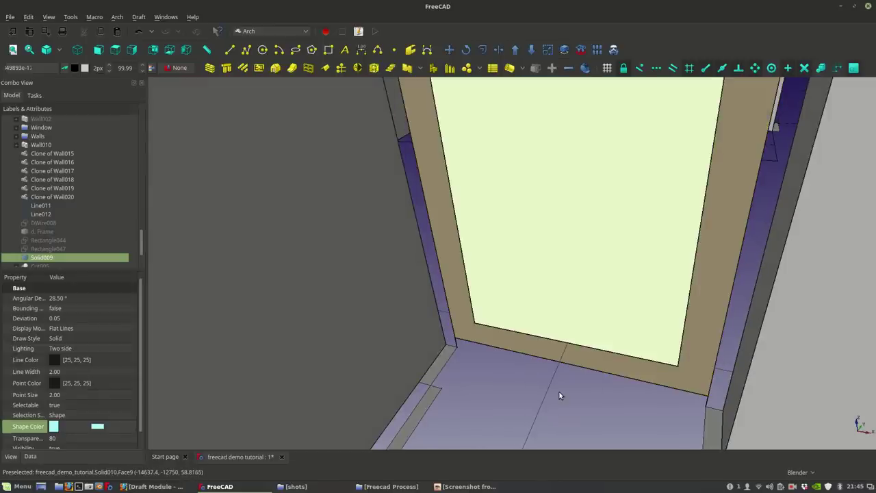
middle_drag(520, 258, 498, 302)
key(space)
key(space)
key(space)
scroll(439, 410, down, 6)
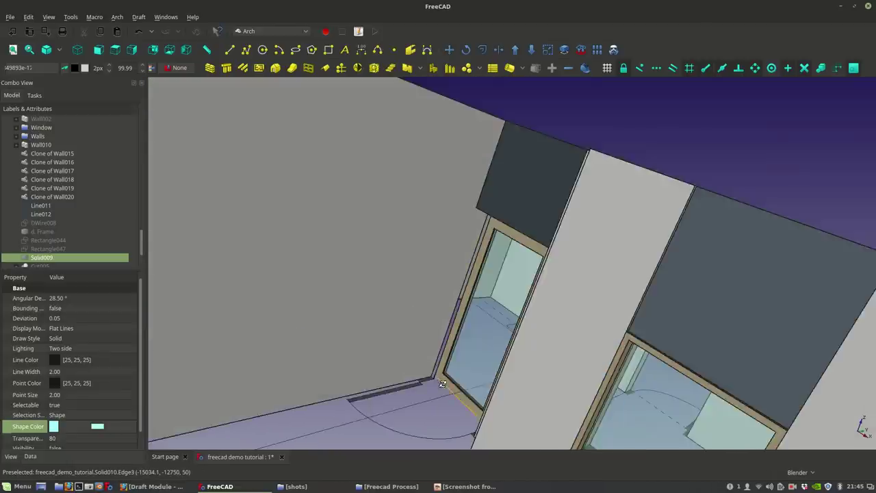
middle_drag(439, 408, 409, 412)
key(space)
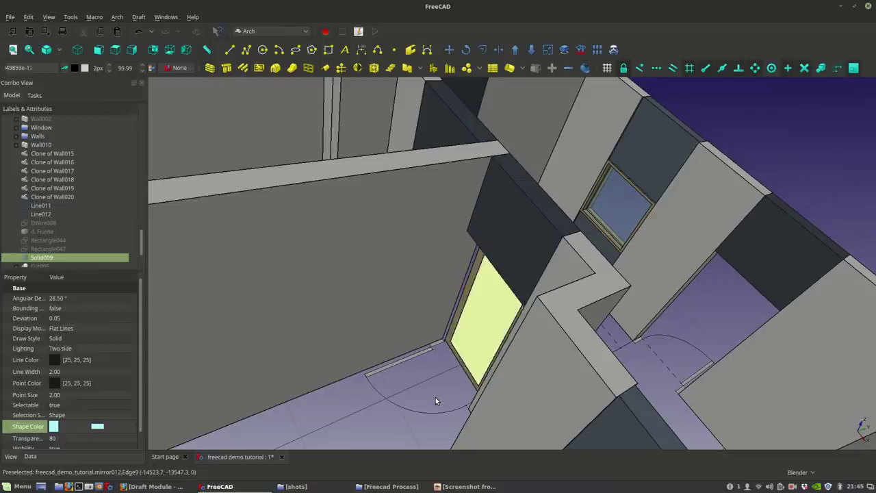
key(Delete)
Step: Select the remaining glass pane and switch to wireframe display at the door border's bottom corner
scroll(540, 363, up, 7)
middle_drag(412, 333, 393, 284)
click(409, 247)
middle_drag(407, 245, 344, 61)
middle_drag(359, 103, 387, 223)
middle_drag(667, 209, 567, 254)
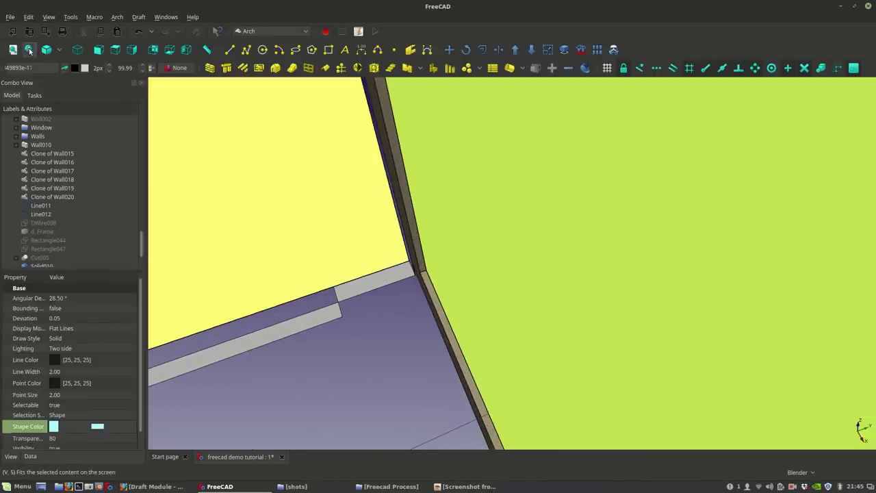
click(29, 51)
scroll(367, 288, up, 5)
scroll(672, 347, up, 1)
scroll(648, 348, down, 2)
middle_drag(648, 348, 559, 277)
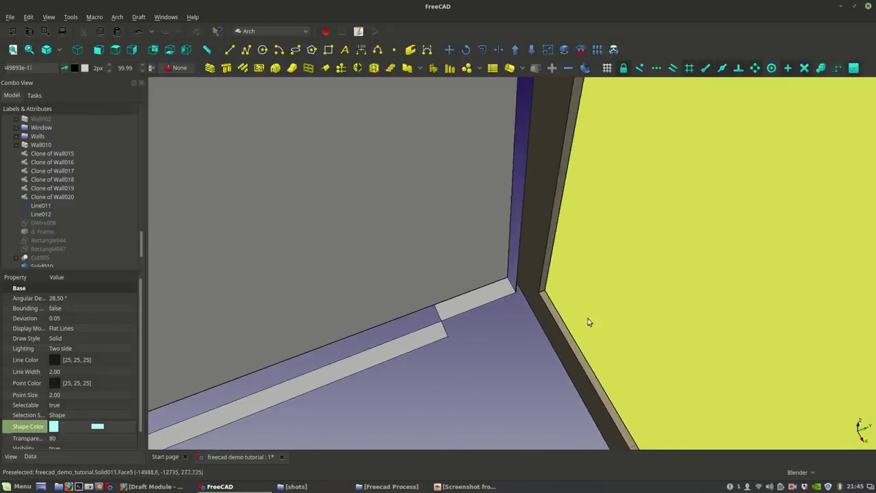
click(60, 52)
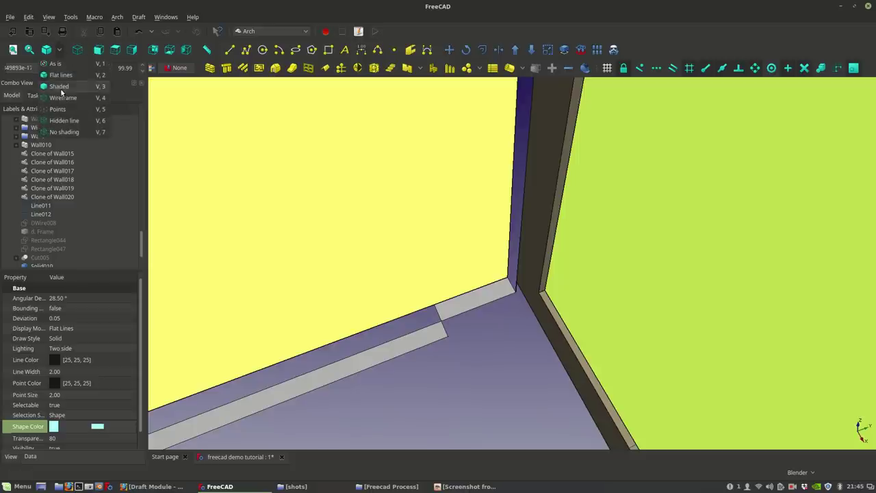
click(65, 103)
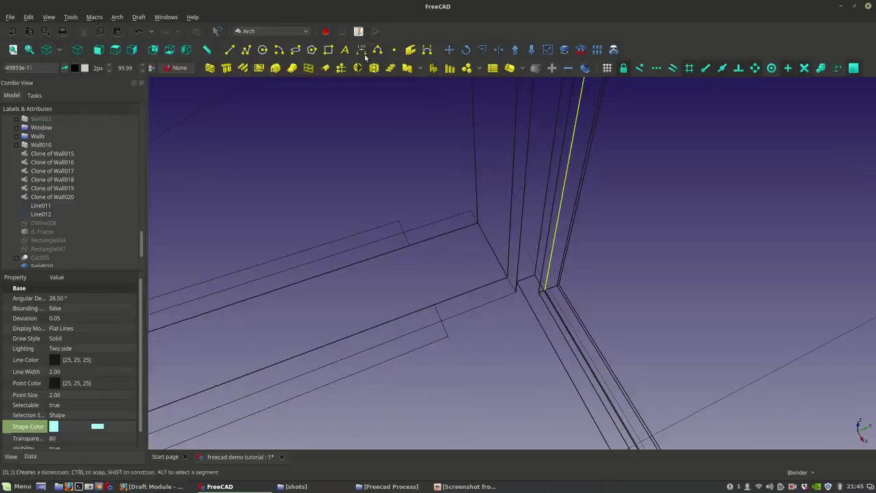
Step: Copy the glass pane away from the door border with Move, using its short bottom edge's midpoint as the base point
click(451, 50)
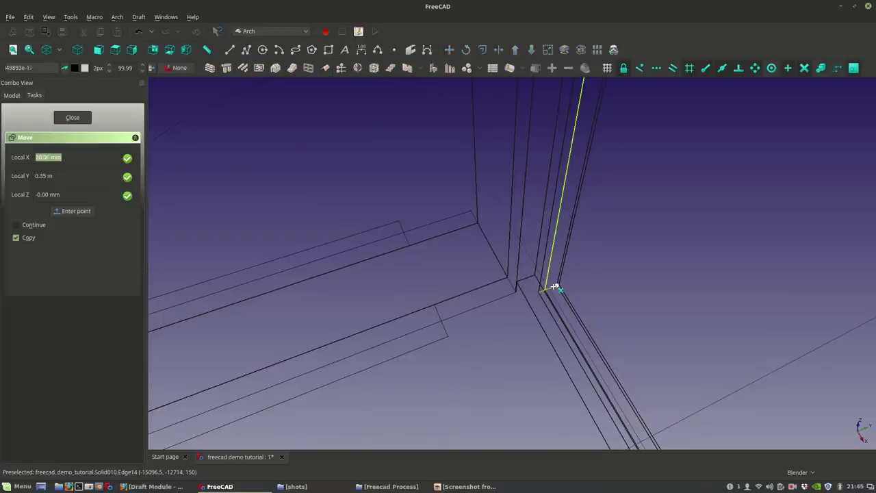
click(550, 287)
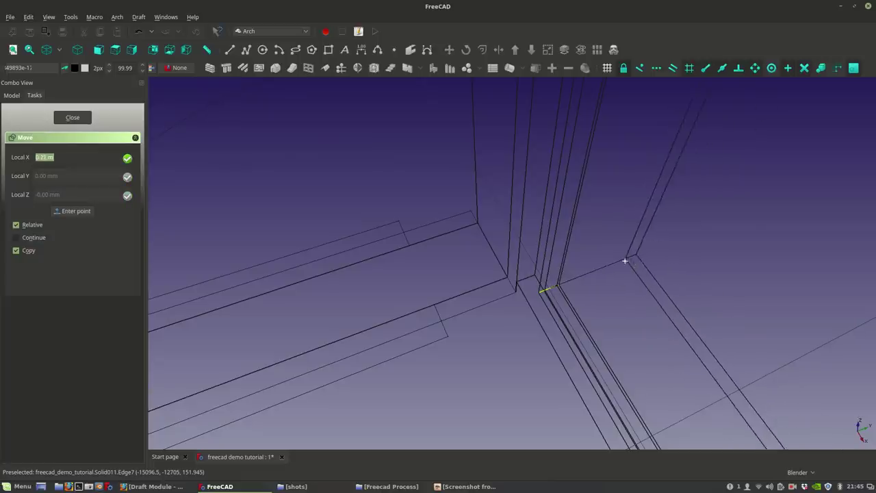
click(633, 260)
scroll(459, 287, down, 2)
scroll(526, 309, up, 2)
scroll(522, 289, up, 2)
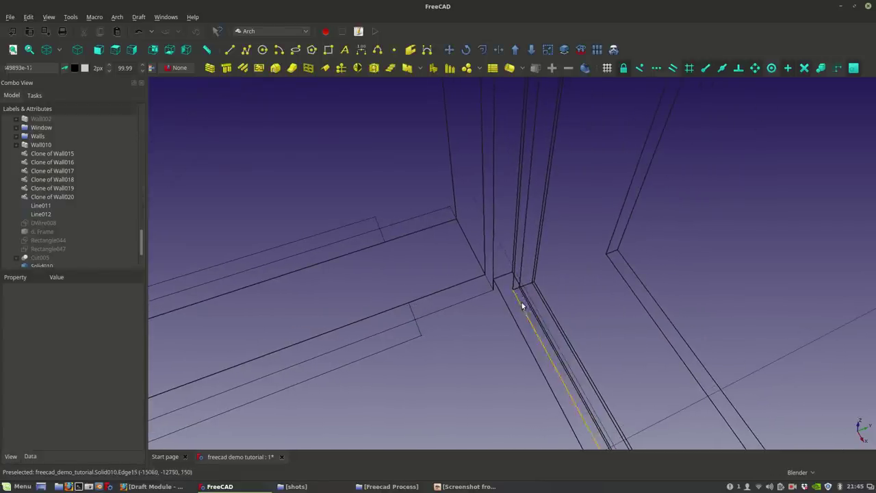
Step: Restore the flat lines display and align the working plane to the face of the glass pane inside the door border
click(59, 49)
click(59, 97)
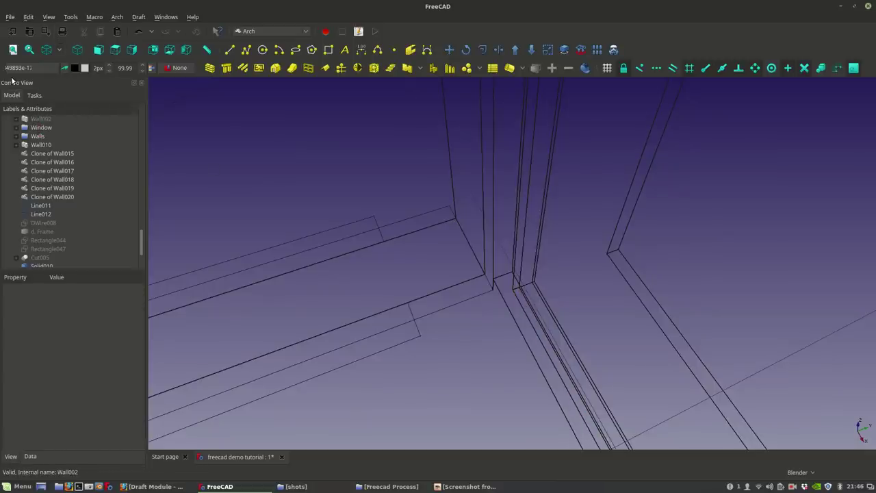
click(31, 68)
click(60, 50)
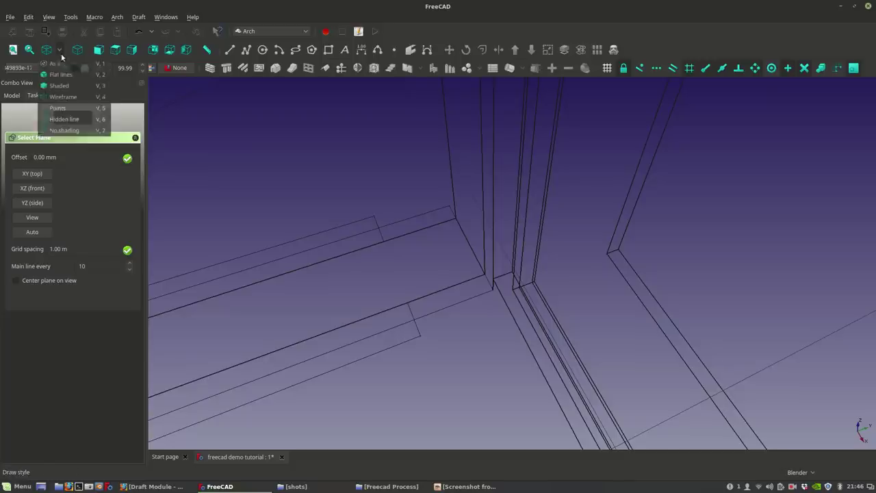
click(58, 73)
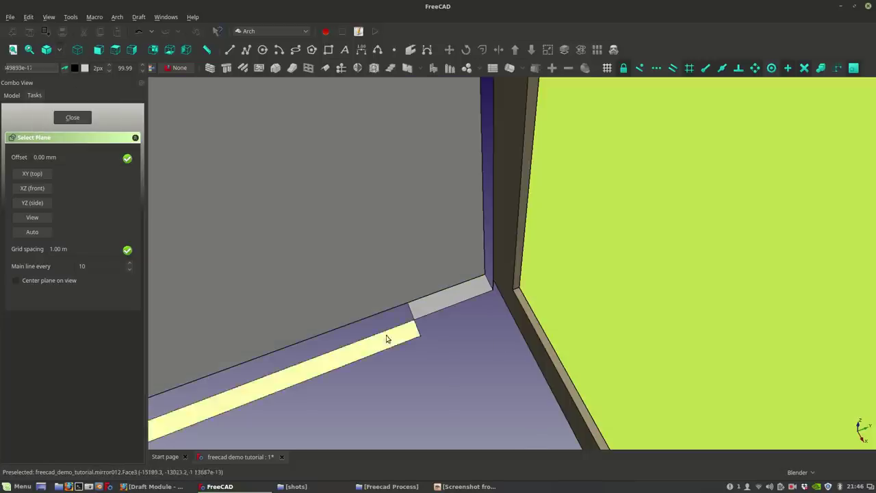
click(579, 307)
scroll(567, 310, down, 3)
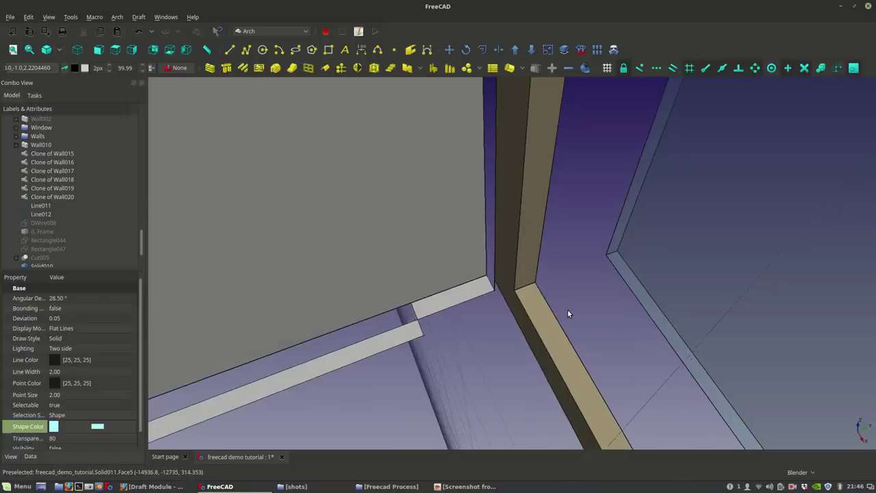
middle_drag(565, 311, 462, 291)
scroll(462, 295, down, 6)
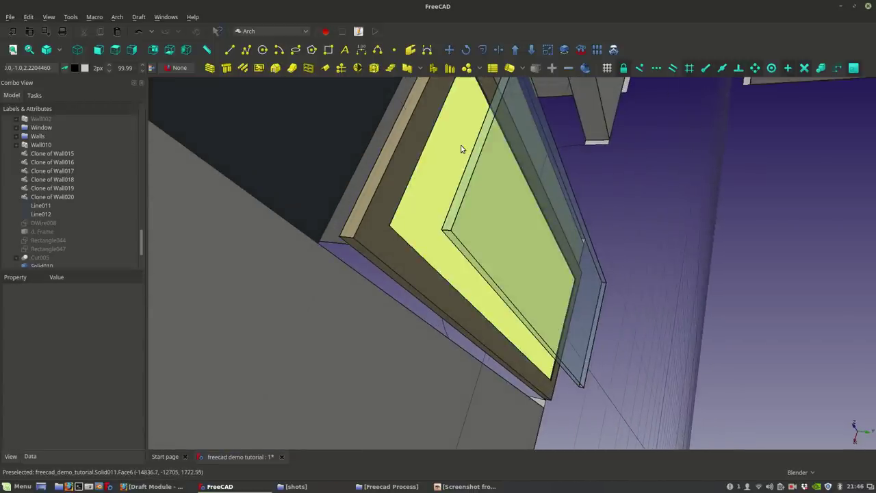
Step: Identify the old glass pane inside the door border, Solid011, by toggling its visibility, and delete it
click(462, 149)
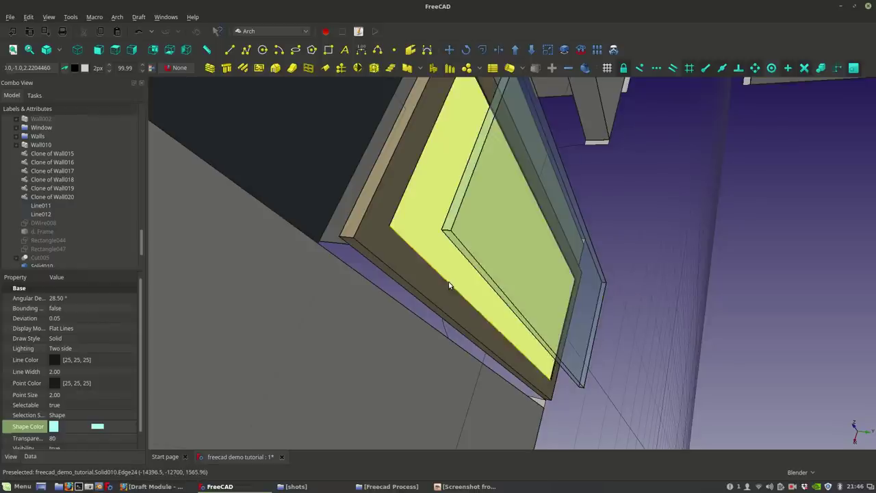
middle_drag(507, 348, 575, 250)
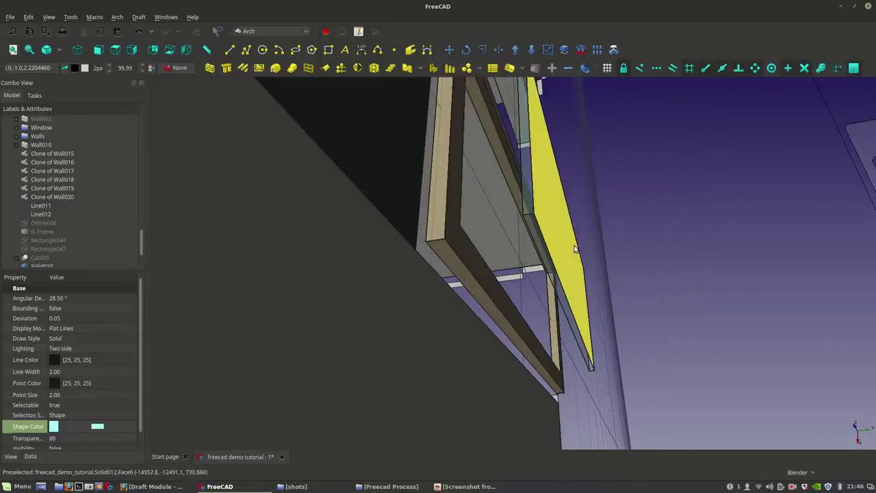
click(586, 274)
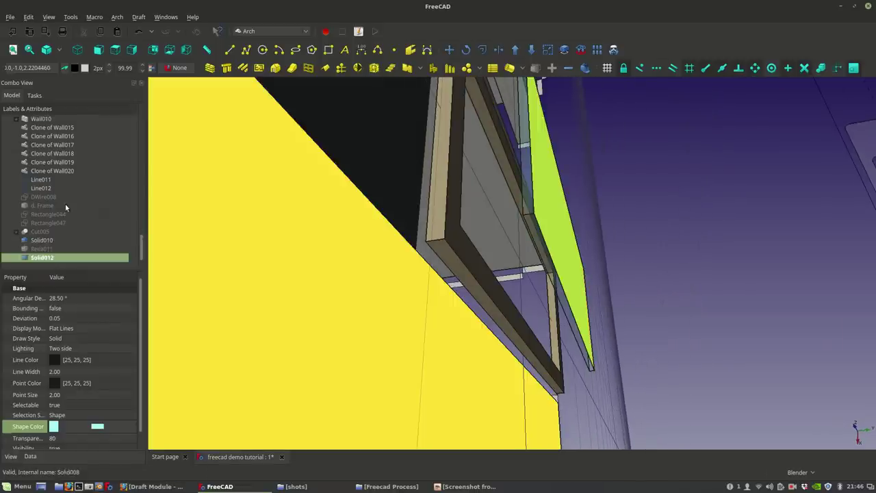
click(41, 240)
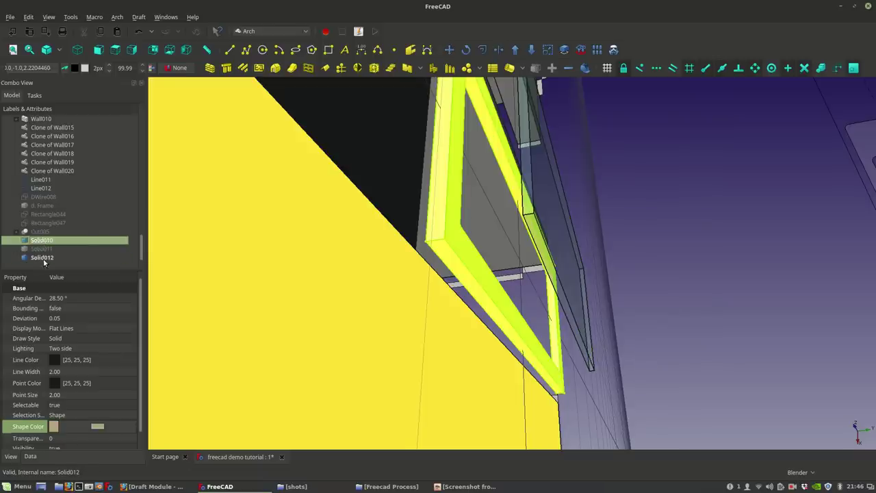
click(42, 258)
click(42, 249)
key(space)
right_click(41, 250)
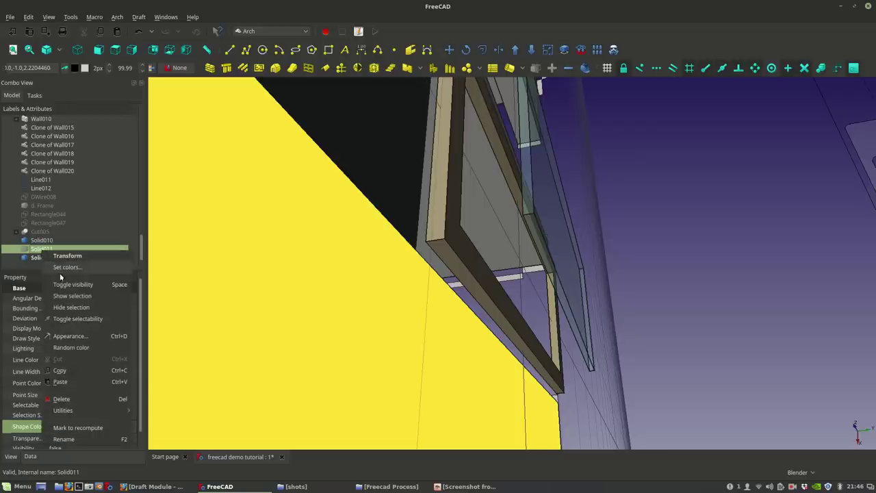
click(78, 396)
Step: Check what Rectangle047, Rectangle044 and d. Frame represent around the doorway by toggling their visibility
middle_drag(625, 299, 529, 351)
scroll(532, 350, up, 3)
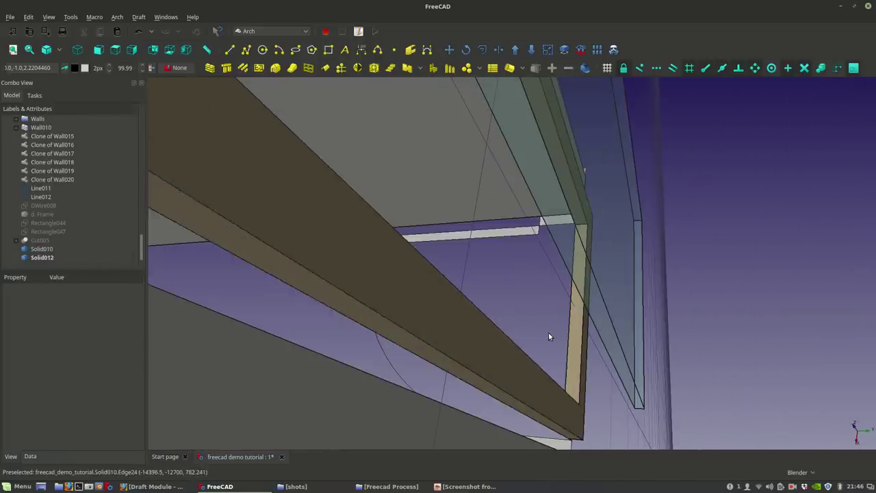
click(32, 258)
click(39, 249)
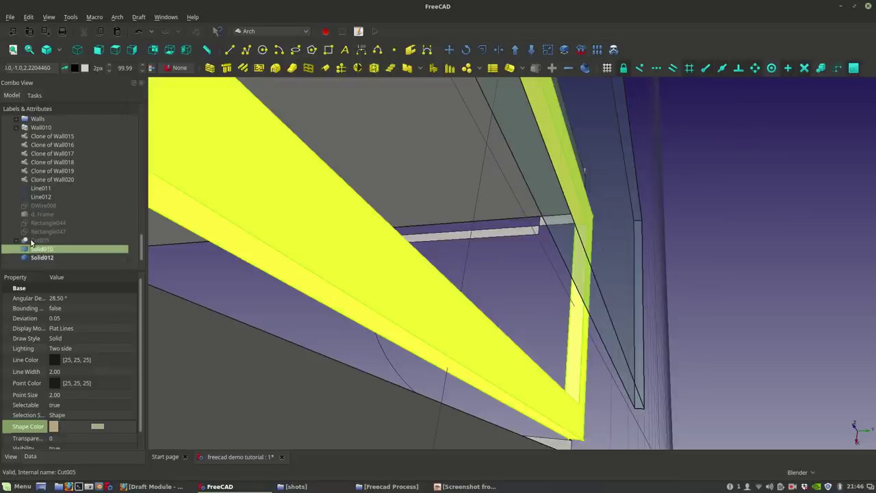
click(31, 240)
click(37, 233)
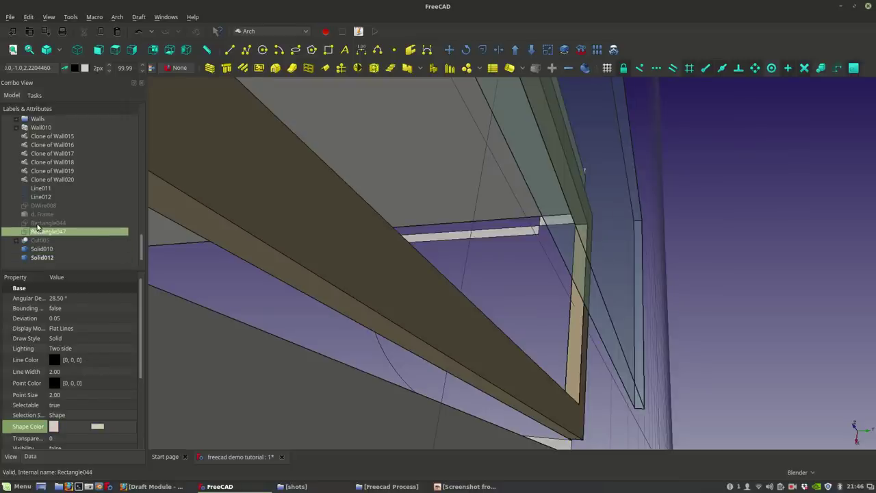
key(space)
key(space)
click(38, 224)
key(space)
middle_drag(302, 235, 436, 244)
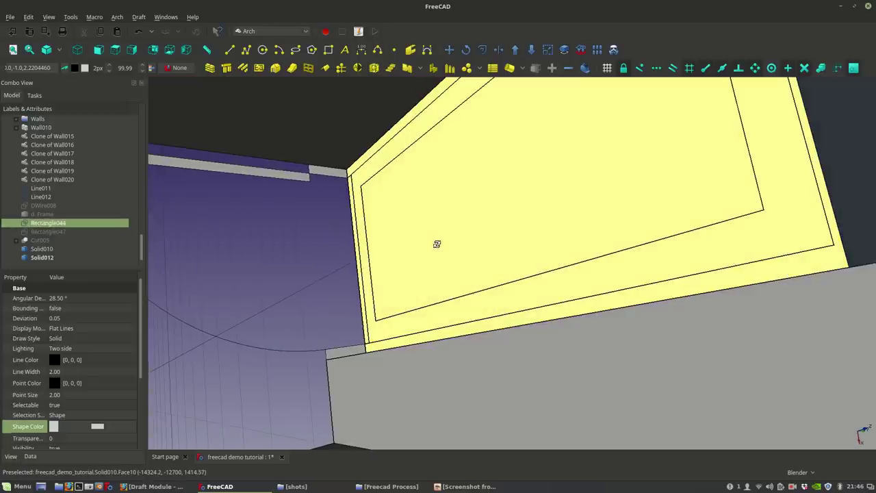
key(space)
click(27, 216)
key(space)
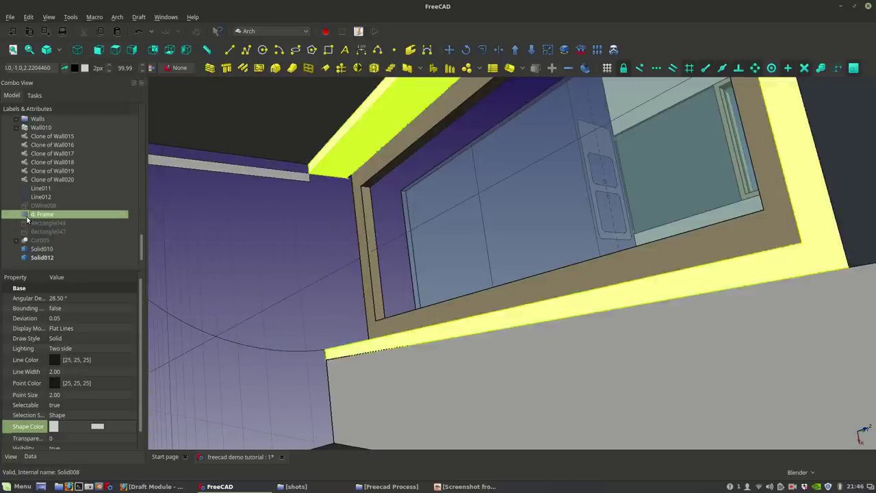
middle_drag(388, 249, 377, 187)
scroll(462, 292, up, 2)
shift+middle_drag(471, 301, 363, 258)
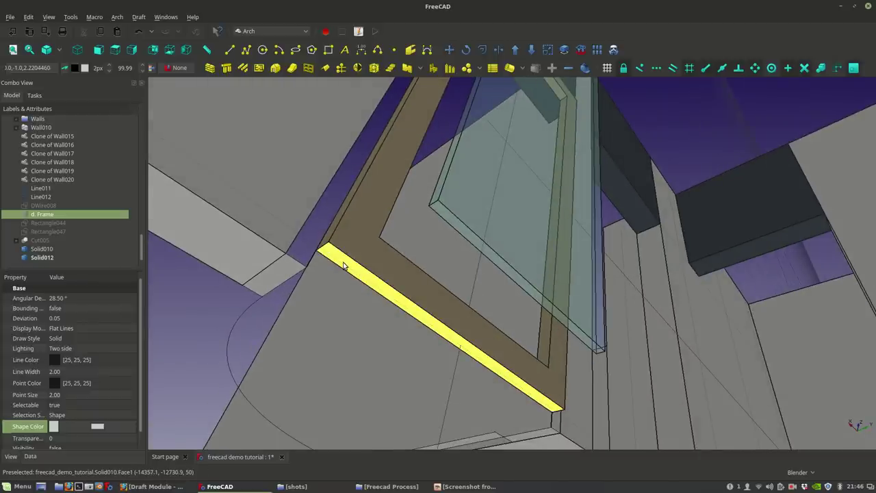
Step: Align the working plane to the door border's side face and extrude its bottom face down to the adjacent wall's base with Trim
click(344, 266)
middle_drag(344, 266, 356, 248)
click(333, 237)
click(34, 72)
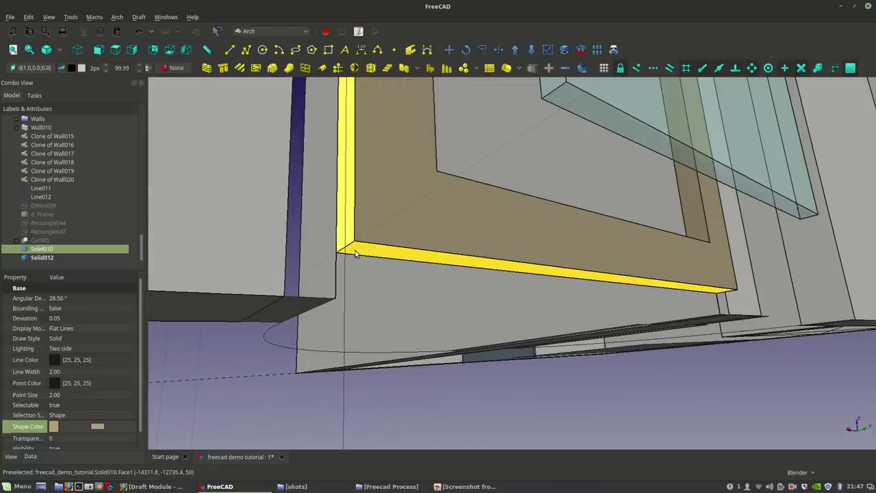
click(498, 49)
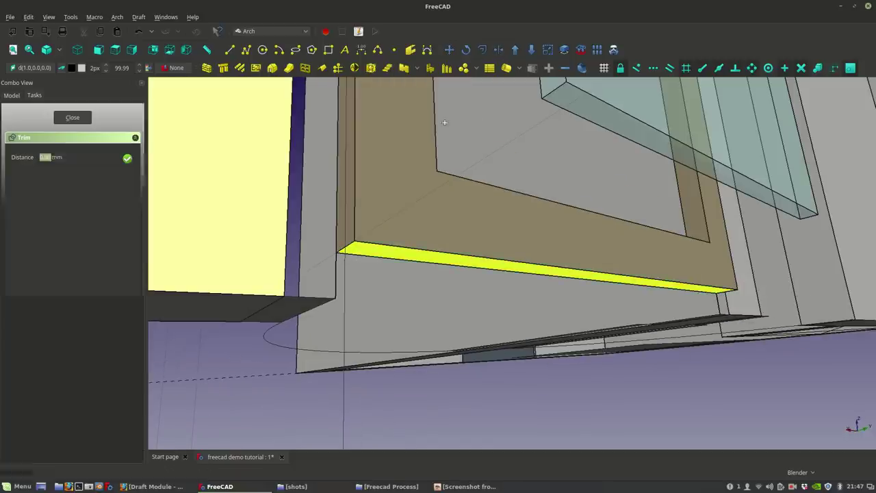
click(326, 299)
middle_drag(473, 280, 456, 318)
scroll(456, 318, up, 3)
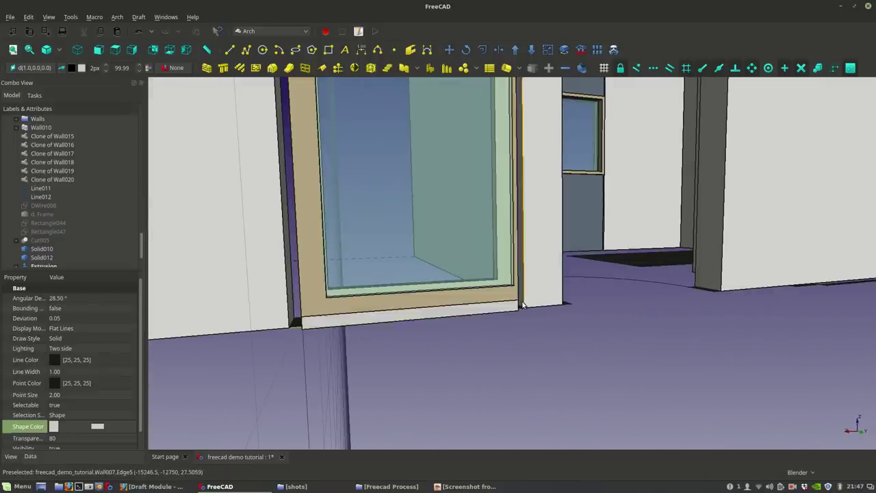
mouse_move(375, 322)
middle_down()
mouse_move(479, 322)
mouse_move(404, 303)
mouse_move(492, 282)
mouse_move(475, 297)
mouse_move(468, 285)
mouse_move(648, 323)
mouse_move(553, 245)
mouse_move(367, 317)
middle_up()
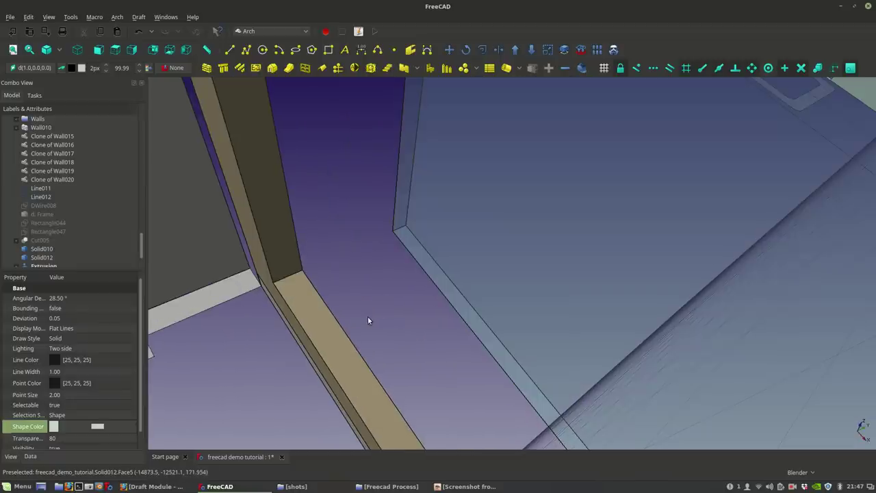
click(61, 51)
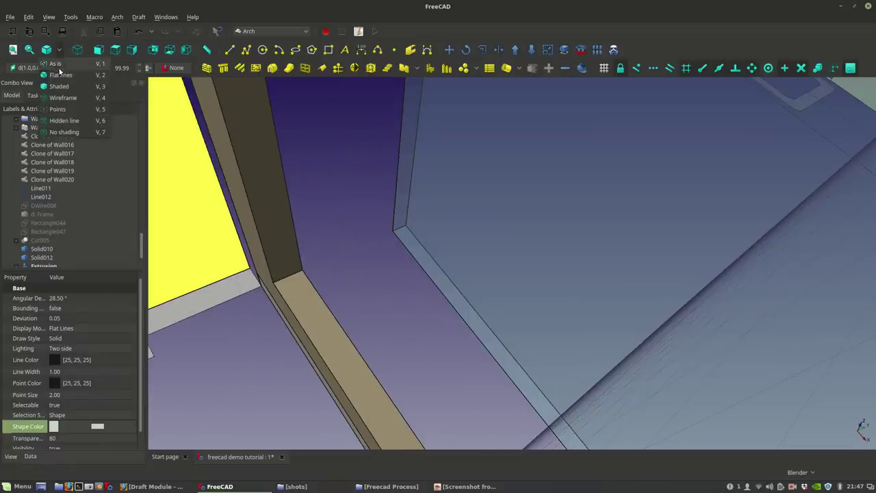
click(63, 100)
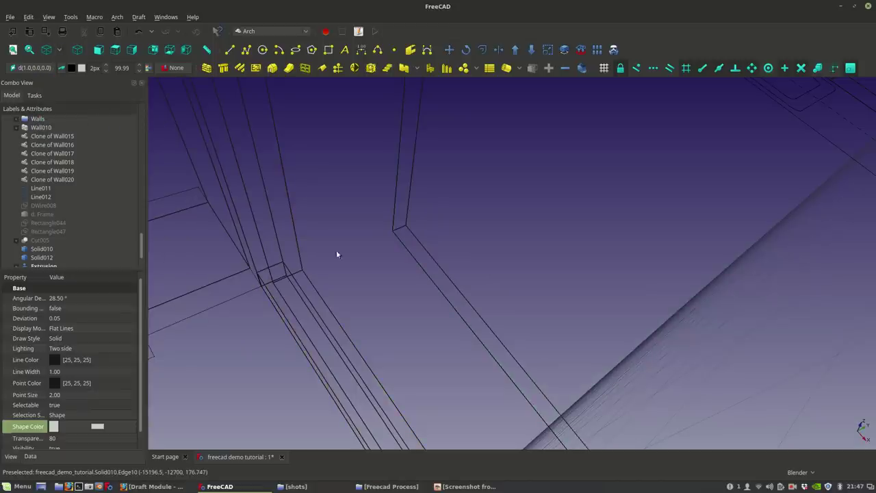
click(378, 267)
click(61, 50)
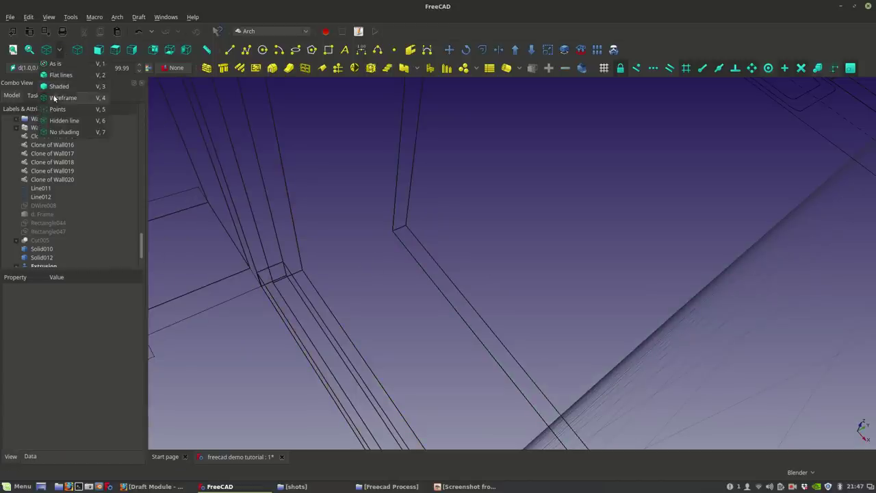
click(57, 75)
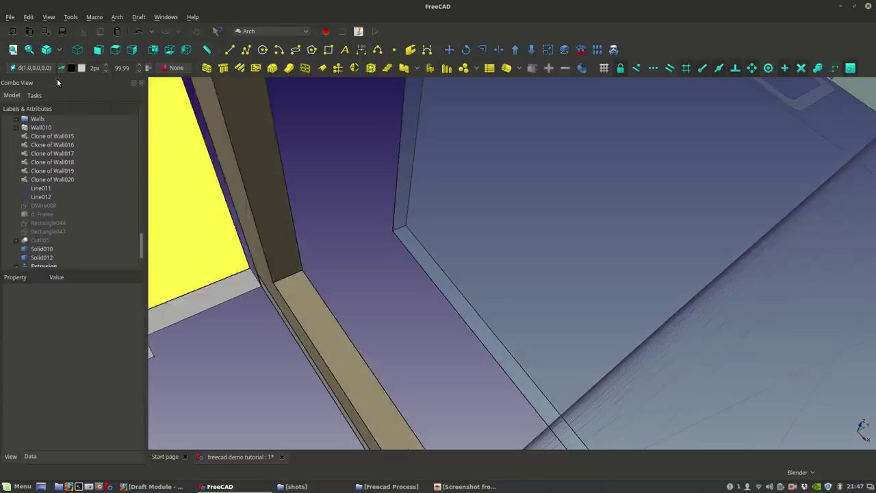
Step: Align the working plane to the door border's inner bottom face and switch to wireframe display
click(327, 330)
click(41, 69)
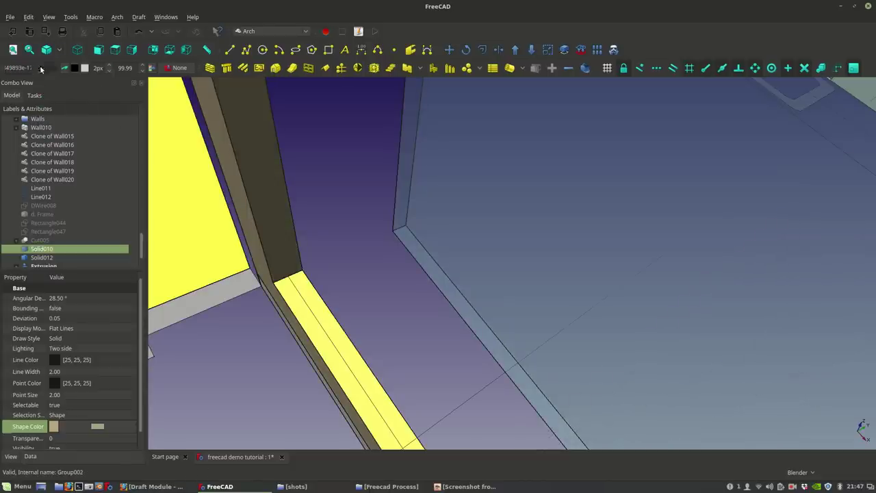
click(343, 250)
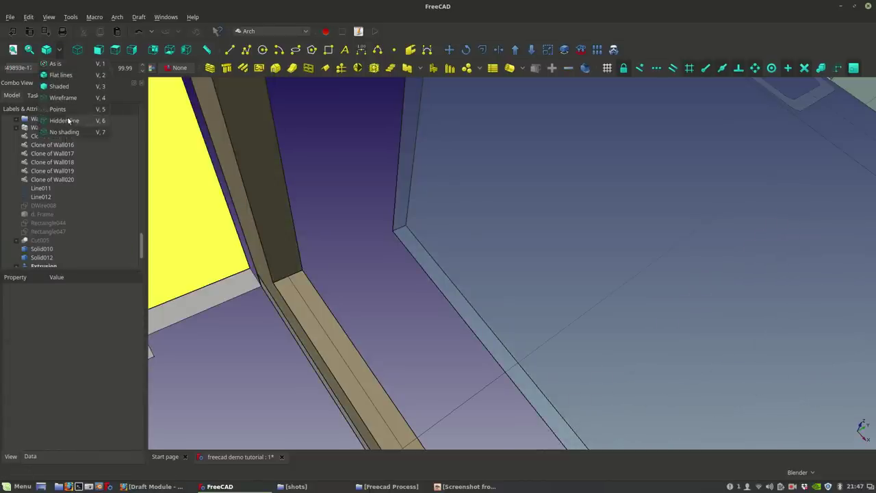
click(69, 97)
Step: Copy the glass pane with Move from its short bottom edge's midpoint to the midpoint of the door border's short inner bottom edge
click(401, 239)
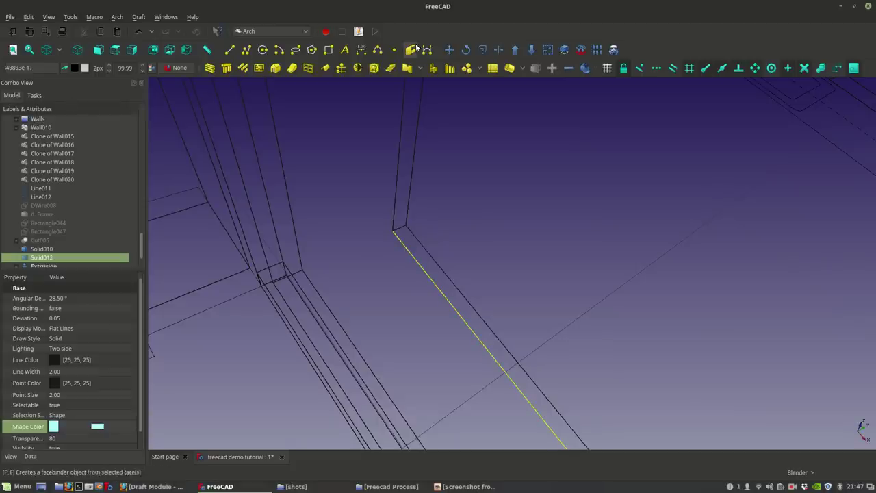
click(449, 52)
click(401, 227)
middle_drag(276, 231, 364, 269)
key(shift)
click(240, 213)
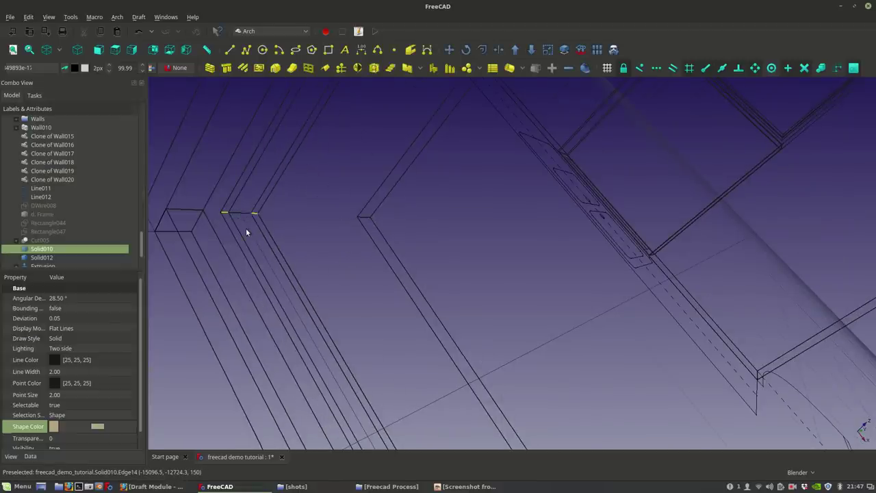
Step: Delete the leftover glass pane outside the door border, Solid012, and restore the flat lines display
middle_drag(245, 230, 286, 244)
click(305, 239)
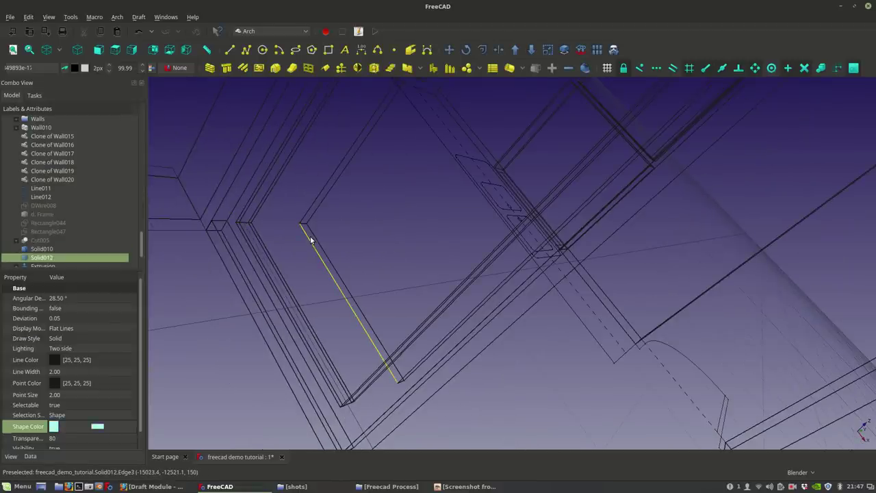
key(Delete)
middle_drag(309, 239, 469, 299)
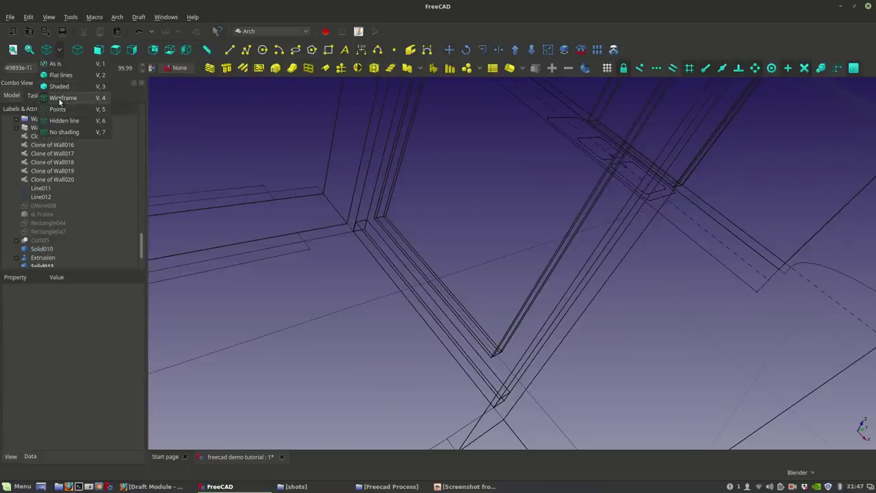
click(63, 76)
Step: Align the working plane to the front face of the door border
mouse_move(373, 253)
middle_down()
mouse_move(541, 309)
mouse_move(459, 251)
mouse_move(461, 294)
mouse_move(573, 279)
mouse_move(505, 209)
middle_up()
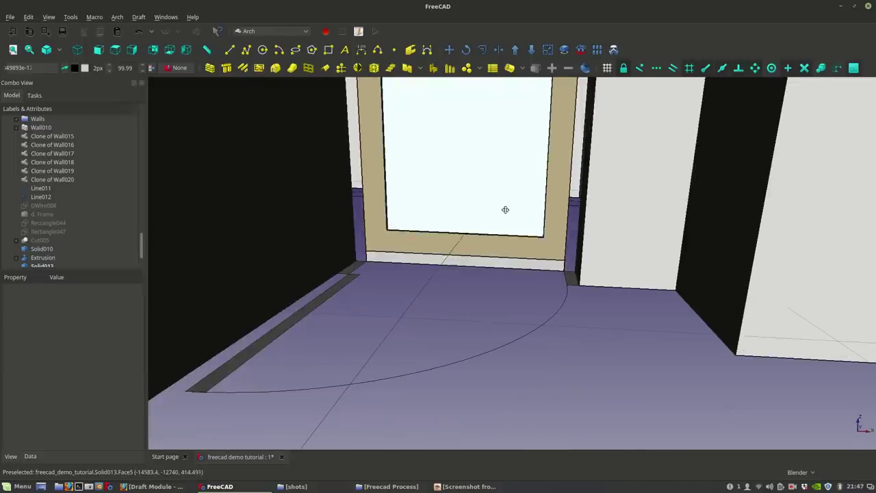
shift+middle_drag(457, 261, 430, 322)
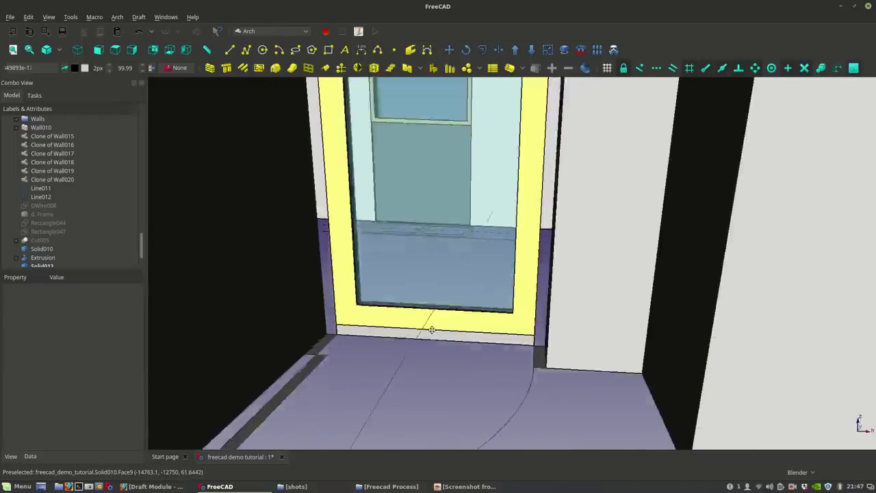
scroll(431, 323, down, 4)
shift+middle_drag(450, 244, 440, 302)
click(368, 219)
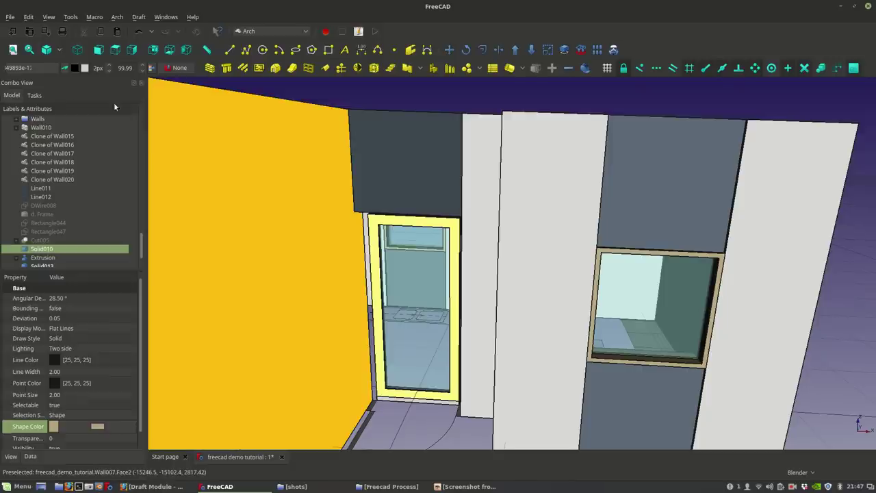
click(27, 72)
shift+middle_drag(396, 297, 411, 266)
scroll(392, 249, up, 3)
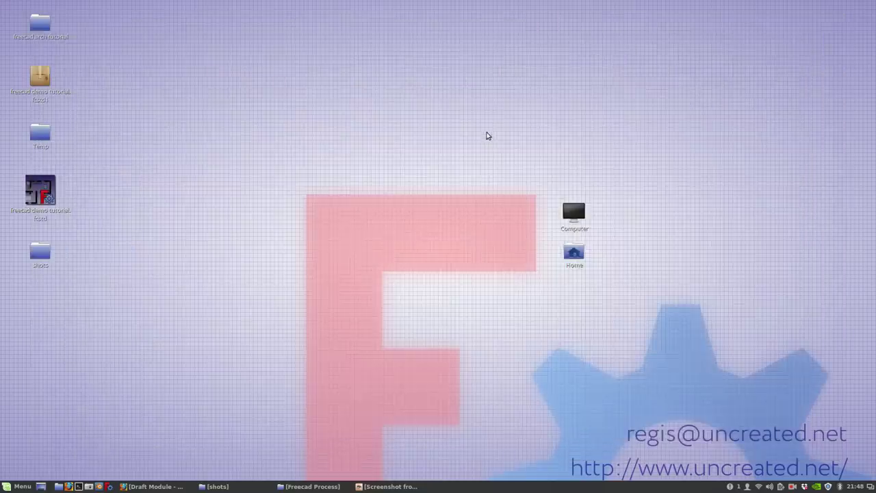
click(792, 486)
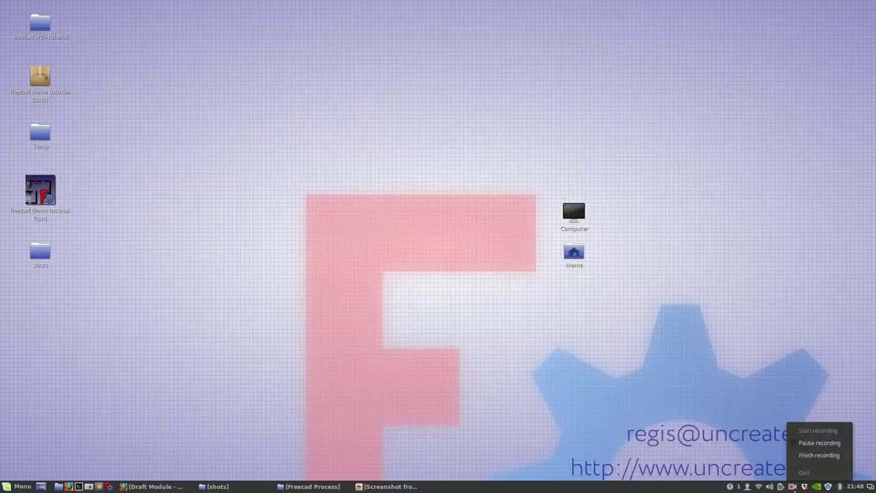
click(801, 443)
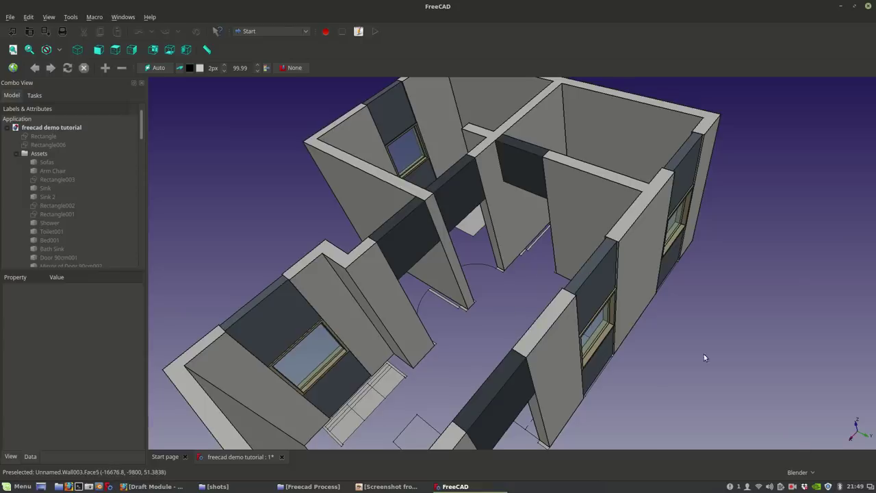
Step: Examine the interior walls and door openings of the house model from several angles
middle_drag(704, 354, 666, 375)
scroll(507, 302, up, 4)
middle_drag(513, 342, 490, 347)
scroll(491, 347, down, 3)
shift+middle_drag(577, 340, 532, 306)
scroll(533, 308, down, 3)
middle_drag(544, 341, 508, 363)
scroll(452, 334, up, 3)
middle_drag(423, 320, 399, 368)
scroll(442, 313, down, 2)
scroll(471, 335, up, 2)
scroll(485, 314, up, 2)
middle_drag(486, 313, 470, 325)
Step: Switch to the Arch workbench and align the working plane to the narrow wall face beside the interior doorway
click(370, 271)
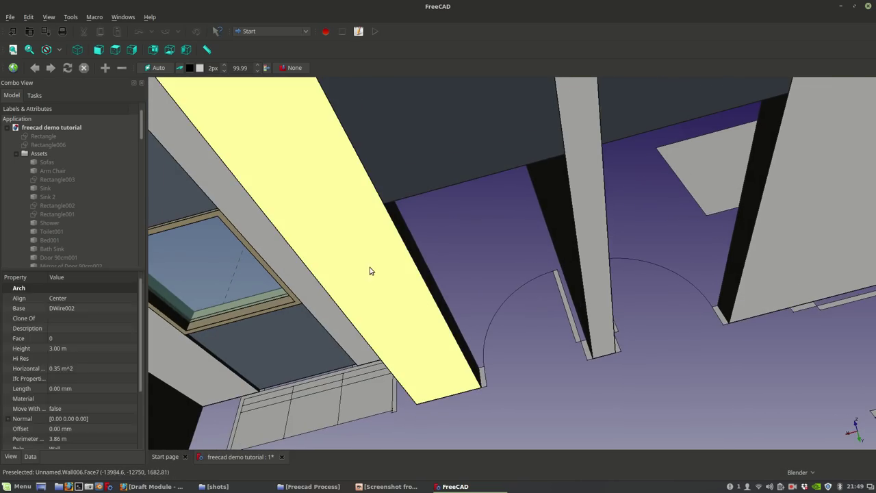
click(263, 31)
click(264, 6)
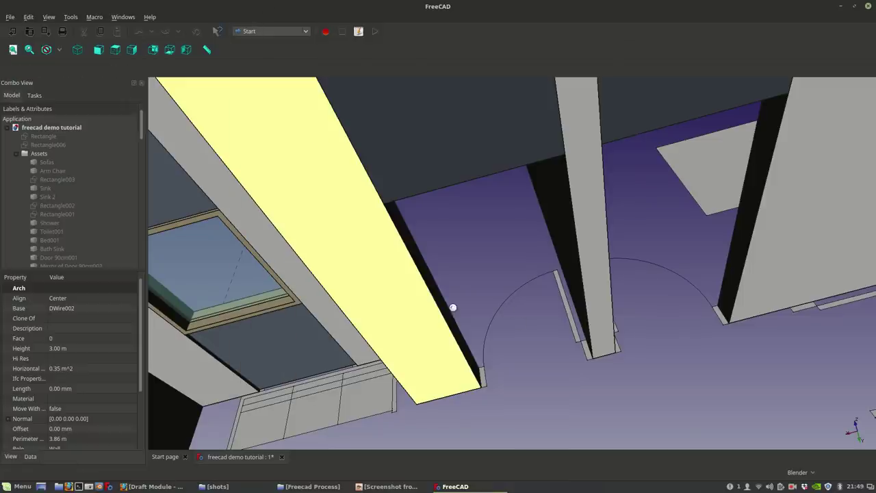
click(37, 66)
scroll(401, 251, down, 2)
middle_drag(552, 340, 573, 385)
scroll(614, 343, up, 2)
scroll(564, 338, down, 5)
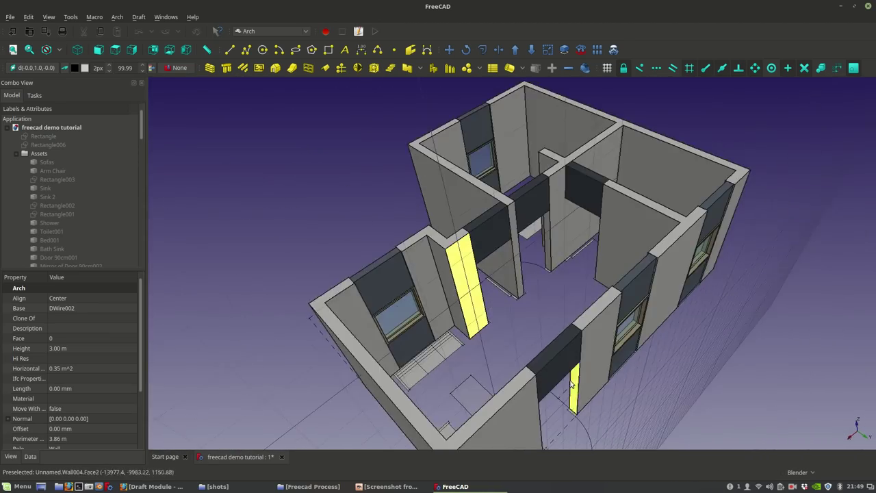
scroll(573, 386, up, 3)
middle_drag(519, 315, 535, 342)
scroll(535, 341, up, 2)
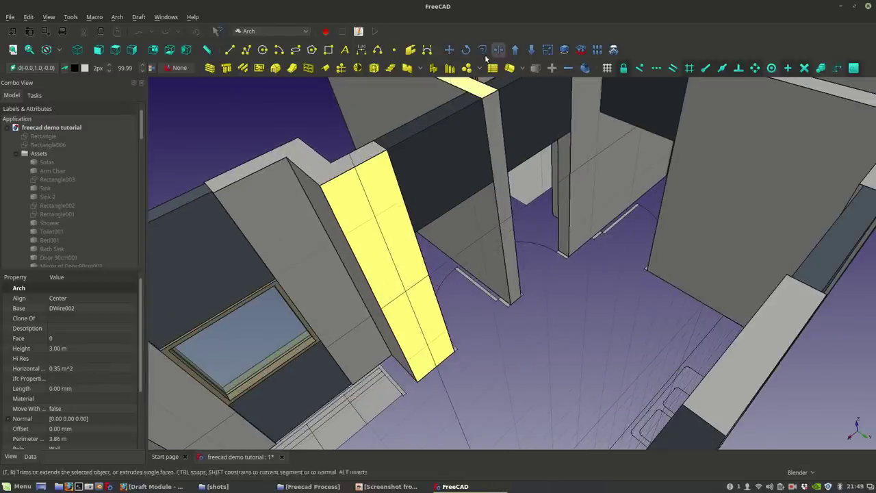
Step: Draw a filled rectangle across the interior doorway opening, 1.00 m wide and 2.10 m high, from its upper corner to the opposite floor corner
click(329, 50)
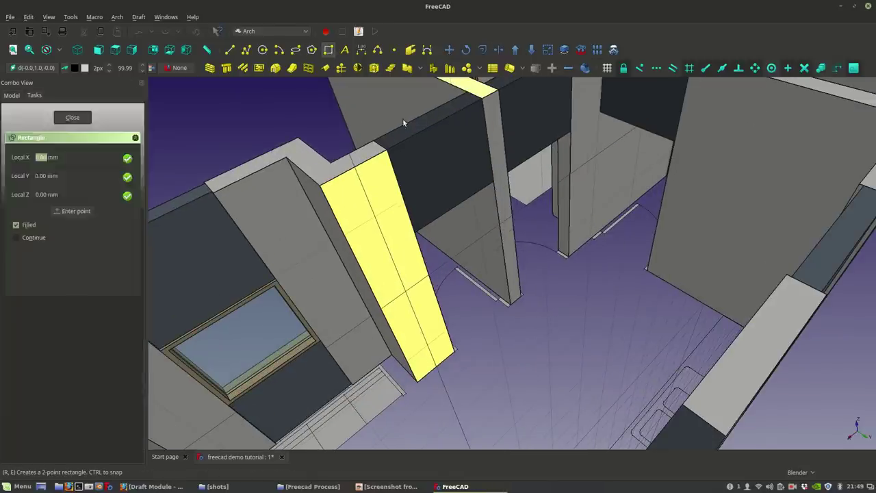
click(491, 185)
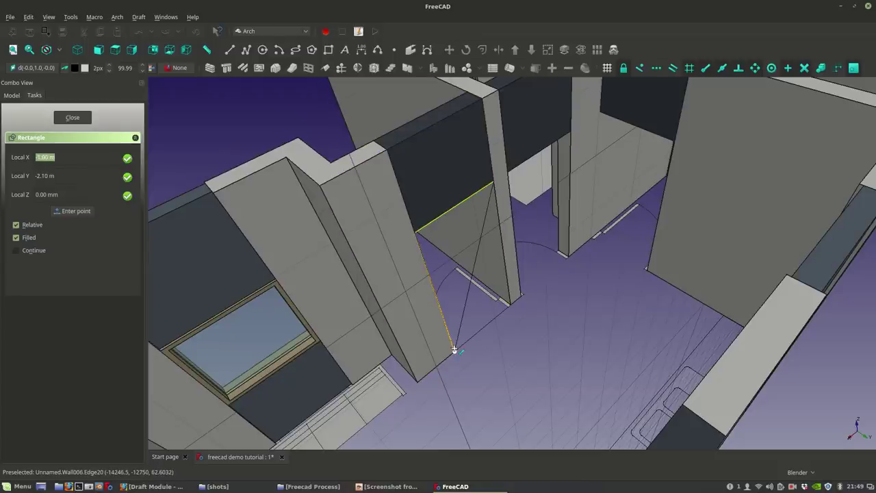
click(454, 350)
scroll(500, 338, up, 5)
middle_drag(499, 315, 468, 392)
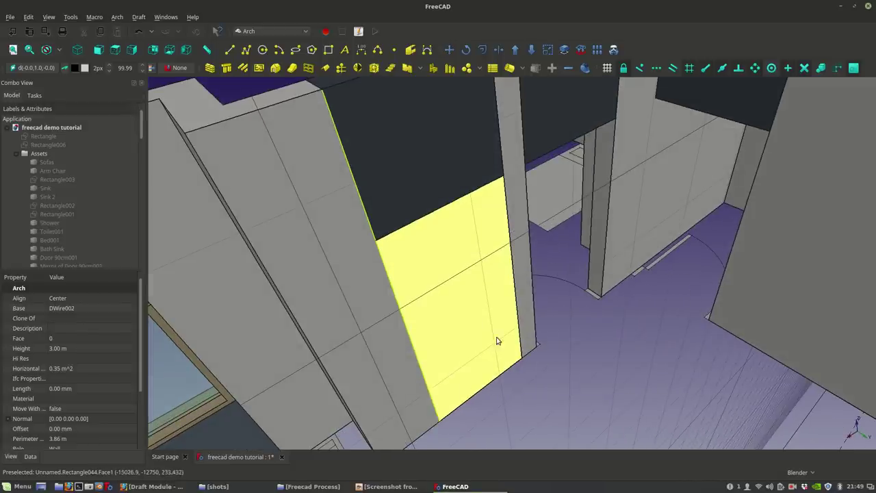
Step: Set the doorway rectangle's Make Face property to false
click(469, 287)
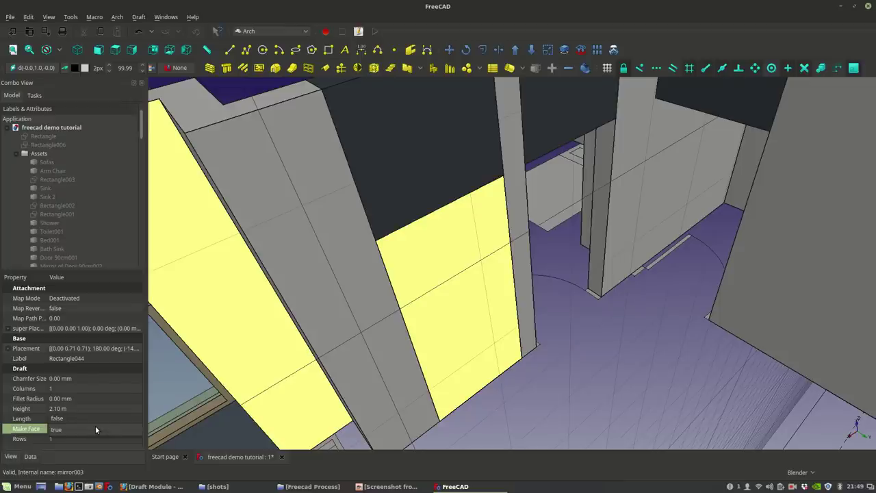
click(93, 417)
click(542, 379)
middle_drag(518, 373, 492, 380)
Step: Offset the doorway rectangle inward by 50 mm as a copy
click(495, 381)
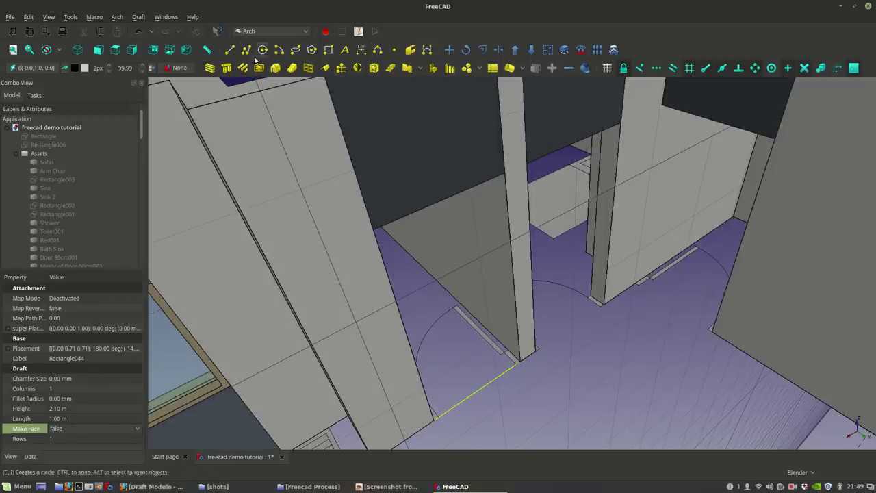
click(483, 49)
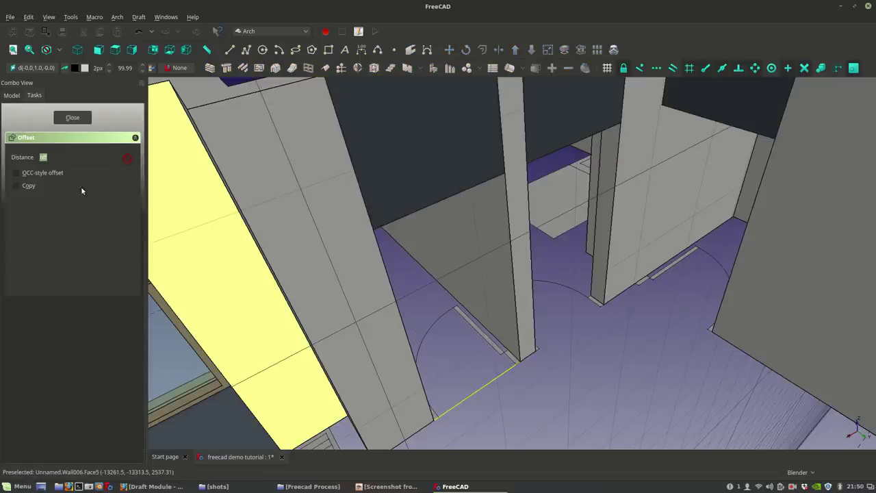
click(29, 185)
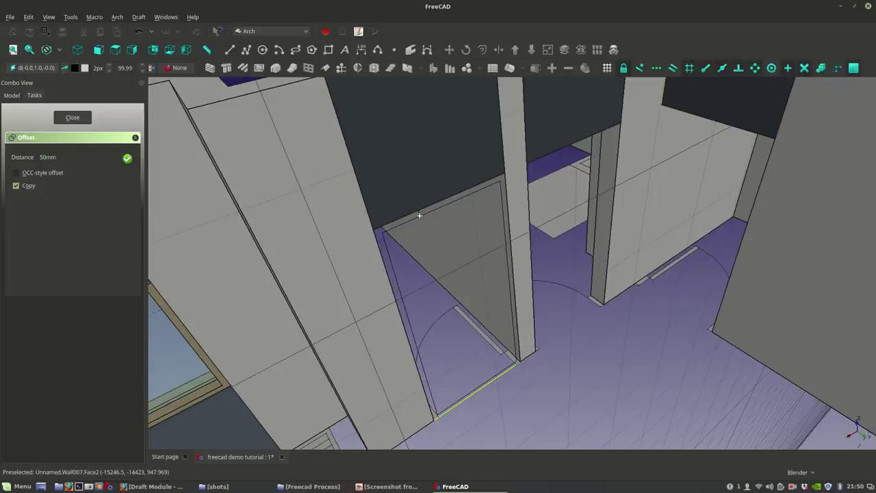
click(420, 215)
Step: Try to subtract the inset Rectangle045 from the unfilled Rectangle044
scroll(65, 224, down, 1)
scroll(66, 224, down, 5)
click(56, 250)
click(54, 265)
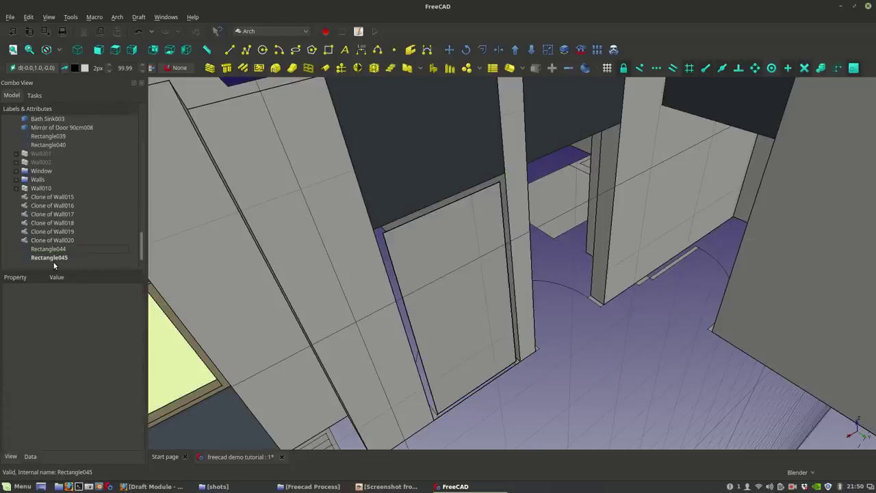
click(53, 252)
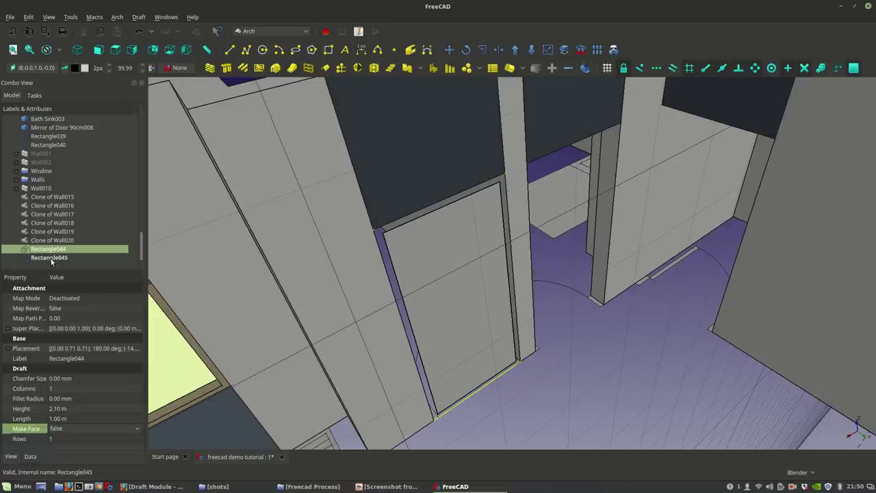
ctrl+click(50, 258)
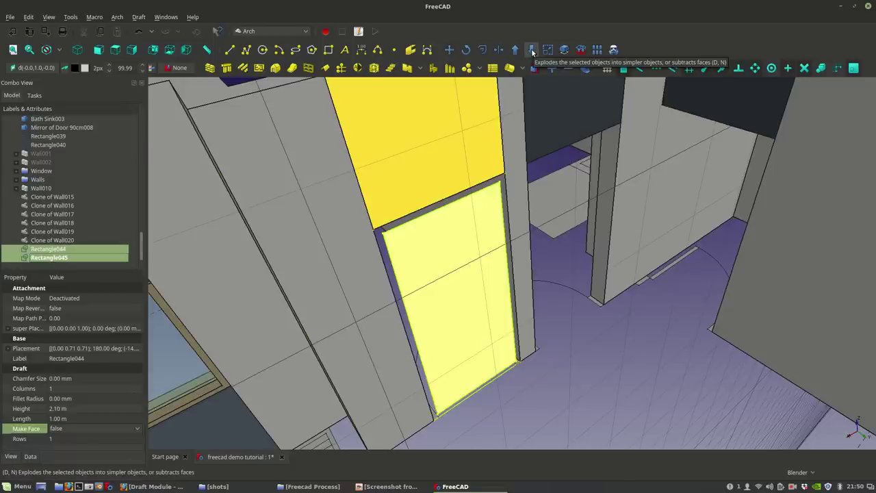
click(532, 50)
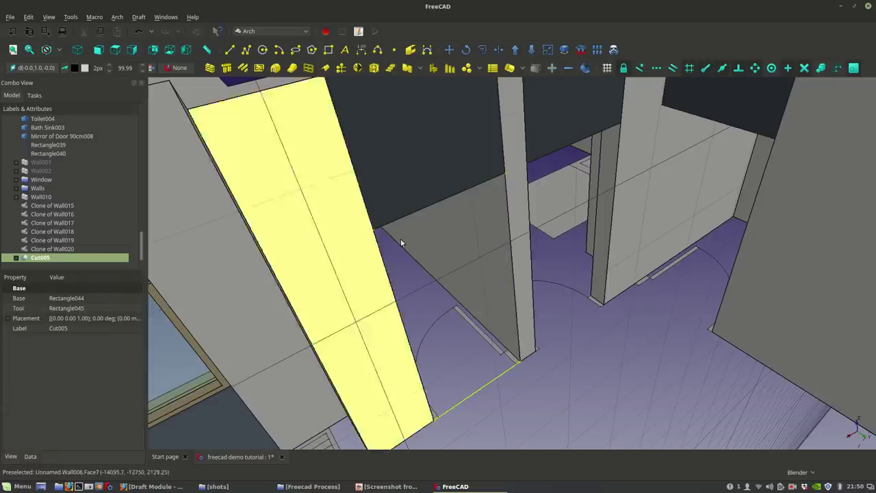
key(ctrl+z)
Step: Set the Make Face property of the outer doorway rectangle, Rectangle044, to true
scroll(60, 257, down, 1)
click(63, 249)
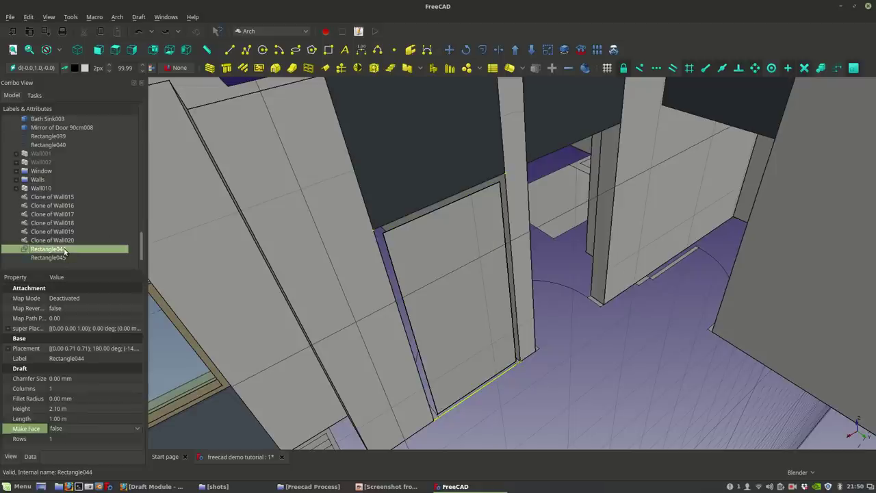
click(61, 257)
click(63, 249)
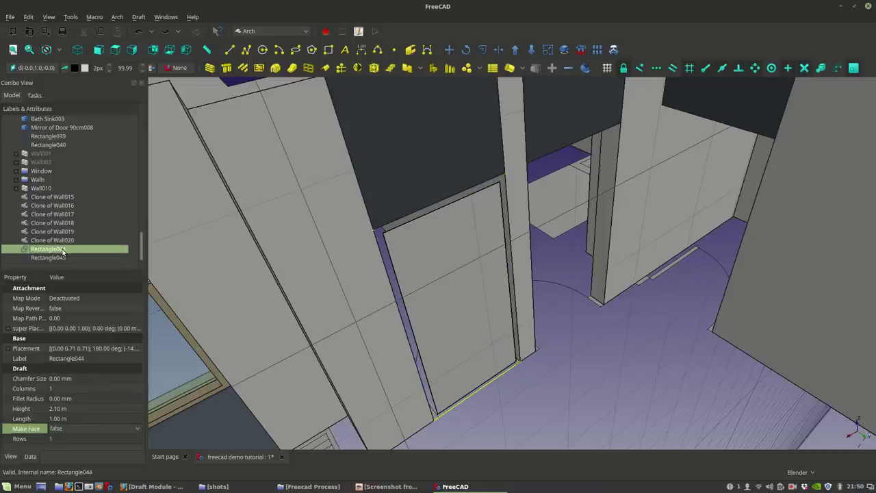
click(89, 427)
click(83, 441)
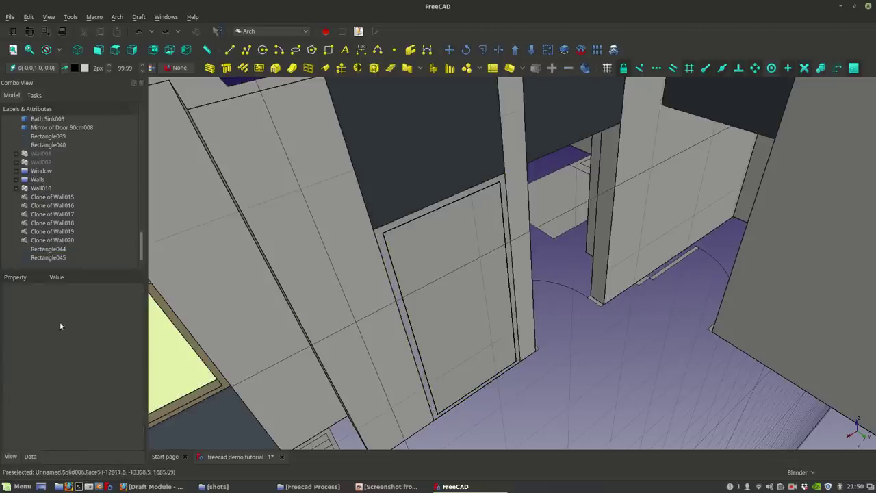
Step: Try to cut the inset rectangle out of the filled doorway rectangle to form the door border, including a strip along the floor
click(59, 251)
ctrl+click(53, 256)
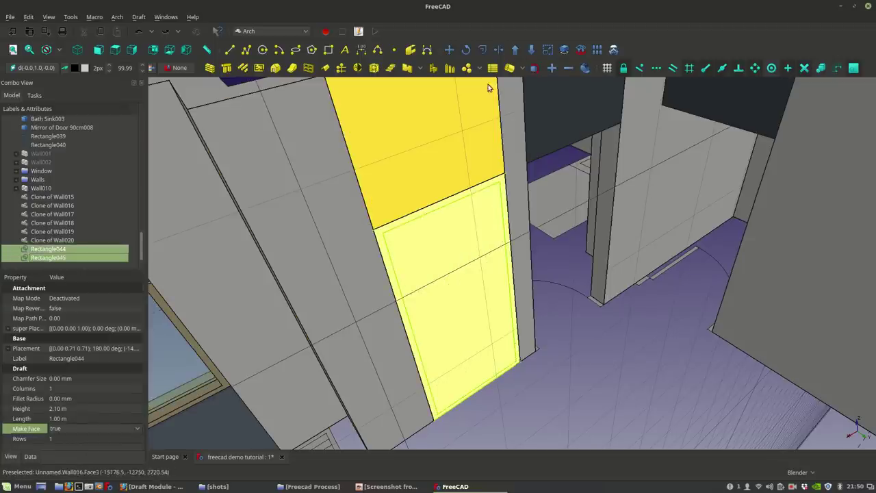
click(531, 49)
click(580, 396)
mouse_move(461, 390)
middle_down()
mouse_move(471, 401)
mouse_move(449, 379)
mouse_move(463, 404)
middle_up()
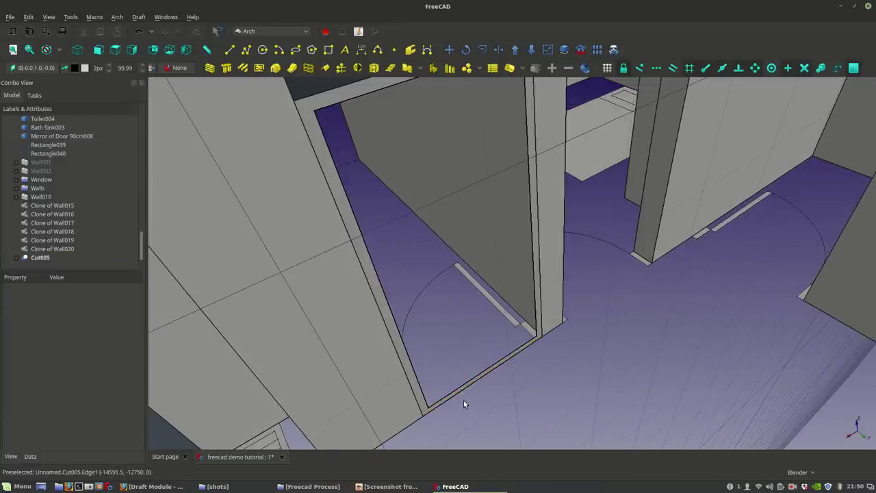
middle_drag(585, 348, 586, 332)
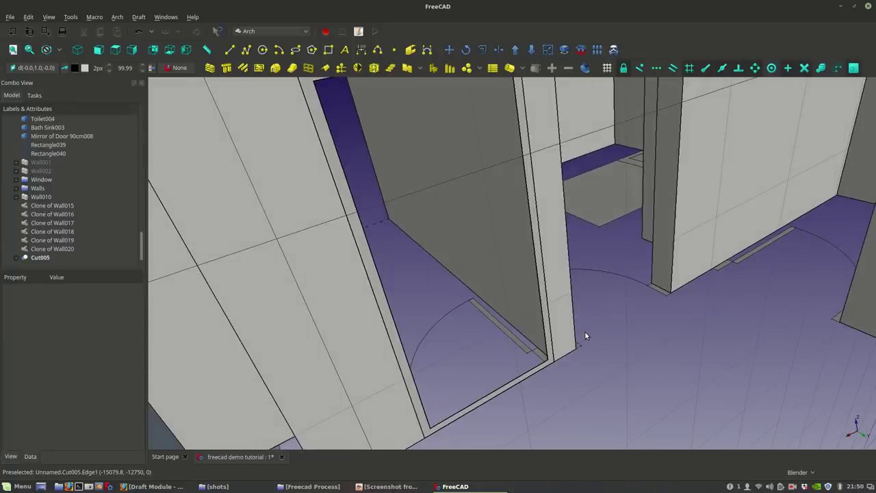
key(ctrl+z)
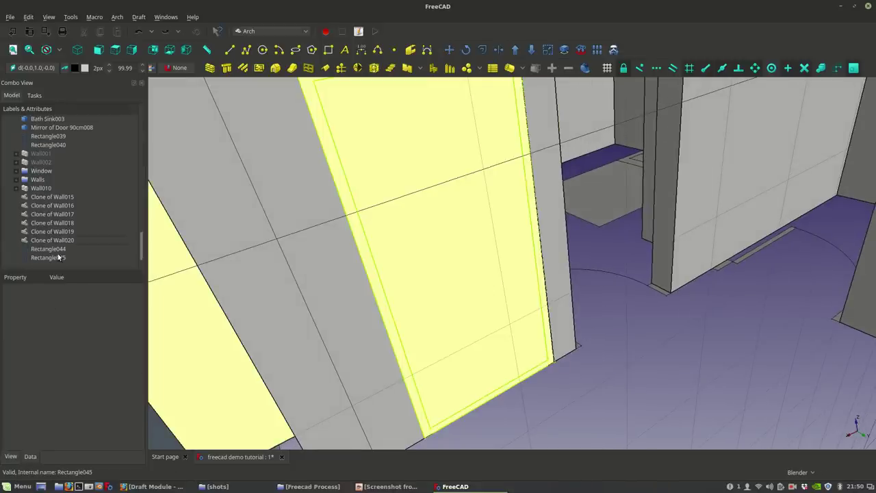
Step: Draw two vertical lines down from the inset rectangle's lower corners past the doorway's floor edge, about 0.10 m and 92 mm long
click(59, 257)
click(56, 253)
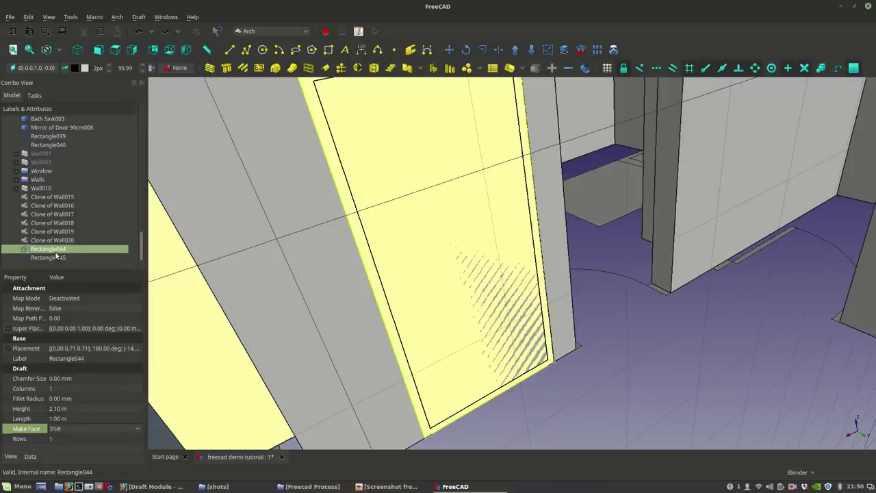
click(59, 258)
scroll(477, 274, up, 5)
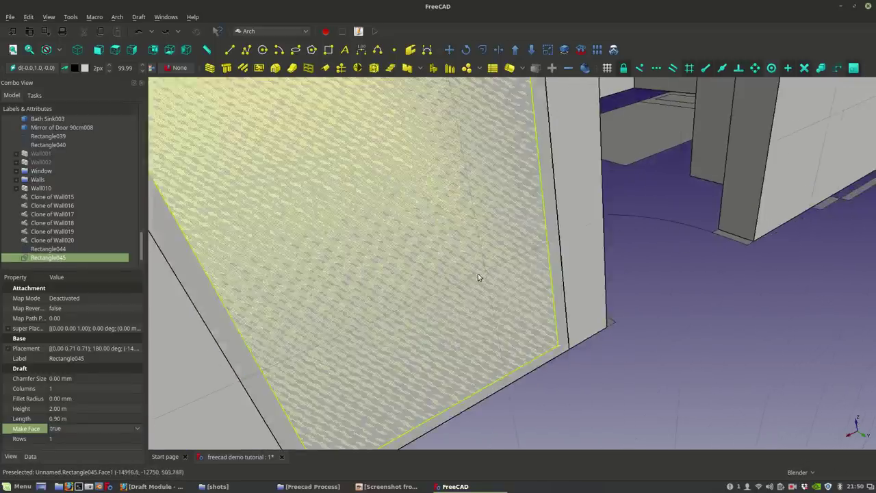
shift+middle_drag(533, 333, 494, 297)
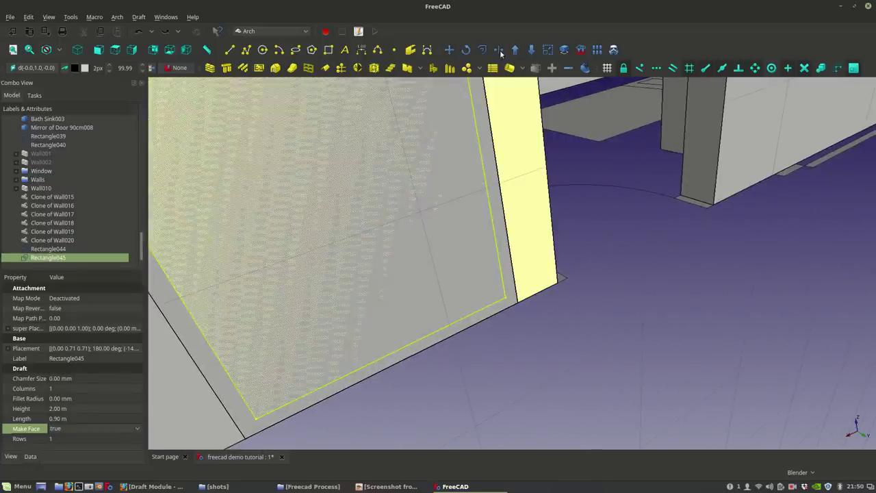
click(226, 52)
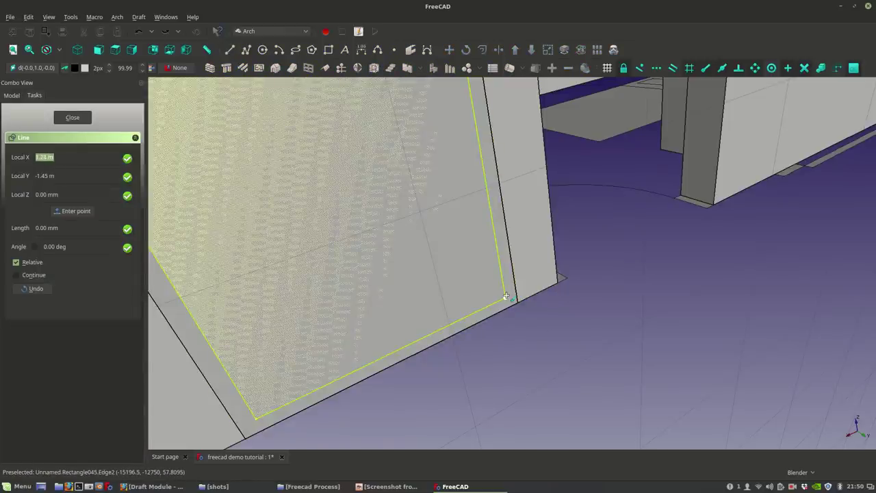
click(506, 297)
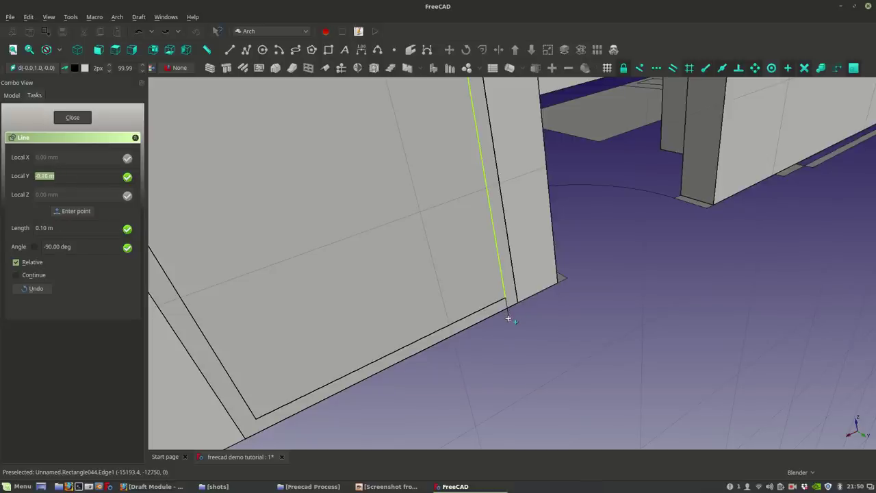
click(508, 318)
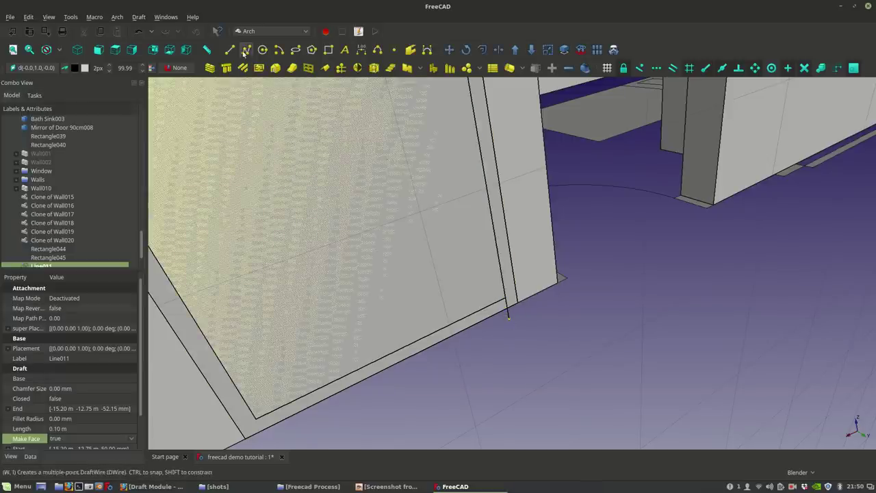
click(245, 51)
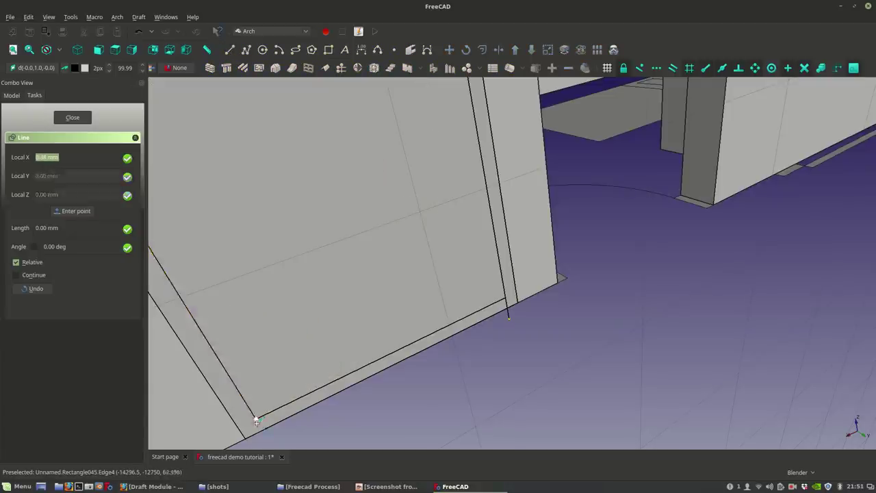
click(257, 422)
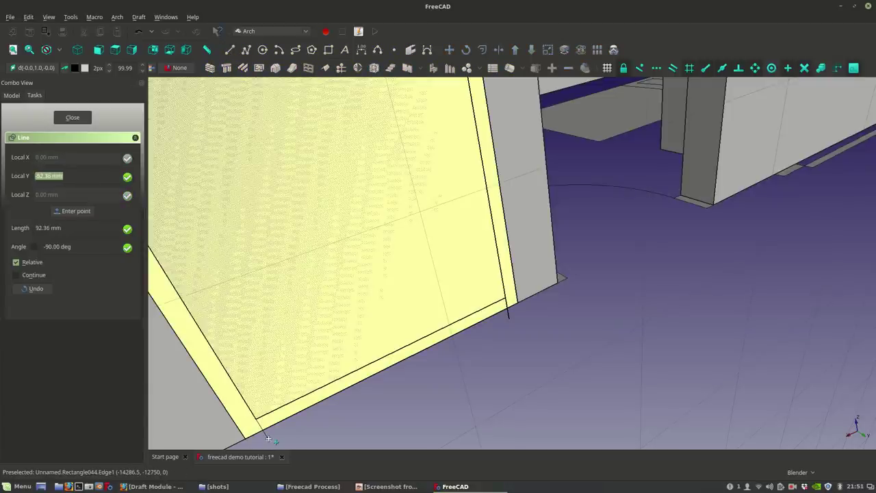
click(269, 437)
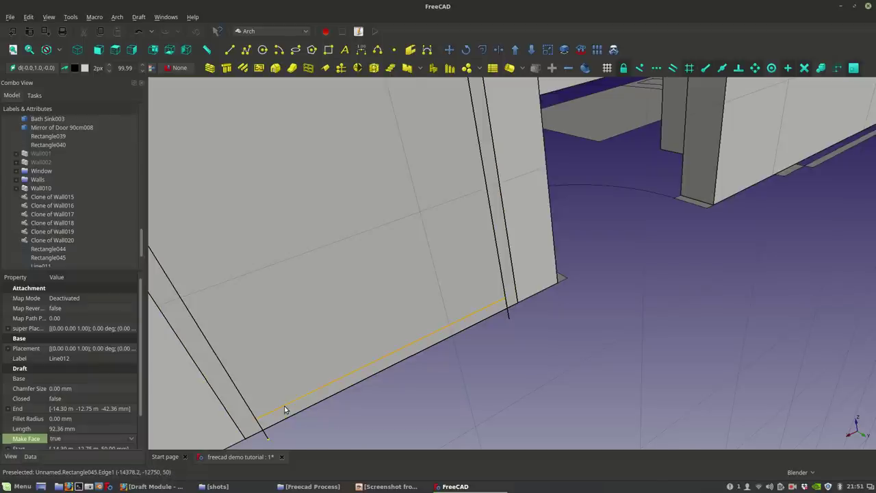
Step: Edit the inset rectangle in the Draft workbench, moving its lower corner point down to the end of the adjoining vertical line
click(285, 409)
click(276, 32)
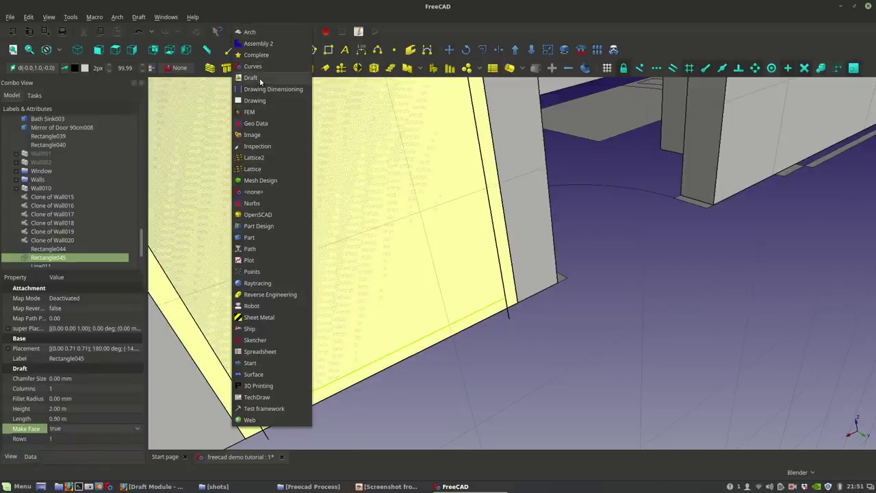
click(253, 78)
click(346, 51)
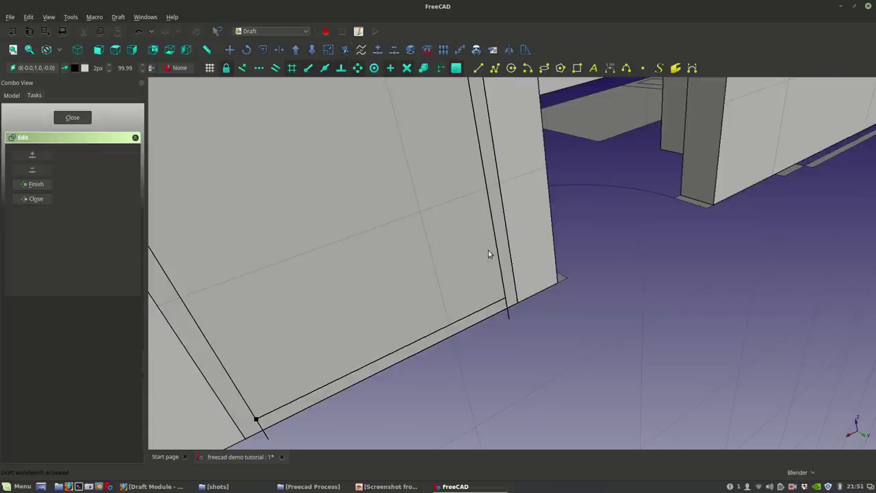
shift+middle_drag(297, 356, 311, 314)
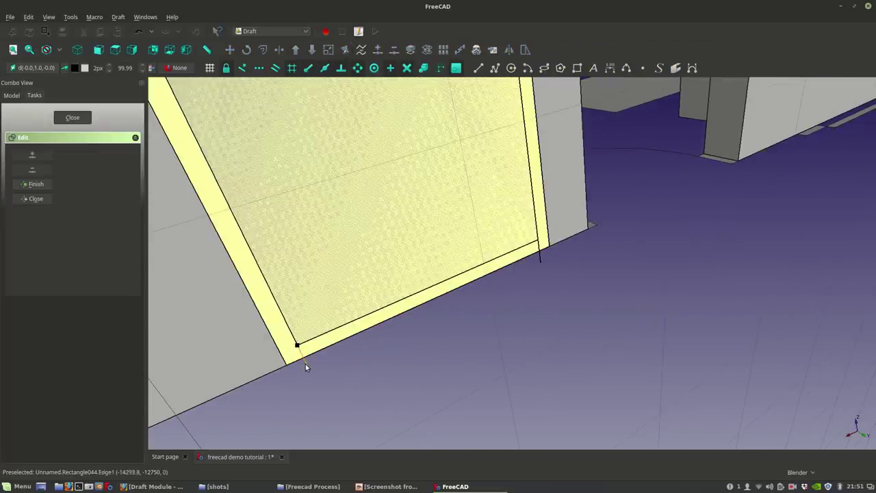
click(307, 367)
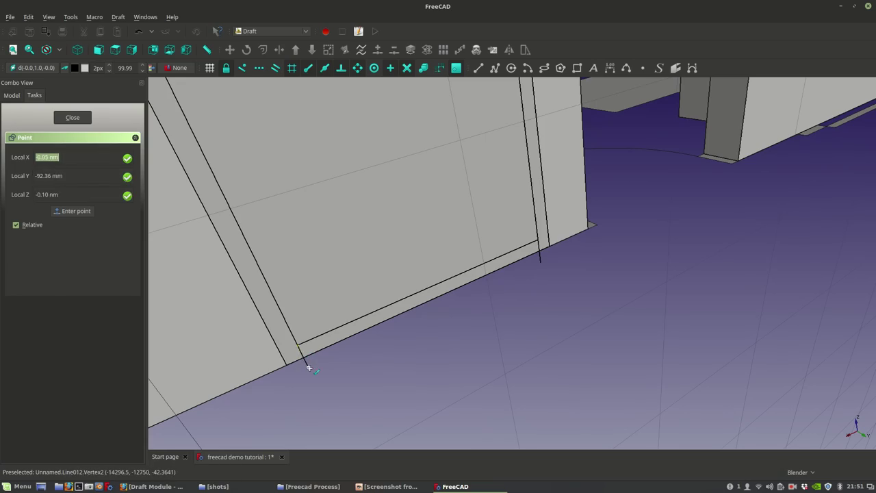
click(309, 368)
scroll(339, 351, down, 8)
middle_drag(364, 311, 381, 201)
middle_drag(397, 278, 525, 355)
middle_drag(456, 307, 349, 166)
key(Escape)
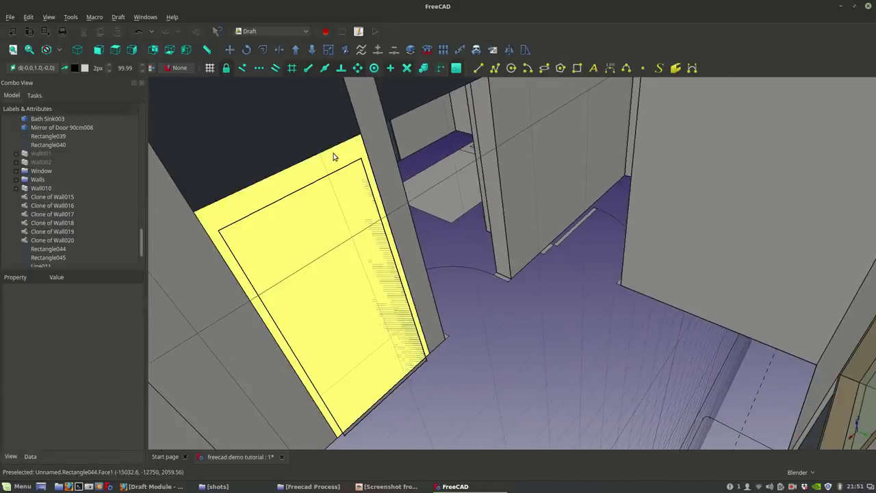
Step: Offset the outer doorway rectangle, Rectangle044, inward by 50 mm as another copy
click(327, 163)
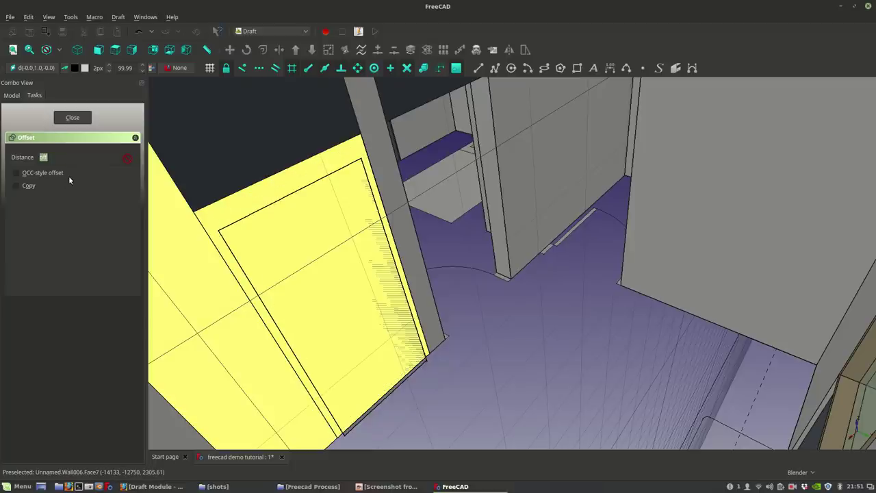
click(16, 185)
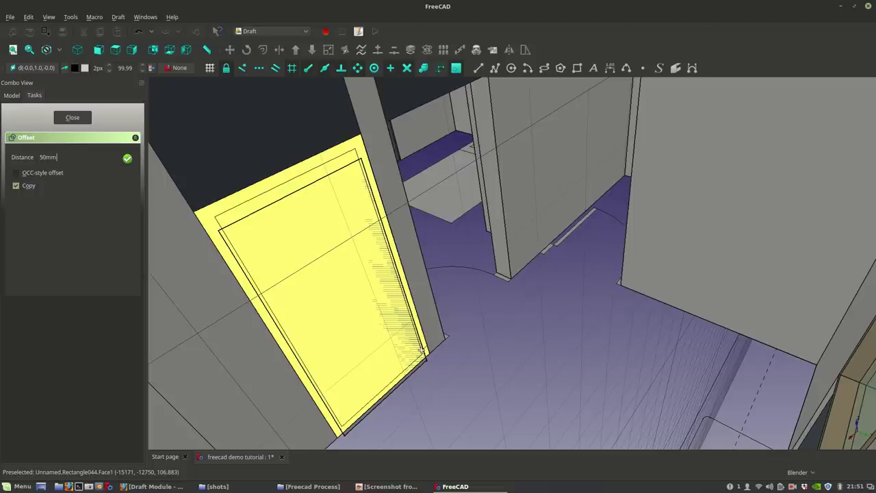
key(Return)
mouse_move(508, 352)
middle_down()
mouse_move(507, 371)
mouse_move(542, 359)
mouse_move(504, 352)
middle_up()
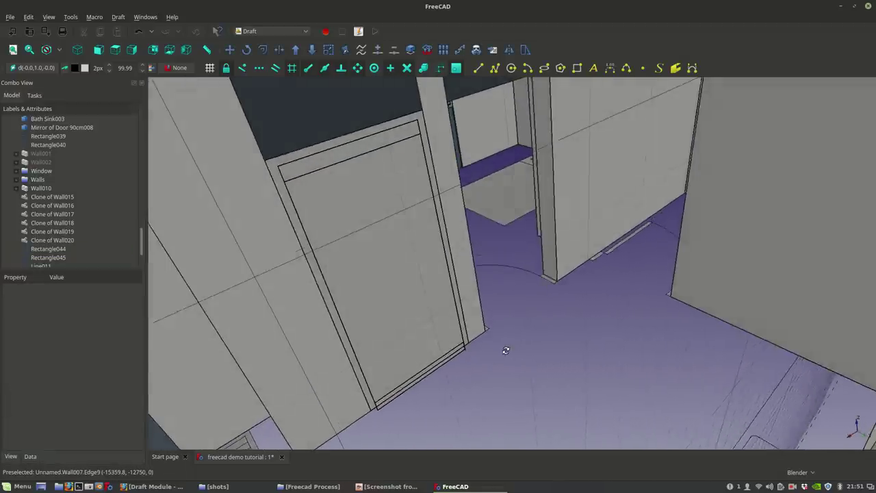
Step: Edit the lowered inset rectangle, Rectangle045, moving its upper corner point up to the matching corner of the new offset rectangle
scroll(274, 180, up, 3)
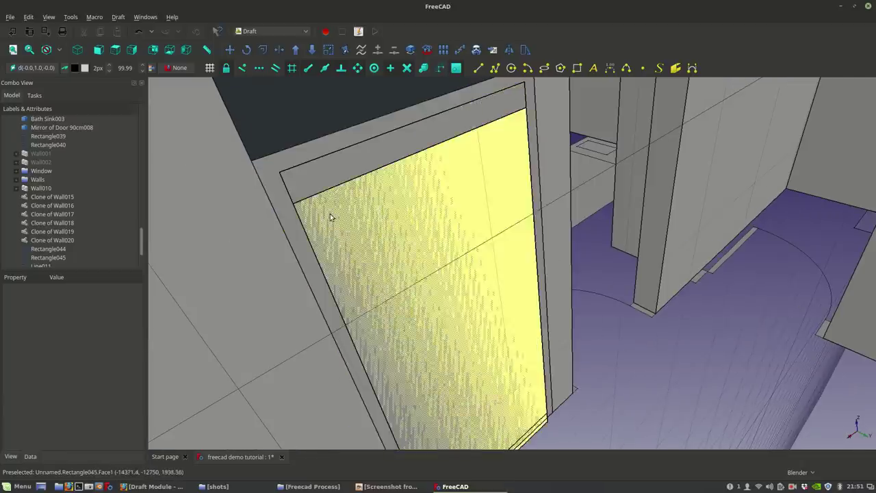
click(351, 183)
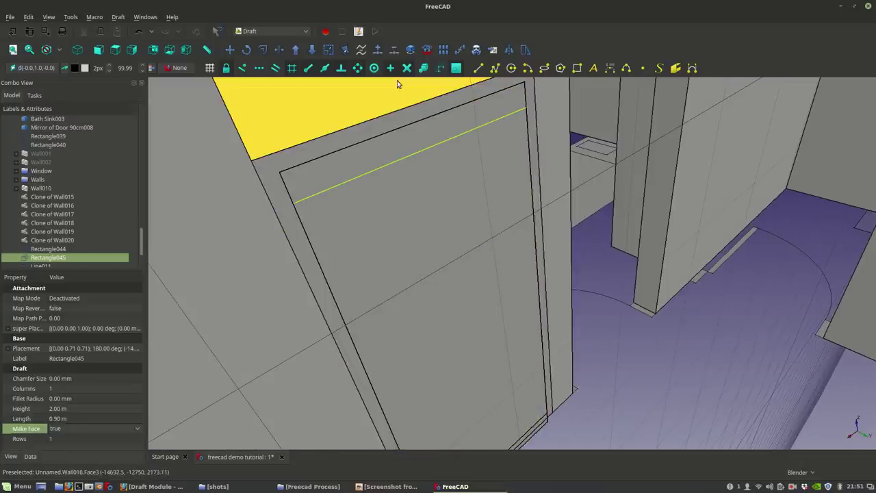
click(345, 49)
middle_drag(532, 108, 448, 199)
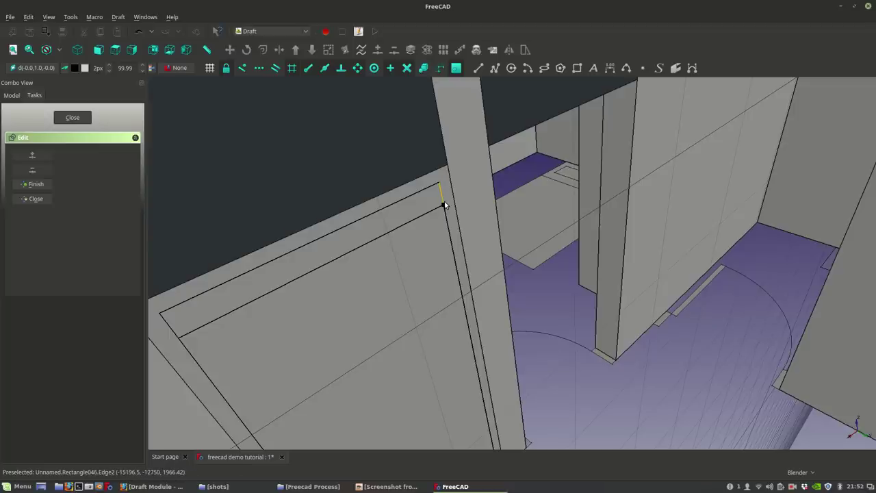
click(443, 205)
scroll(444, 203, up, 2)
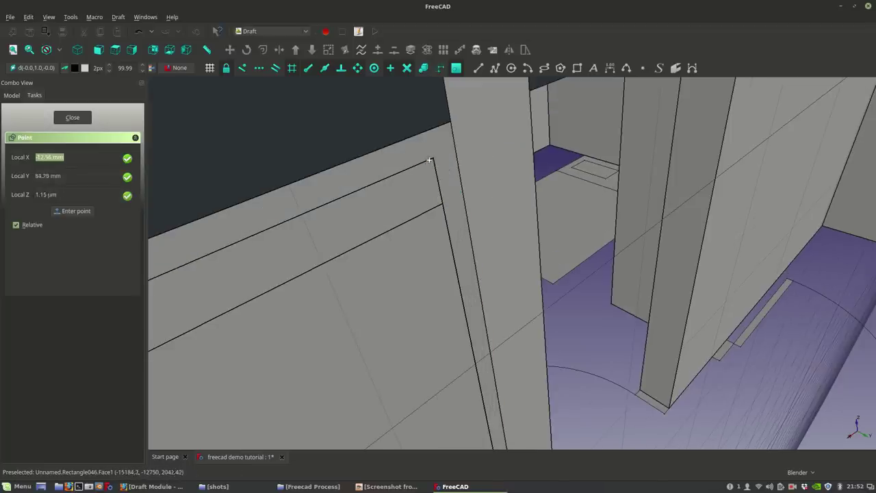
click(432, 160)
scroll(432, 160, down, 5)
shift+middle_drag(439, 298, 475, 299)
scroll(473, 318, up, 3)
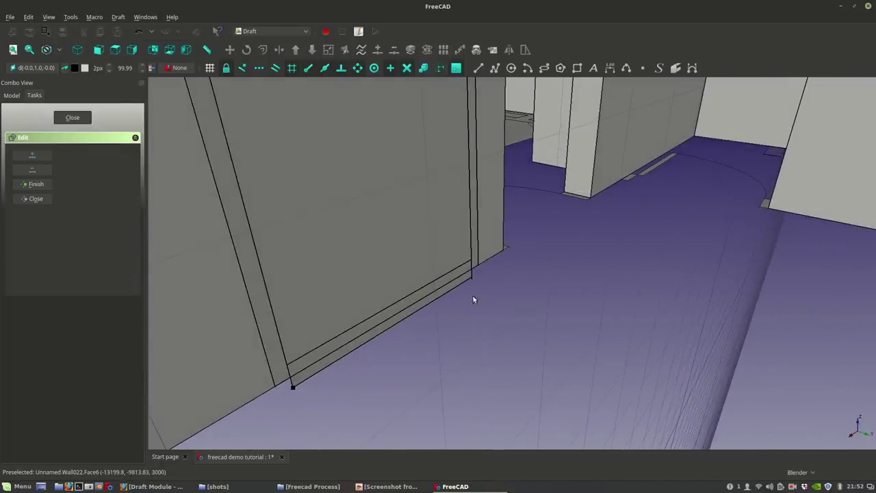
click(35, 185)
Step: Align the working plane to a face of Wall010, the wall section above the doorway
middle_drag(401, 334, 501, 313)
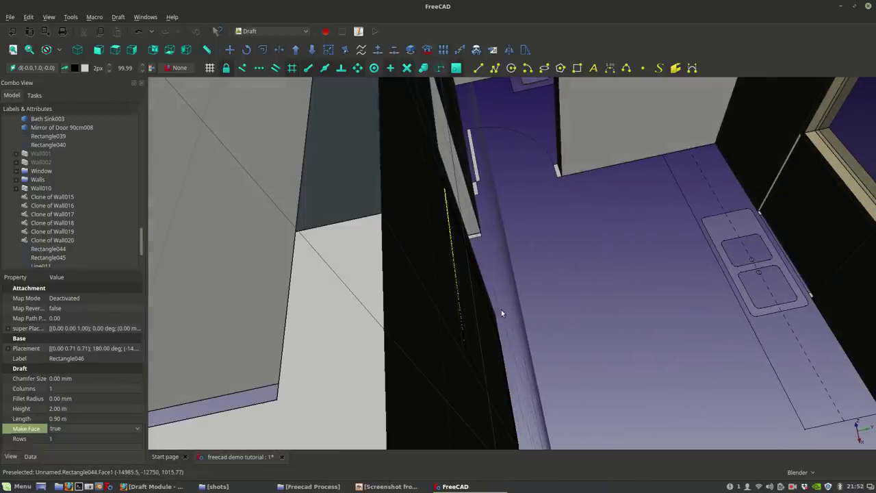
click(352, 146)
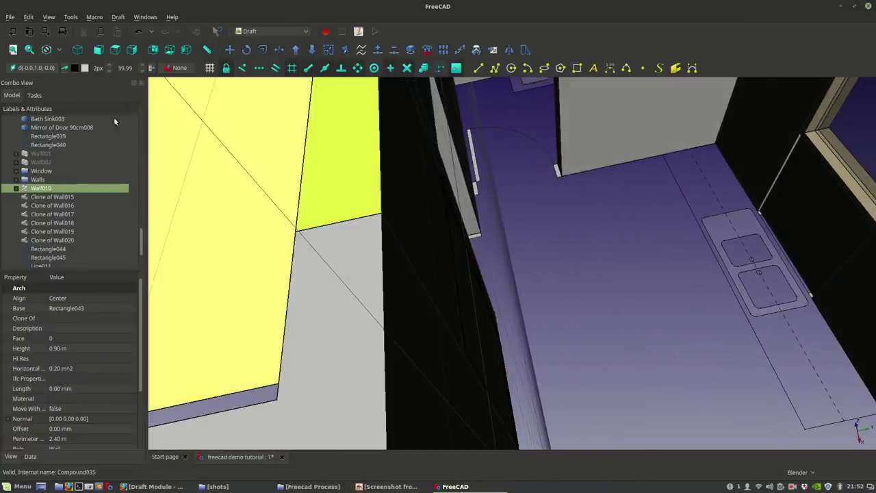
click(24, 69)
Step: Extrude the outer doorway rectangle, Rectangle044, with the Trimex tool to the far edge of the wall's thickness, 0.20 m
middle_drag(445, 226, 607, 237)
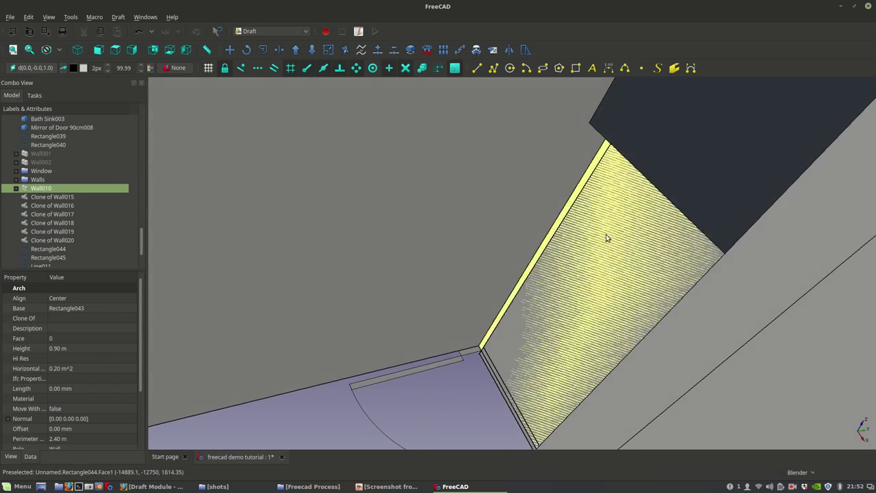
scroll(515, 295, up, 2)
click(515, 292)
scroll(519, 290, down, 3)
middle_drag(557, 276, 326, 169)
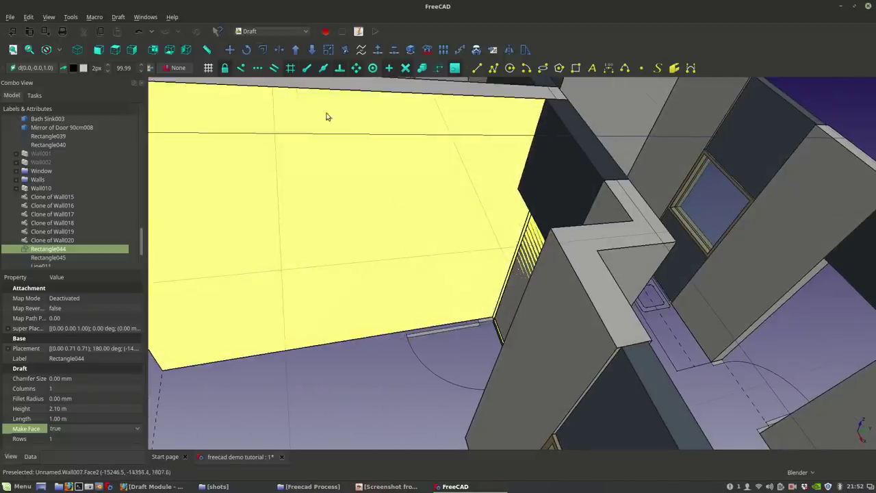
click(279, 49)
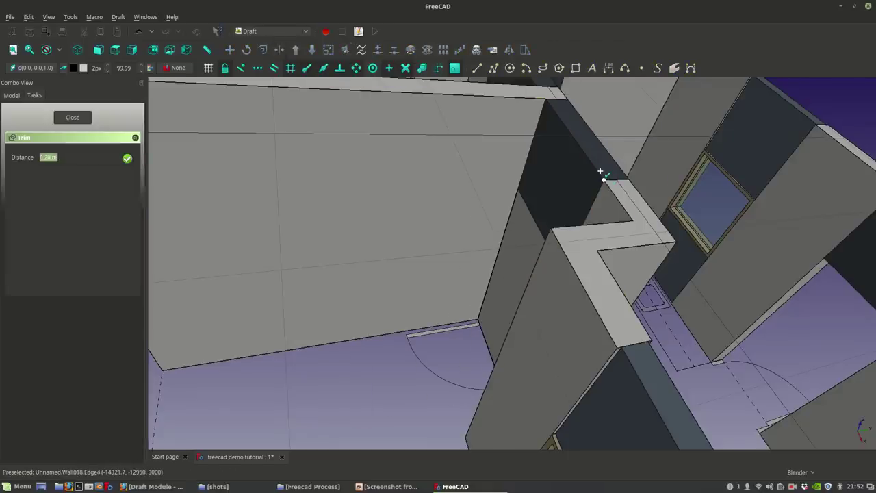
click(600, 171)
mouse_move(605, 199)
middle_down()
mouse_move(504, 248)
mouse_move(579, 244)
mouse_move(547, 239)
mouse_move(524, 270)
middle_up()
scroll(496, 342, up, 3)
middle_drag(492, 360, 511, 279)
scroll(507, 280, up, 3)
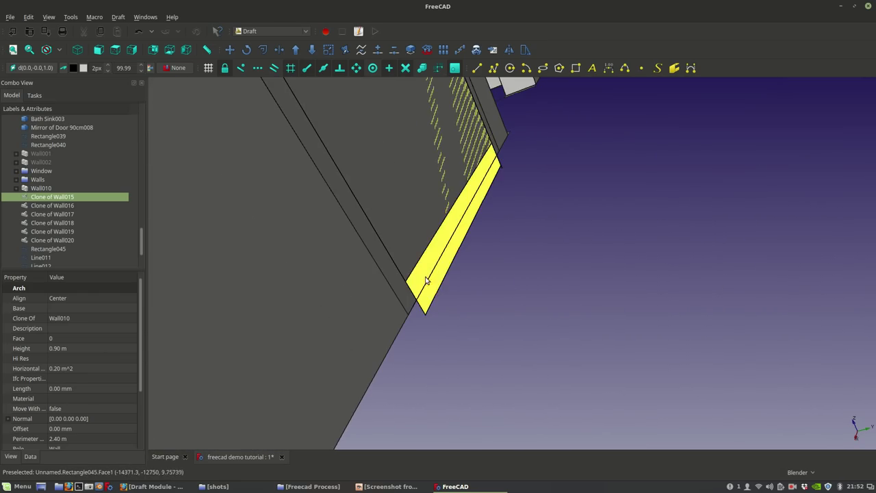
Step: Extrude the rectangle inside the door frame outline about 1.21 m into the room with Trimex
click(432, 291)
middle_drag(432, 290, 356, 135)
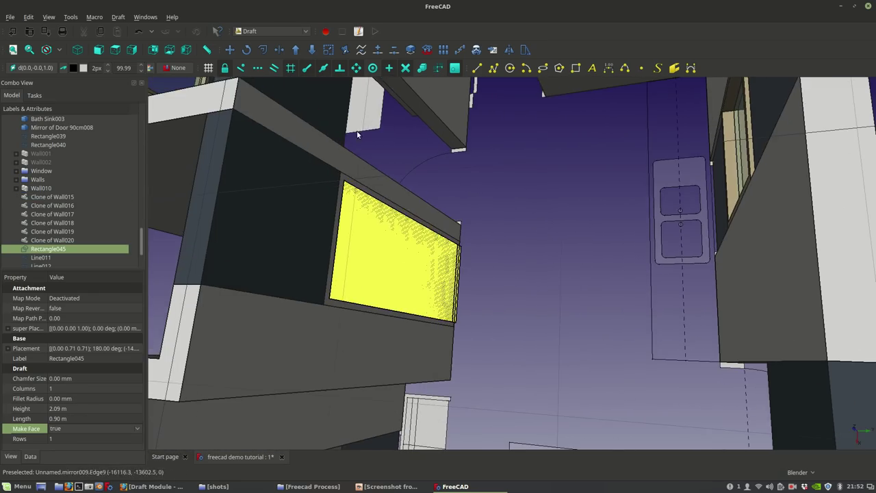
click(280, 50)
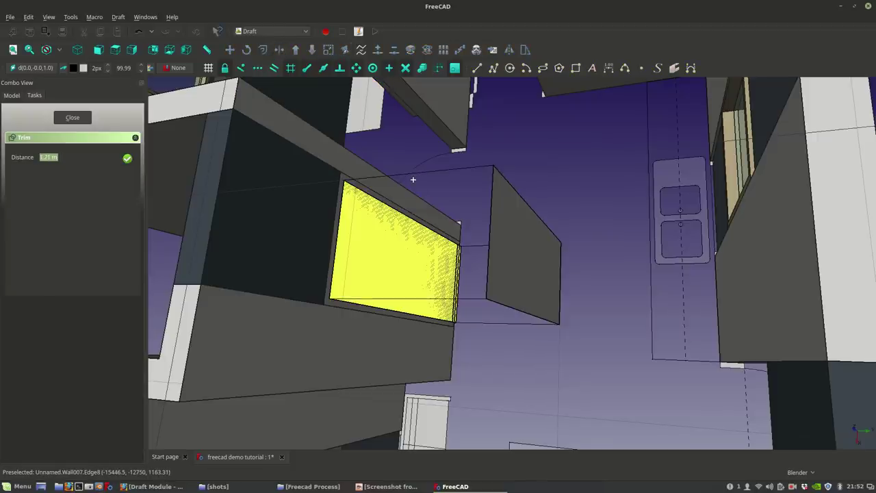
click(413, 183)
middle_drag(413, 183, 526, 231)
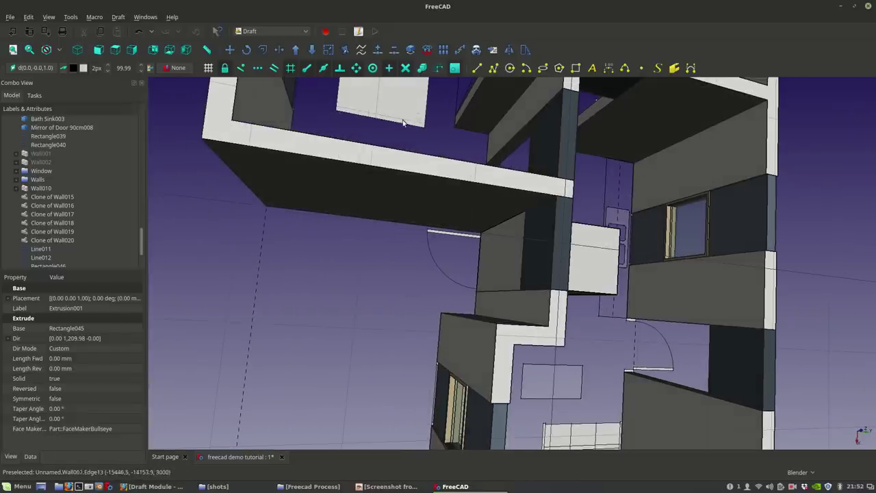
Step: Extrude the inner door profile outward through the wall as a cutting box
click(390, 284)
middle_drag(559, 291, 633, 315)
scroll(507, 276, up, 3)
scroll(520, 234, down, 5)
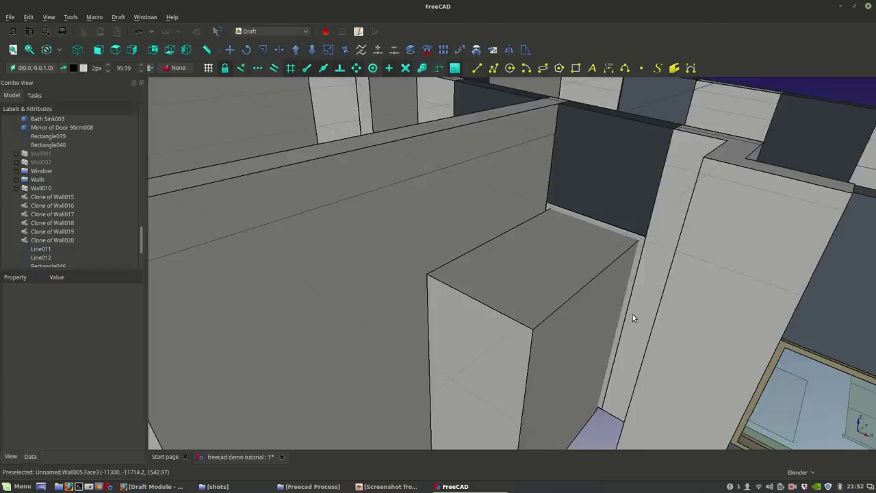
Step: Subtract the outward box from the door slab with Downgrade to leave a door frame
scroll(645, 266, up, 5)
click(616, 202)
scroll(615, 203, down, 5)
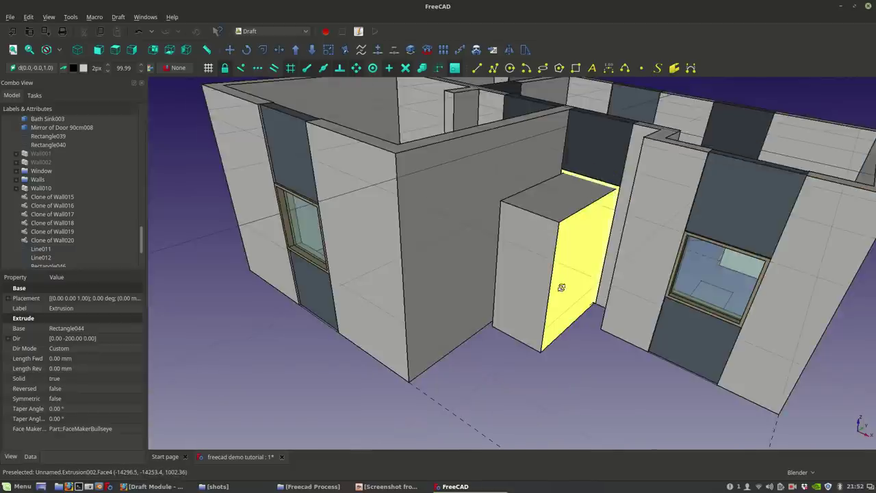
middle_drag(561, 287, 538, 307)
scroll(529, 273, up, 4)
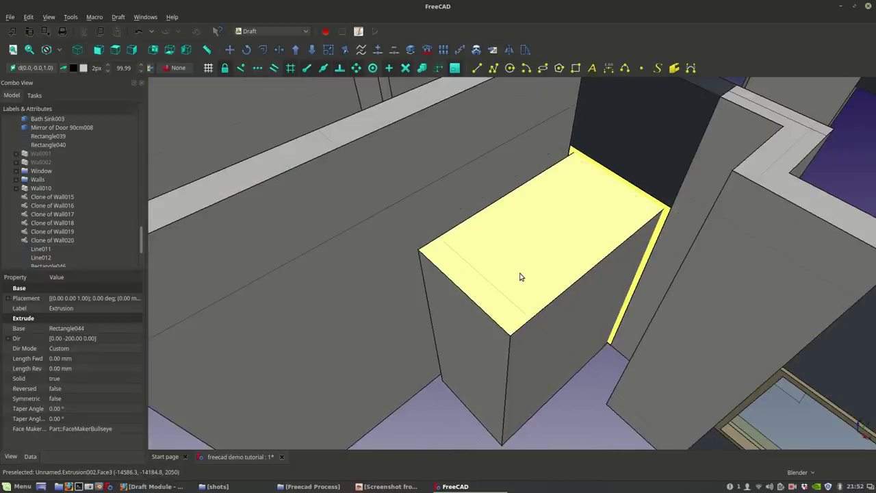
click(311, 50)
scroll(659, 372, up, 4)
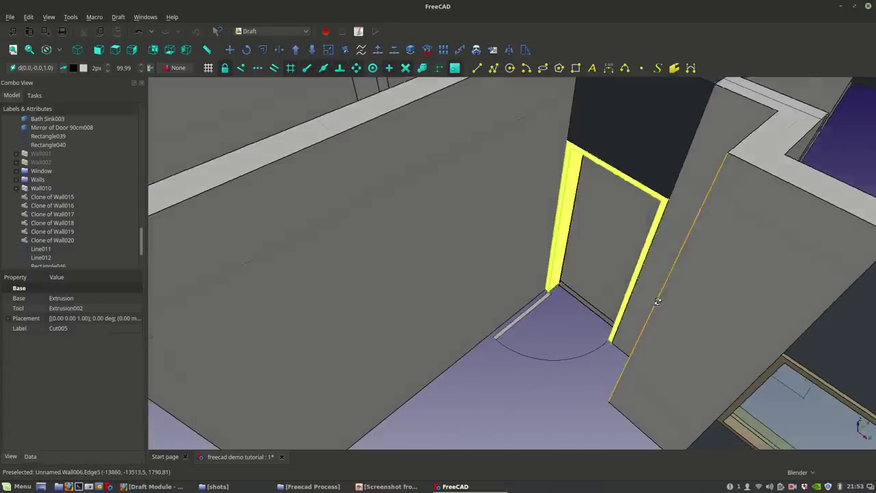
Step: Delete the leftover extrusion on the room side of the doorway
middle_drag(585, 321, 434, 358)
scroll(535, 373, down, 5)
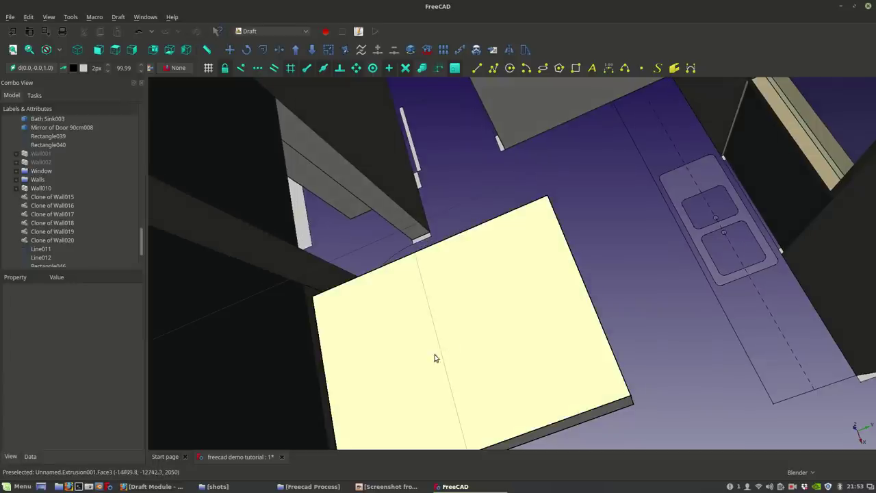
click(458, 334)
key(Delete)
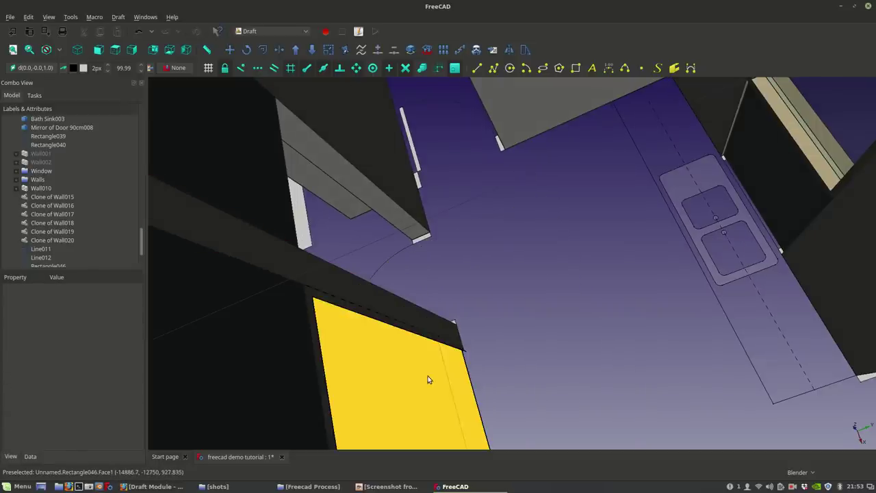
Step: Set the door frame cut's shape color to tan, RGB 181, 162, 128
click(426, 378)
middle_drag(425, 378, 560, 212)
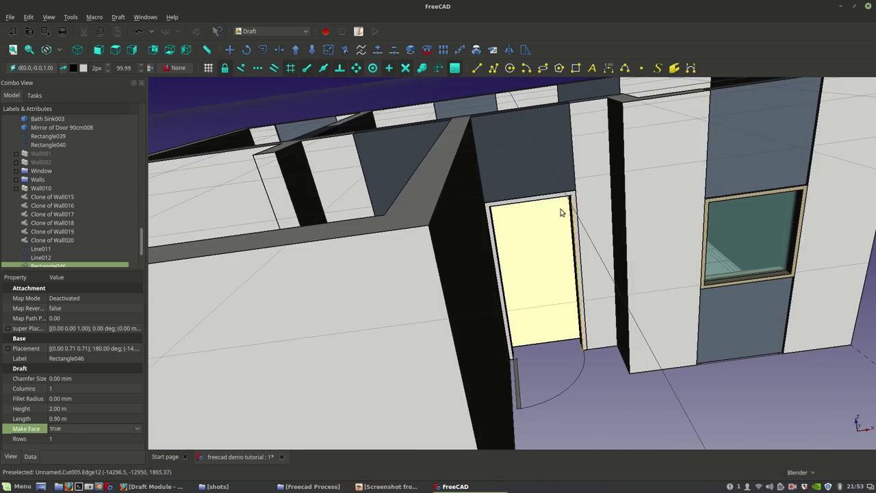
scroll(573, 205, up, 5)
click(577, 202)
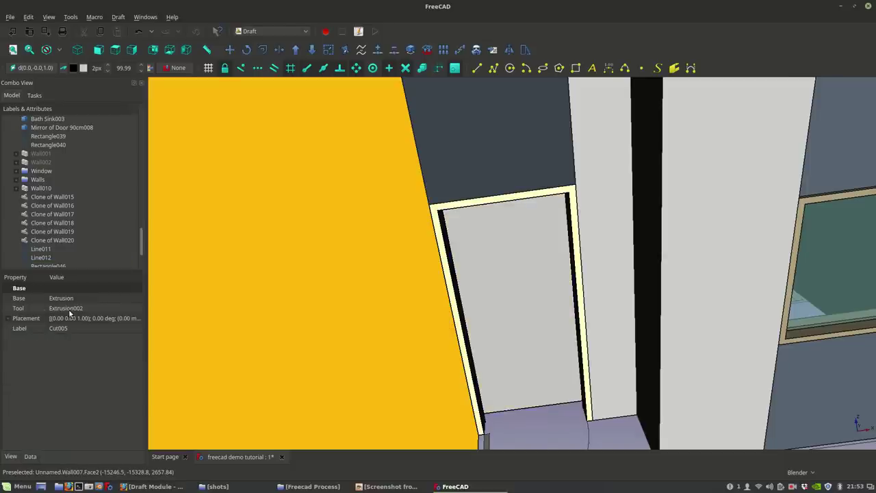
click(11, 456)
click(86, 429)
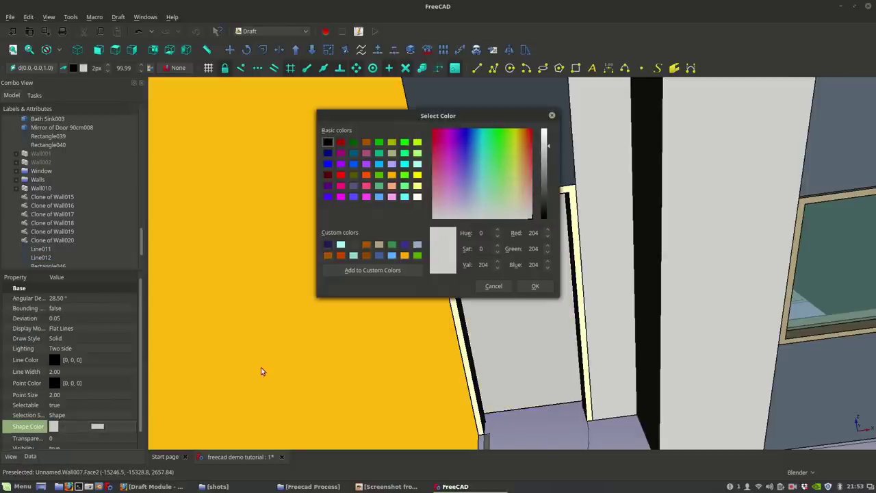
click(380, 245)
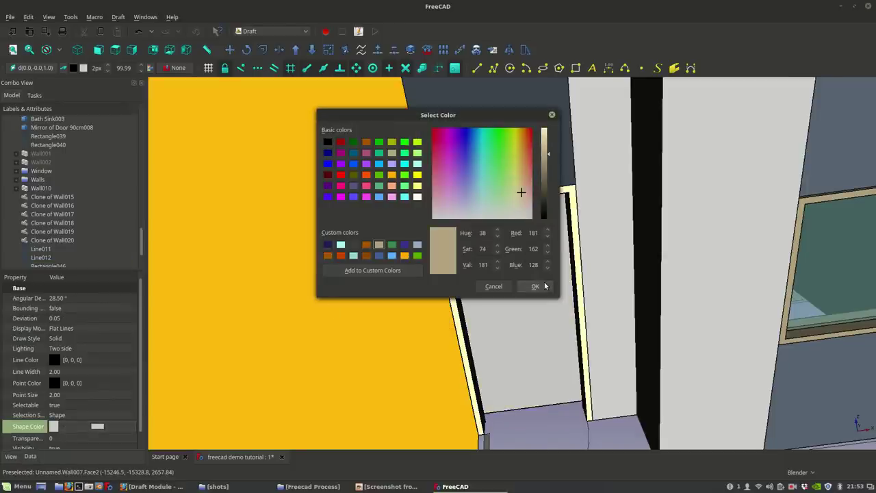
click(546, 286)
Step: Downgrade the door frame cut into a standalone solid
scroll(632, 381, down, 5)
middle_drag(632, 381, 447, 436)
shift+middle_drag(609, 425, 570, 346)
click(555, 280)
middle_drag(555, 281, 526, 317)
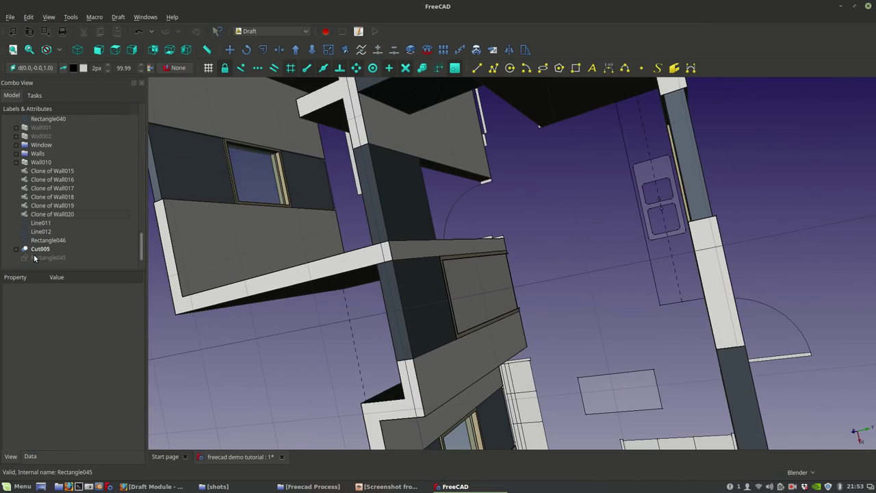
click(38, 258)
click(38, 251)
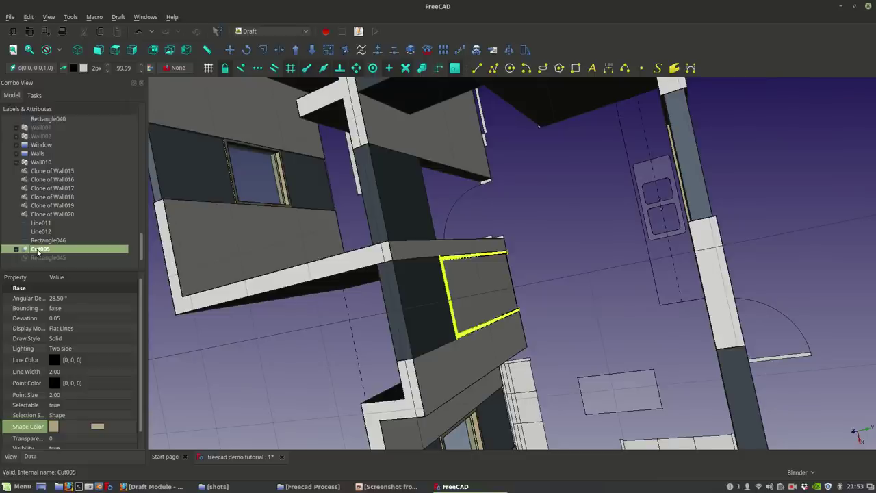
right_click(42, 254)
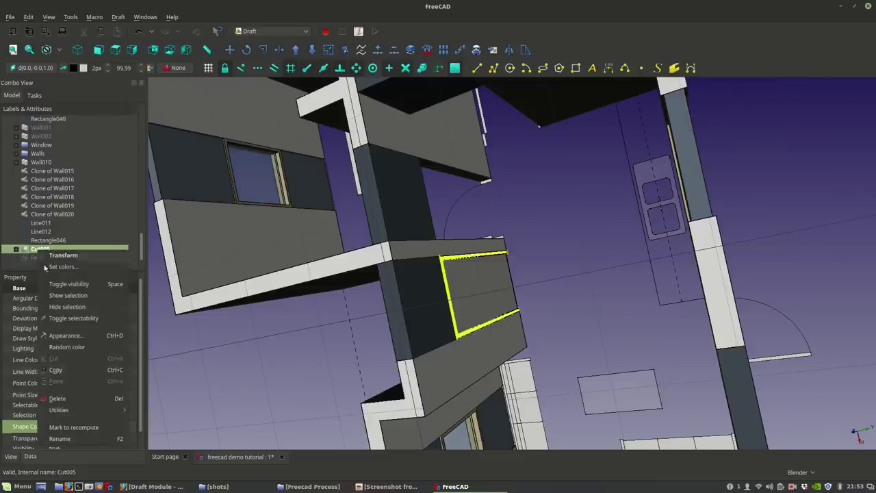
click(454, 36)
click(314, 51)
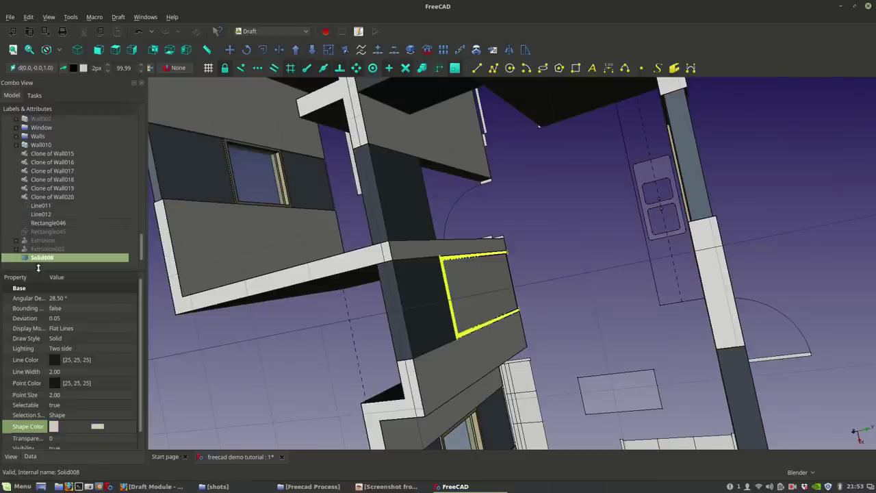
Step: Rename the new door frame solid as "d. frame"
right_click(40, 259)
click(65, 448)
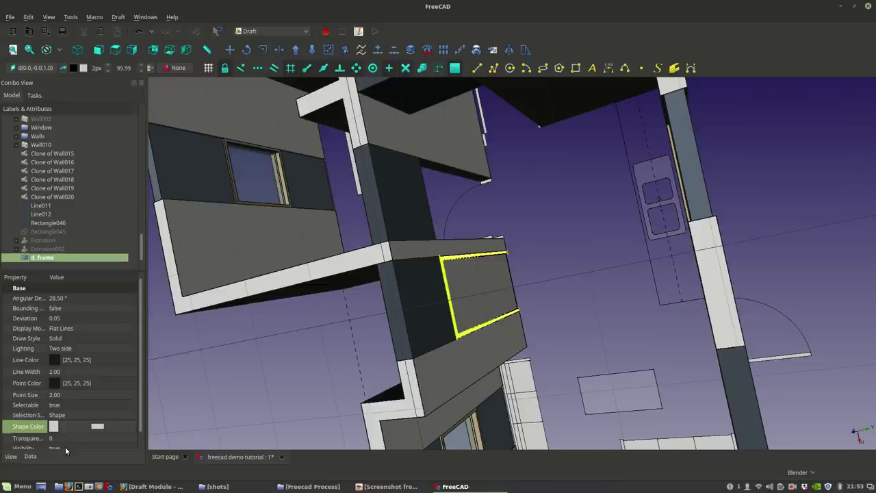
click(607, 313)
Step: Set the d. frame solid's shape color to the tan custom color
click(53, 258)
middle_drag(438, 318, 518, 254)
click(126, 422)
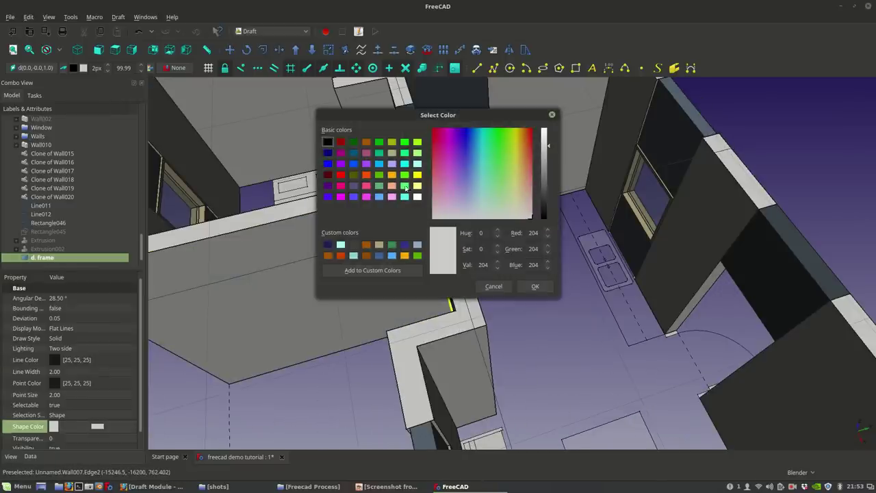
click(380, 245)
click(535, 286)
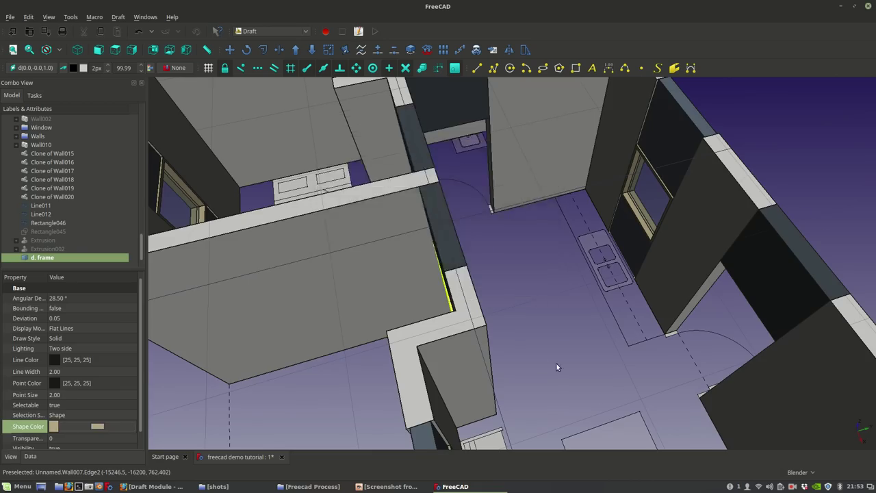
Step: Set the working plane to XY (top)
middle_drag(556, 362, 655, 307)
scroll(419, 356, up, 5)
click(420, 354)
middle_drag(420, 355, 415, 307)
scroll(537, 363, down, 5)
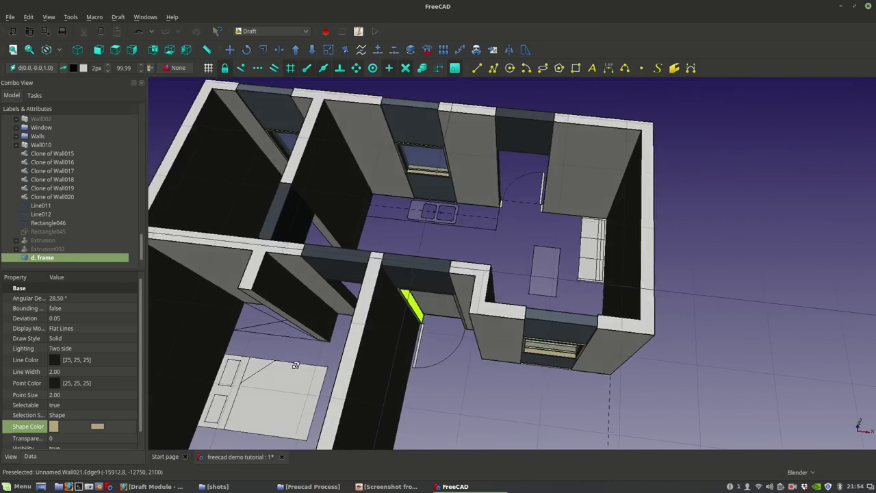
scroll(401, 260, up, 4)
middle_drag(396, 384, 280, 226)
click(27, 69)
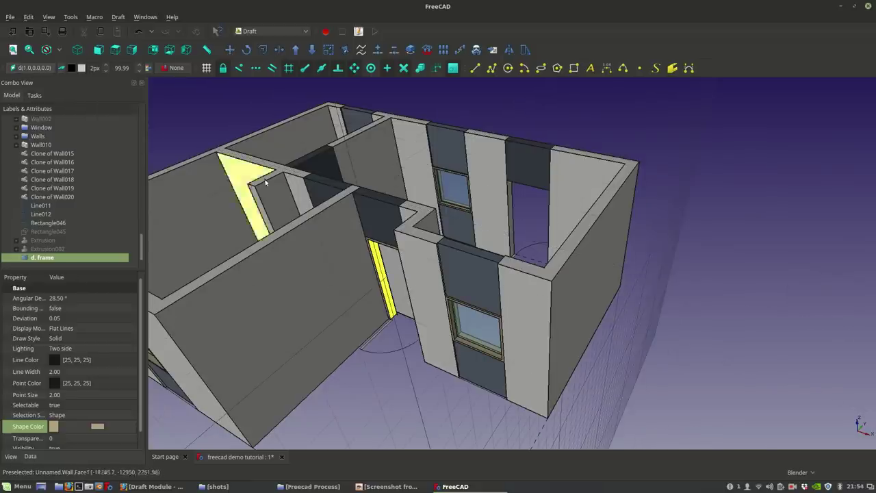
click(379, 397)
click(38, 69)
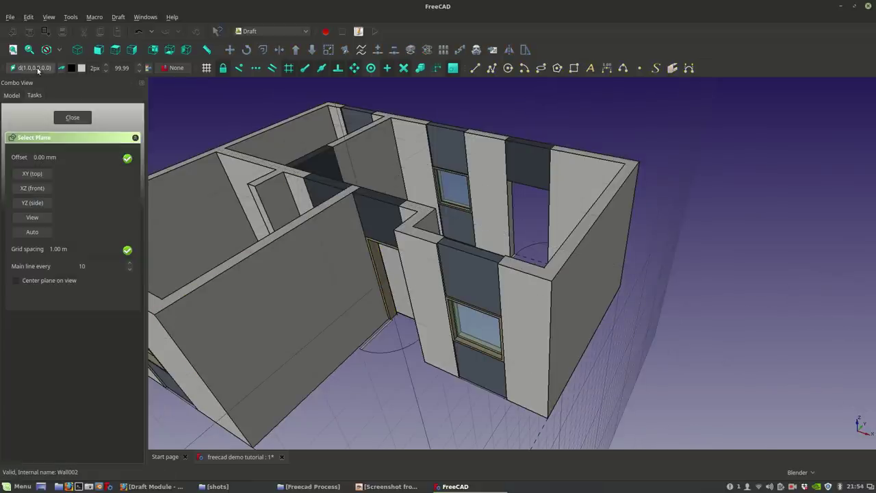
click(42, 175)
Step: Try to copy the door frame from its lower corner to another doorway with Move, then undo it
middle_drag(525, 421, 522, 448)
scroll(405, 240, up, 3)
click(385, 245)
middle_drag(386, 244, 345, 390)
scroll(438, 274, up, 3)
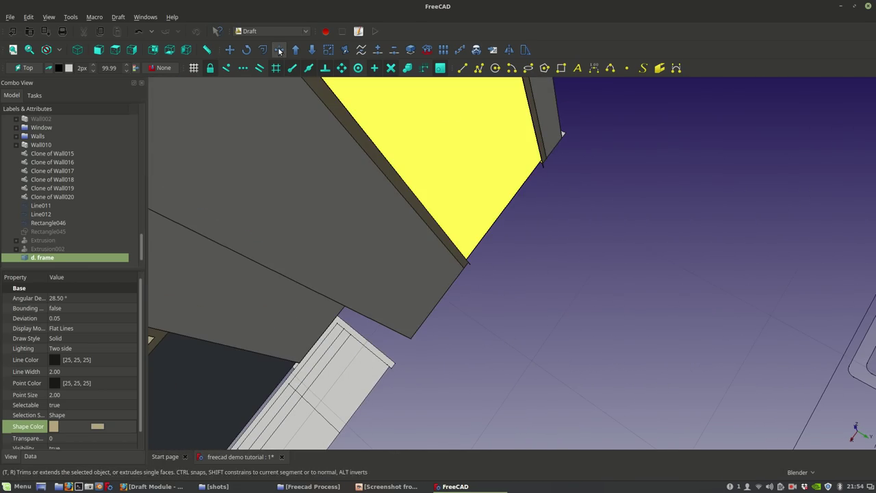
click(230, 50)
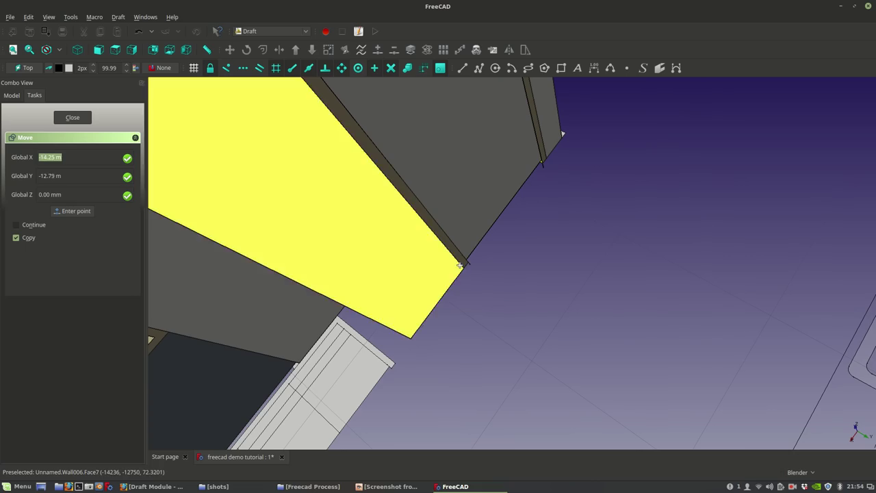
click(462, 265)
middle_drag(472, 290, 566, 277)
middle_drag(549, 307, 256, 338)
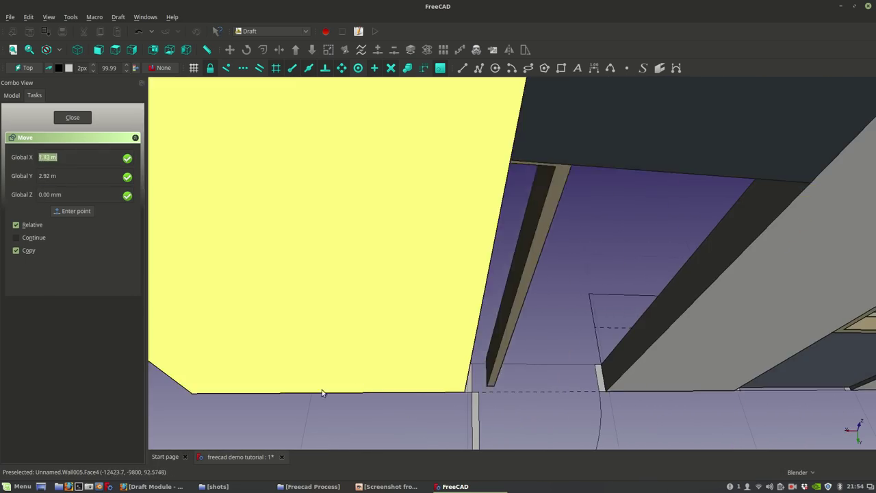
middle_drag(322, 391, 314, 368)
click(387, 342)
middle_drag(388, 342, 332, 271)
middle_drag(405, 304, 342, 295)
middle_drag(457, 294, 740, 289)
key(ctrl+z)
Step: Create a clone of the door frame
middle_drag(520, 356, 505, 400)
scroll(530, 249, up, 2)
scroll(530, 252, up, 2)
middle_drag(530, 258, 520, 289)
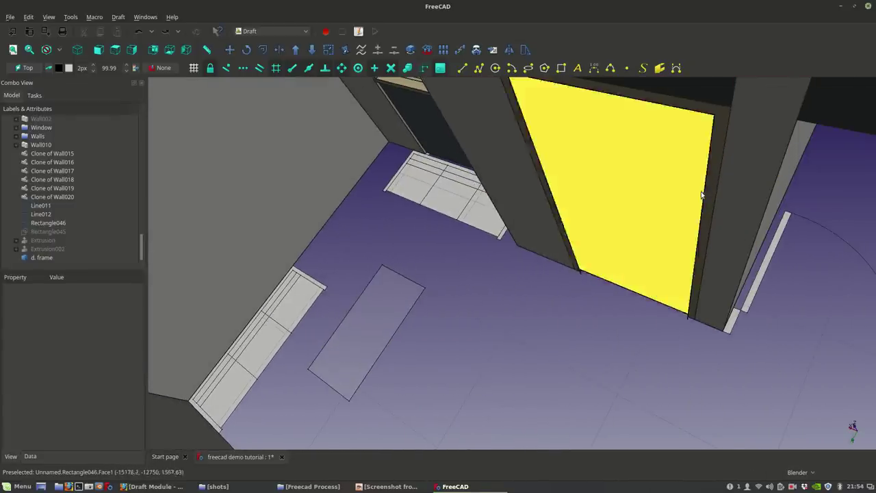
click(710, 190)
click(475, 49)
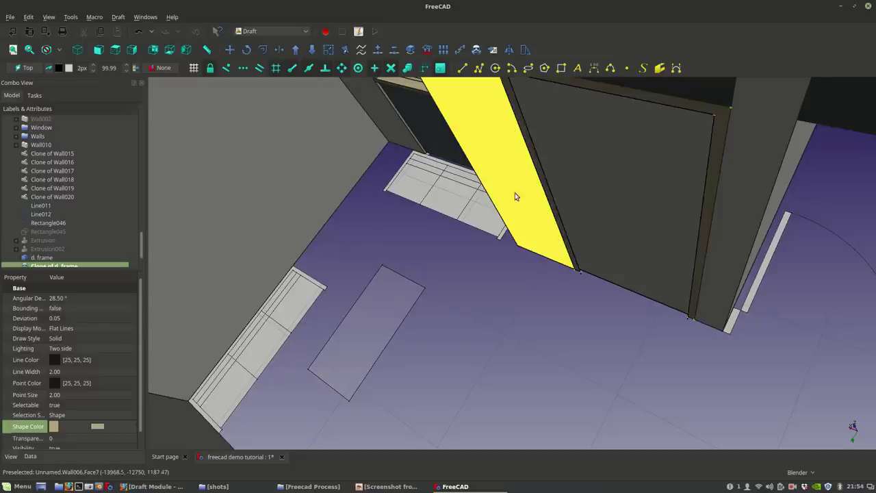
scroll(514, 193, down, 3)
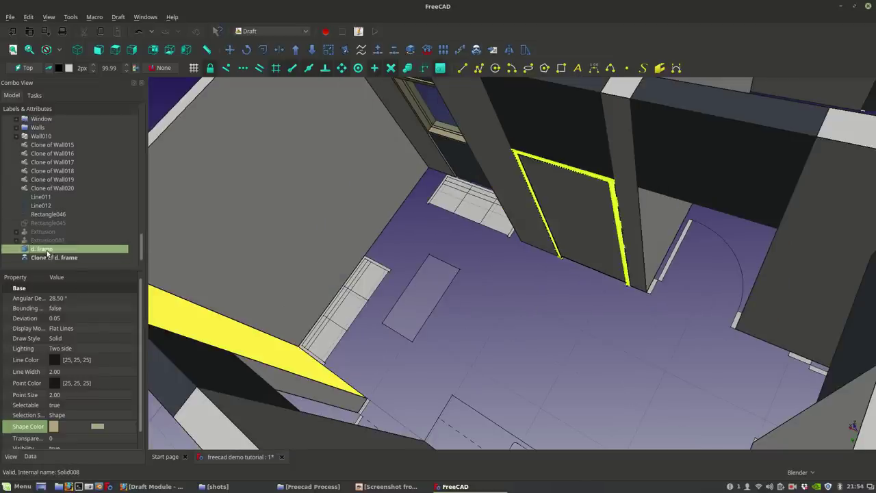
Step: Align the working plane to the top face of the wall panel above the framed doorway
middle_drag(613, 339, 547, 369)
scroll(608, 256, down, 3)
middle_drag(608, 256, 544, 241)
click(549, 239)
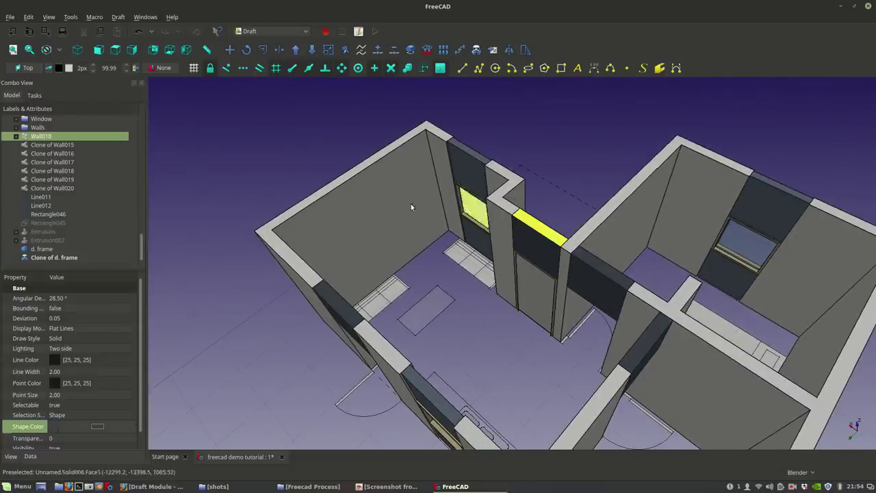
click(27, 68)
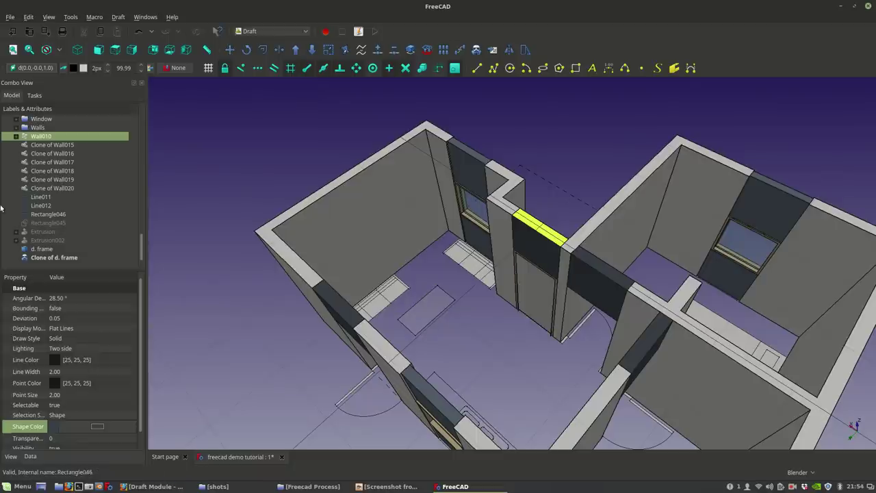
click(69, 258)
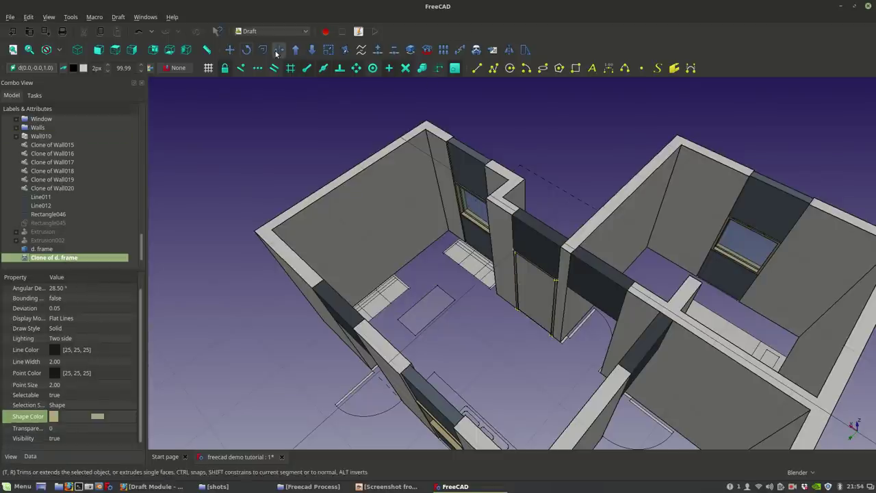
click(233, 56)
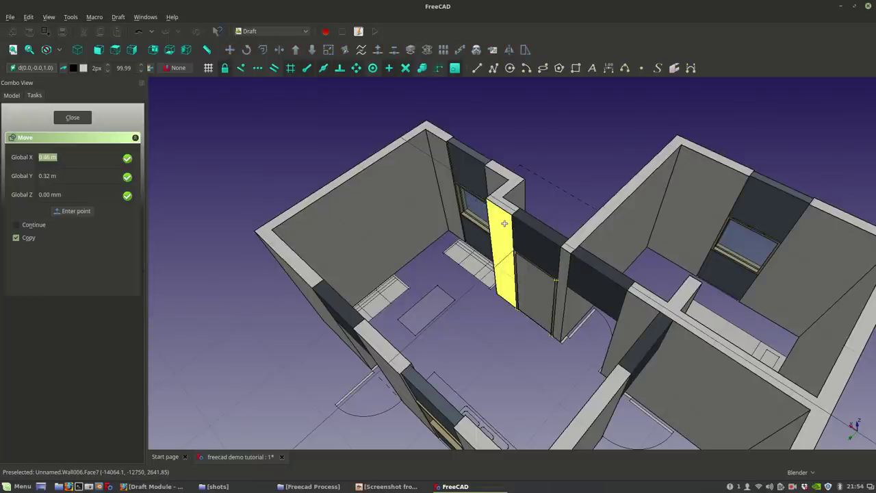
key(Escape)
Step: Move the cloned door frame along the wall into the adjacent doorway, with Copy turned off
click(54, 258)
click(232, 55)
click(20, 240)
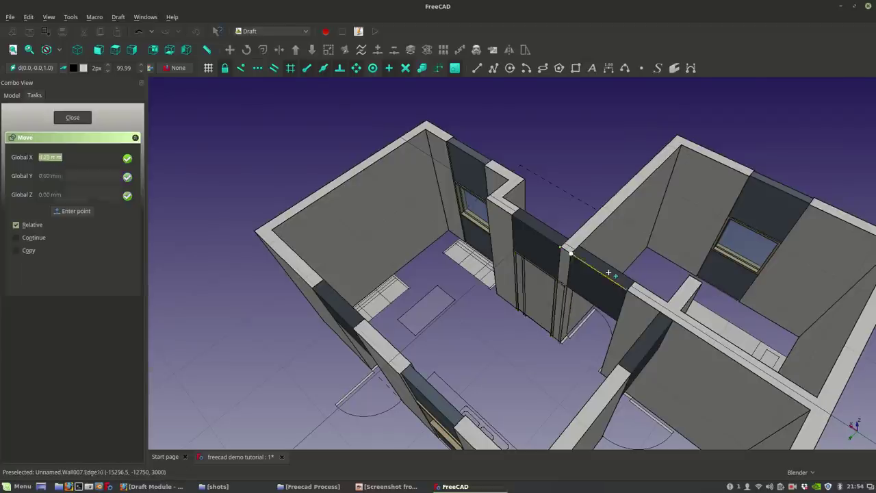
click(624, 289)
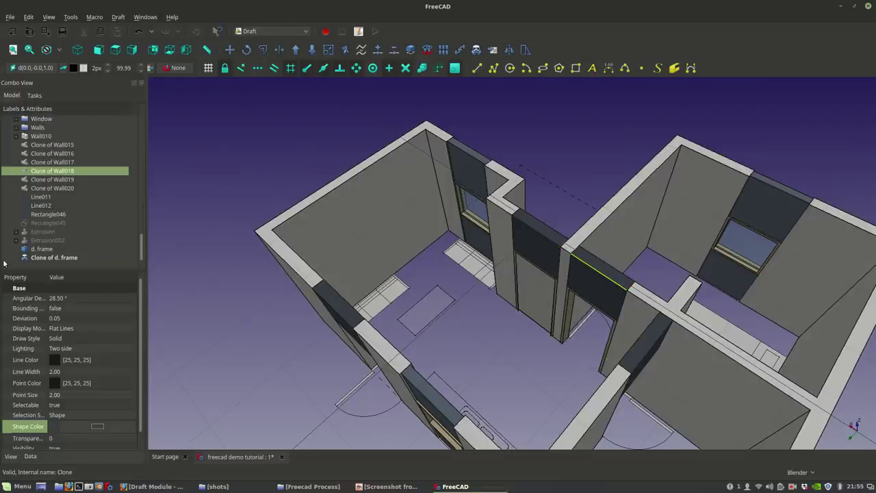
Step: Clone the original door frame again and move the clone into the empty doorway of the opposite exterior wall
click(28, 250)
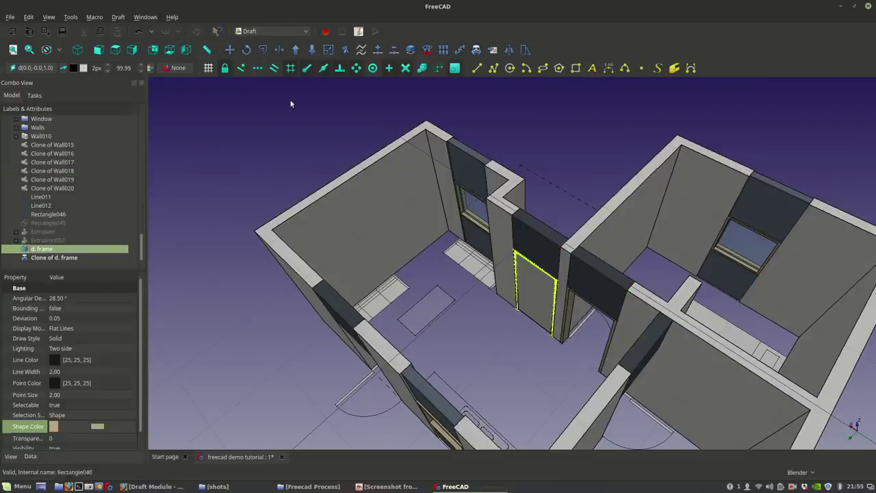
click(478, 54)
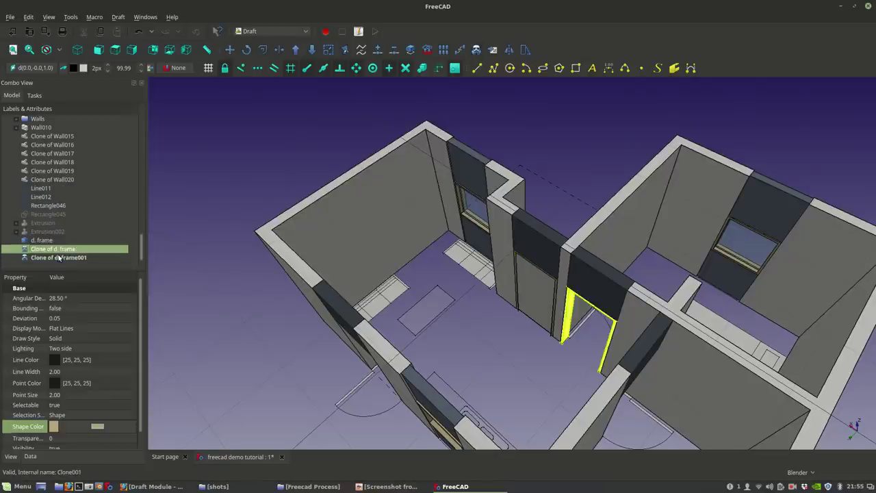
click(230, 50)
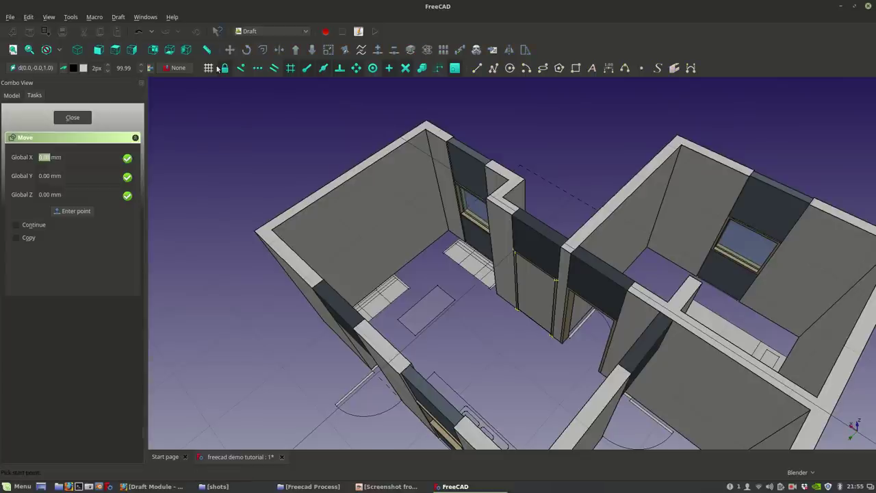
click(561, 245)
middle_drag(475, 282, 498, 250)
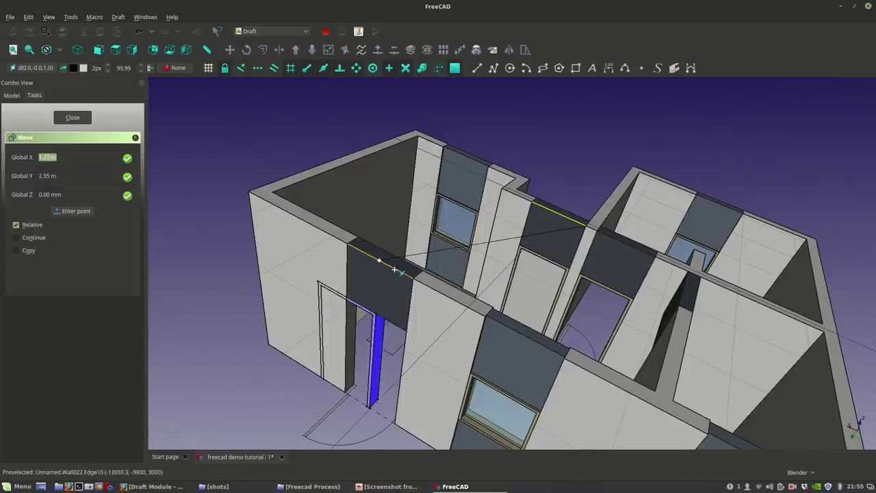
click(414, 278)
Step: Examine from several sides and up close how the door frames fit their wall openings
scroll(415, 283, down, 5)
middle_drag(411, 291, 564, 344)
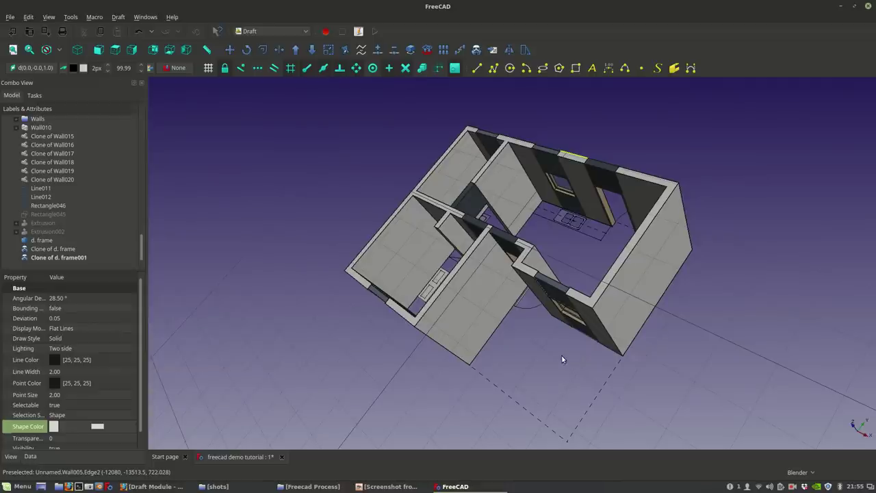
middle_drag(592, 338, 609, 294)
scroll(467, 330, up, 2)
scroll(465, 330, up, 8)
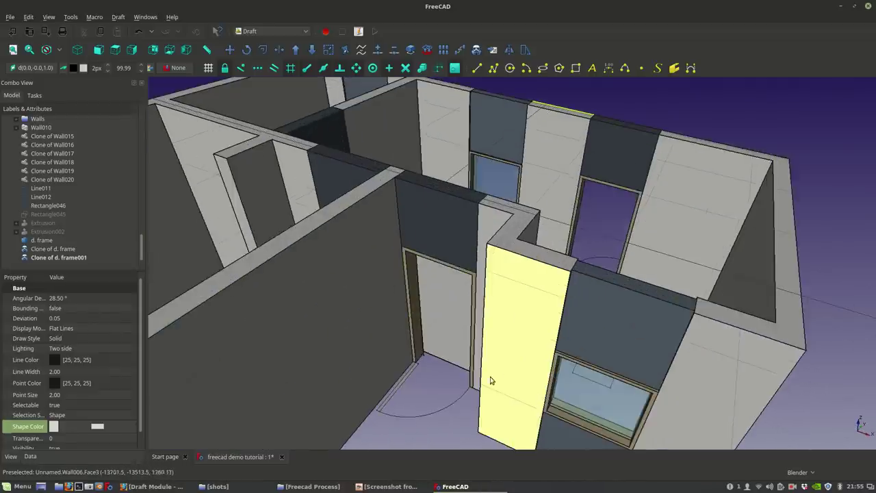
scroll(521, 305, up, 10)
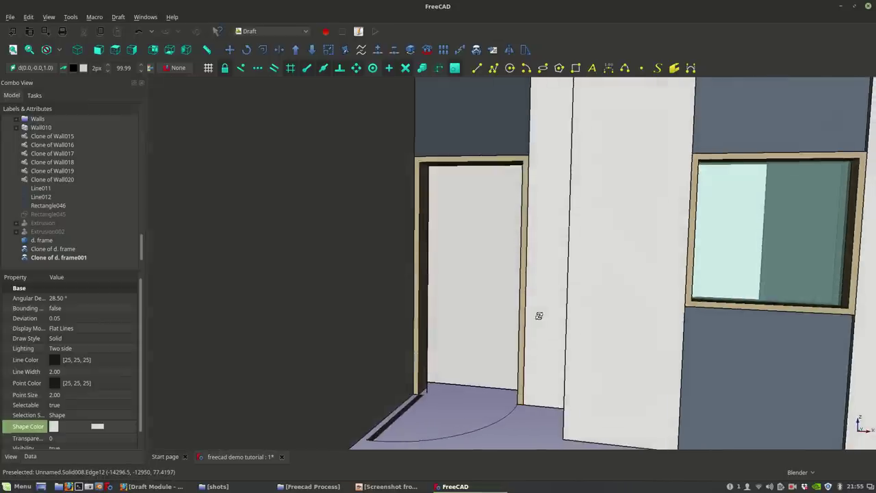
scroll(411, 391, up, 2)
scroll(407, 390, down, 4)
scroll(411, 383, down, 3)
scroll(415, 379, down, 7)
middle_drag(415, 379, 530, 286)
scroll(586, 265, up, 7)
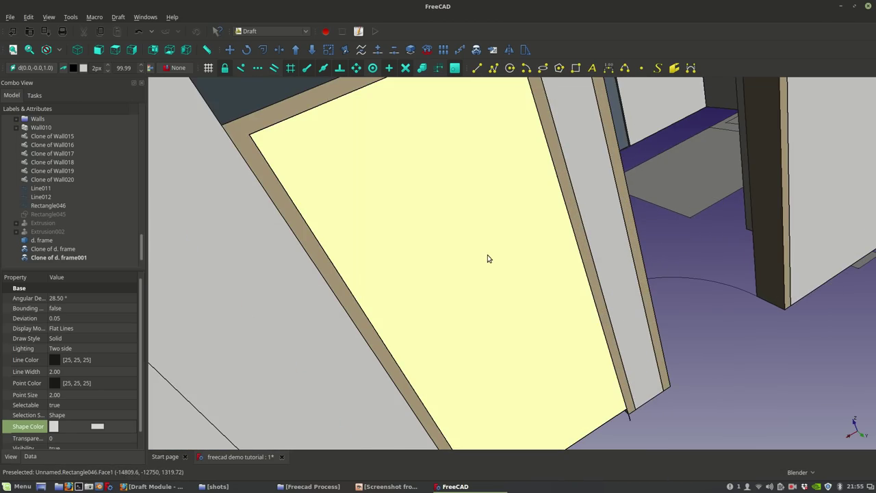
click(487, 254)
scroll(537, 256, down, 4)
middle_drag(555, 323, 717, 269)
scroll(450, 144, up, 5)
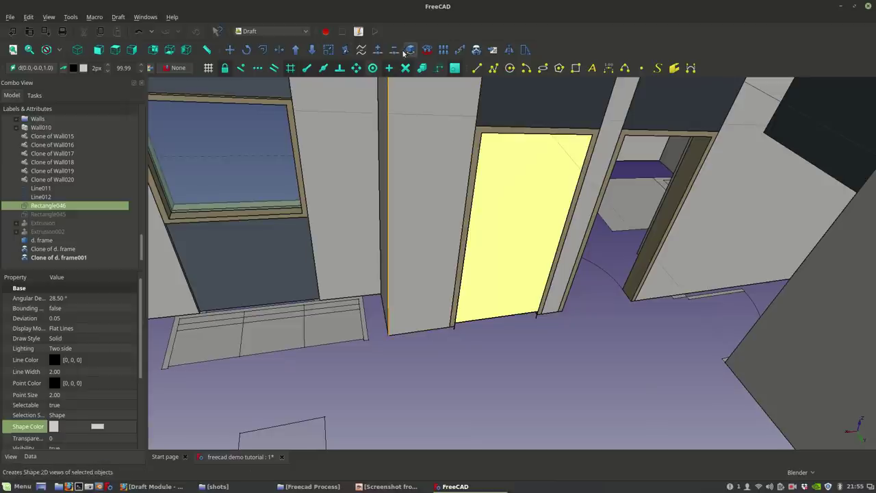
click(264, 50)
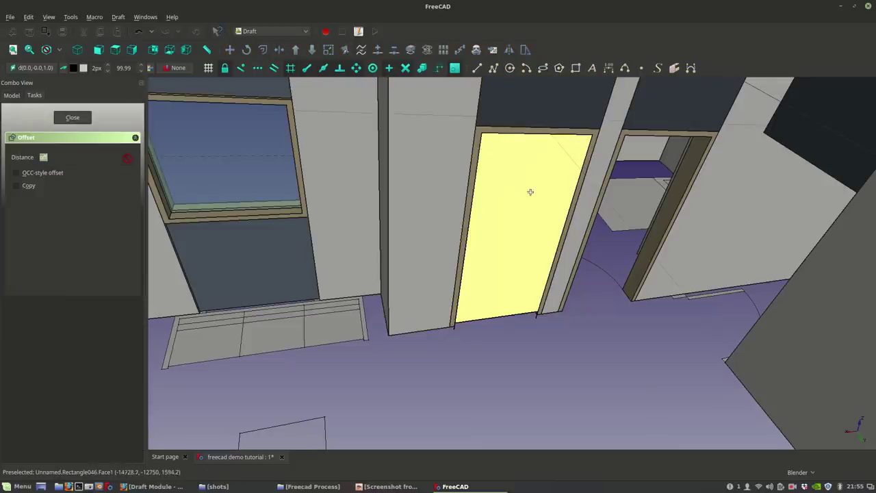
key(Escape)
Step: Align the working plane to the wall face beside the original framed doorway
click(466, 174)
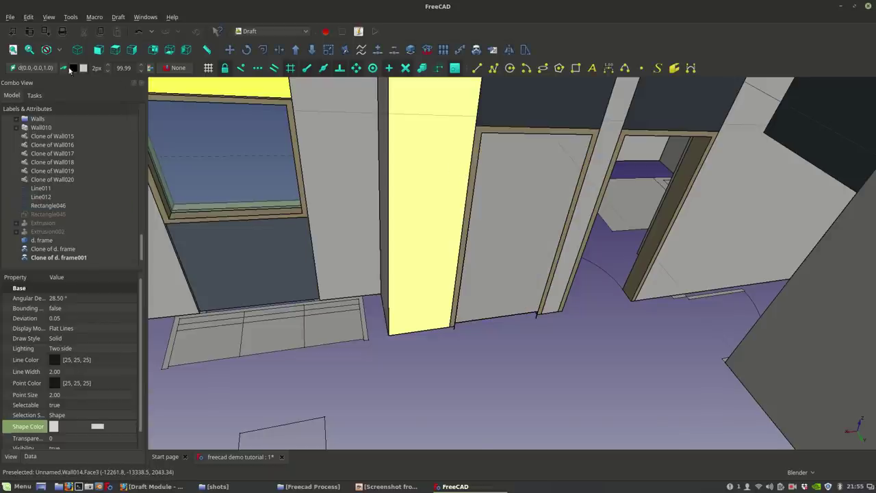
click(47, 72)
shift+middle_drag(470, 162, 373, 222)
scroll(524, 283, up, 3)
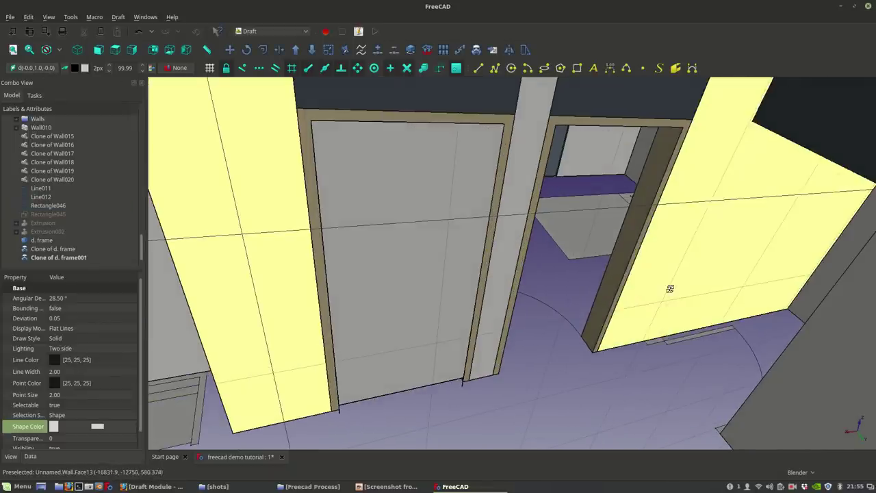
Step: Offset the door rectangle inward by 100 mm with Copy turned on
click(428, 182)
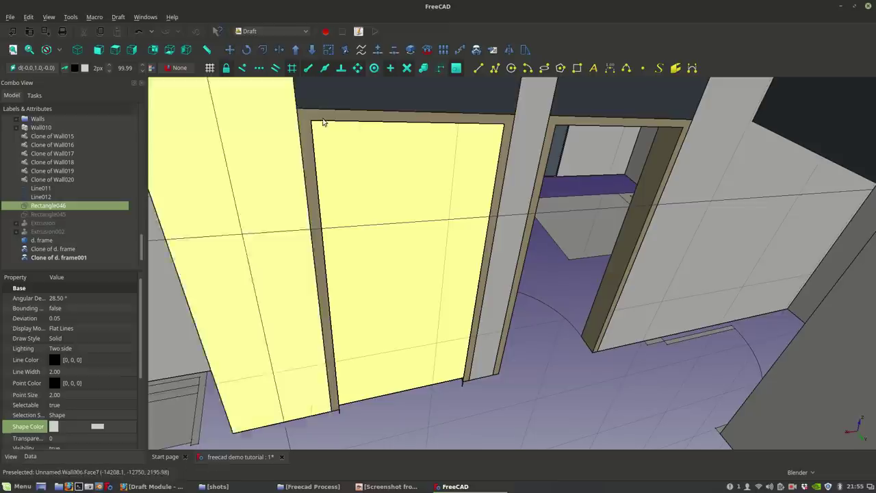
click(264, 50)
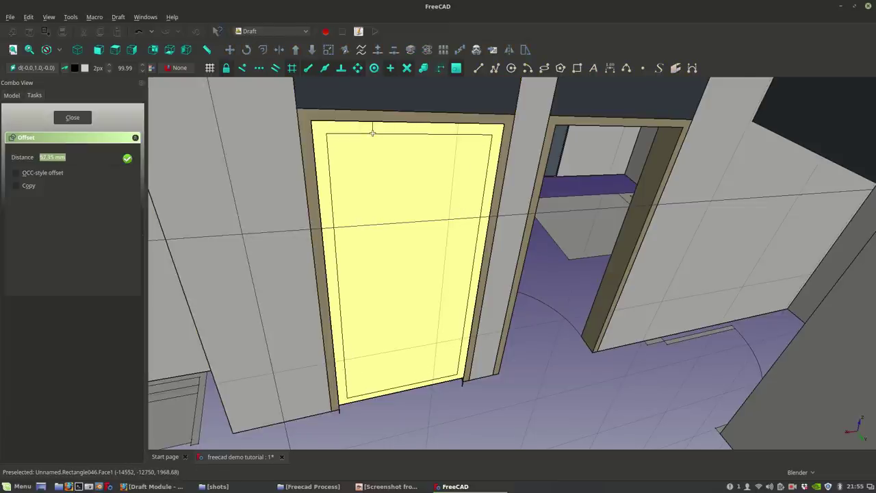
click(29, 185)
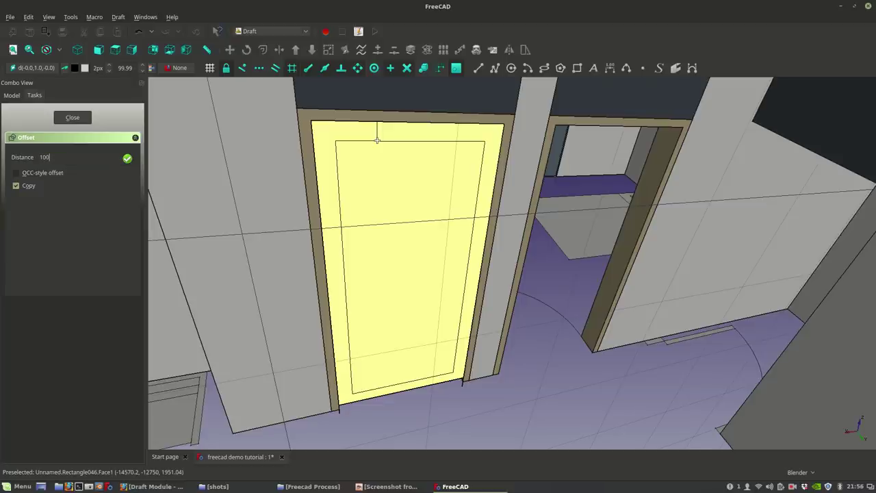
click(377, 141)
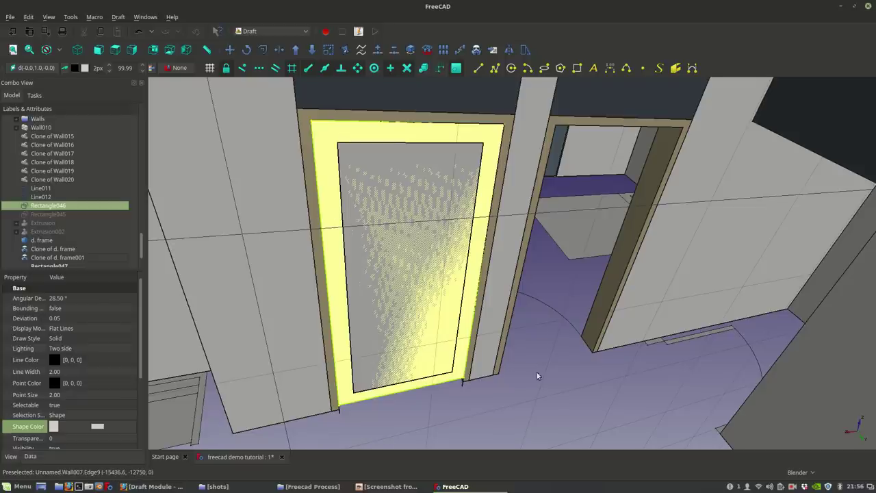
Step: Duplicate the inner offset rectangle in place by copying and pasting it
scroll(52, 260, down, 1)
click(53, 258)
right_click(59, 259)
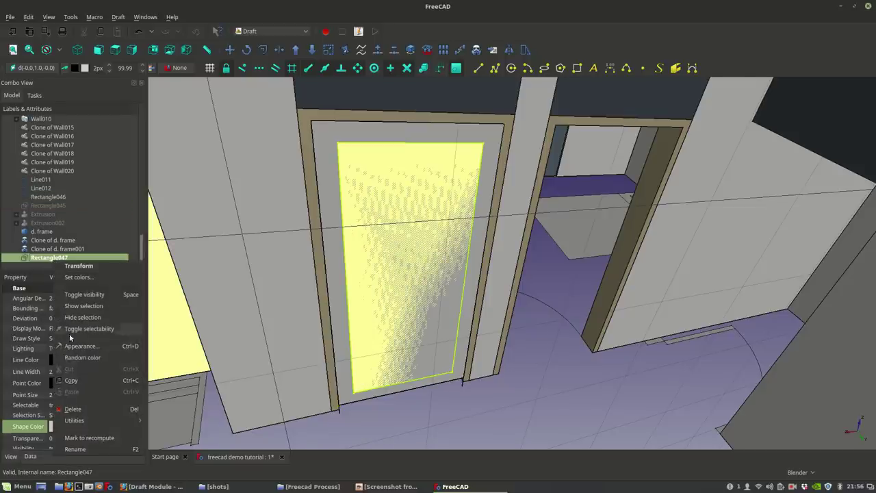
click(71, 380)
right_click(65, 259)
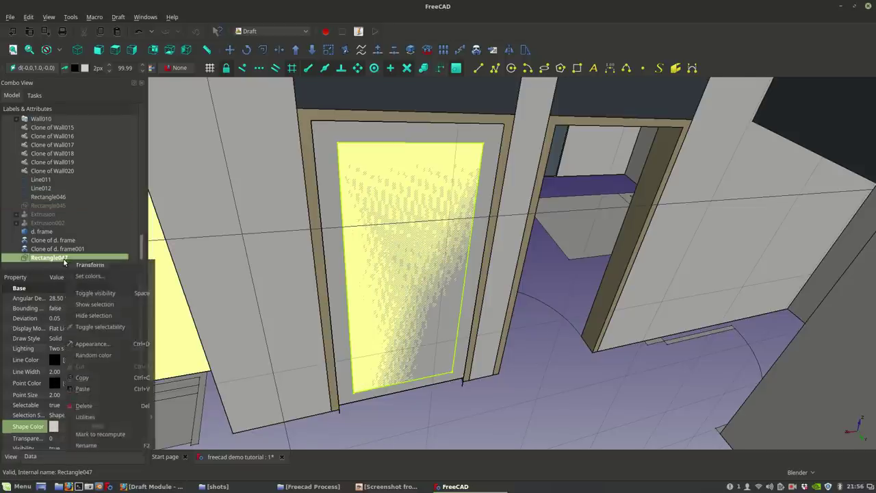
click(81, 391)
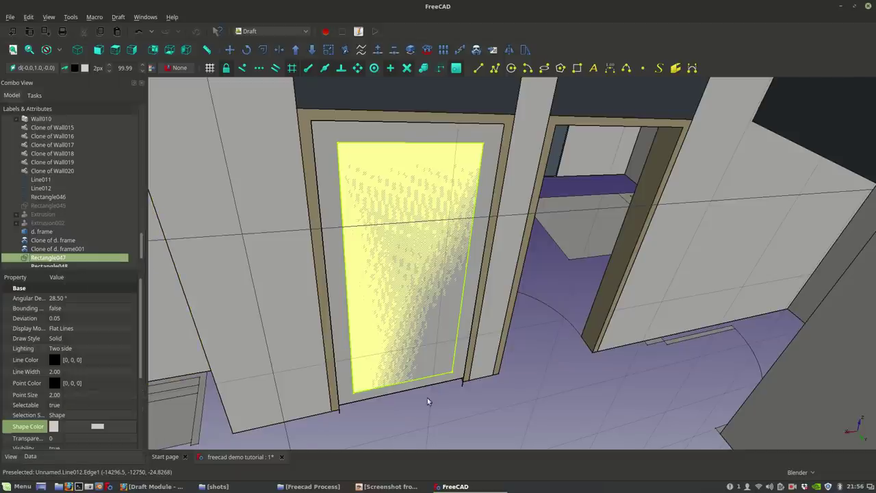
click(462, 430)
Step: Switch to the Arch workbench and create a Panel from the duplicated inner rectangle
scroll(51, 250, down, 1)
click(52, 259)
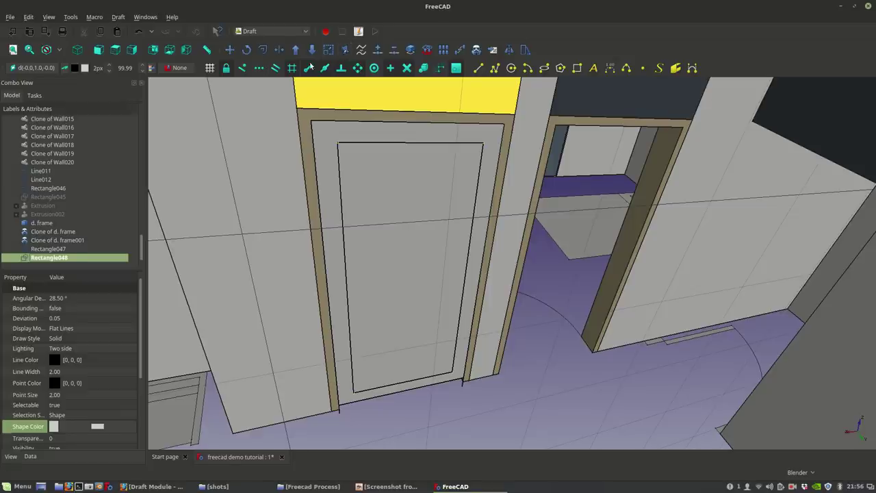
click(299, 31)
click(287, 17)
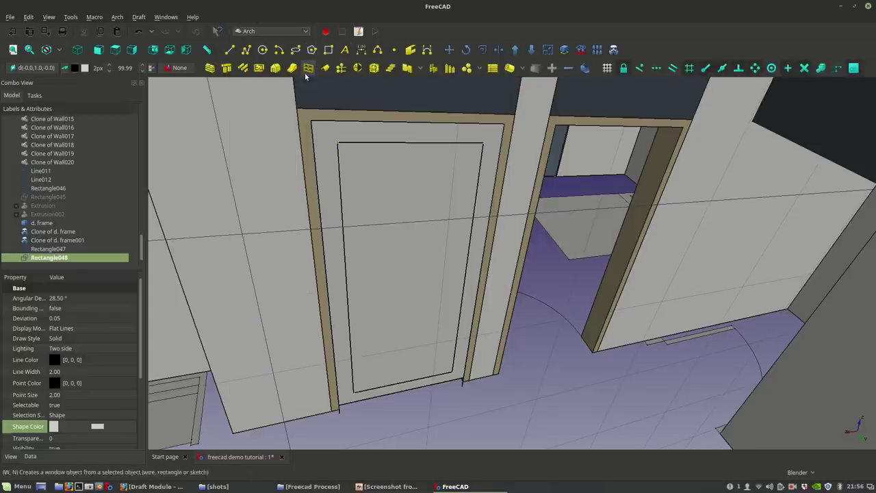
click(407, 69)
Step: Set the thickness of the new door panel to 20 mm
middle_drag(363, 260, 406, 304)
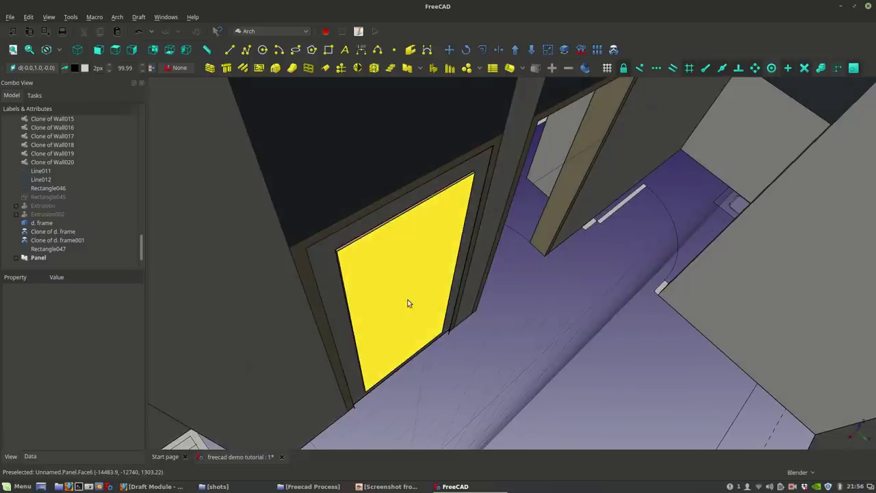
click(349, 287)
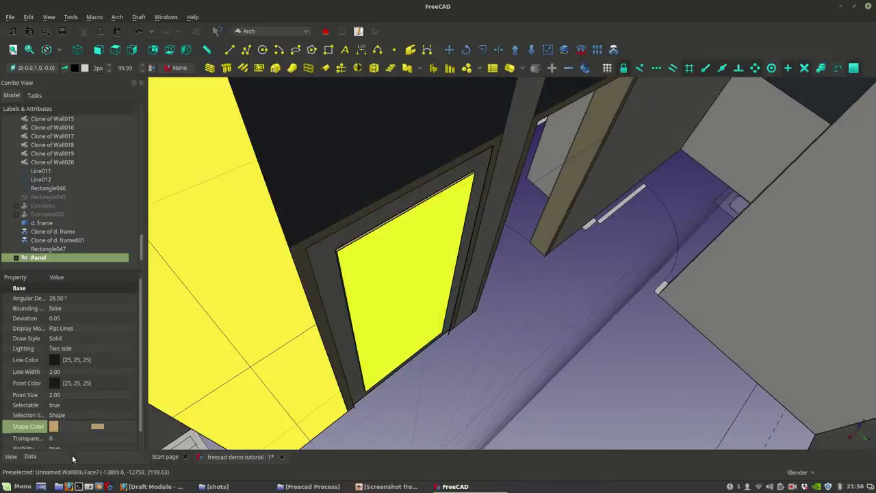
click(31, 457)
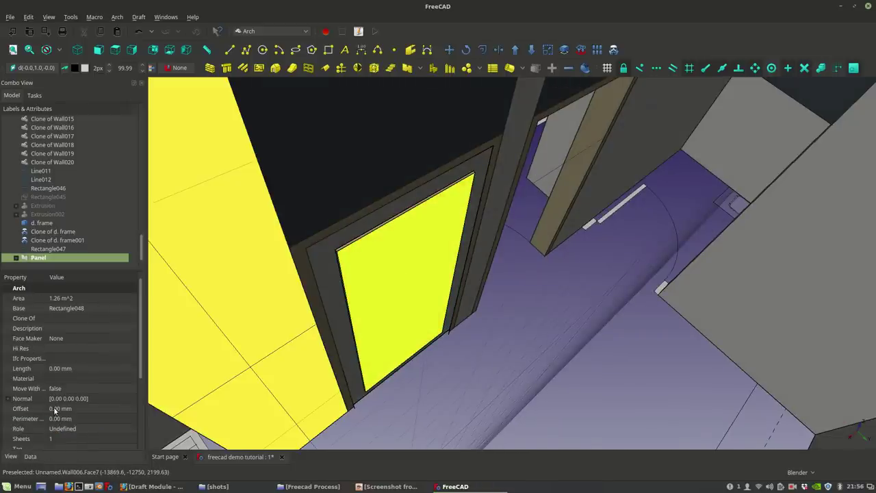
scroll(55, 409, down, 3)
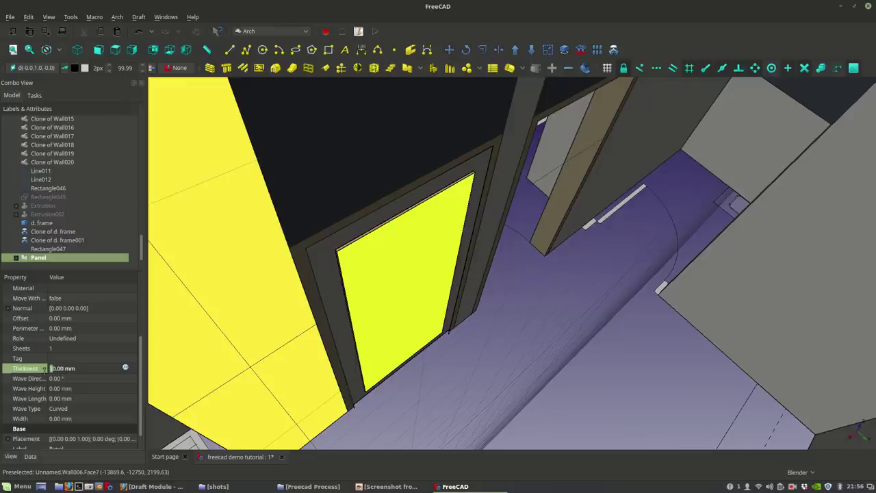
text(3)
click(519, 396)
Step: Downgrade the door panel to a plain solid
middle_drag(552, 317, 383, 271)
click(383, 272)
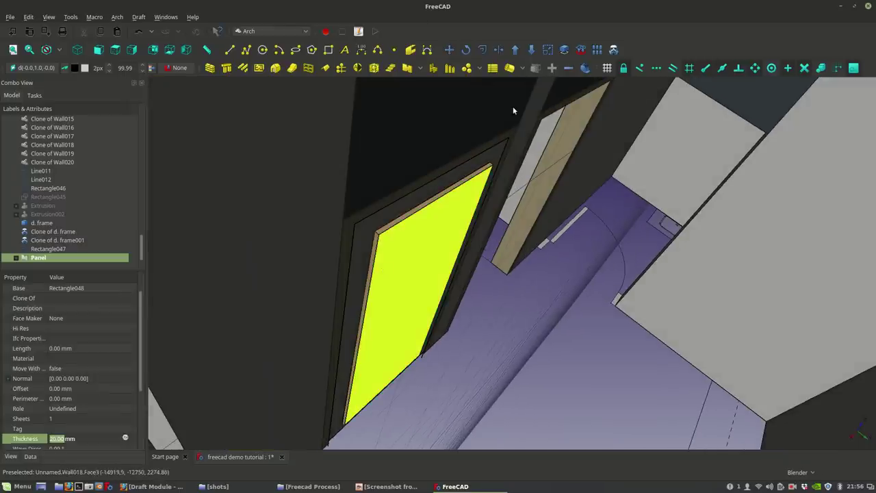
click(532, 49)
click(521, 400)
Step: Give the panel solid a glass look with light cyan shape color (170, 255, 255) and transparency 80
click(375, 265)
click(10, 456)
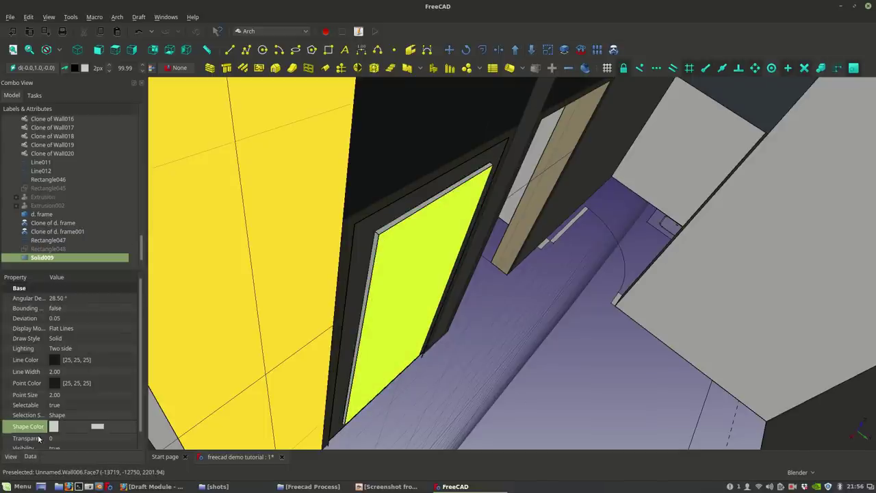
click(113, 425)
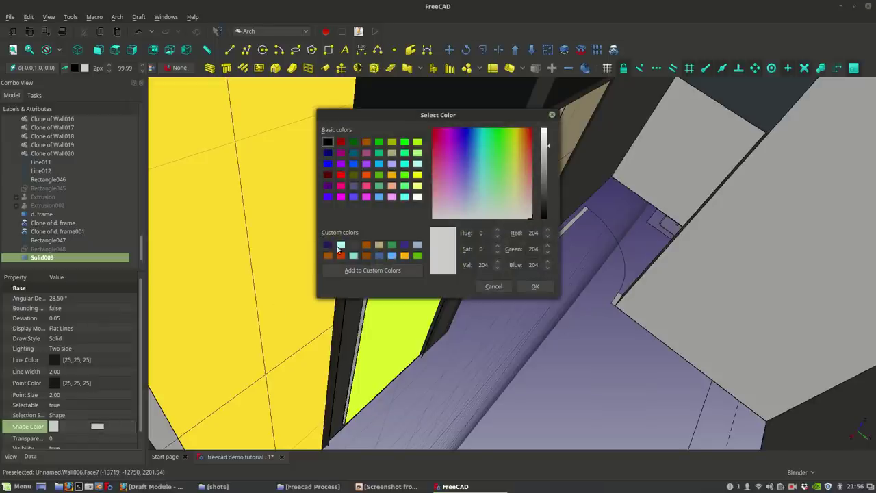
click(535, 286)
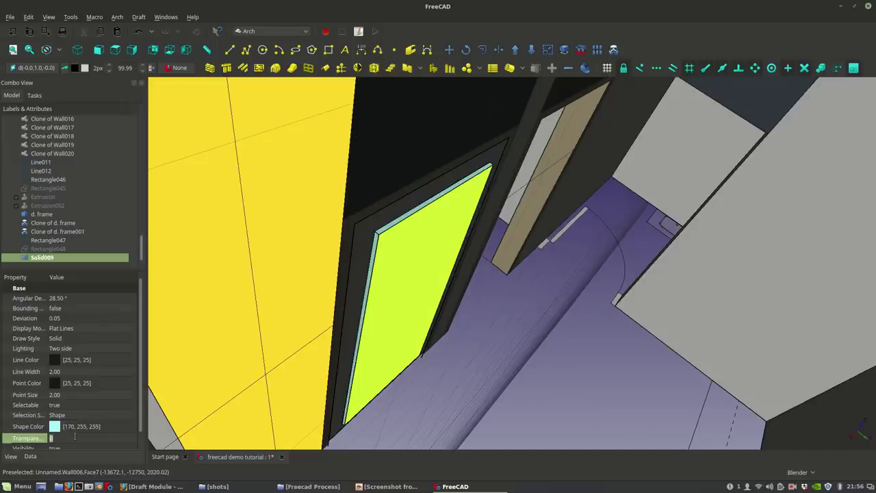
text(80)
click(524, 373)
Step: Hide the glass solid to expose the door rectangles behind it
middle_drag(524, 374, 429, 280)
middle_drag(347, 214, 390, 260)
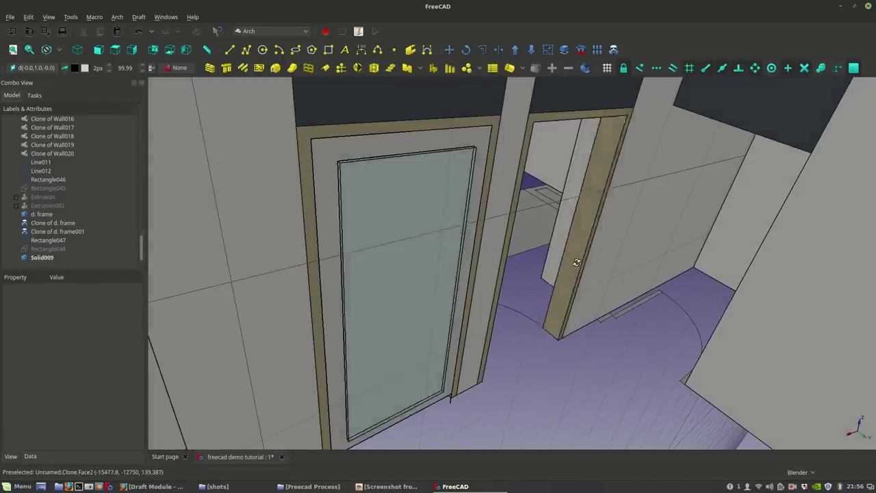
click(399, 268)
click(324, 160)
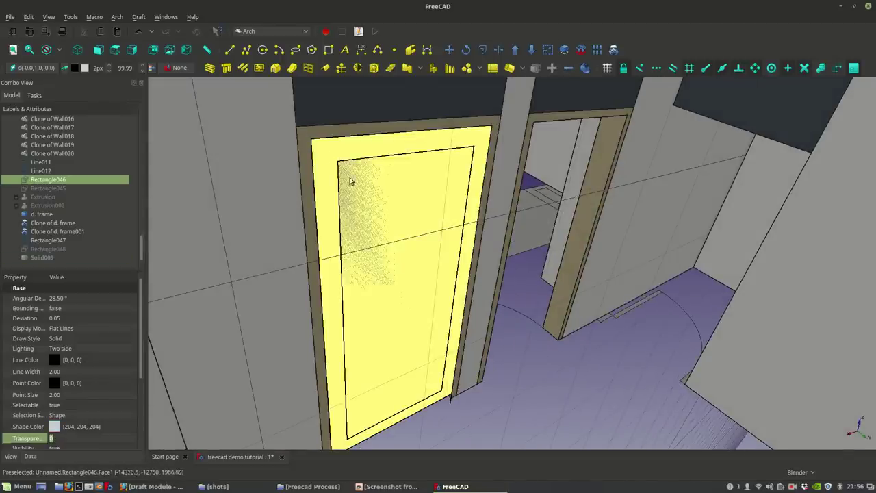
Step: Delete the short leftover guide line at the foot of the door frame nearest the adjacent doorway
middle_drag(557, 334, 525, 206)
scroll(509, 274, up, 2)
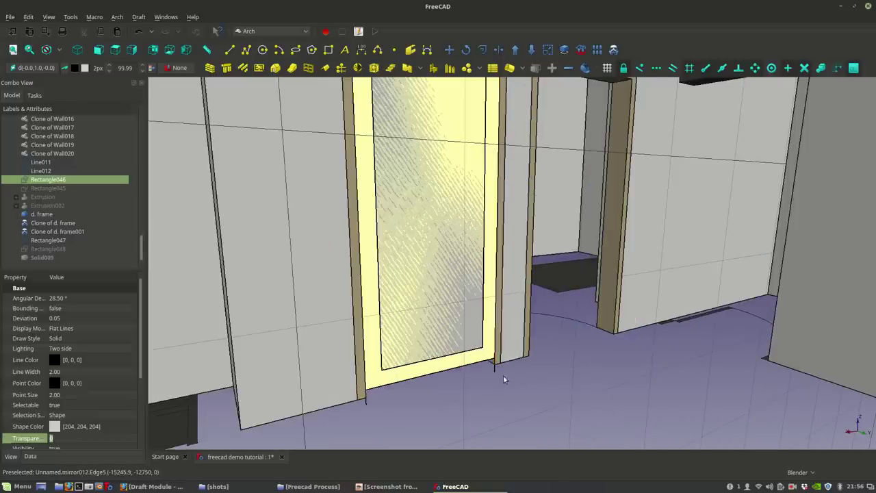
middle_drag(503, 375, 497, 347)
middle_drag(465, 278, 454, 312)
scroll(454, 311, up, 2)
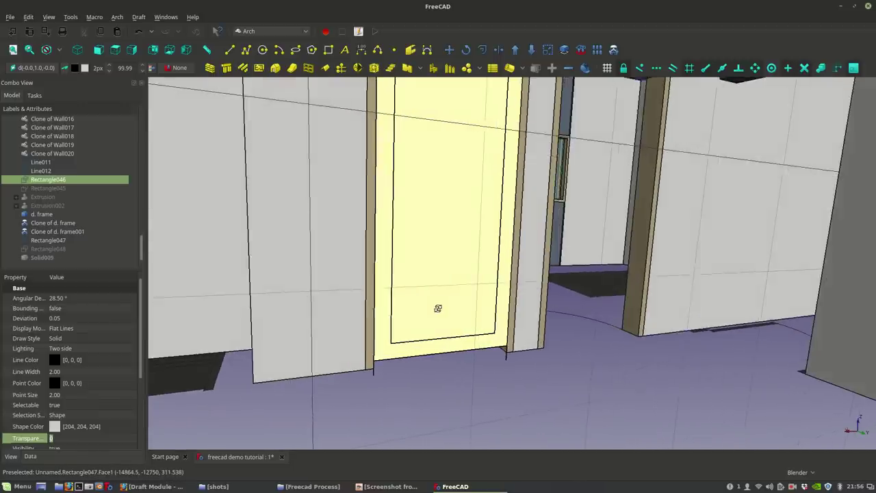
scroll(507, 359, up, 3)
click(505, 355)
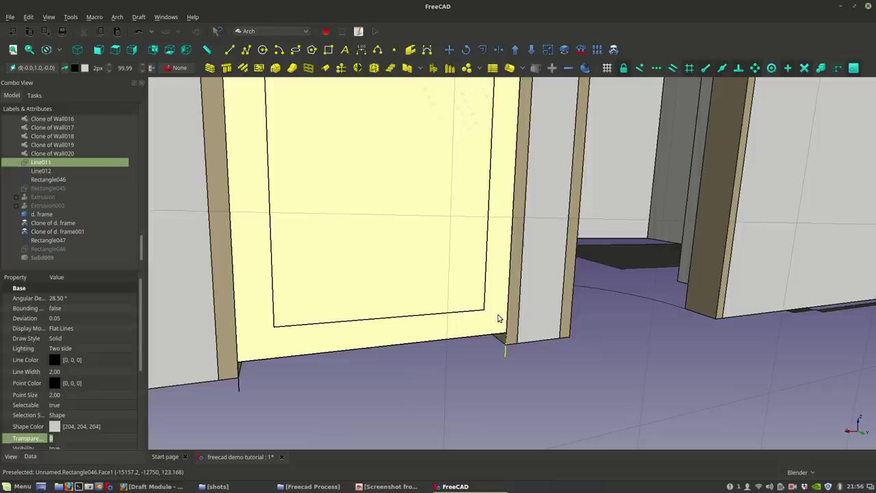
key(Delete)
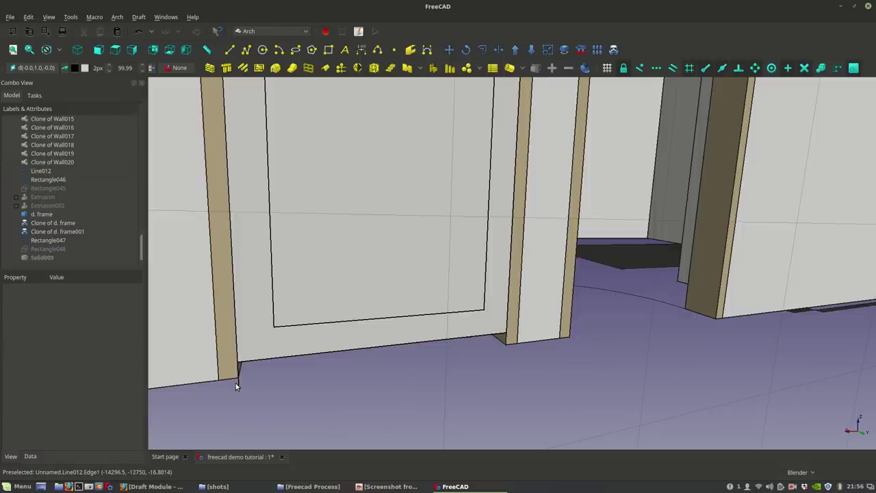
Step: Delete the remaining guide line (Line012) at the foot of the door frame
click(238, 385)
key(Delete)
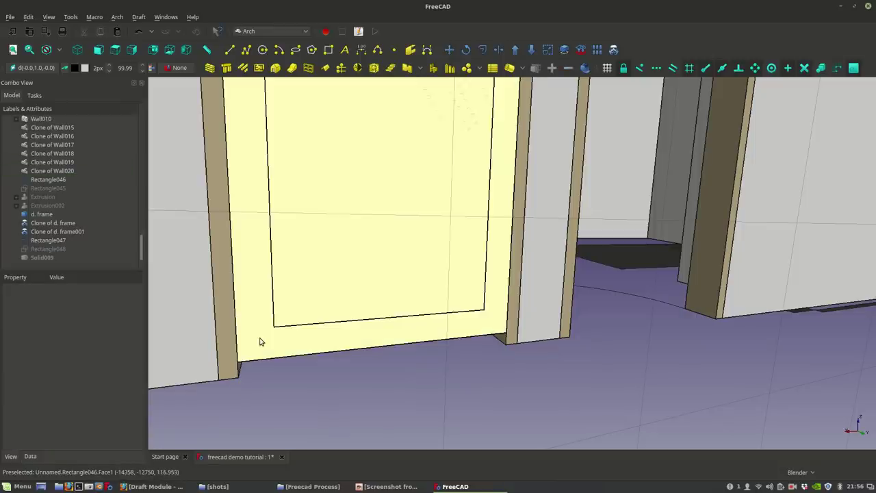
Step: Edit the outer door rectangle so its corners snap to the frame's inner foot corner and opposite inner top corner
click(260, 341)
click(265, 32)
click(260, 68)
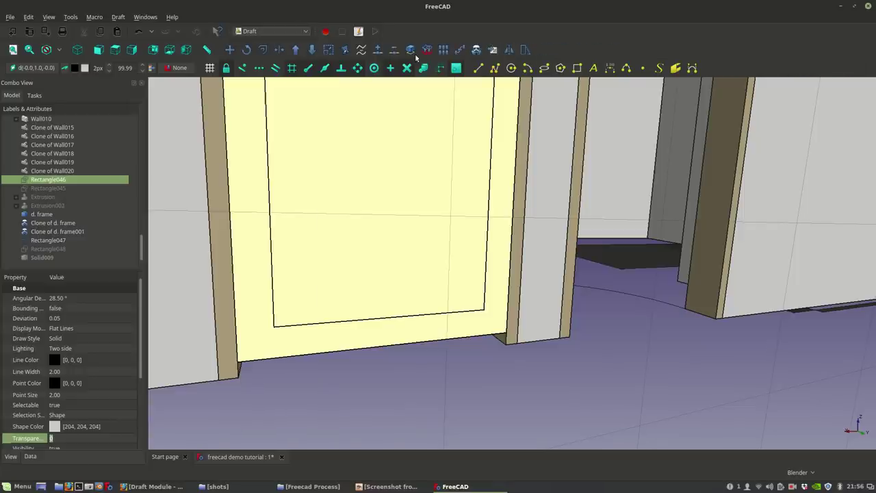
click(345, 49)
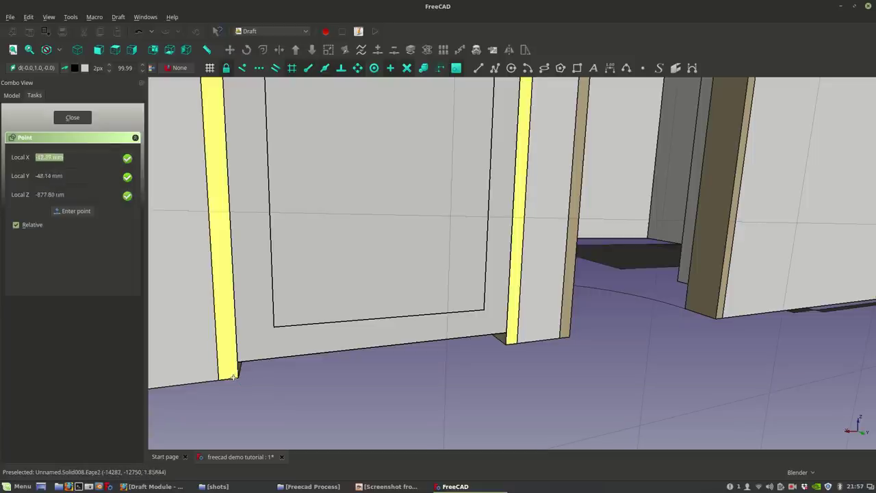
shift+click(238, 377)
scroll(368, 319, down, 5)
middle_drag(368, 319, 391, 356)
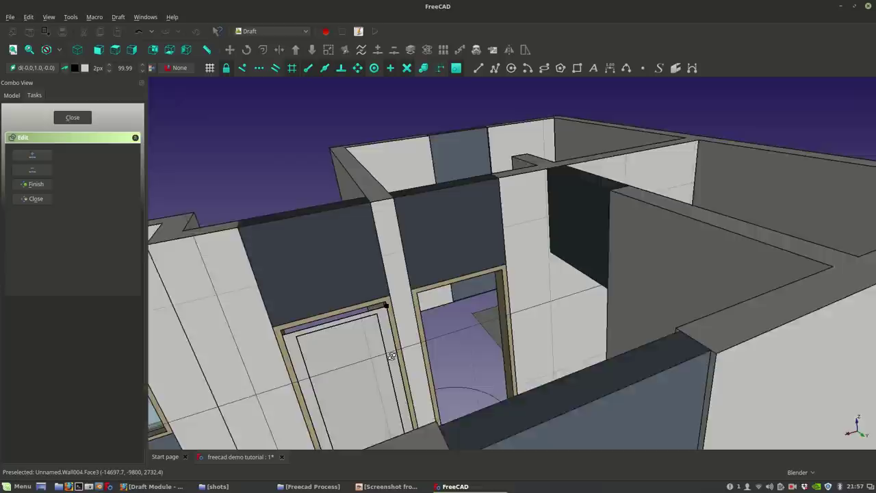
scroll(387, 308, up, 5)
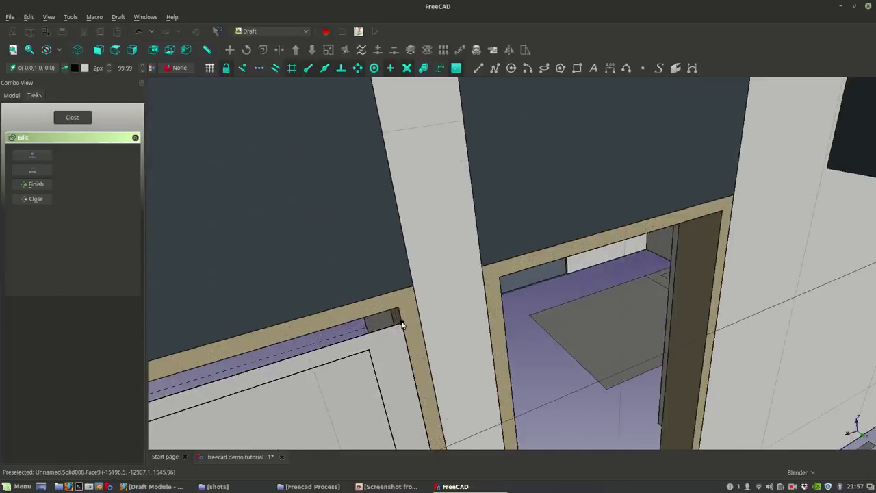
click(401, 322)
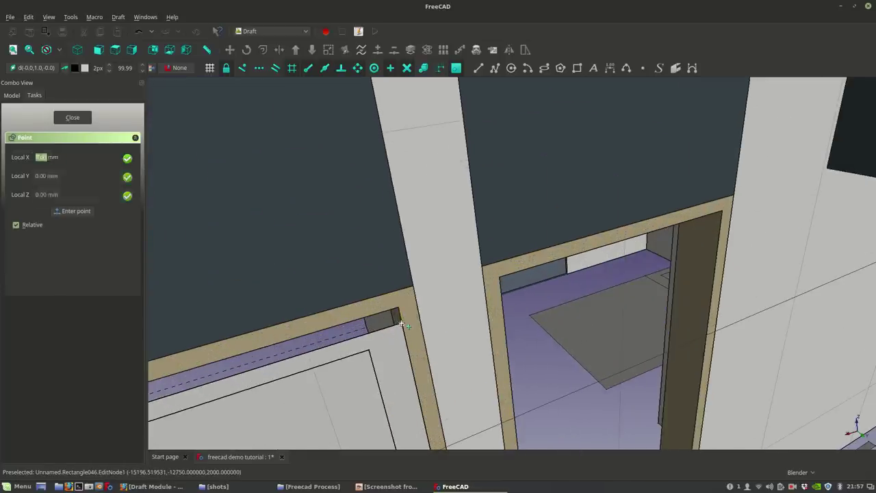
click(398, 311)
middle_drag(404, 326, 63, 176)
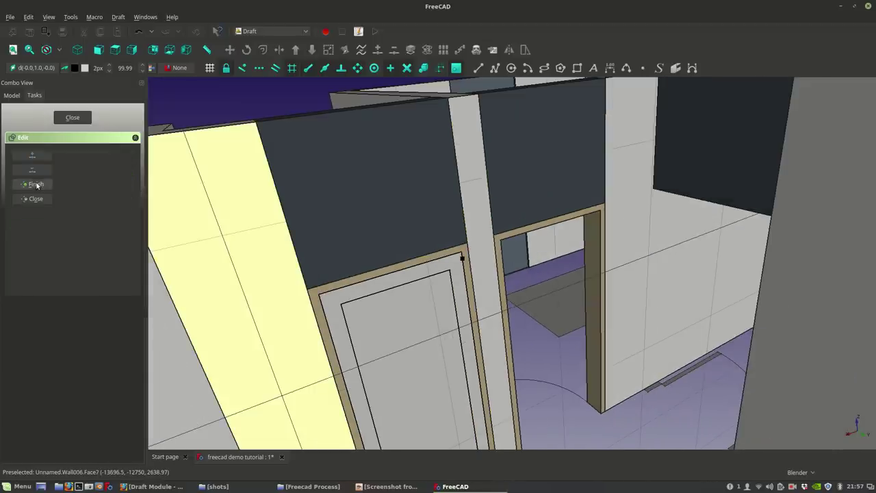
click(36, 185)
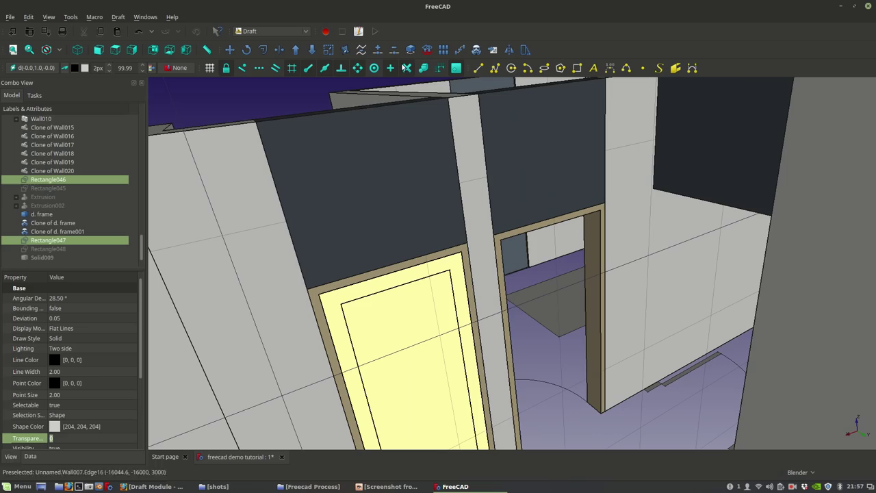
Step: Subtract the inner door rectangle from the outer one to leave a frame-shaped face
click(310, 54)
middle_drag(364, 177, 476, 195)
middle_drag(804, 321, 488, 339)
scroll(574, 257, up, 5)
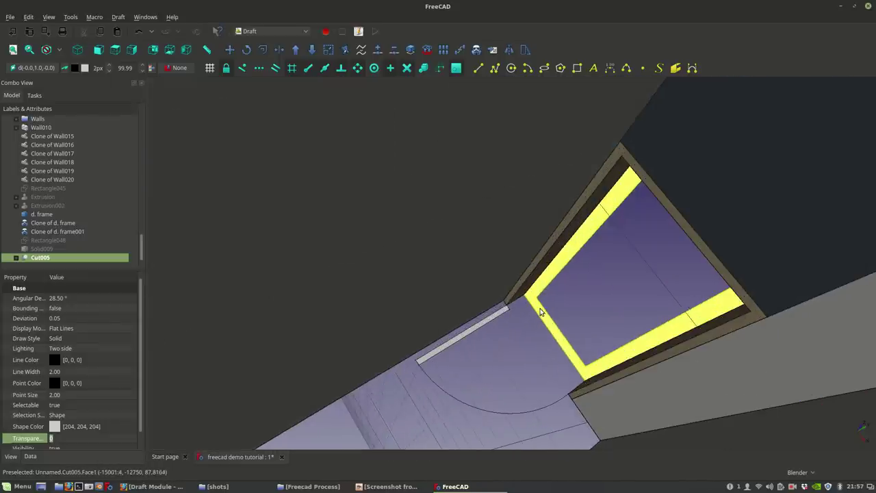
Step: Create an Arch panel from the frame-shaped cut face and set its thickness to 50 mm
click(549, 350)
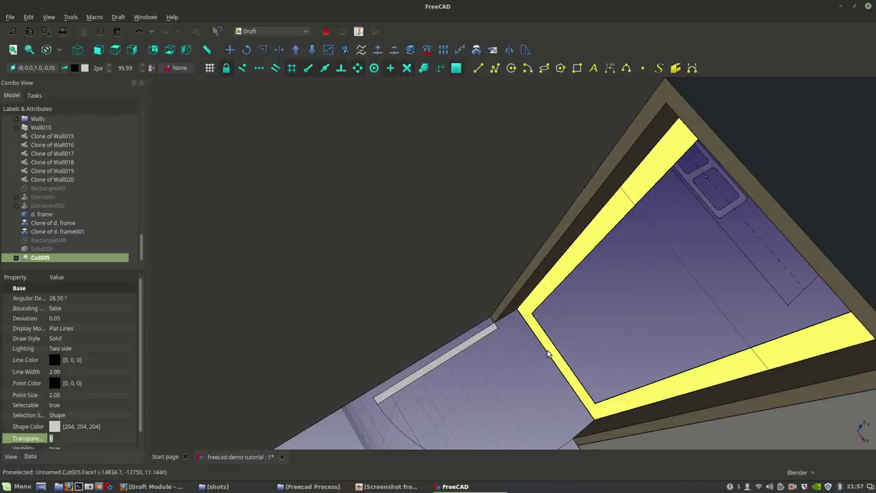
click(308, 27)
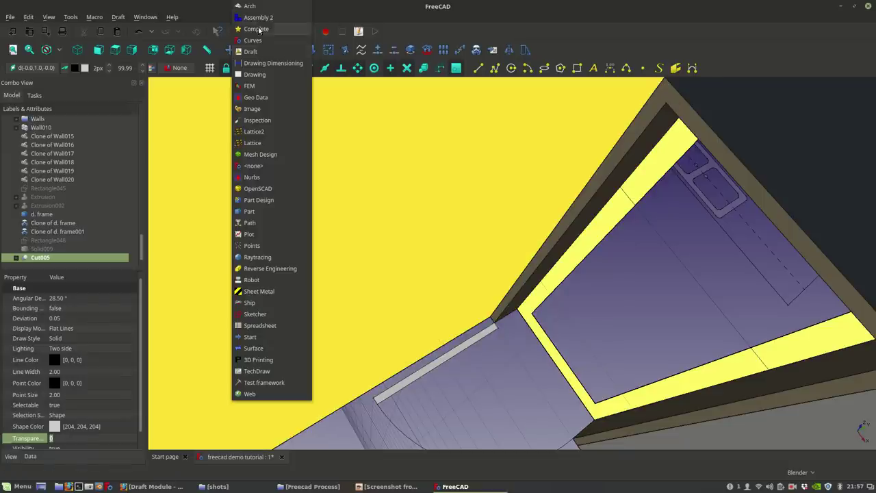
click(258, 6)
click(405, 70)
middle_drag(499, 180, 479, 226)
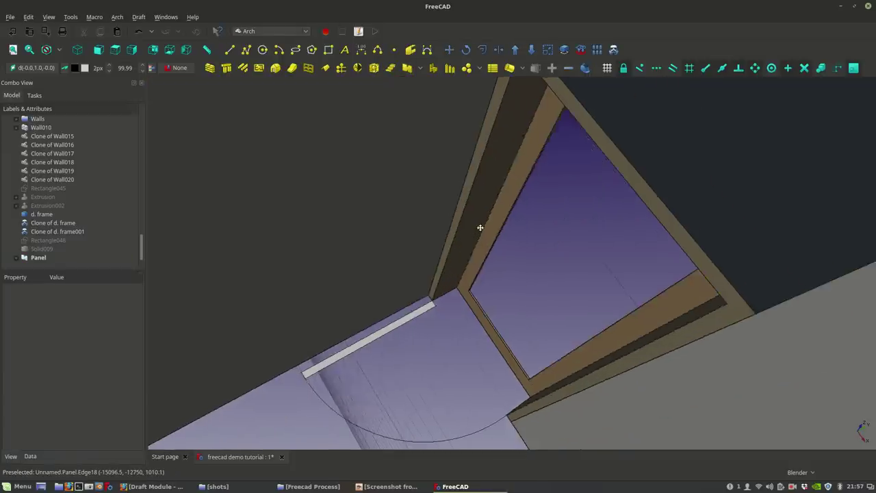
scroll(469, 298, up, 3)
click(469, 317)
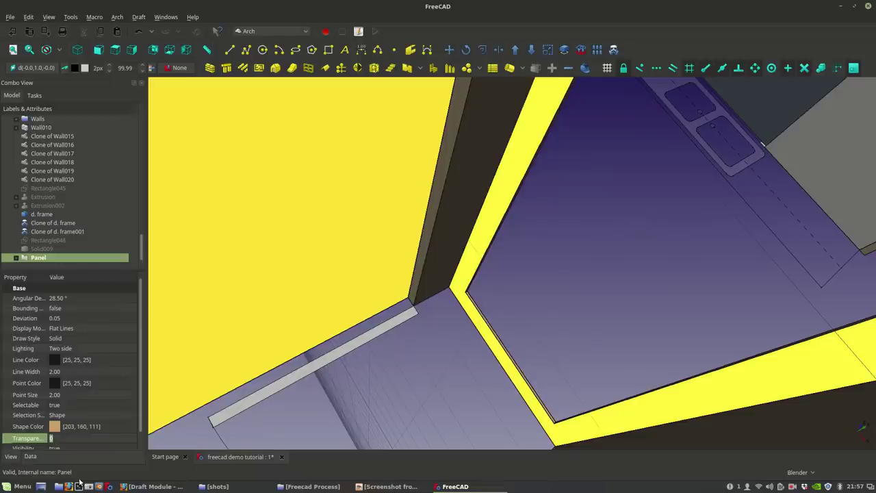
click(34, 455)
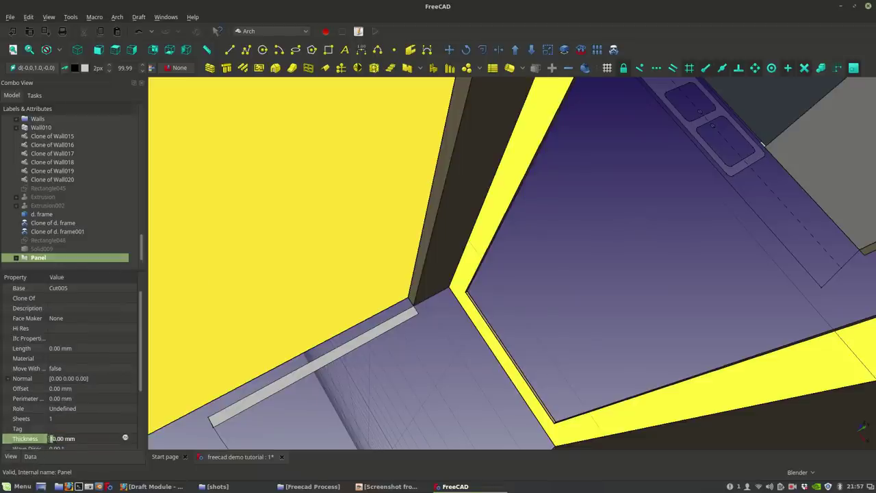
key(Return)
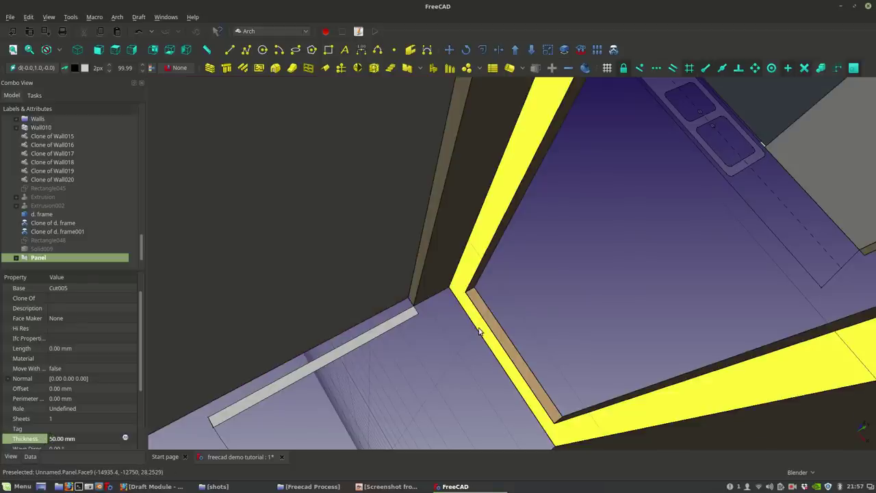
Step: Show the hidden glass solid again and downgrade the door frame panel to a plain solid
middle_drag(481, 331, 399, 316)
click(51, 249)
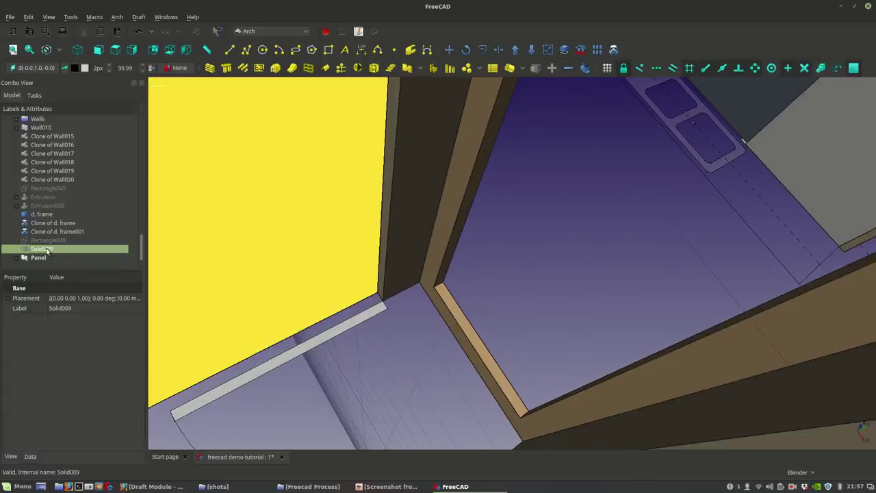
click(449, 205)
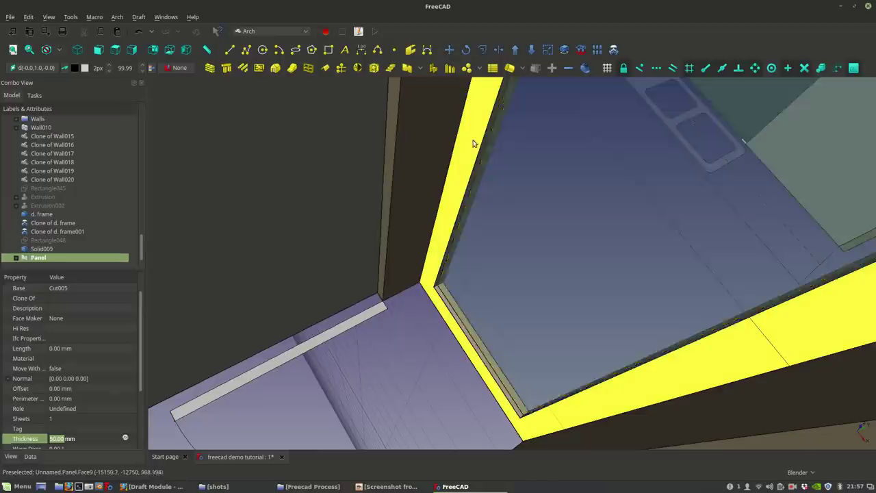
click(531, 50)
Step: Rename the solid made from the door panel as "g. frame"
click(32, 264)
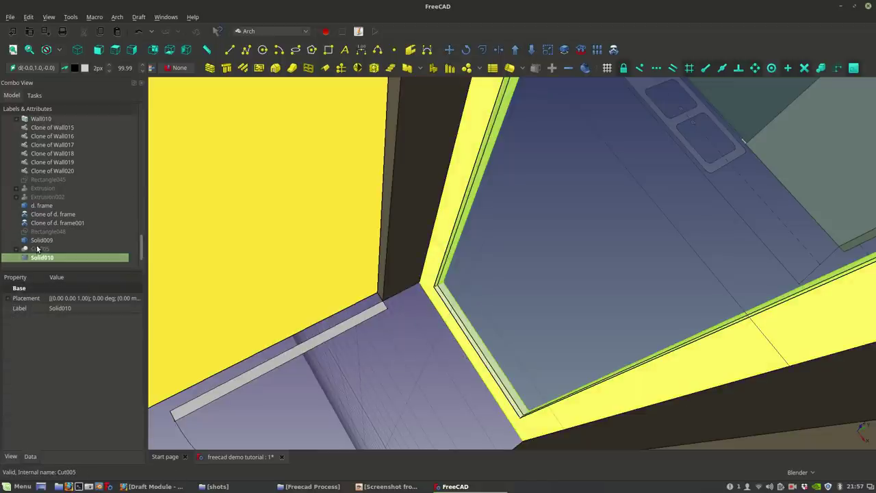
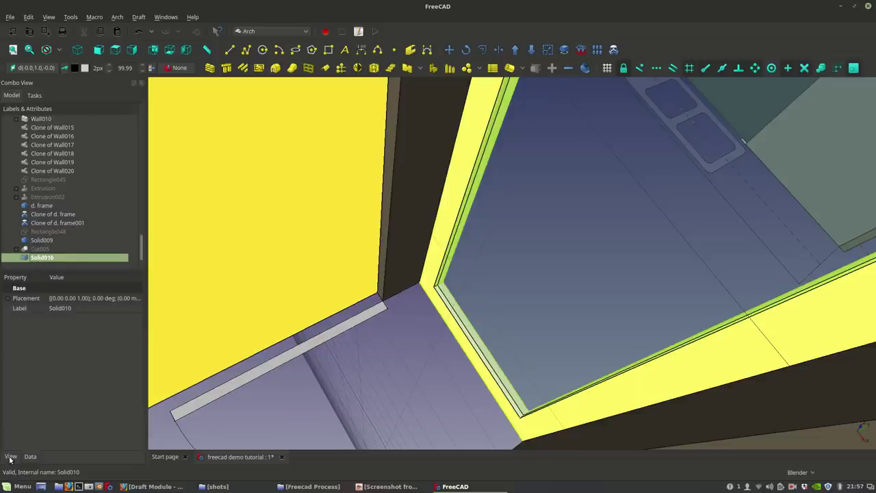
click(10, 456)
right_click(50, 257)
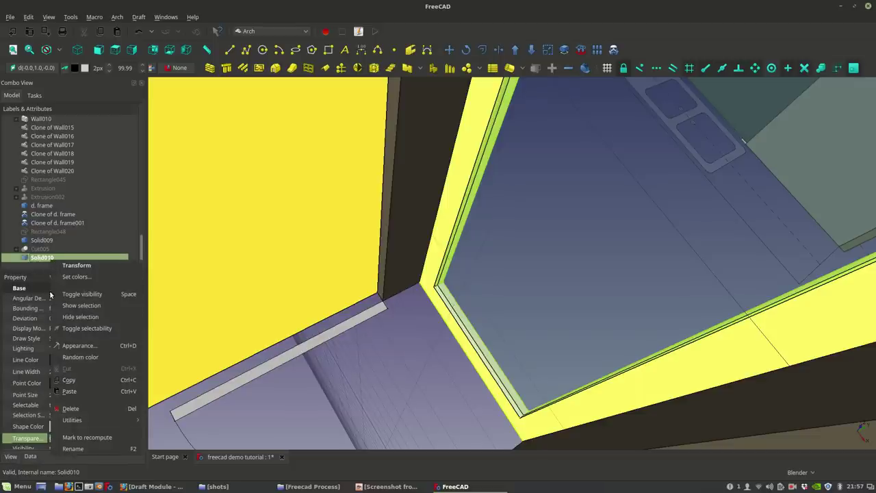
click(65, 448)
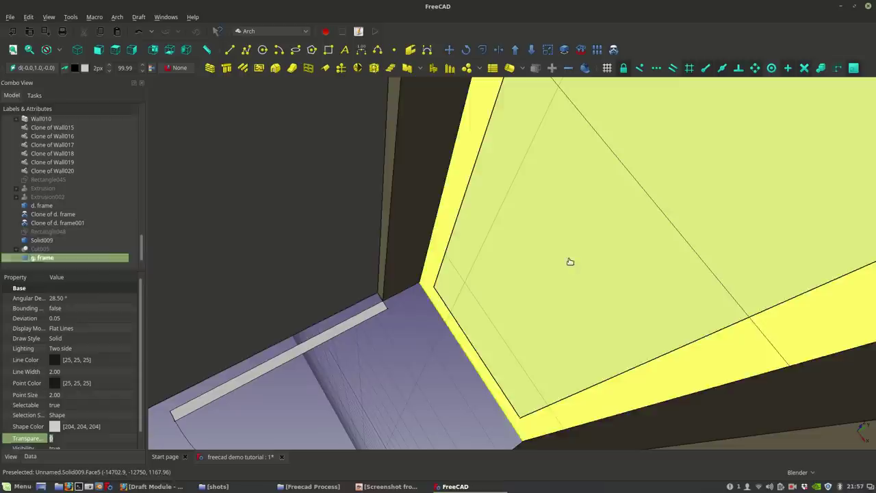
Step: Rename the transparent glass solid as "d. glass"
click(566, 260)
right_click(63, 243)
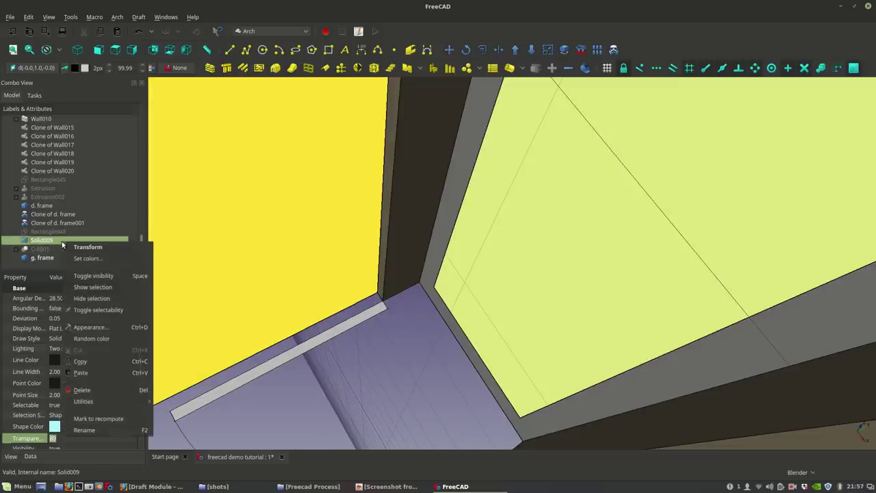
click(92, 432)
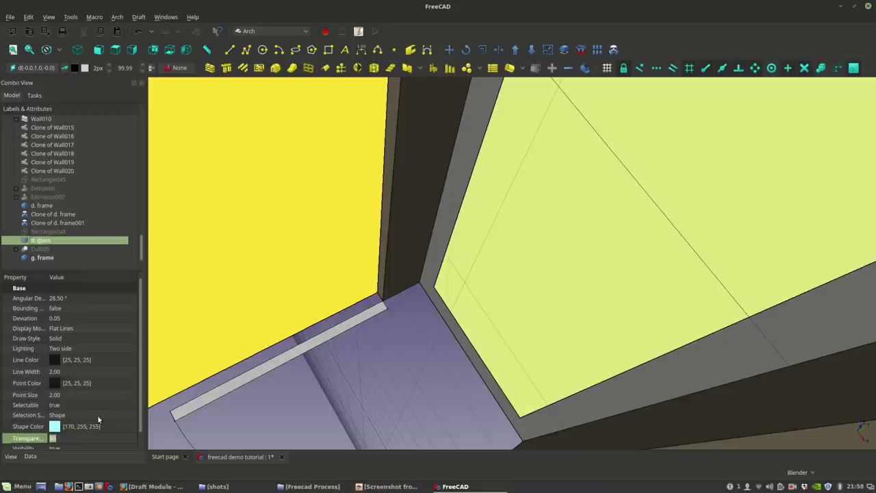
Step: Give the g. frame solid a tan shape color
click(118, 258)
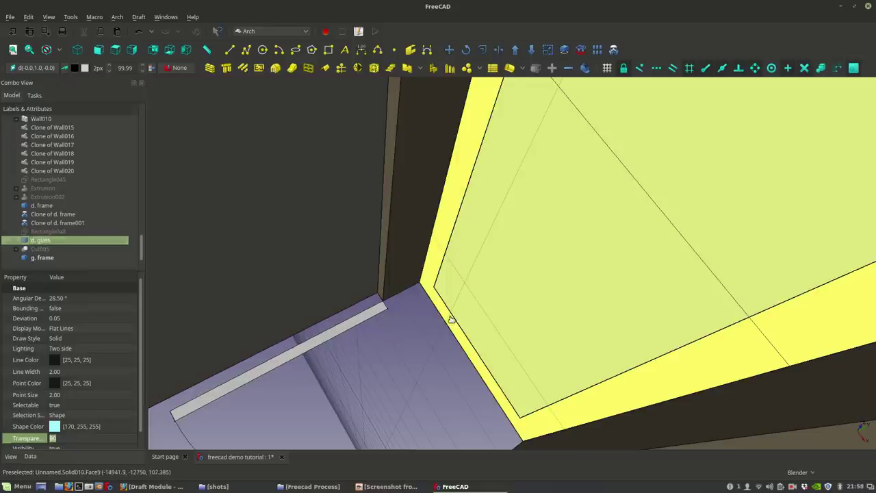
click(119, 424)
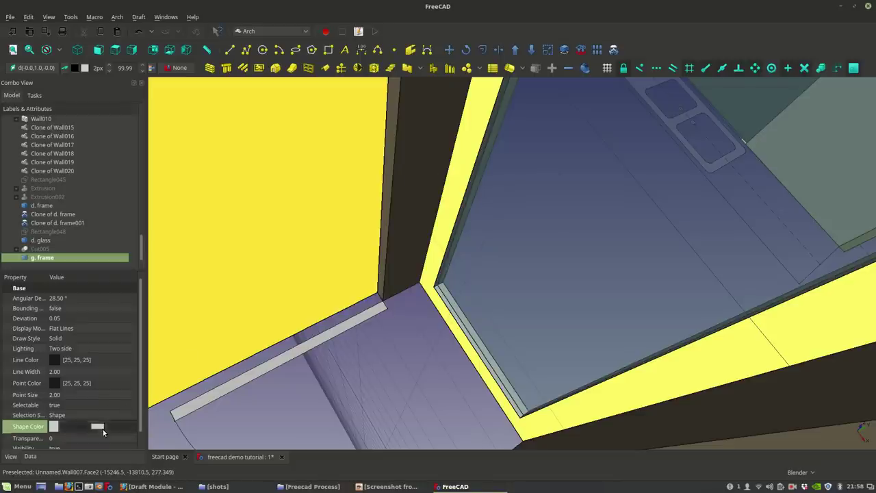
click(97, 427)
click(379, 245)
click(536, 290)
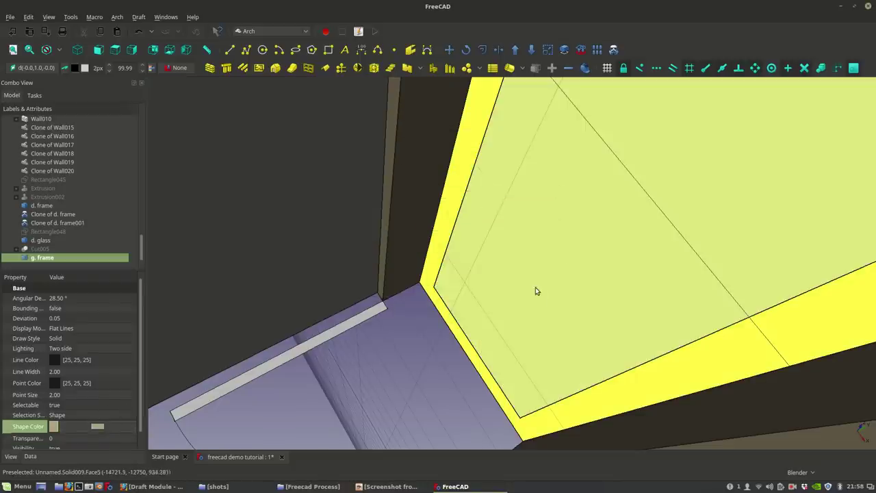
click(387, 375)
Step: Save the house document
middle_drag(571, 349, 216, 121)
click(10, 16)
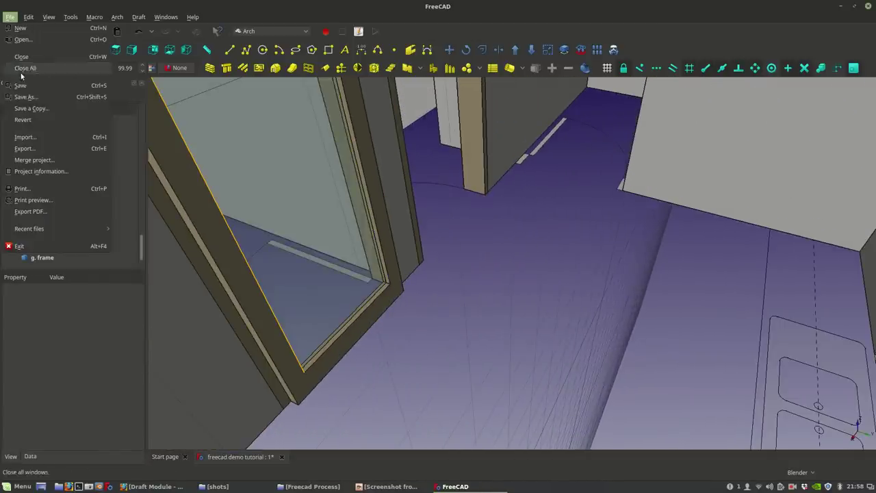
click(21, 85)
Step: Align the working plane to the upward inner face of g. frame's bottom rail
scroll(379, 297, up, 3)
middle_drag(372, 299, 430, 303)
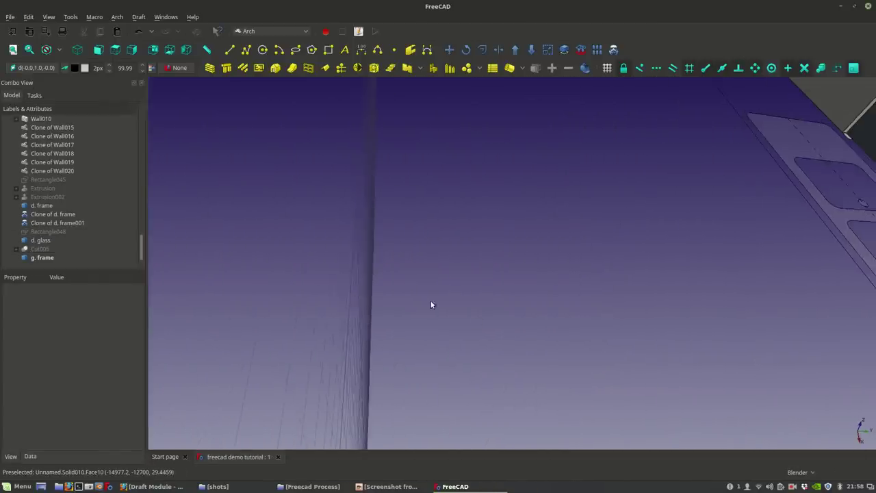
scroll(482, 301, down, 2)
scroll(353, 313, down, 3)
mouse_move(353, 313)
middle_down()
mouse_move(407, 356)
mouse_move(314, 353)
mouse_move(206, 206)
middle_up()
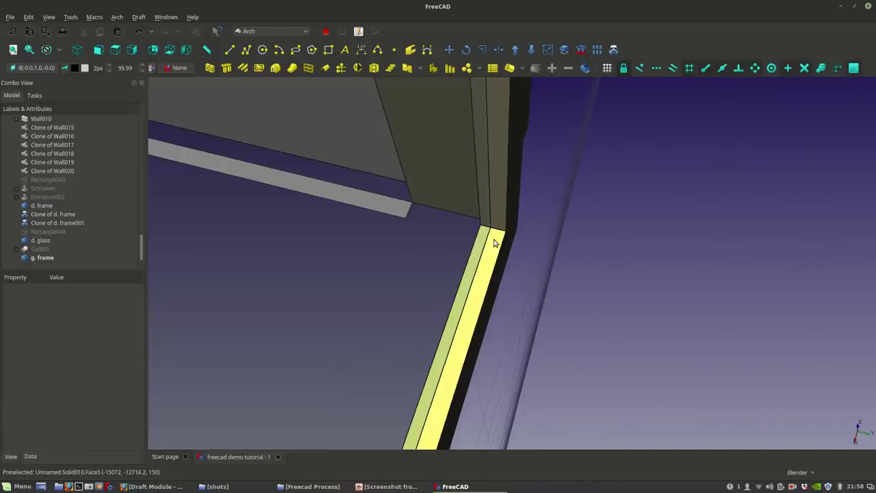
click(496, 241)
click(33, 70)
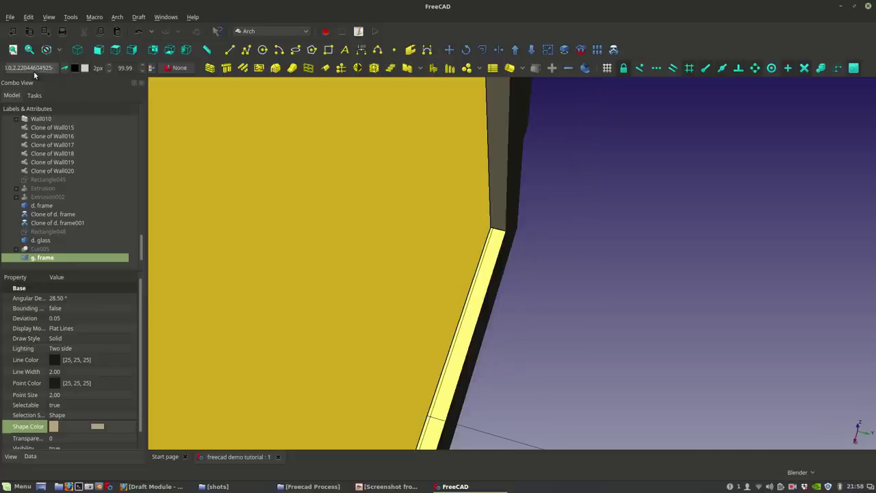
Step: Switch the model display to wireframe
click(60, 49)
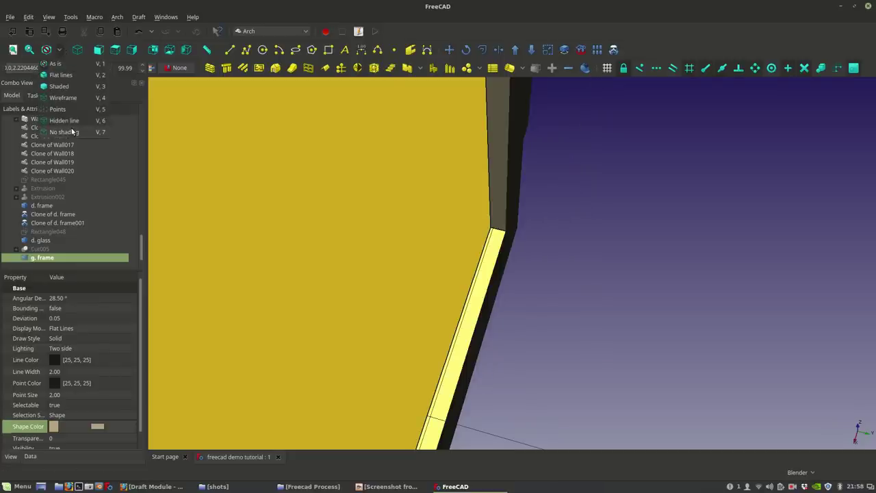
click(52, 95)
middle_drag(550, 236, 546, 235)
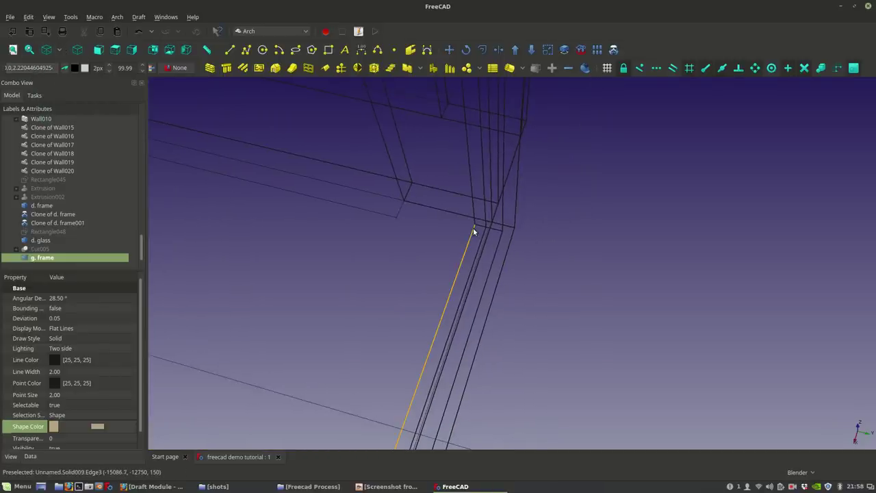
Step: Move the d. glass panel straight out of g. frame along local X, about 0.25 m from its bottom corner edge's midpoint
click(474, 232)
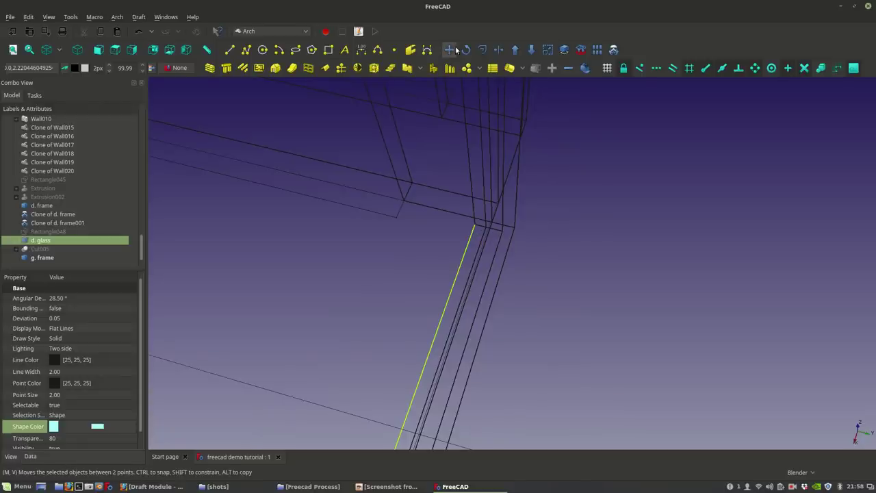
click(453, 51)
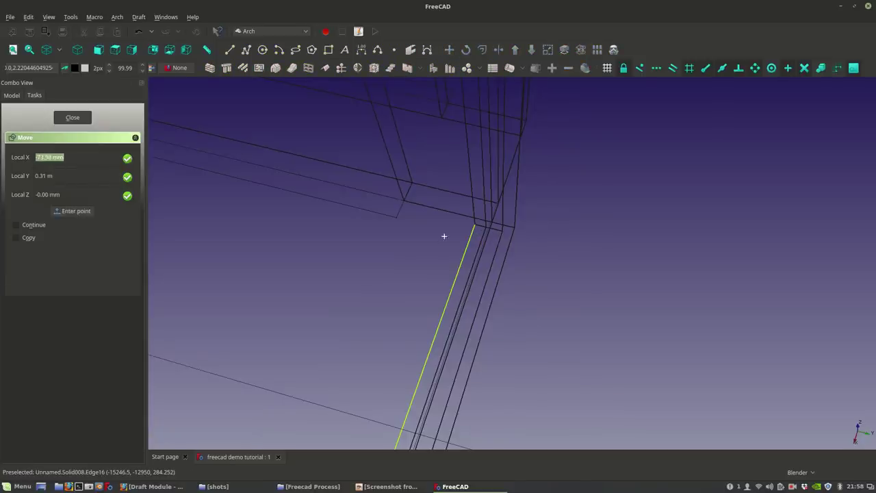
click(481, 228)
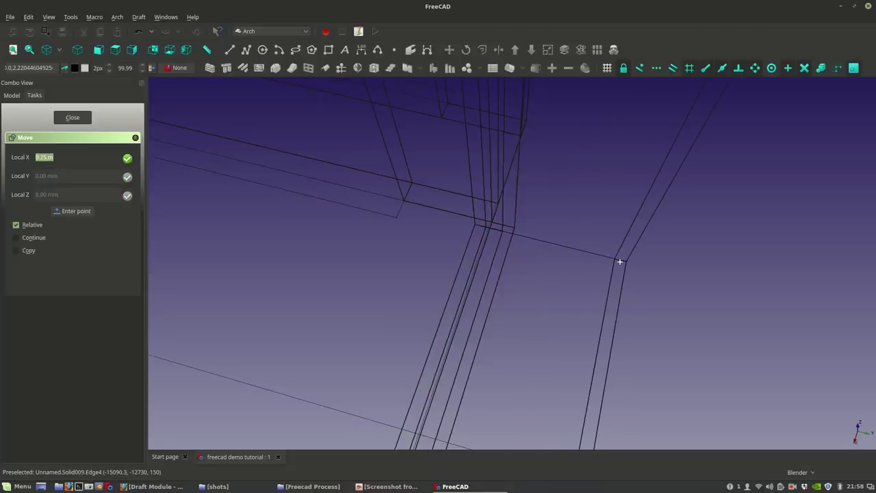
click(617, 260)
click(530, 249)
Step: Move d. glass back along local X so the midpoint of its bottom end edge meets the midpoint of g. frame's inner bottom edge
middle_drag(529, 250, 643, 284)
middle_drag(322, 299, 572, 171)
middle_drag(391, 267, 394, 346)
shift+middle_drag(414, 185, 408, 280)
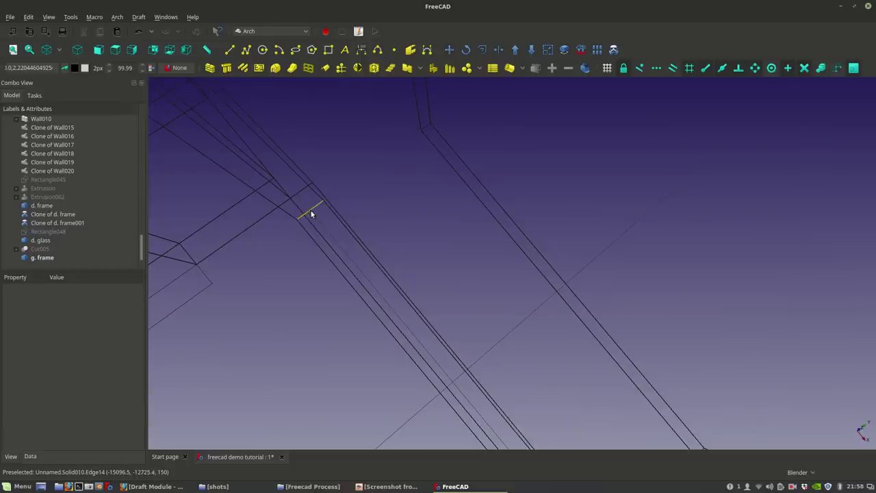
click(429, 142)
click(449, 48)
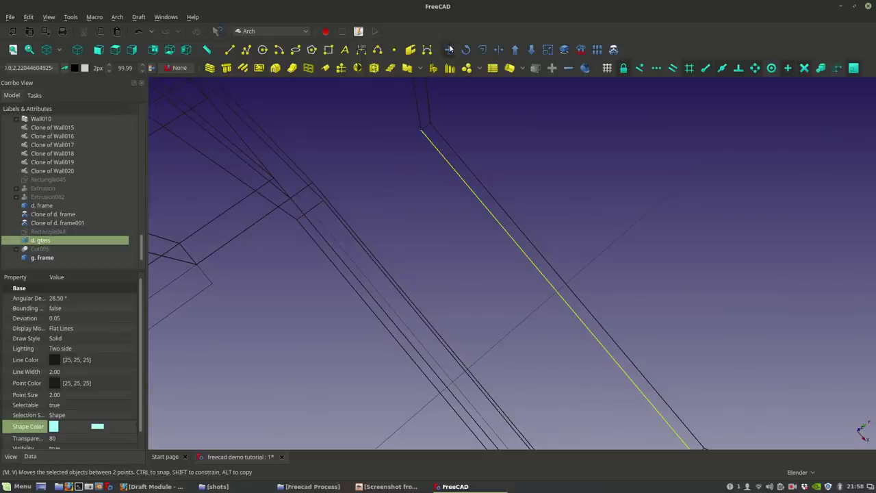
click(426, 125)
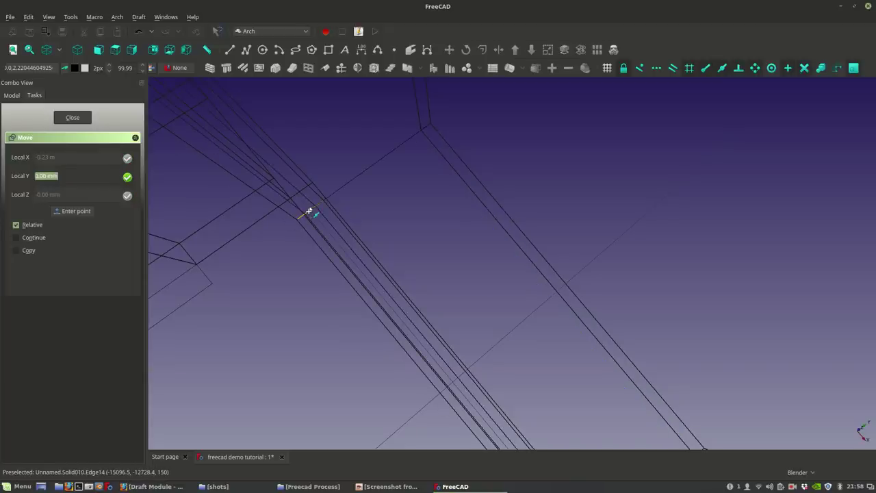
click(308, 212)
Step: Switch the model display from wireframe back to solid faces with visible edges
scroll(311, 277, down, 5)
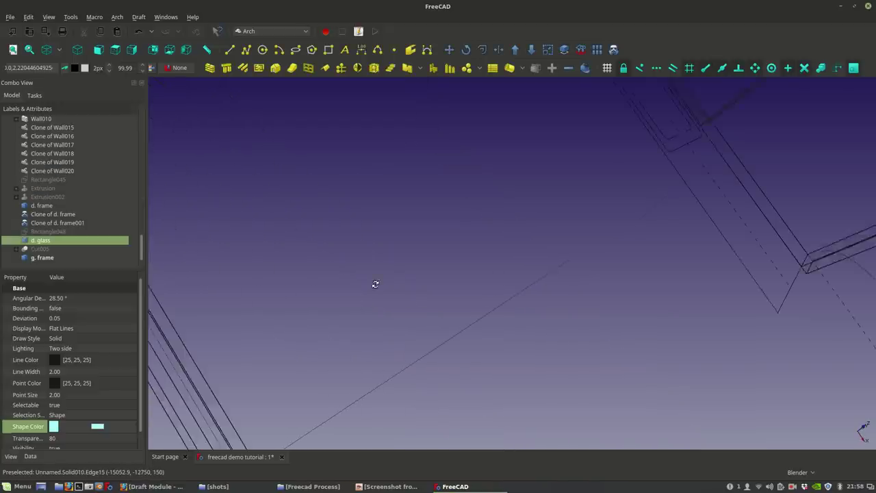
middle_drag(456, 348, 273, 315)
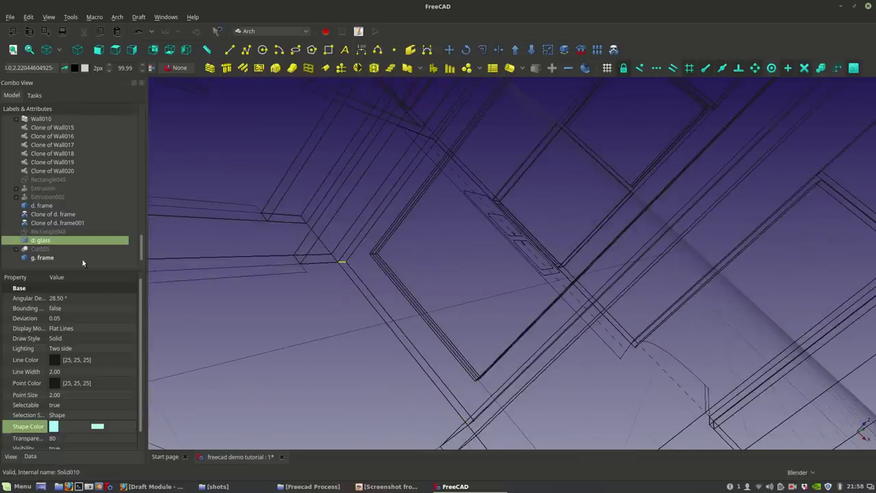
click(60, 49)
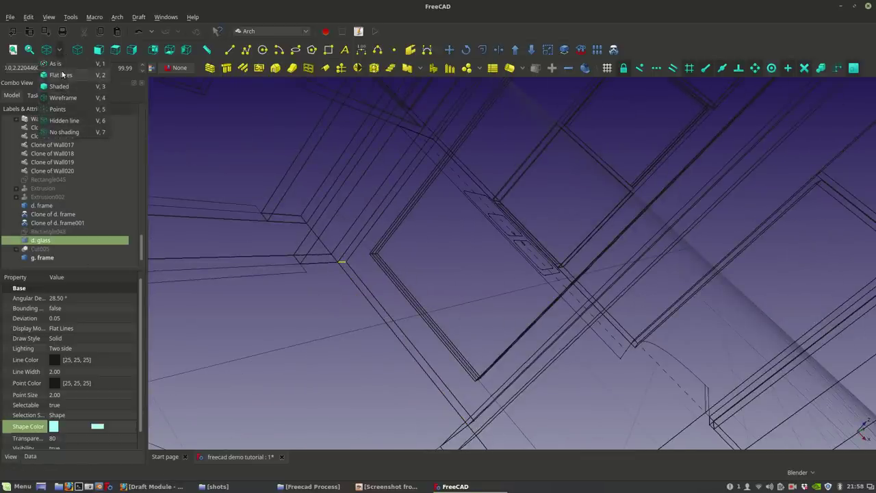
click(61, 86)
mouse_move(336, 245)
middle_down()
mouse_move(330, 280)
mouse_move(319, 248)
mouse_move(326, 260)
mouse_move(531, 224)
mouse_move(479, 206)
mouse_move(408, 205)
mouse_move(369, 219)
mouse_move(353, 241)
middle_up()
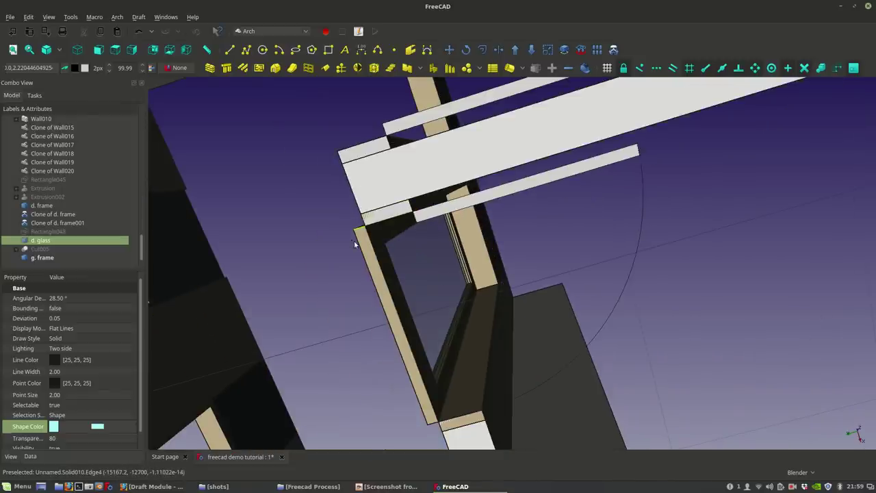
Step: Move g. frame and d. glass together from the midpoint of g. frame's bottom end edge to the midpoint of the surrounding door frame's depth
click(354, 240)
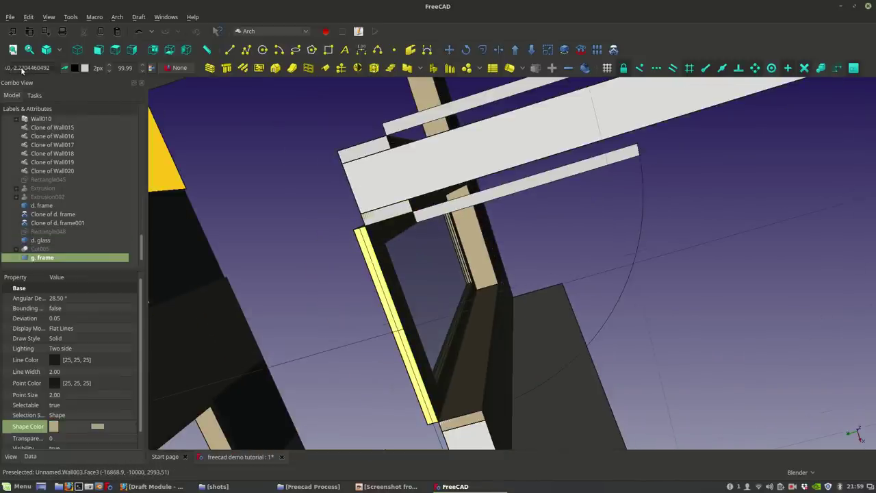
scroll(342, 249, up, 5)
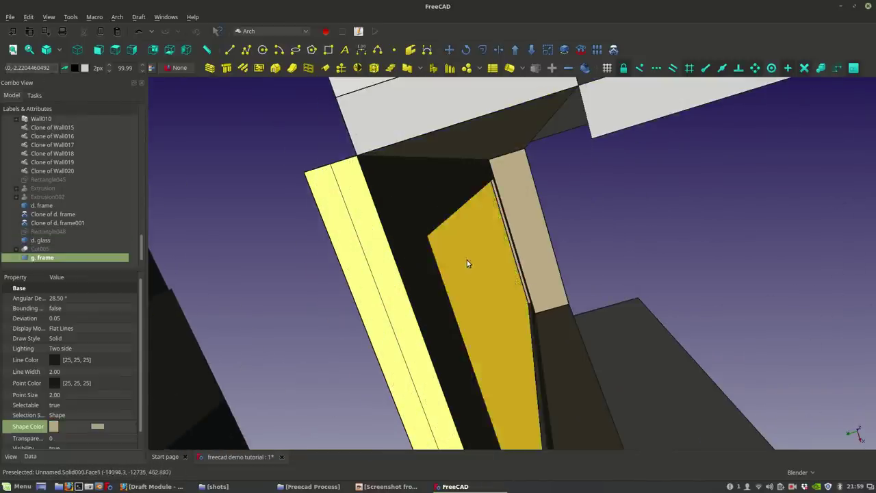
click(467, 260)
ctrl+click(364, 218)
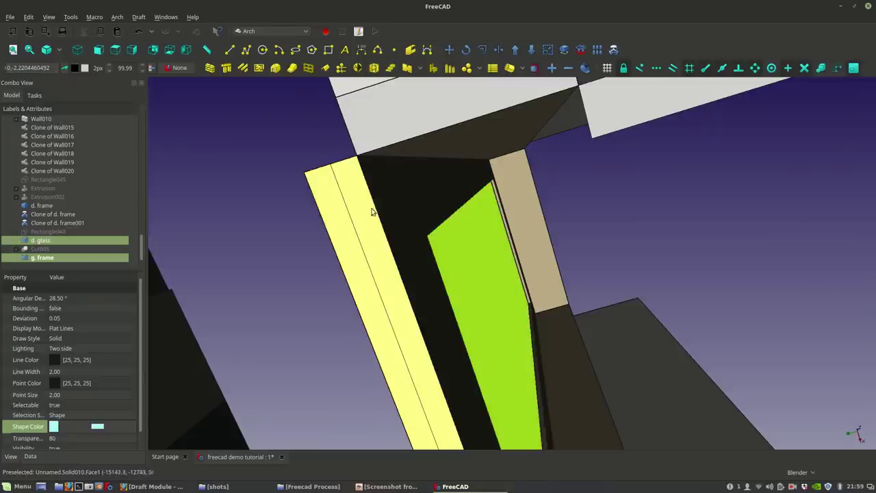
click(449, 50)
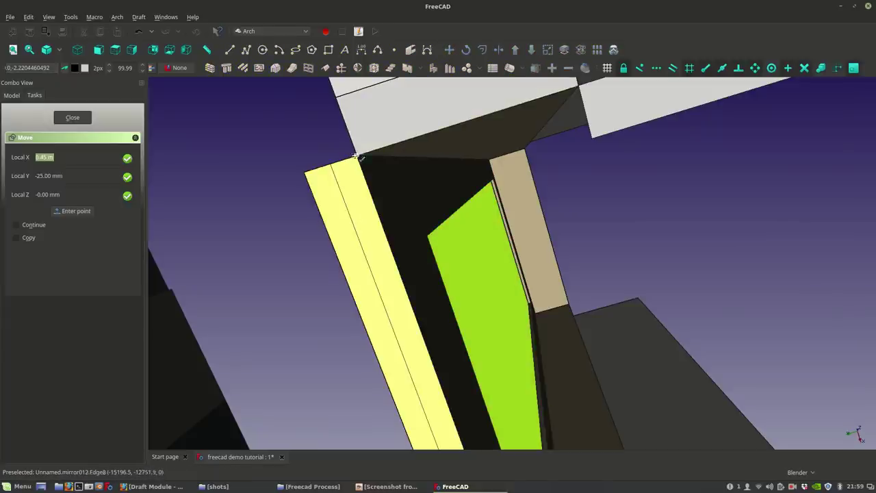
click(331, 166)
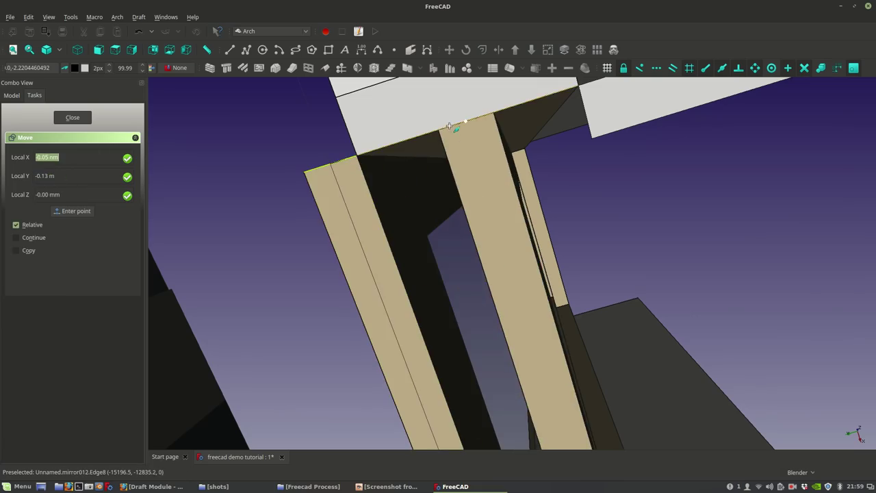
click(449, 127)
Step: Copy g. frame and d. glass into the adjacent doorway, using matching bottom corners of the two tan door frames as reference points
scroll(449, 127, down, 5)
middle_drag(449, 128, 568, 363)
scroll(462, 358, up, 3)
middle_drag(462, 359, 424, 335)
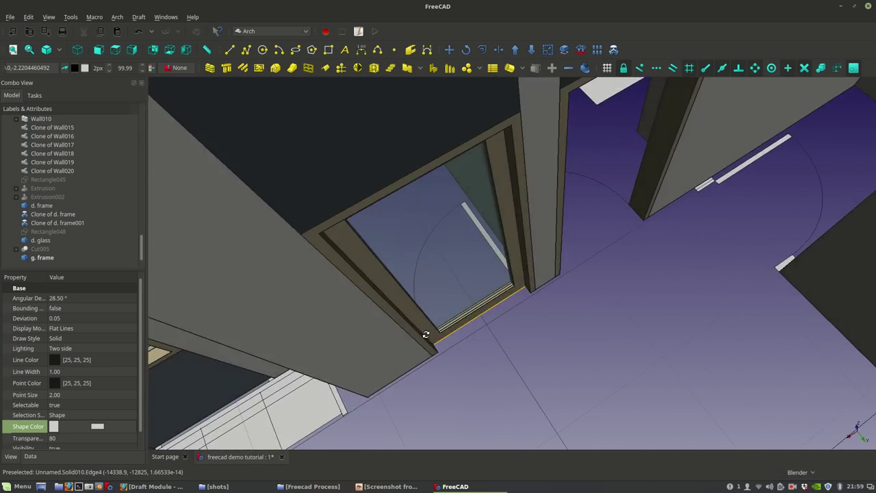
scroll(482, 286, up, 2)
click(480, 287)
ctrl+click(501, 313)
middle_drag(635, 303, 225, 314)
click(449, 49)
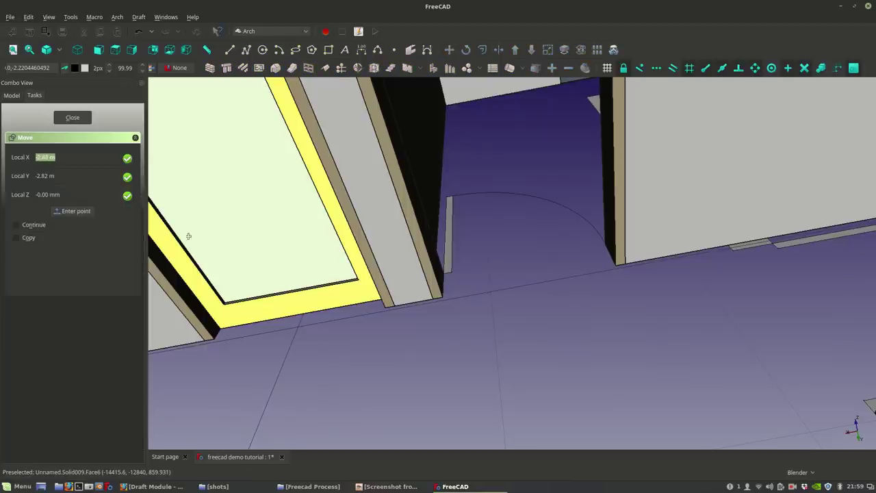
click(16, 237)
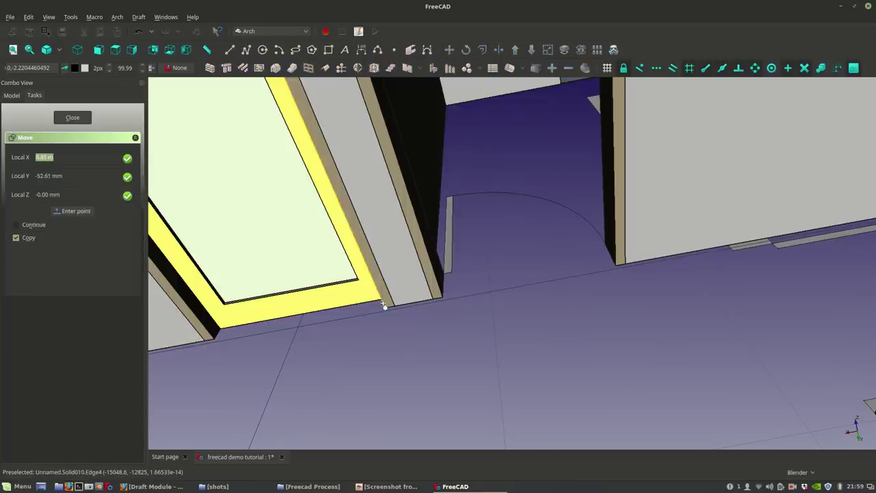
click(384, 306)
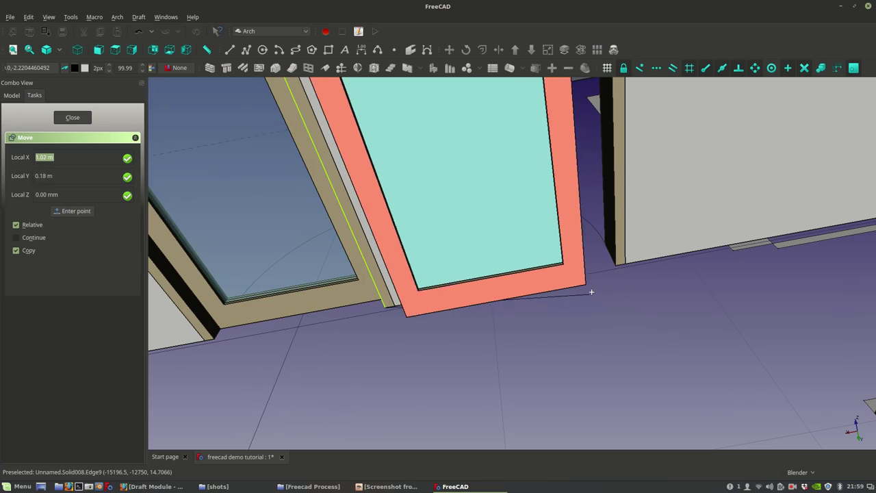
click(616, 264)
Step: Copy g. frame and d. glass into the doorway across the living room, aligning them by the door frames' matching bottom corners
scroll(590, 342, down, 3)
middle_drag(581, 364, 465, 398)
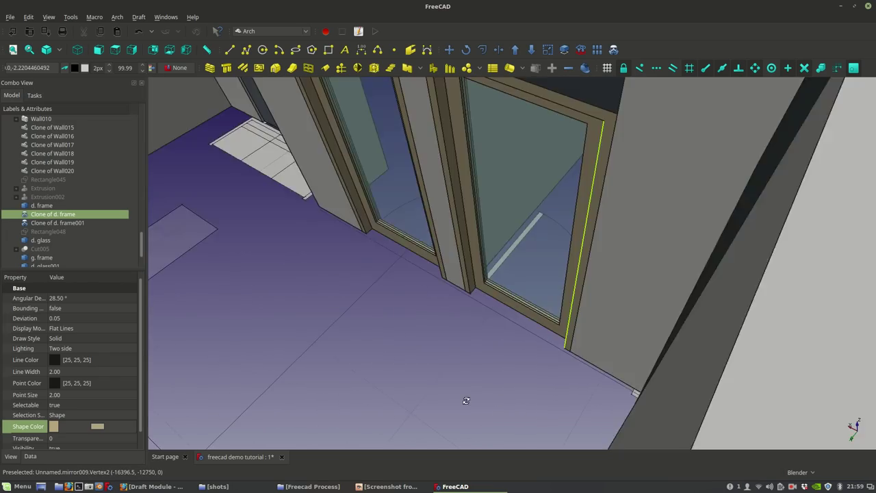
scroll(444, 390, down, 3)
shift+middle_drag(426, 294, 526, 315)
middle_drag(526, 360, 511, 312)
scroll(512, 313, up, 4)
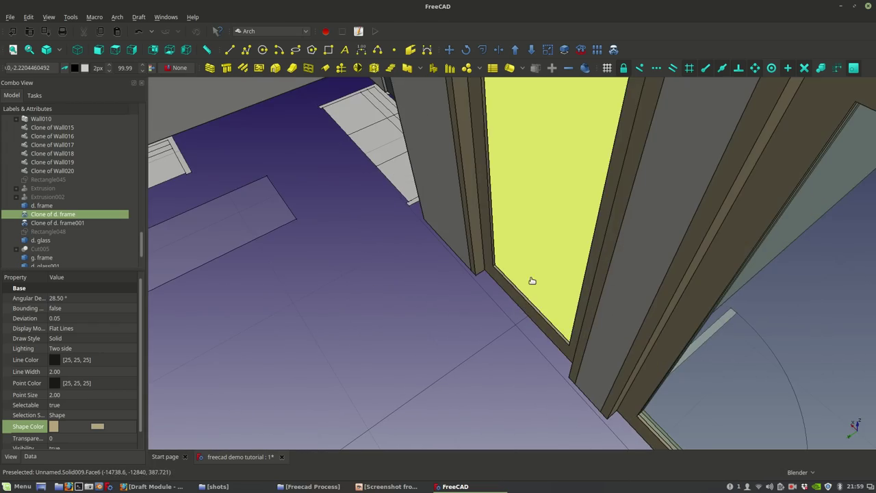
click(529, 278)
ctrl+click(518, 303)
scroll(455, 301, down, 2)
middle_drag(454, 304, 626, 321)
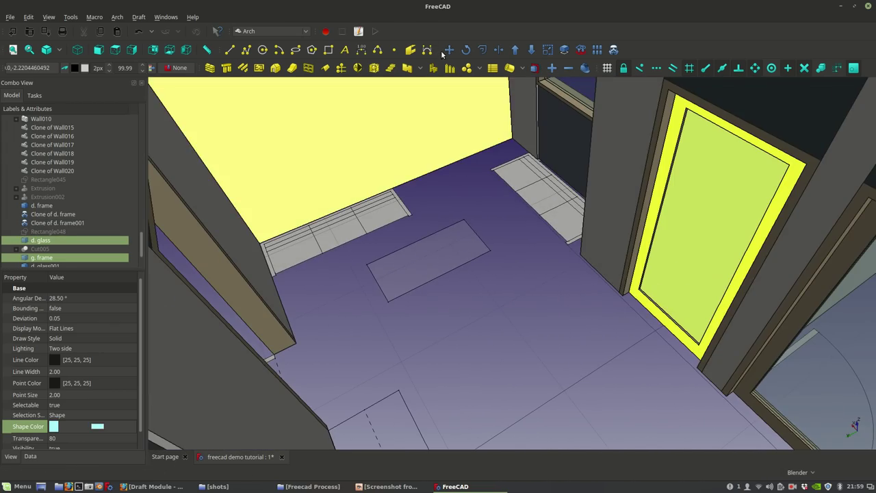
click(448, 49)
scroll(631, 296, up, 3)
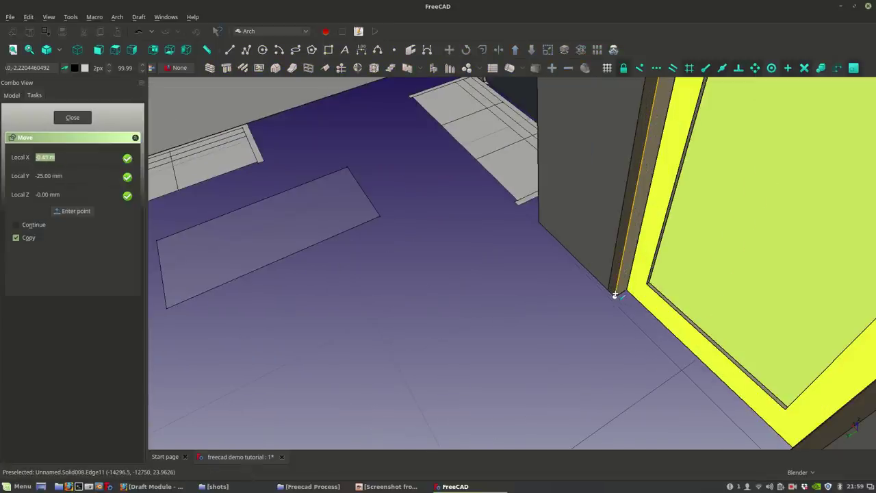
click(615, 296)
shift+middle_drag(198, 317, 419, 317)
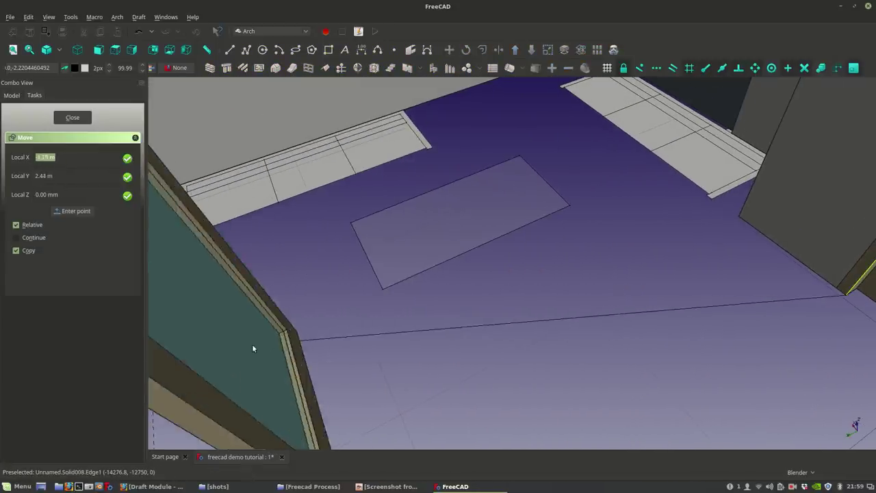
mouse_move(167, 366)
shift+middle_down()
mouse_move(254, 331)
mouse_move(274, 328)
mouse_move(267, 343)
mouse_move(445, 313)
mouse_move(377, 340)
mouse_move(372, 347)
mouse_move(420, 367)
mouse_move(387, 354)
mouse_move(396, 364)
shift+middle_up()
click(372, 344)
Step: Check the copied glass doors from outside the house and save the document
scroll(373, 342, down, 8)
mouse_move(623, 411)
middle_down()
mouse_move(348, 393)
mouse_move(401, 274)
mouse_move(477, 289)
mouse_move(499, 265)
middle_up()
scroll(348, 394, down, 5)
scroll(499, 266, up, 5)
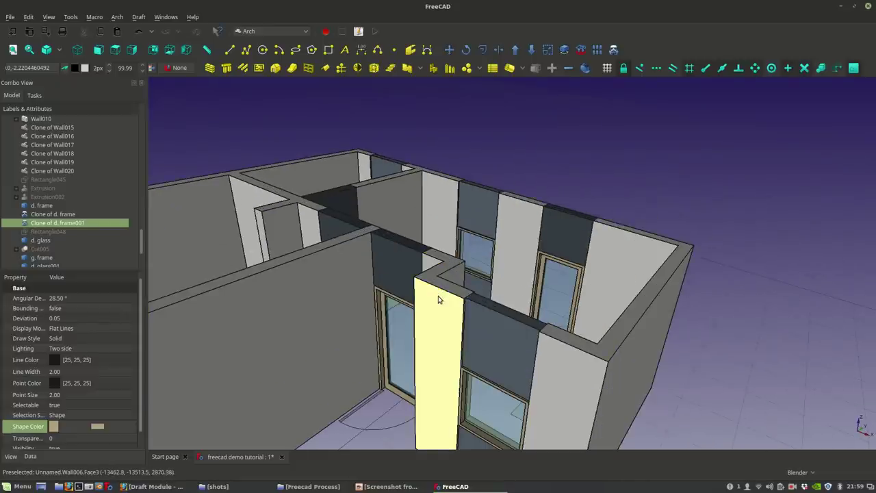
scroll(446, 297, down, 2)
click(10, 17)
click(21, 83)
Step: Show the whole house in the top view with orthographic projection
scroll(356, 219, down, 3)
middle_drag(357, 219, 439, 358)
scroll(370, 314, up, 2)
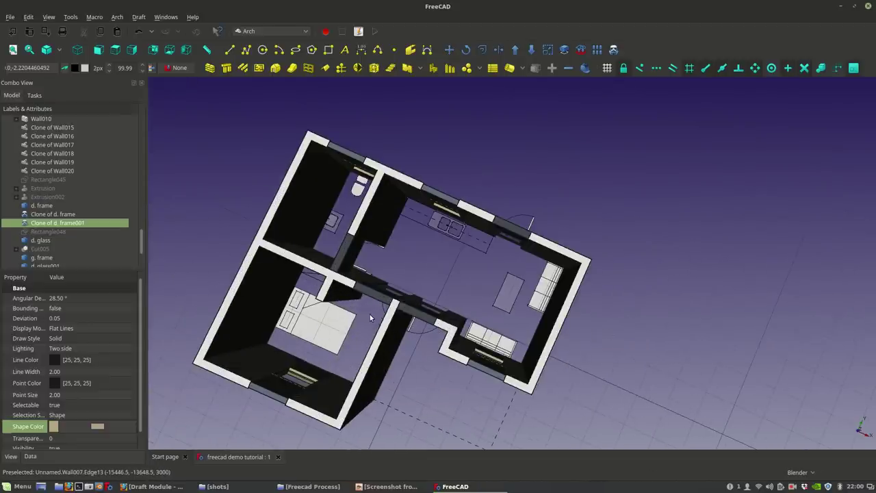
middle_drag(375, 321, 387, 284)
middle_drag(565, 319, 569, 237)
shift+middle_drag(569, 236, 482, 202)
middle_drag(375, 188, 386, 281)
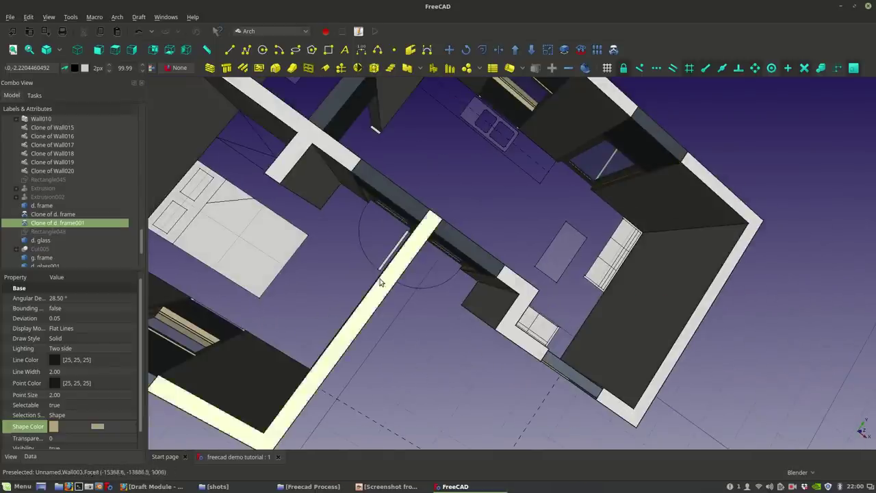
scroll(387, 277, down, 4)
click(112, 52)
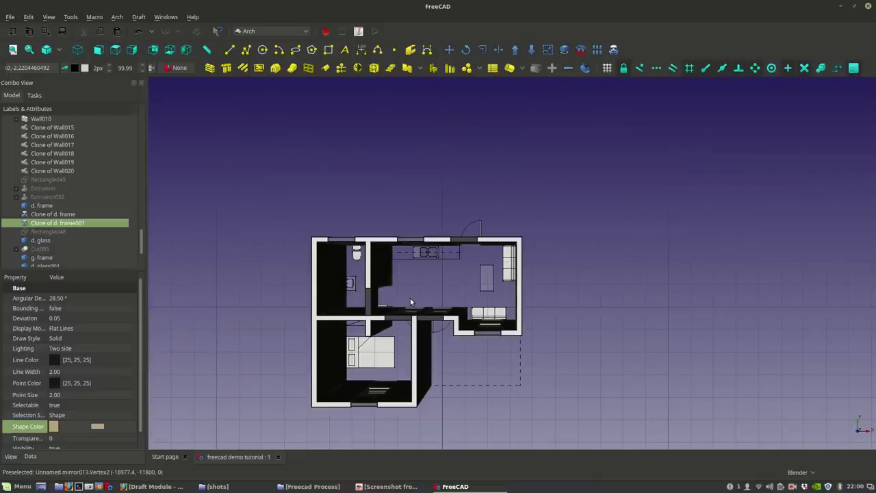
click(48, 17)
mouse_move(88, 71)
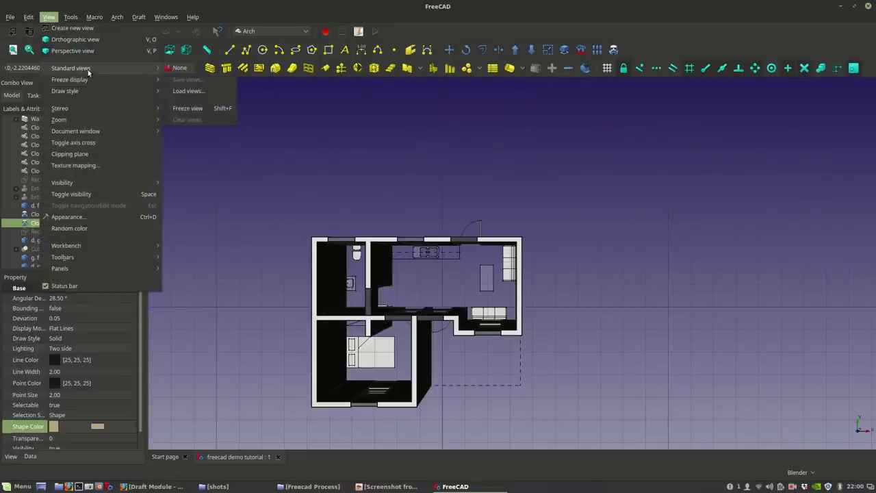
click(74, 39)
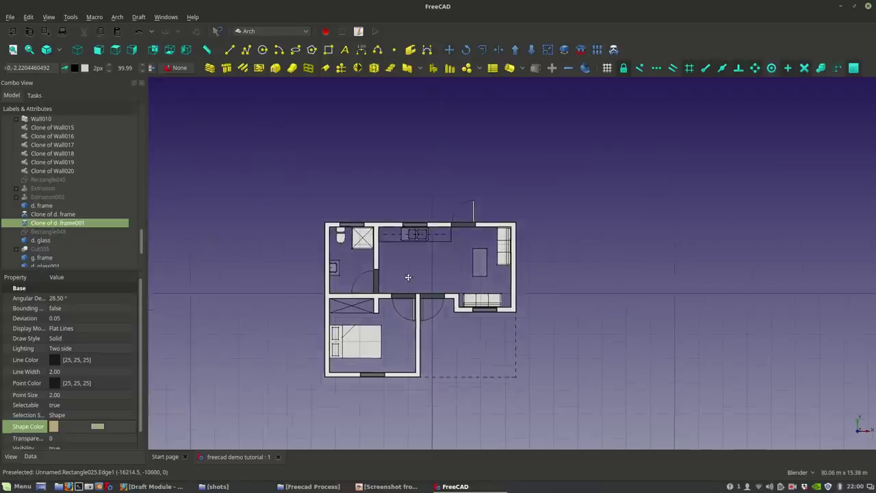
Step: Draw a filled rectangle covering the bathroom floor between its opposite inner wall corners
scroll(408, 277, up, 2)
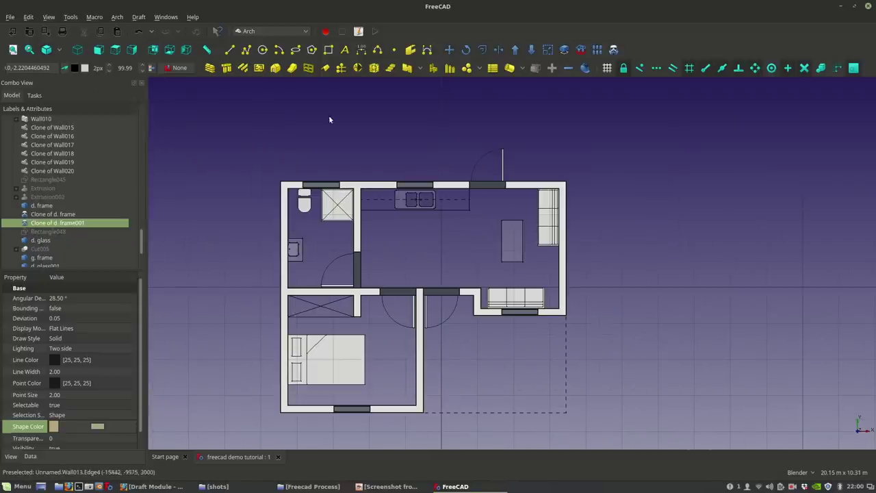
click(328, 50)
scroll(293, 199, up, 4)
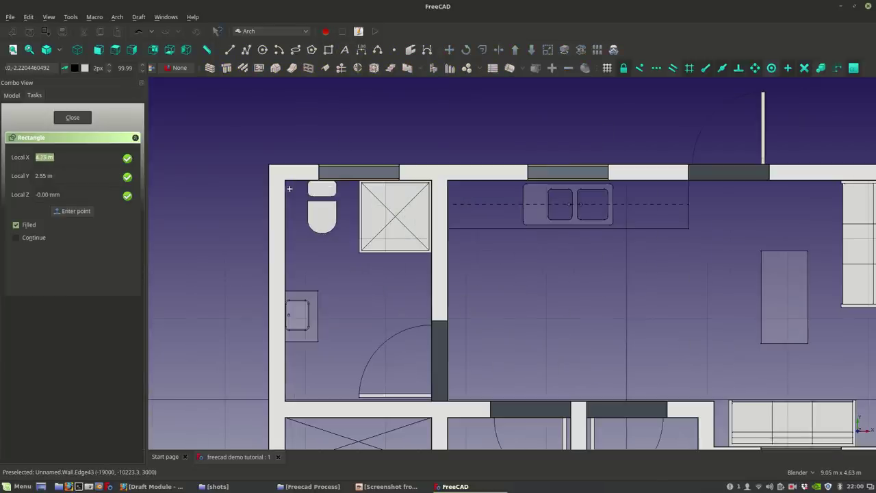
click(286, 182)
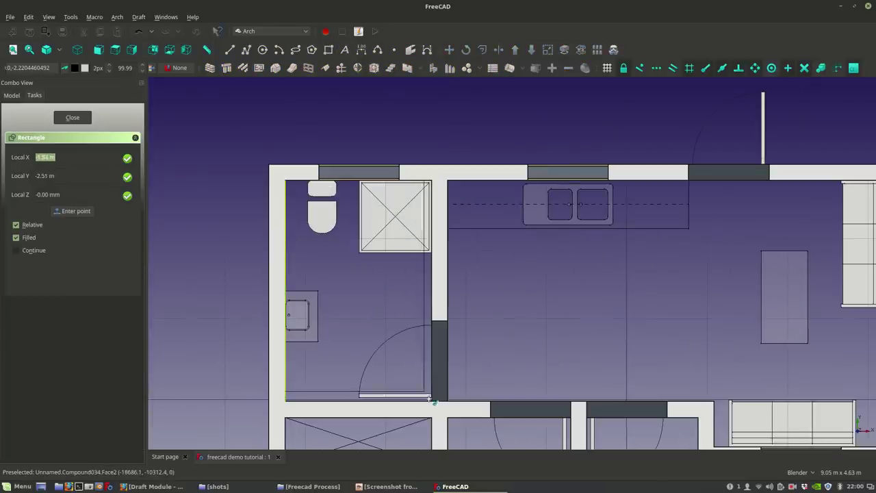
click(432, 395)
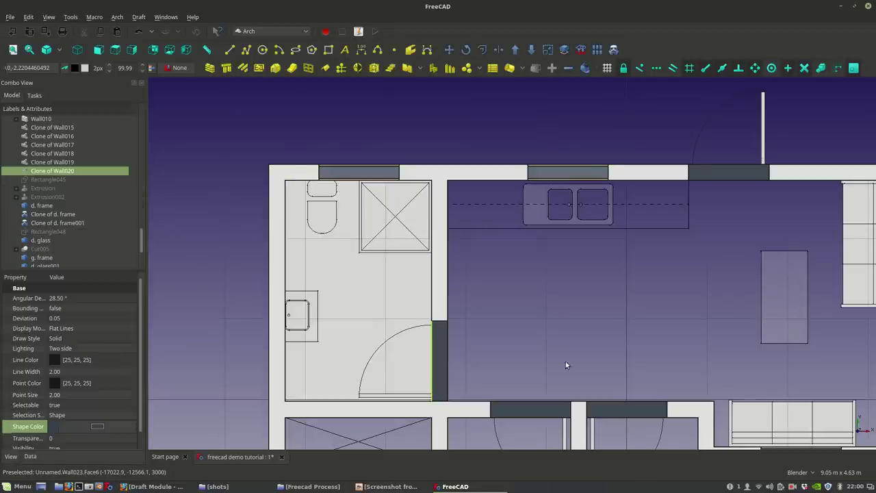
shift+middle_drag(565, 361, 471, 308)
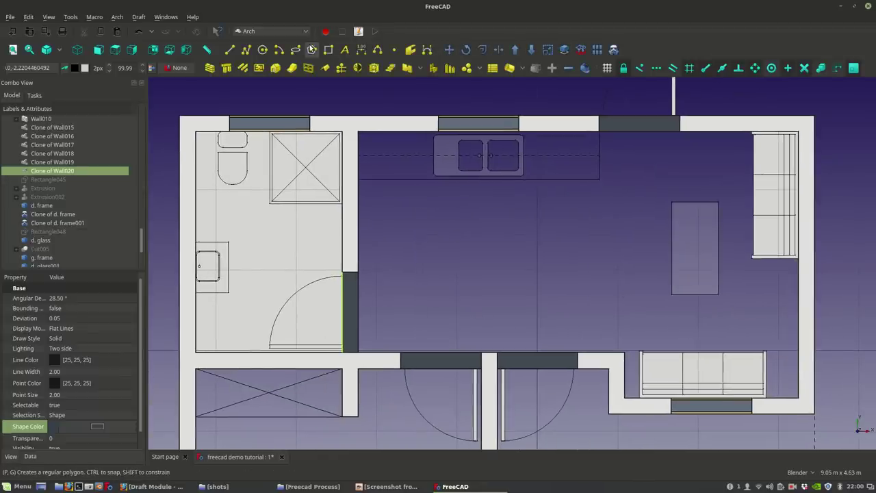
click(328, 50)
click(363, 131)
shift+middle_drag(661, 300, 601, 244)
key(Escape)
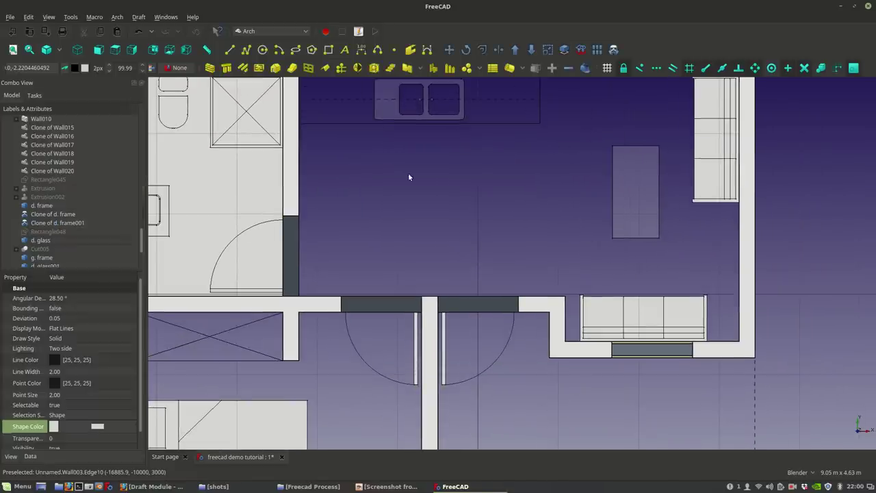
Step: Draw a closed, filled wire covering the living room and kitchen floor through the room's inner wall corners
click(246, 51)
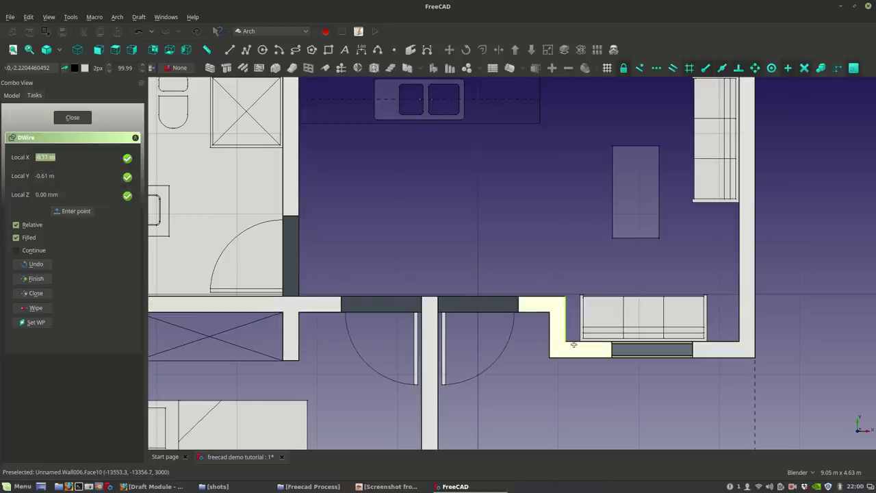
click(578, 342)
click(739, 339)
scroll(739, 340, down, 2)
shift+middle_drag(749, 158, 708, 245)
scroll(709, 244, up, 4)
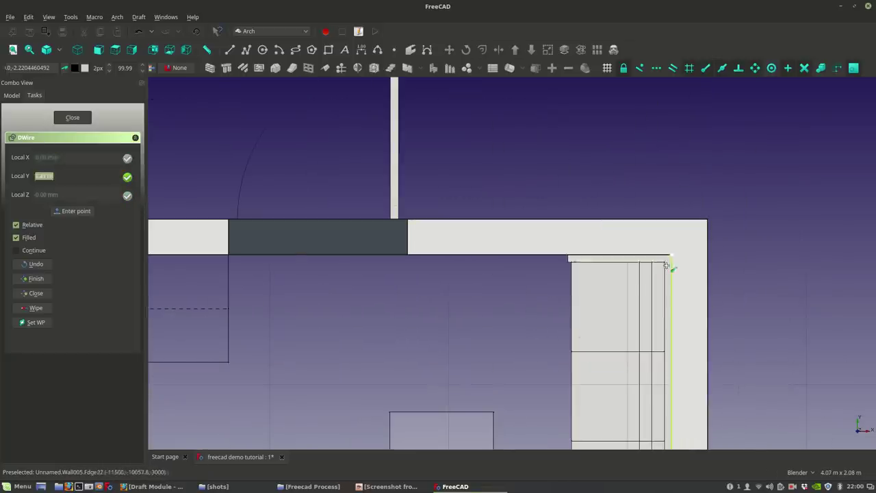
click(670, 260)
scroll(667, 259, down, 3)
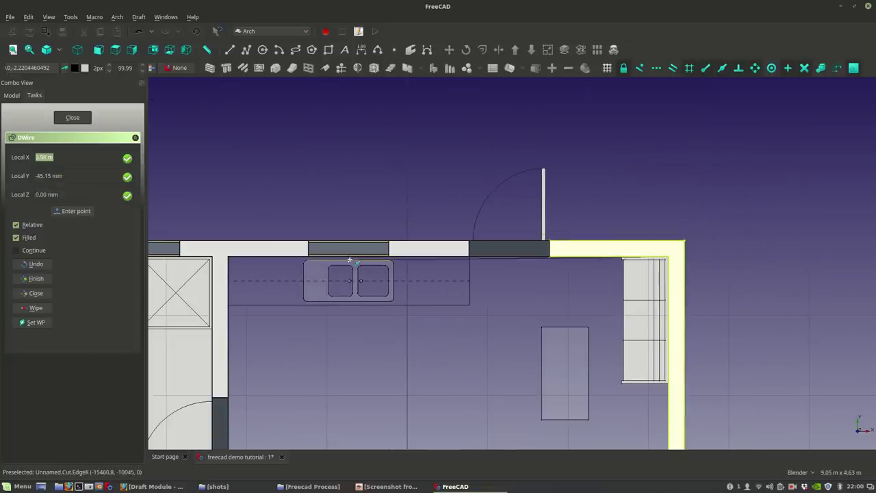
shift+click(228, 259)
shift+middle_drag(244, 349, 310, 163)
click(293, 287)
Step: Draw a closed, filled wire covering the bedroom floor and wardrobe niche, following the inner wall corners and the short partition
scroll(390, 264, down, 4)
shift+middle_drag(355, 317, 426, 251)
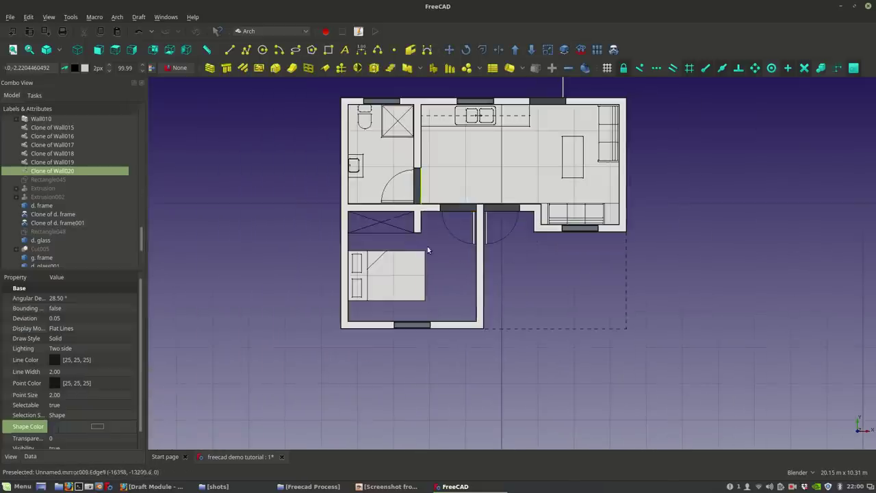
scroll(428, 262, up, 2)
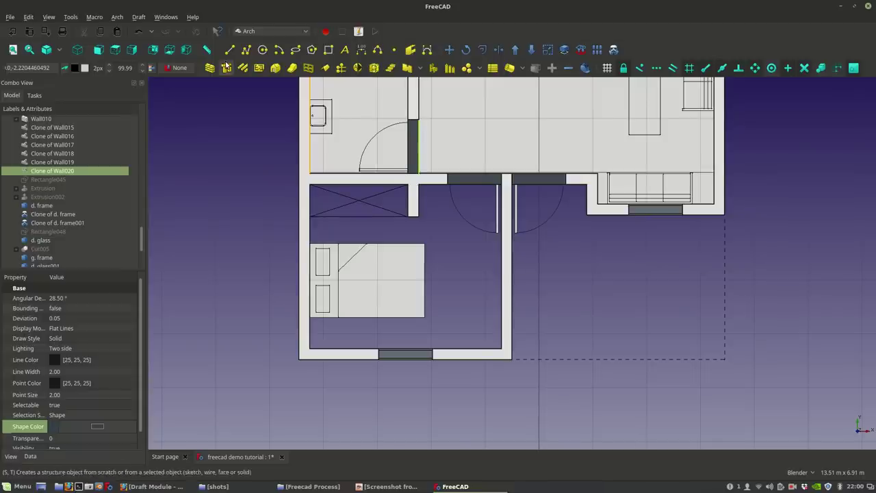
click(246, 51)
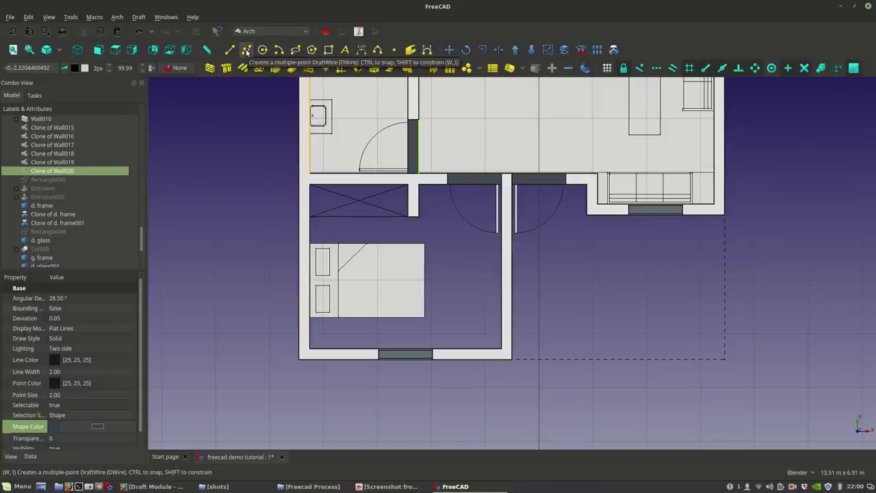
click(407, 186)
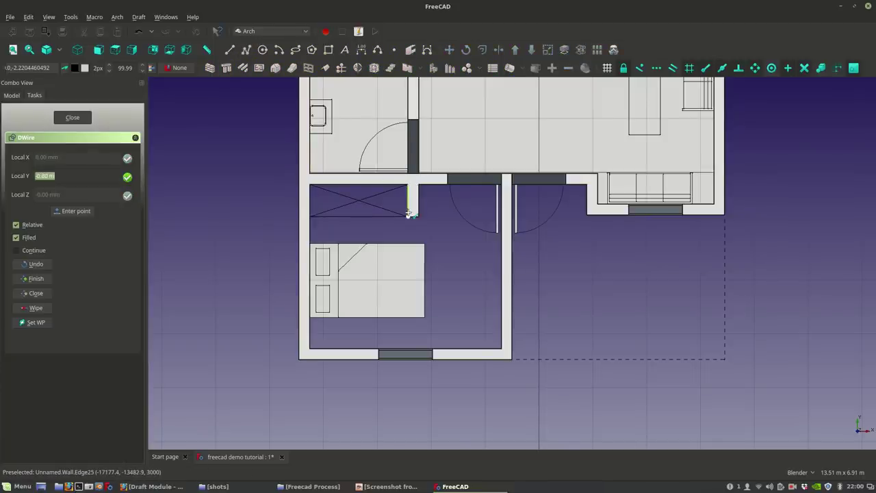
click(408, 216)
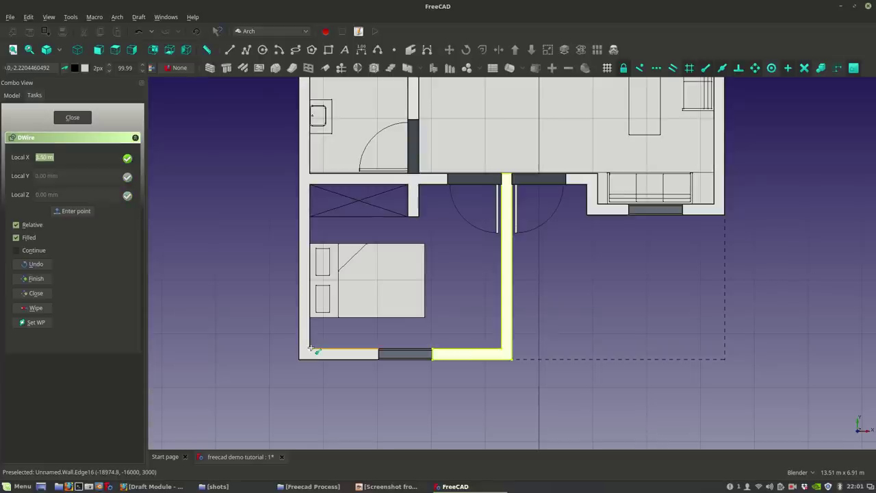
click(310, 184)
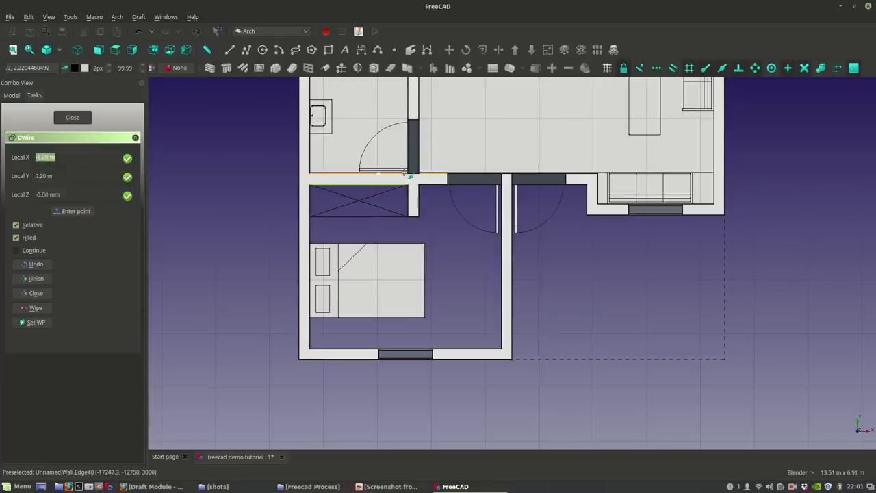
click(408, 184)
Step: Examine the room floor faces from below and above, especially the gaps between them at the doorways
middle_drag(583, 321, 556, 248)
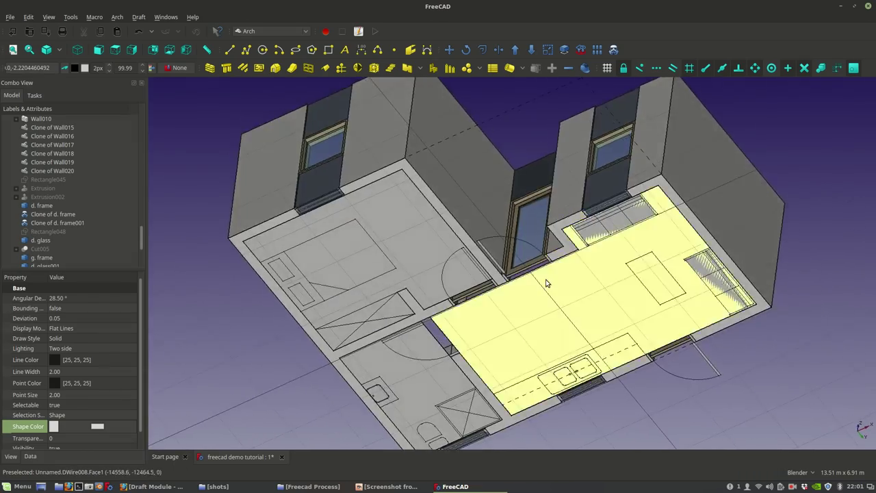
scroll(548, 284, up, 5)
scroll(481, 198, up, 2)
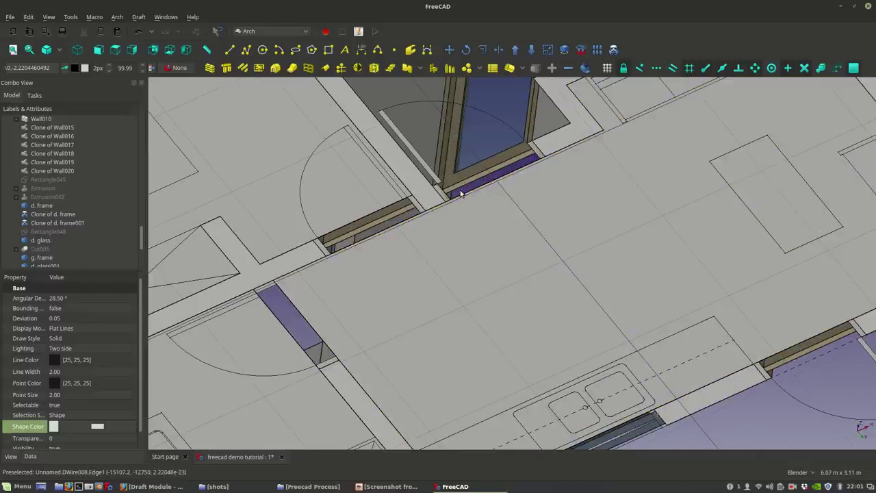
scroll(462, 197, down, 2)
middle_drag(469, 196, 496, 275)
click(496, 275)
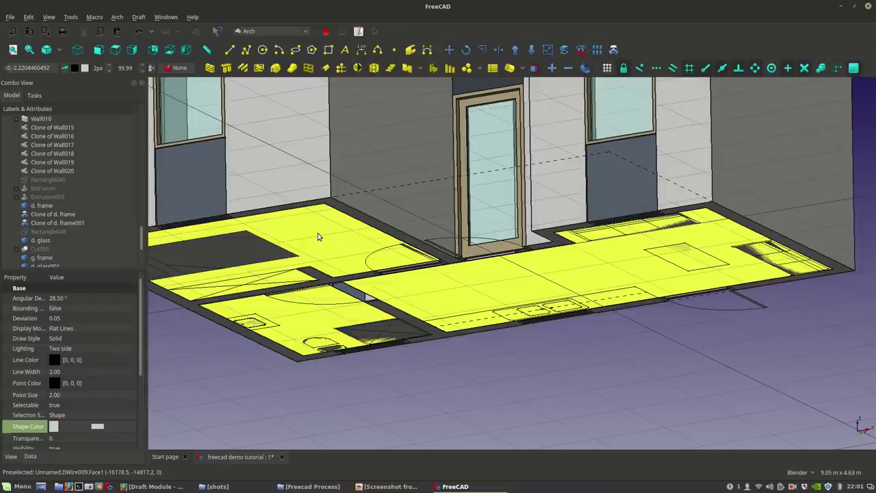
shift+middle_drag(331, 255, 338, 228)
scroll(457, 251, up, 2)
middle_drag(458, 251, 450, 313)
key(0)
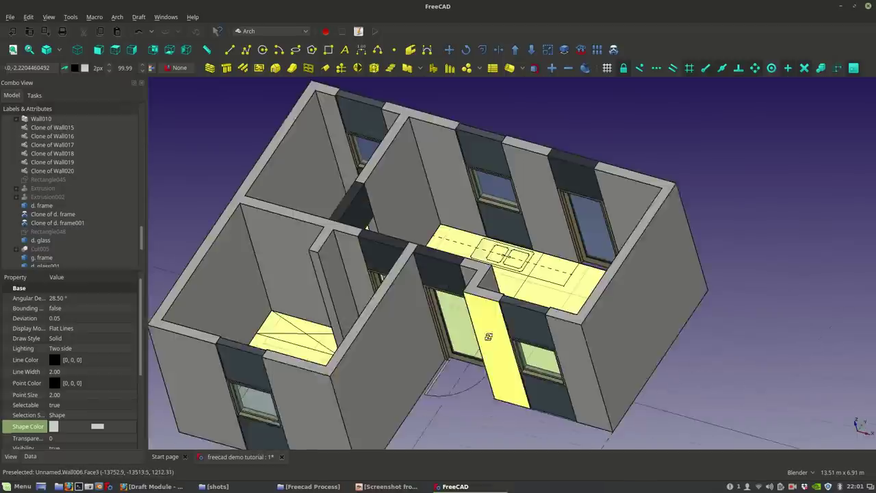
Step: In the top view, draw a closed, filled wire around the whole house footprint through the outer wall corners
click(121, 51)
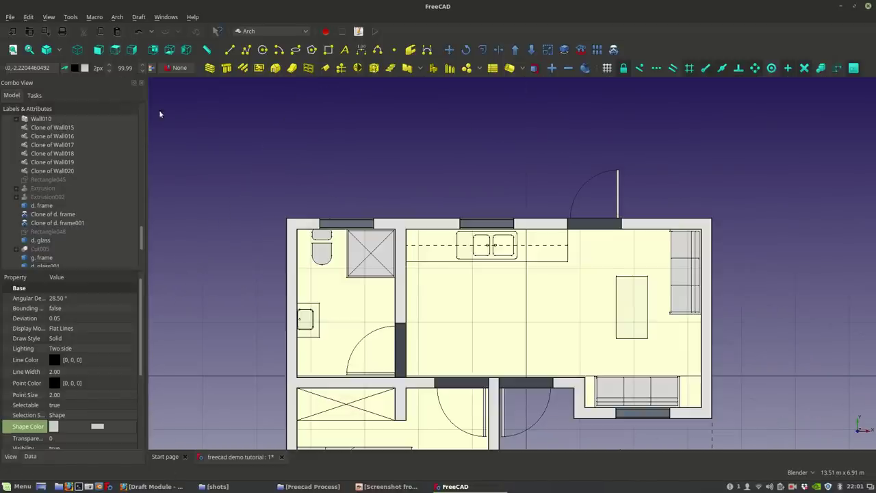
click(388, 93)
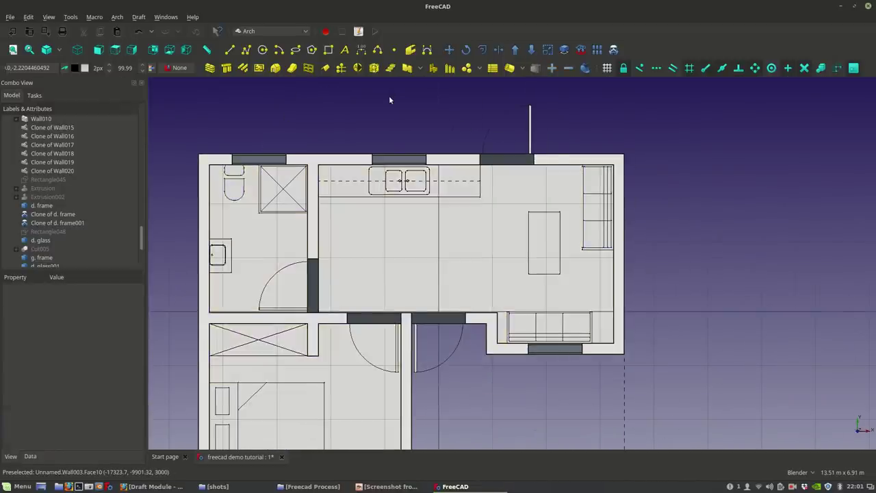
scroll(389, 95, down, 2)
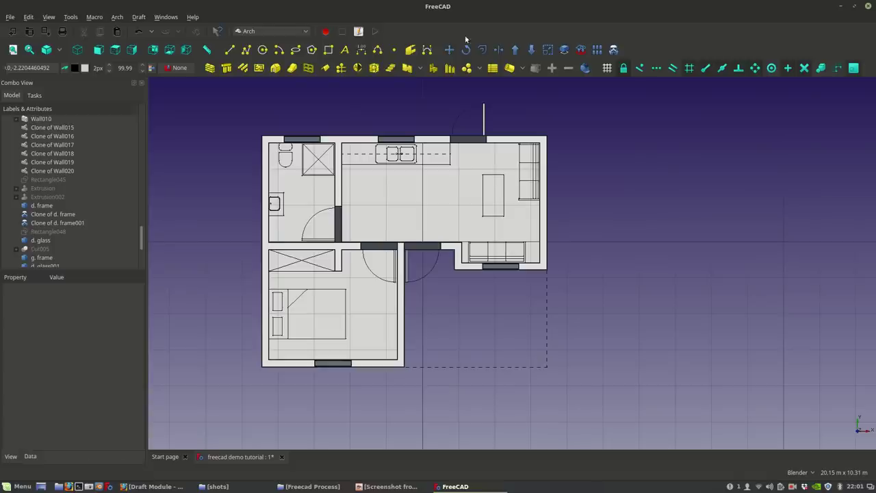
click(246, 52)
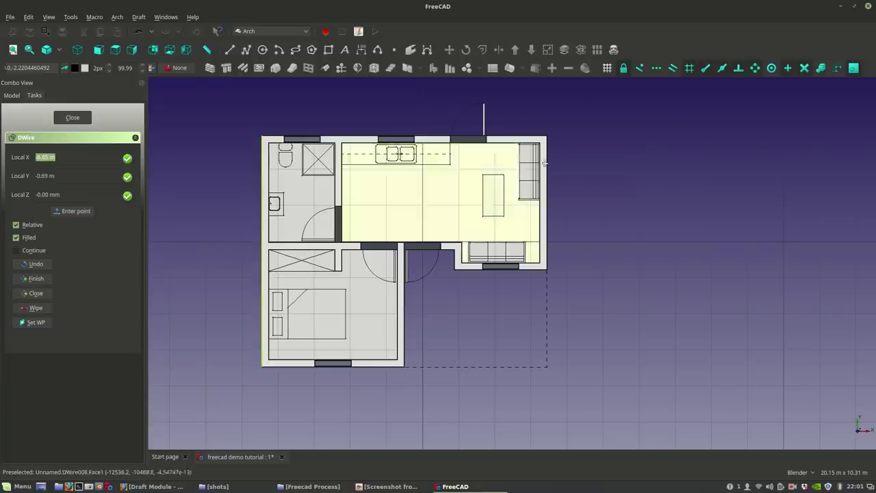
click(540, 138)
click(546, 269)
click(455, 269)
click(454, 251)
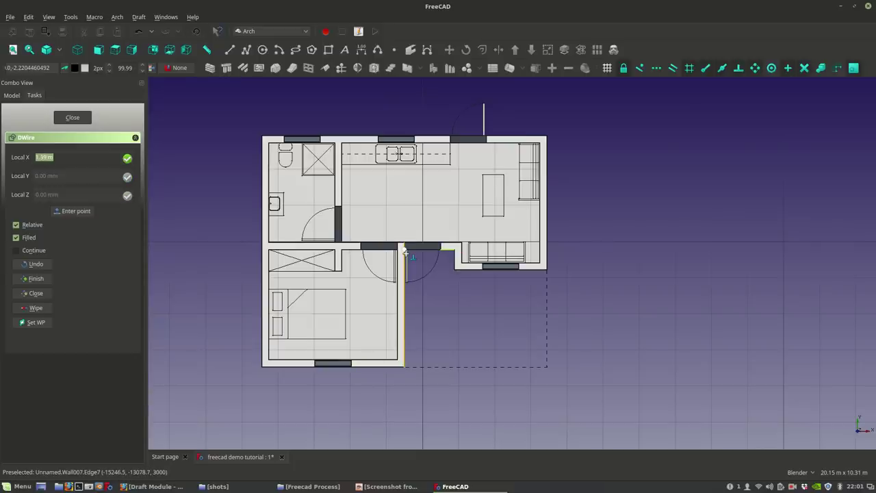
click(405, 252)
click(404, 364)
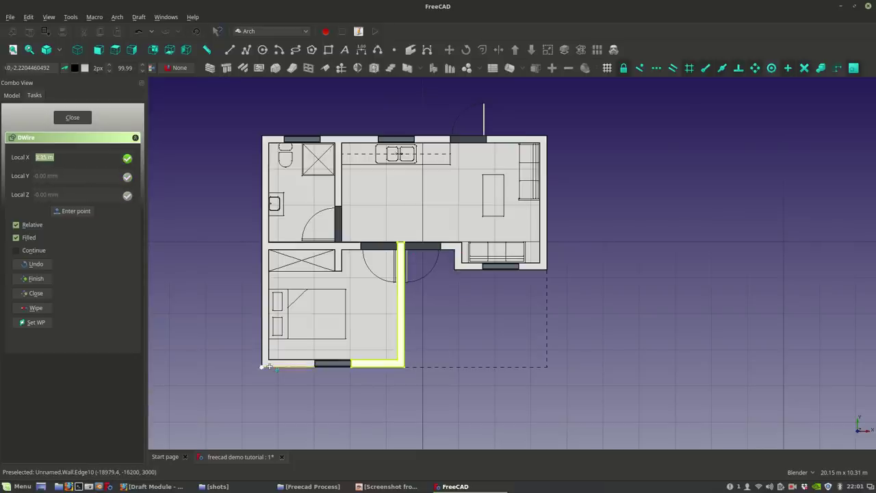
click(264, 366)
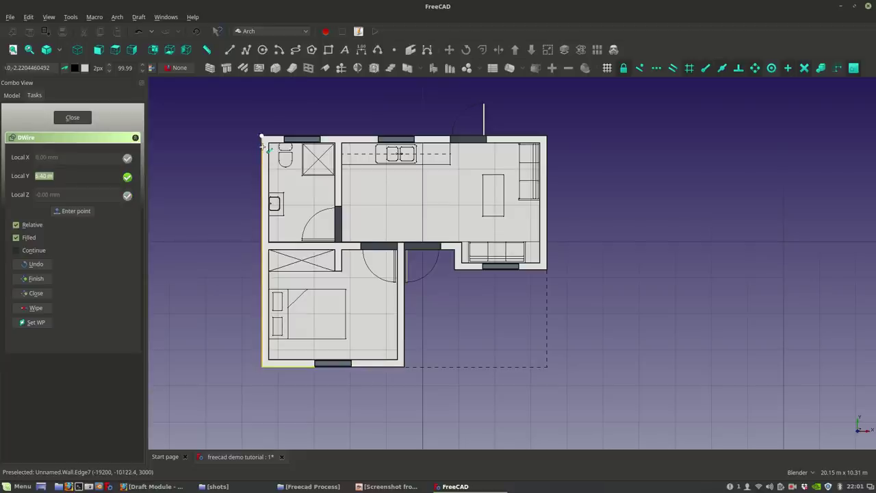
click(264, 137)
Step: Create an Arch structure from the footprint wire DWire010 as the slab under the house
middle_drag(424, 254, 409, 140)
scroll(384, 228, up, 4)
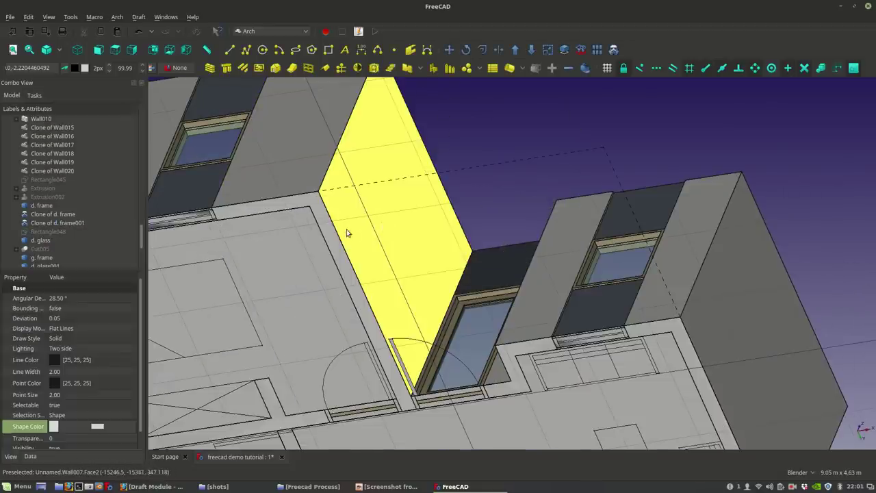
scroll(65, 232, down, 3)
click(43, 259)
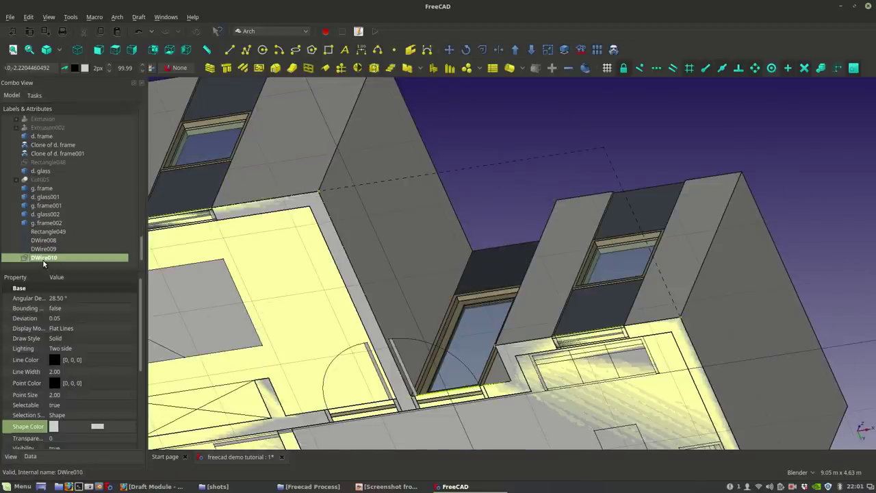
scroll(368, 247, down, 4)
middle_drag(380, 218, 364, 289)
middle_drag(477, 246, 490, 275)
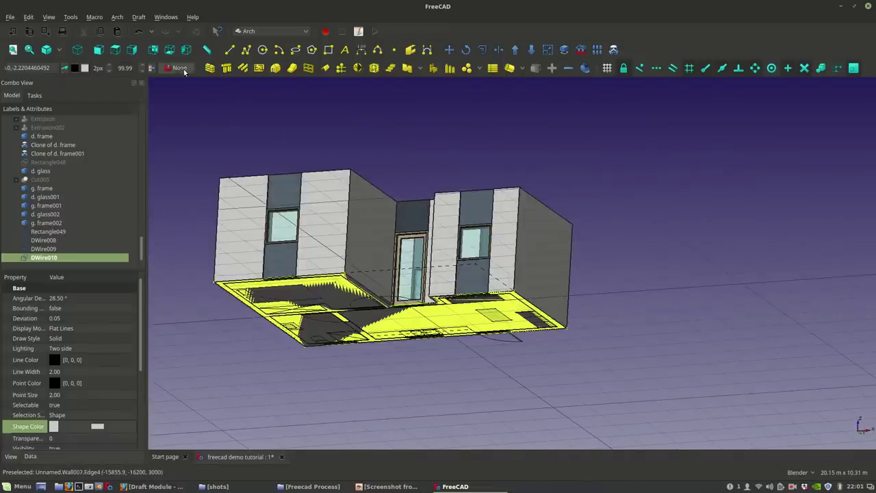
click(230, 69)
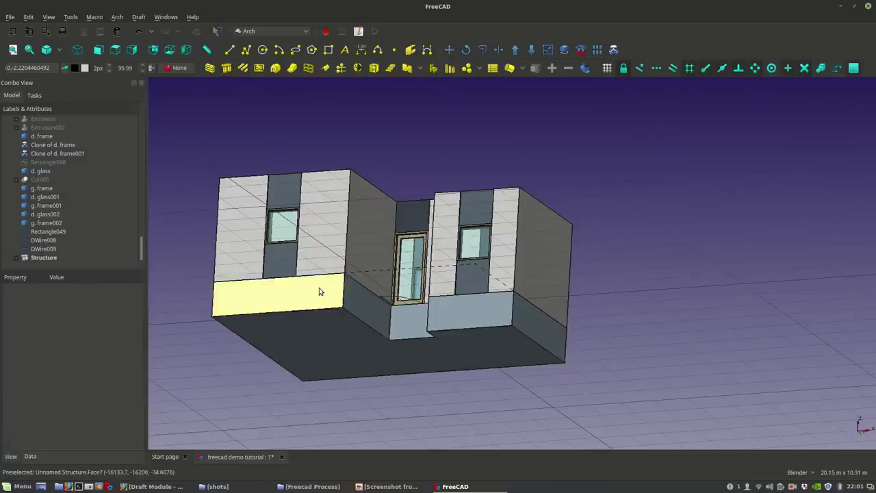
Step: Set the height of the slab structure under the house to 0.20 m
middle_drag(436, 333, 433, 345)
click(326, 309)
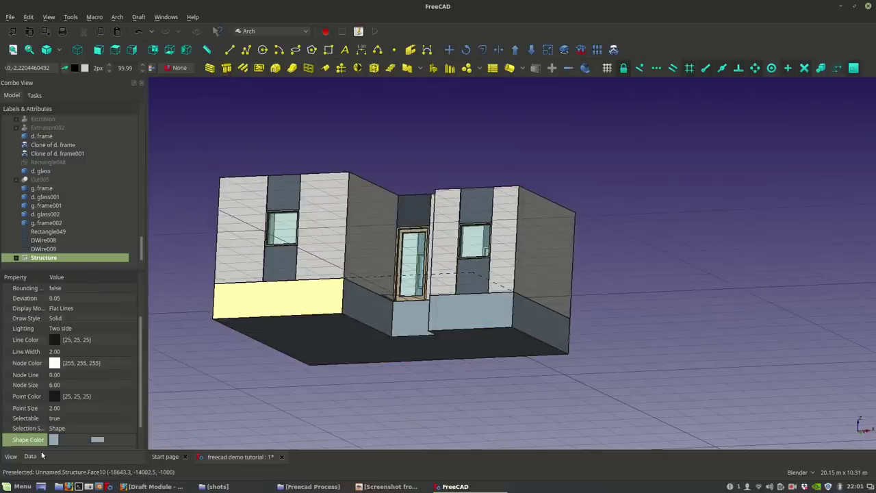
click(30, 457)
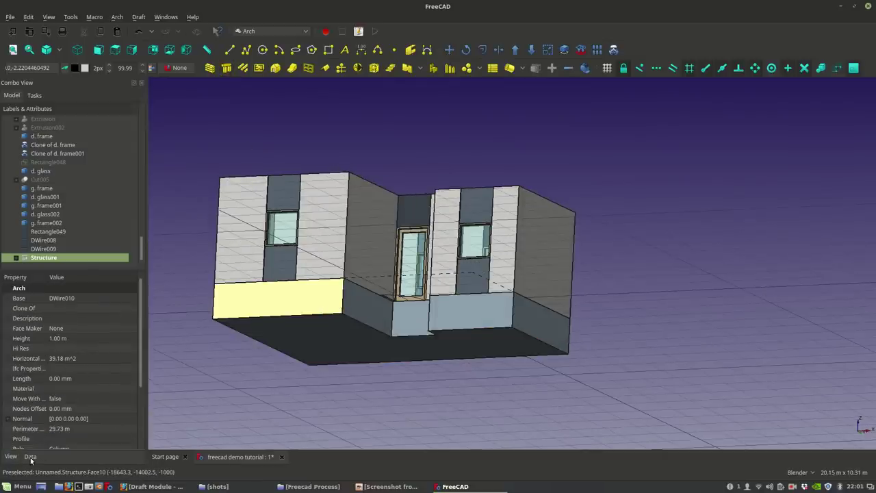
click(65, 338)
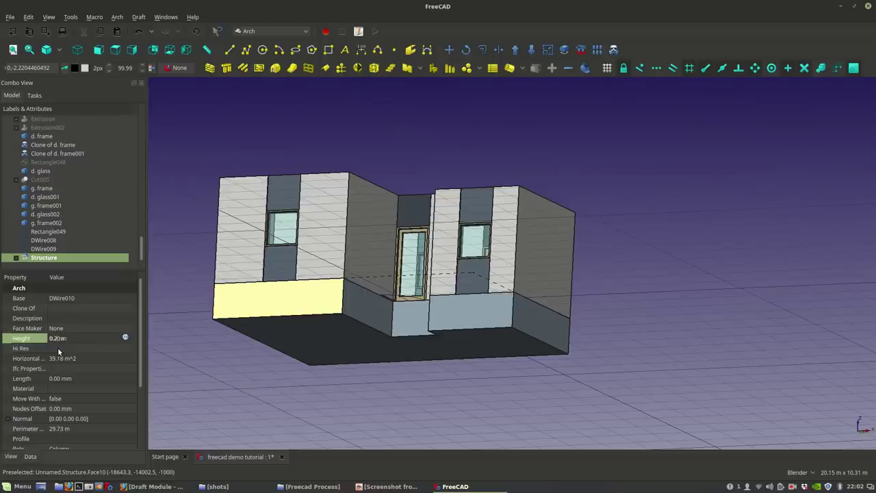
click(415, 367)
Step: Create an Arch panel from the bedroom floor wire DWire009
middle_drag(415, 368, 485, 377)
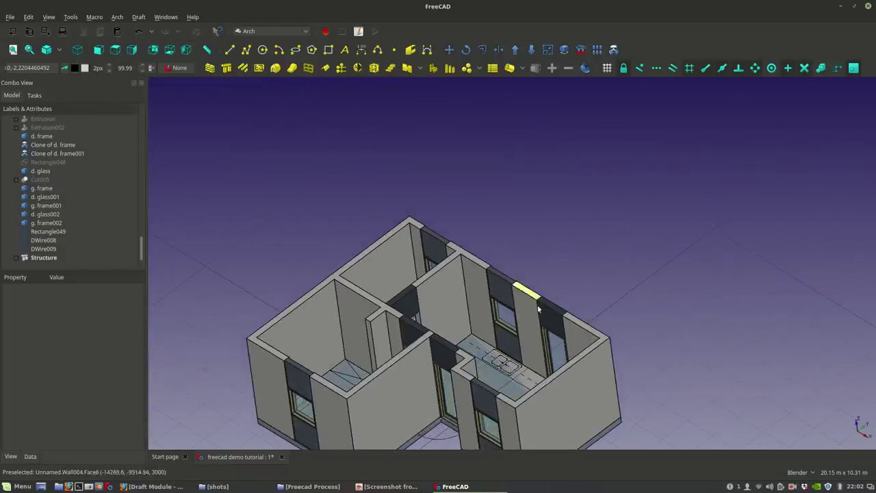
middle_drag(524, 291, 370, 316)
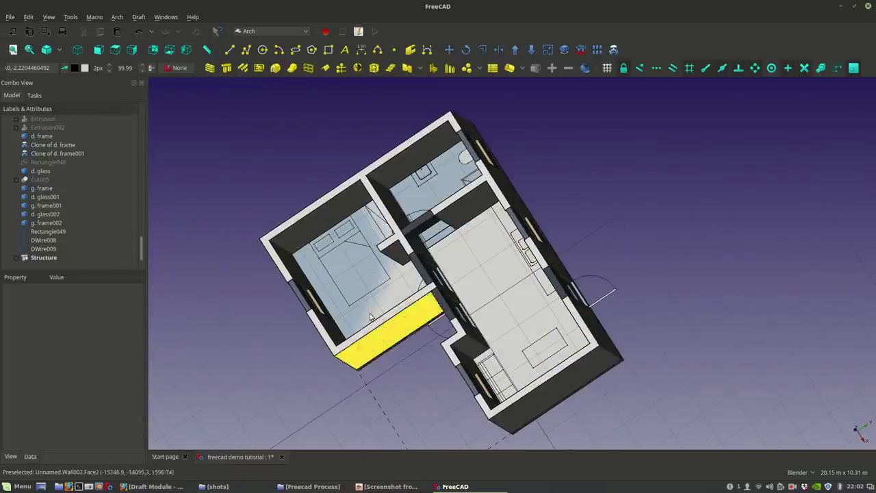
click(43, 249)
key(0)
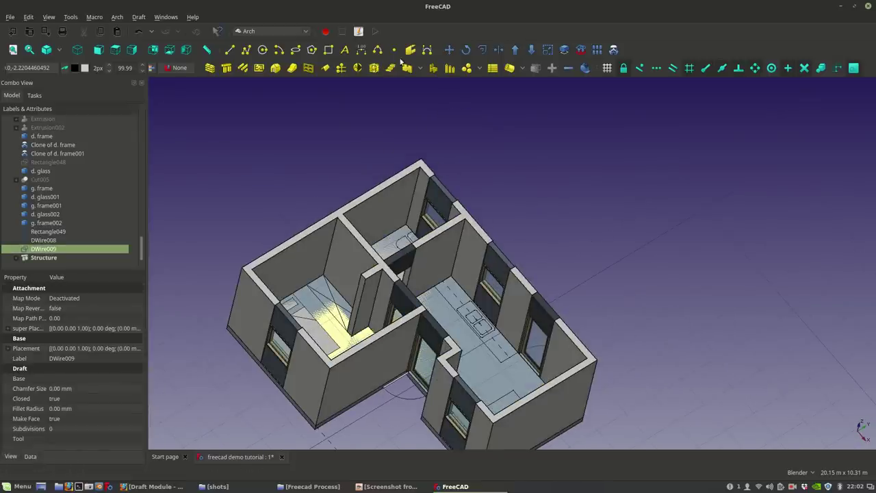
click(406, 68)
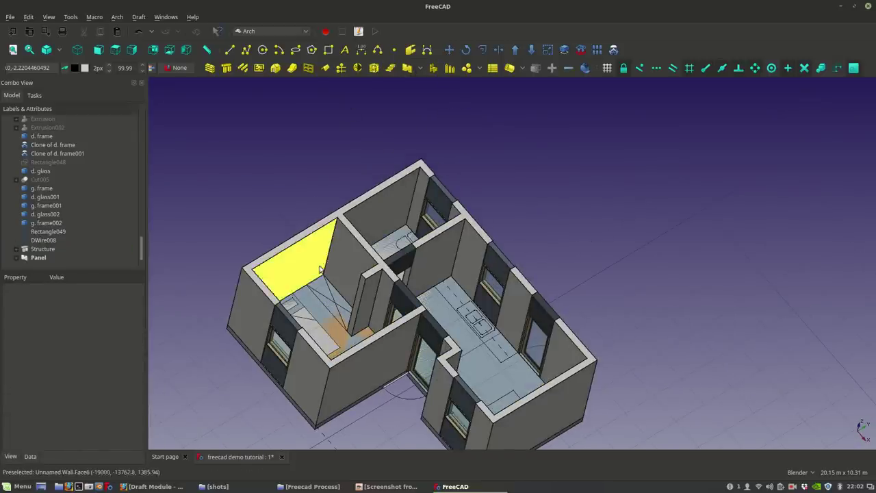
Step: Set the z component of the bedroom floor panel's normal to 1.00
scroll(320, 269, up, 3)
scroll(395, 303, up, 3)
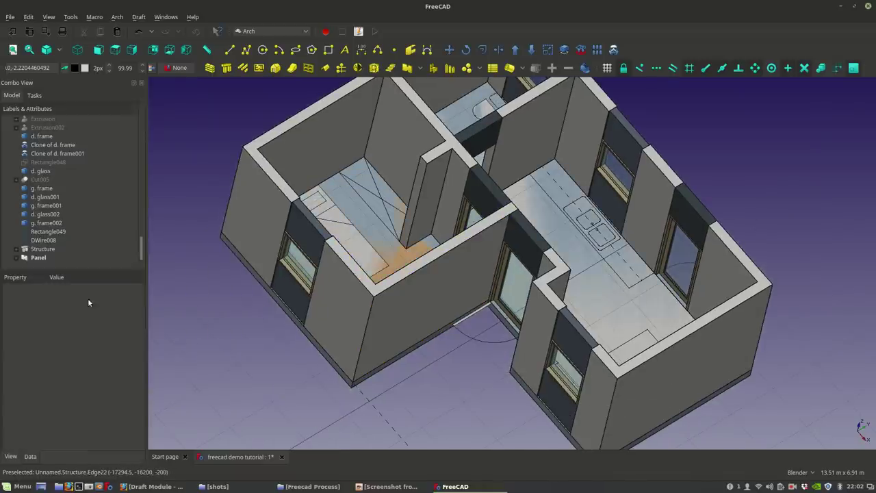
click(38, 257)
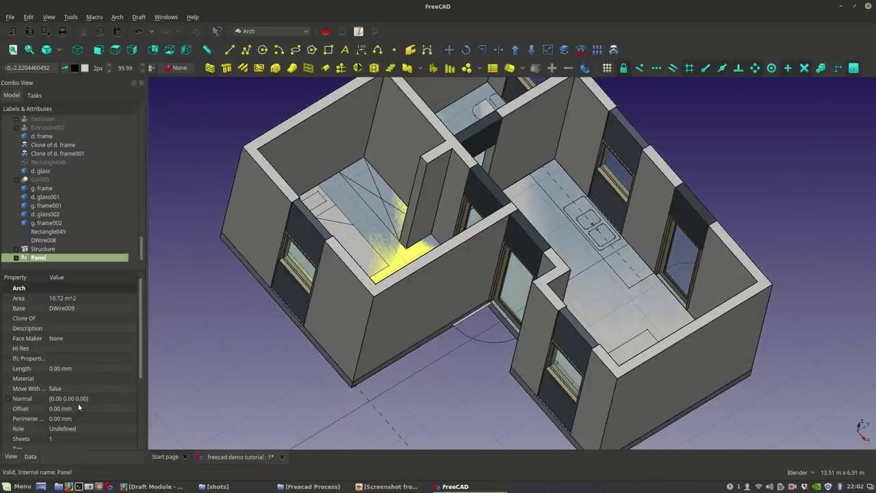
scroll(438, 290, up, 2)
scroll(381, 296, up, 2)
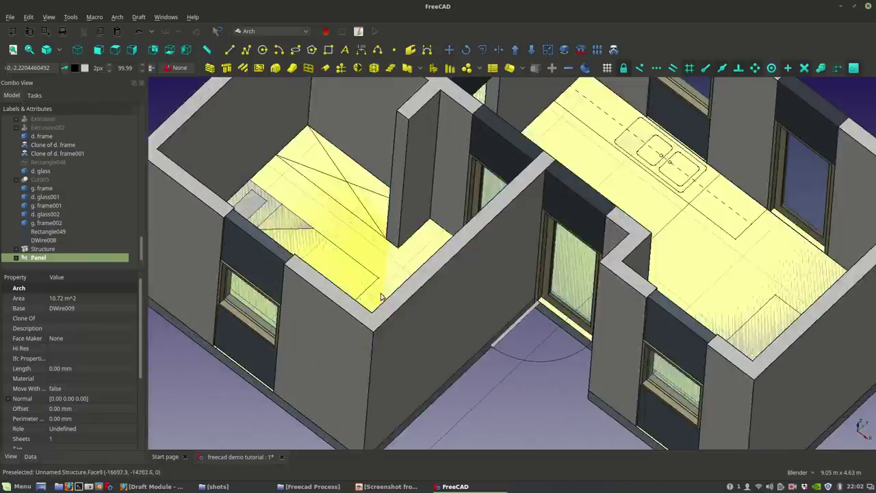
scroll(381, 297, up, 2)
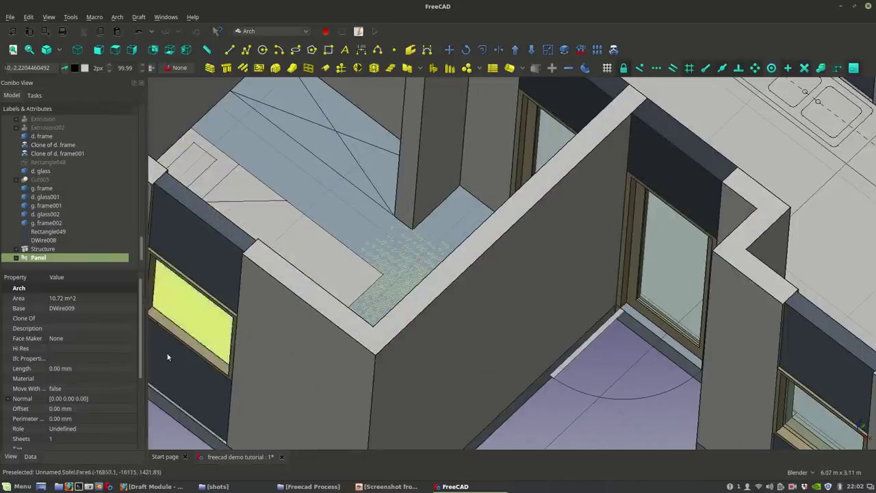
click(9, 399)
click(54, 428)
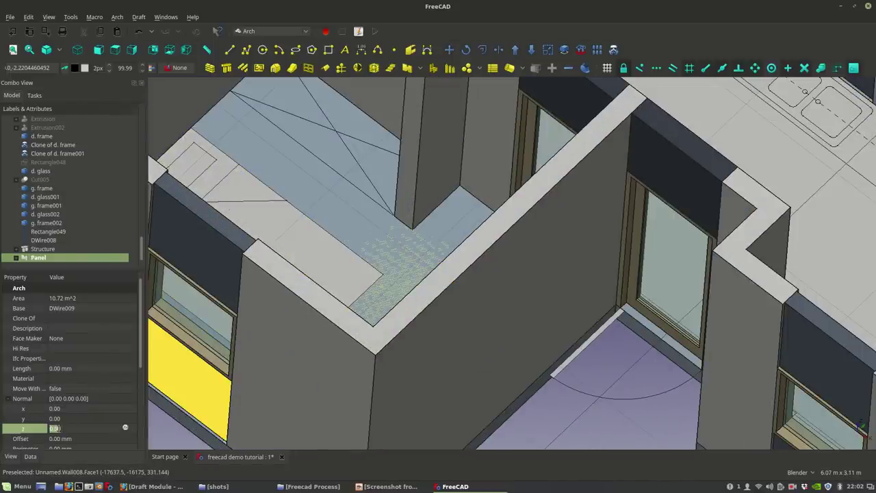
text(1)
key(Return)
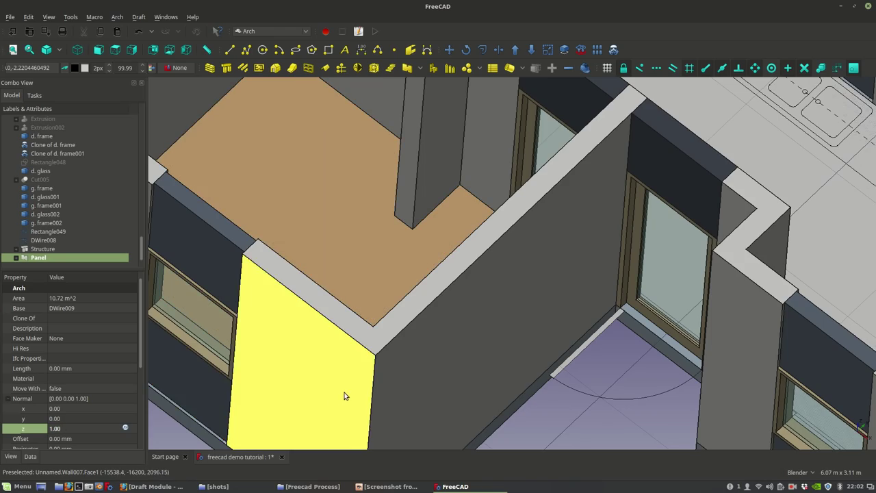
scroll(344, 397, down, 3)
middle_drag(344, 397, 444, 360)
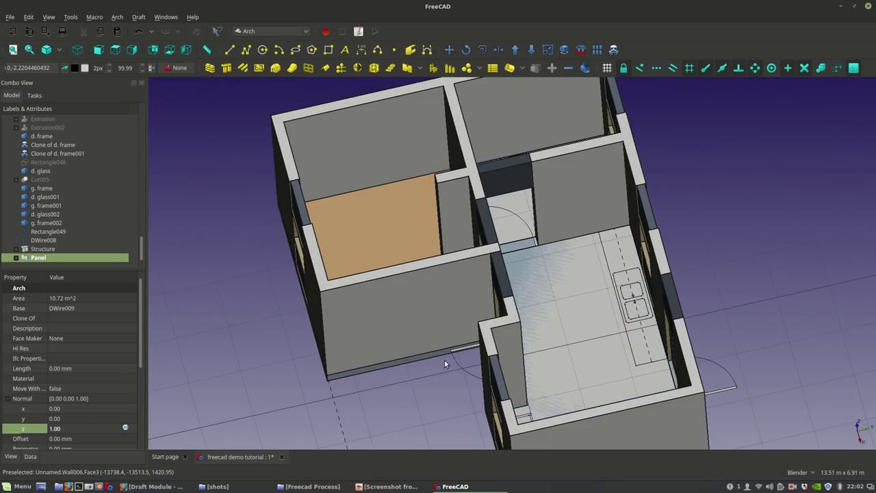
Step: Hide the bedroom floor panel and set the subdivisions of its base wire DWire009 to 5
key(2)
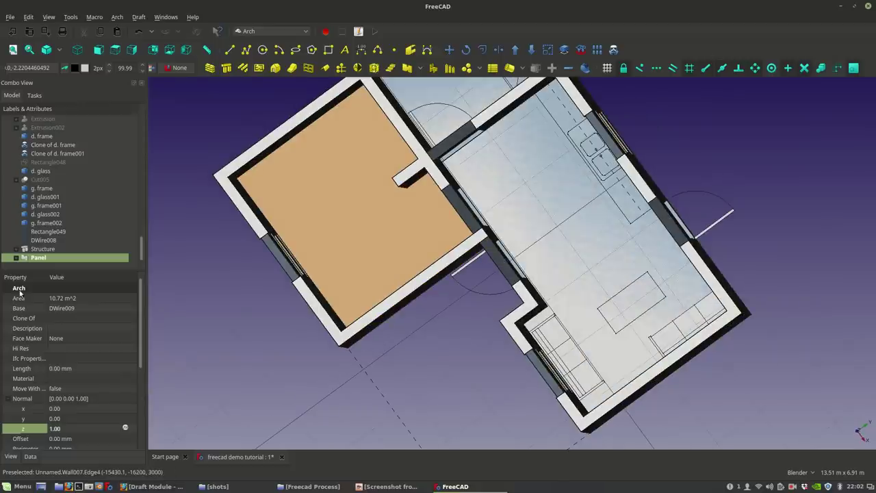
click(16, 257)
key(space)
click(48, 258)
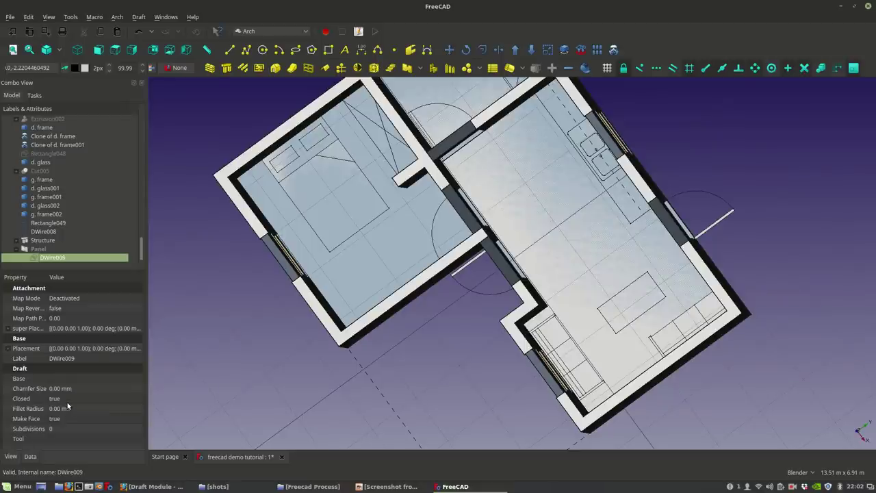
click(59, 427)
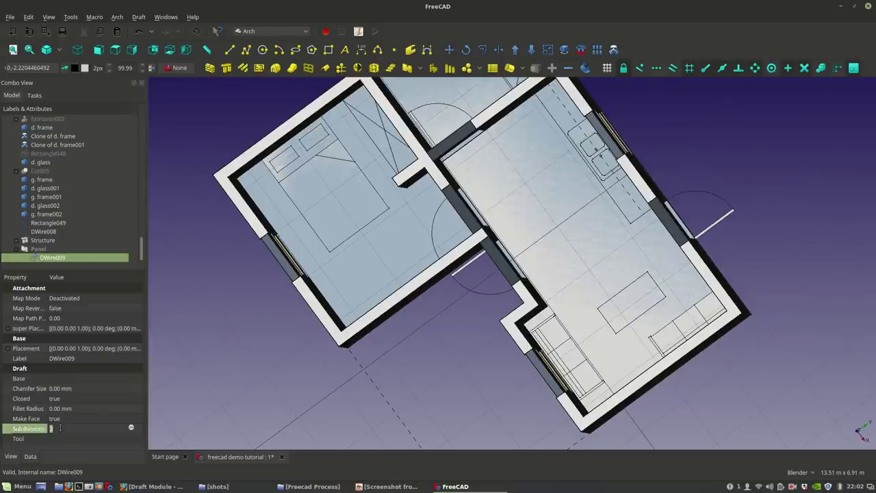
click(229, 388)
click(42, 258)
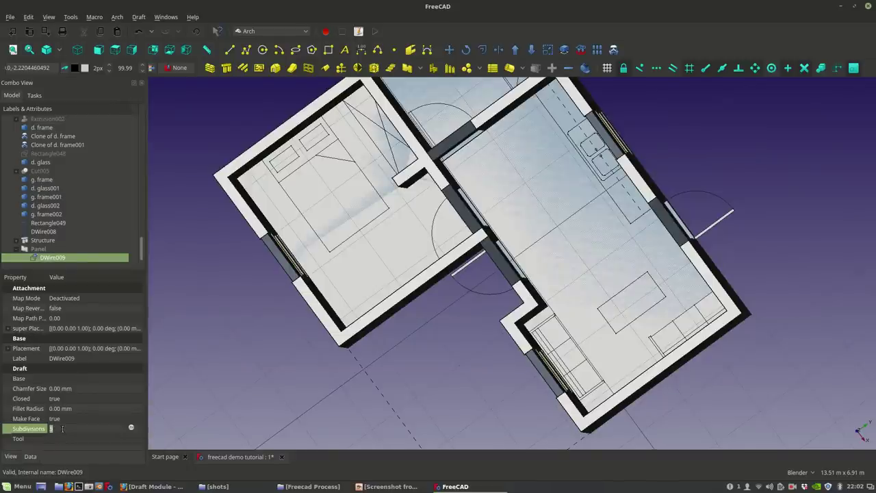
click(66, 376)
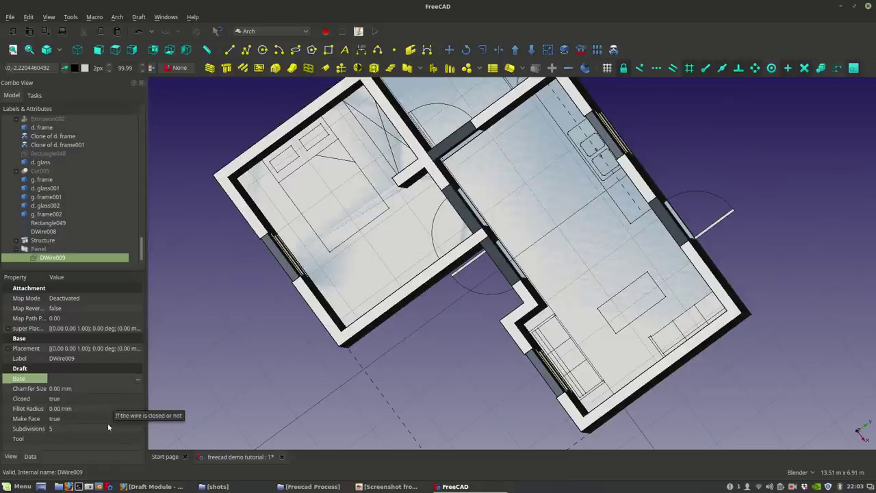
middle_drag(428, 364, 331, 336)
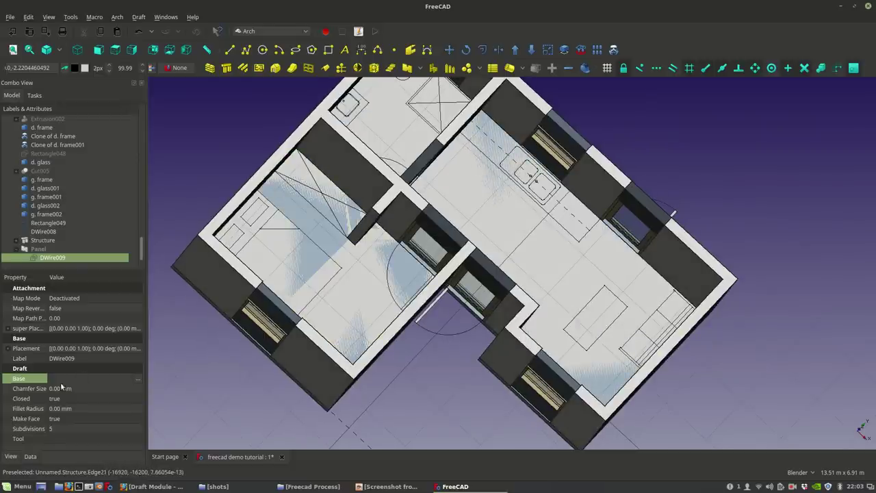
Step: Delete the bedroom floor wire DWire009 and the panel that was based on it
right_click(47, 257)
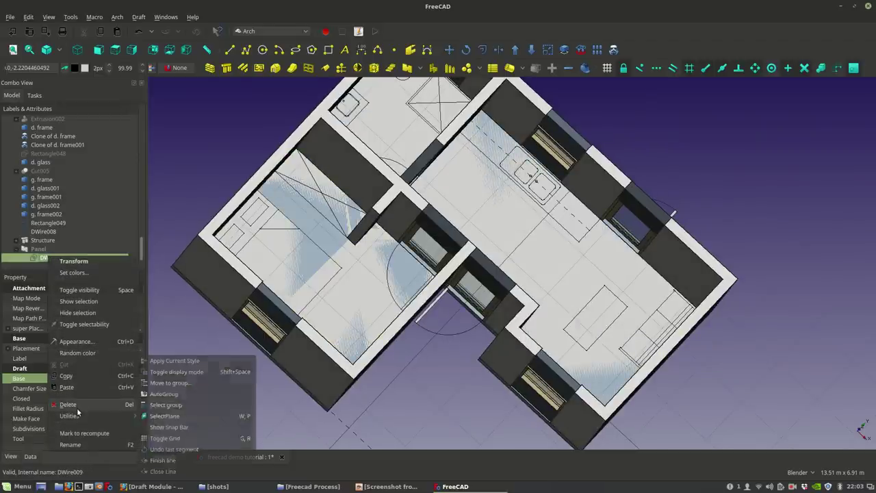
click(68, 432)
click(494, 218)
middle_drag(494, 218, 479, 342)
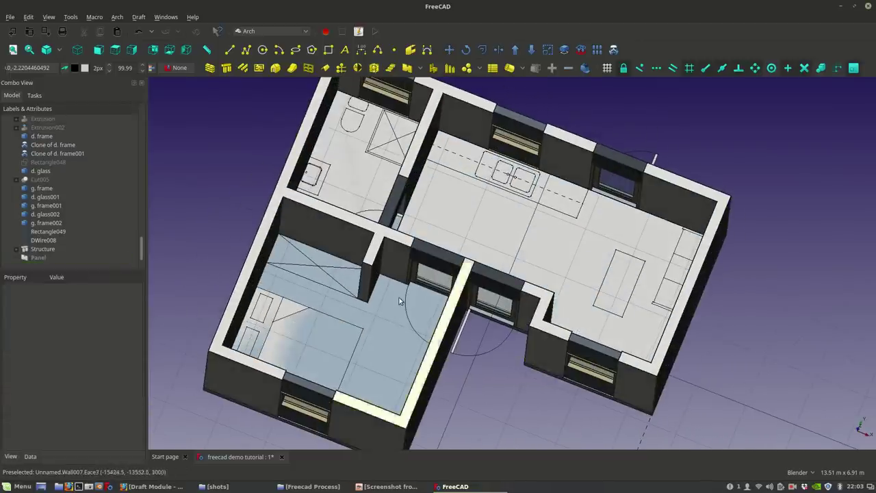
click(38, 257)
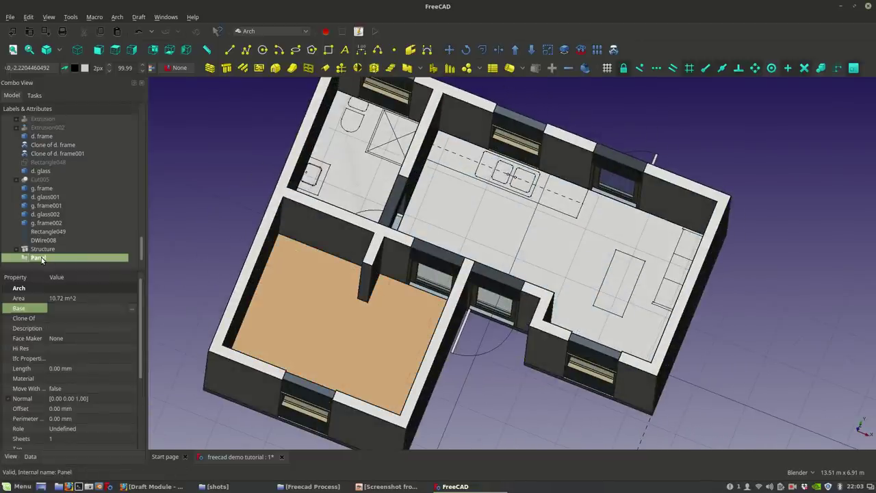
key(Delete)
Step: Divide the bathroom floor rectangle Rectangle049 into 5 columns and 7 rows
middle_drag(322, 205, 294, 222)
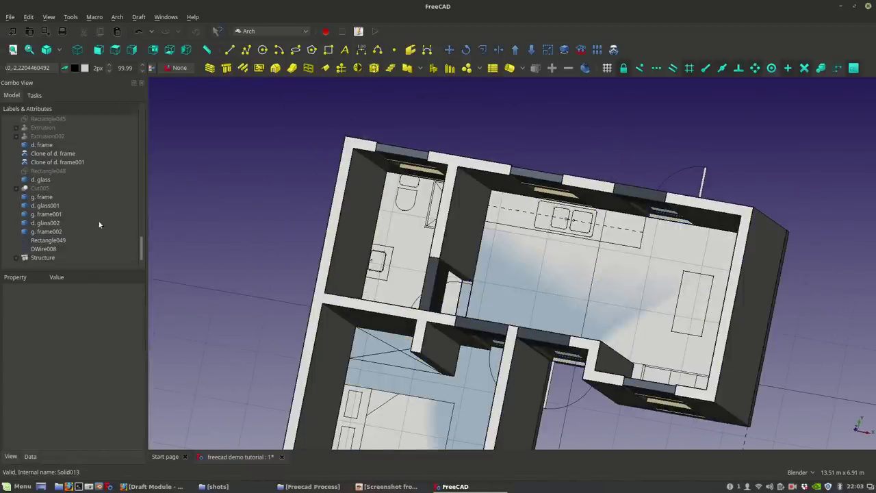
click(48, 241)
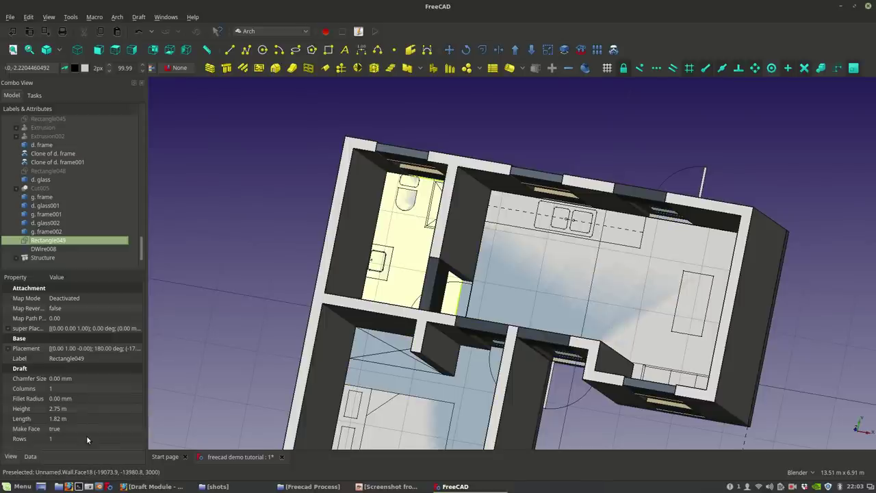
key(2)
scroll(348, 302, up, 5)
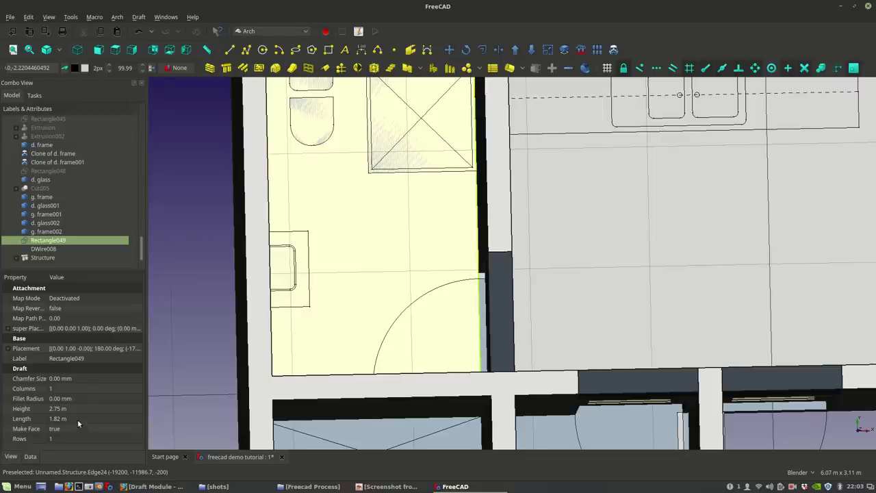
click(78, 436)
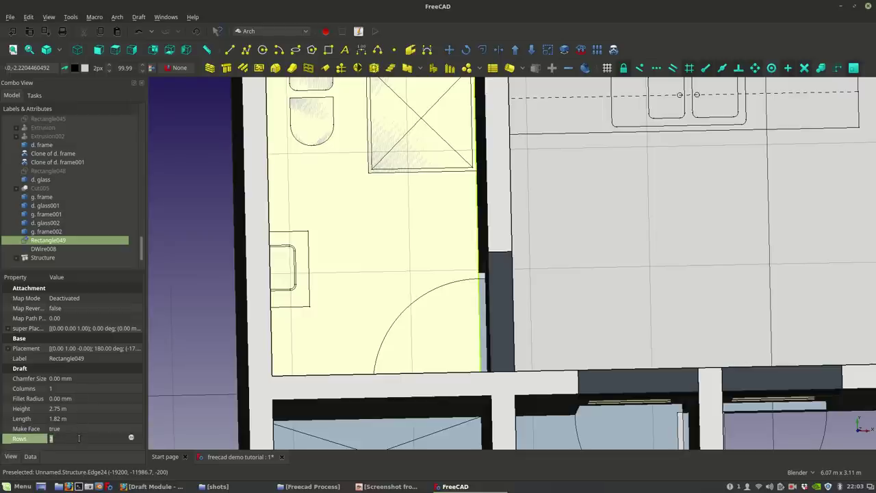
text(4)
click(79, 389)
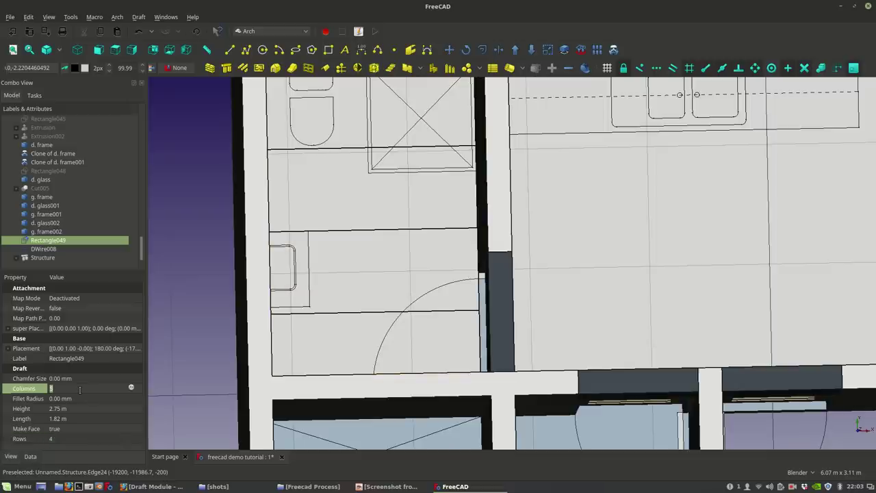
text(5)
click(85, 398)
click(78, 438)
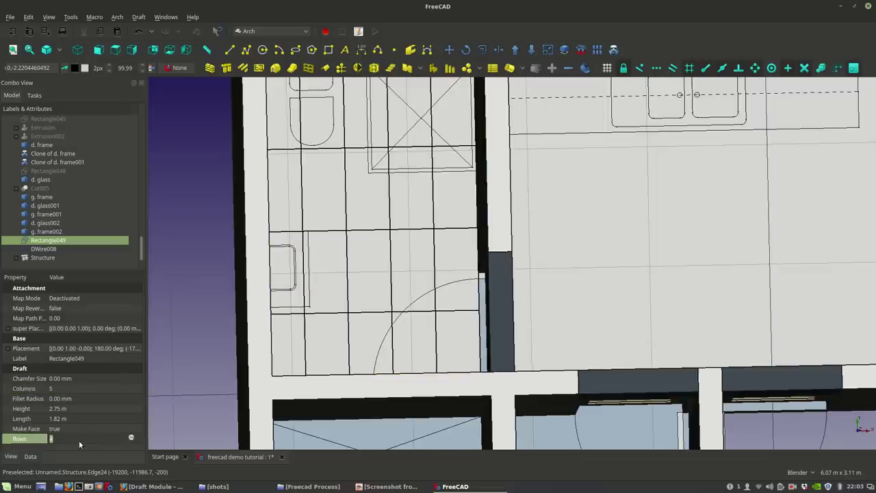
click(76, 428)
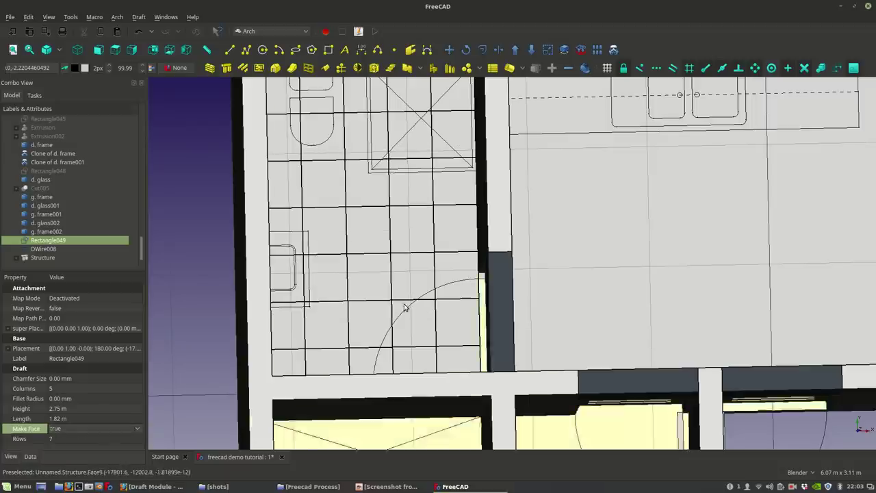
Step: Switch the 3D view to perspective with the bathroom floor rectangle Rectangle049 selected
scroll(405, 307, down, 2)
click(113, 50)
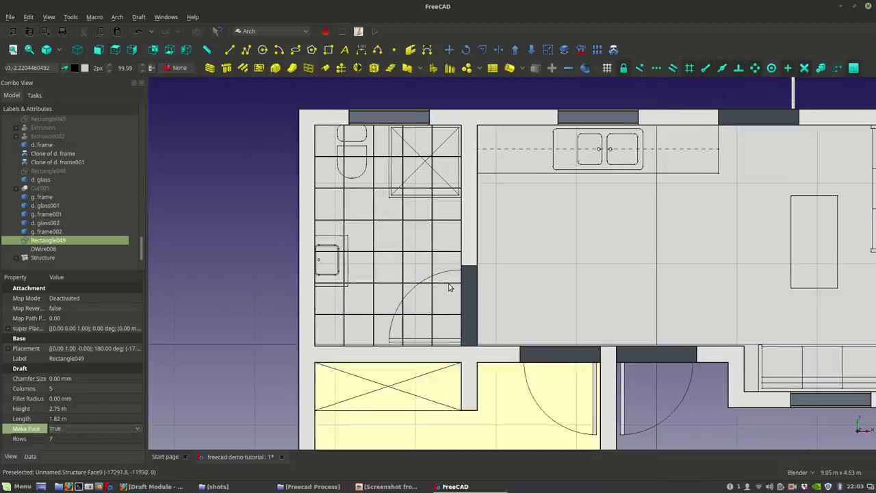
scroll(450, 289, down, 2)
middle_drag(342, 411, 379, 374)
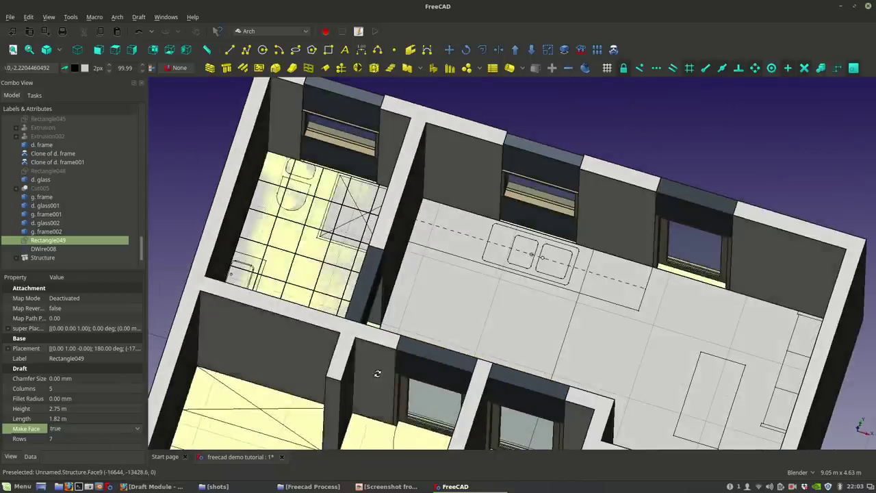
click(52, 232)
click(52, 241)
shift+middle_drag(375, 232, 394, 247)
scroll(395, 250, up, 2)
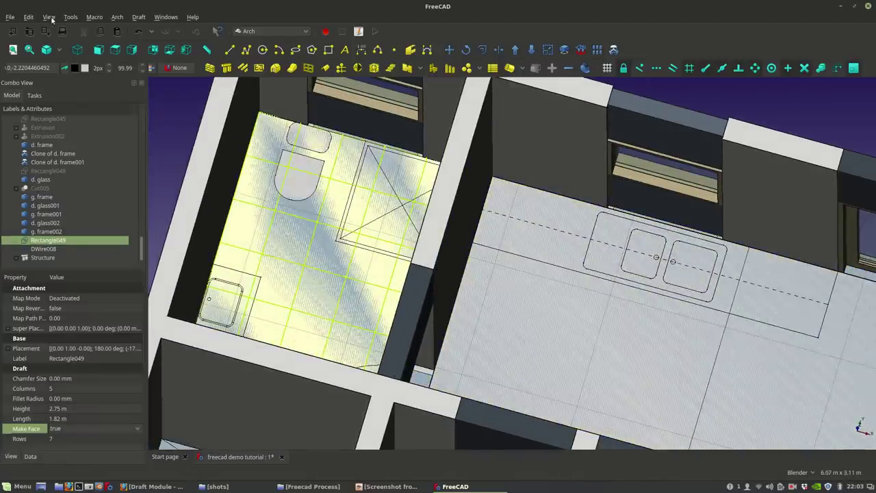
click(52, 19)
click(85, 50)
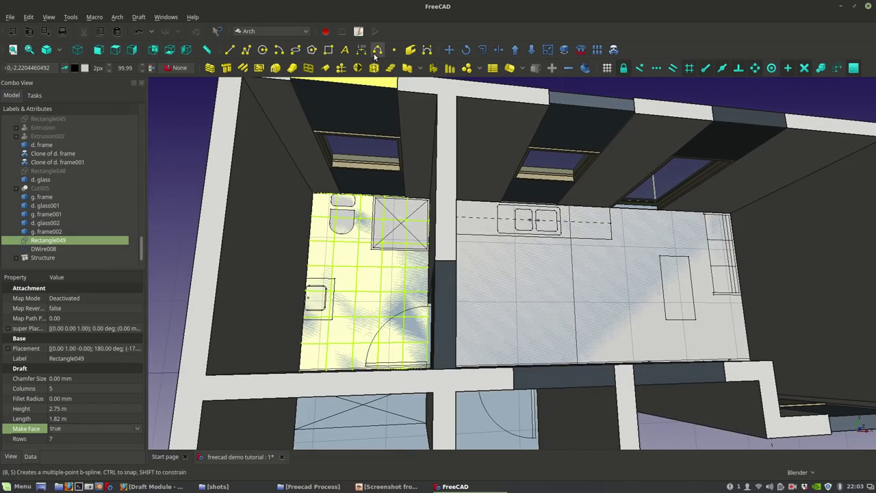
Step: Create an Arch panel from the subdivided bathroom rectangle and set the z component of its normal to 1.00
click(407, 68)
scroll(356, 413, up, 1)
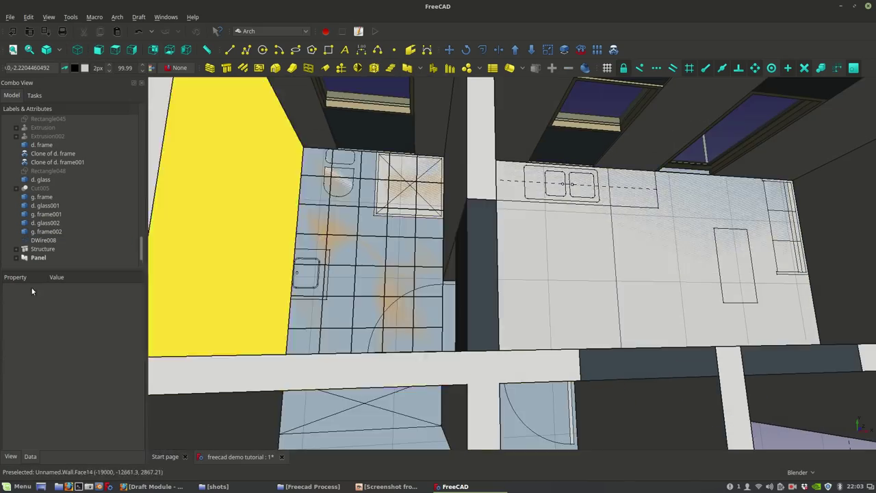
click(38, 258)
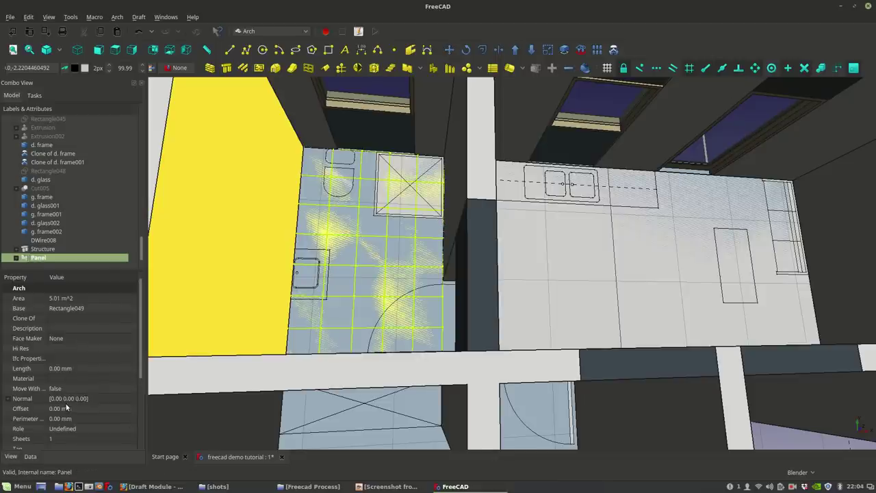
click(8, 398)
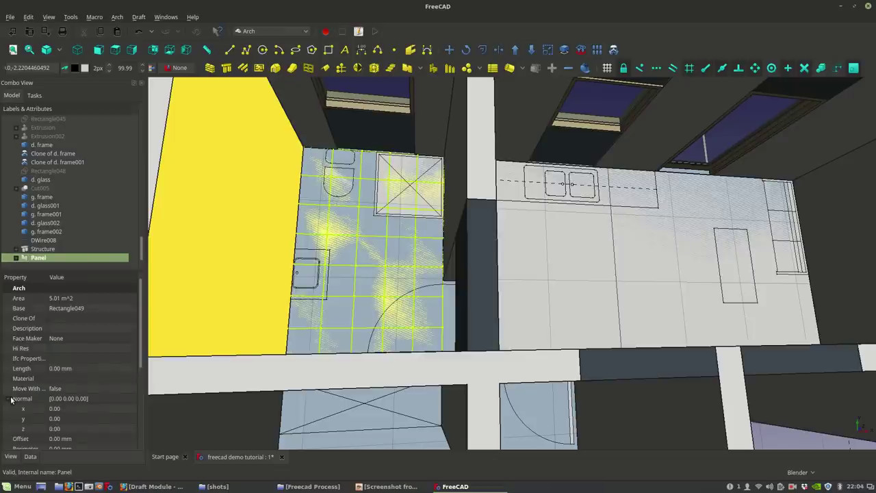
click(74, 427)
key(Return)
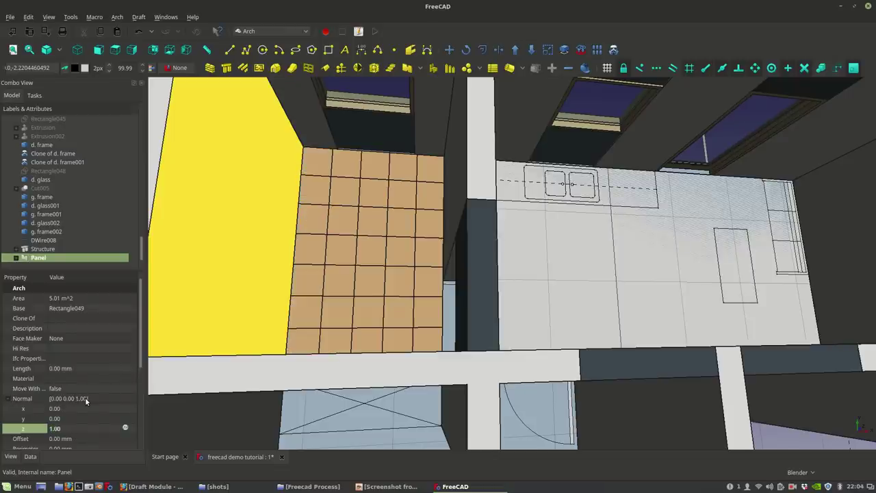
Step: Inspect the tiled bathroom floor panel up close and through the doorway from the kitchen and living area
middle_drag(479, 277, 541, 377)
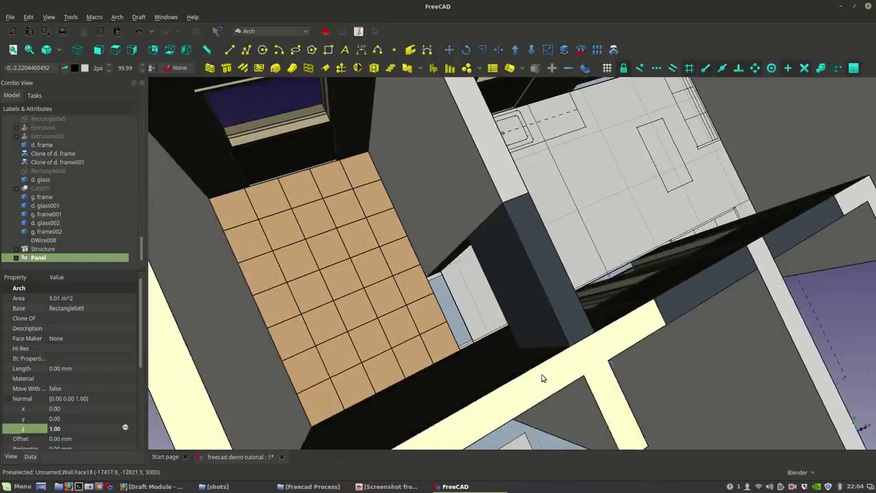
scroll(362, 369, up, 5)
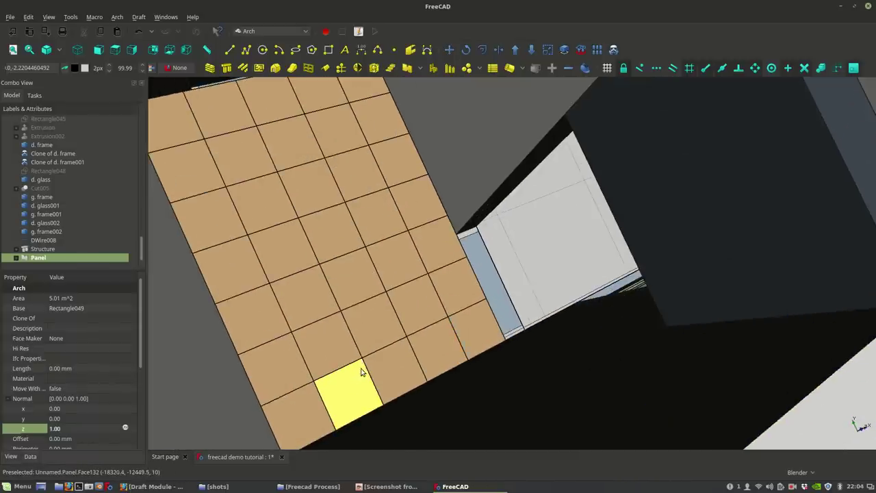
middle_drag(325, 299, 245, 355)
scroll(414, 272, down, 6)
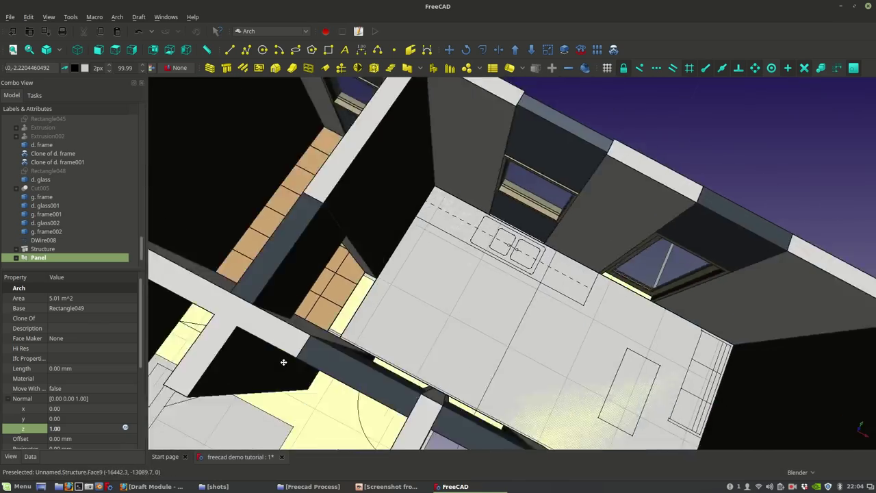
scroll(284, 361, up, 6)
scroll(443, 305, down, 5)
middle_drag(499, 346, 478, 453)
middle_drag(444, 370, 410, 275)
scroll(397, 321, up, 2)
scroll(410, 275, up, 1)
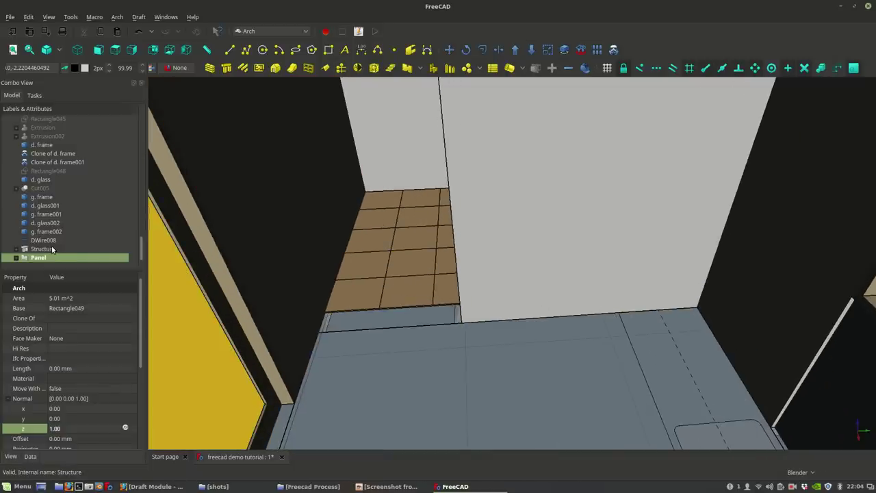
Step: Set the bathroom floor panel's shape color to light teal (142, 214, 214) and its line width to 1.00
click(16, 457)
click(59, 424)
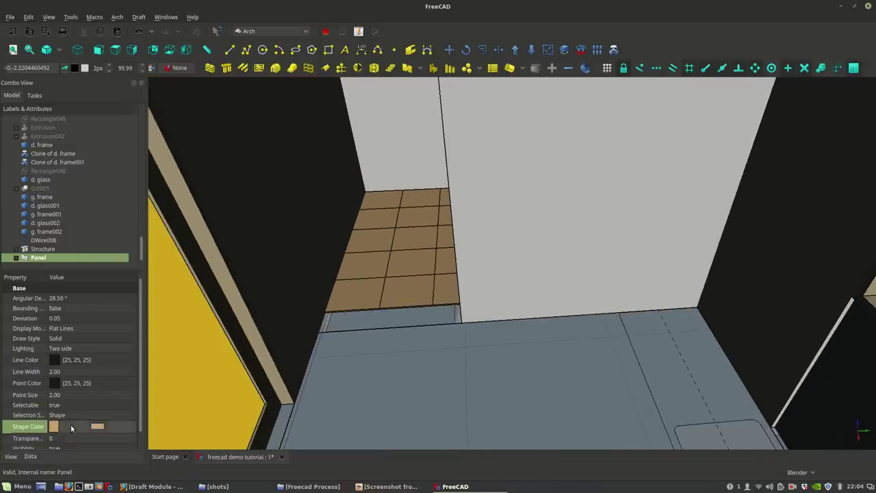
click(95, 426)
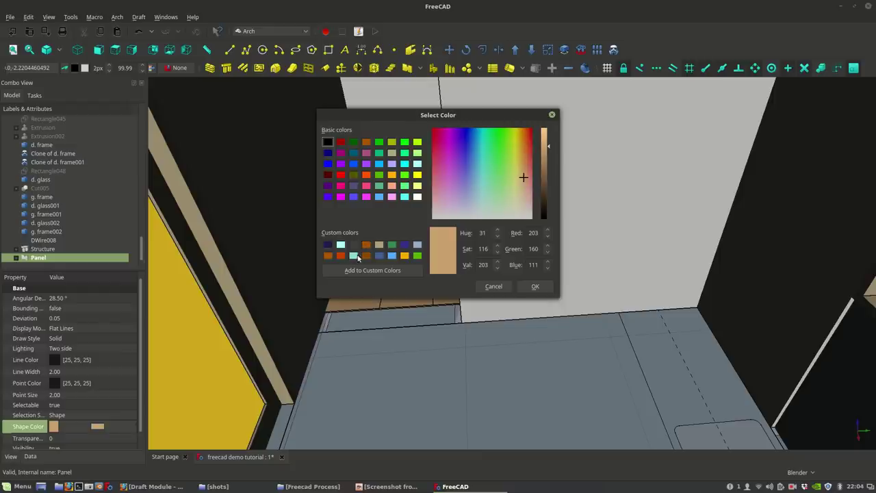
click(353, 256)
click(535, 286)
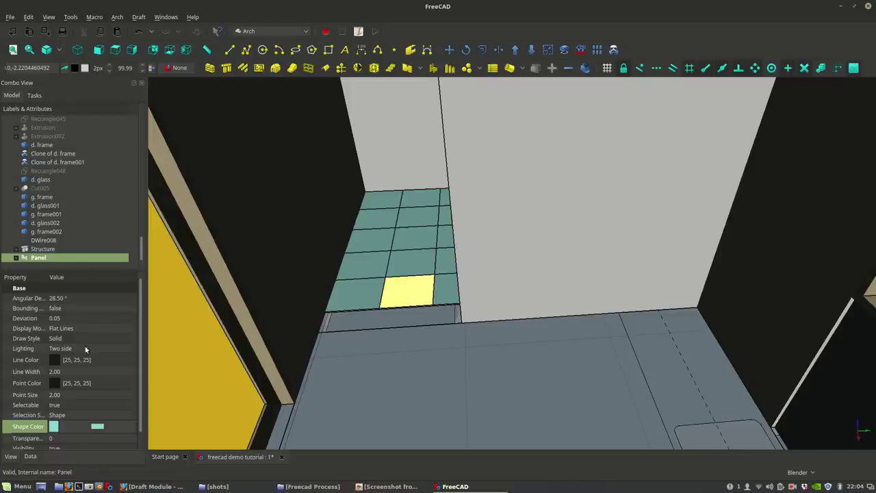
click(68, 371)
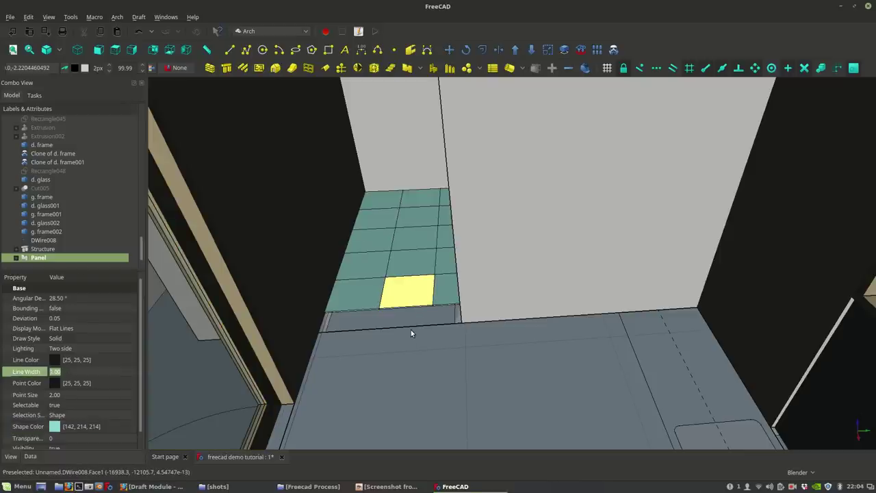
Step: Set the thickness of the tiled bathroom floor panel to 5.00 mm
click(29, 51)
scroll(419, 345, up, 6)
scroll(411, 167, down, 4)
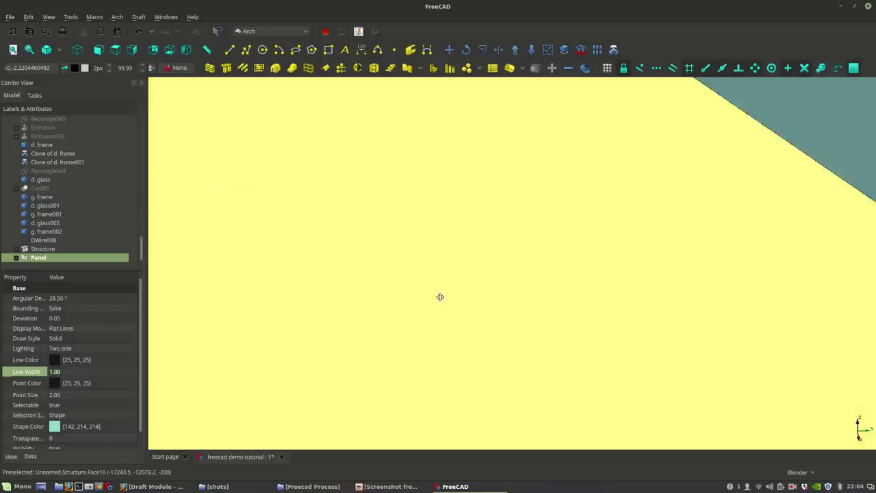
middle_drag(439, 305, 429, 248)
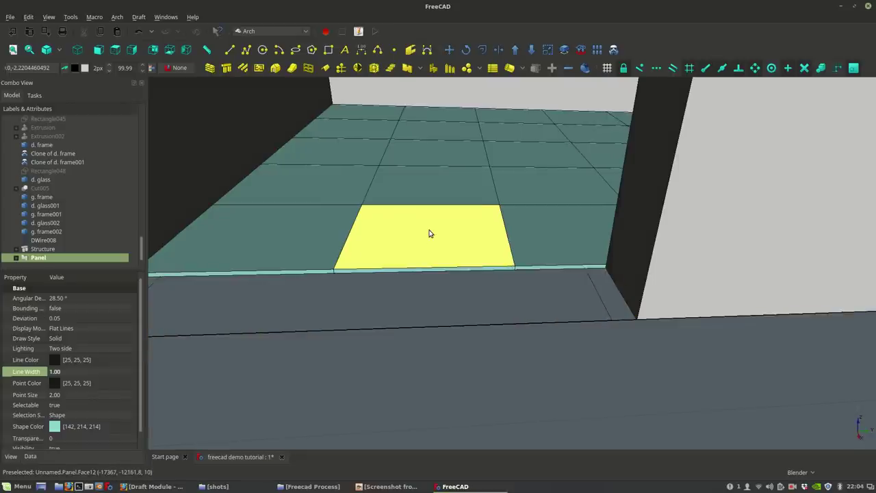
click(28, 456)
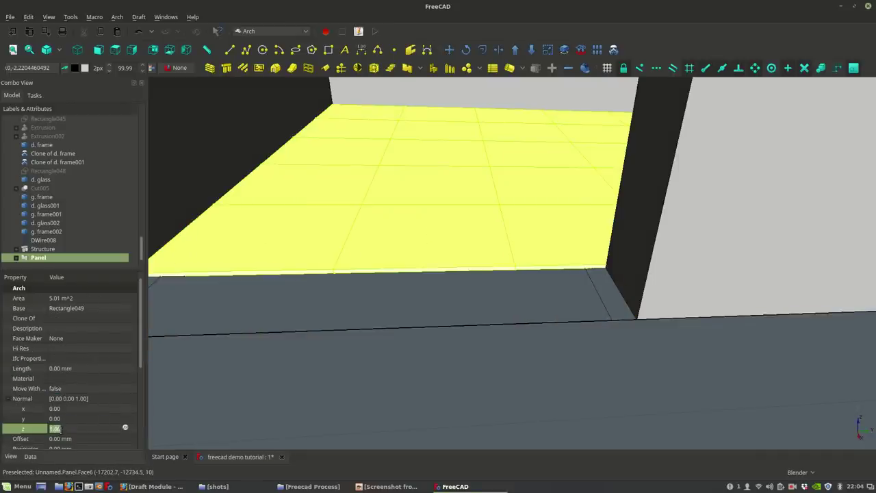
drag(141, 363, 149, 426)
click(51, 388)
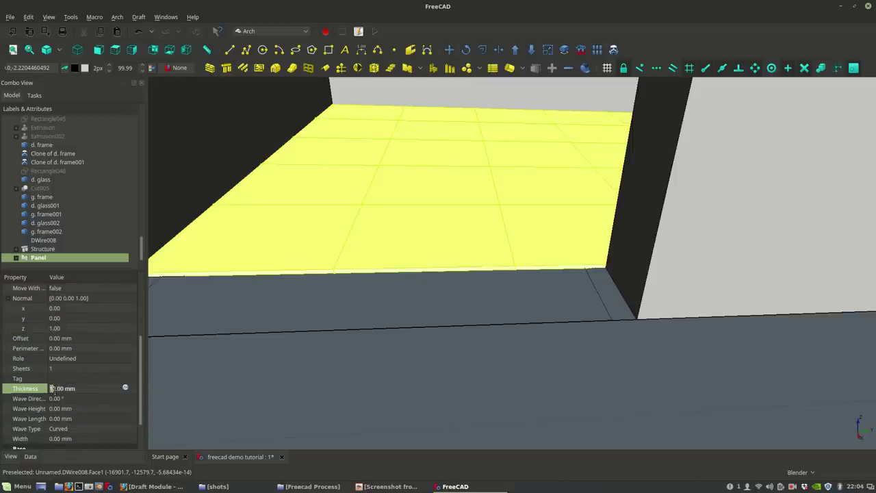
key(Return)
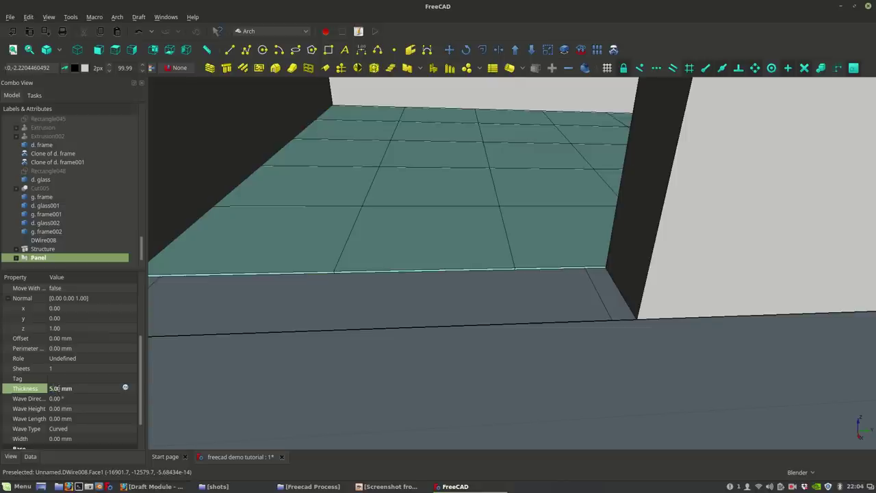
Step: Inspect the bathroom floor tiles up close from several angles and within the whole house
scroll(372, 275, down, 8)
middle_drag(410, 260, 436, 299)
scroll(365, 317, up, 4)
scroll(363, 318, up, 10)
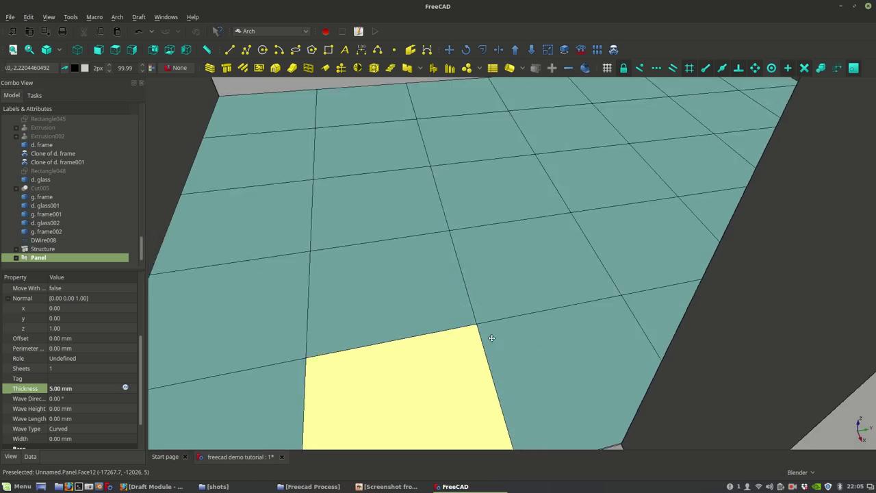
scroll(491, 339, down, 7)
middle_drag(491, 342, 365, 390)
scroll(515, 359, up, 5)
scroll(515, 360, down, 3)
middle_drag(515, 360, 470, 331)
scroll(470, 331, up, 3)
scroll(510, 290, down, 2)
middle_drag(509, 290, 546, 294)
scroll(533, 336, down, 6)
scroll(535, 312, down, 5)
scroll(546, 285, up, 3)
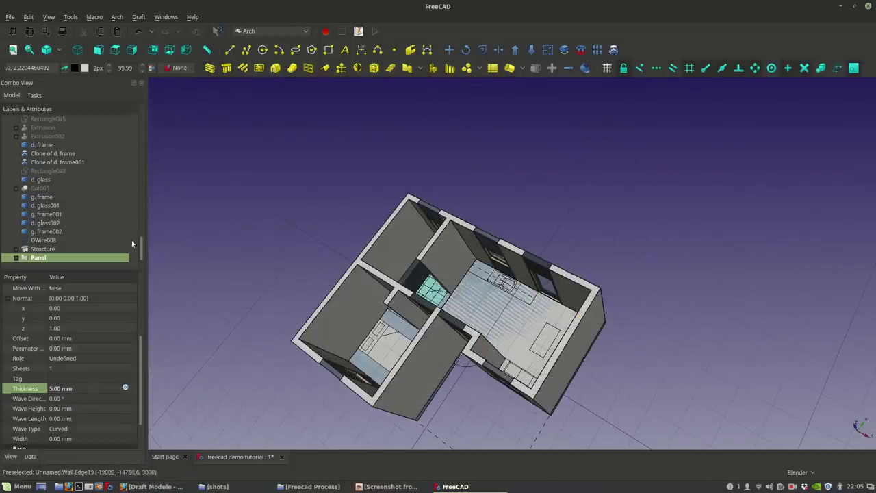
Step: Delete the leftover outline wire DWire008 and check the base slab around the house exterior
click(55, 242)
key(Delete)
middle_drag(472, 308, 528, 301)
scroll(527, 308, up, 5)
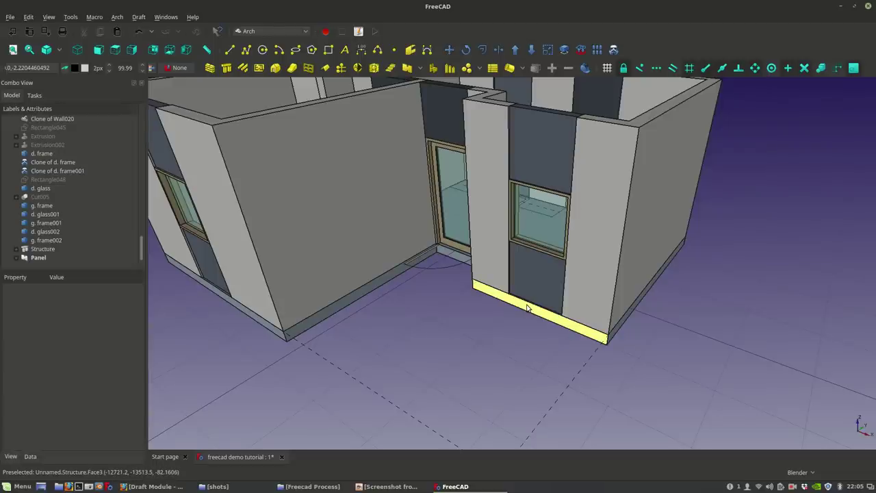
middle_drag(539, 336, 362, 157)
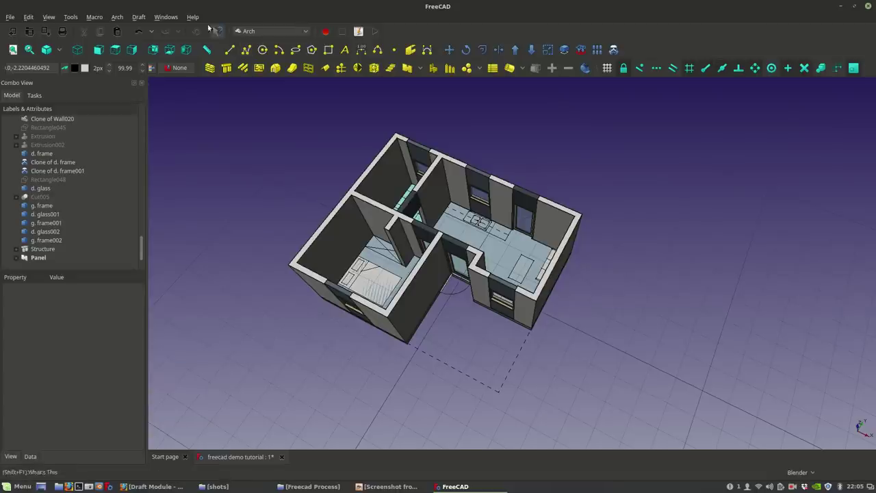
Step: In top view, set the working plane to XY (top) and draw a rectangle about 0.58 m by 1.04 m outside the dashed porch outline
click(113, 50)
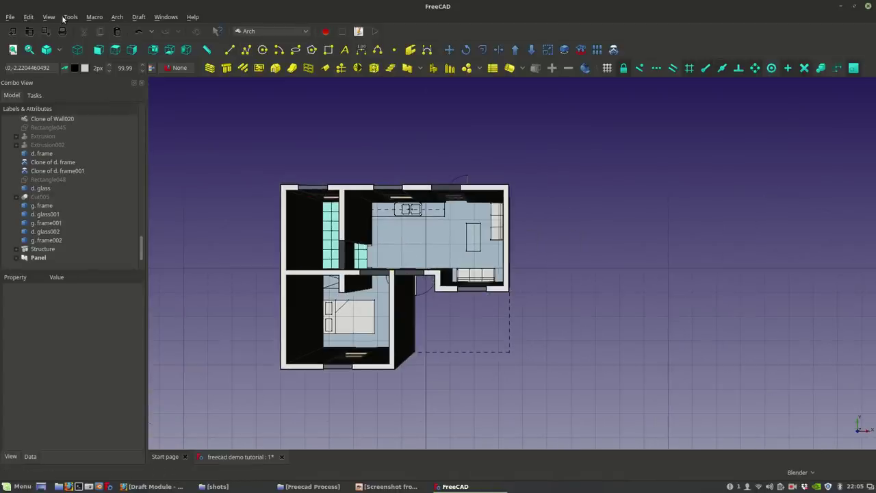
click(33, 68)
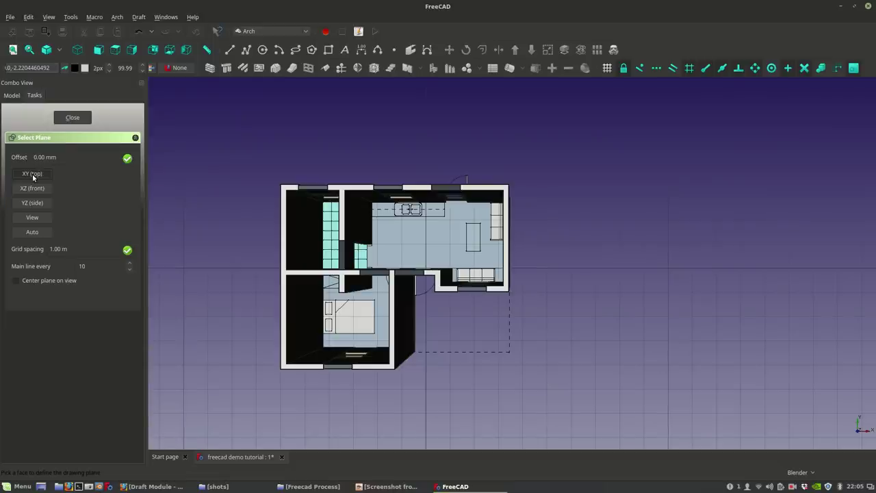
click(32, 174)
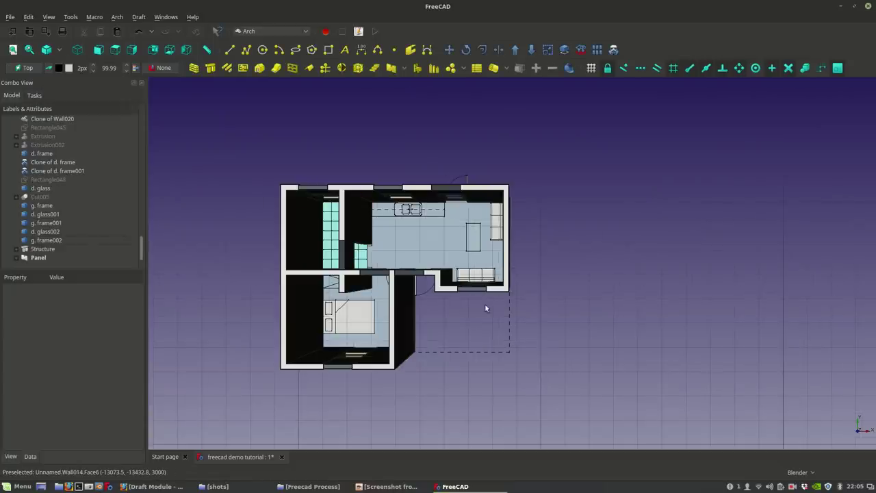
click(325, 52)
click(558, 314)
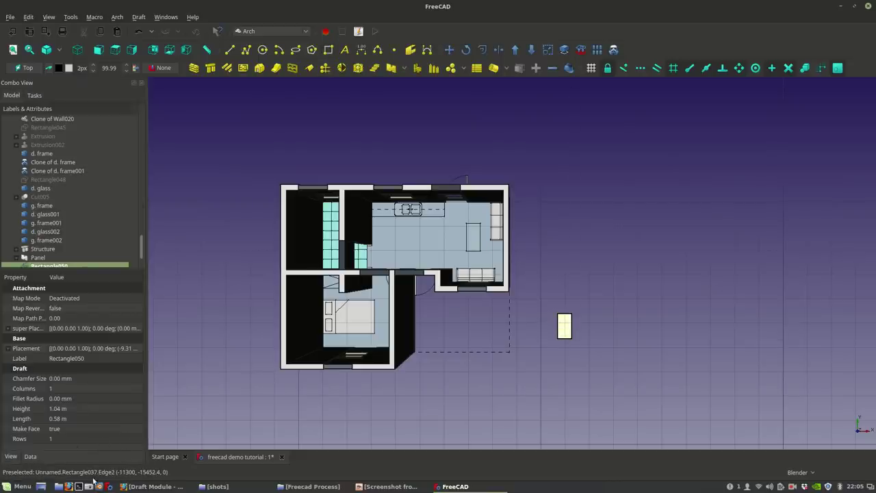
Step: Set both the length and the height of the new rectangle to 0.50 m
click(6, 458)
click(27, 460)
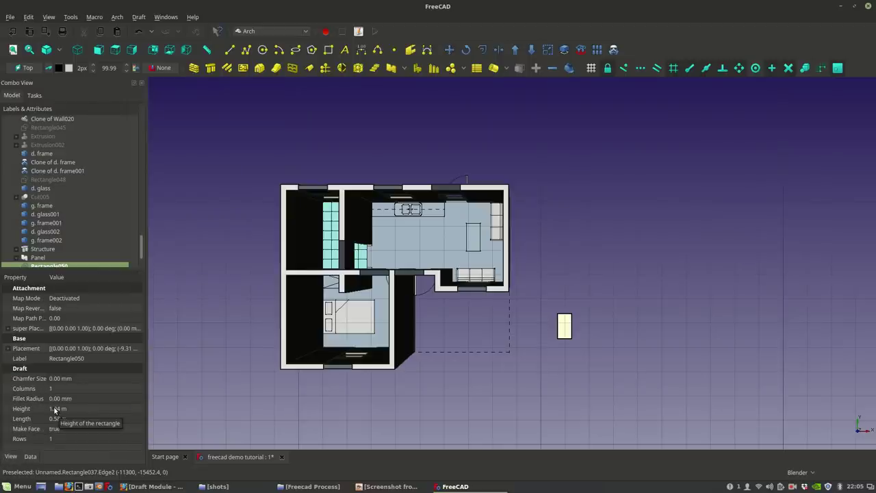
click(55, 407)
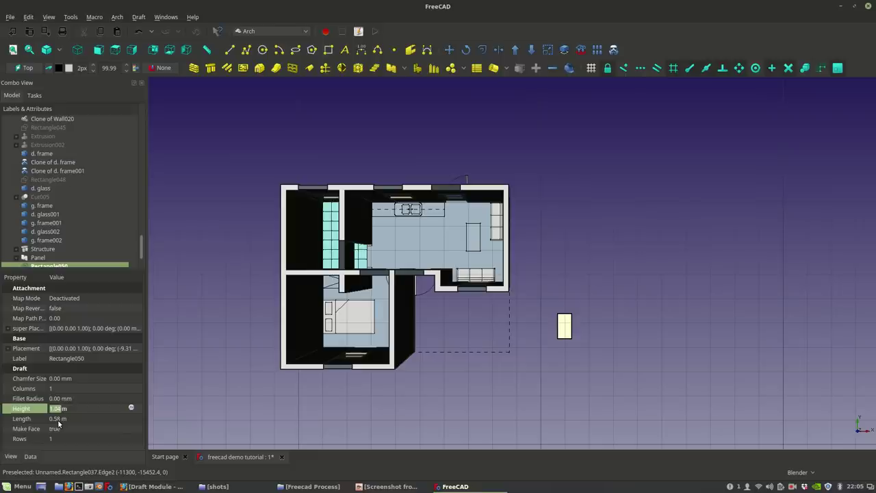
click(59, 418)
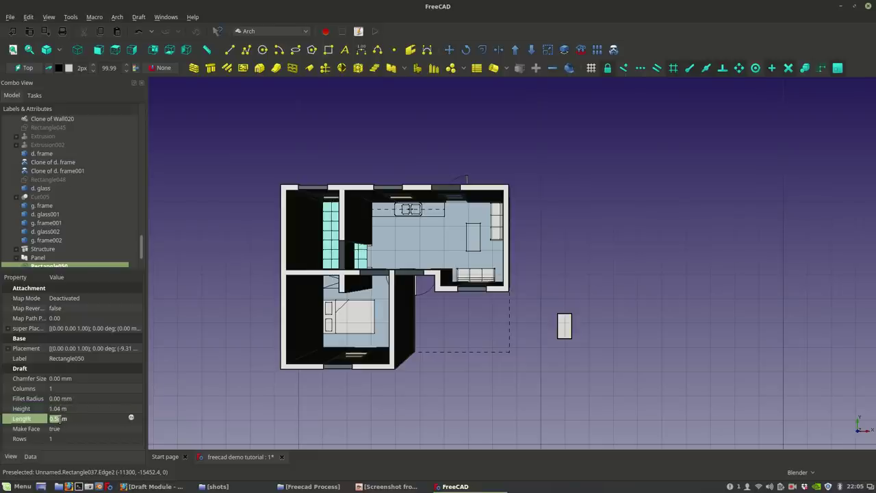
click(55, 408)
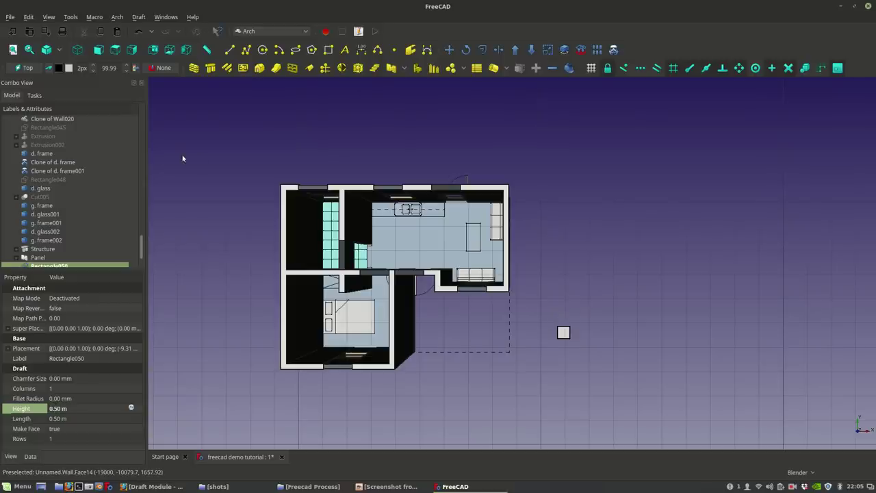
Step: Copy the 0.50 m square by its lower-right corner to the outer corner of the dashed porch outline, and delete the original square
click(49, 16)
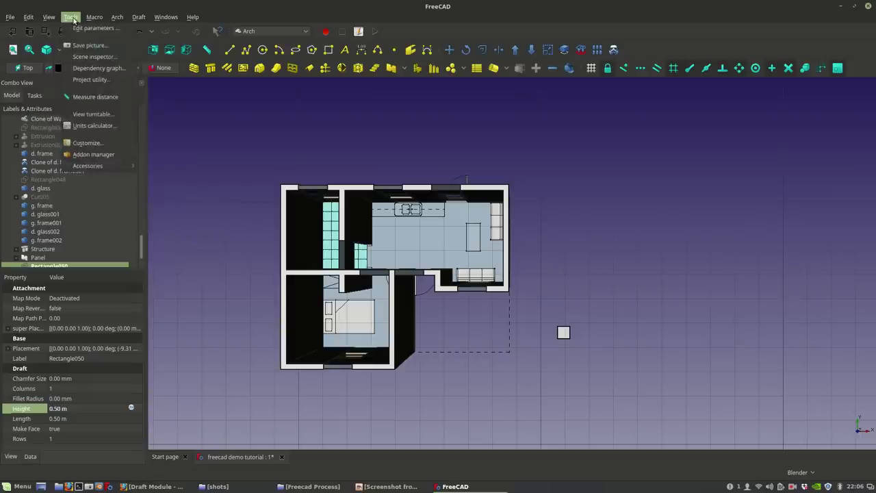
key(Escape)
scroll(534, 346, up, 5)
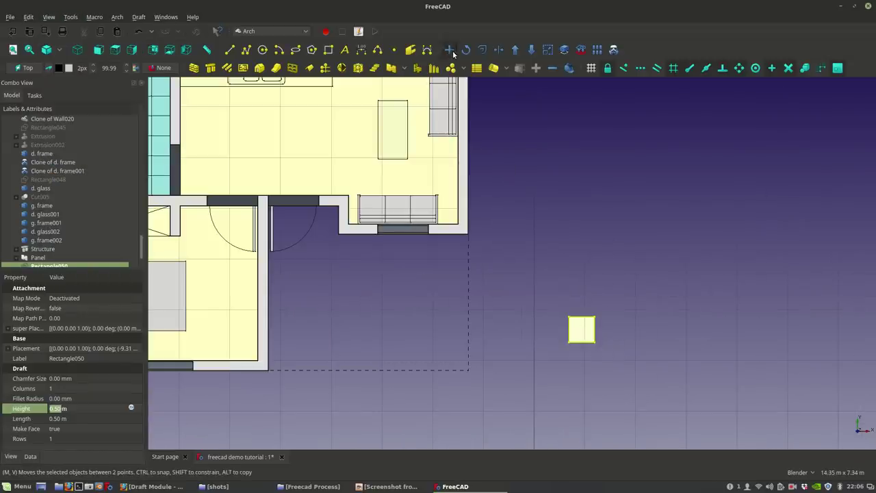
key(m)
key(v)
click(592, 342)
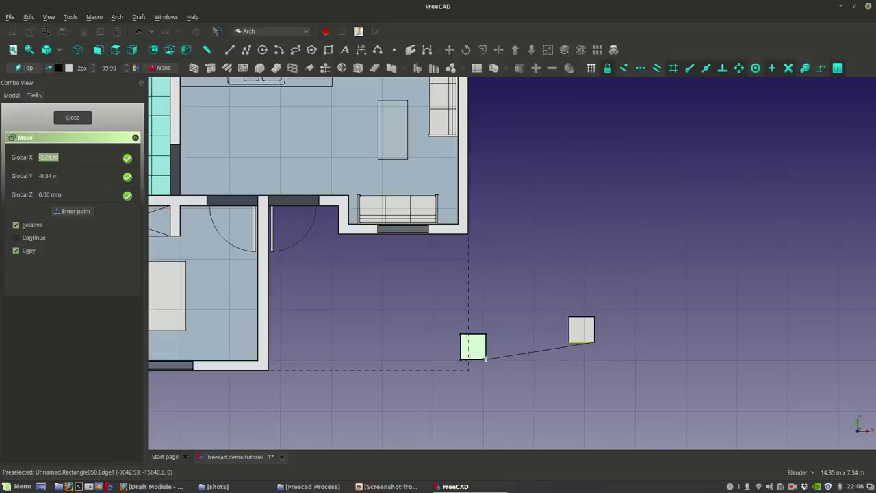
click(468, 369)
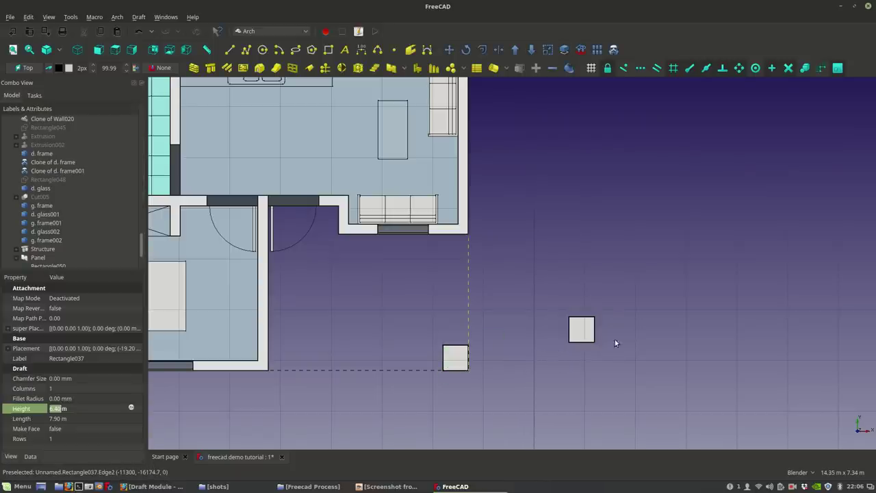
click(580, 329)
key(Delete)
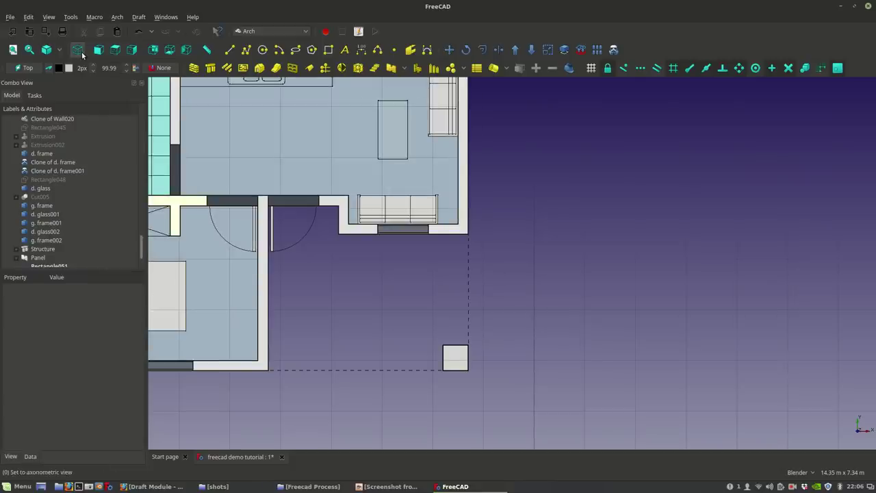
Step: Create an Arch structure from the square at the porch corner and set its height to 3.00 m
click(82, 54)
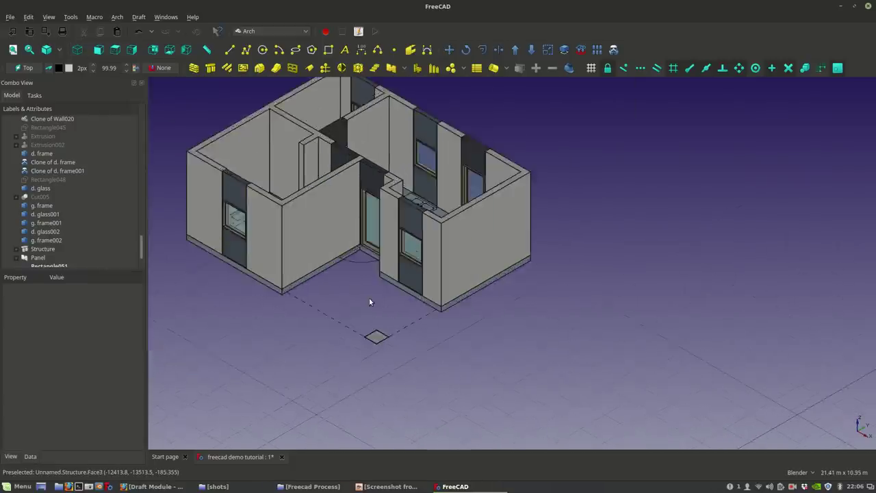
scroll(369, 301, up, 3)
click(379, 354)
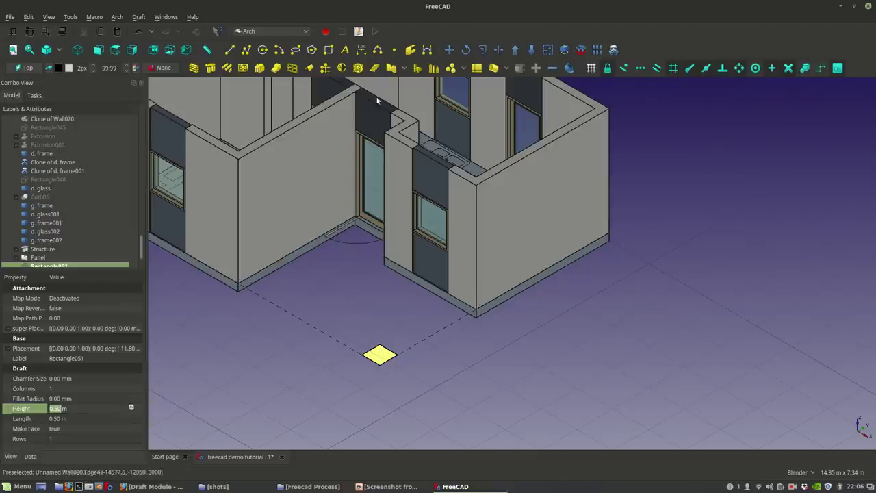
click(211, 68)
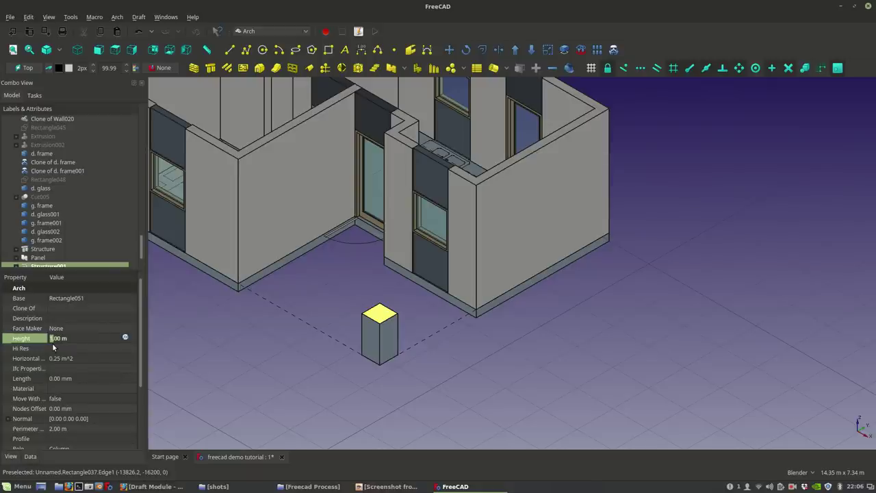
text(3)
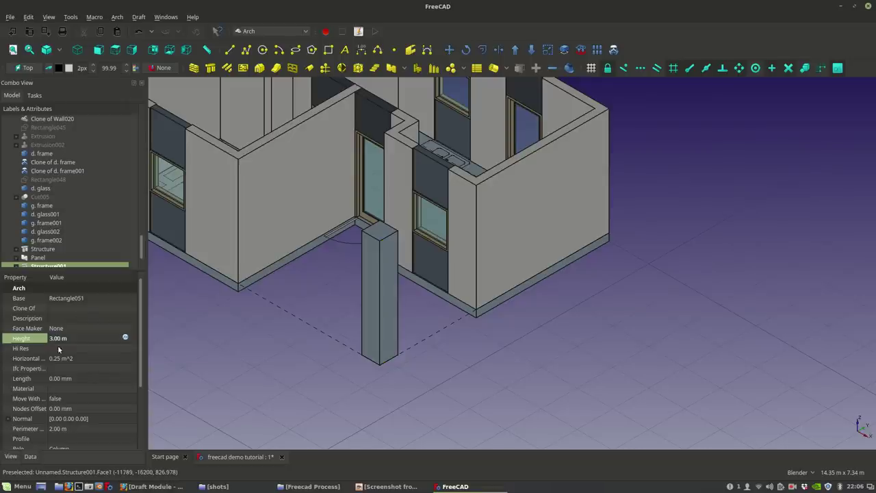
Step: Set the height and length of the column's base rectangle Rectangle051 to 0.30 m
click(23, 266)
click(17, 251)
scroll(29, 257, down, 1)
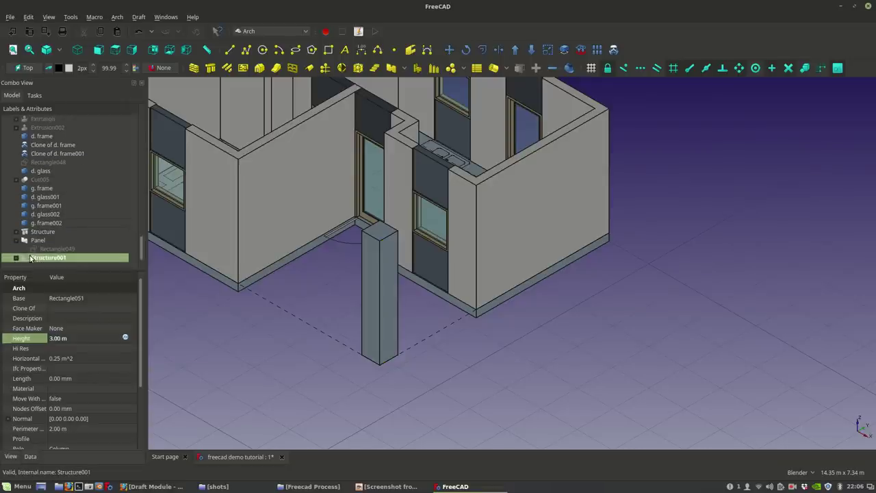
click(16, 240)
click(16, 258)
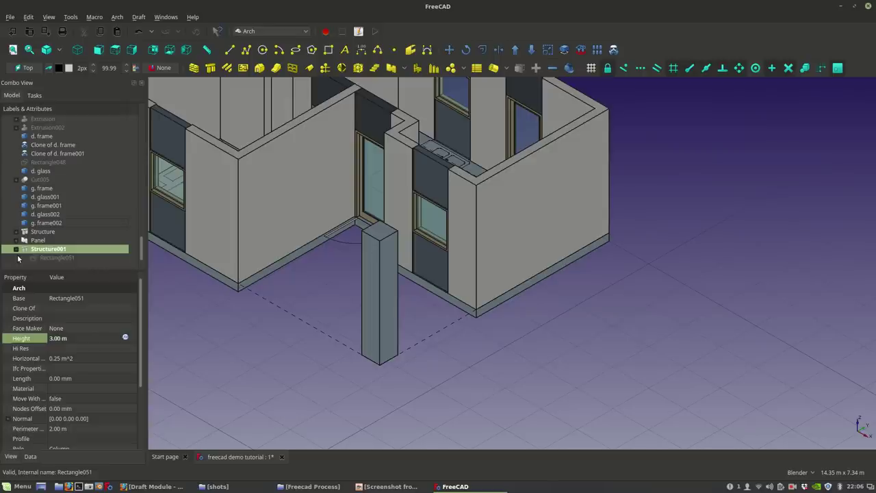
click(40, 258)
click(58, 408)
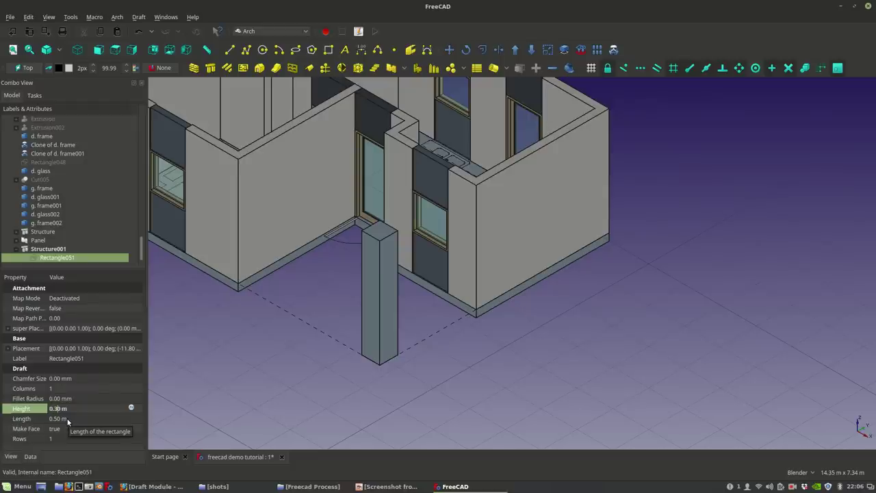
key(Return)
click(59, 419)
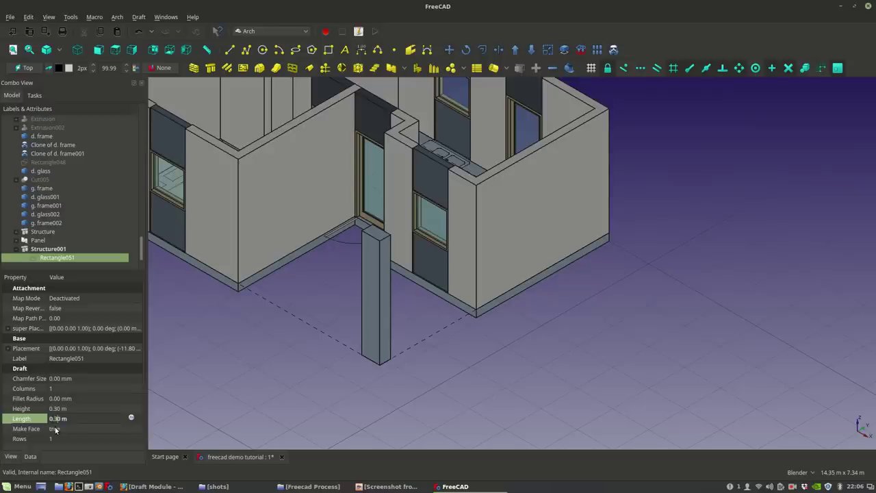
key(Return)
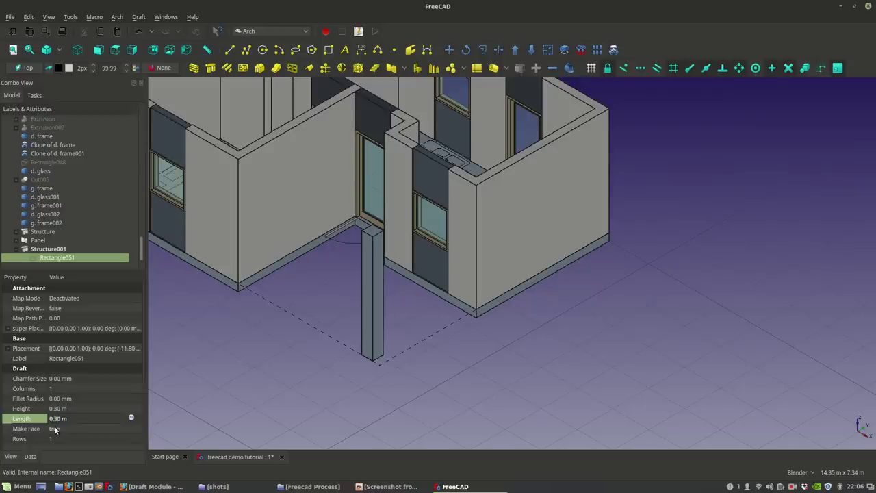
Step: Hide the porch column, then move its base rectangle by the outer corner onto the corner of the dashed porch outline
click(34, 250)
key(space)
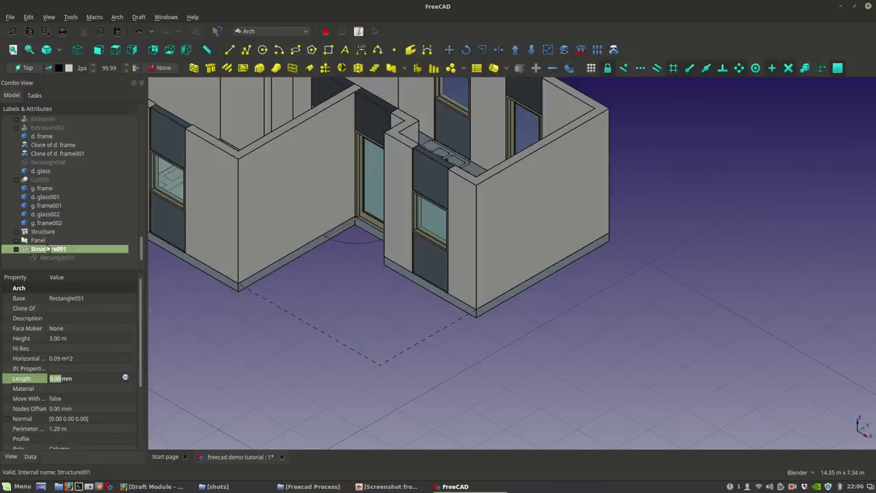
click(55, 257)
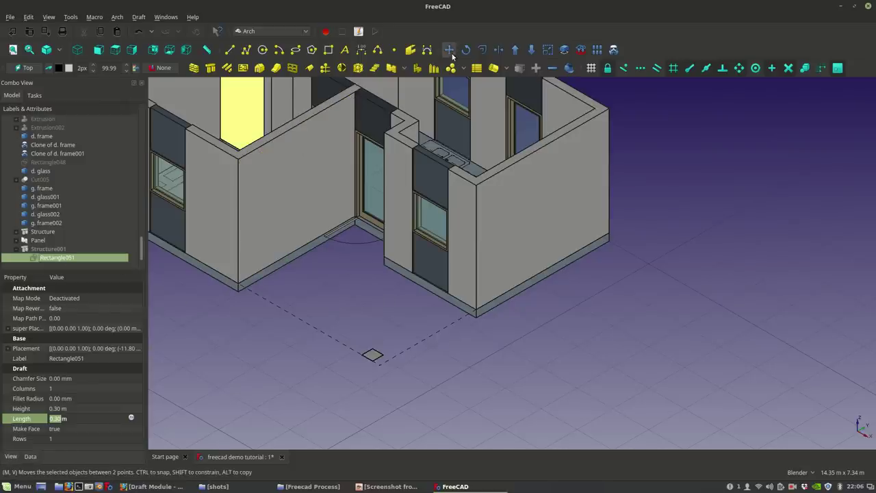
key(m)
key(v)
scroll(382, 358, up, 2)
scroll(382, 359, up, 2)
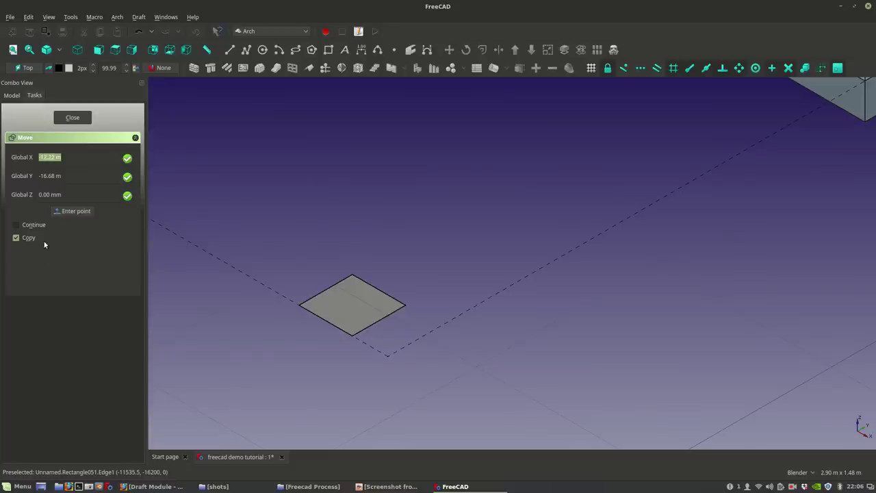
click(351, 333)
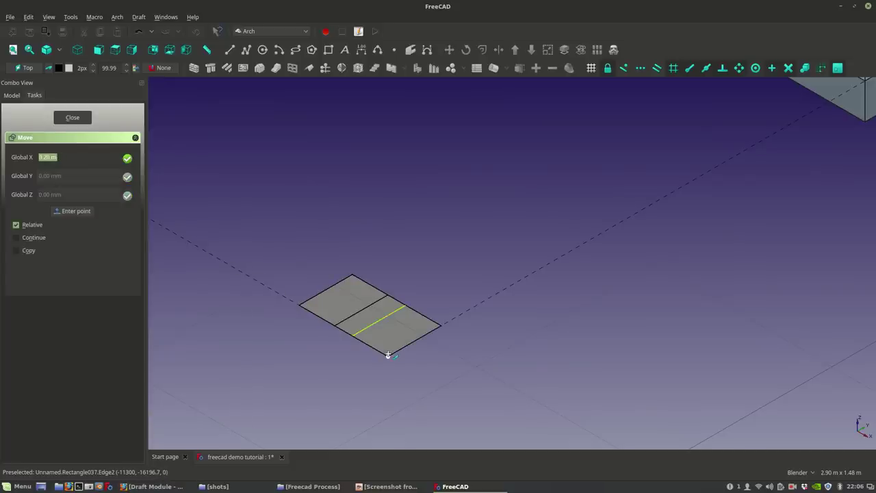
click(388, 355)
Step: Hide the column's base rectangle again and show the column Structure001
scroll(388, 356, down, 5)
key(space)
click(49, 250)
key(space)
scroll(381, 274, down, 4)
Step: Select the floor slab Structure and set its node color to orange with RGB 213, 115, 44
click(485, 294)
middle_drag(485, 295, 653, 353)
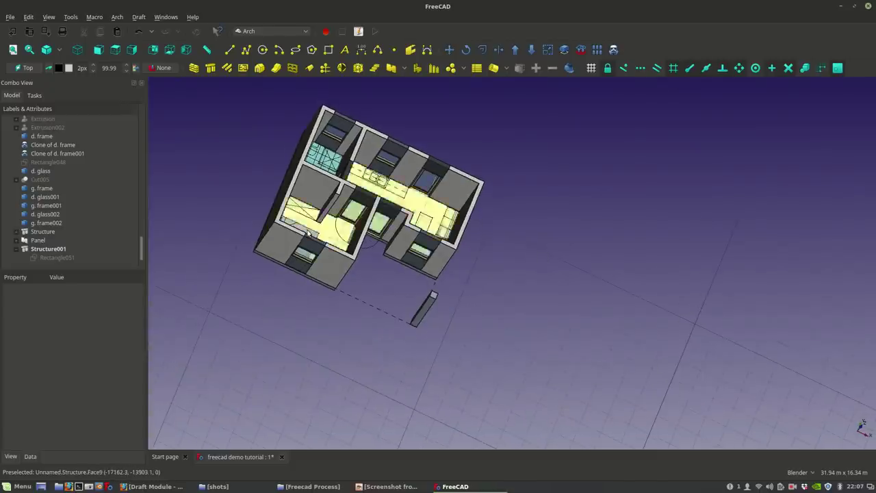
middle_drag(309, 233, 427, 321)
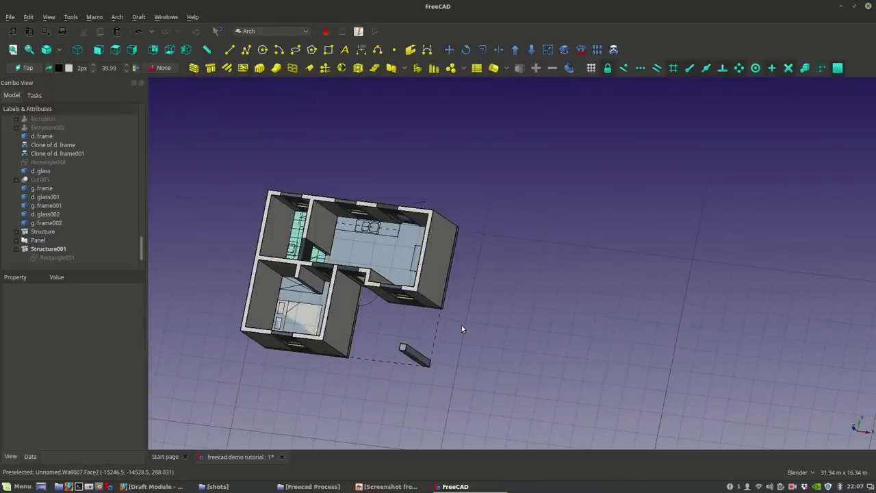
middle_drag(459, 377, 229, 110)
middle_drag(559, 242, 679, 352)
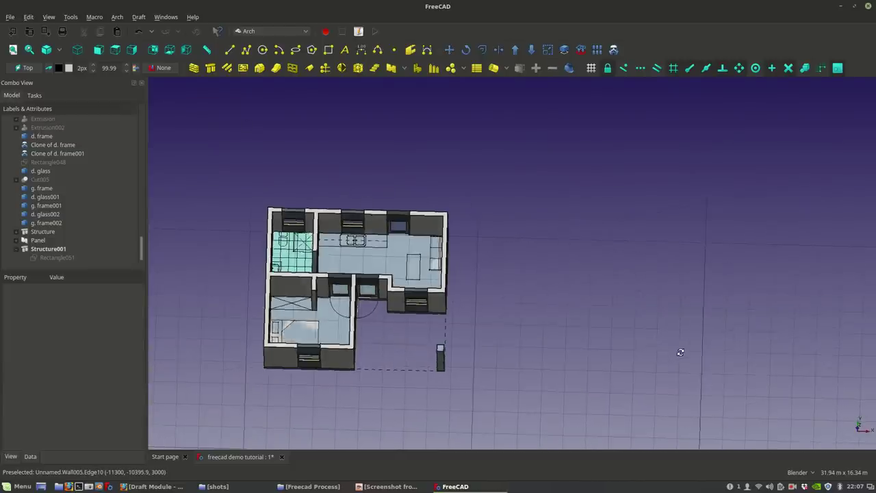
scroll(358, 242, up, 2)
click(357, 238)
middle_drag(357, 239, 274, 336)
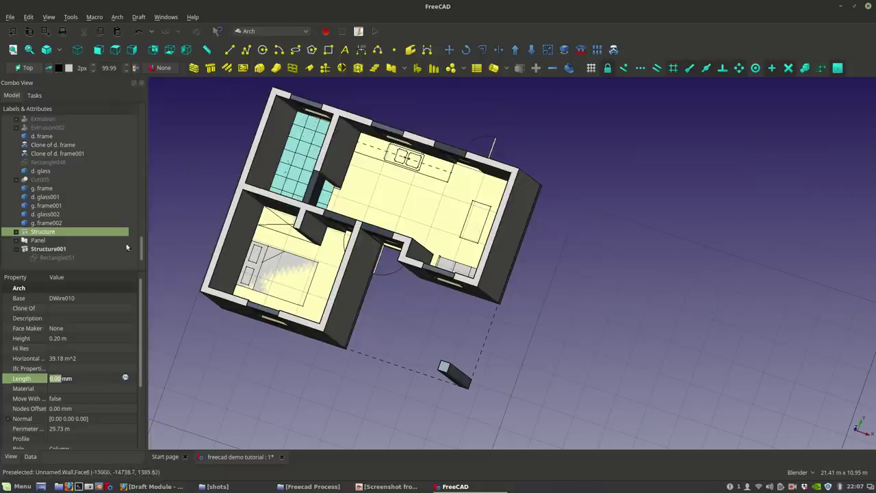
click(11, 456)
click(97, 412)
click(97, 413)
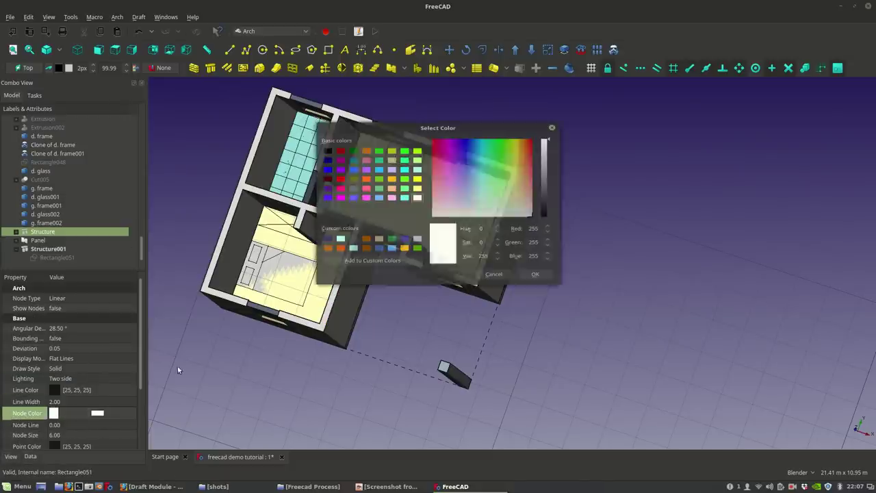
drag(520, 146, 545, 145)
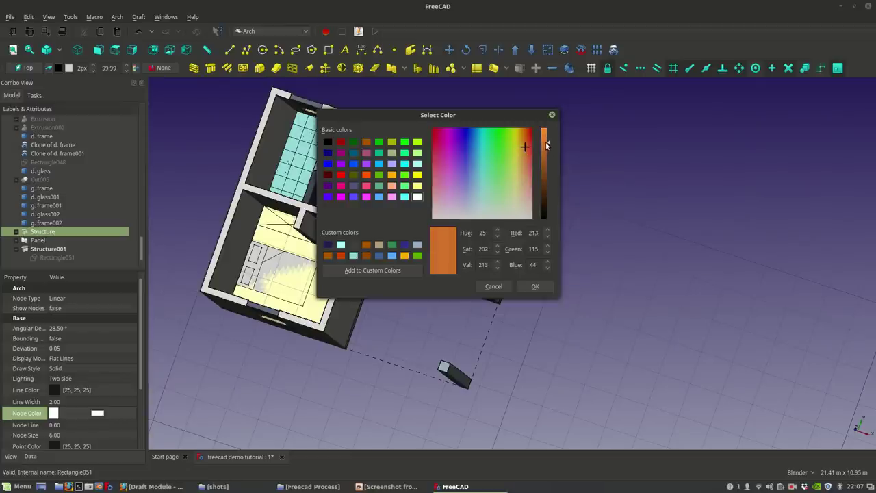
click(533, 287)
Step: Examine the floor slab, the porch column and the rooms from below and above
middle_drag(534, 287, 485, 280)
click(482, 267)
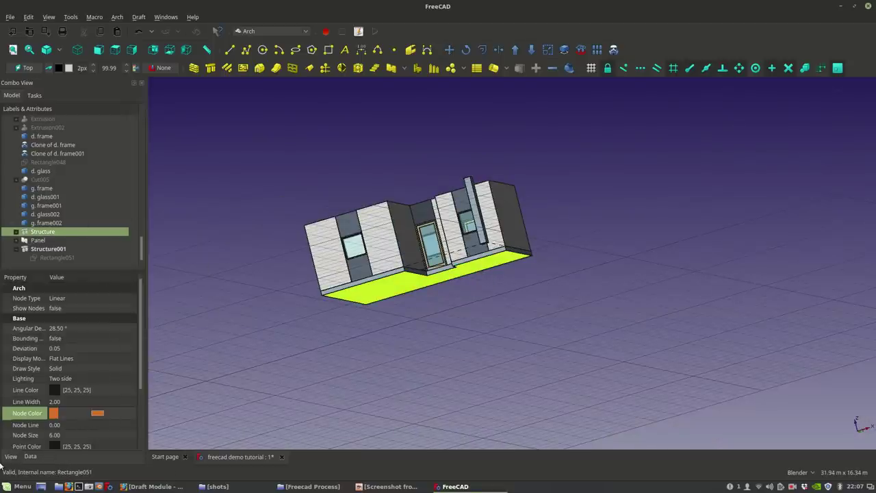
middle_drag(435, 301, 450, 324)
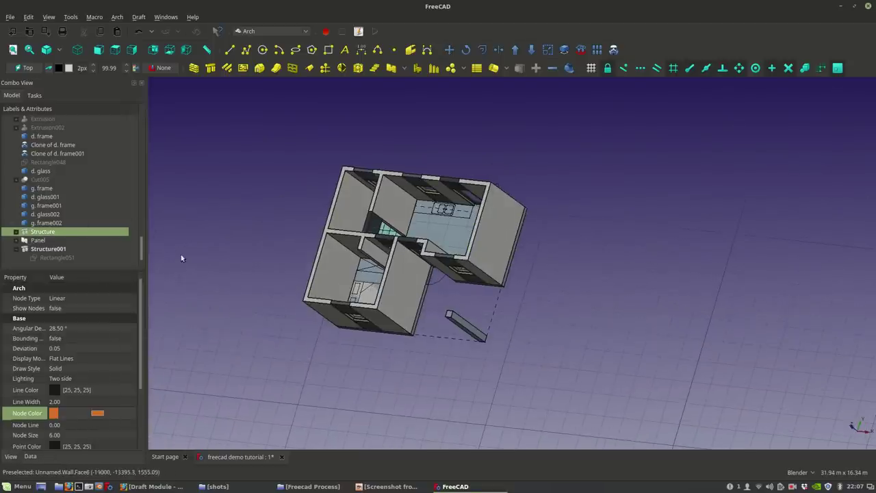
click(17, 234)
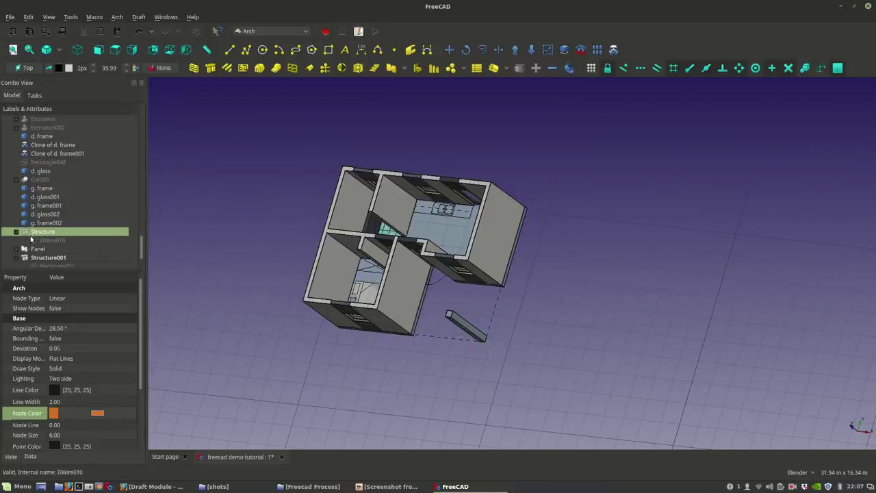
click(17, 233)
middle_drag(451, 231, 730, 358)
scroll(524, 238, up, 6)
click(698, 288)
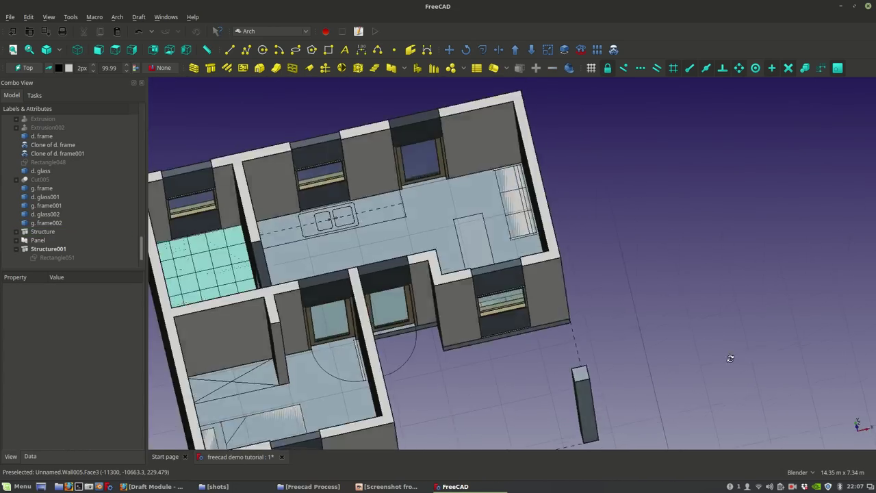
scroll(691, 352, down, 4)
middle_drag(659, 346, 596, 352)
scroll(581, 354, up, 5)
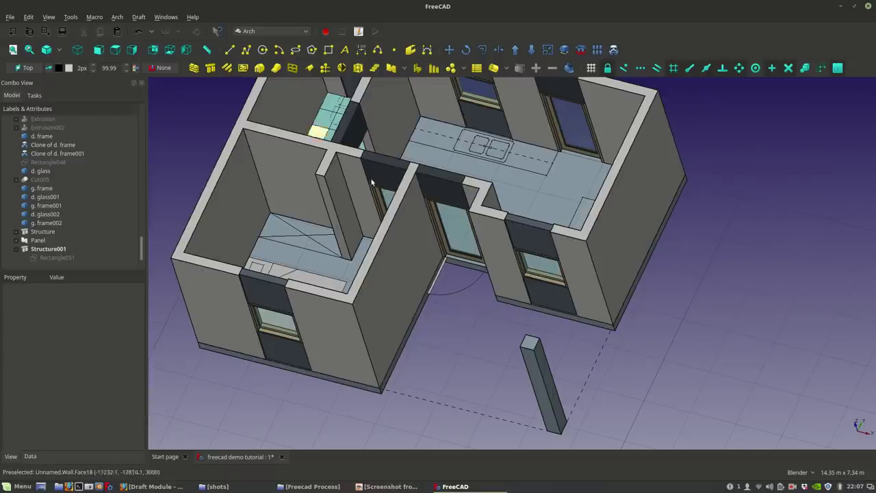
scroll(424, 292, down, 3)
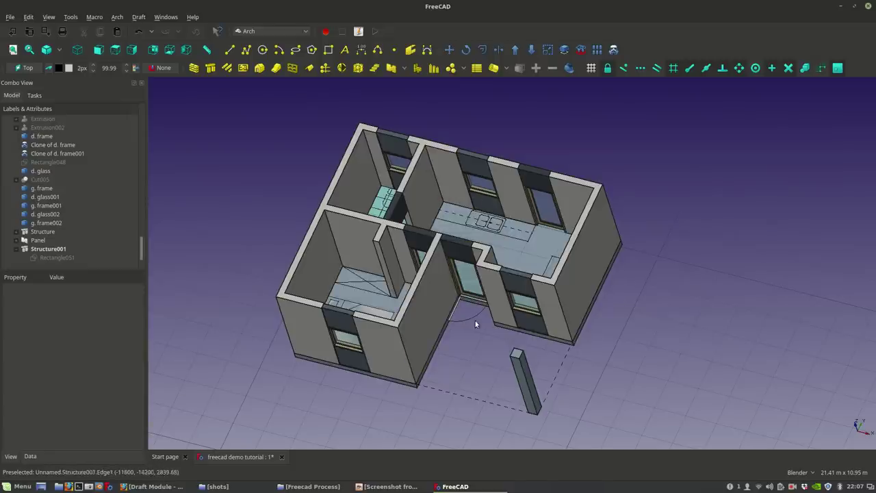
middle_drag(546, 370, 512, 389)
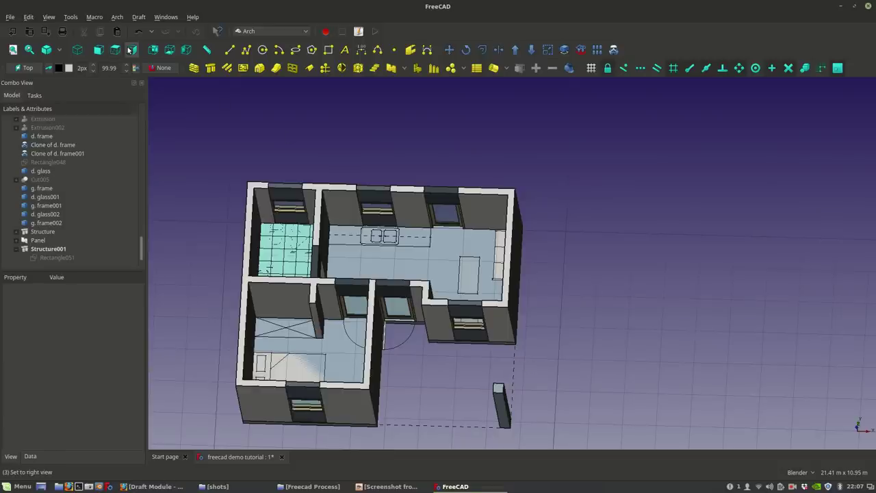
Step: Create an outward offset copy of the dashed rectangle around the house plan at a distance of 0.6 m
click(115, 52)
scroll(532, 361, up, 2)
scroll(532, 360, down, 2)
click(533, 361)
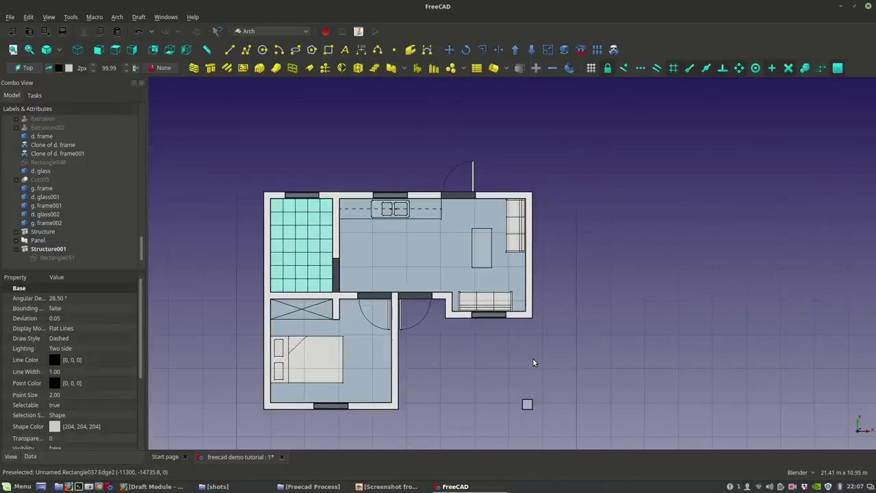
click(540, 368)
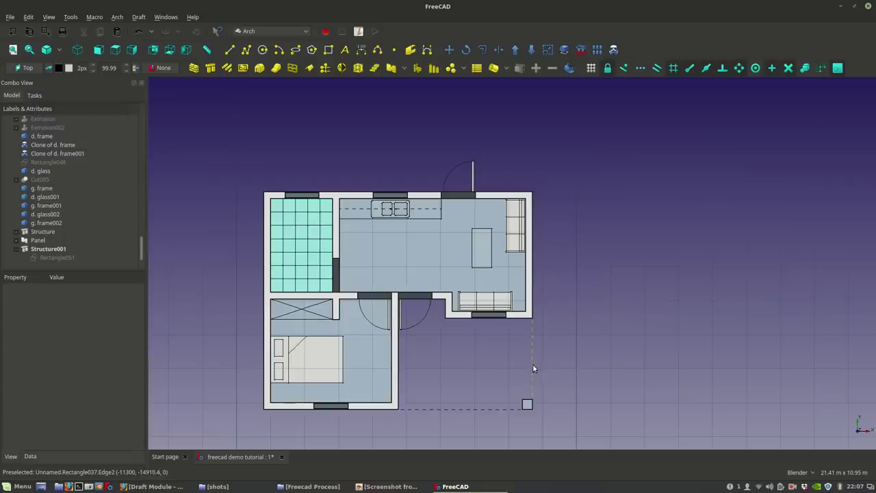
click(534, 369)
click(479, 50)
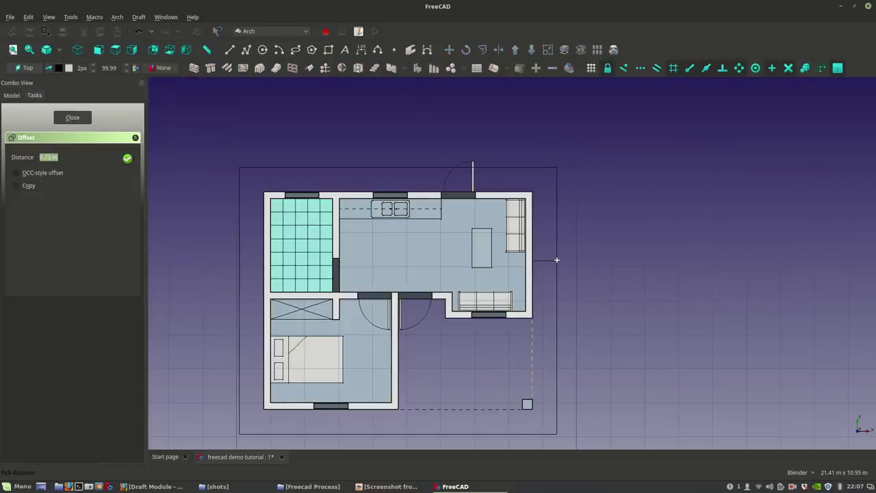
click(19, 186)
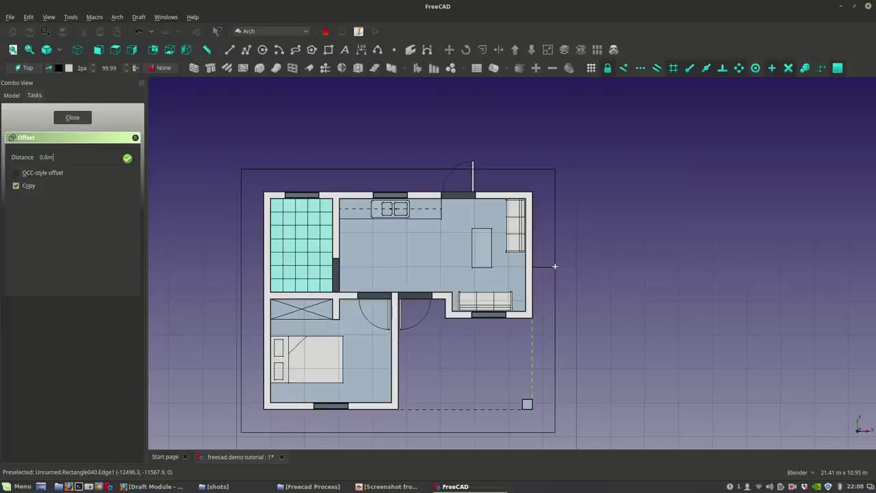
key(Return)
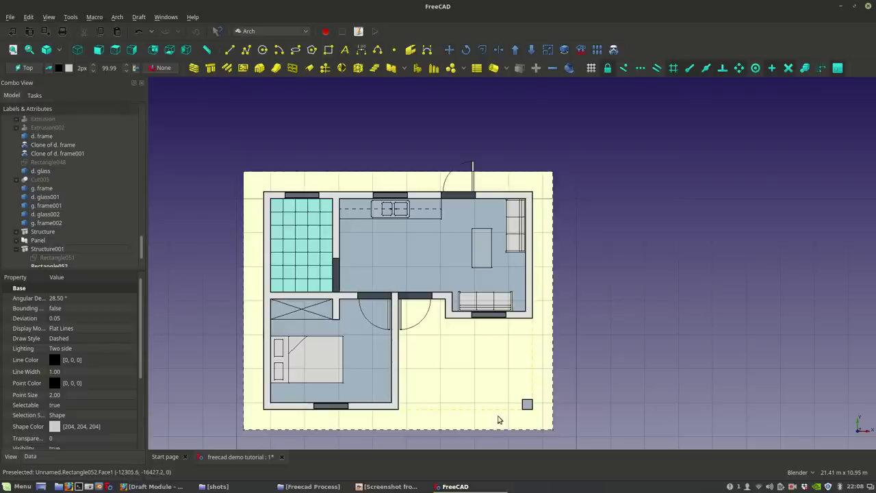
Step: Set the draw style of the offset rectangle Rectangle052 to Solid
click(98, 50)
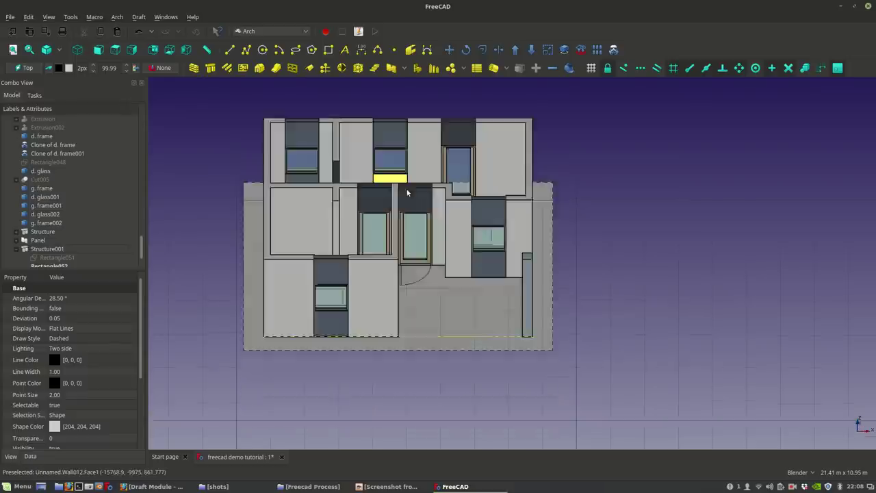
click(78, 49)
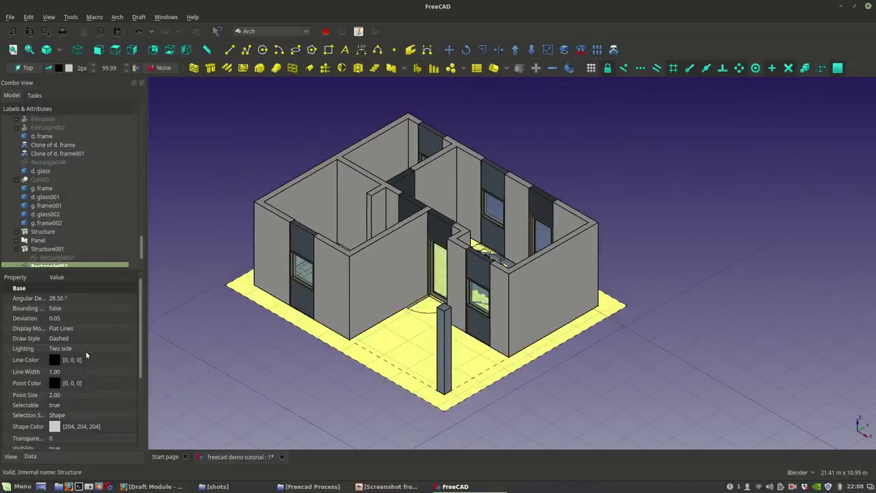
click(79, 331)
click(78, 329)
click(77, 330)
click(79, 338)
click(79, 338)
click(76, 330)
click(236, 370)
click(277, 308)
scroll(97, 416, down, 3)
scroll(97, 413, down, 1)
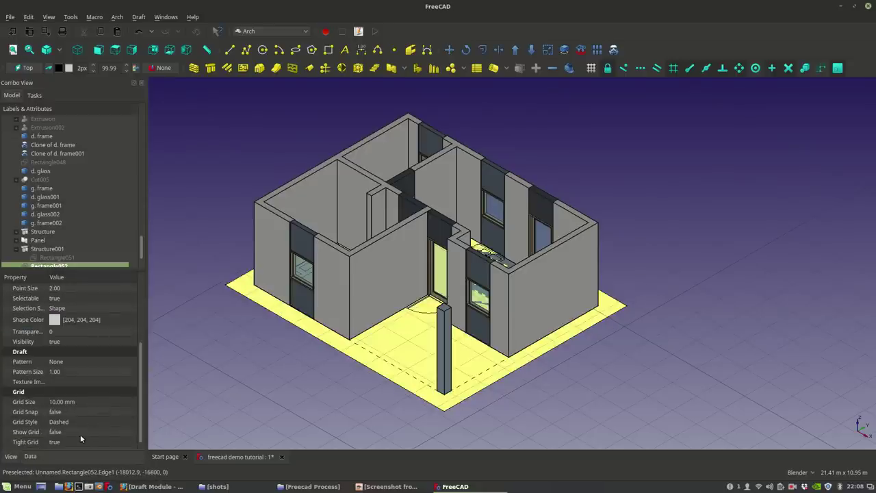
Step: Set Make Face to false for the offset rectangle and its z position to 3.00 m
click(36, 457)
click(84, 426)
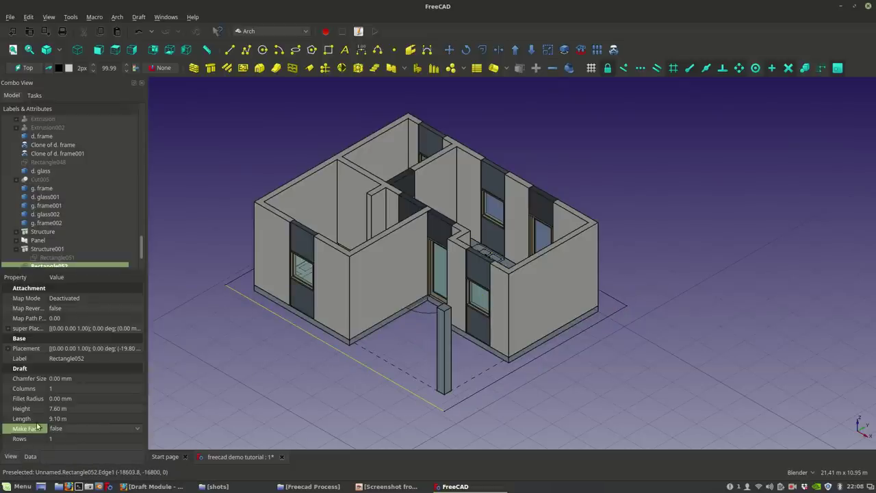
click(12, 350)
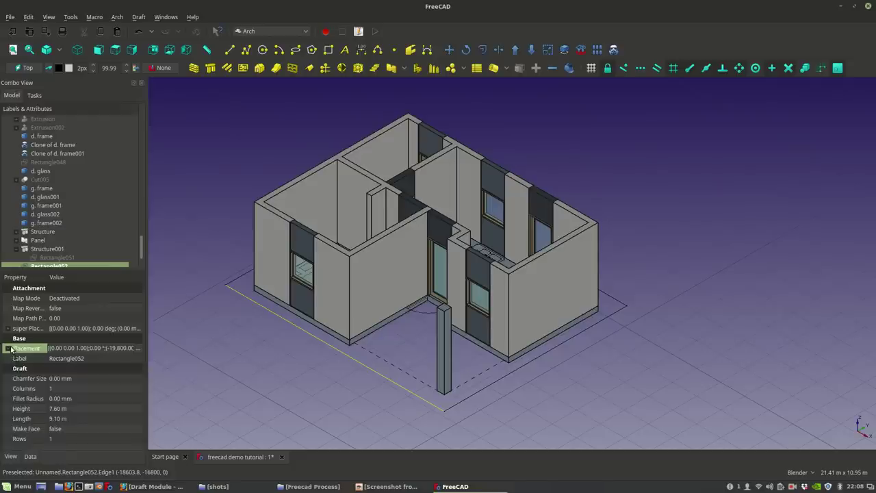
click(8, 348)
click(17, 378)
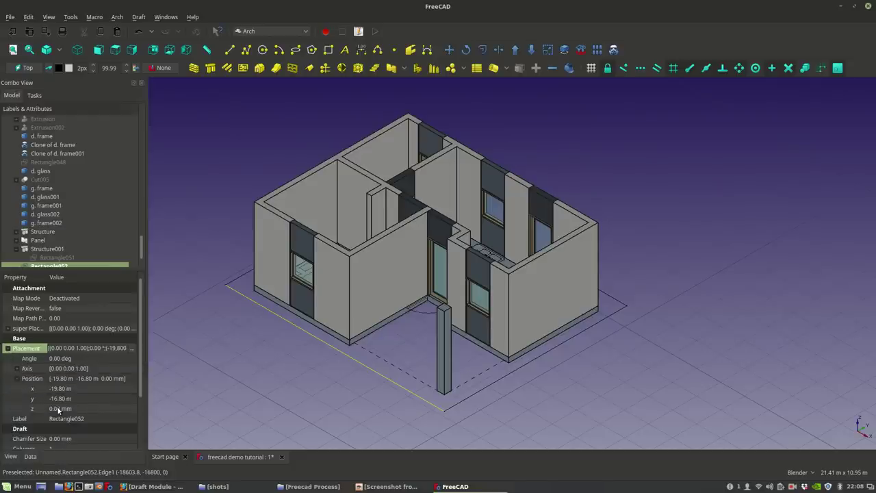
click(58, 409)
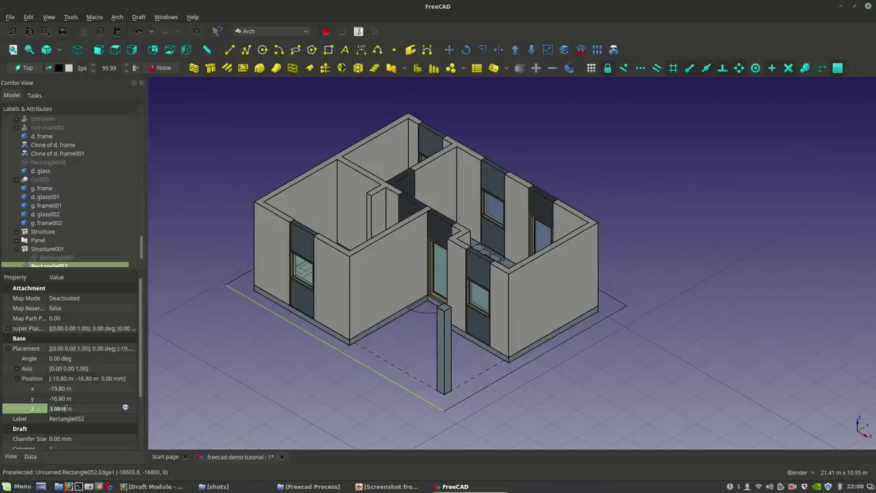
click(277, 331)
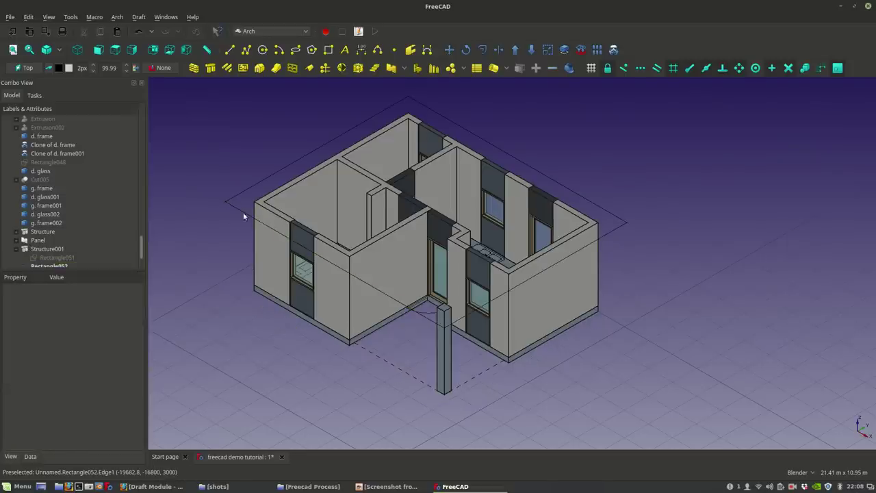
Step: Create an Arch structure from the raised rectangle to form the roof slab
click(242, 211)
shift+middle_drag(364, 194, 368, 208)
middle_drag(529, 268, 549, 221)
click(210, 68)
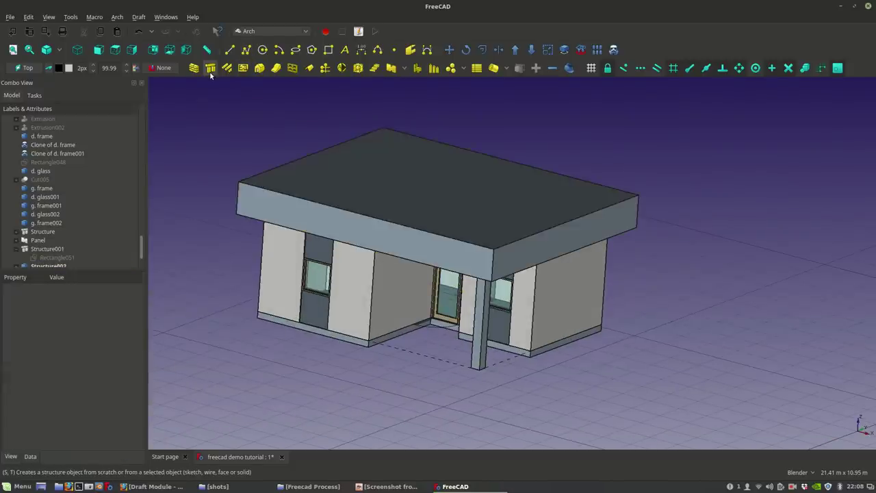
Step: Set the height of the roof slab Structure002 to 0.20 m
middle_drag(355, 201, 583, 273)
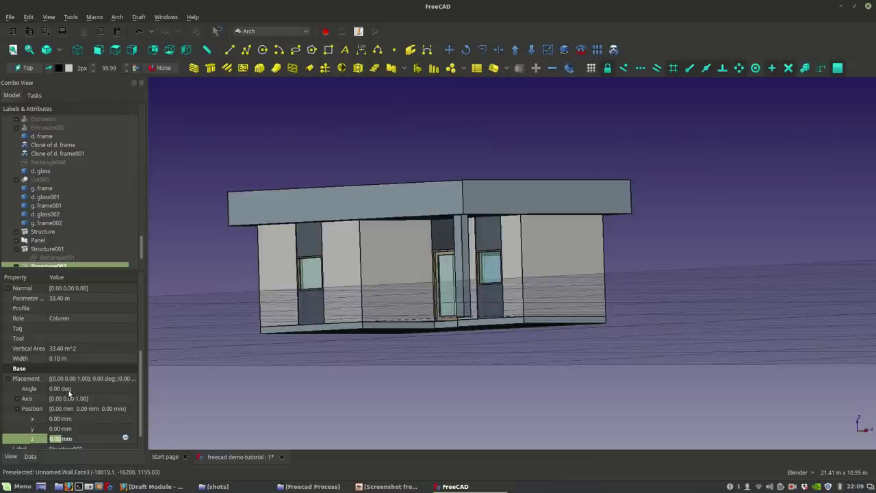
scroll(138, 427, down, 1)
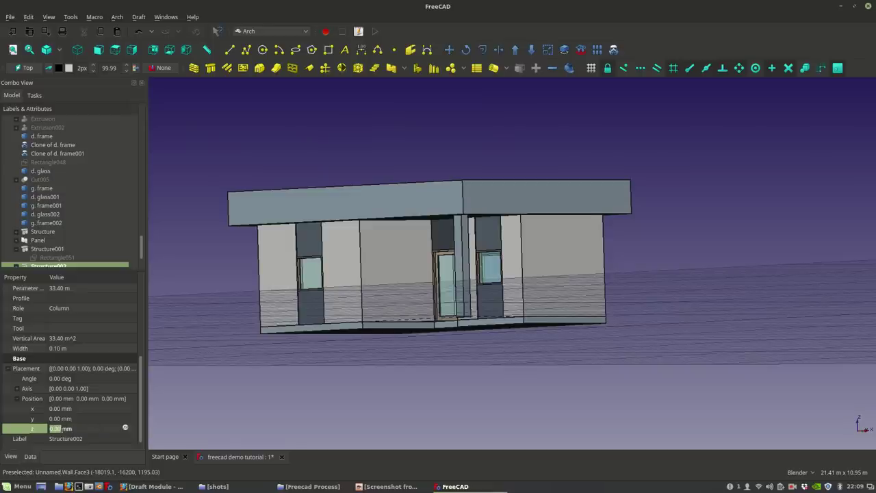
scroll(91, 409, up, 2)
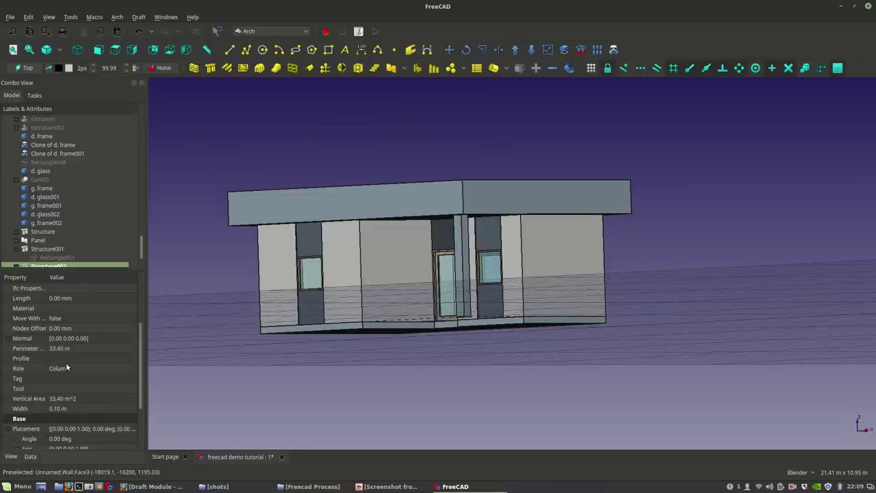
scroll(65, 362, up, 2)
click(58, 319)
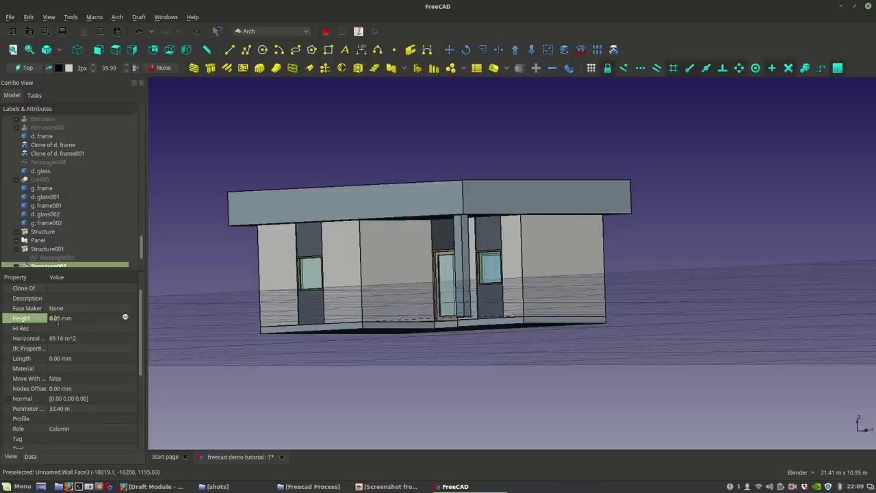
middle_drag(299, 239, 349, 294)
scroll(692, 243, up, 6)
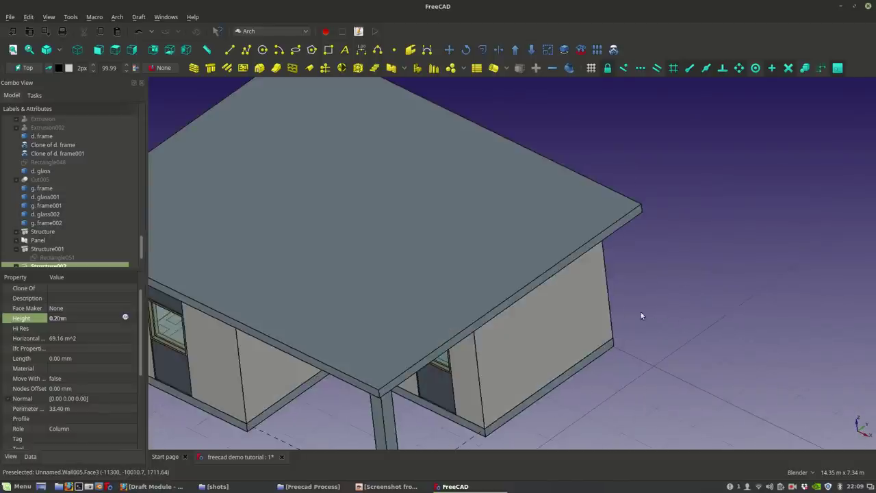
key(1)
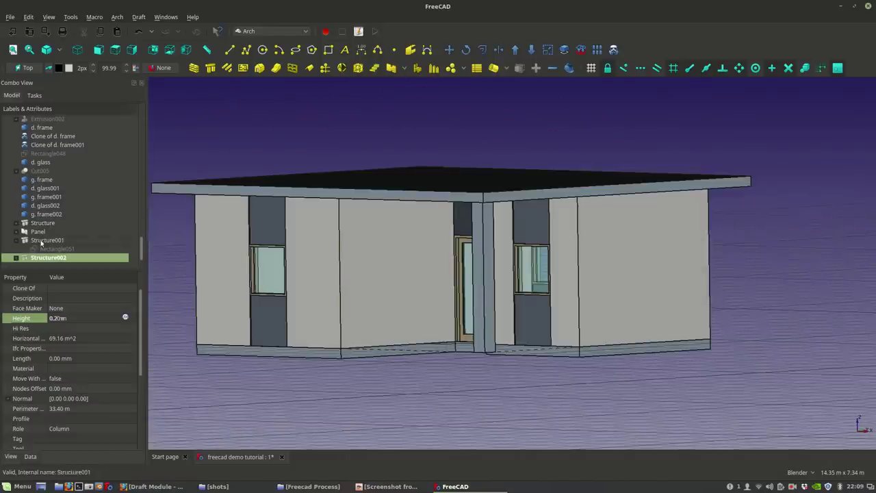
Step: Hide the roof slab Structure002 and show its base outline Rectangle052
scroll(59, 247, down, 1)
click(55, 259)
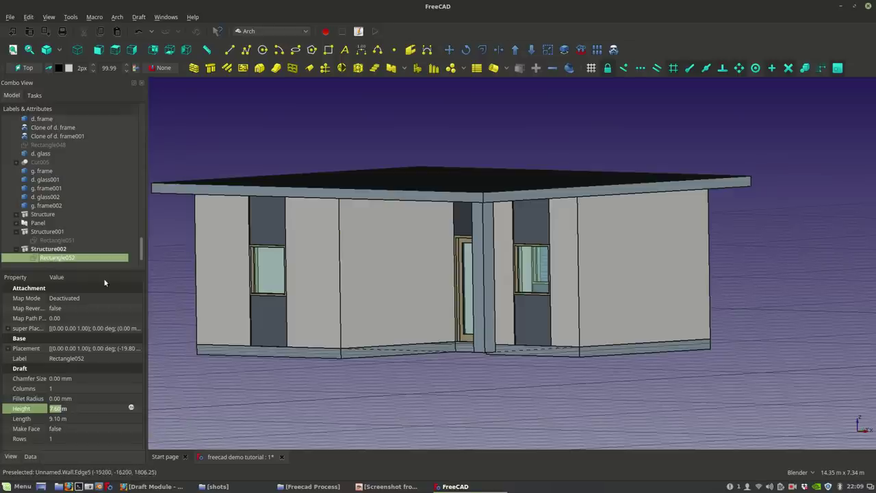
click(59, 250)
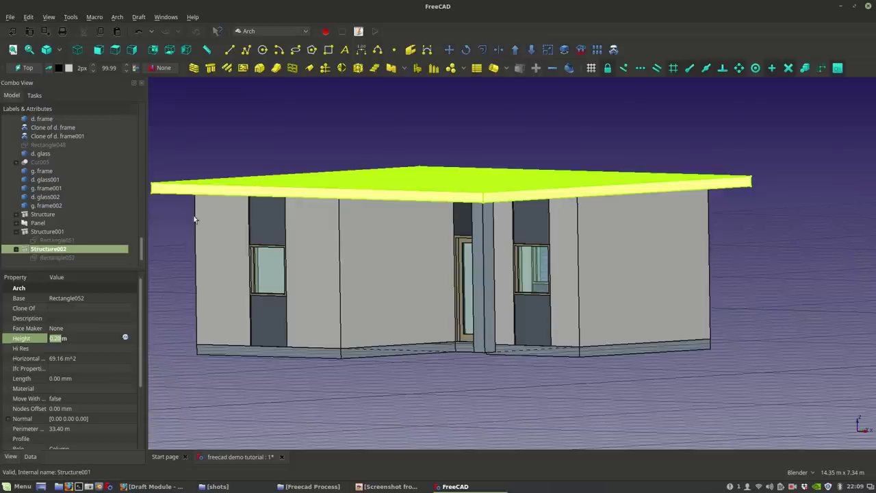
click(233, 183)
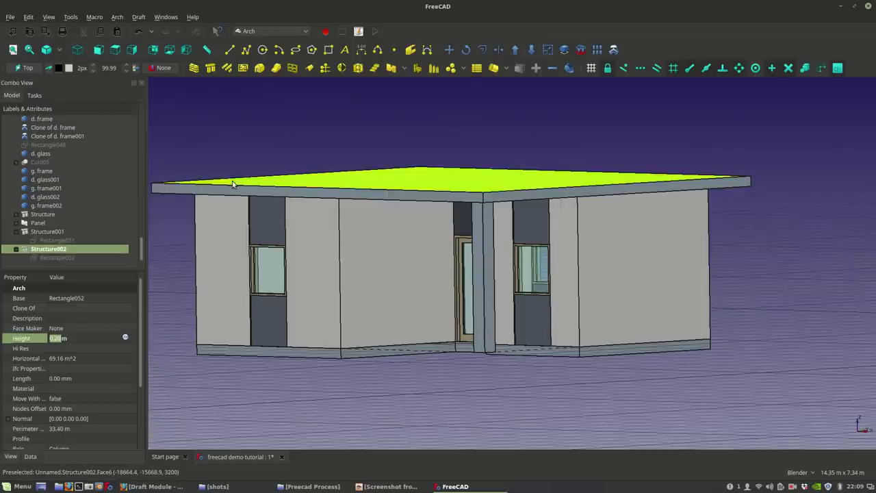
key(space)
click(54, 258)
key(space)
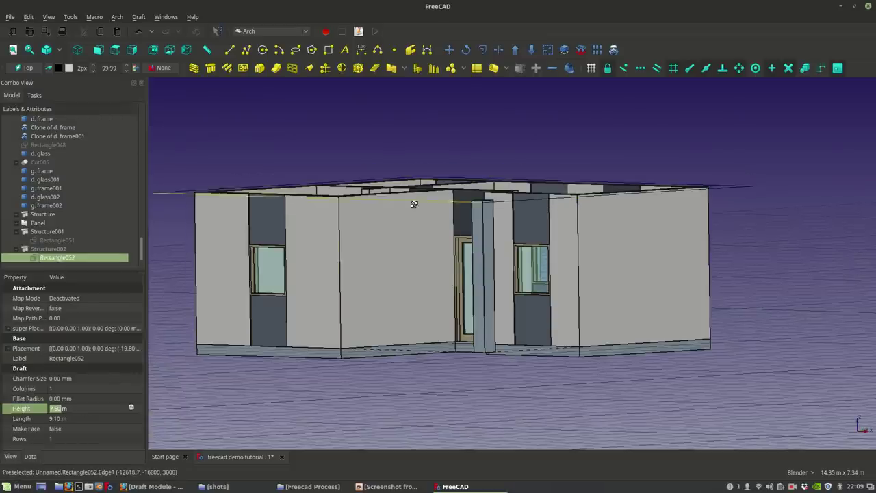
middle_drag(414, 204, 336, 205)
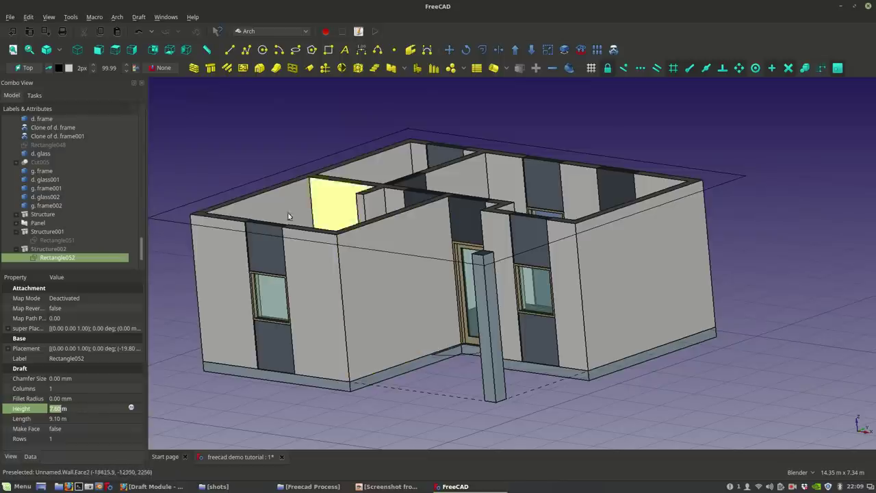
Step: Create an Arch wall from the roof outline Rectangle052 as the parapet
click(194, 68)
scroll(342, 192, down, 4)
middle_drag(573, 245, 494, 307)
scroll(335, 212, up, 2)
middle_drag(394, 265, 462, 194)
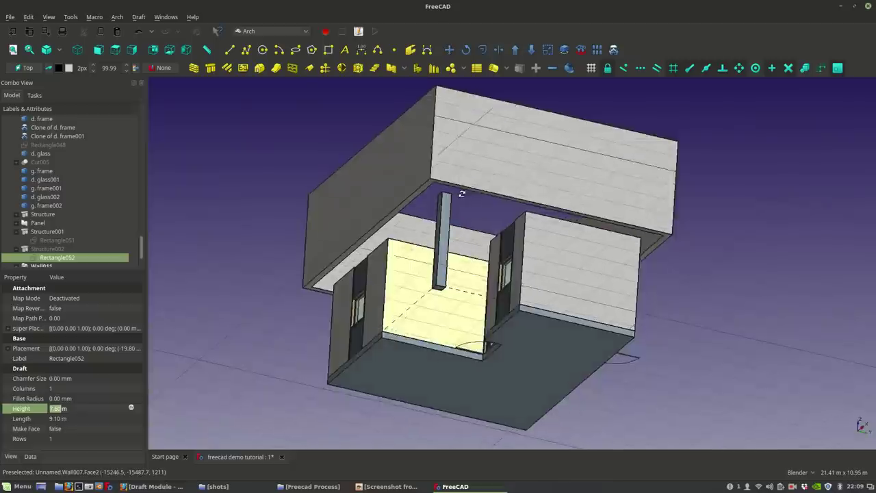
scroll(462, 194, up, 4)
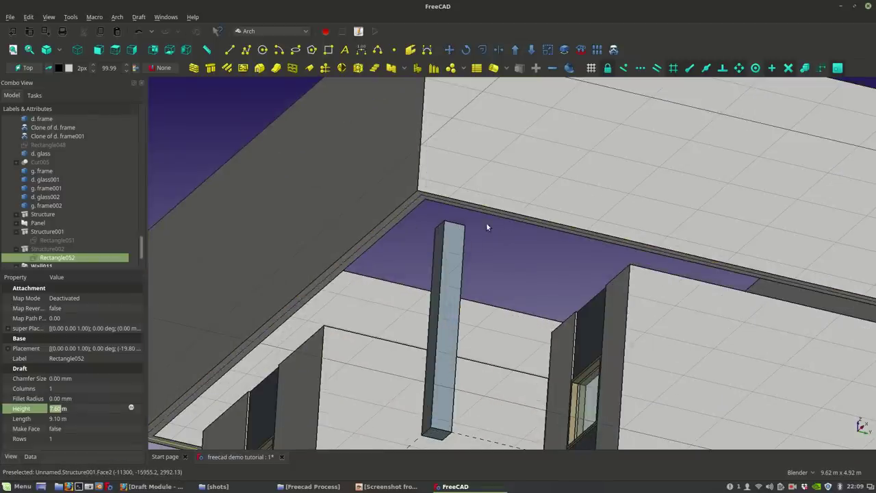
scroll(414, 165, up, 2)
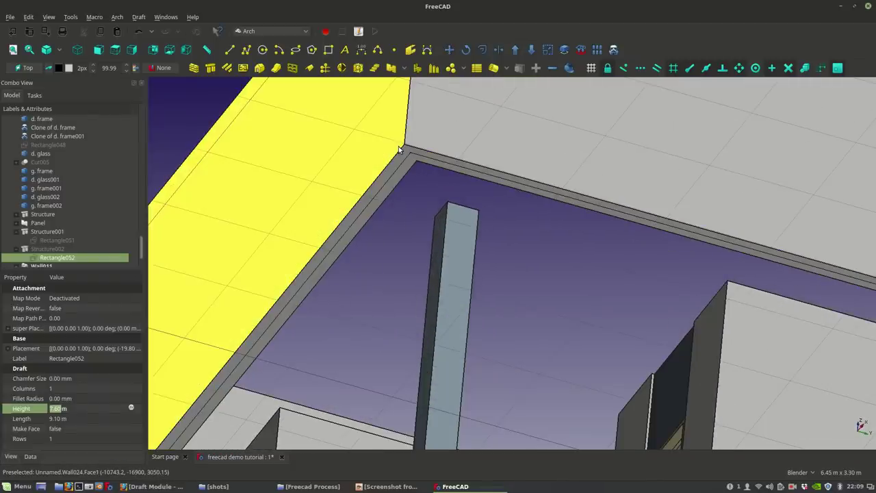
Step: Align the parapet wall inward from the roof outline by setting its Align property to Right
click(399, 149)
click(81, 296)
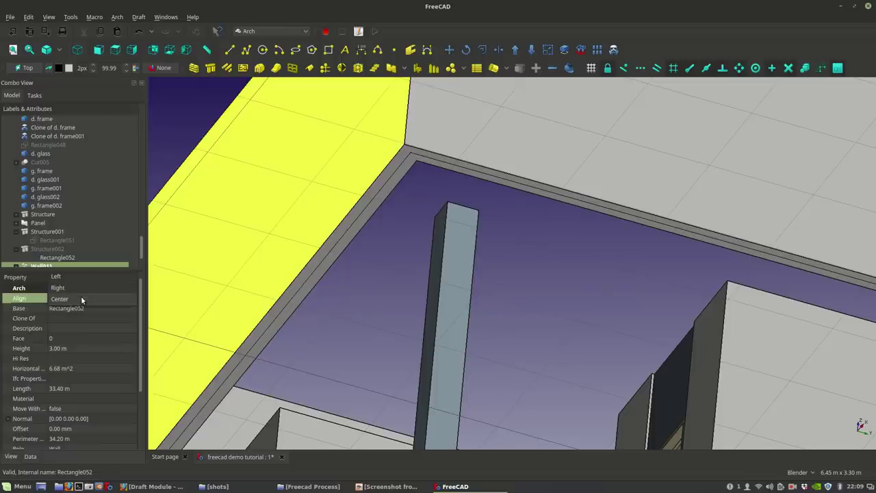
click(81, 296)
click(81, 273)
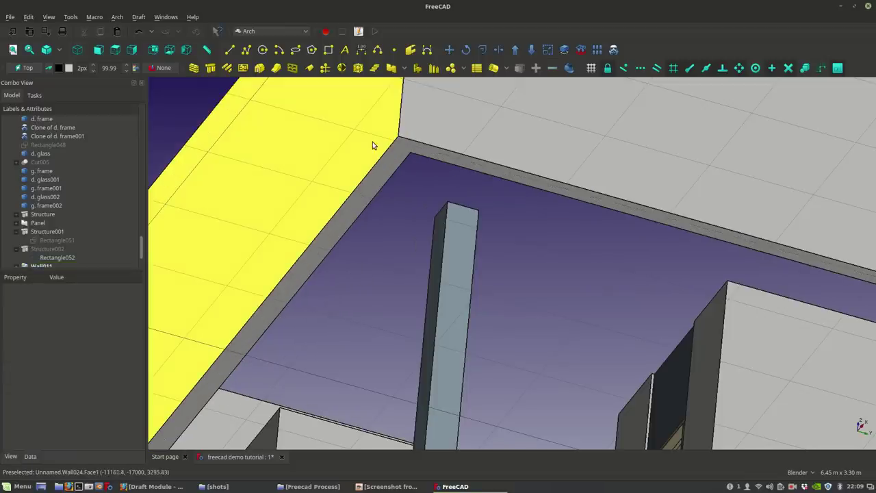
click(110, 298)
click(105, 312)
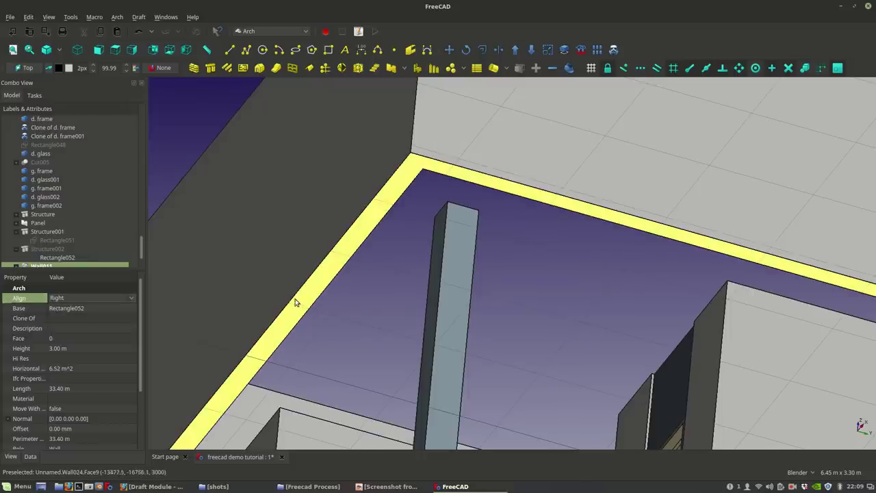
middle_drag(357, 406, 395, 298)
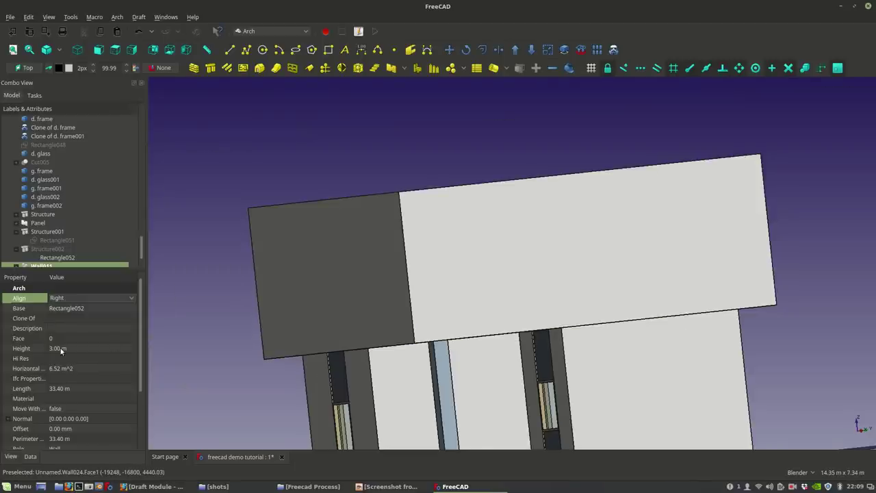
Step: Set the parapet wall's height to 0.40 m
scroll(140, 366, down, 1)
scroll(136, 359, up, 1)
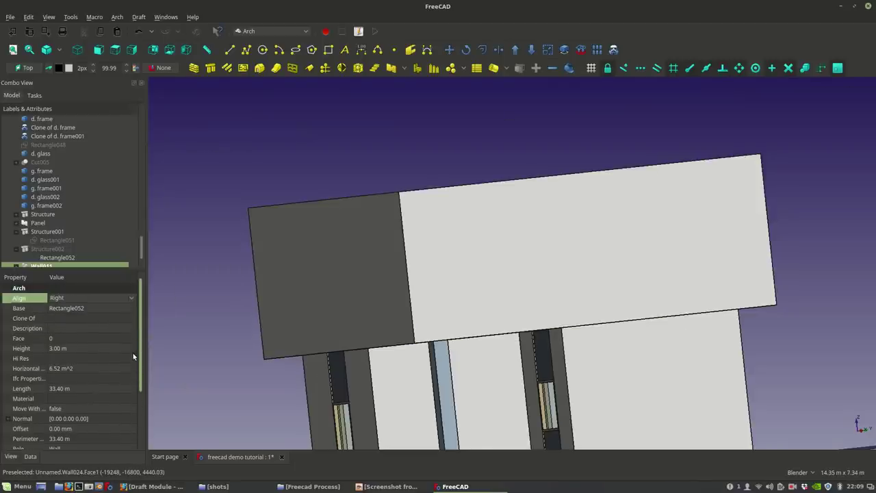
click(51, 349)
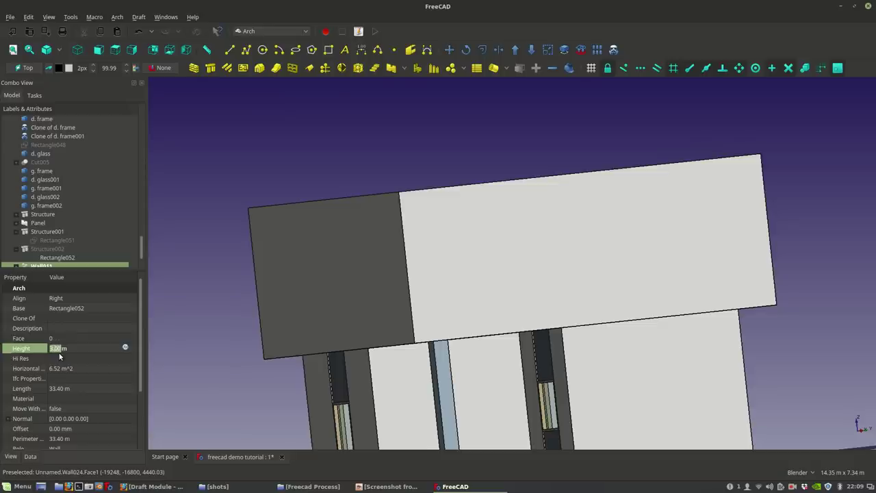
key(Return)
middle_drag(369, 318, 474, 349)
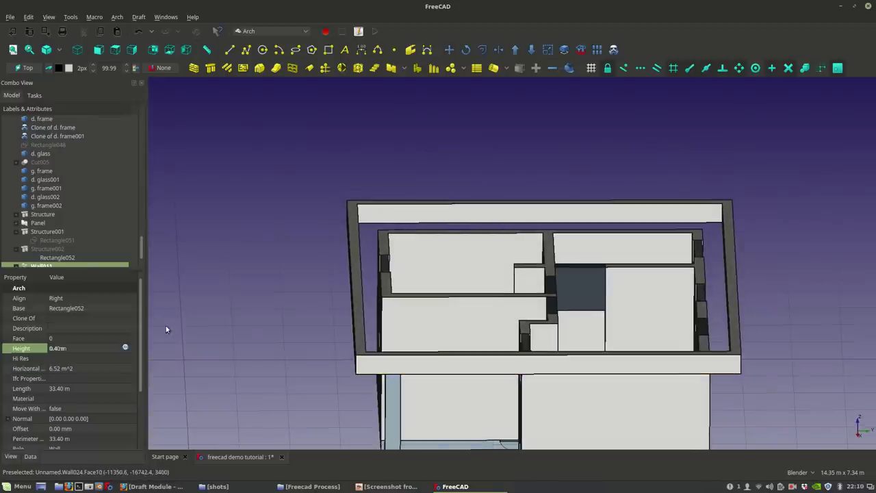
Step: Show the roof slab Structure002 again and check how the parapet overlaps its edge
click(55, 241)
middle_drag(417, 303, 528, 347)
scroll(479, 372, up, 10)
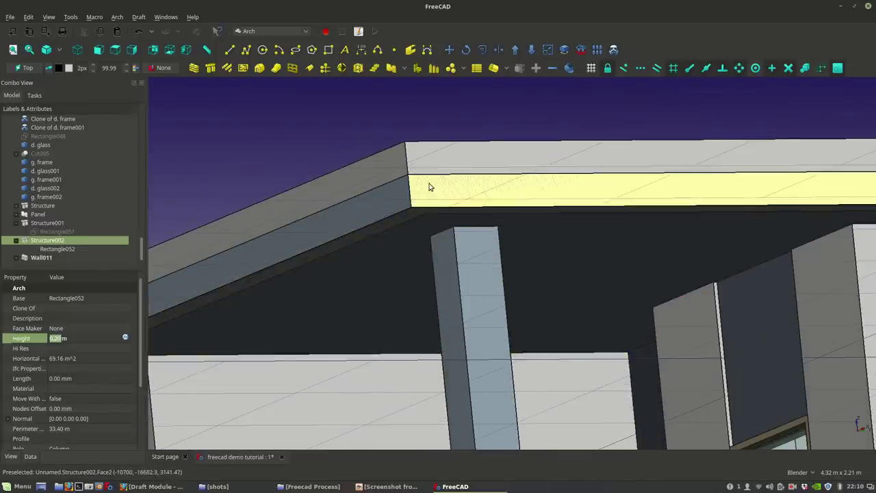
scroll(424, 191, up, 4)
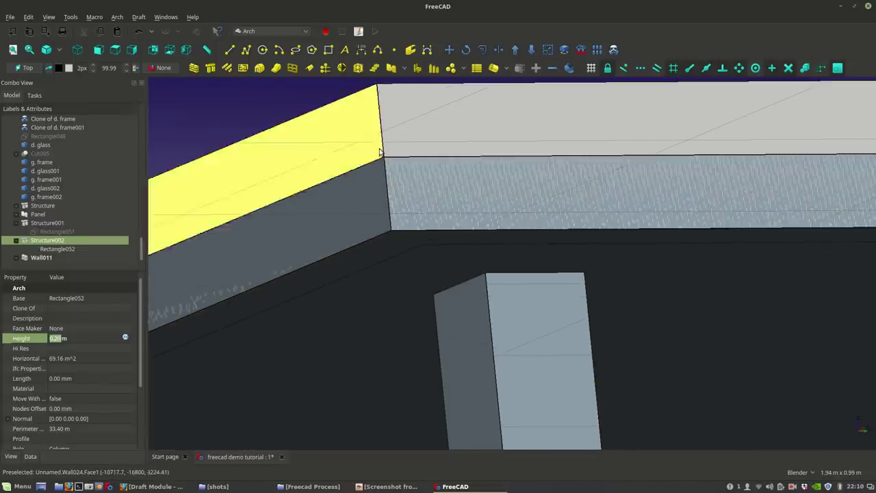
Step: Raise the parapet wall Wall011 to sit on the roof slab by setting its z position to 0.2 m
click(344, 159)
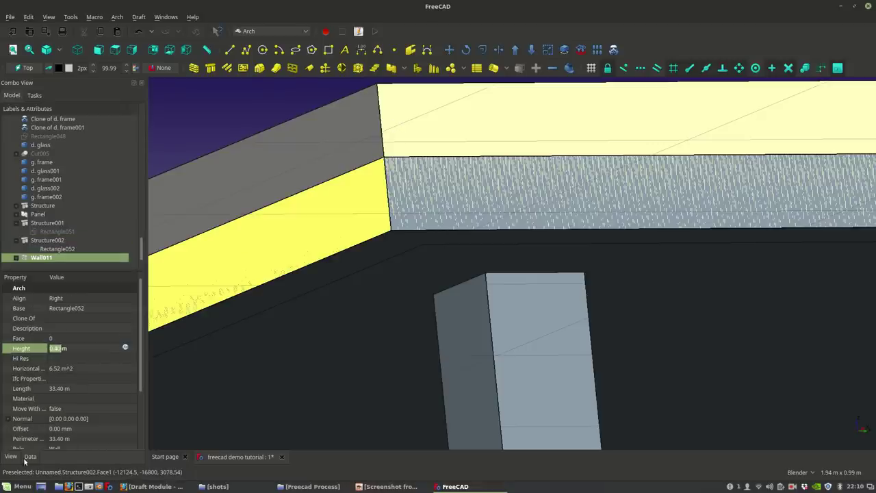
scroll(29, 374, down, 2)
click(9, 429)
scroll(51, 428, down, 1)
click(16, 428)
scroll(23, 425, down, 1)
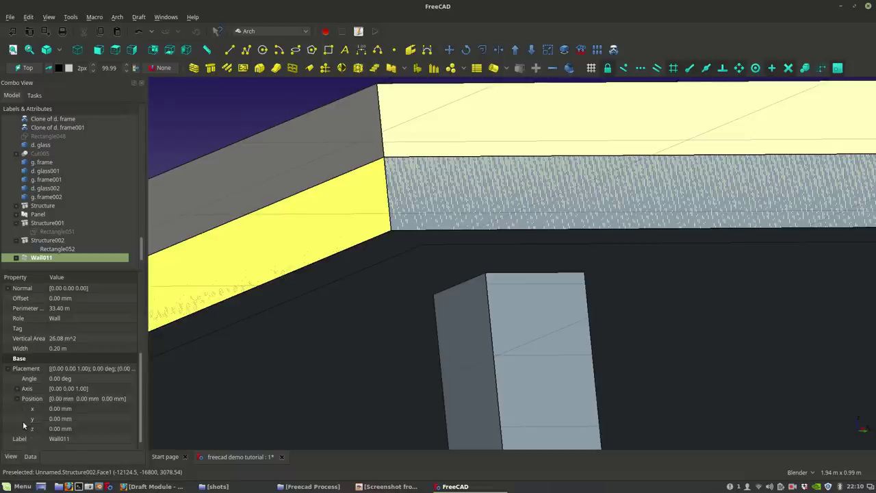
click(55, 428)
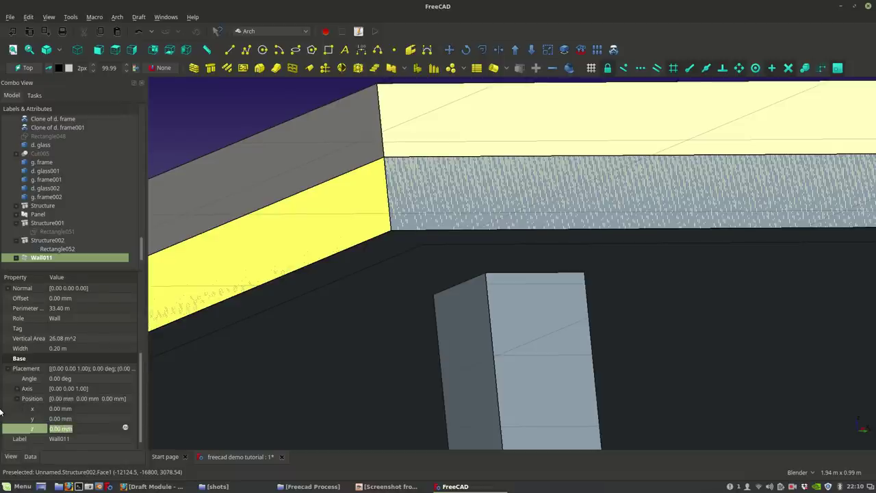
text(0.2 m)
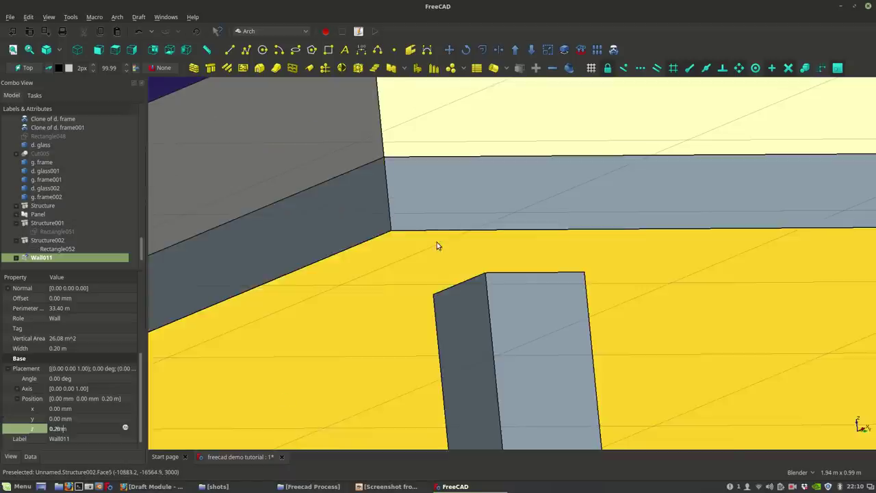
scroll(437, 242, down, 4)
middle_drag(438, 236, 551, 217)
click(505, 115)
Step: Switch the 3D view to perspective projection and inspect the house with its roof parapet
scroll(497, 120, down, 4)
scroll(493, 140, down, 2)
middle_drag(518, 265, 504, 303)
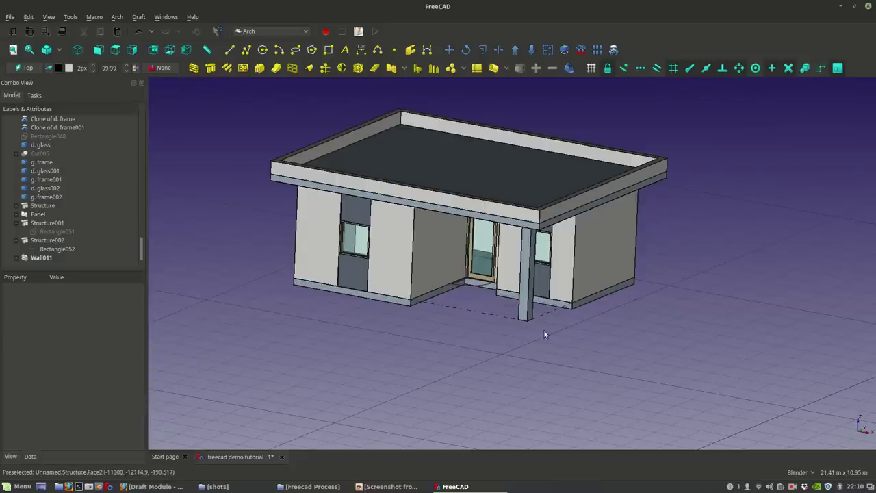
middle_drag(520, 266, 482, 276)
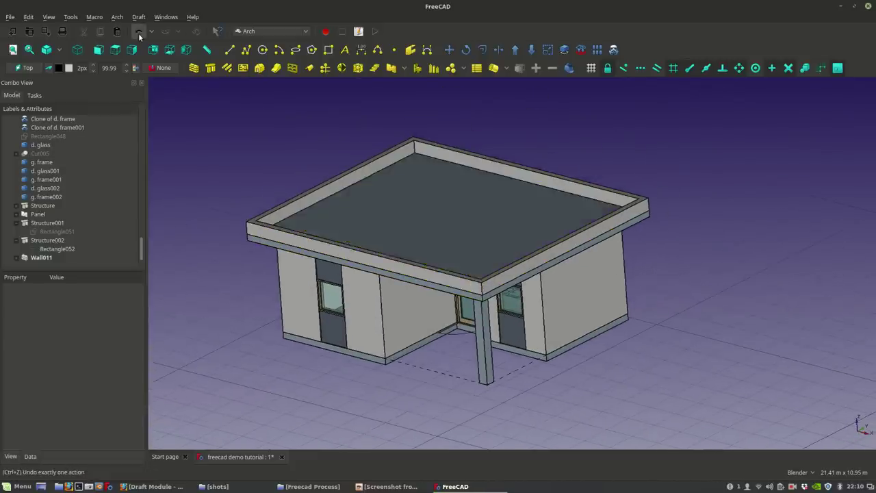
click(48, 16)
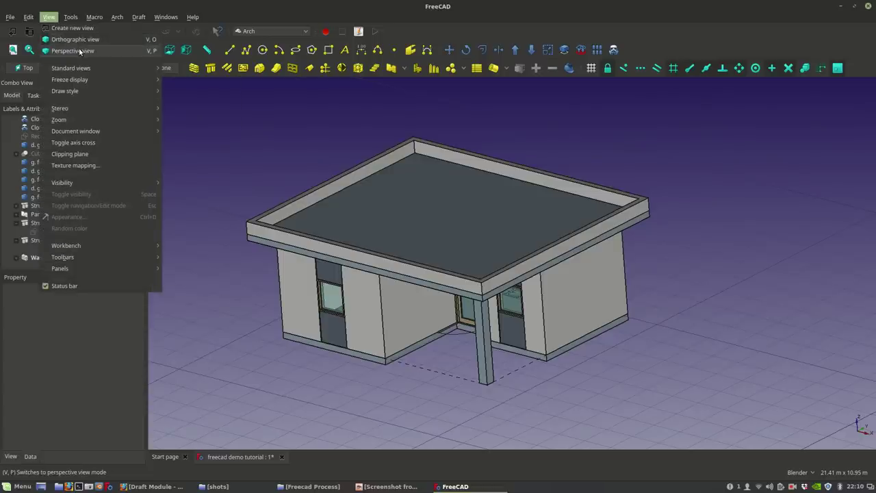
click(74, 51)
middle_drag(451, 299, 269, 287)
middle_drag(561, 321, 504, 277)
scroll(505, 277, up, 5)
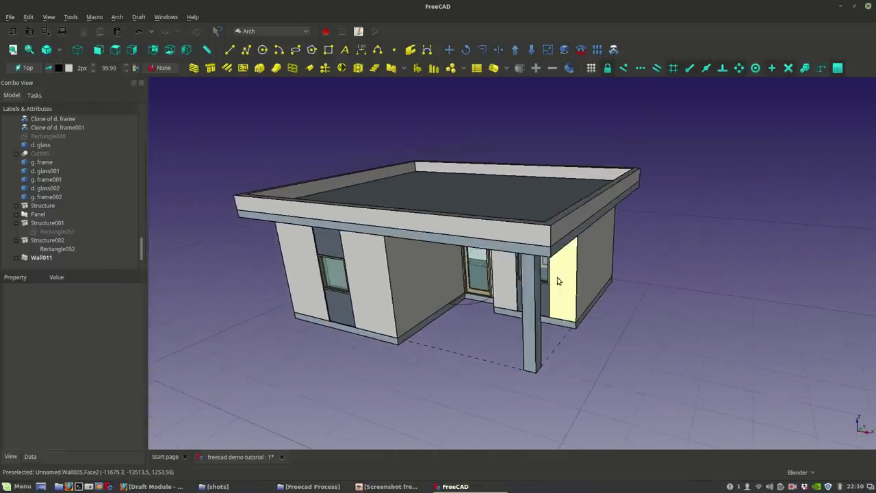
Step: Show the house from the top in orthographic projection
click(115, 50)
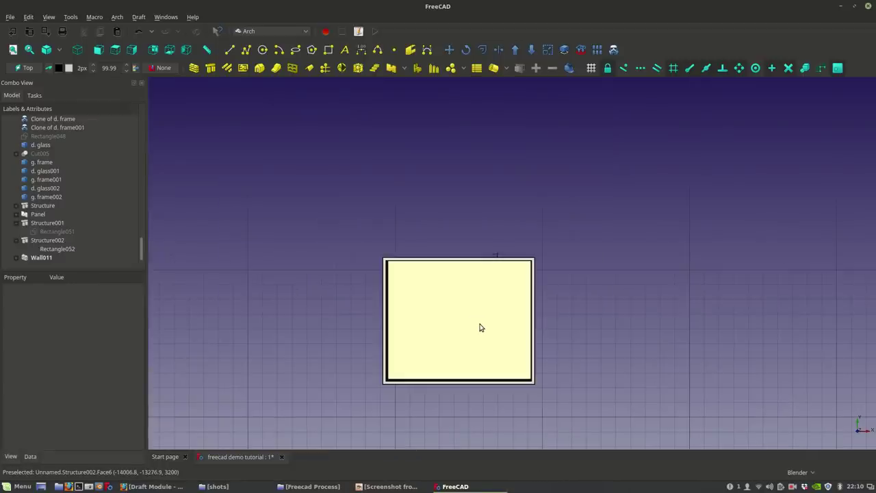
shift+middle_drag(436, 330, 437, 288)
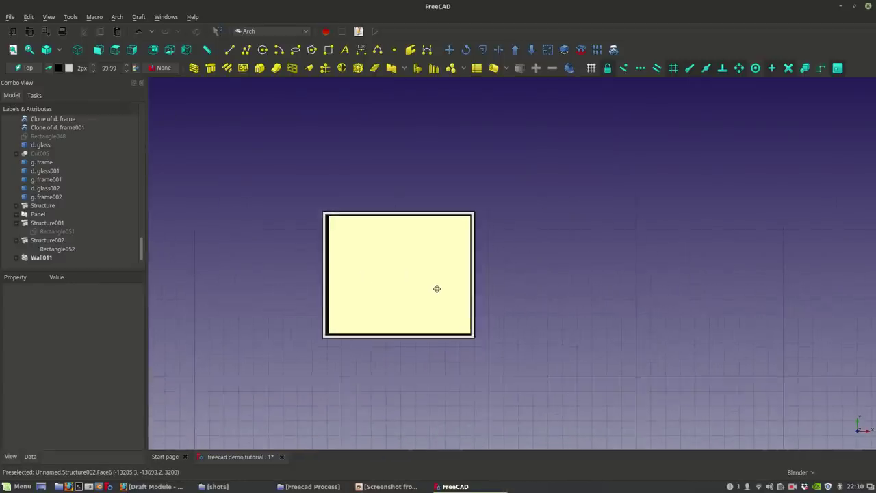
scroll(437, 288, up, 2)
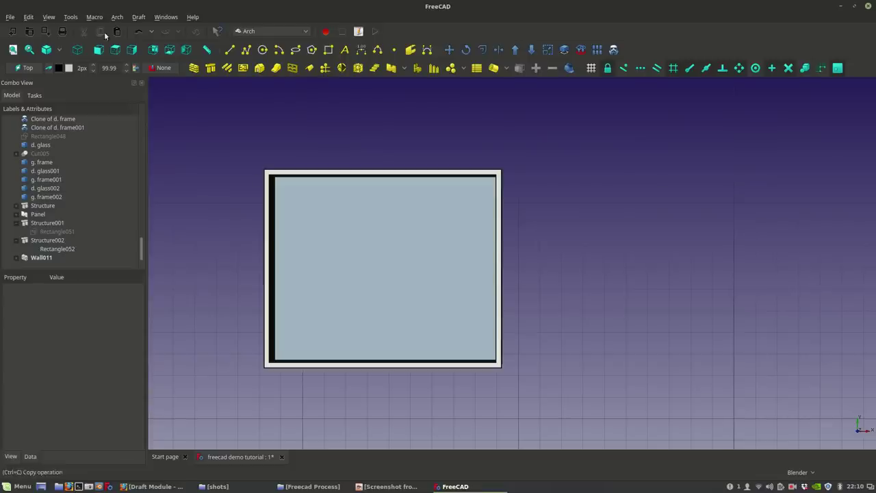
click(71, 16)
mouse_move(49, 16)
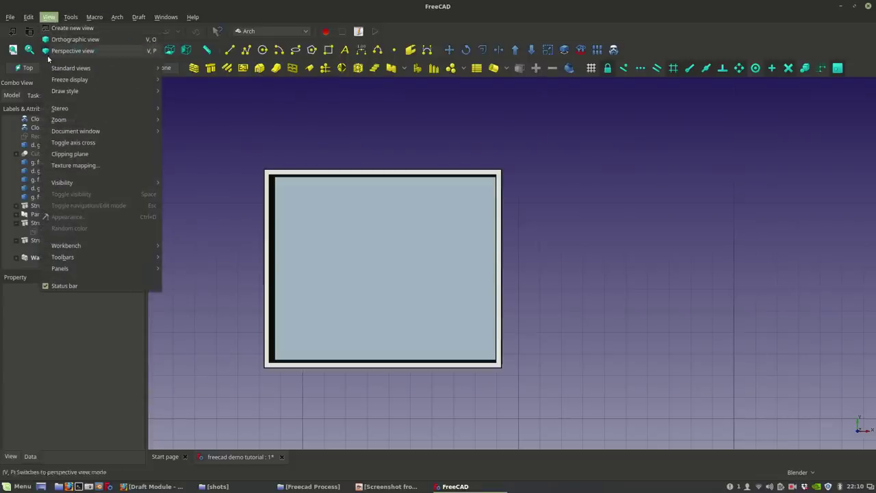
click(52, 54)
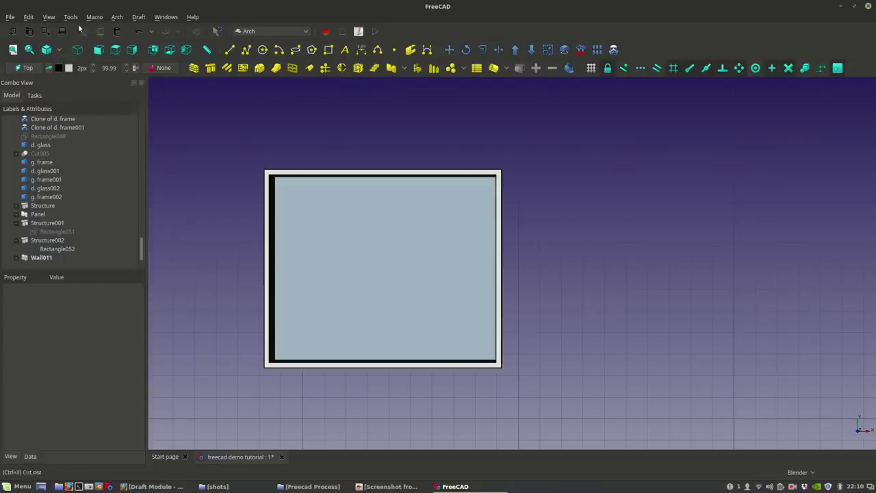
click(49, 17)
click(68, 40)
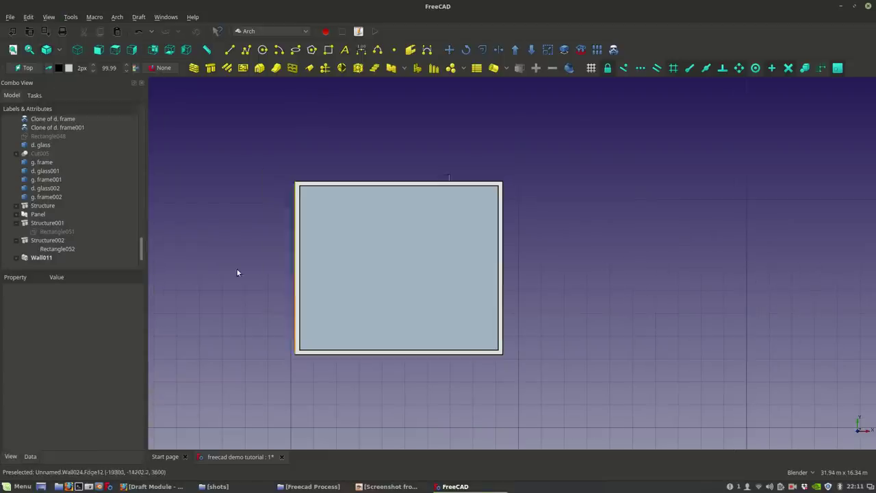
Step: Set the draw style to Wireframe and examine the floor plan beneath the roof
click(59, 51)
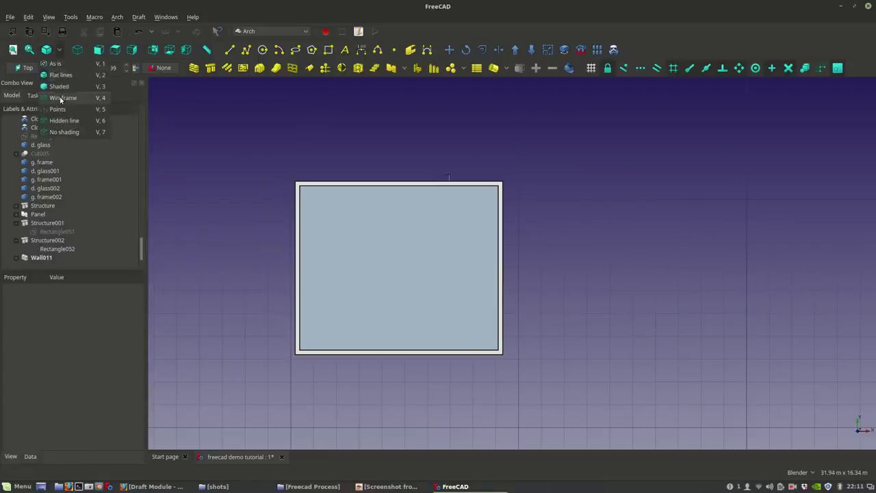
click(60, 98)
scroll(506, 353, up, 5)
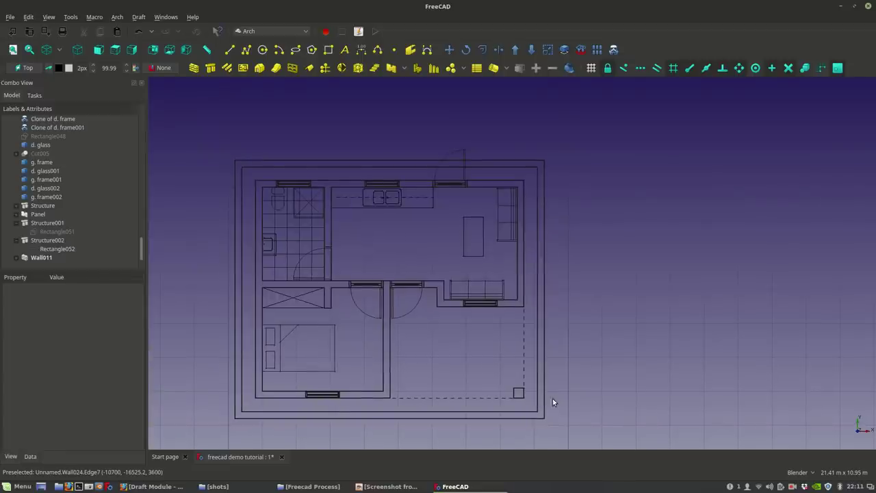
scroll(517, 305, down, 3)
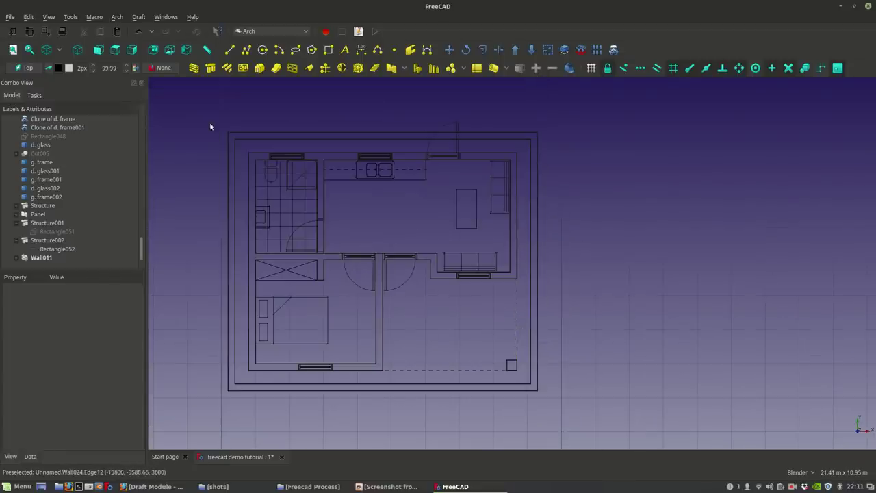
scroll(297, 159, up, 2)
shift+middle_drag(301, 172, 314, 203)
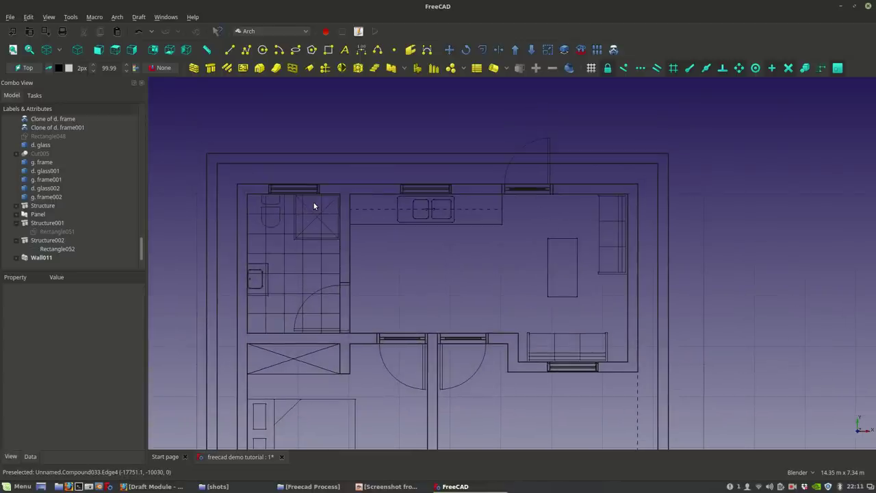
scroll(314, 206, down, 2)
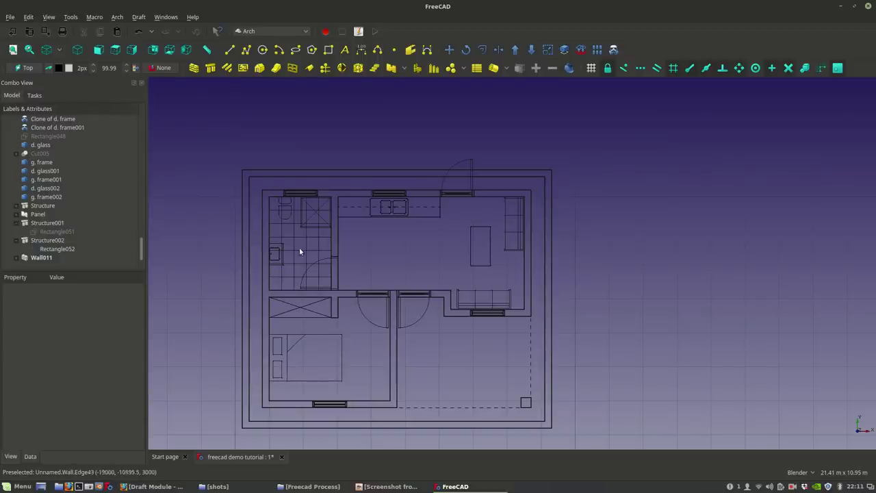
Step: Offset a copy of the dashed rectangle around the house outward by 1 m
click(477, 407)
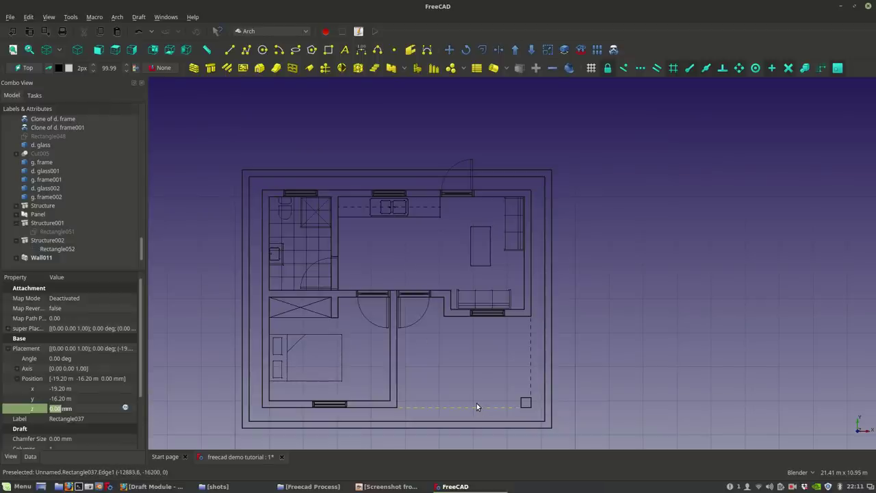
click(482, 50)
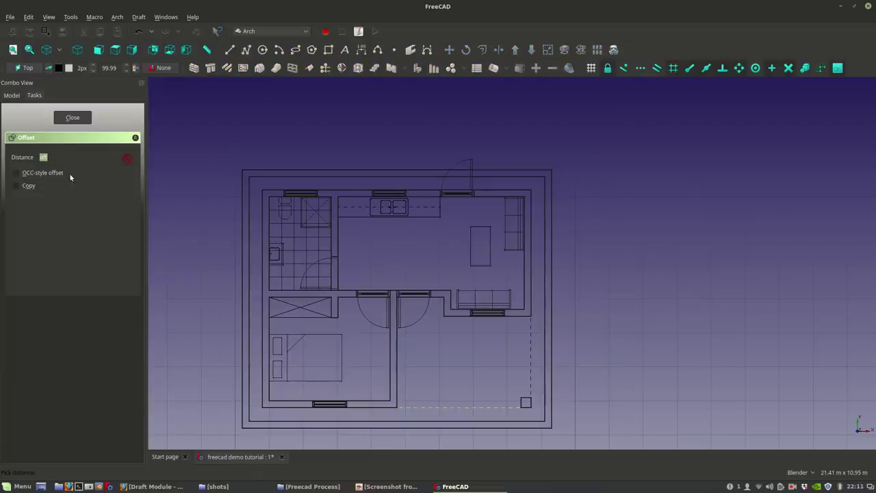
click(17, 186)
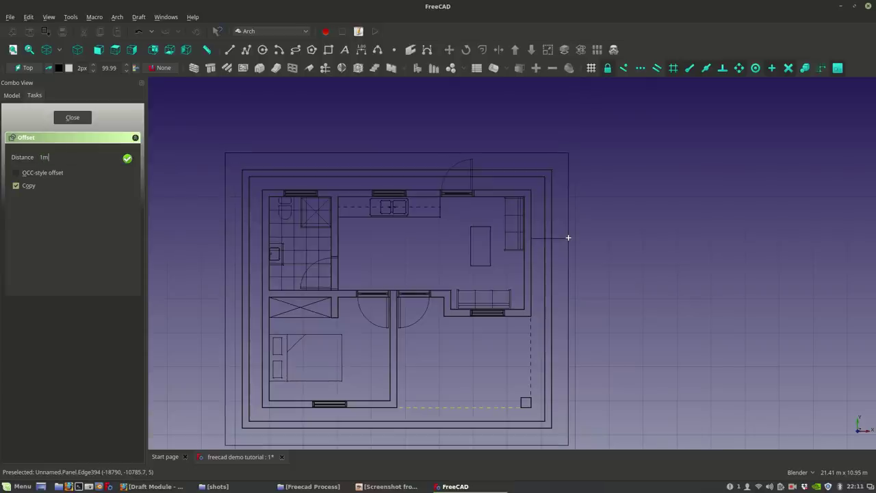
key(Return)
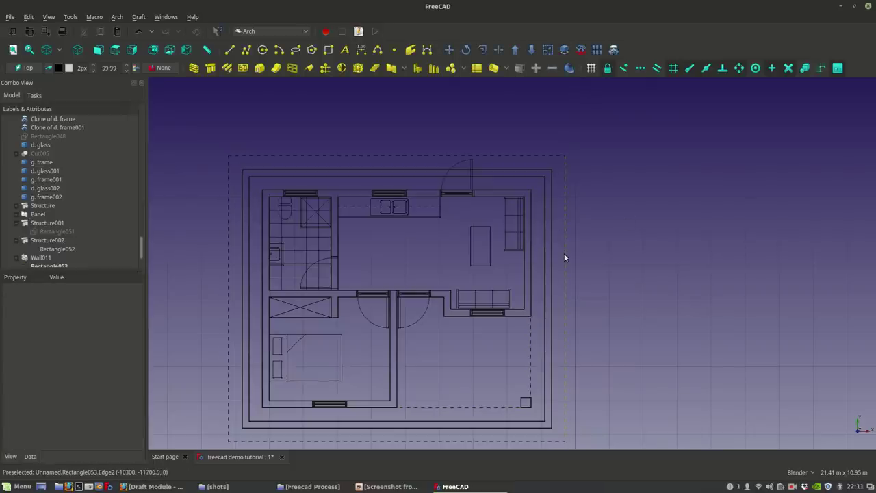
Step: Set the draw style of the new offset rectangle to Solid
click(565, 257)
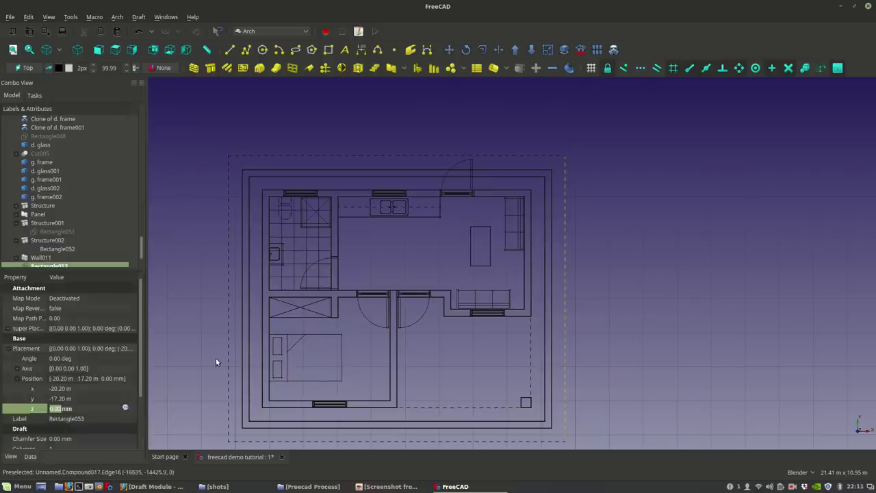
click(10, 456)
click(68, 338)
click(69, 338)
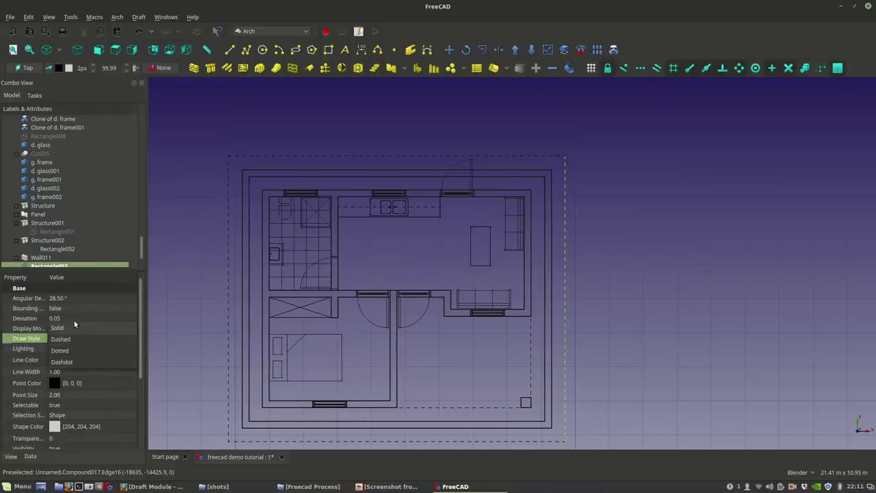
click(73, 329)
click(189, 259)
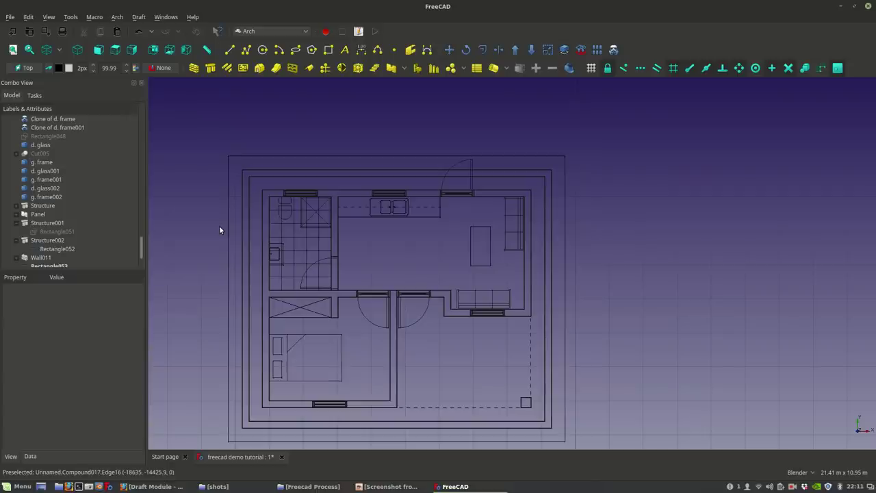
Step: Start a wire at the porch's inner wall corner and trace the stepped living room wall to its outer corner beside the porch
shift+middle_drag(395, 301, 387, 276)
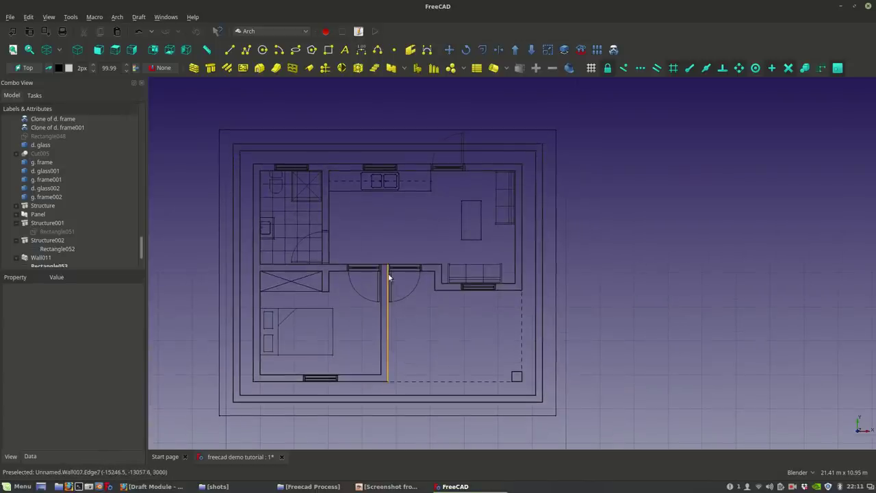
click(247, 50)
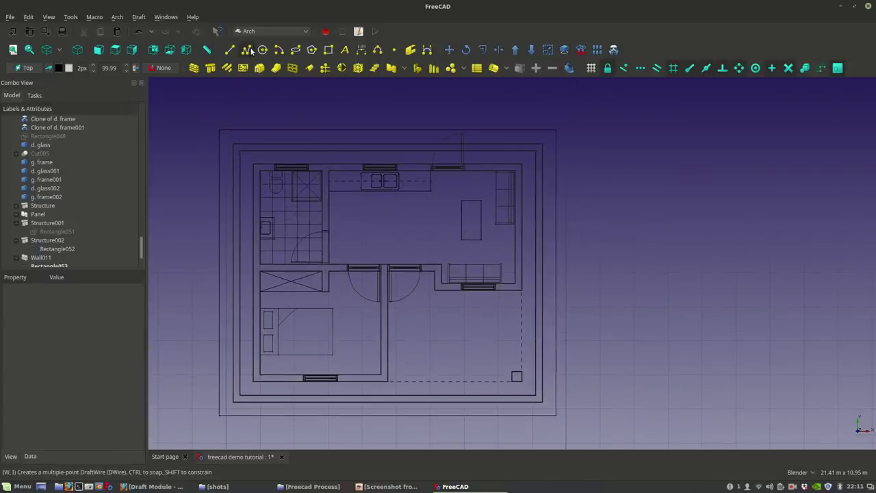
scroll(387, 285, up, 5)
scroll(387, 286, up, 2)
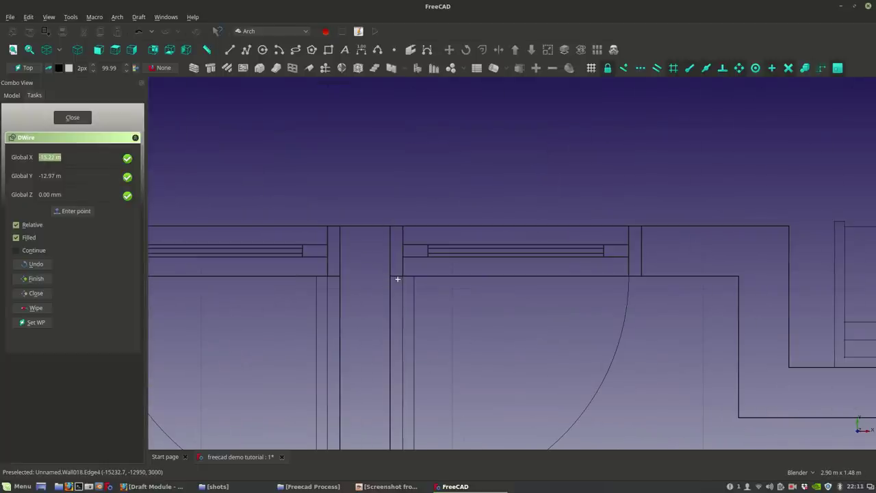
click(391, 275)
scroll(392, 275, down, 6)
click(497, 276)
click(689, 316)
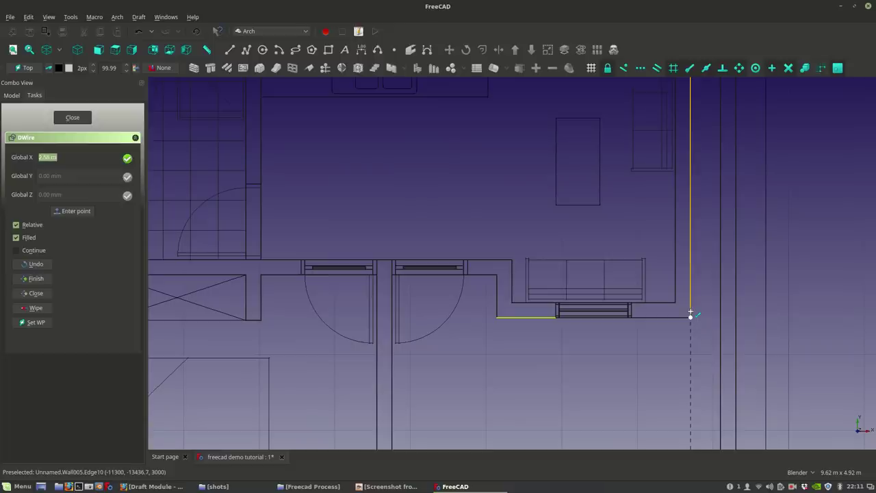
Step: Continue the wire along the living room's outer side wall and the back wall to the bathroom's outer corner
scroll(688, 313, down, 6)
scroll(686, 229, up, 8)
click(688, 227)
scroll(678, 225, down, 5)
scroll(284, 252, down, 2)
shift+middle_drag(298, 247, 412, 239)
scroll(383, 231, up, 2)
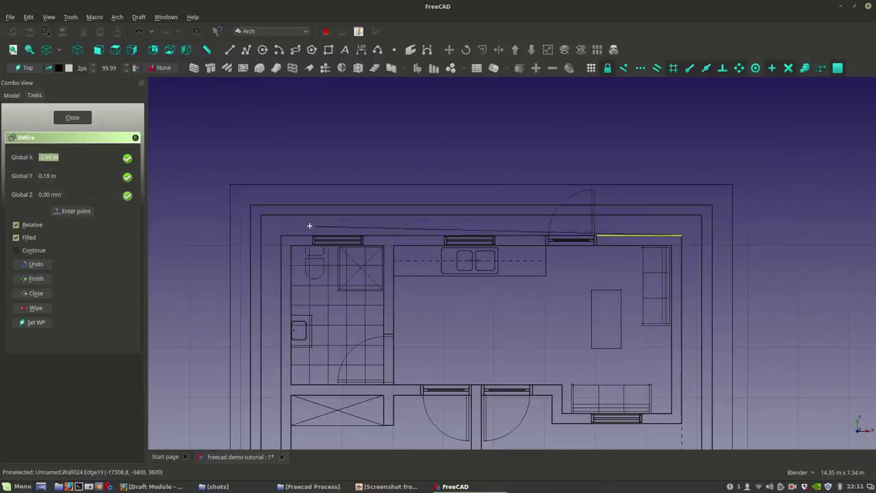
click(281, 243)
Step: Trace the wire around the bedroom's outer corners and close it at its starting point in the porch
scroll(284, 301, down, 3)
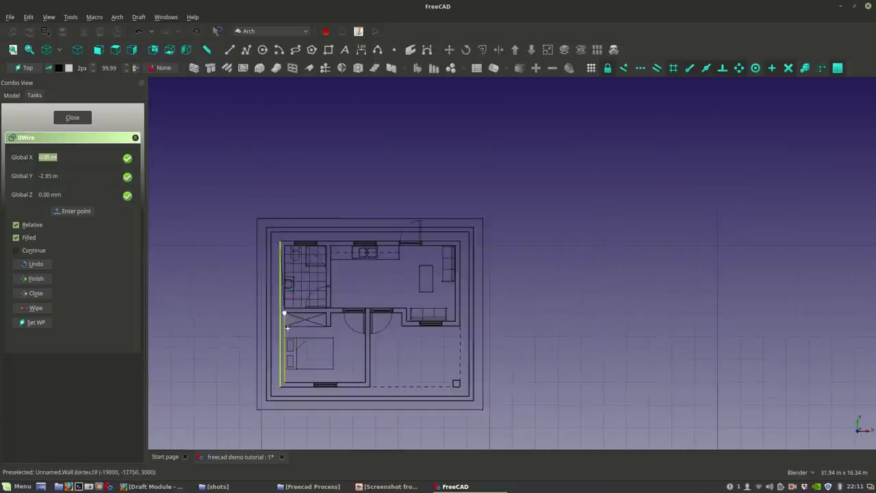
scroll(298, 320, up, 3)
click(304, 321)
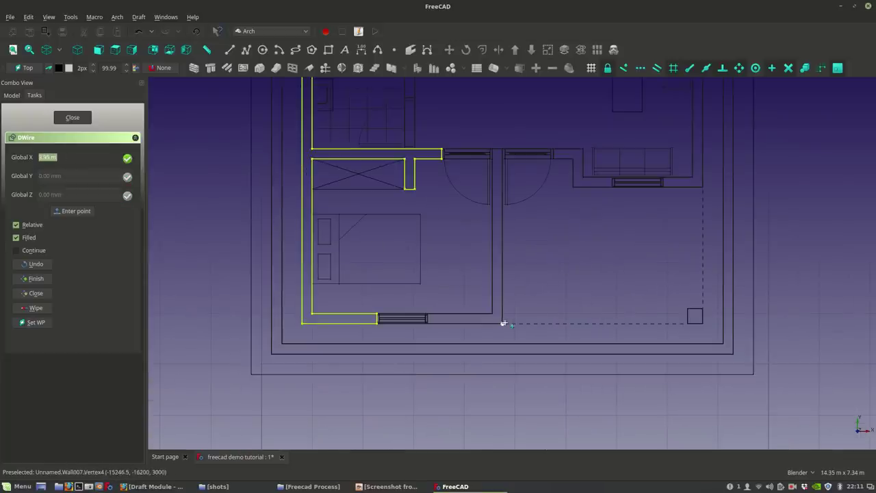
click(505, 323)
scroll(506, 141, up, 3)
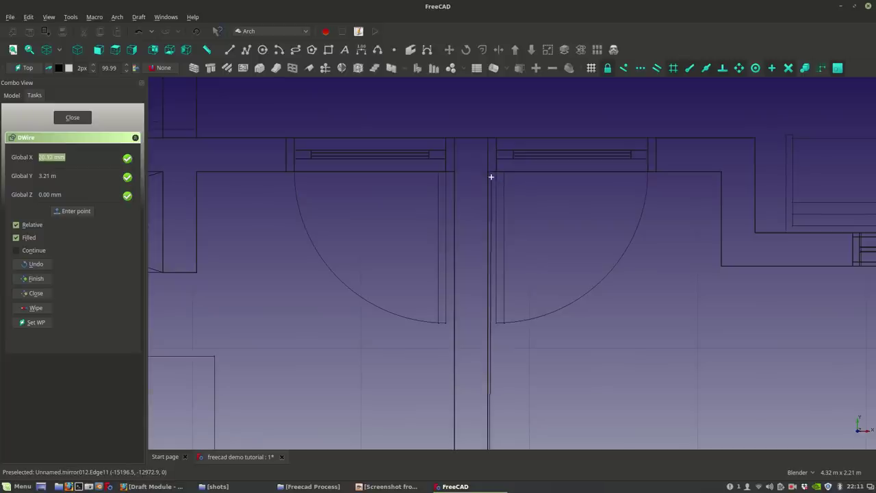
click(490, 175)
scroll(494, 171, down, 5)
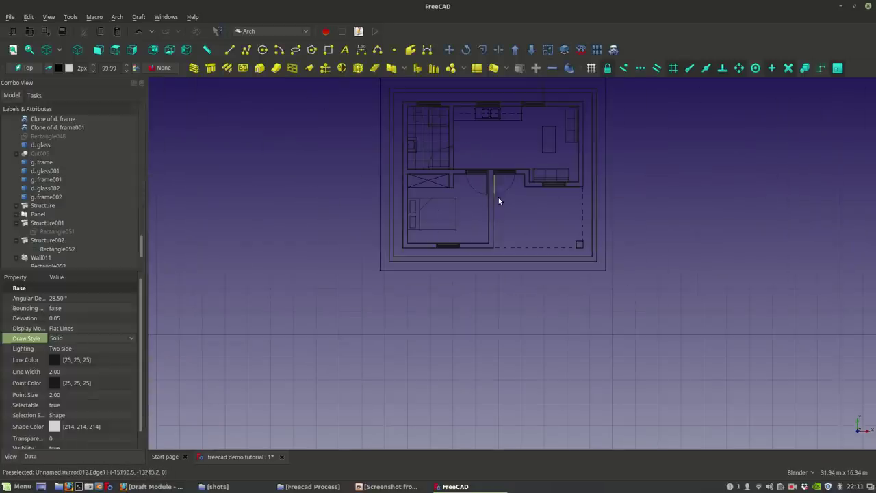
Step: Subtract the house outline DWire011 from the offset rectangle Rectangle053 with Downgrade
click(44, 258)
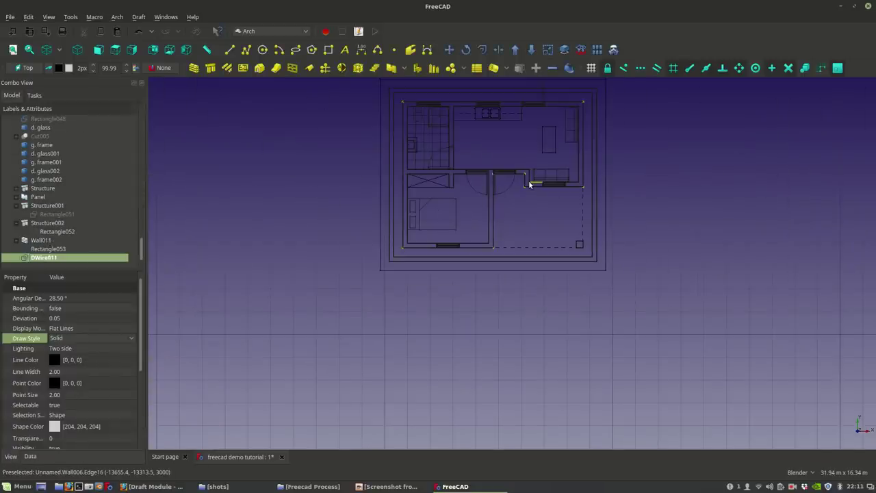
scroll(527, 180, up, 3)
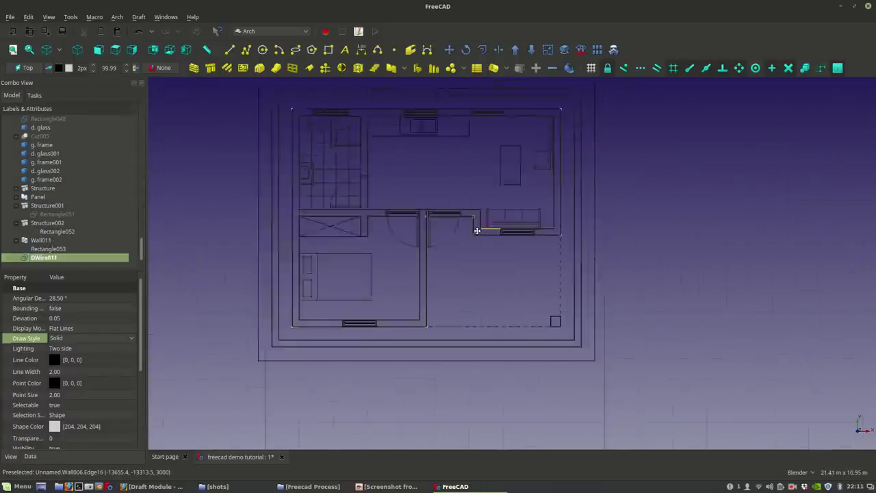
click(46, 250)
ctrl+click(46, 258)
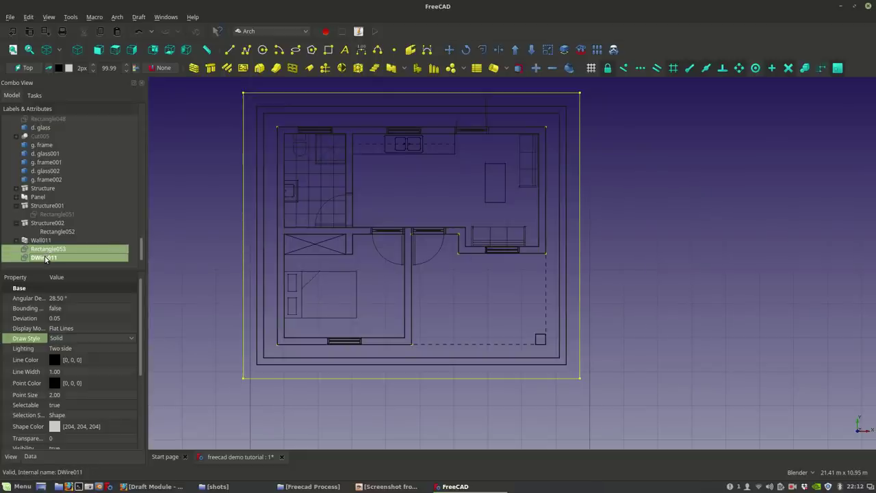
click(531, 50)
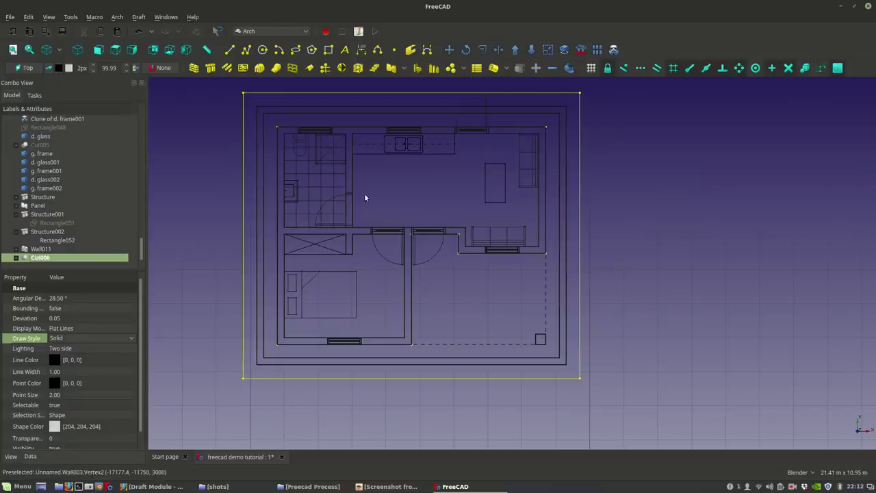
Step: Set the draw style to Flat lines and inspect the cut face around the house from above and below
click(62, 50)
click(63, 75)
mouse_move(401, 251)
middle_down()
mouse_move(315, 187)
mouse_move(649, 257)
mouse_move(662, 306)
mouse_move(687, 325)
mouse_move(585, 287)
middle_up()
click(499, 278)
middle_drag(471, 323, 461, 227)
scroll(511, 205, up, 2)
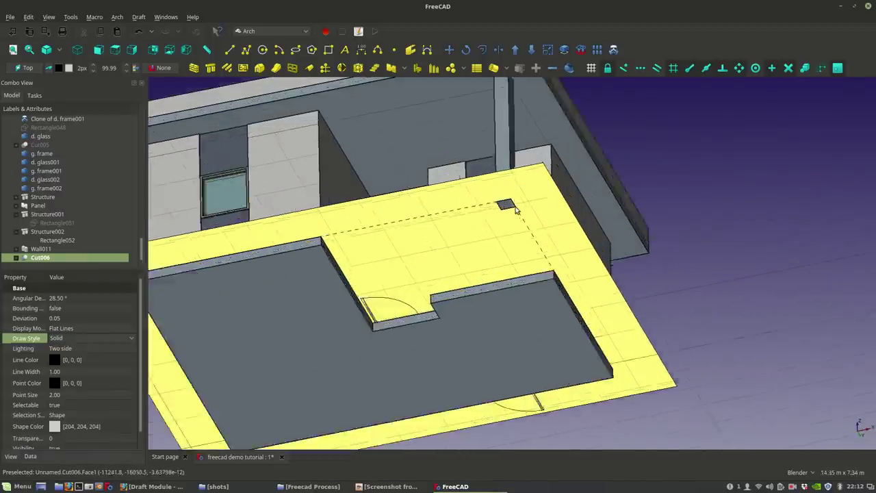
middle_drag(515, 207, 526, 293)
middle_drag(596, 348, 599, 330)
scroll(599, 330, down, 2)
Step: Create a structure from the cut face Cut006 around the house, check it from below and select it
click(648, 335)
click(603, 315)
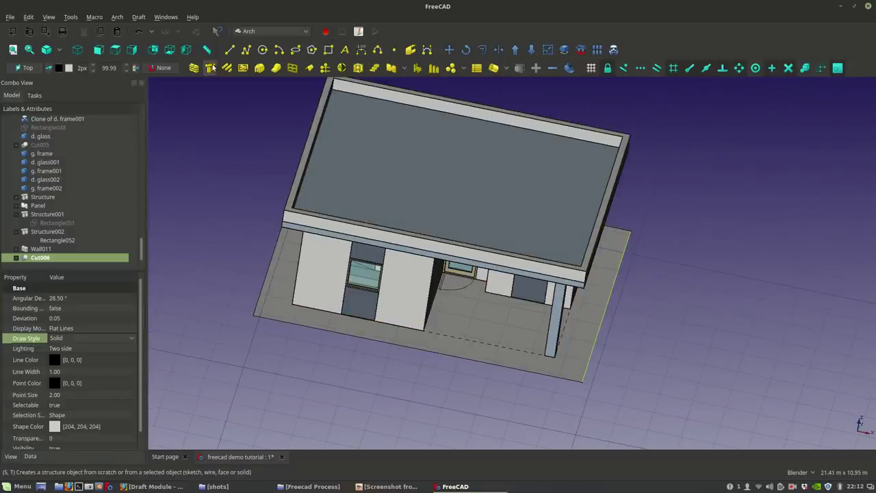
click(210, 68)
middle_drag(465, 356, 475, 278)
scroll(476, 267, up, 2)
middle_drag(477, 219, 463, 242)
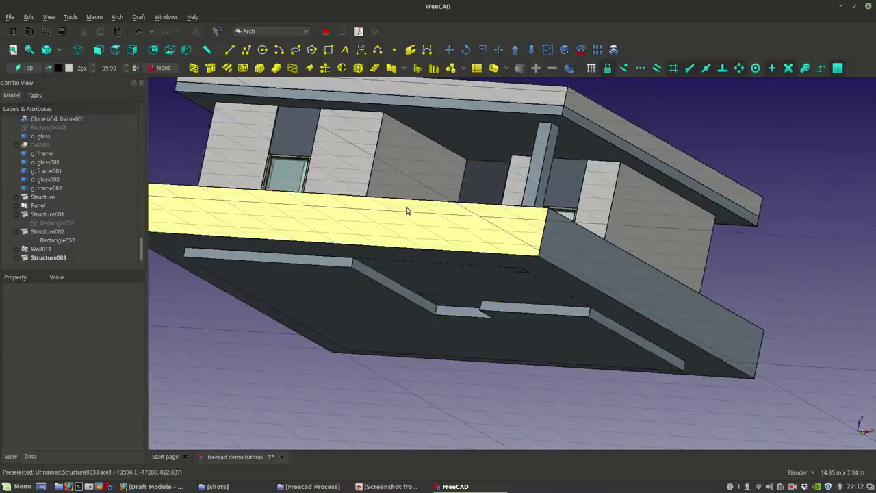
click(407, 209)
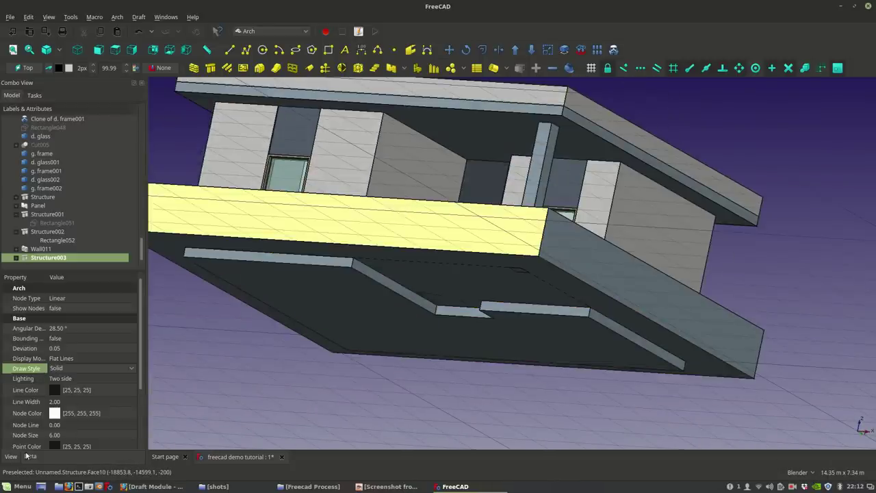
Step: Set the z component of the surrounding ground slab's Normal to -1 so that Structure003 extrudes downward
scroll(26, 422, down, 3)
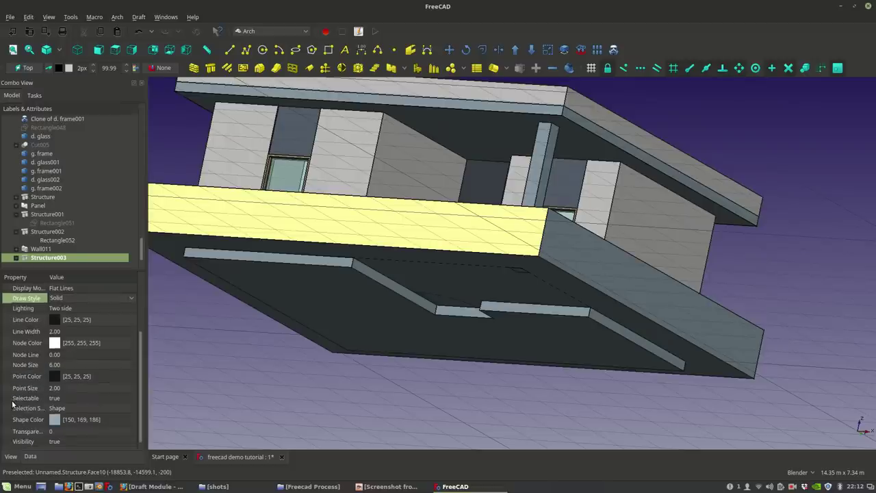
click(30, 456)
scroll(17, 388, up, 5)
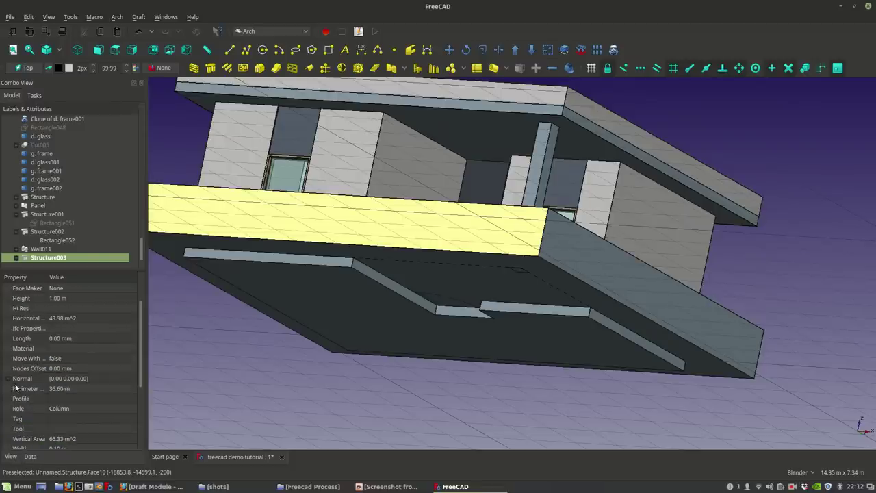
click(7, 378)
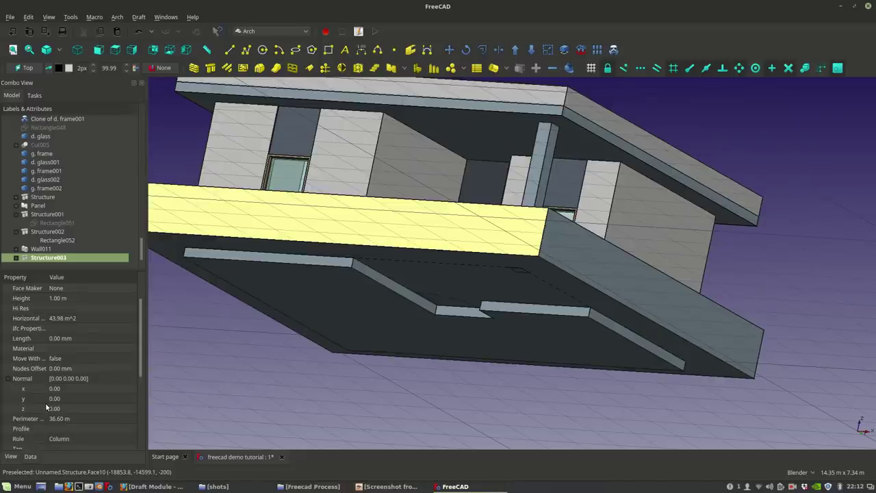
click(56, 409)
text(1)
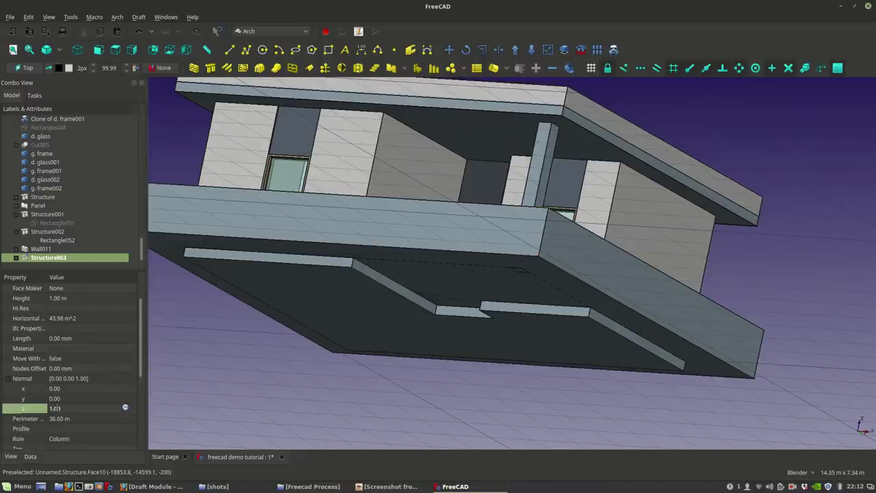
click(64, 418)
click(64, 409)
key(Return)
middle_drag(391, 299, 448, 384)
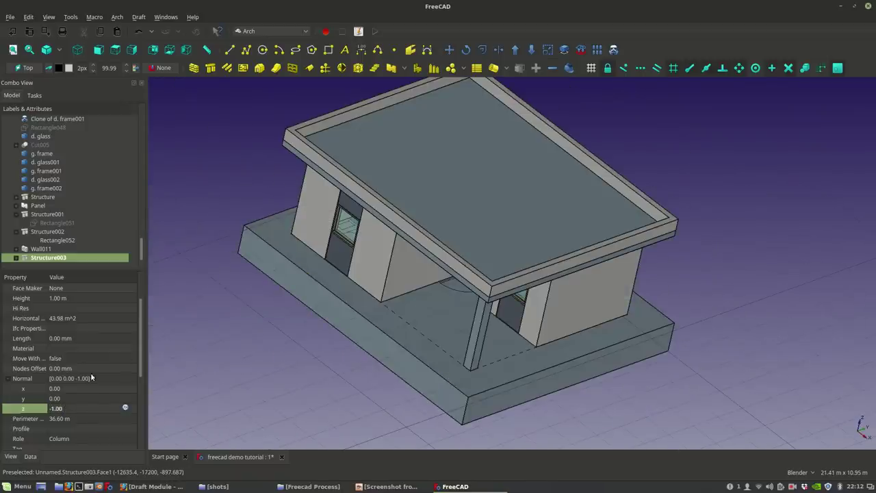
Step: Set the surrounding ground slab's height to 0.20 m and view the house from the porch side
double_click(55, 301)
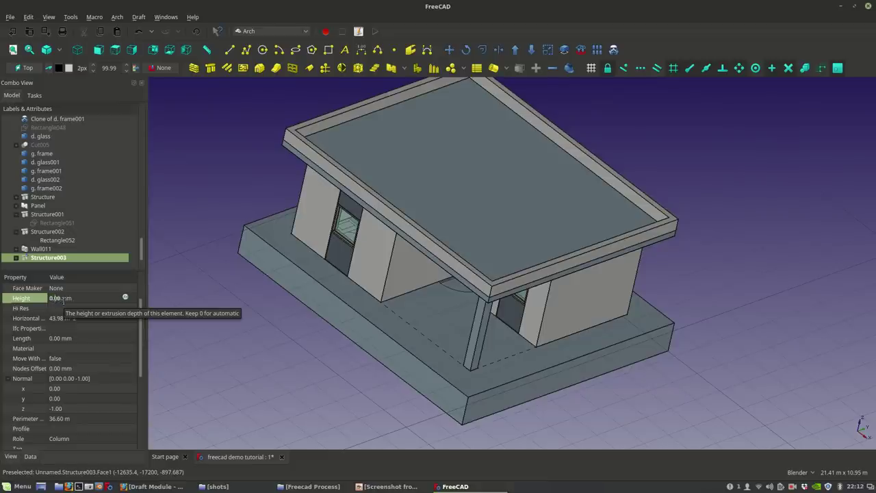
key(Return)
middle_drag(445, 219, 750, 240)
scroll(671, 328, down, 4)
middle_drag(669, 329, 682, 369)
key(0)
scroll(605, 314, up, 5)
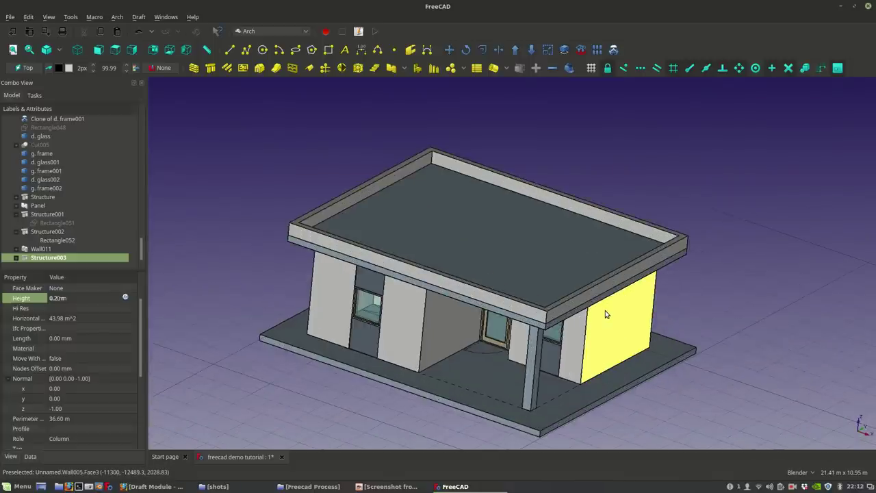
middle_drag(605, 314, 413, 281)
middle_drag(749, 269, 783, 251)
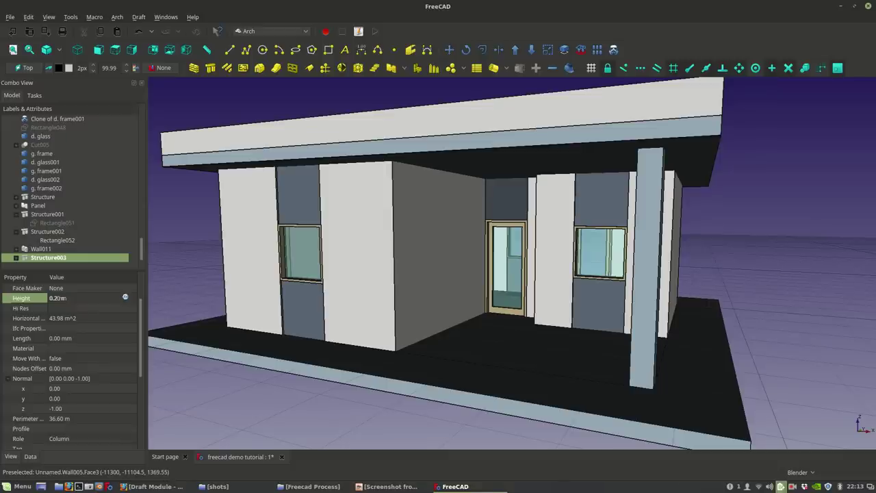
click(793, 487)
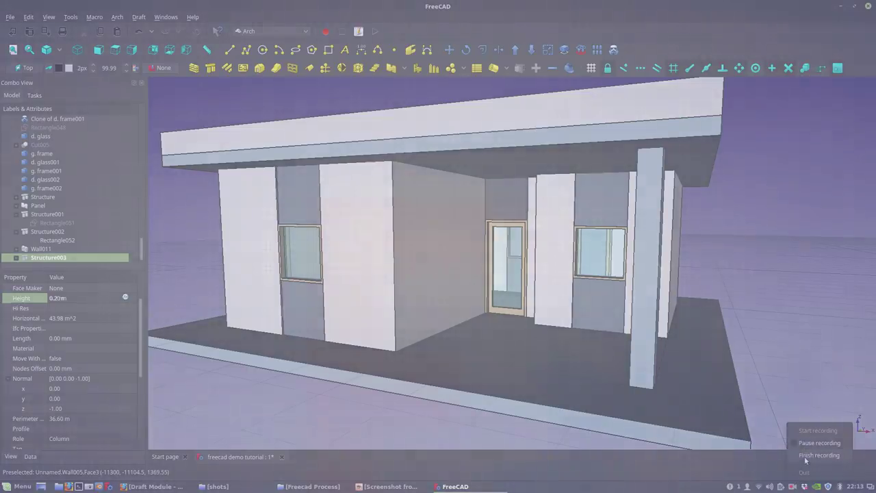